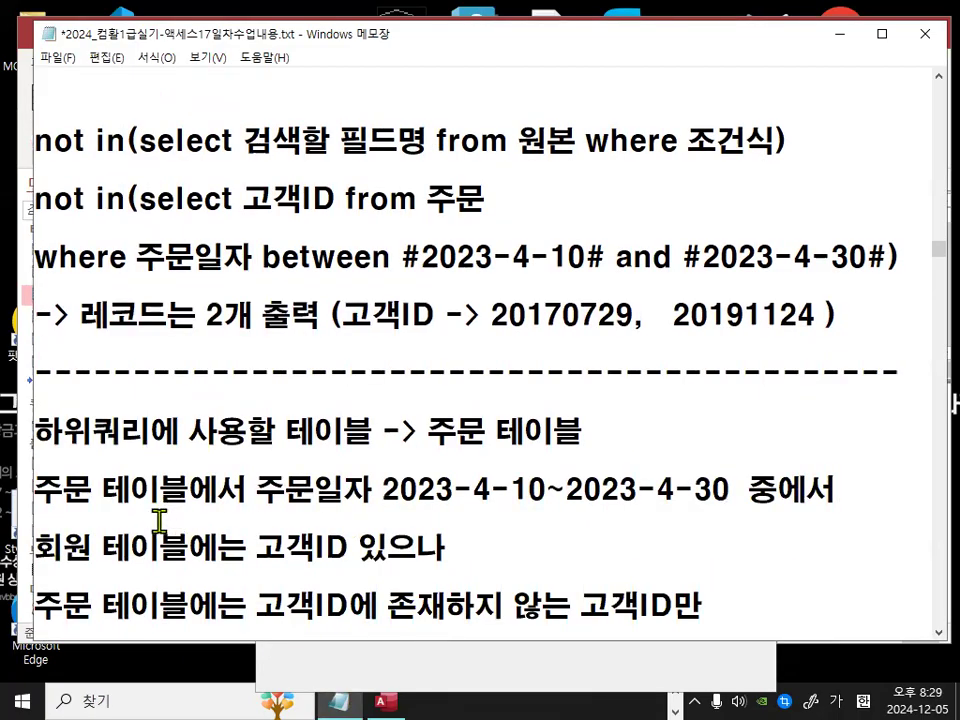
Step: Highlight the order-date range and the customer ID explanation lines in the subquery notes to review them
left_click_drag(36, 489, 835, 492)
left_click_drag(256, 490, 731, 490)
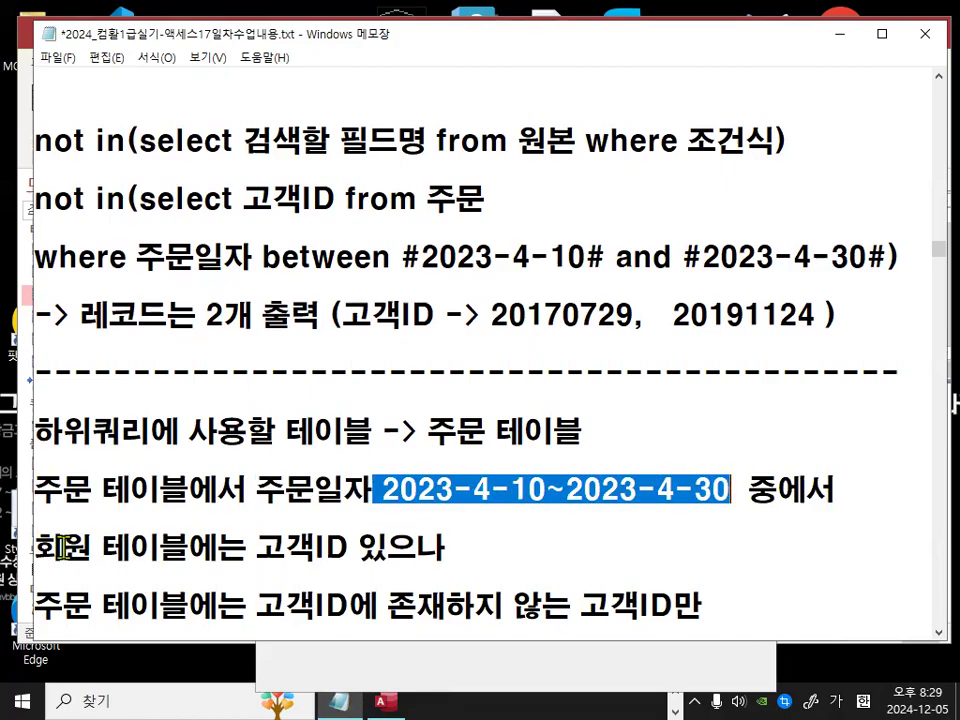
left_click(430, 488)
left_click_drag(383, 490, 722, 500)
left_click_drag(36, 548, 424, 543)
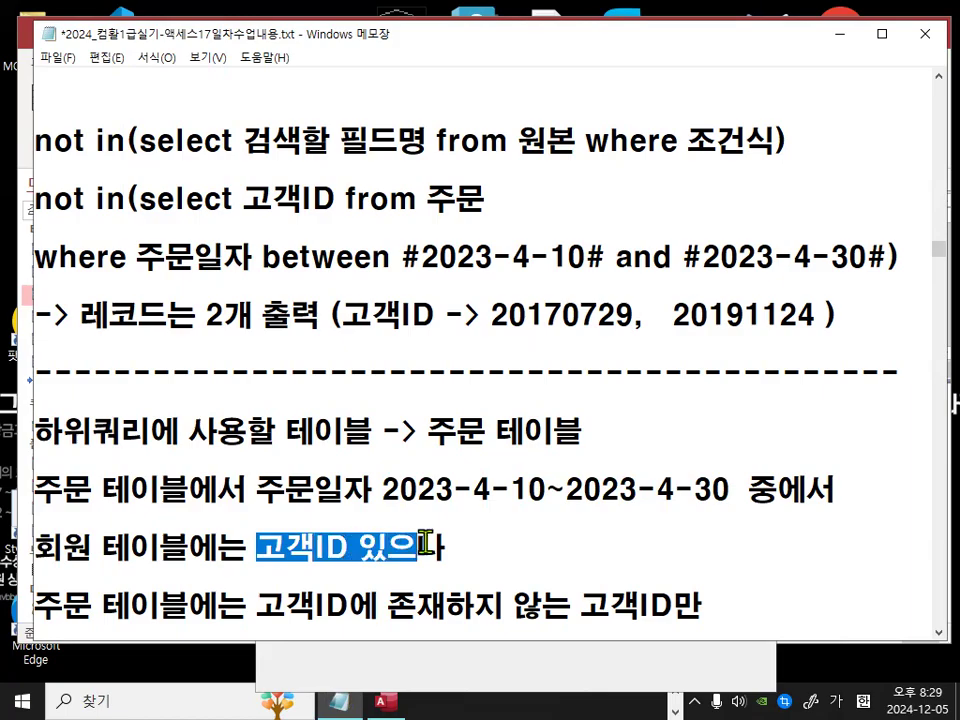
left_click_drag(33, 605, 572, 431)
left_click(294, 478)
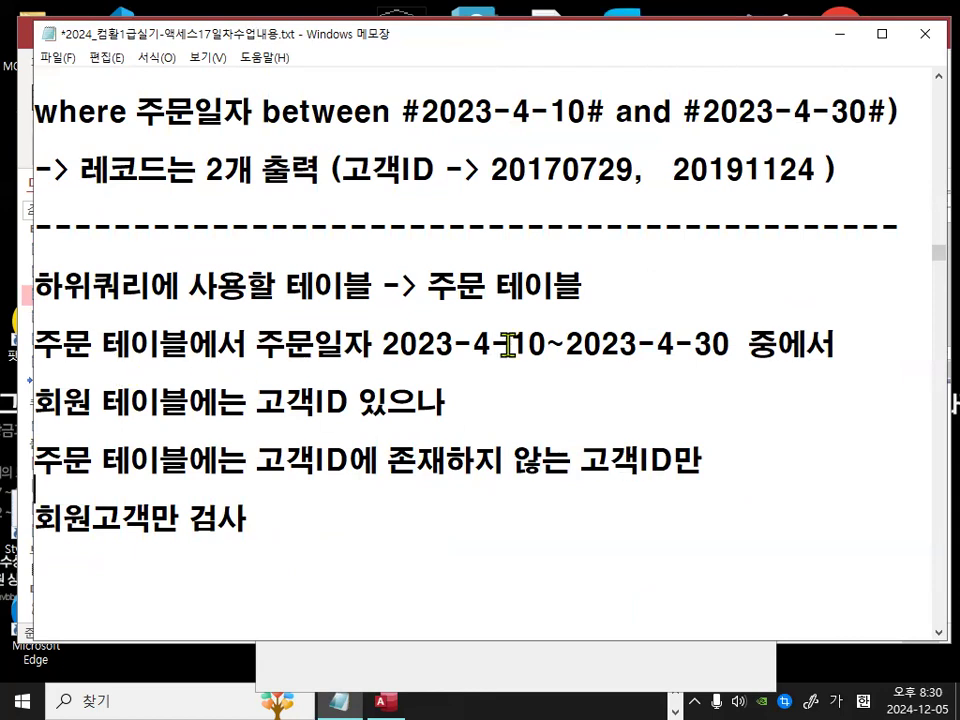
Step: Review the subquery example by highlighting the output customer IDs, the 주문 테이블 label, and the date range in the where clause
scroll(470, 300, "up", 1)
left_click_drag(356, 348, 830, 343)
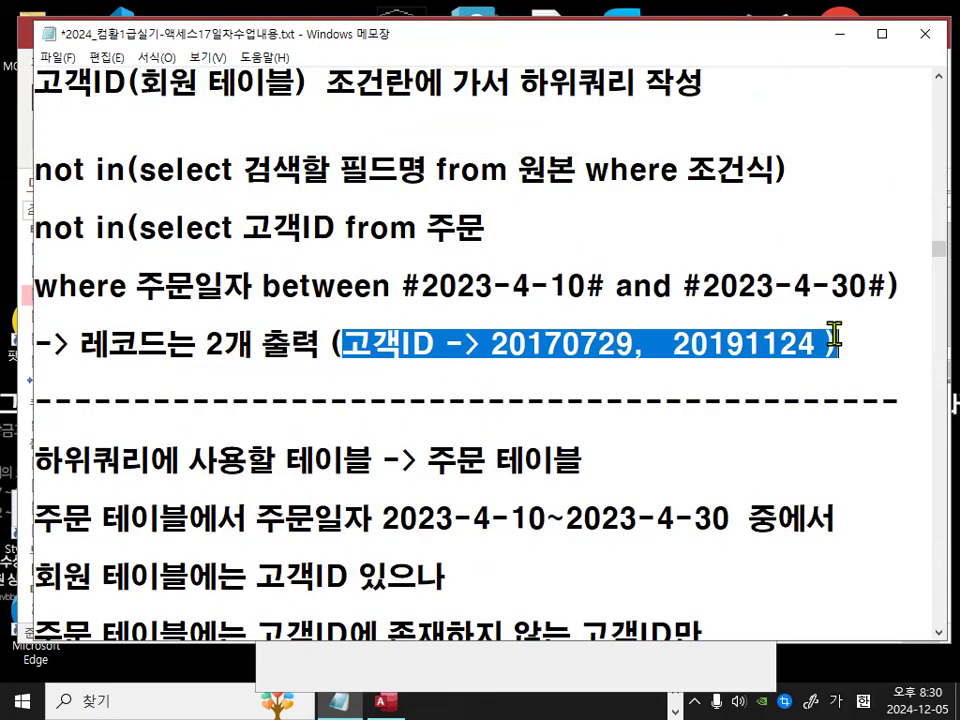
left_click(695, 389)
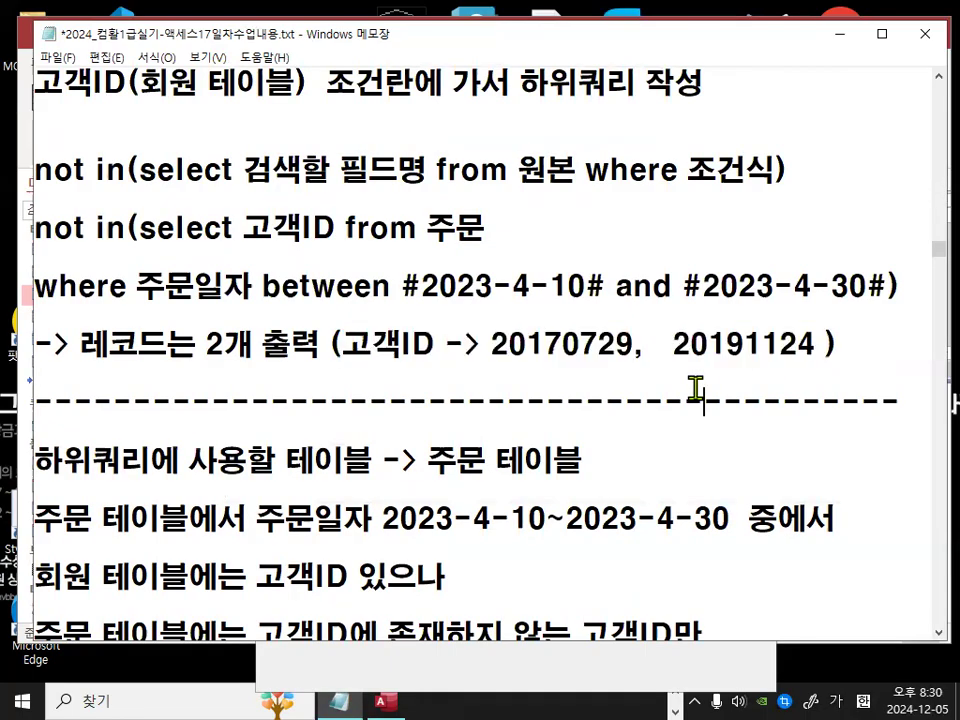
left_click_drag(428, 460, 570, 465)
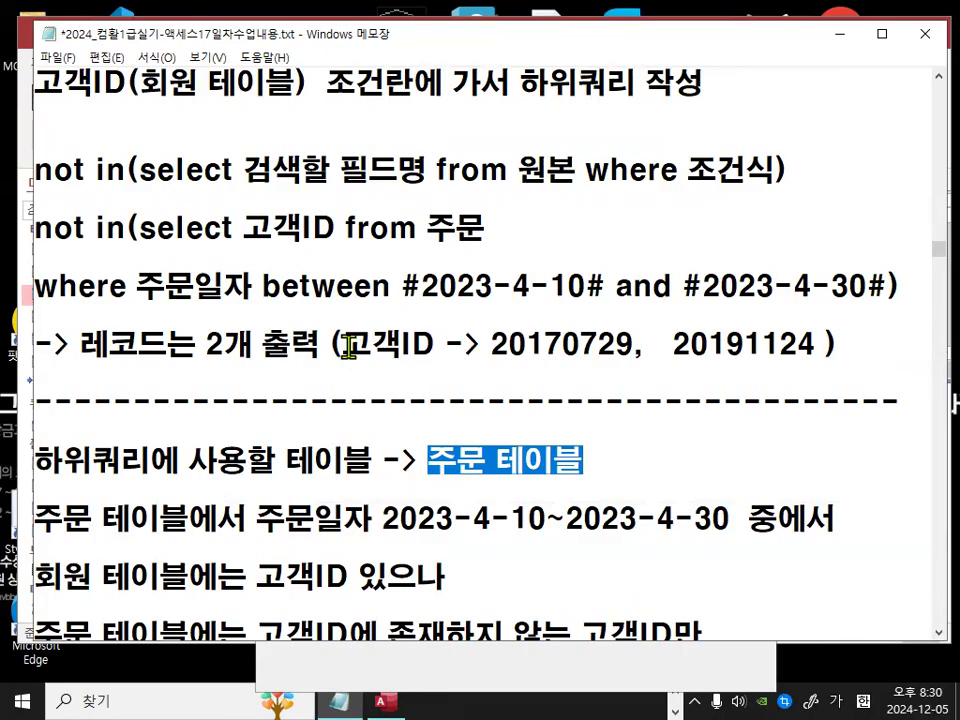
left_click_drag(349, 346, 407, 344)
left_click_drag(480, 344, 818, 356)
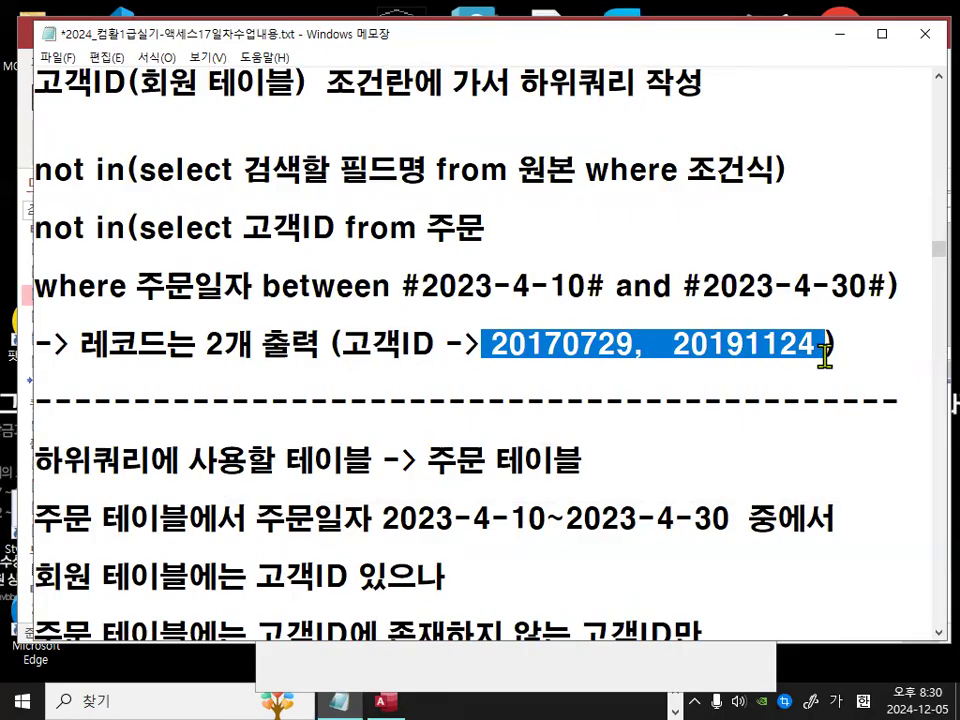
left_click(764, 408)
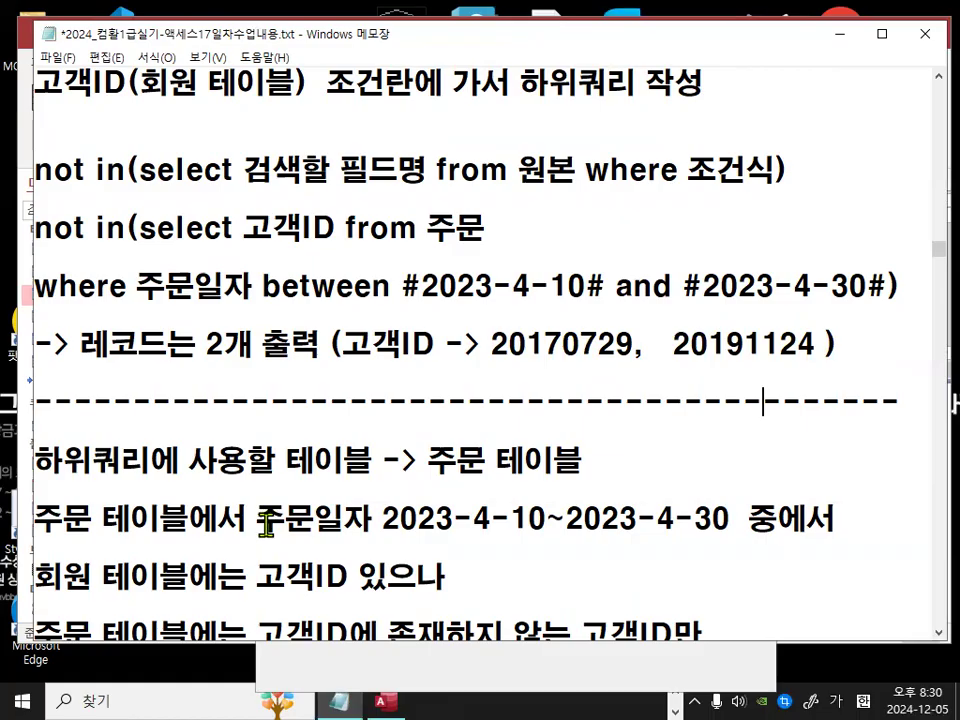
left_click_drag(168, 82, 285, 82)
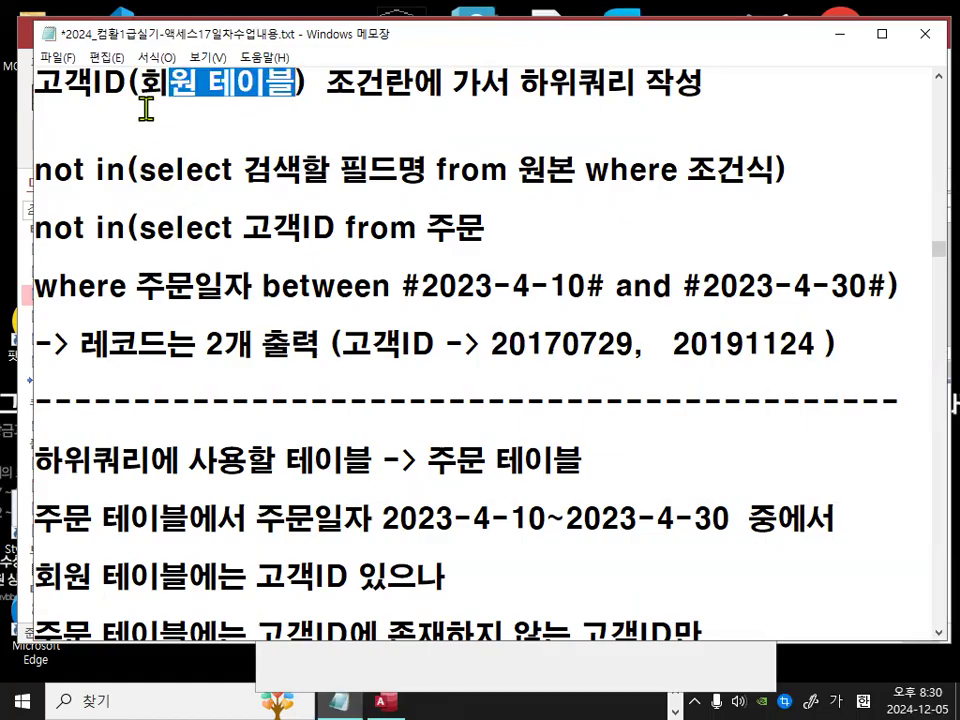
left_click(118, 84)
left_click_drag(118, 84, 33, 76)
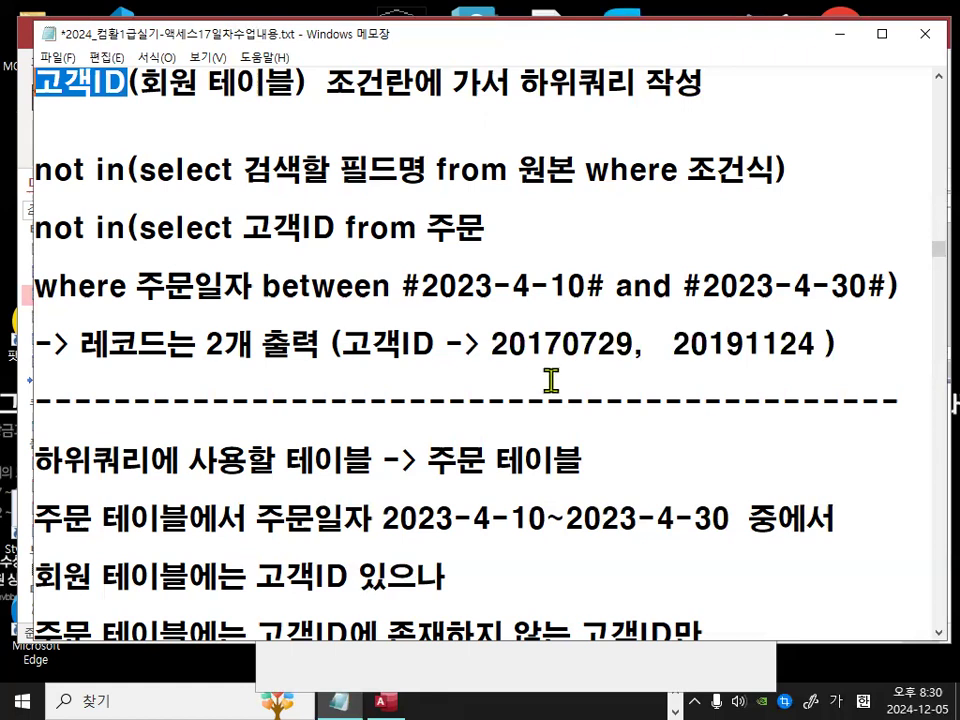
left_click(419, 287)
left_click_drag(419, 287, 873, 287)
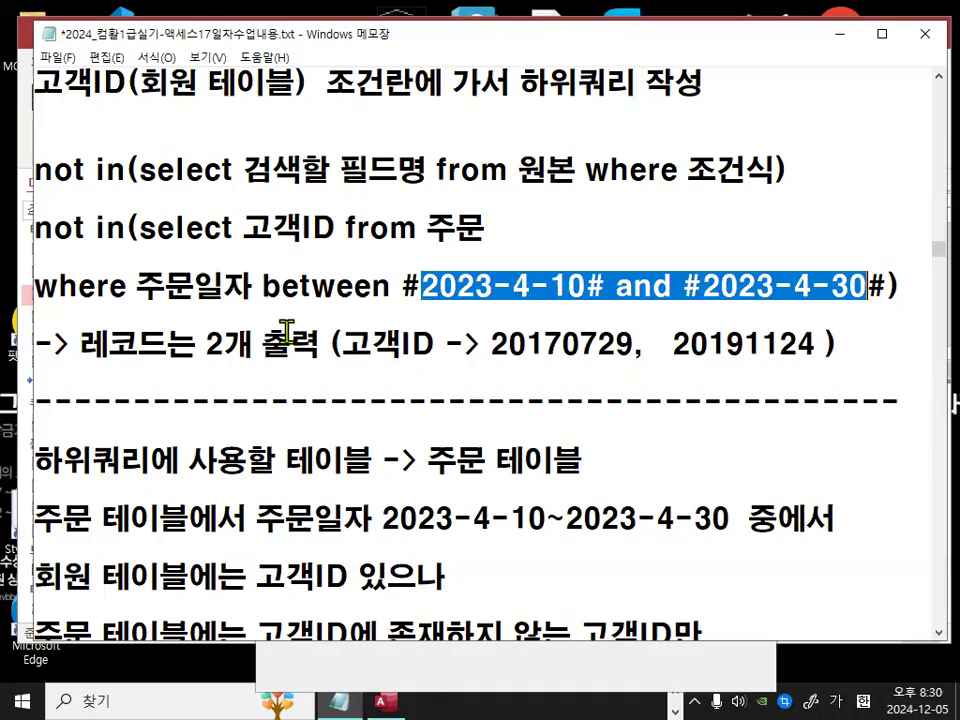
Step: Review the table and field names in the subquery heading and the not in(select 고객ID from 주문 line
scroll(288, 323, "up", 1)
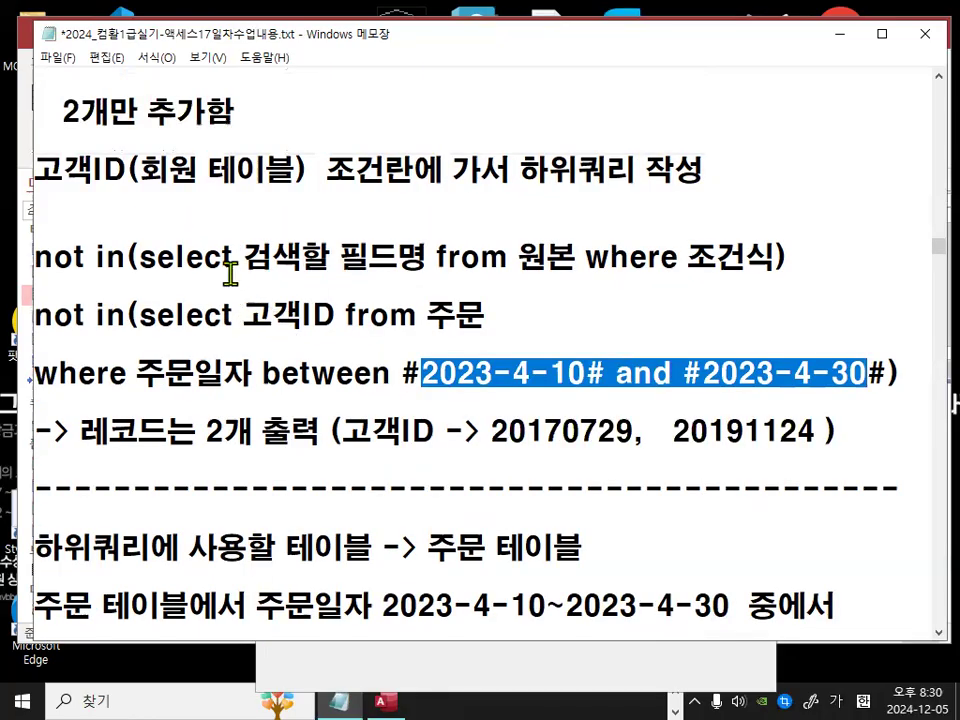
left_click_drag(150, 170, 266, 170)
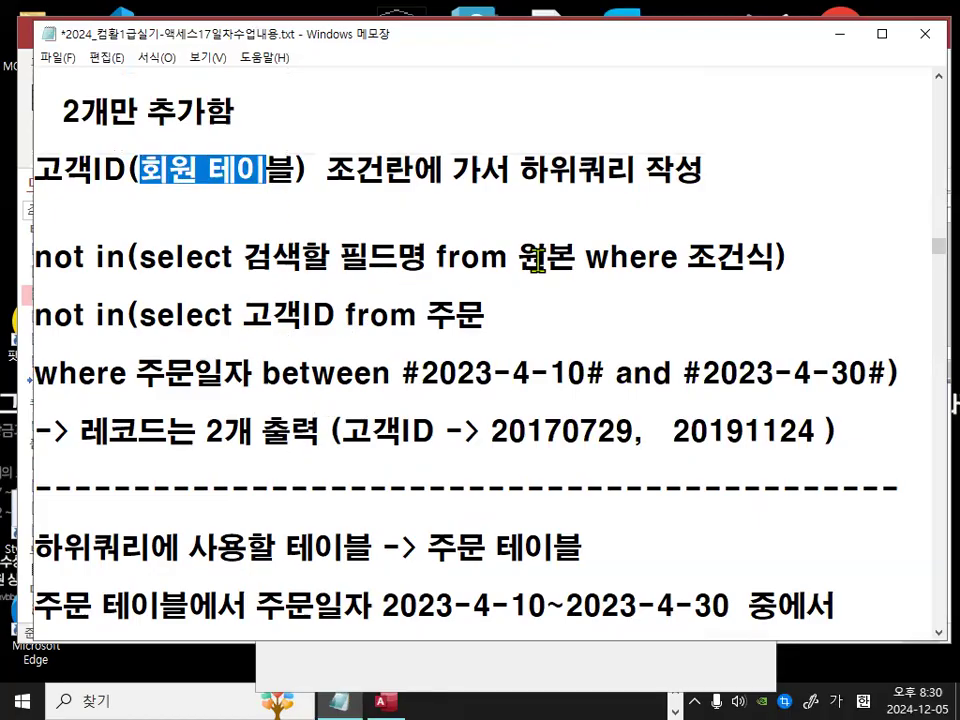
left_click_drag(426, 315, 477, 312)
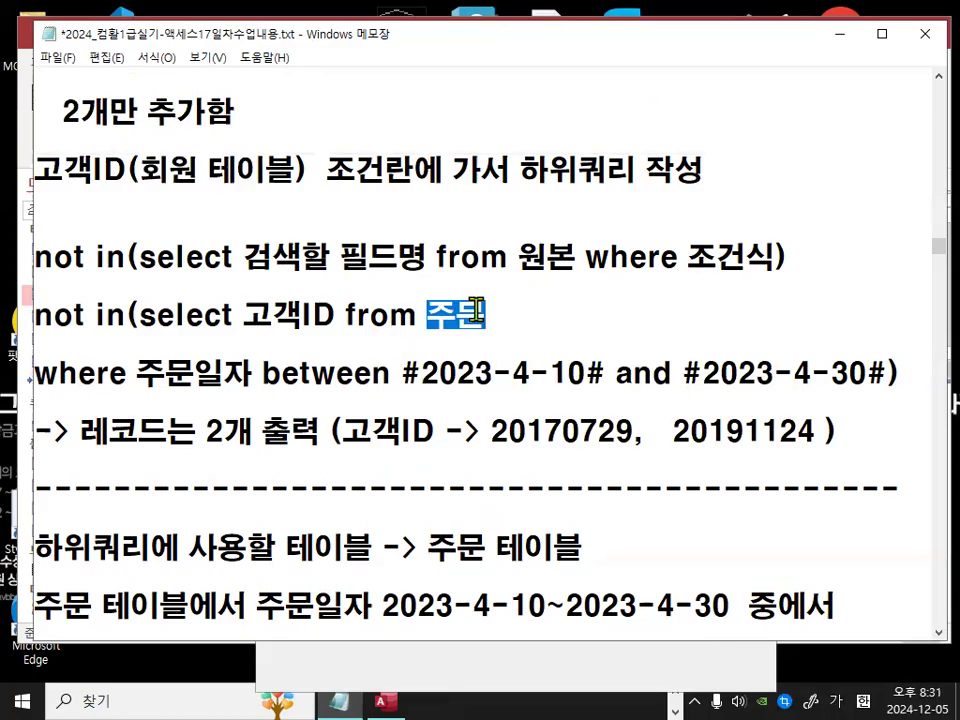
left_click(240, 316)
left_click_drag(240, 316, 328, 318)
left_click_drag(36, 316, 141, 316)
left_click_drag(140, 170, 293, 168)
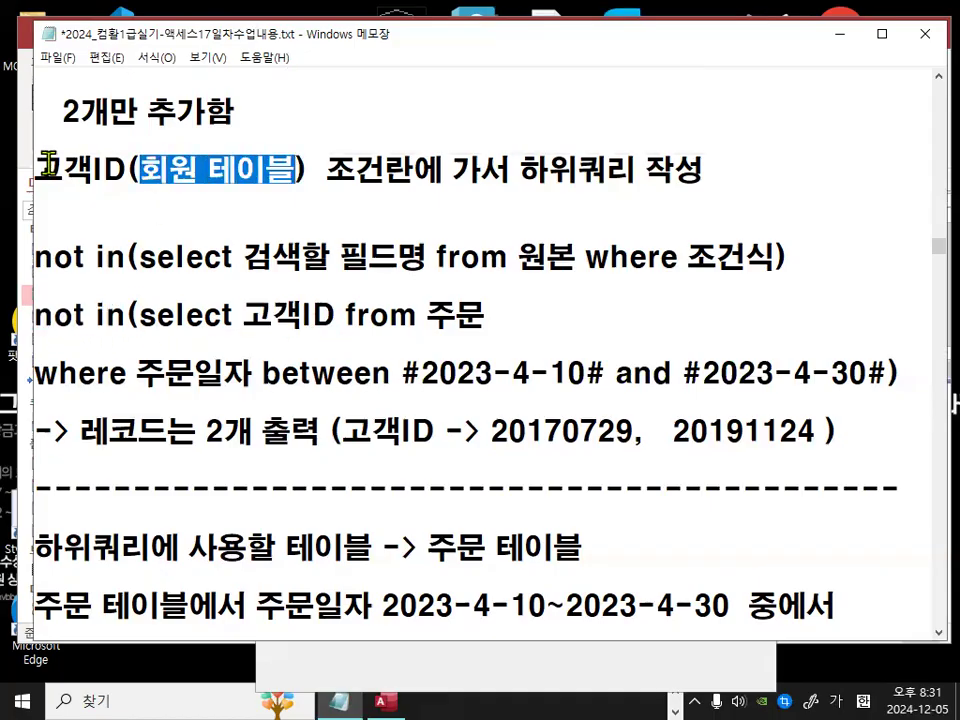
left_click_drag(40, 166, 118, 165)
left_click_drag(427, 316, 481, 317)
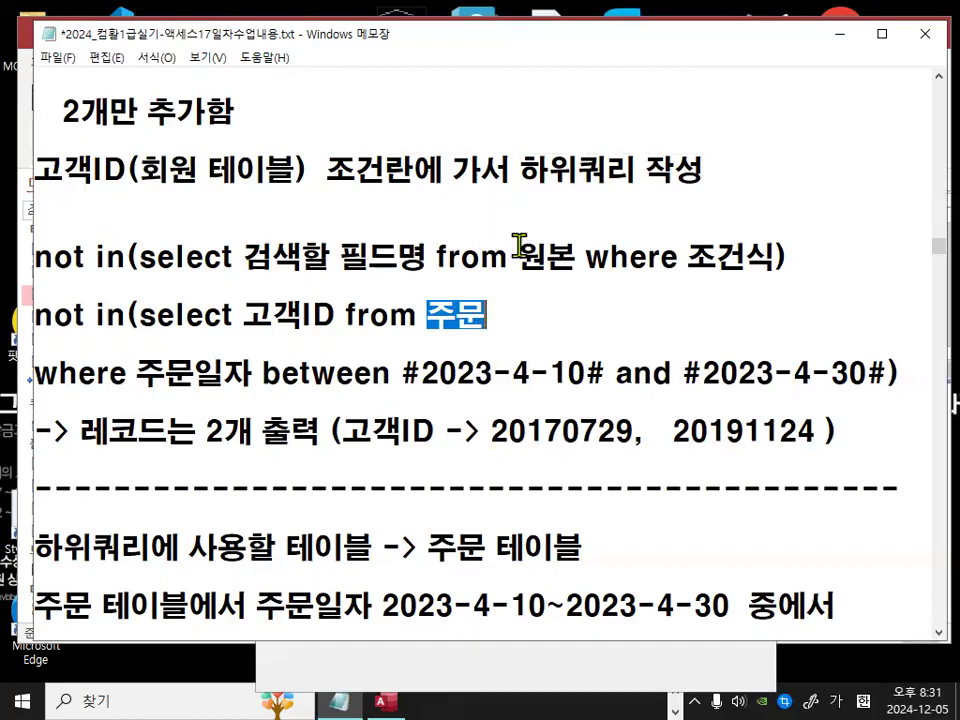
left_click_drag(36, 170, 116, 172)
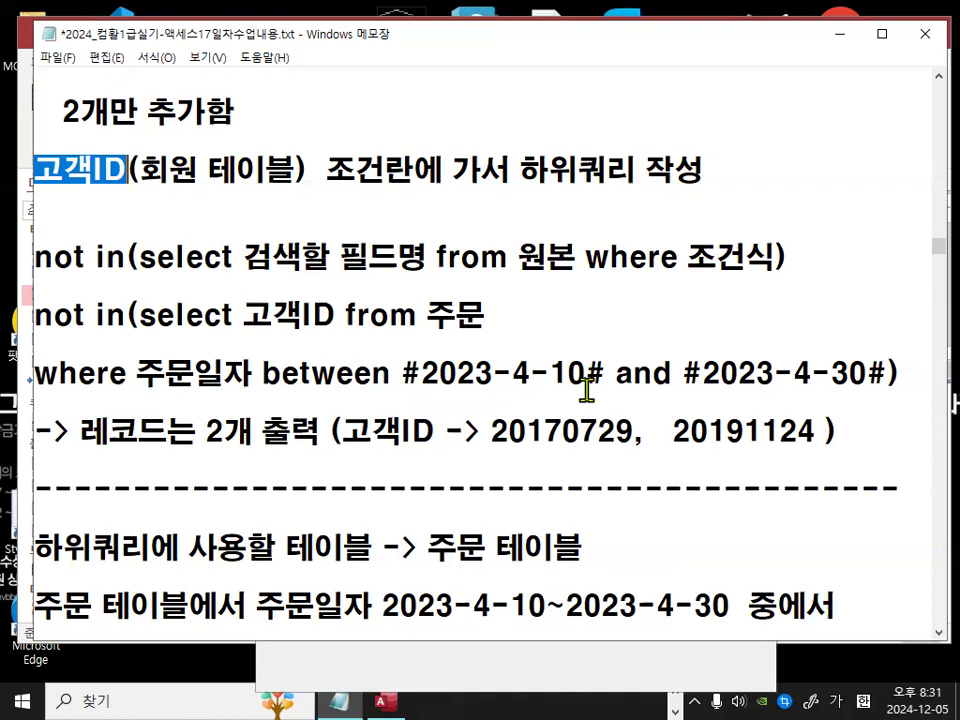
Step: Delete the blank line below the 회원고객만 검사 note
scroll(328, 338, "down", 3)
left_click(311, 446)
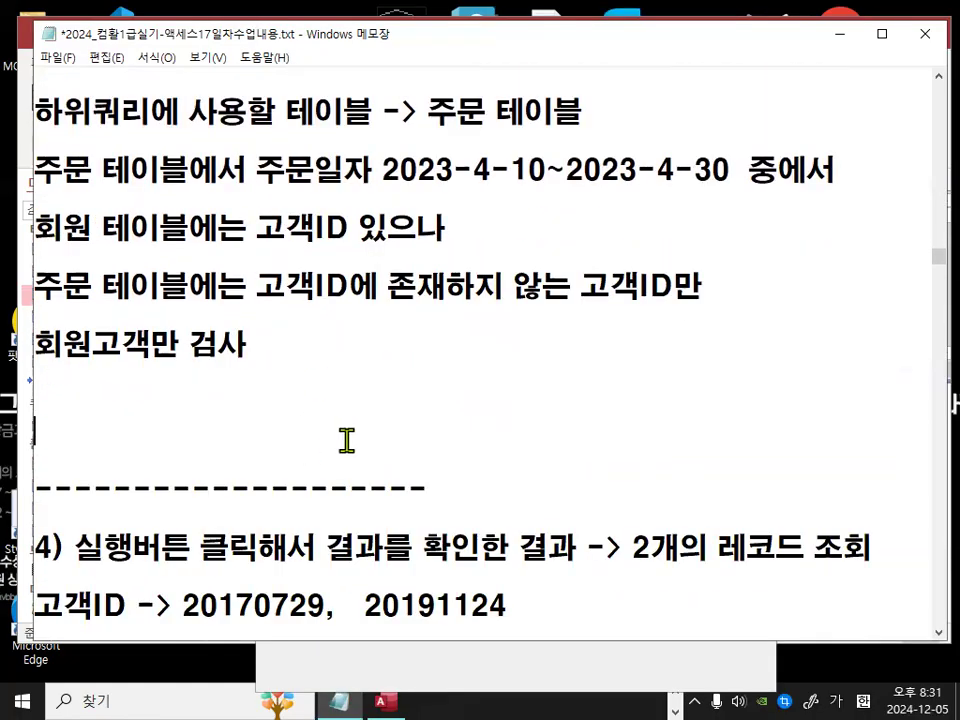
key("Delete")
Step: Insert three blank lines above the 작업순서) heading, below the in / not in definitions
scroll(346, 440, "down", 2)
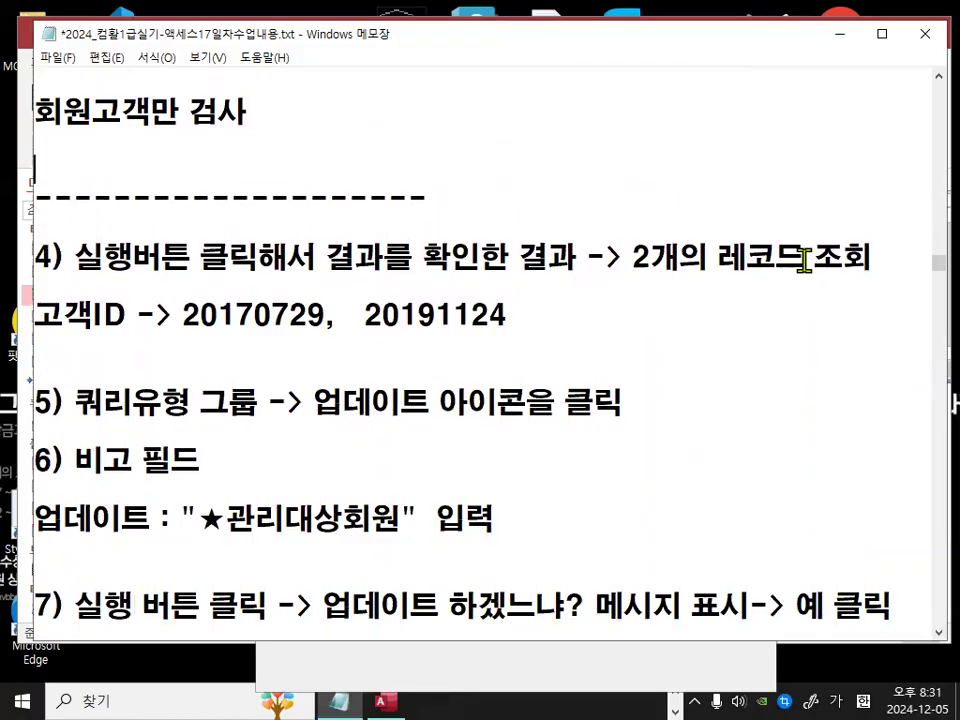
scroll(388, 392, "up", 7)
scroll(380, 345, "up", 2)
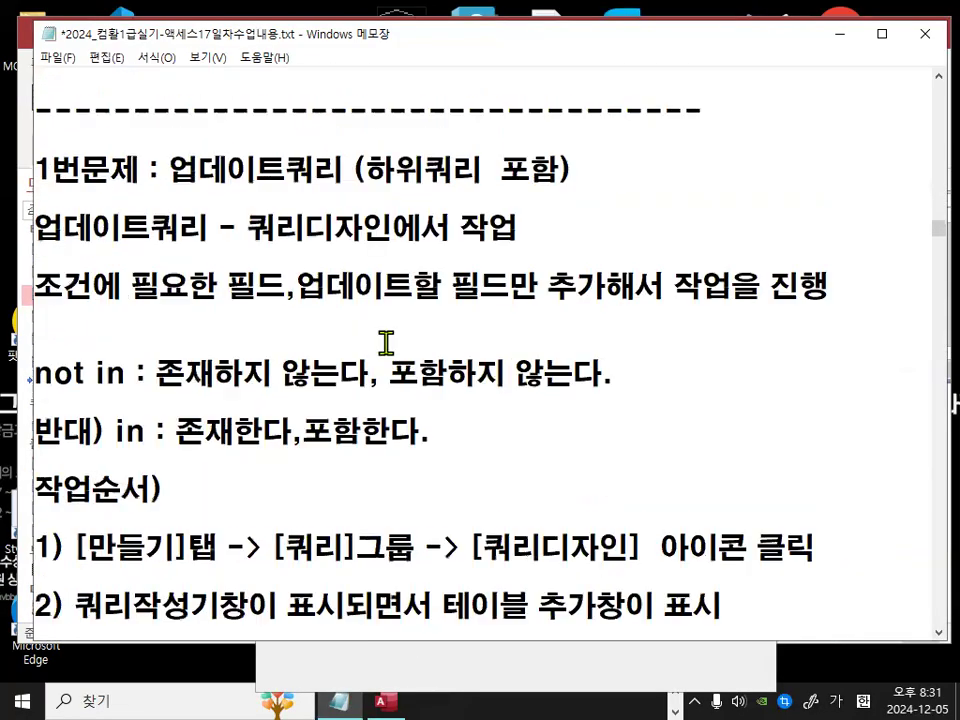
left_click(260, 477)
key("Return")
key("Return")
key("Return")
key("Return")
key("Return")
key("Return")
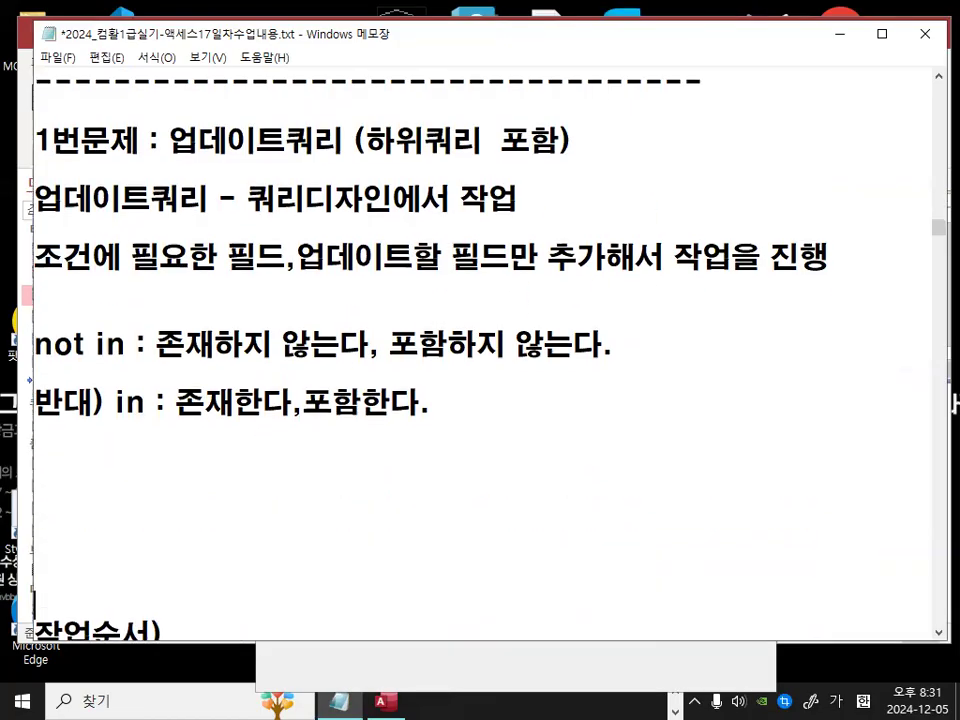
Step: Write the heading 업데이트쿼리 (하위쿼리 포함하지 않는 경우) and start a new line
type("업데이트")
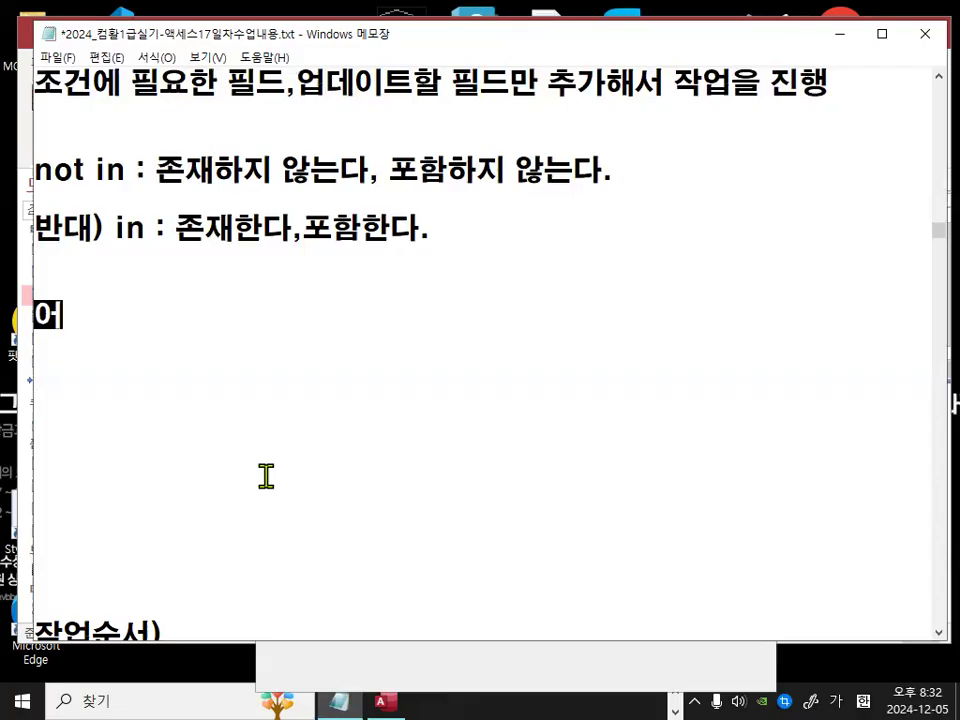
type("쿼리 :")
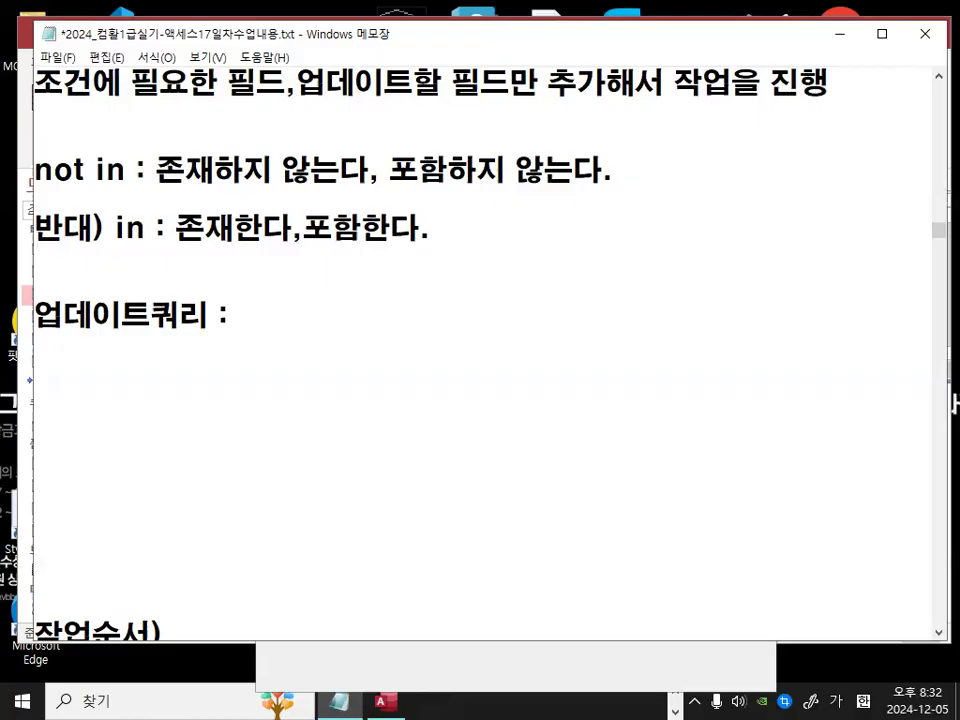
type(" 하유")
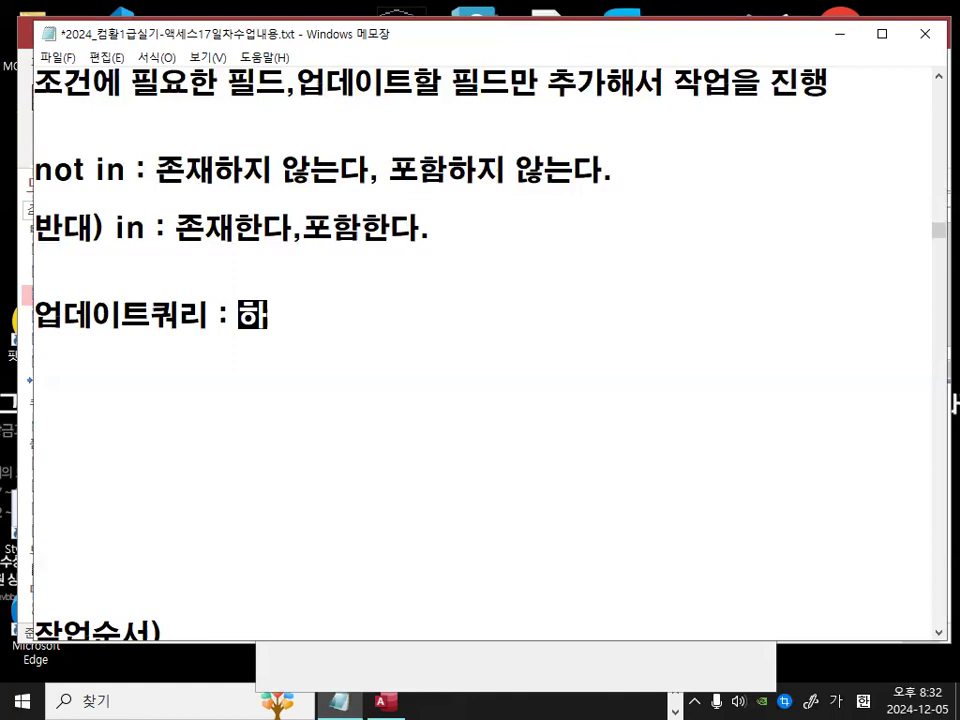
key("BackSpace")
key("BackSpace")
key("BackSpace")
key("BackSpace")
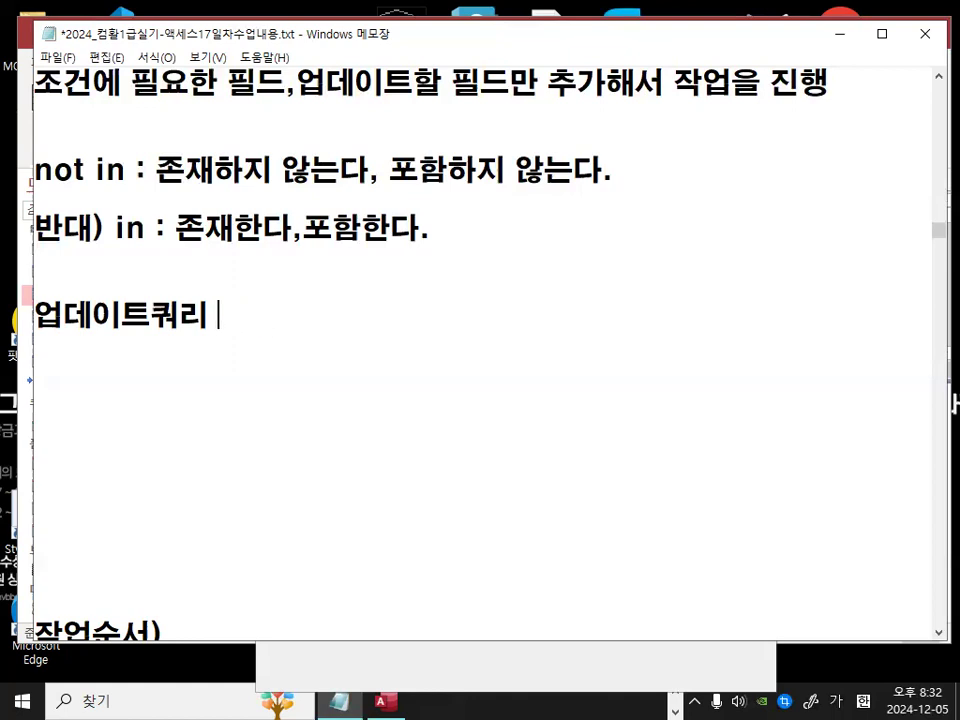
type("(하위쿼")
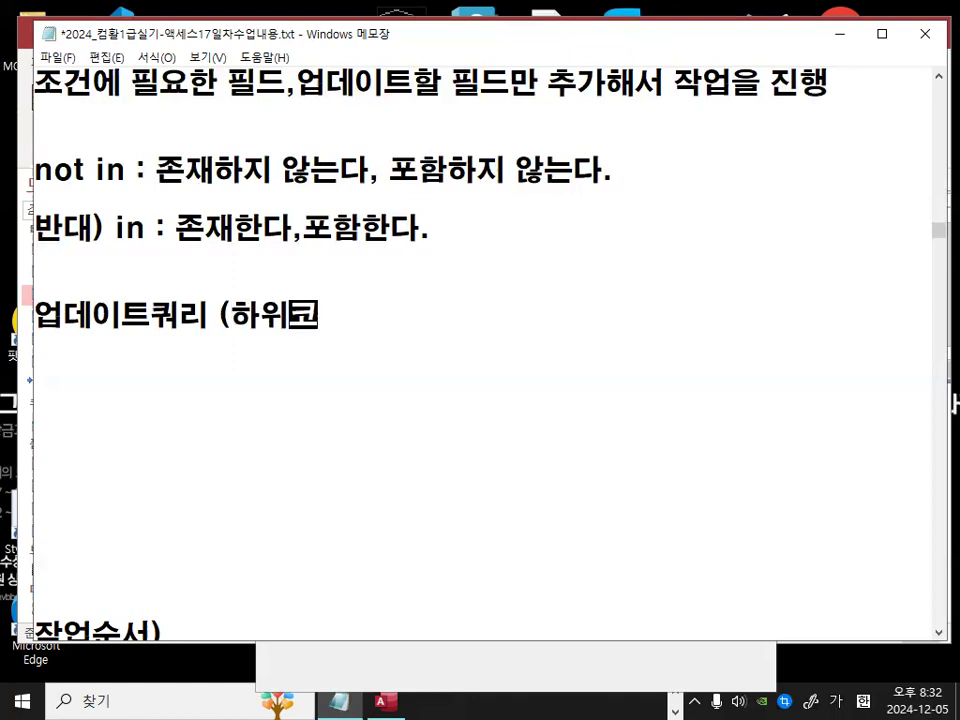
type("리 포함하")
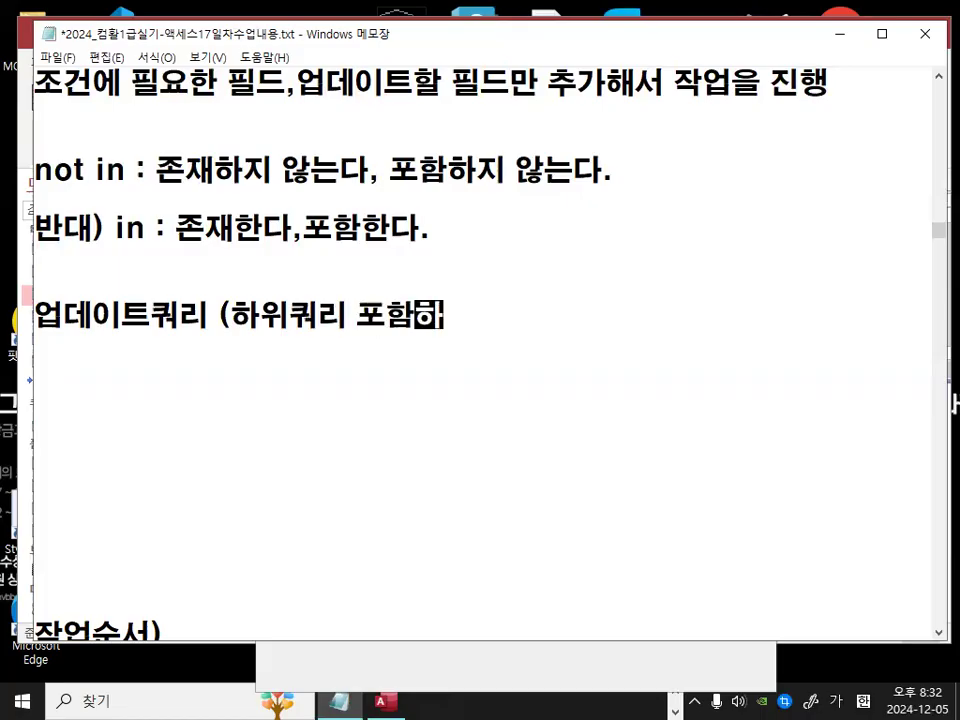
type("지 않는 경우")
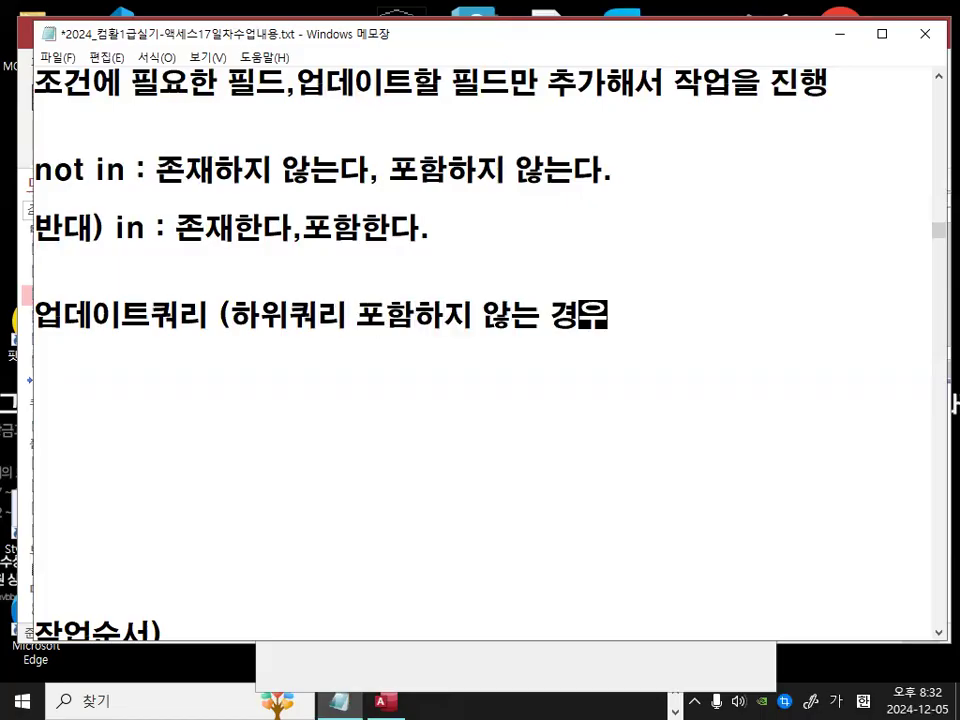
type(")")
key("Return")
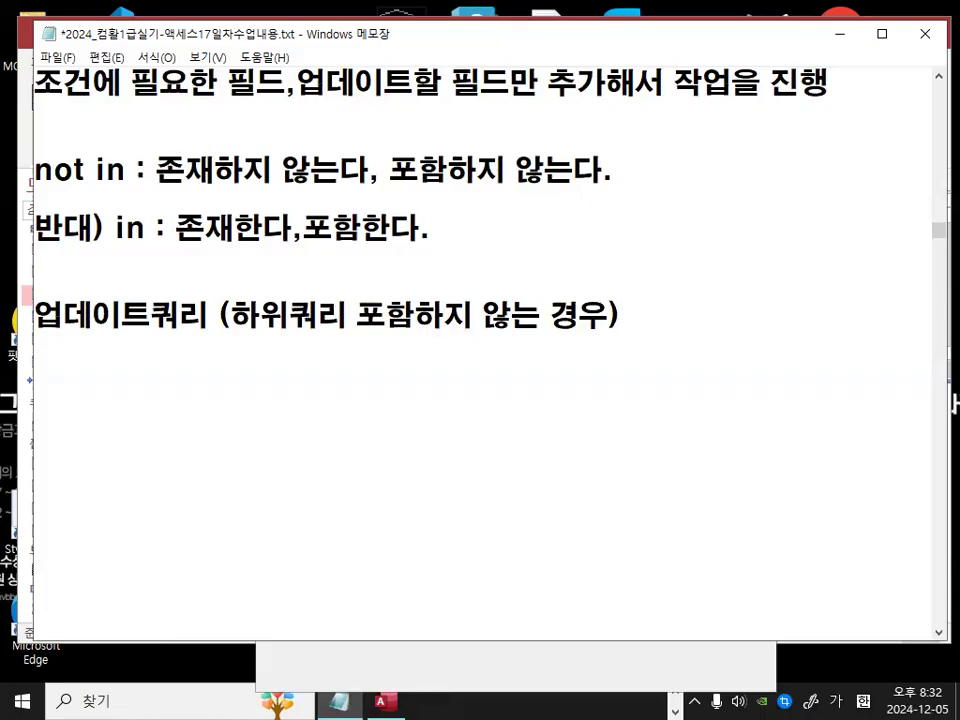
Step: Write the line A테이블에서 특정필드 조건란에 조건을 입력해서 and start a new line
type("ㅁ")
key("Hangul")
type("A")
type("테이블ㅇ")
type("에서 특정ㅍ")
type("필드 조건")
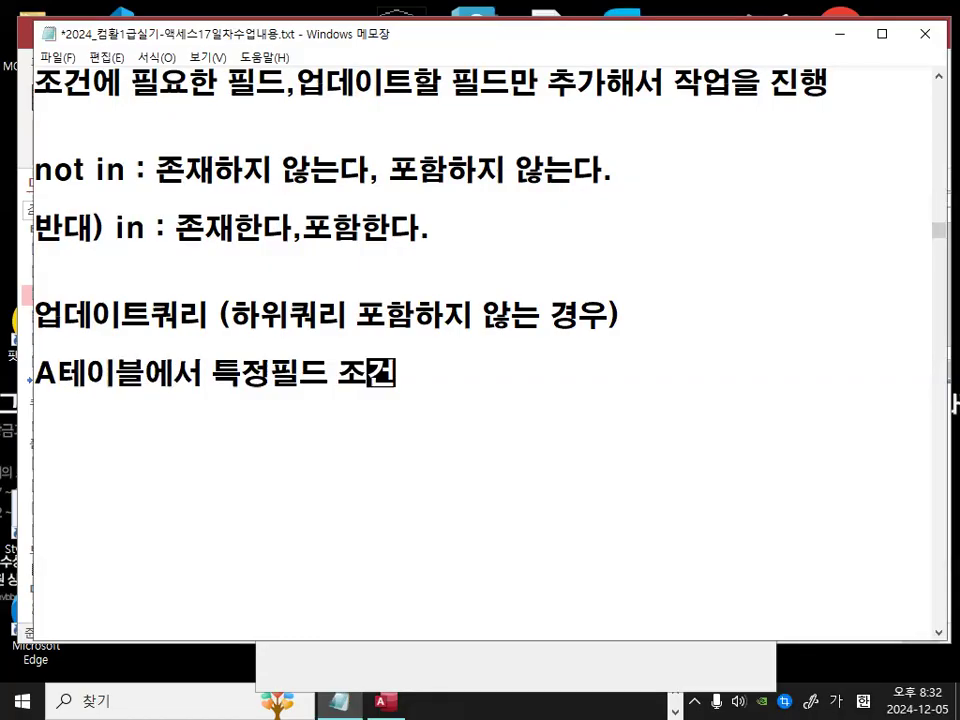
type("을 ㅇ")
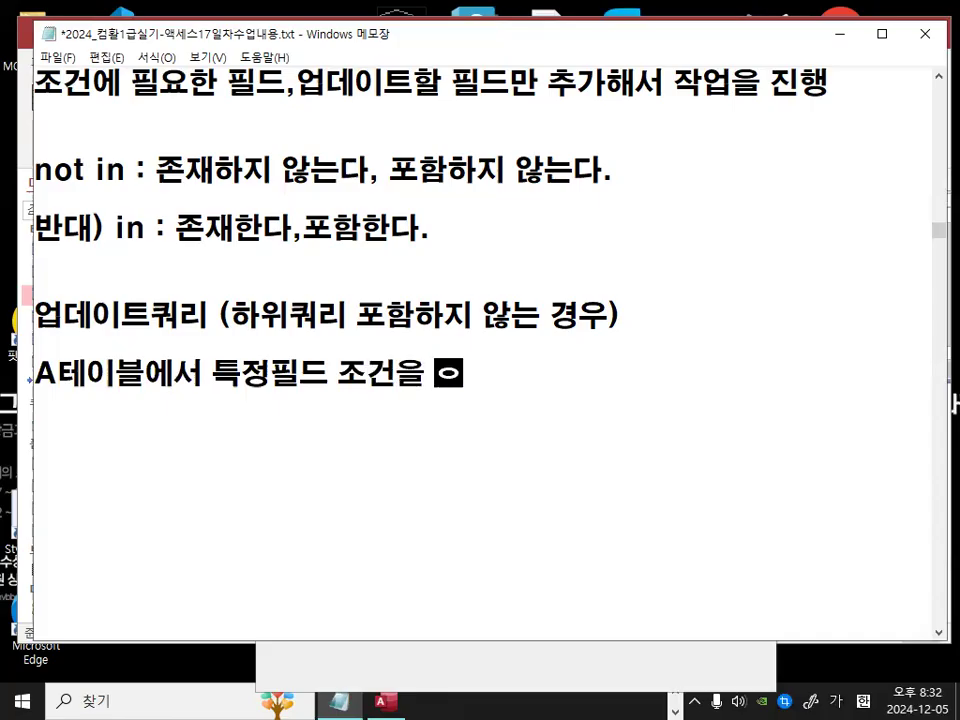
key("BackSpace")
key("BackSpace")
key("BackSpace")
key("BackSpace")
key("BackSpace")
key("BackSpace")
type("조건")
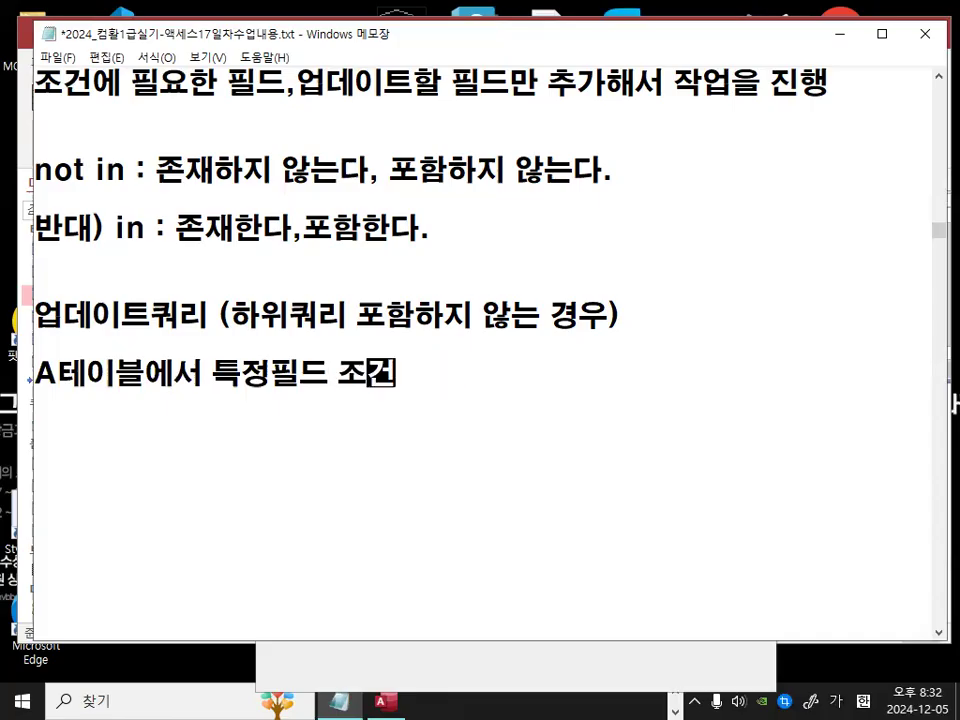
type("라ㄴ에 조건일 ㅇ")
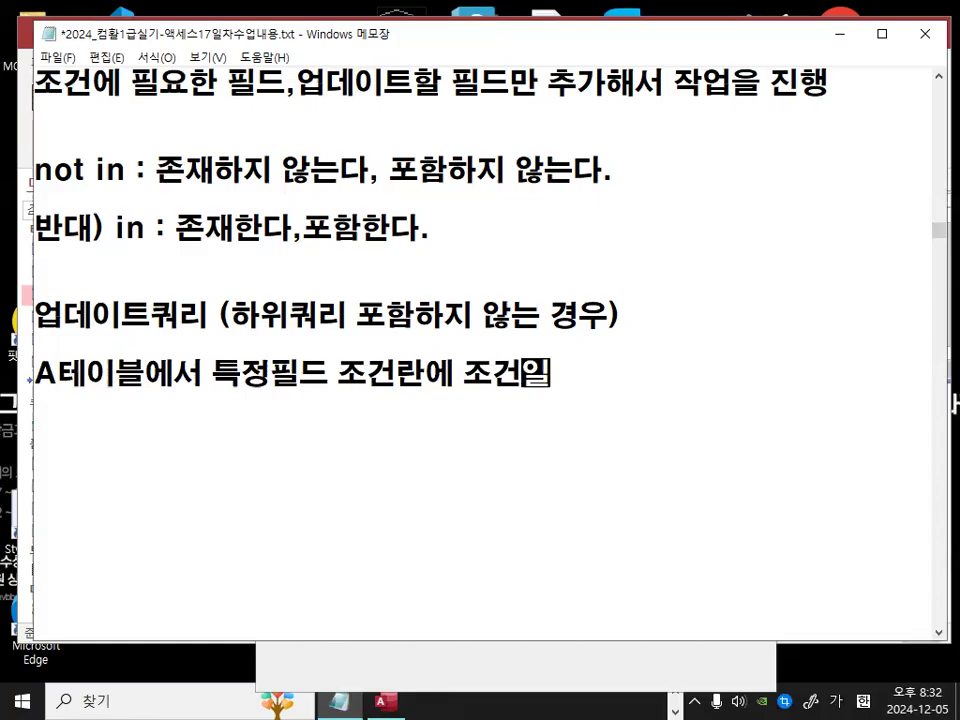
key("BackSpace")
key("BackSpace")
key("BackSpace")
type("을 입ㄹㅕㄱ해서")
key("Return")
Step: Write the line 조건을 만족하는 레코드만 검색해서 업데이트할 필드에 and start a new line
type("족")
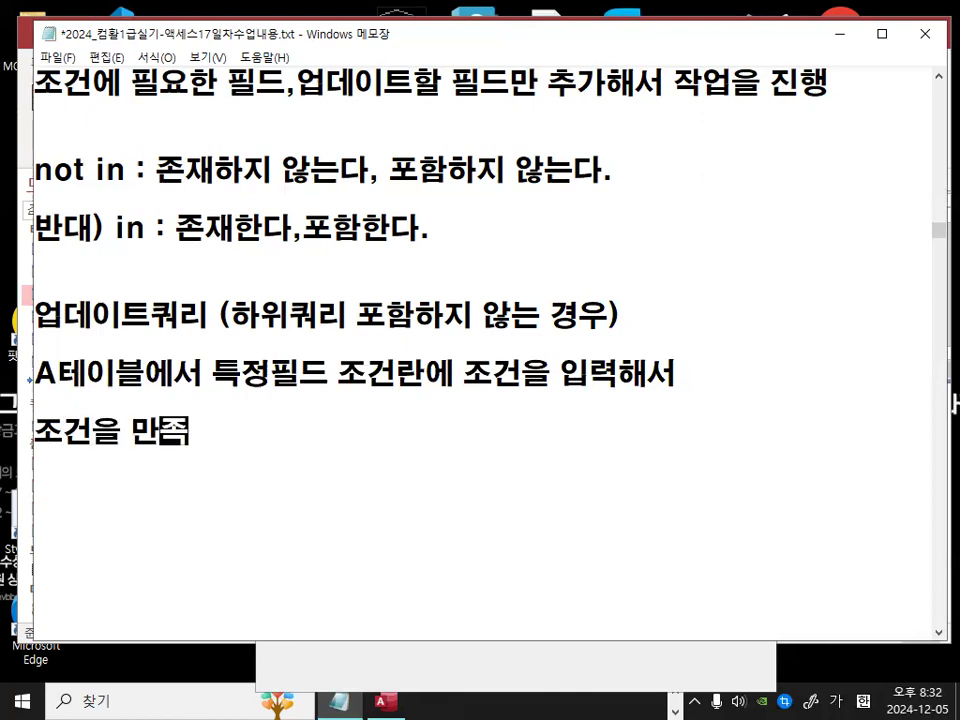
type("ㅓㄴ을 만족한ㅡㄴ 케코")
key("BackSpace")
key("BackSpace")
key("BackSpace")
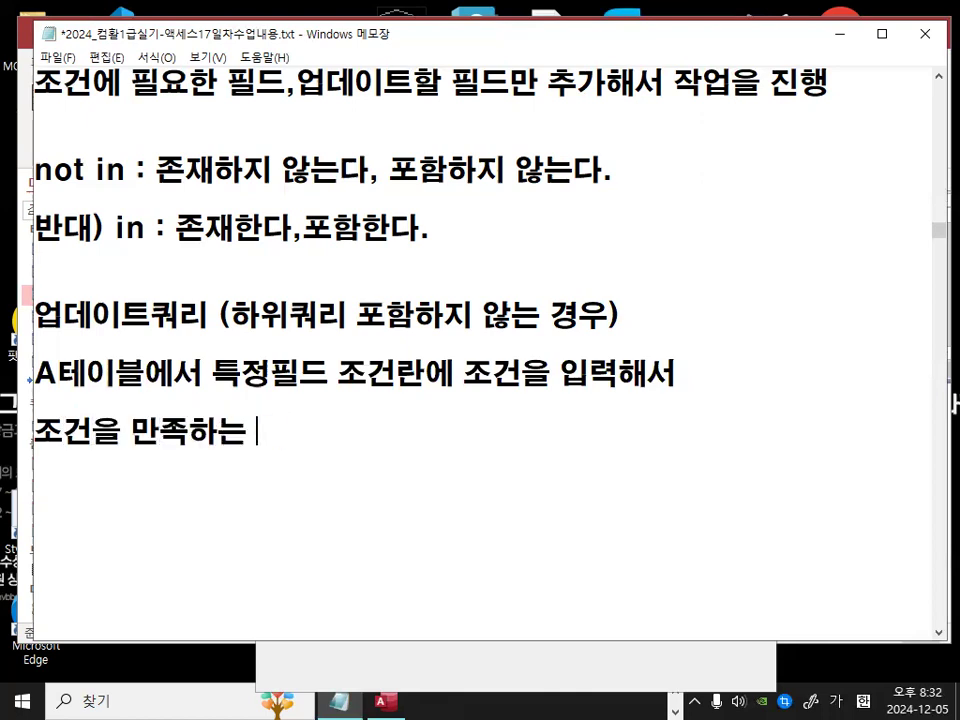
type("ㅋ")
key("BackSpace")
type("레코드마")
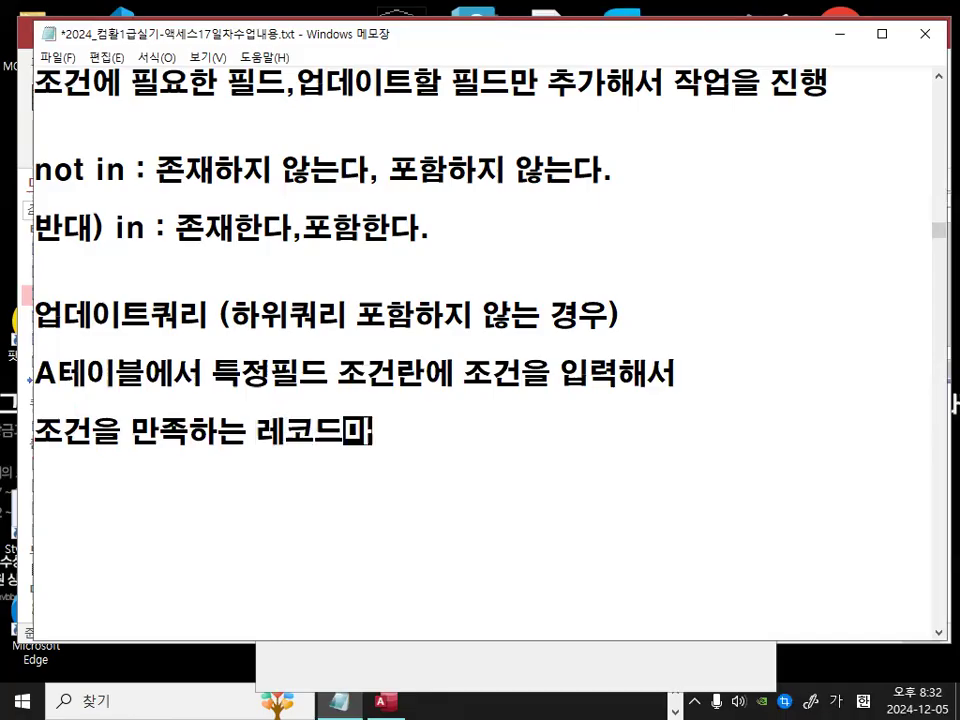
key("BackSpace")
key("BackSpace")
type("만 거맨")
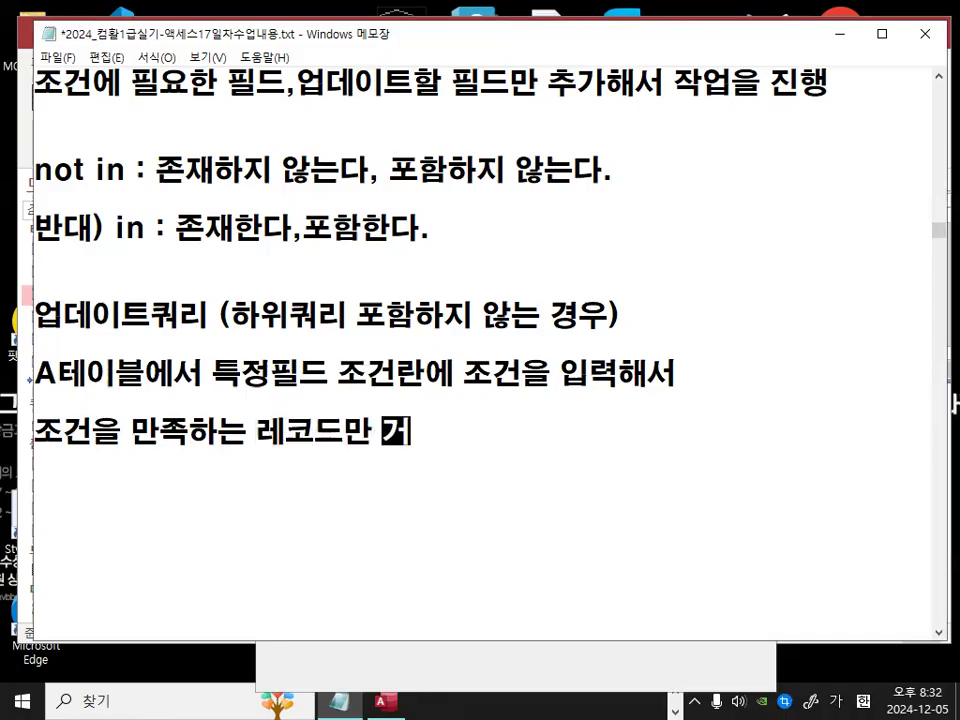
key("BackSpace")
key("BackSpace")
type("검색해서 ")
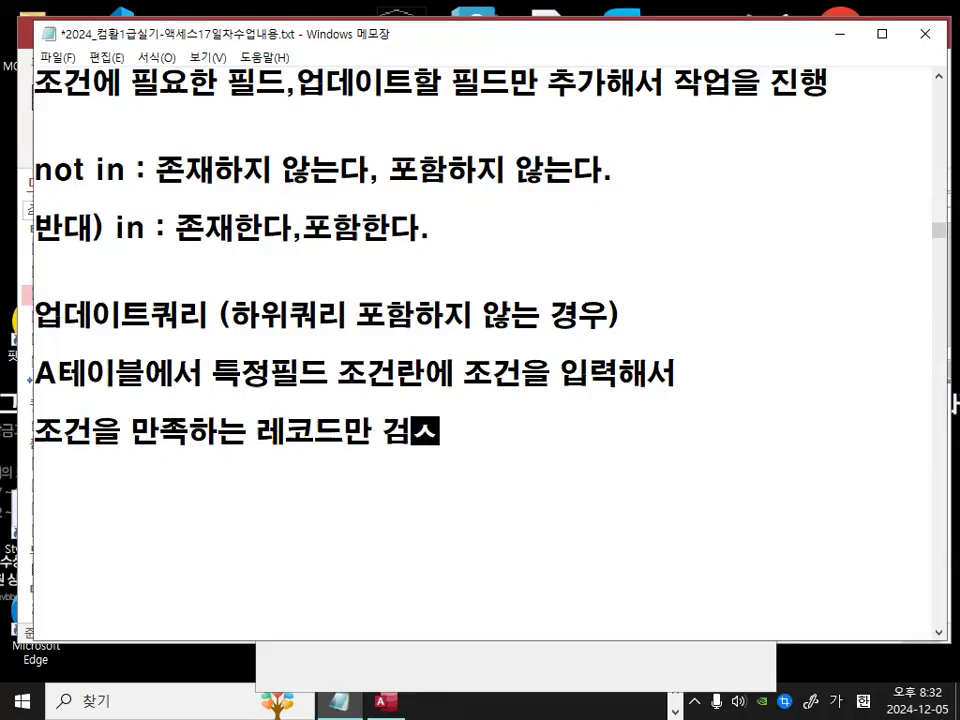
type("업데")
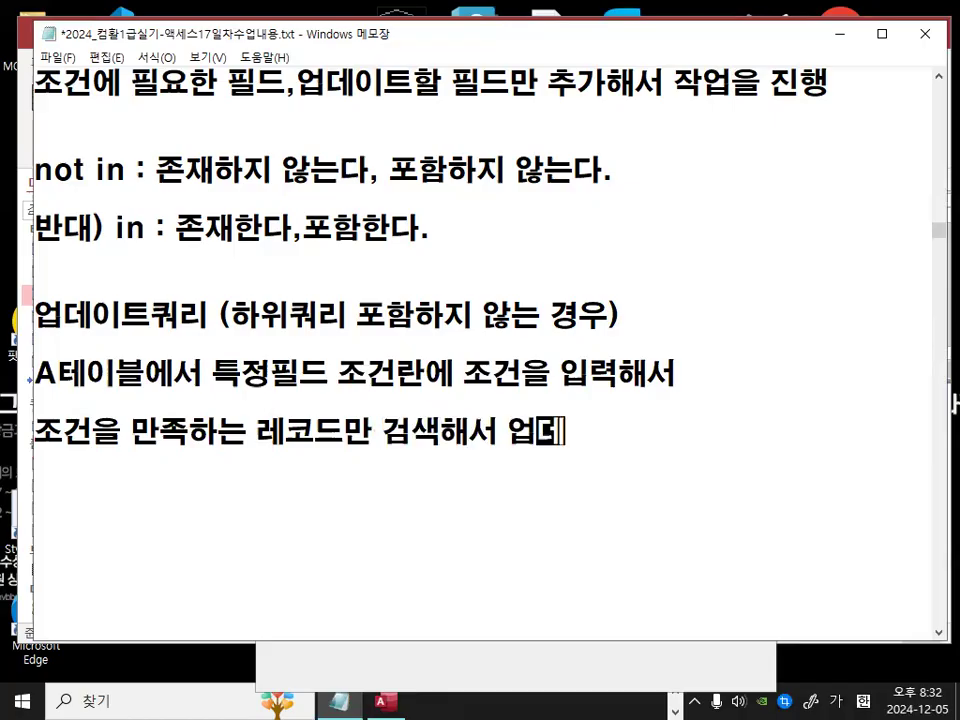
type("이틀할 필드에")
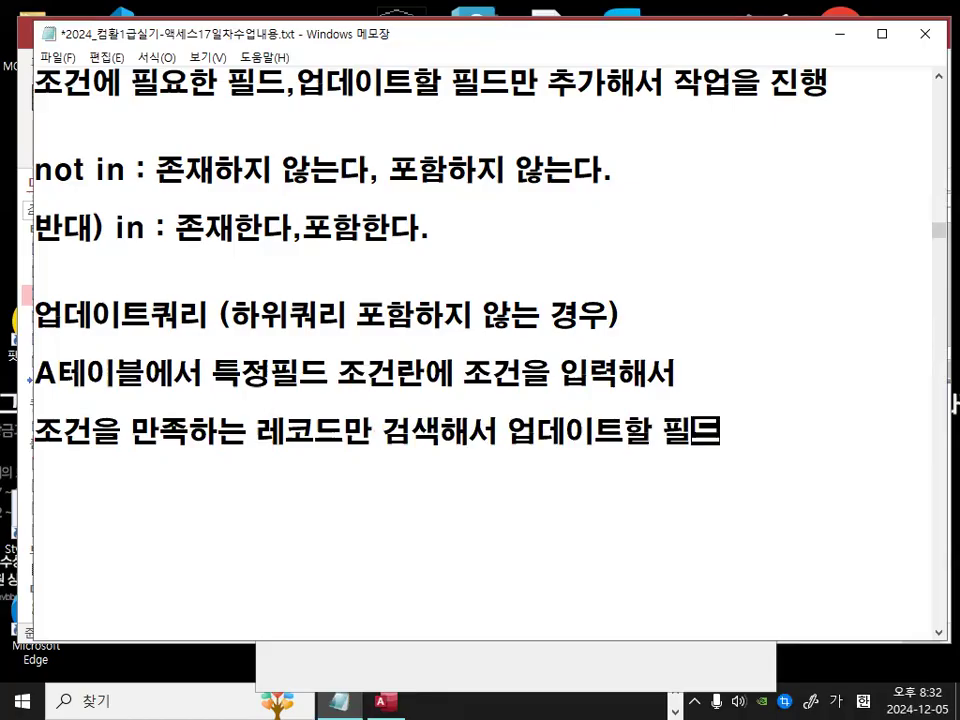
key("Return")
Step: Write the line 입력한 업데이트 내용으로 변경하는 쿼리 to finish the no-subquery description
type("입")
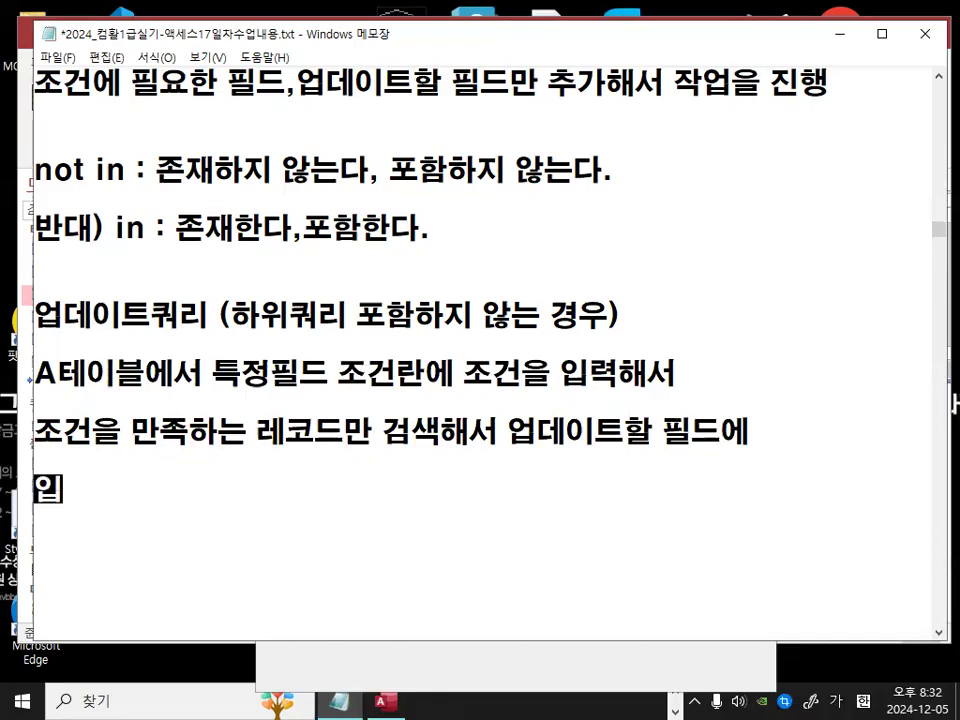
type("력한 업데이")
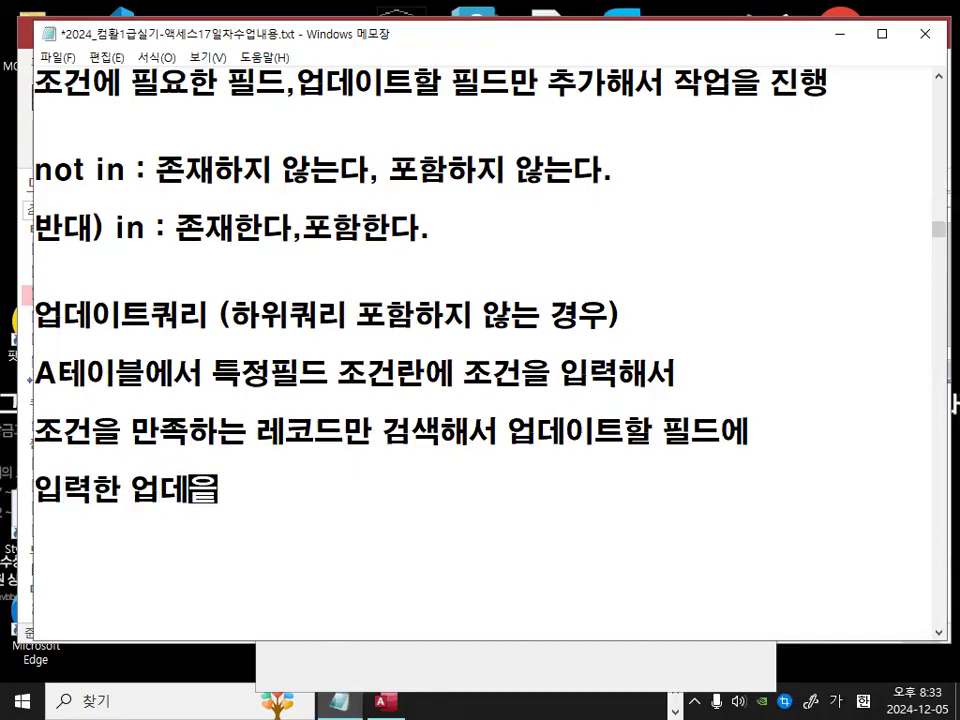
key("BackSpace")
key("BackSpace")
key("BackSpace")
type("이트 내용으")
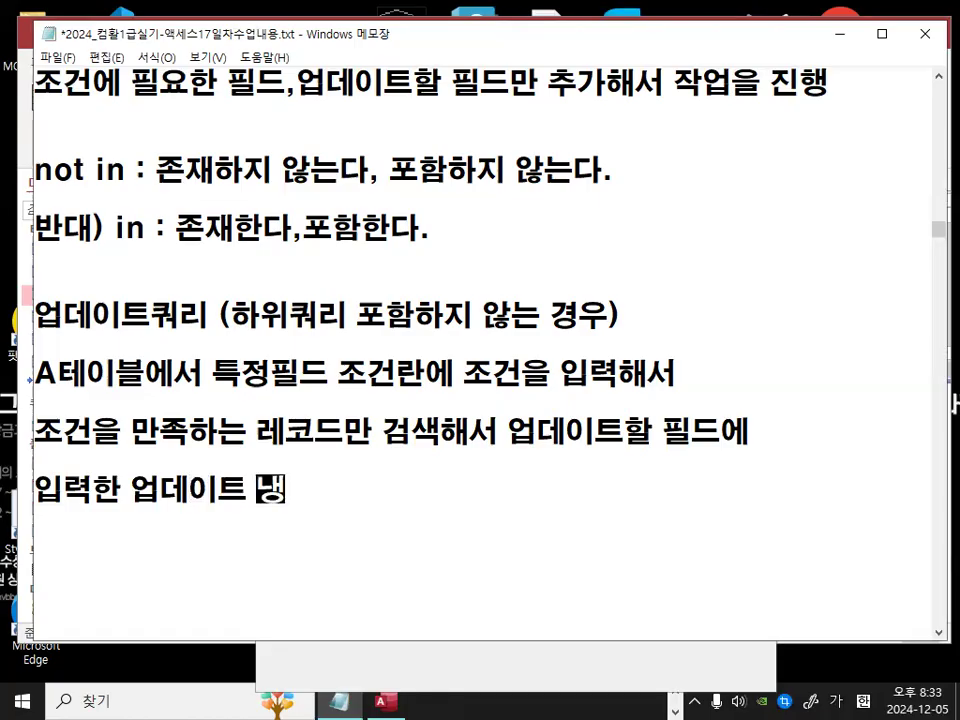
type("ㄹ")
key("BackSpace")
type("으로 변경하")
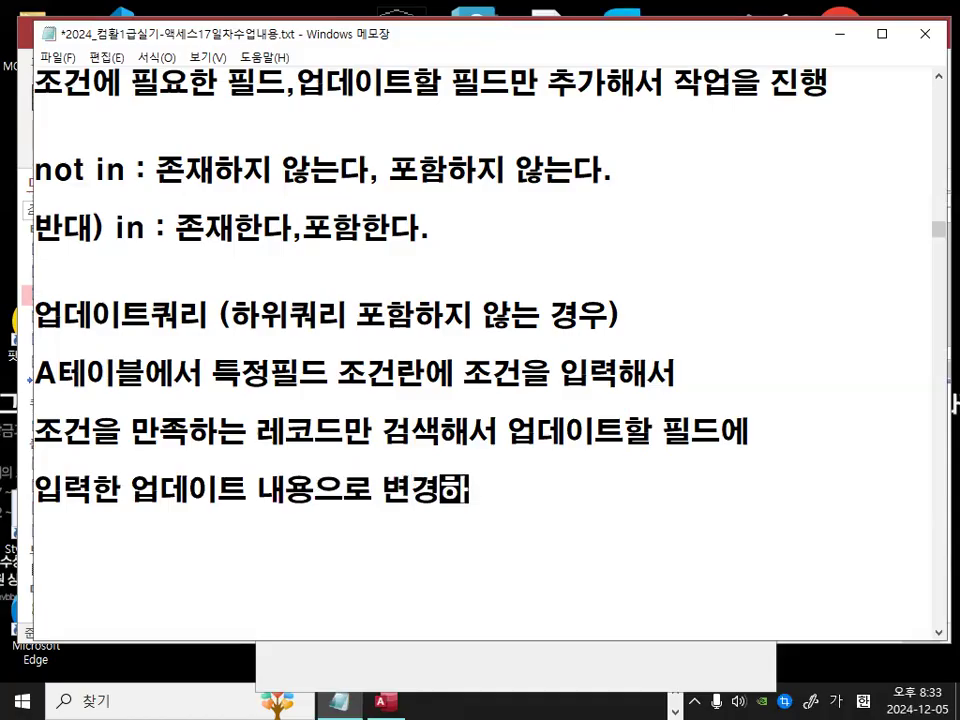
type("는 쿼리")
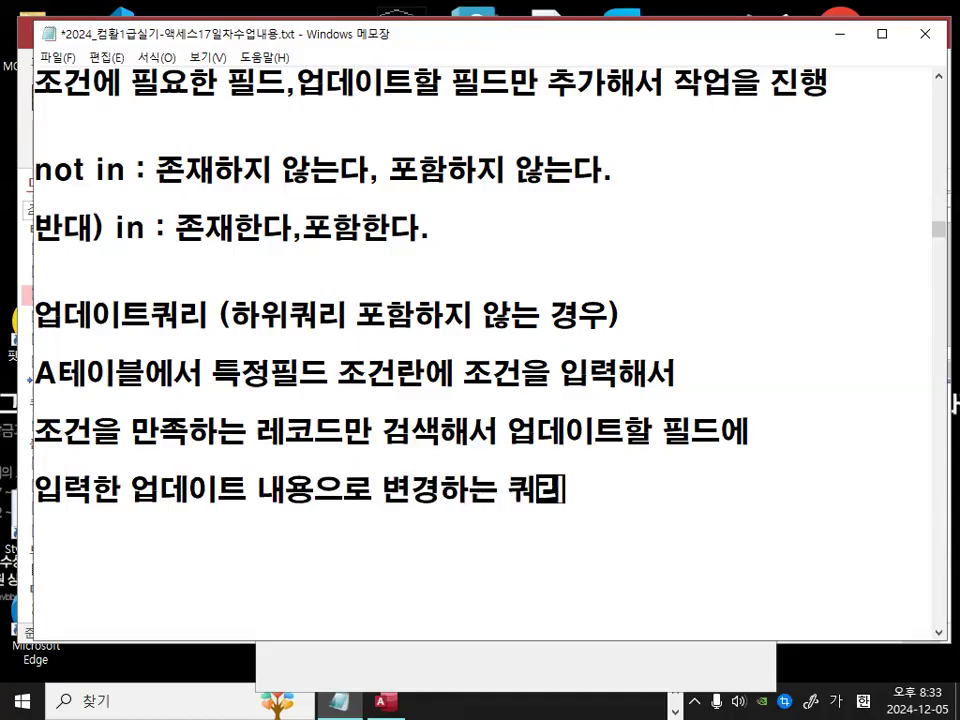
Step: Go over the no-subquery update query description, emphasizing its key phrases
left_click_drag(119, 315, 596, 336)
left_click(231, 315)
left_click(521, 392)
key("ctrl+2")
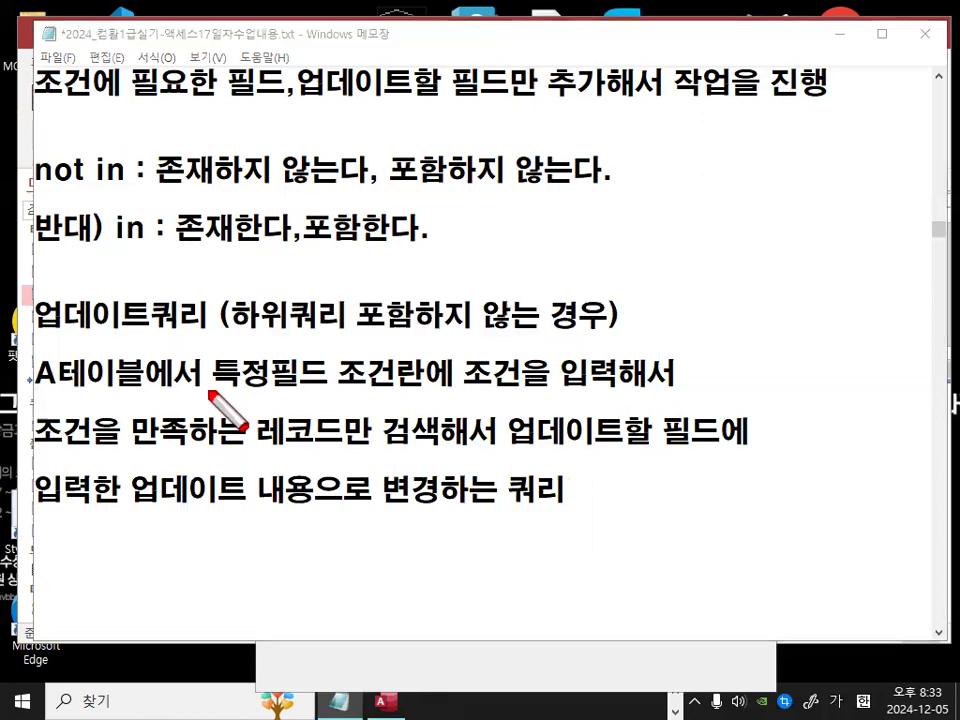
mouse_move(54, 395)
left_mouse_down()
mouse_move(113, 400)
mouse_move(133, 354)
mouse_move(141, 388)
mouse_move(58, 385)
mouse_move(132, 381)
left_mouse_up()
mouse_move(329, 380)
left_mouse_down()
mouse_move(286, 387)
mouse_move(297, 368)
left_mouse_up()
mouse_move(411, 385)
left_mouse_down()
mouse_move(379, 388)
mouse_move(403, 378)
left_mouse_up()
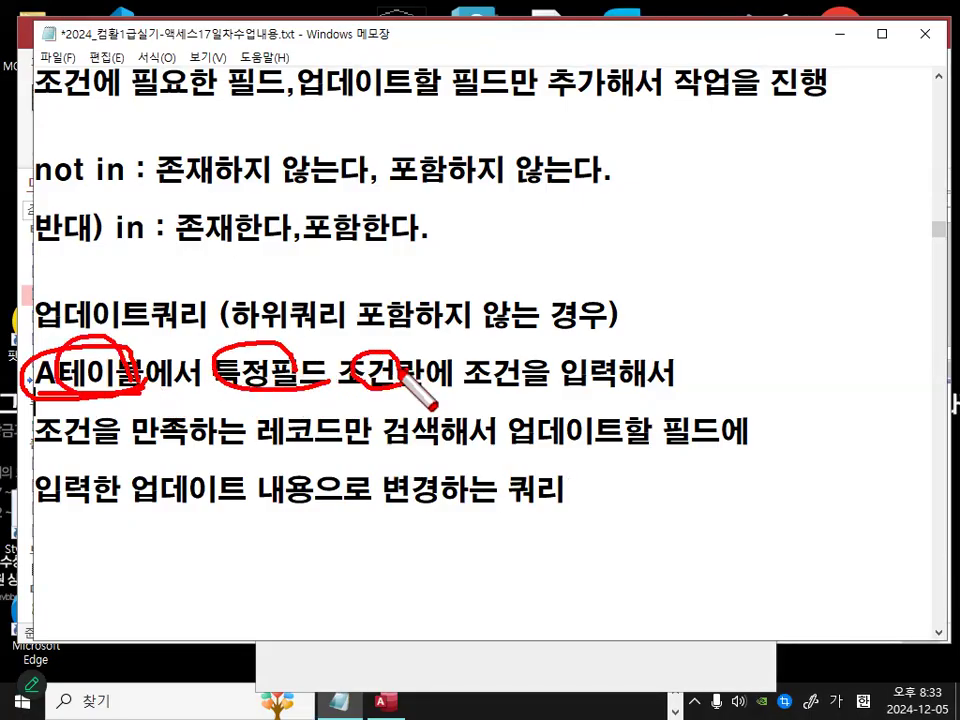
mouse_move(509, 382)
left_mouse_down()
mouse_move(499, 362)
mouse_move(501, 374)
mouse_move(557, 295)
left_mouse_up()
left_click_drag(252, 455, 442, 459)
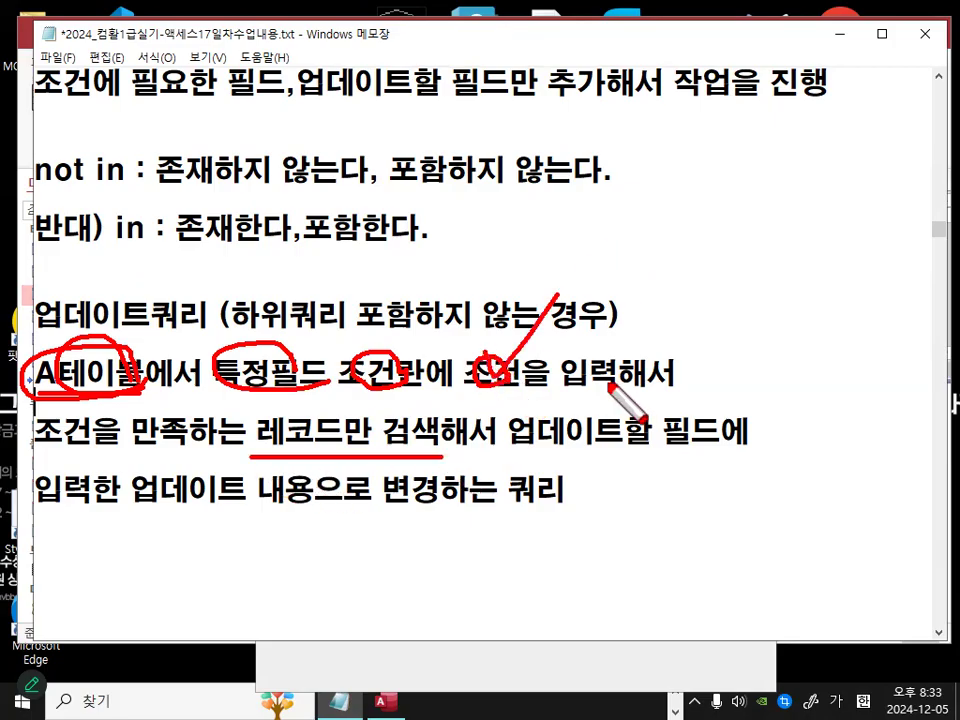
left_click_drag(514, 438, 726, 444)
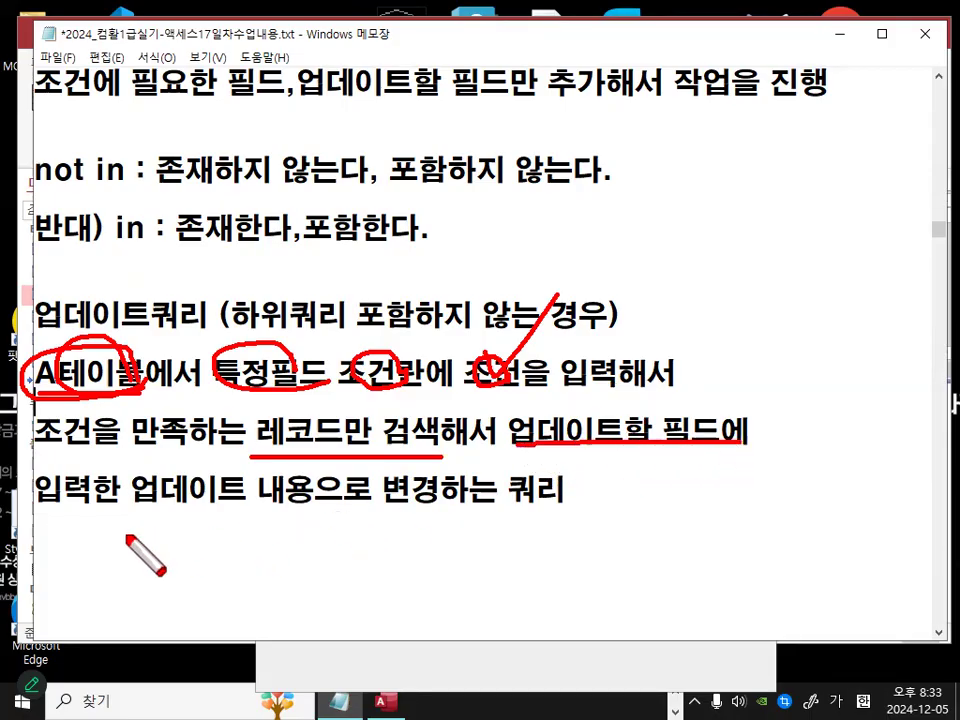
left_click_drag(19, 524, 505, 507)
left_click_drag(510, 506, 560, 503)
mouse_move(200, 330)
left_mouse_down()
mouse_move(40, 278)
mouse_move(210, 320)
left_mouse_up()
key("Escape")
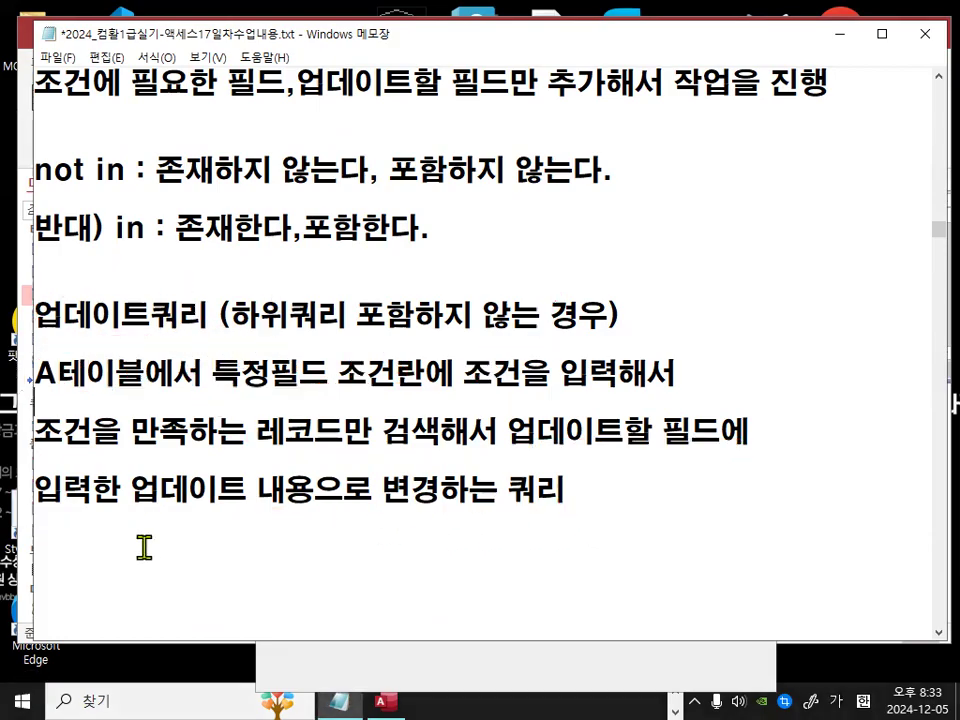
Step: Below the description, write 하워쿼리 포함 -> 조건부분에서 다른 B테이블에서 검색한 and start a new line
type("하웤")
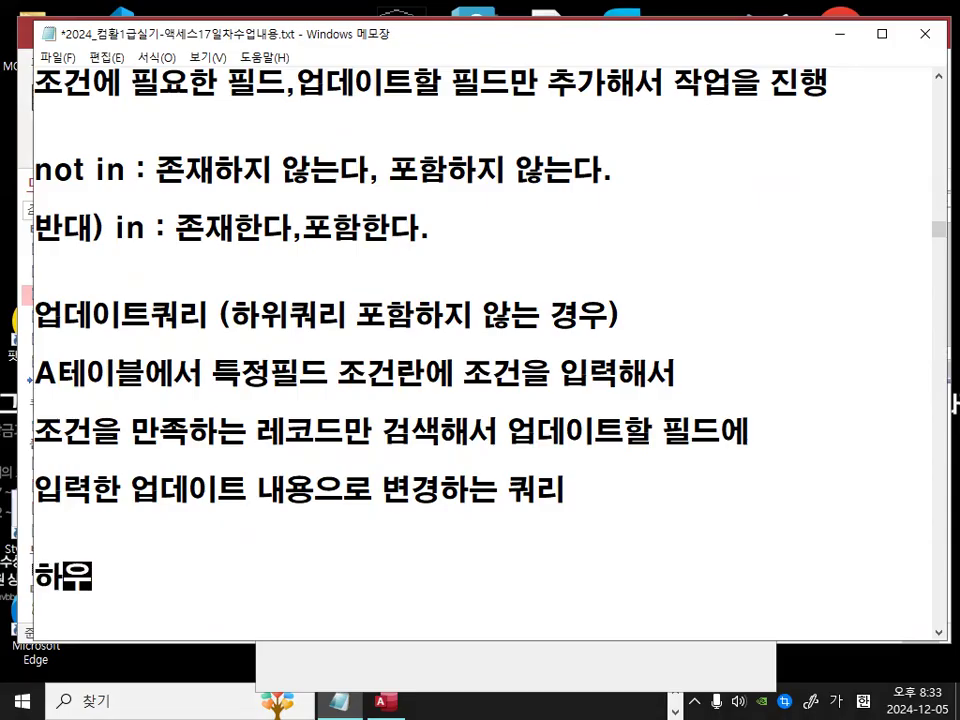
type("ㅝ리 포함")
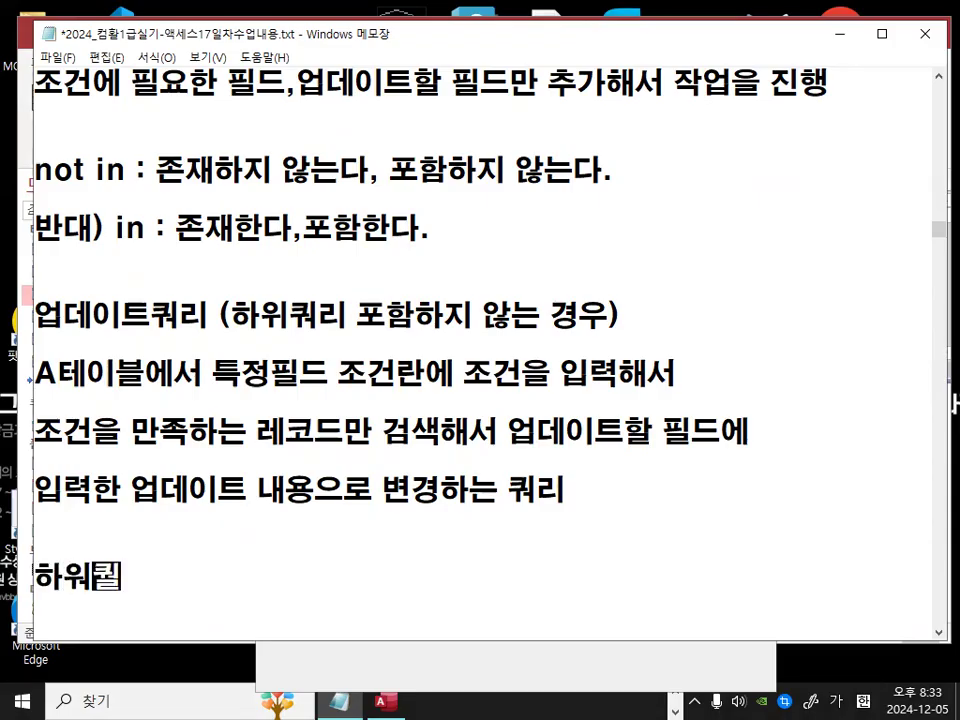
type(" -> 조건")
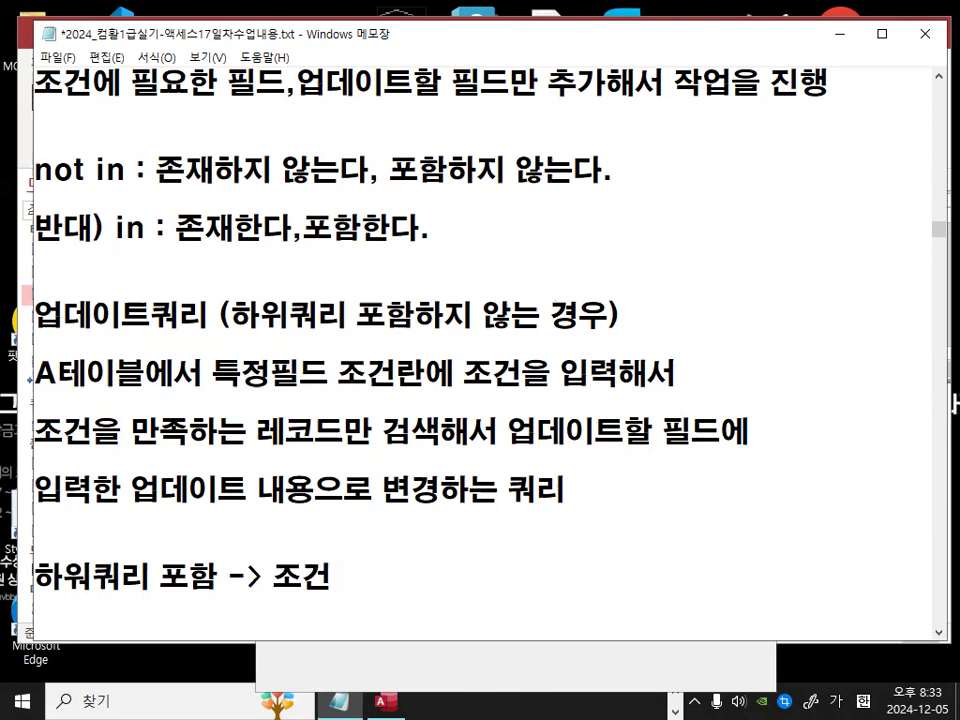
type("부분에서 ㄷ다른 ")
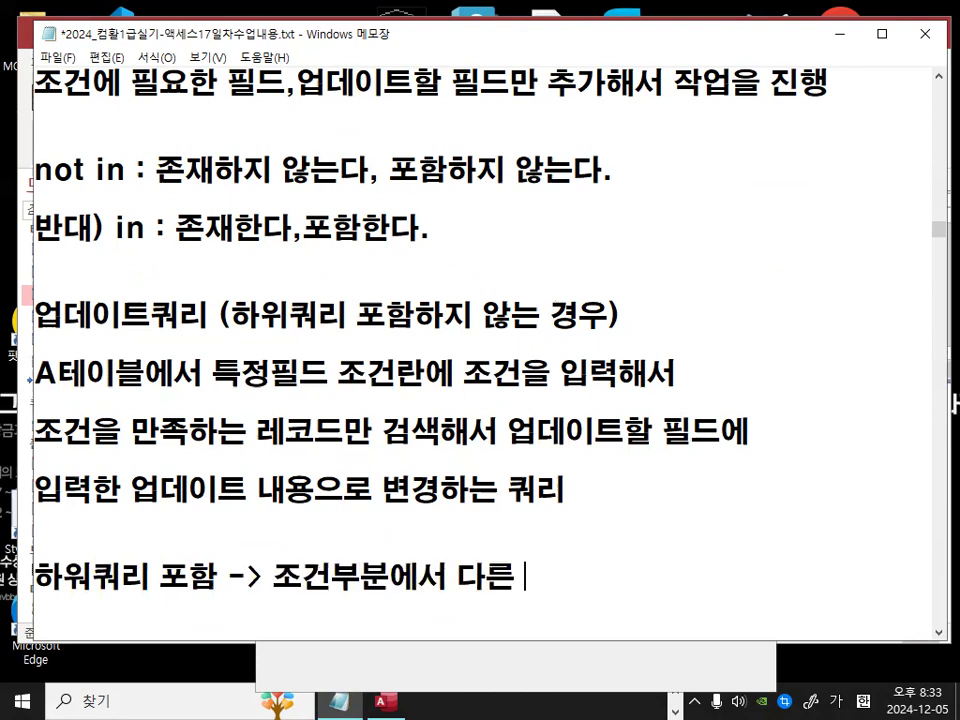
type("B테이블에서 ㄱ")
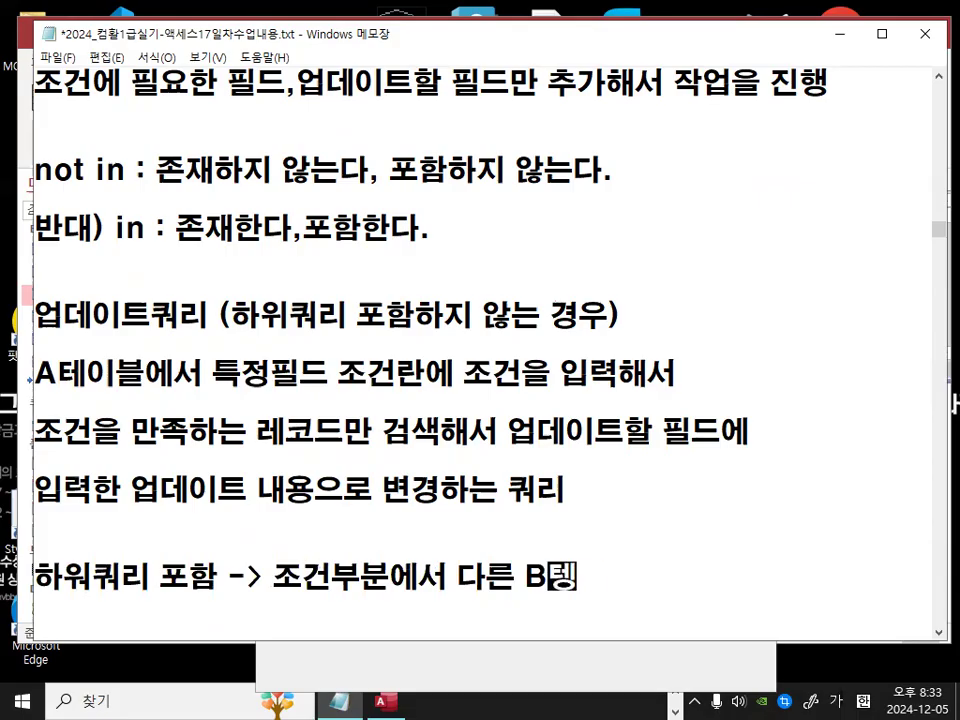
type("검ㅅ")
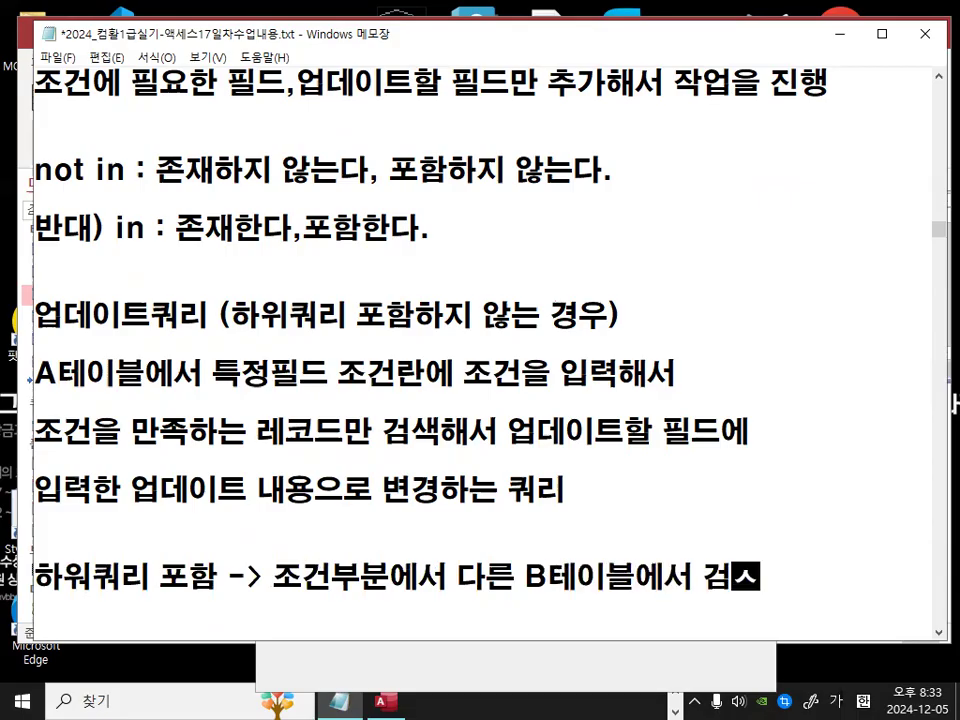
type("색한")
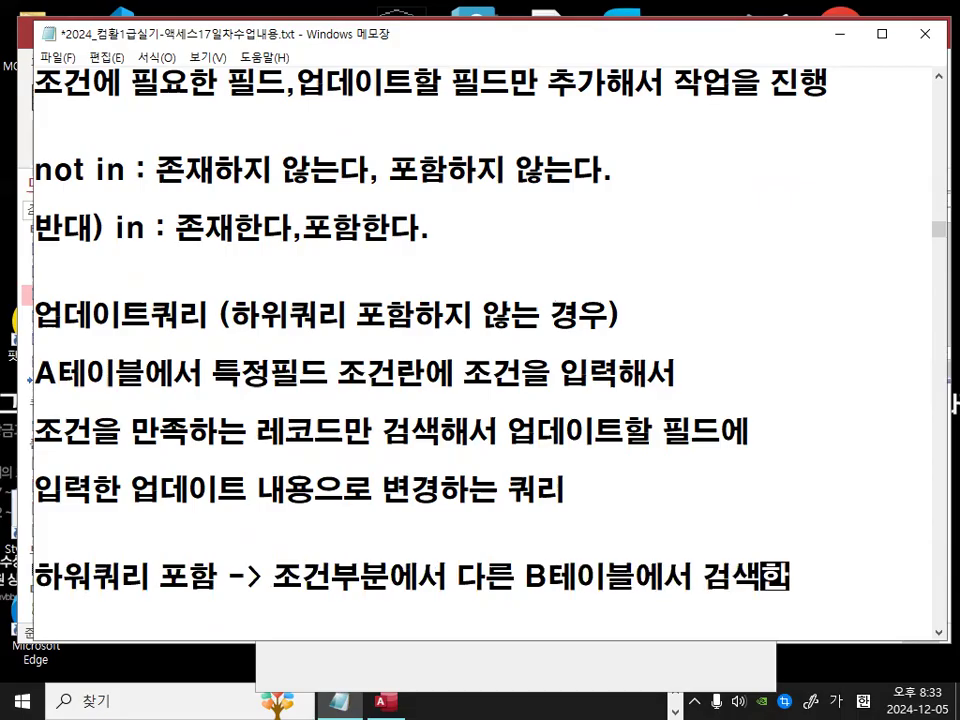
key("Return")
Step: Complete the subquery note with the line 필드를 조건으로 사용하는 형태
type("필드를")
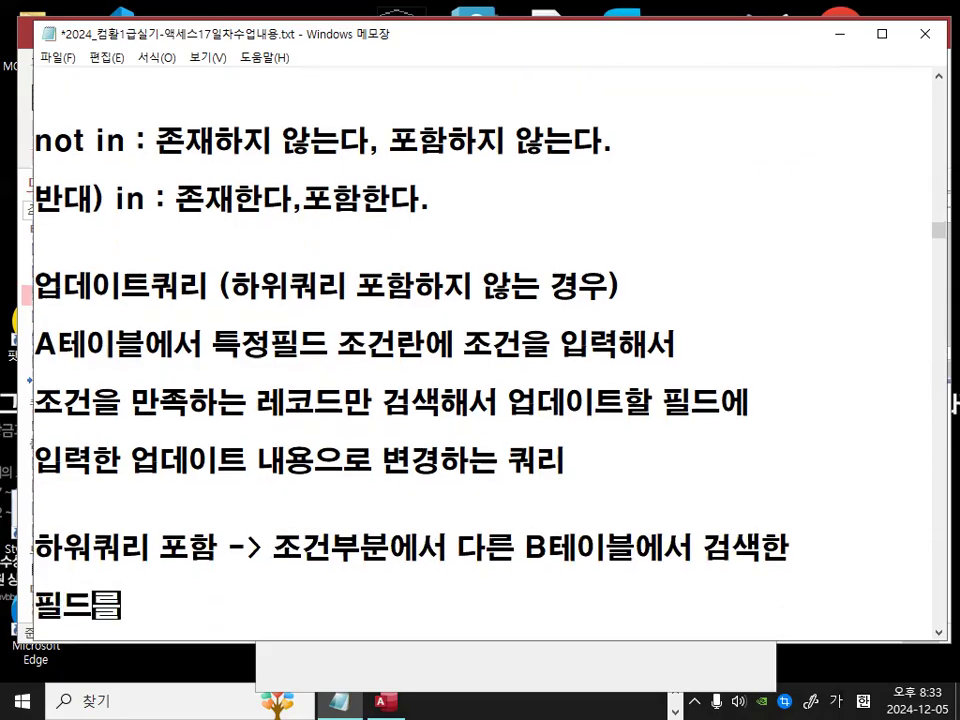
type(" 조건으로 사용")
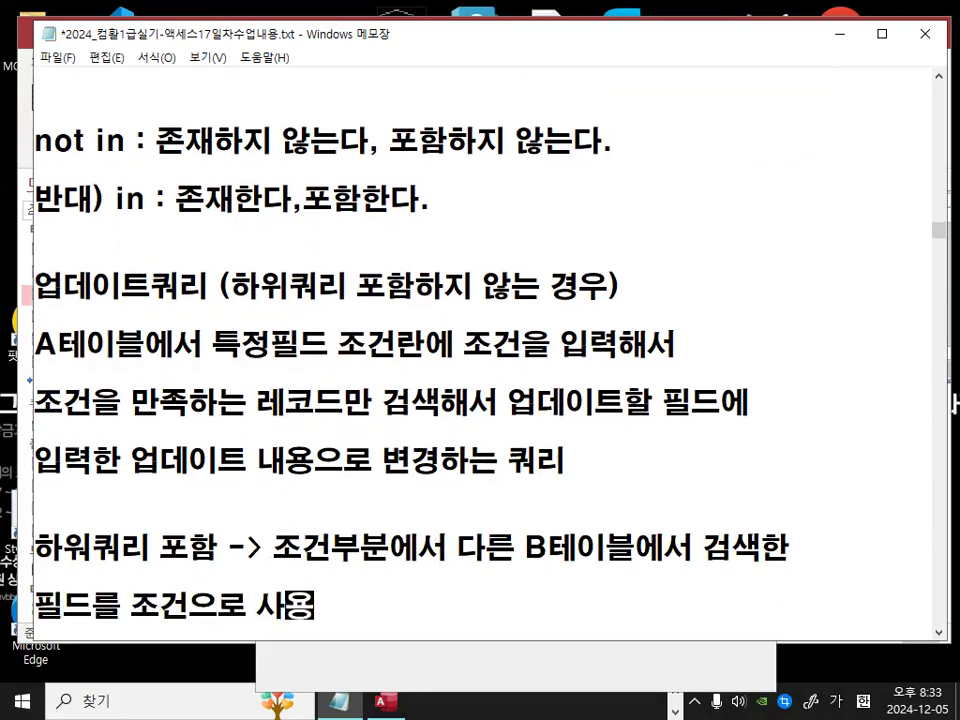
type("하는 하태")
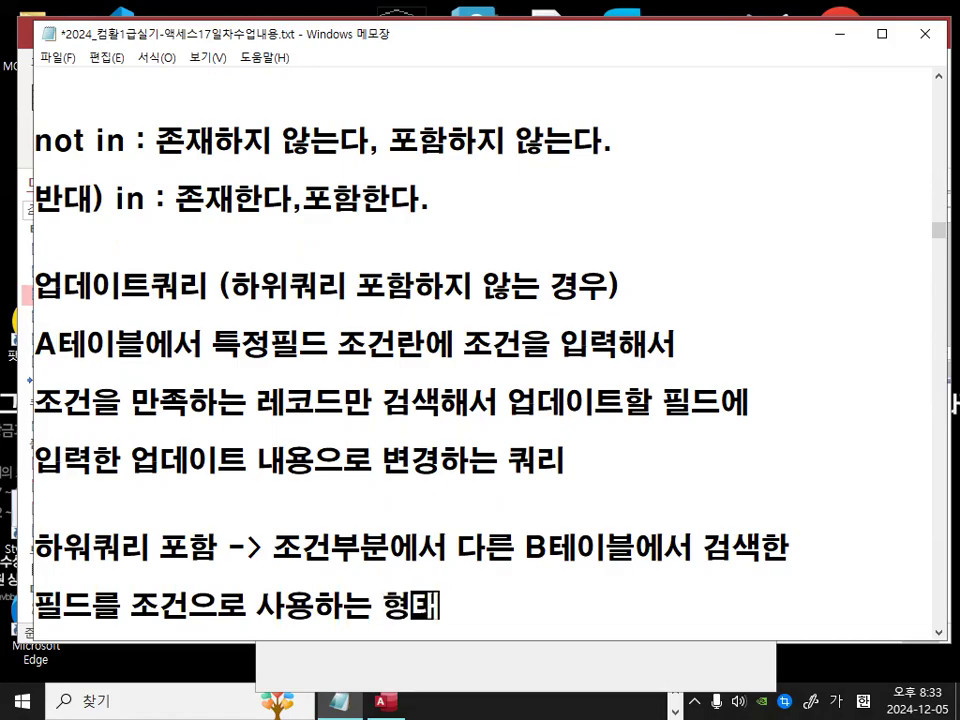
key("Return")
Step: Review both update query descriptions, comparing their key phrases
left_click_drag(528, 460, 761, 460)
left_click_drag(33, 518, 418, 542)
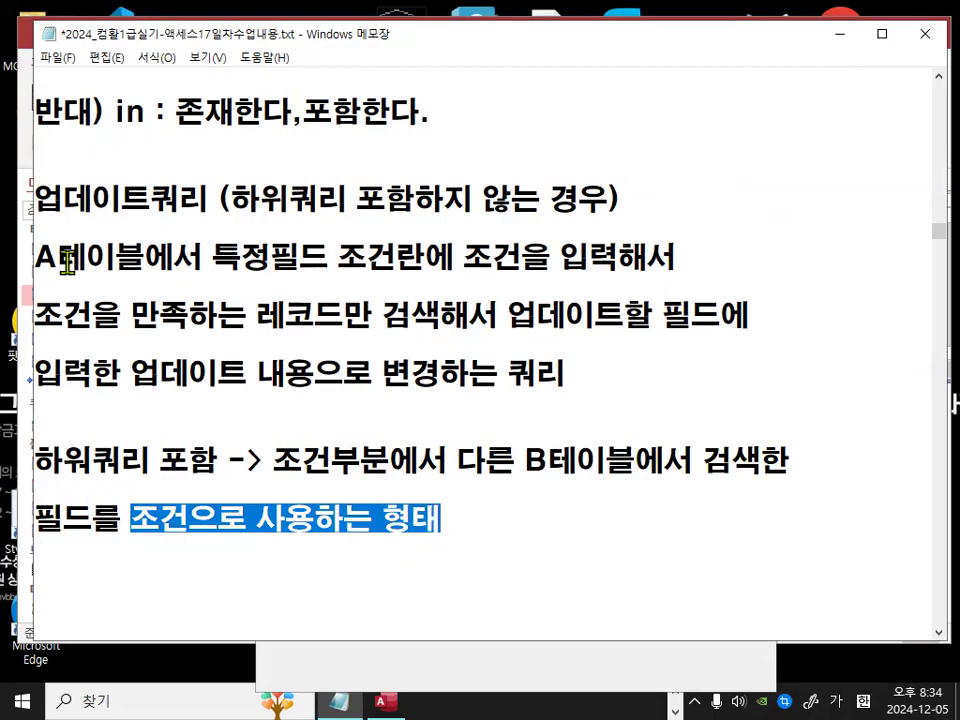
left_click_drag(92, 460, 198, 458)
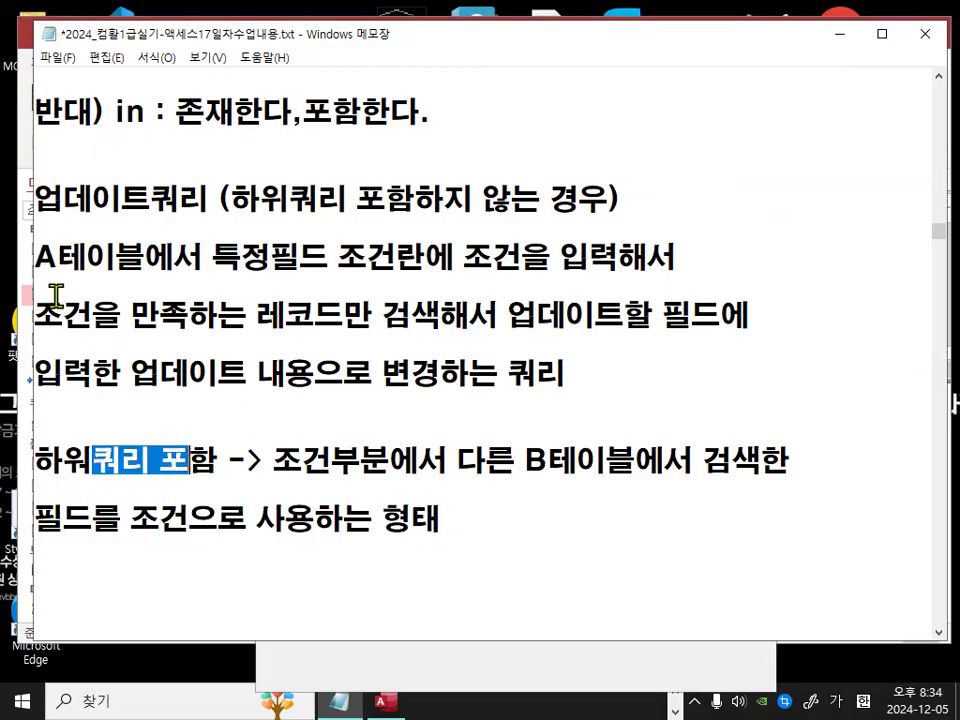
left_click_drag(38, 257, 145, 258)
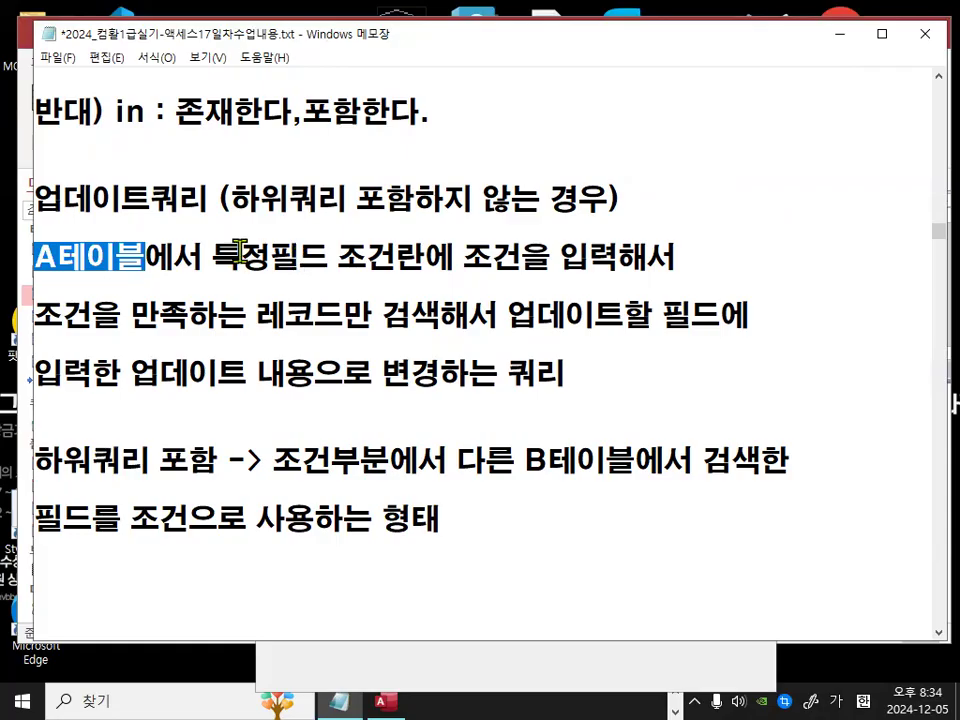
left_click_drag(240, 252, 331, 256)
left_click_drag(211, 257, 645, 259)
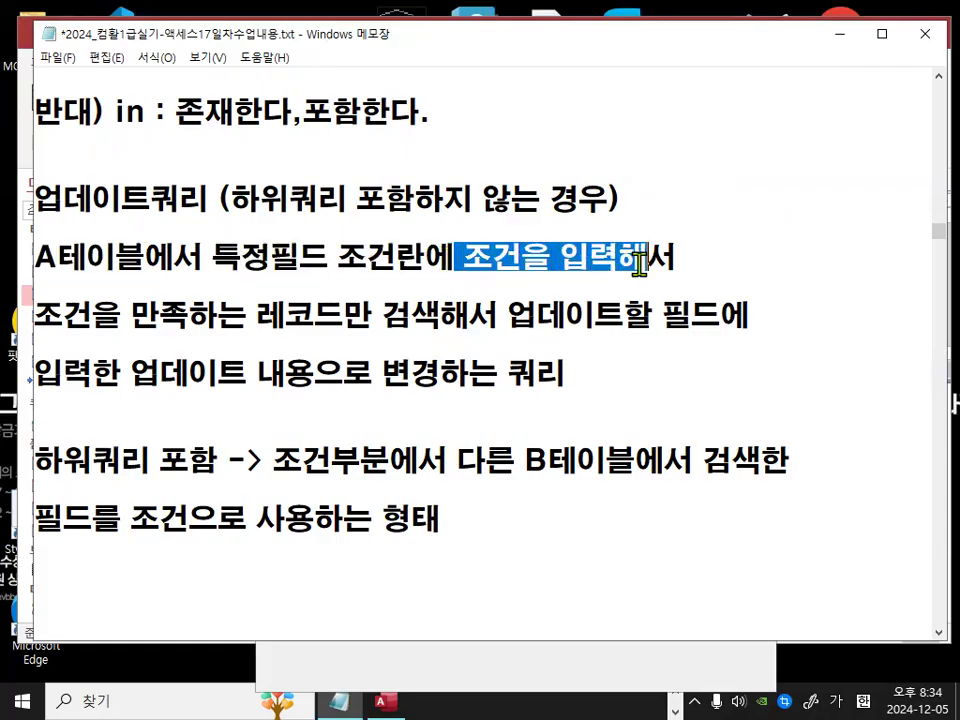
left_click_drag(160, 373, 340, 380)
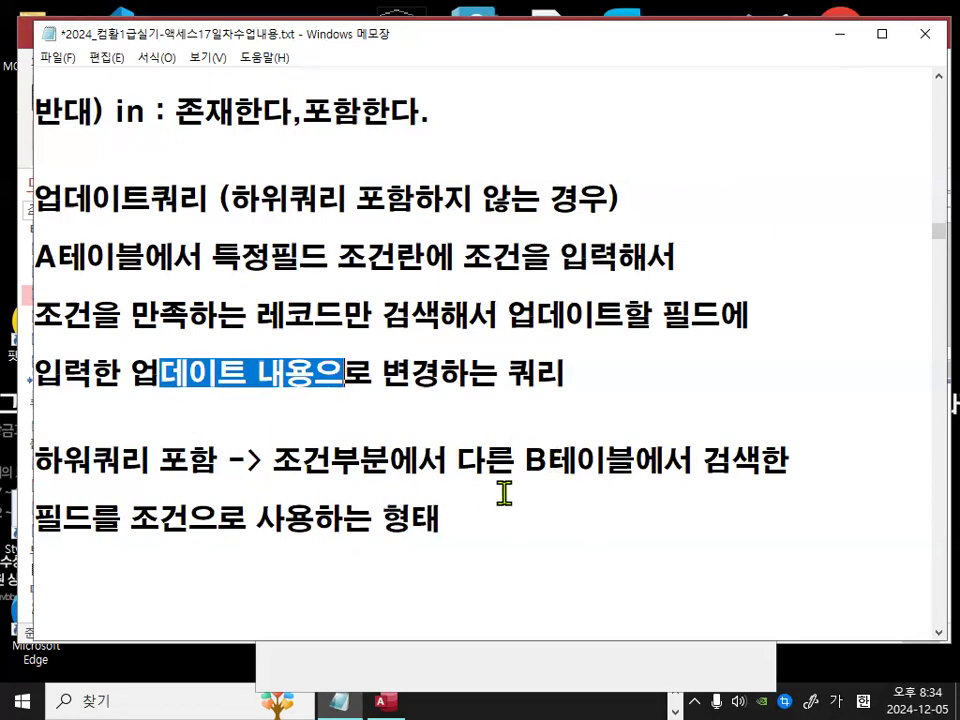
mouse_move(528, 462)
left_mouse_down()
mouse_move(655, 465)
mouse_move(523, 476)
mouse_move(640, 468)
left_mouse_up()
left_click_drag(38, 512, 94, 556)
mouse_move(160, 503)
left_mouse_down()
mouse_move(199, 529)
mouse_move(180, 502)
left_mouse_up()
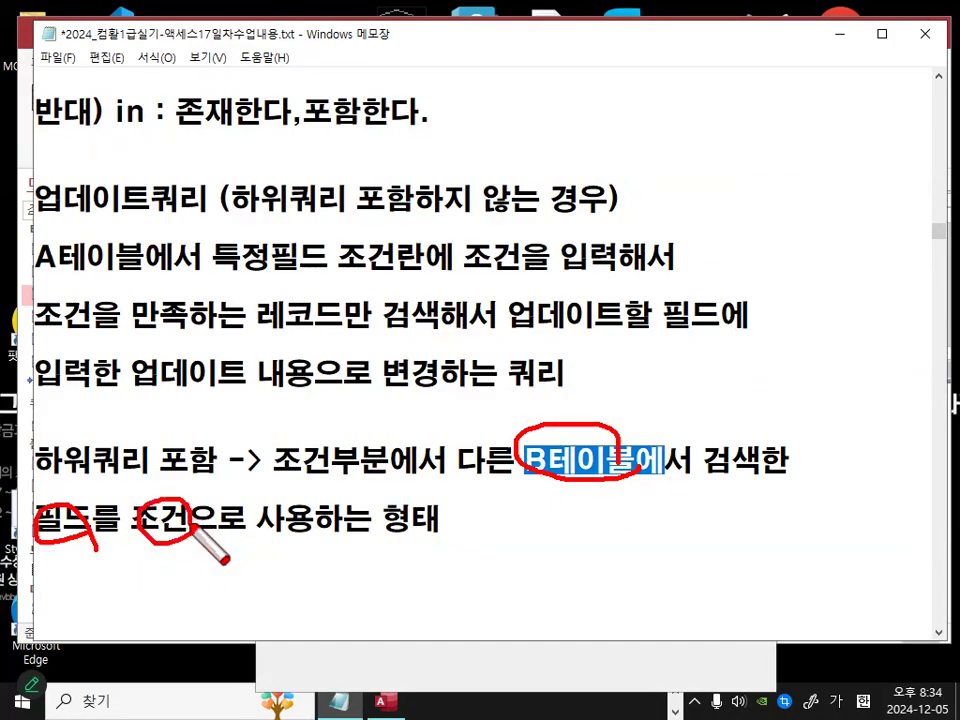
mouse_move(296, 540)
left_mouse_down()
mouse_move(317, 540)
mouse_move(312, 527)
left_mouse_up()
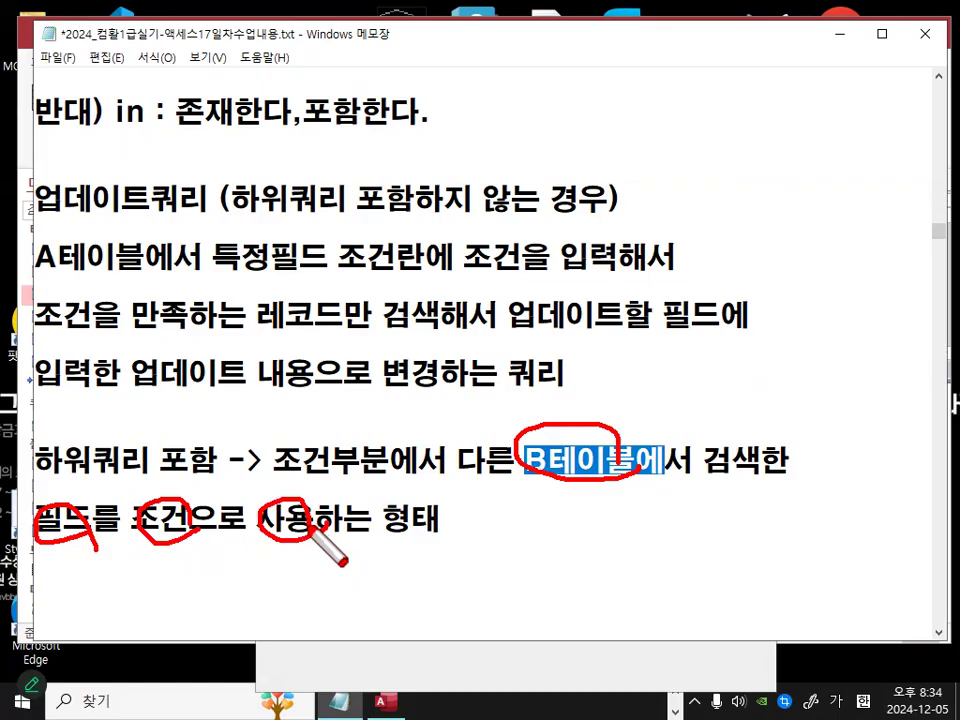
key("Escape")
left_click(502, 520)
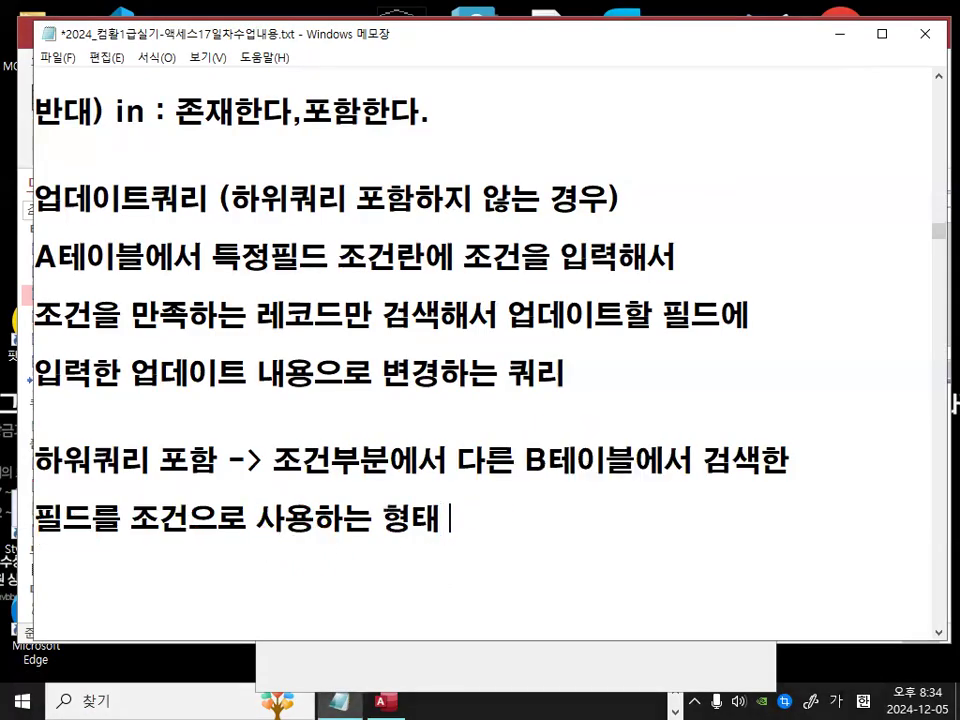
Step: Append (존재하는~ 존재하지 않는) to the end of the subquery note line
type("존재")
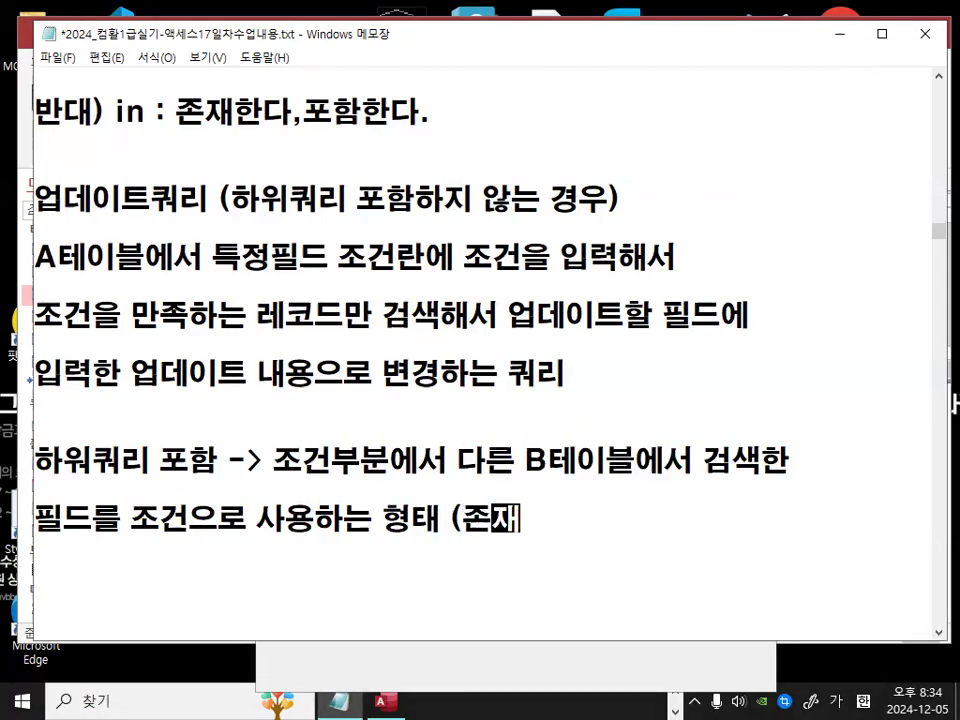
type("하는")
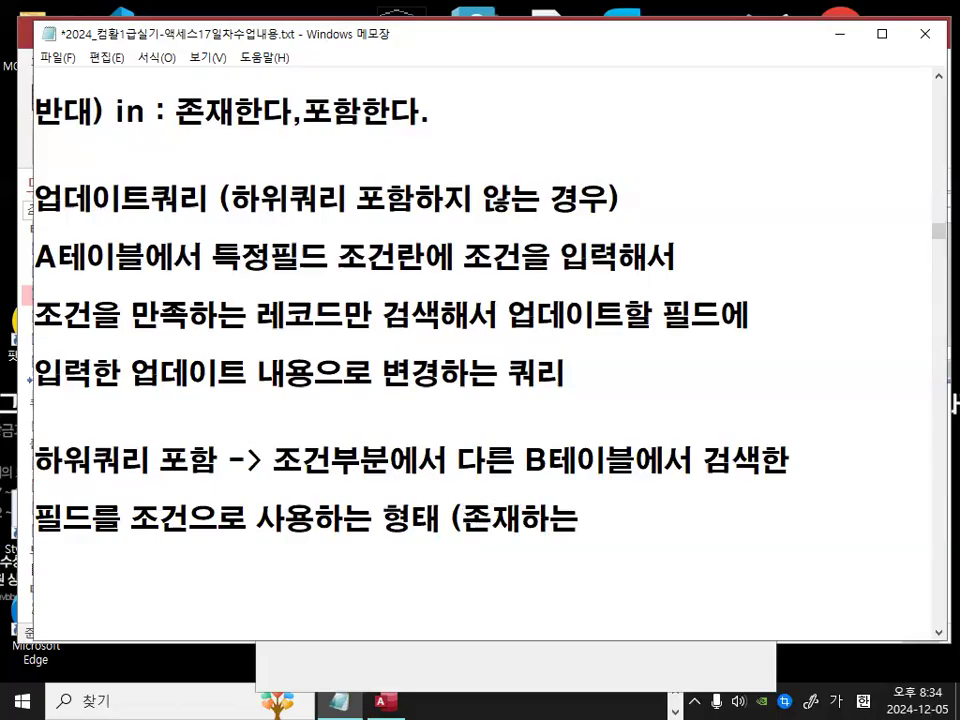
type("~ 존재하지 안")
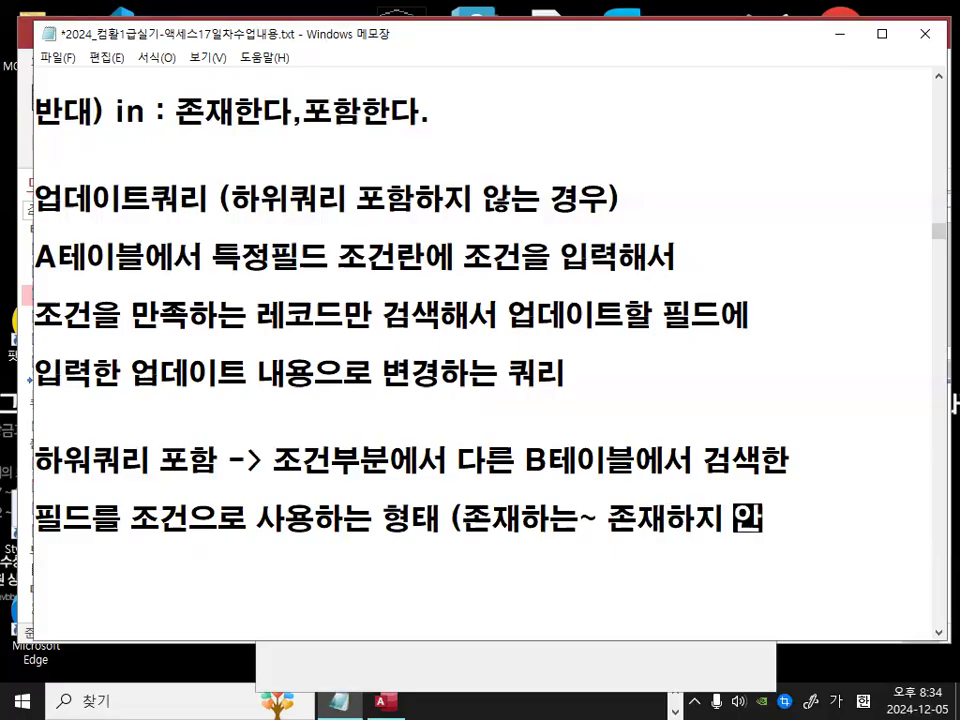
type("ㅎ느ㄴ)")
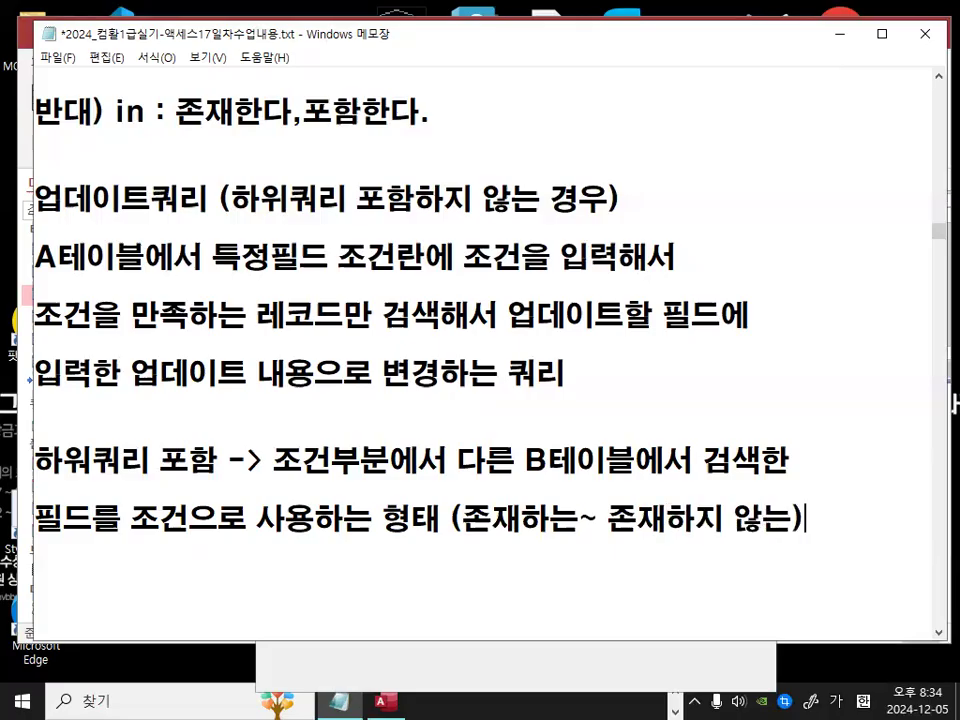
Step: Go over both update query descriptions, highlighting and marking their key phrases such as B테이블 and 필드
left_click_drag(458, 520, 772, 524)
left_click(772, 524)
left_click_drag(523, 459, 637, 463)
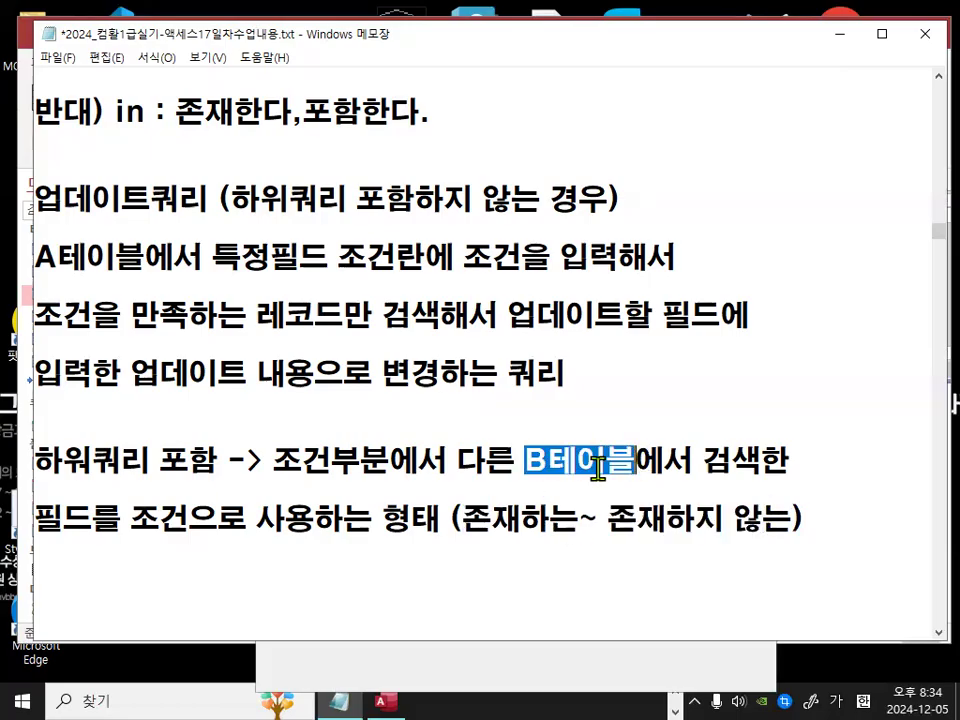
left_click_drag(131, 519, 216, 524)
left_click_drag(35, 519, 93, 521)
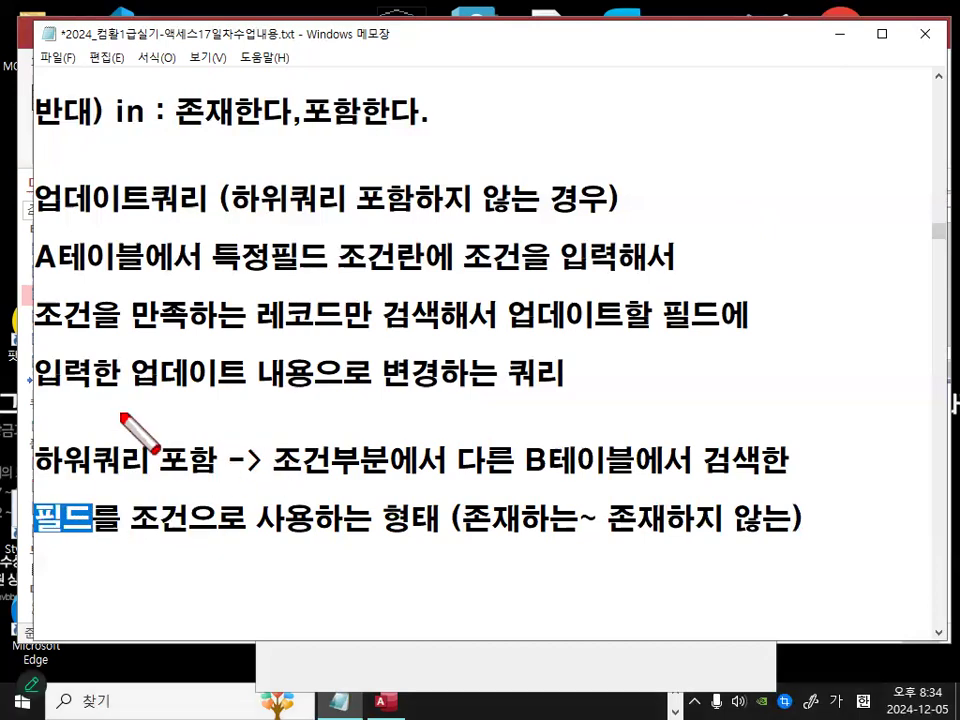
mouse_move(58, 243)
left_mouse_down()
mouse_move(60, 284)
mouse_move(78, 268)
left_mouse_up()
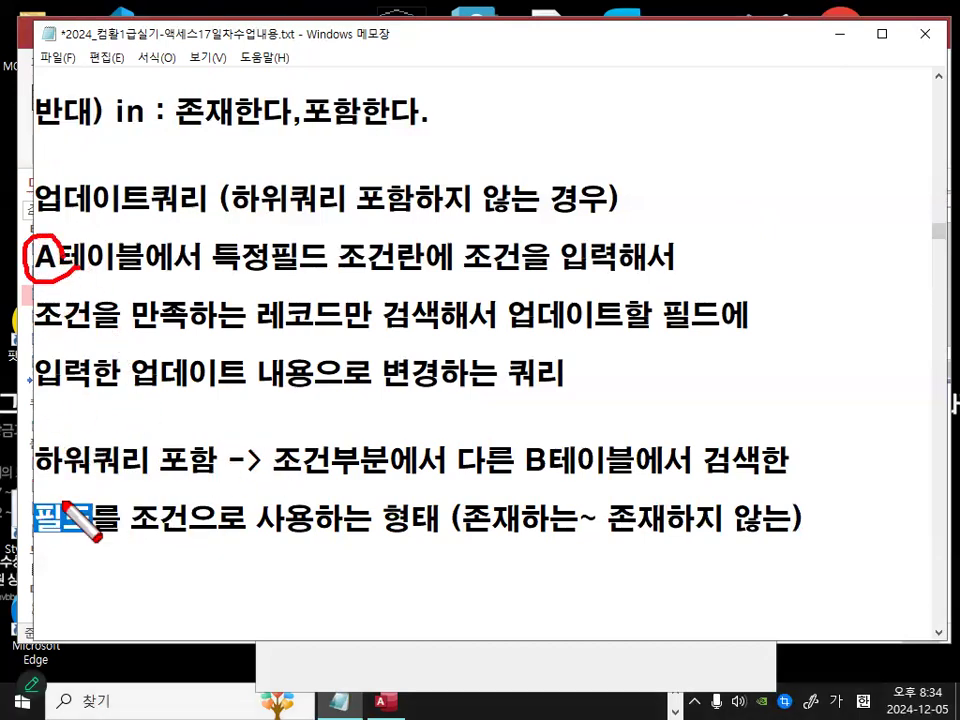
mouse_move(300, 469)
left_mouse_down()
mouse_move(181, 496)
mouse_move(234, 512)
left_mouse_up()
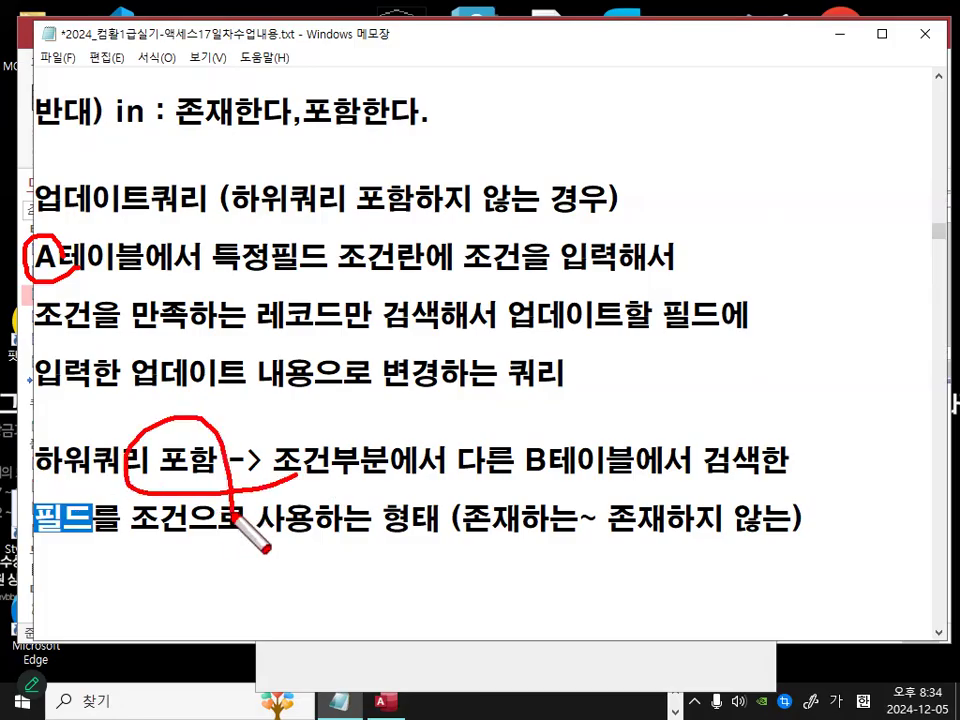
key("Escape")
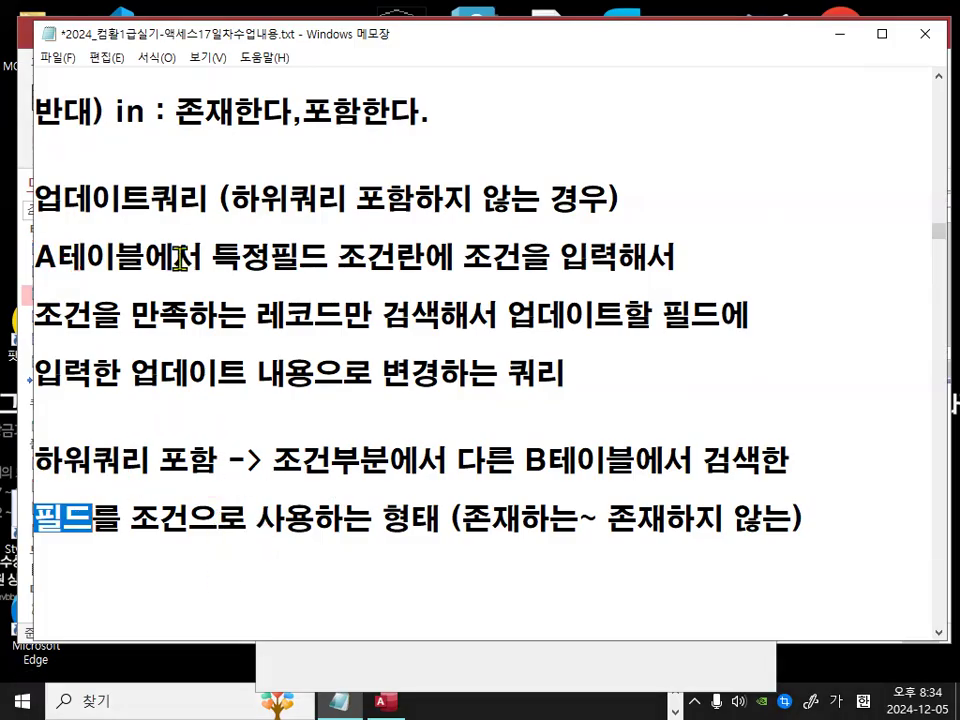
left_click_drag(36, 252, 690, 514)
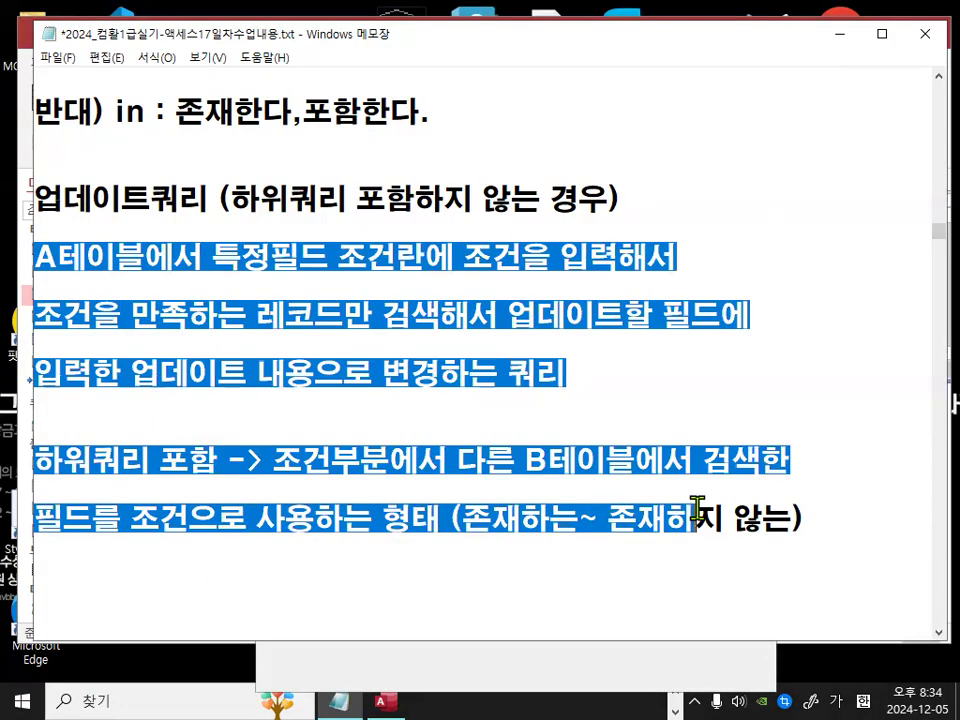
Step: Add a dashed separator line below the subquery note and remove the extra blank lines after it
scroll(655, 458, "down", 1)
left_click(643, 452)
type("------------------------------------")
key("Return")
key("Delete")
key("Delete")
key("Delete")
key("Delete")
key("Delete")
key("Delete")
key("Delete")
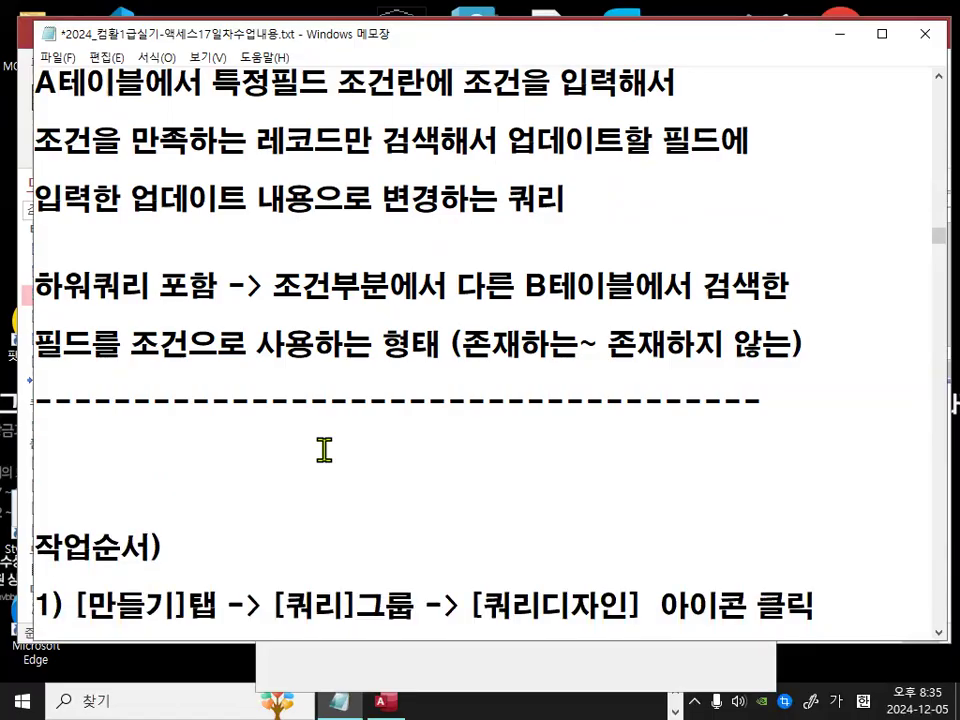
Step: Copy the two-line NOT IN subquery from the notes and paste it into the Expression Builder as one line, confirming it
scroll(366, 480, "down", 2)
scroll(366, 480, "down", 2)
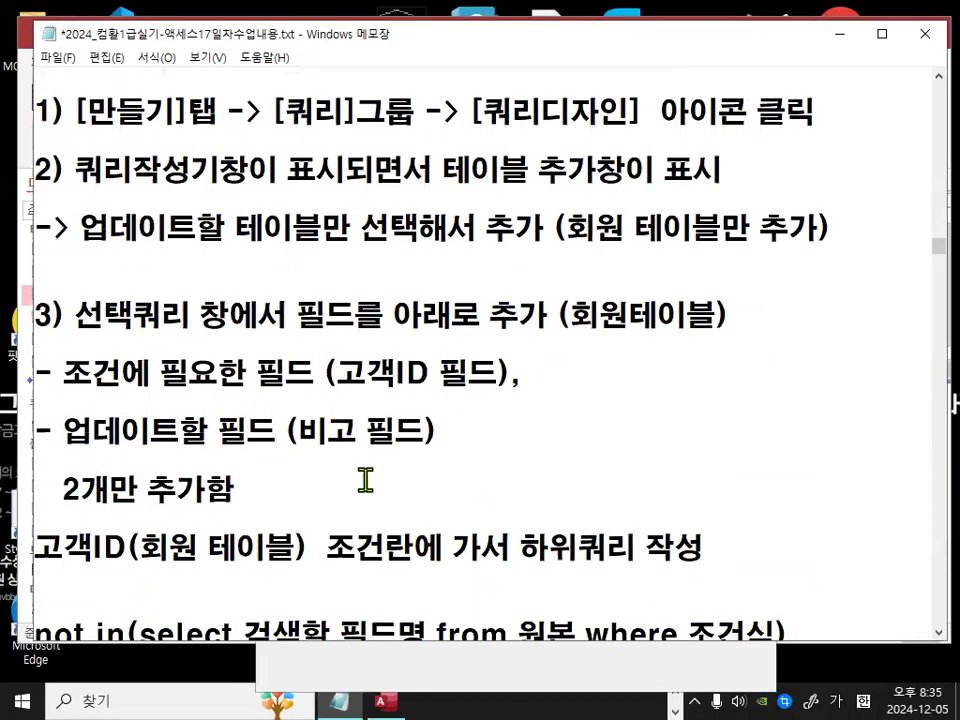
scroll(366, 477, "down", 2)
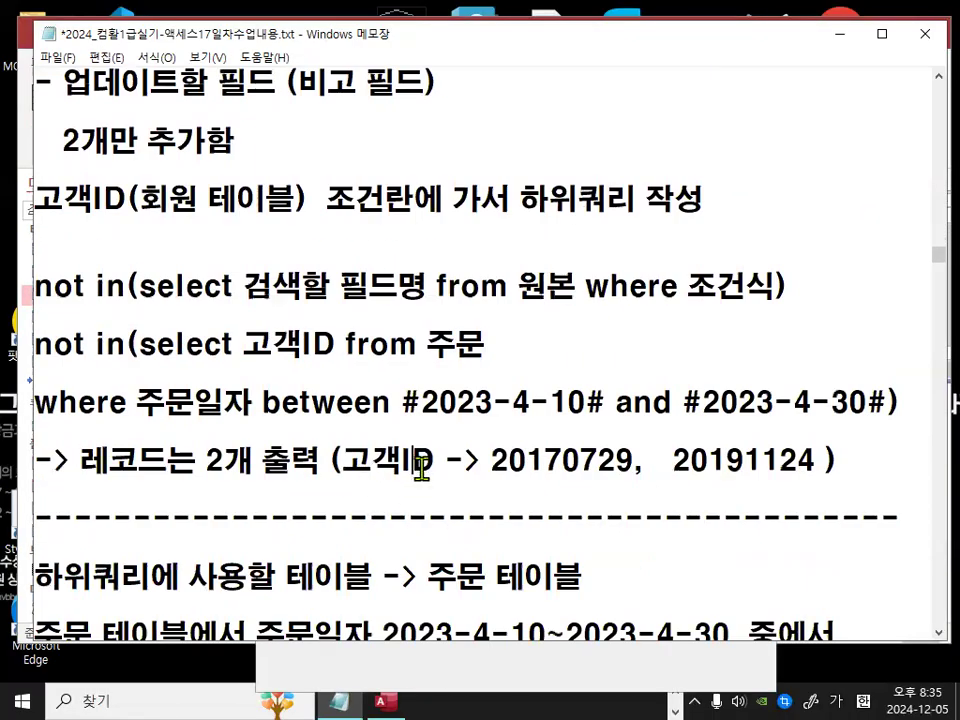
left_click(845, 36)
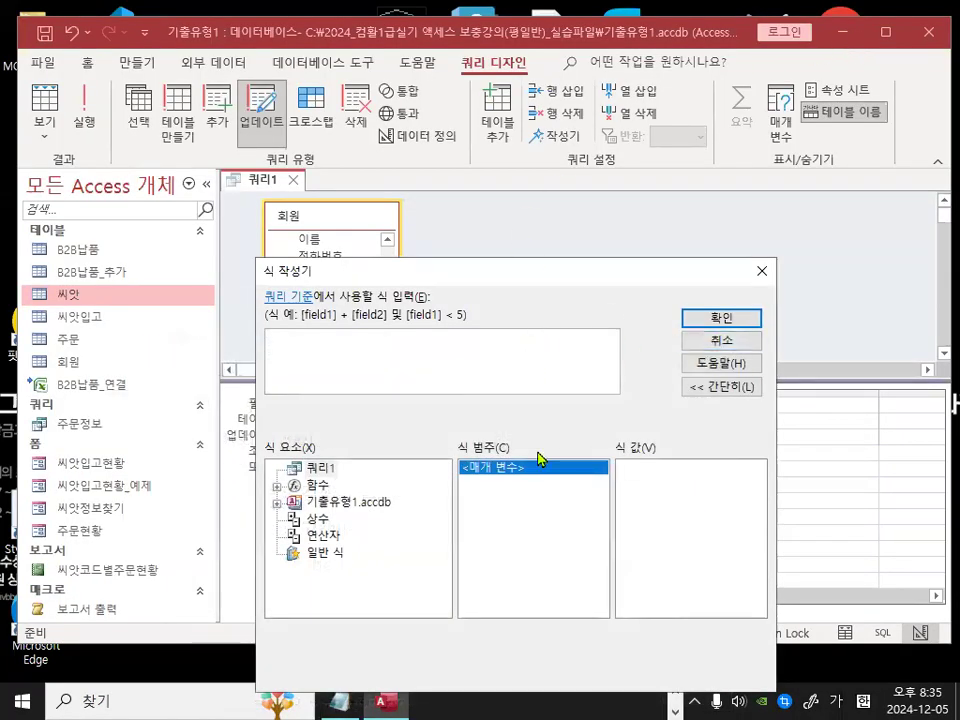
left_click(342, 698)
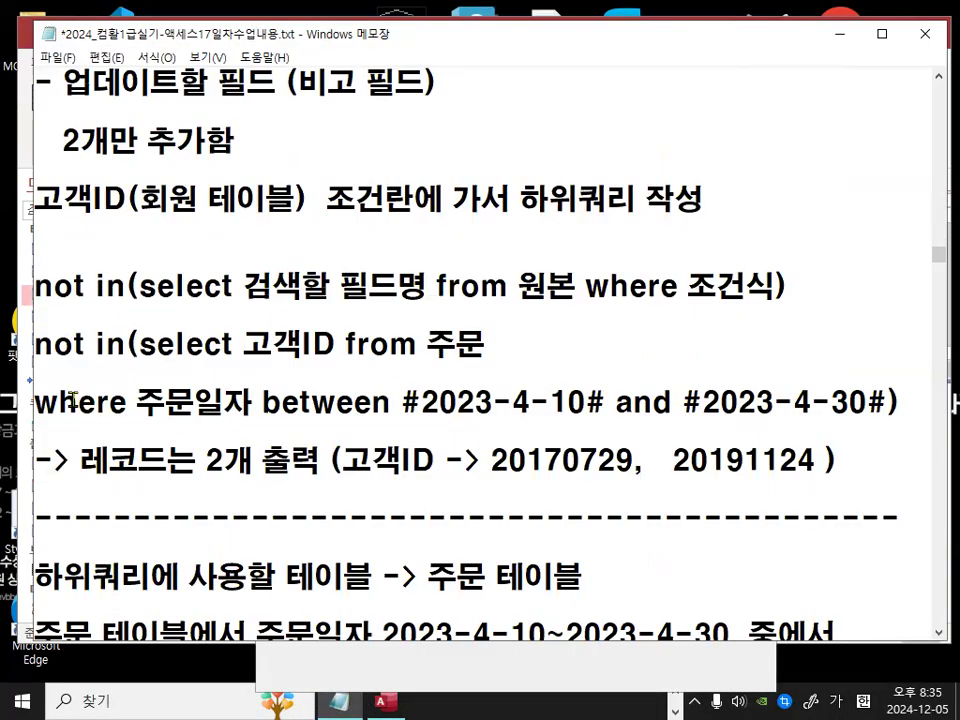
left_click_drag(35, 345, 918, 407)
key("ctrl+c")
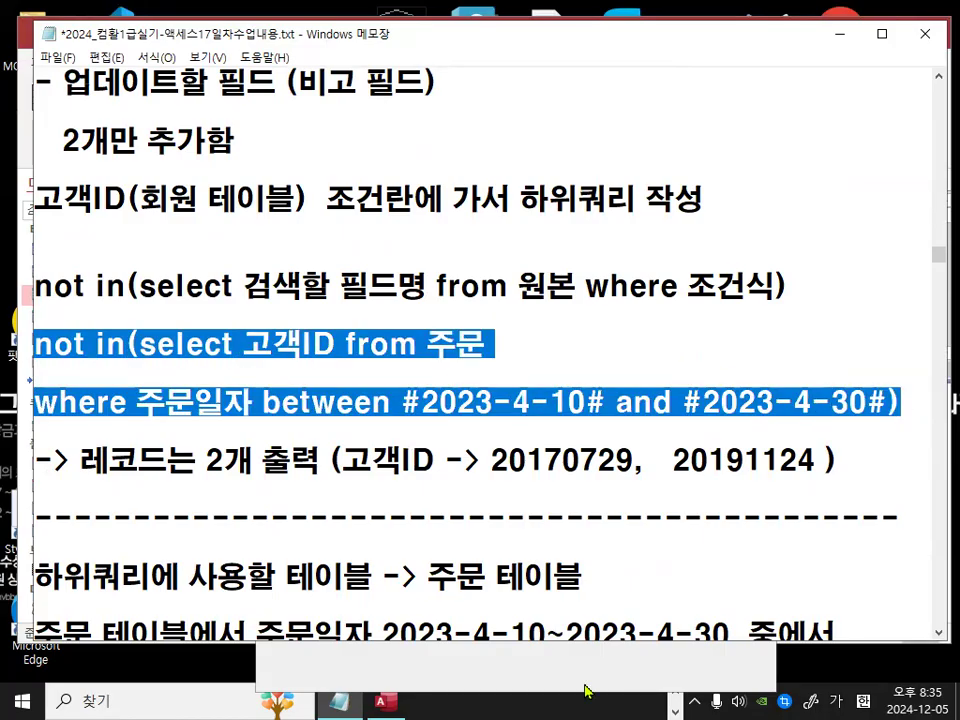
left_click(386, 699)
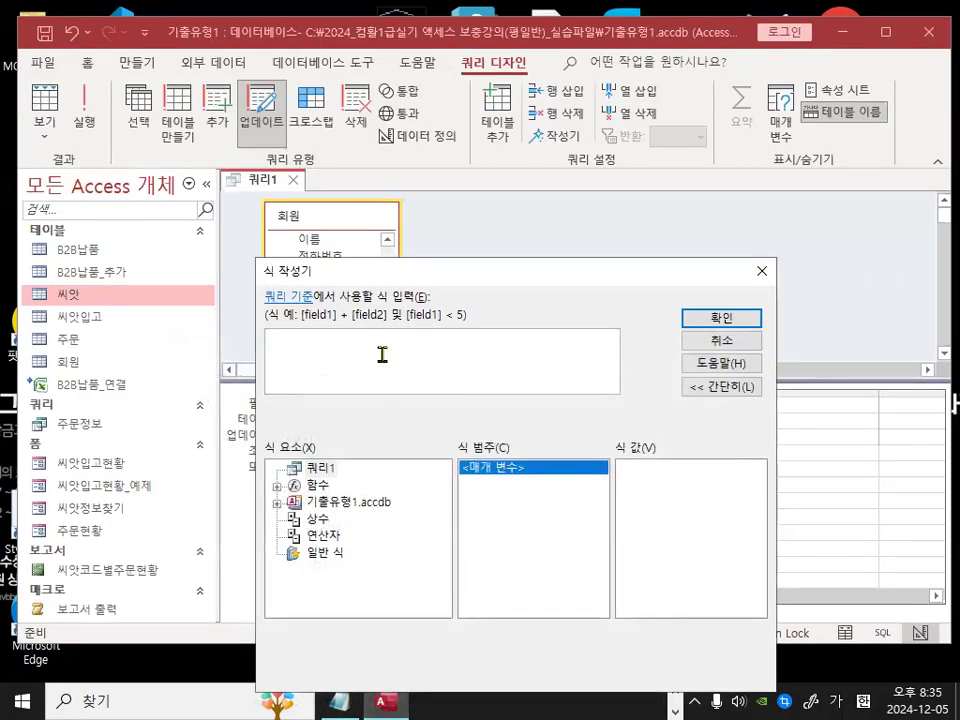
key("ctrl+v")
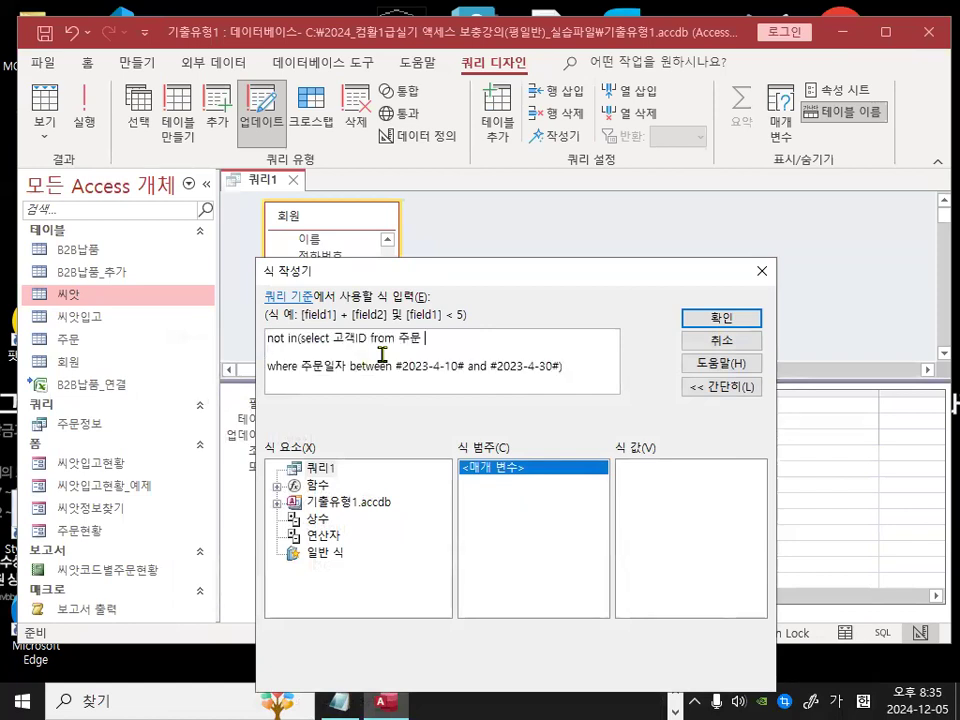
key("Delete")
key("Delete")
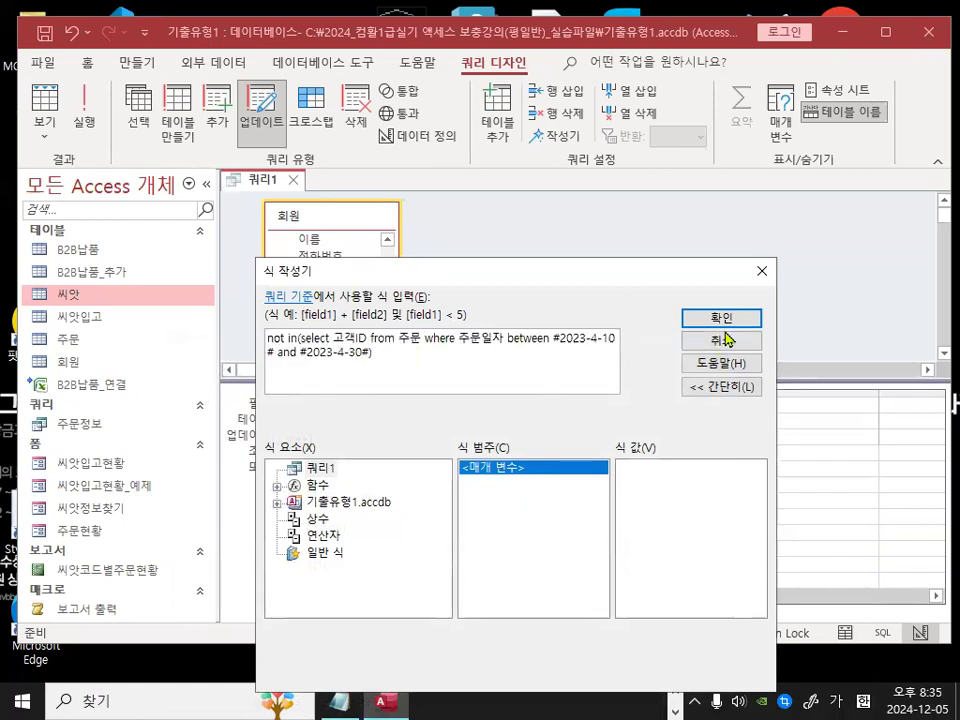
key("Return")
Step: Widen the 고객ID column in the design grid so the NOT IN criteria is readable
left_click(410, 523)
left_click_drag(385, 392, 615, 392)
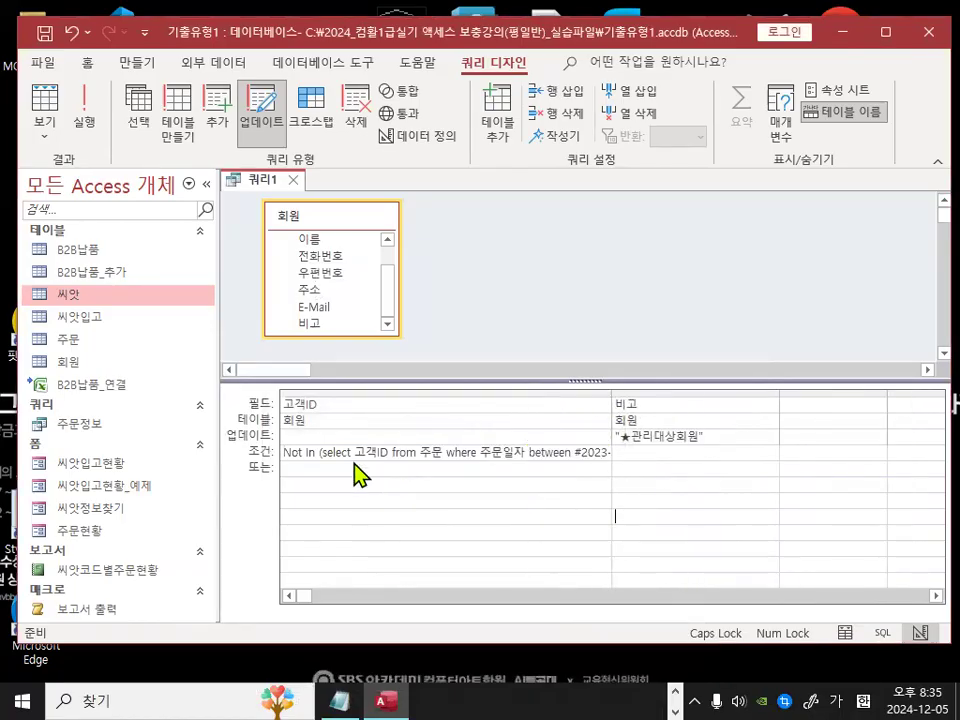
key("ctrl+1")
left_click(364, 455)
left_click_drag(608, 440, 537, 553)
key("Escape")
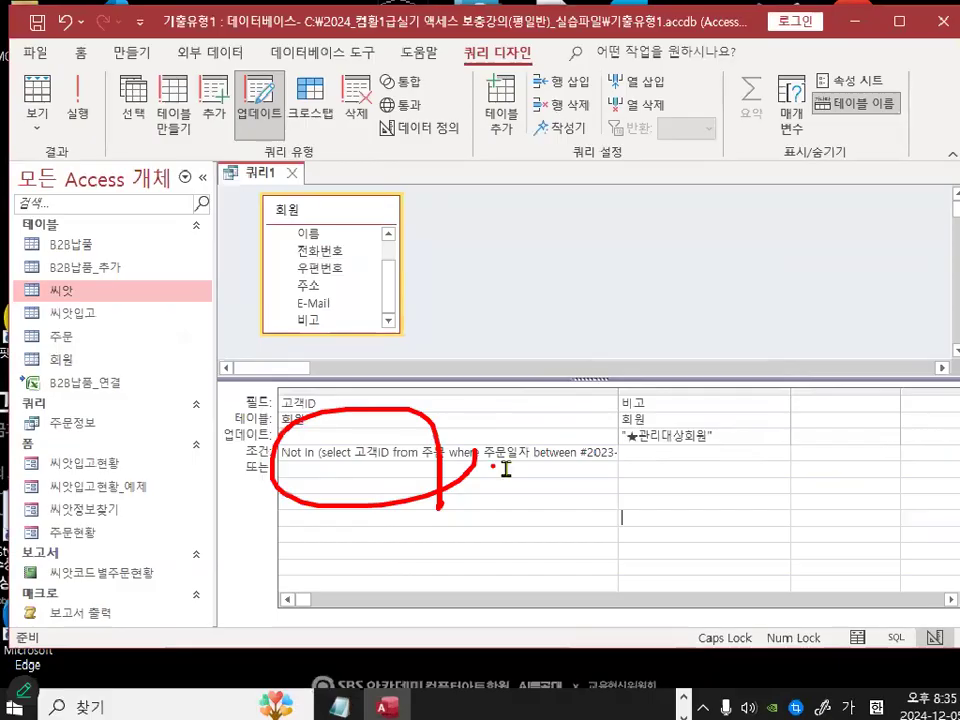
key("ctrl+1")
mouse_move(287, 127)
left_mouse_down()
mouse_move(266, 136)
mouse_move(247, 85)
mouse_move(303, 140)
left_mouse_up()
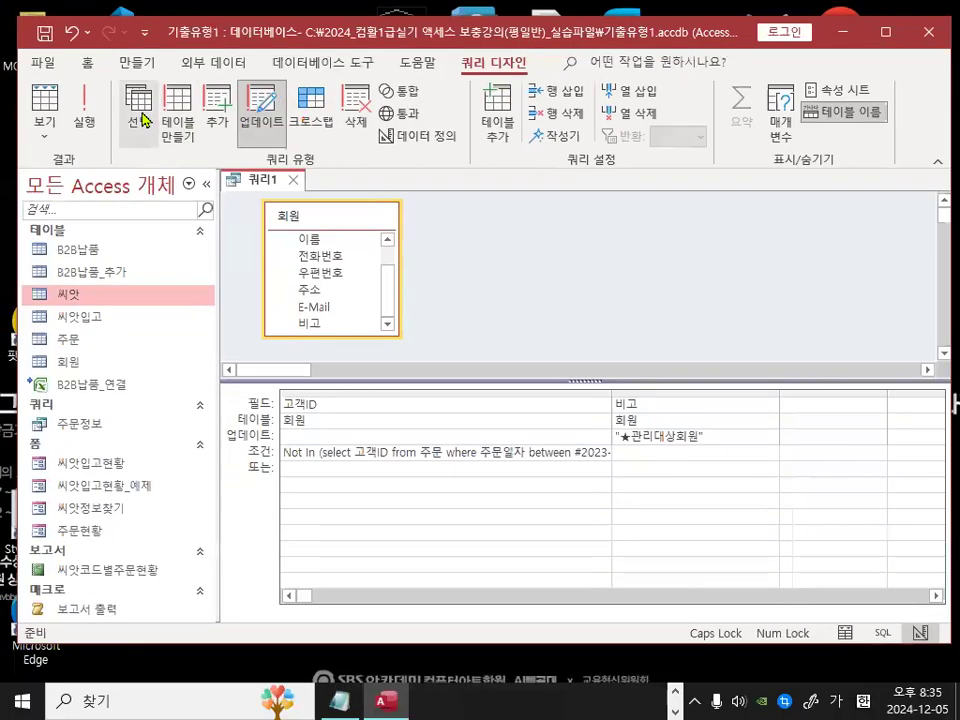
Step: Change the query type from Update to Select
left_click(139, 112)
key("ctrl+1")
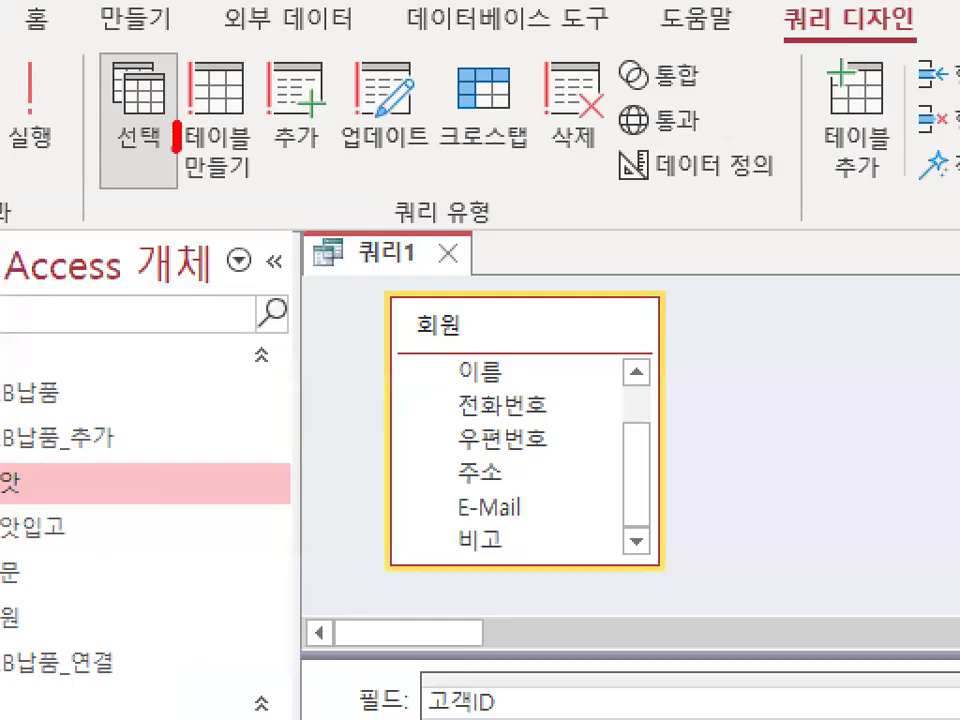
left_click_drag(176, 140, 176, 72)
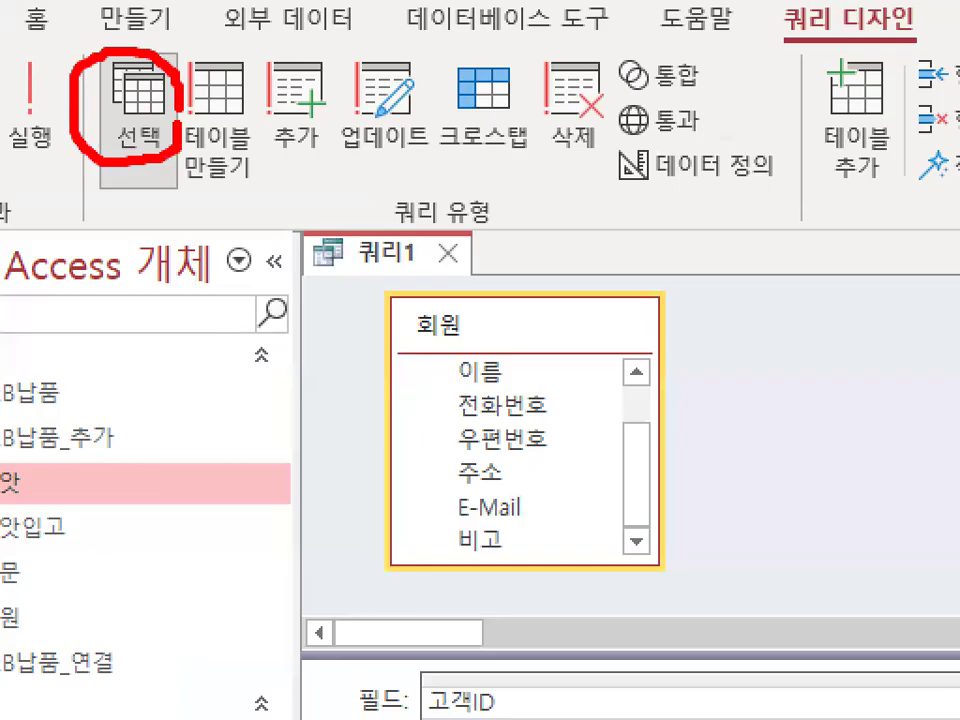
key("Escape")
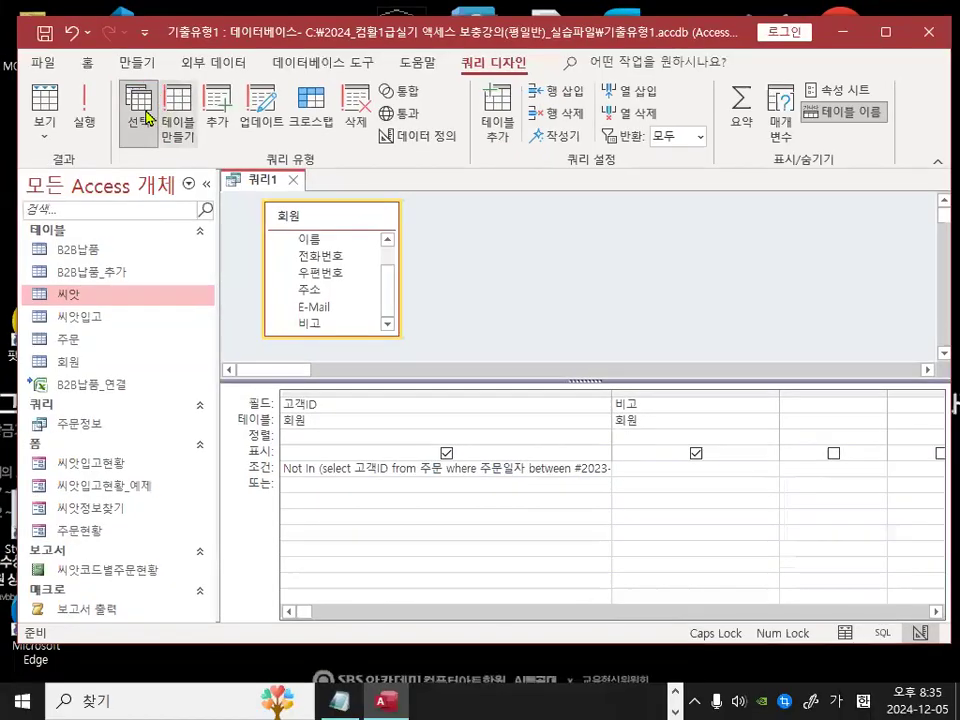
Step: Run the select query to preview the matching 고객ID records, then return to Design view
left_click(83, 120)
key("ctrl+1")
mouse_move(318, 233)
left_mouse_down()
mouse_move(297, 253)
mouse_move(366, 216)
left_mouse_up()
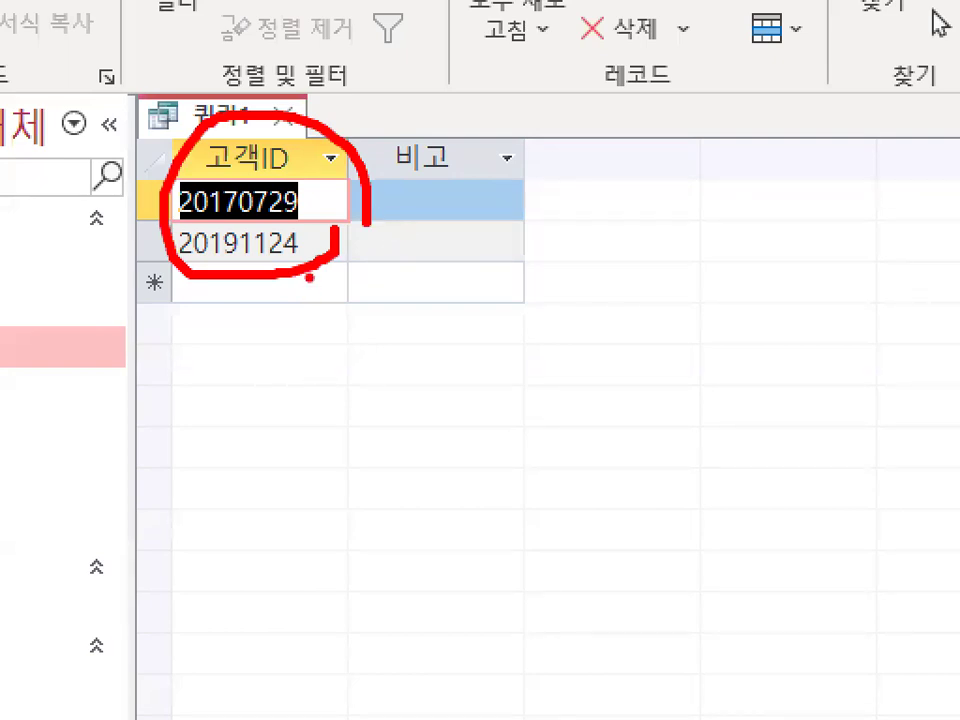
left_click_drag(190, 140, 272, 42)
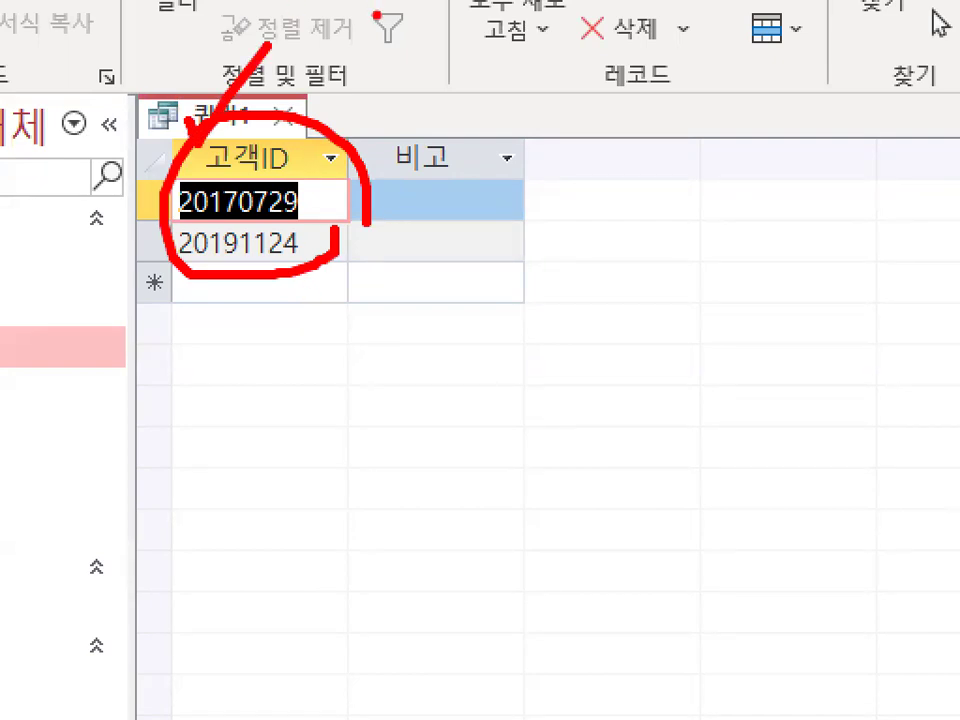
mouse_move(317, 229)
left_mouse_down()
mouse_move(151, 245)
mouse_move(264, 127)
mouse_move(335, 256)
left_mouse_up()
mouse_move(488, 203)
left_mouse_down()
mouse_move(405, 245)
mouse_move(497, 256)
left_mouse_up()
mouse_move(432, 225)
left_mouse_down()
mouse_move(445, 242)
mouse_move(492, 128)
left_mouse_up()
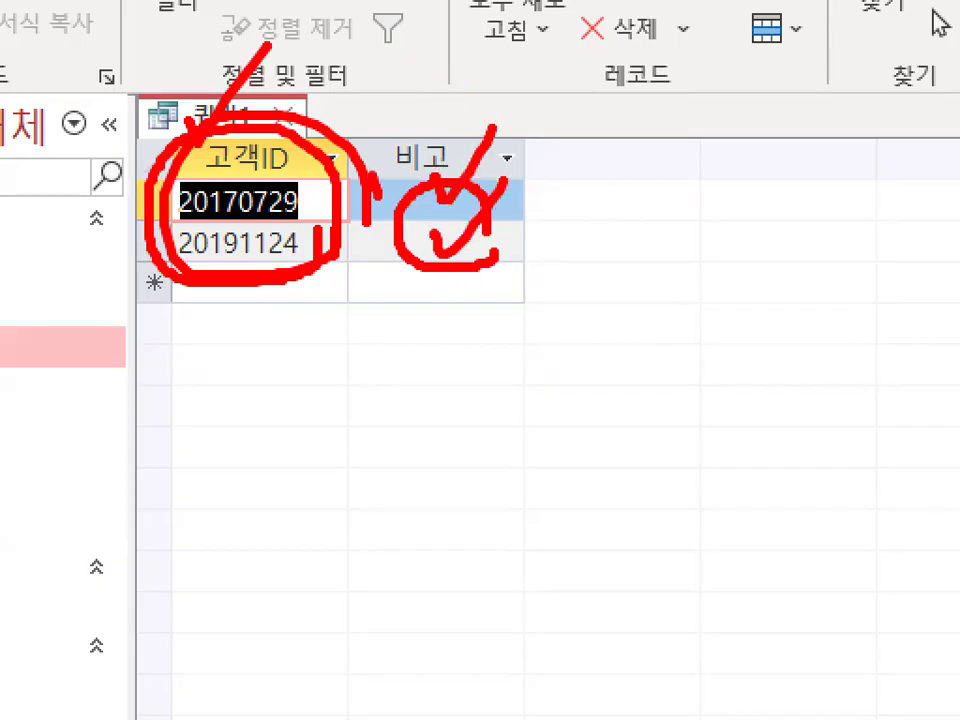
left_click_drag(367, 178, 400, 148)
left_click_drag(400, 148, 388, 258)
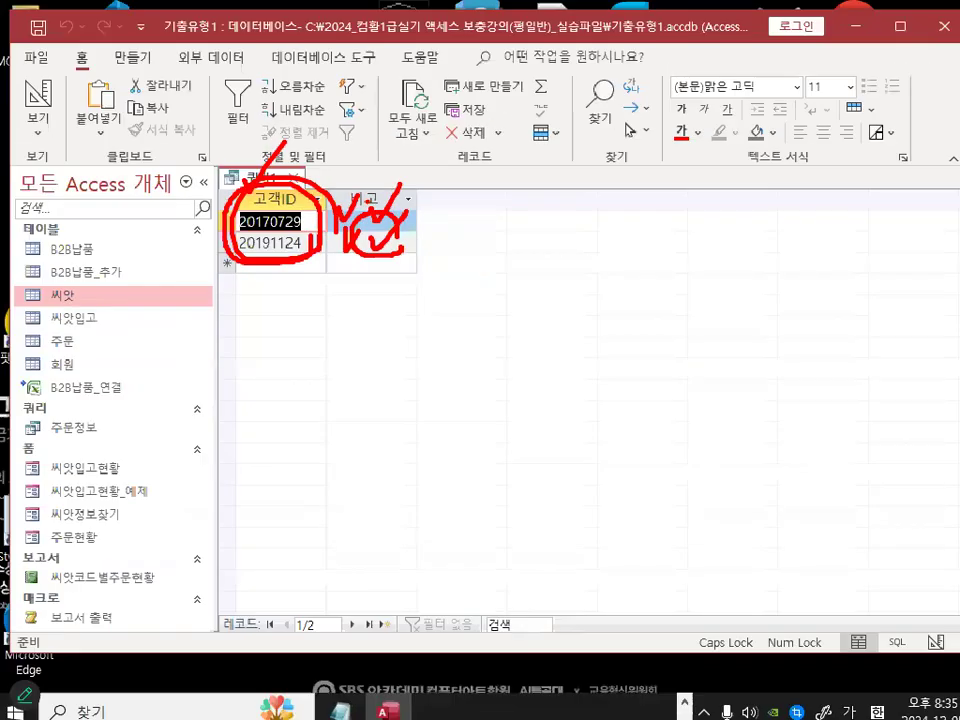
left_click(44, 102)
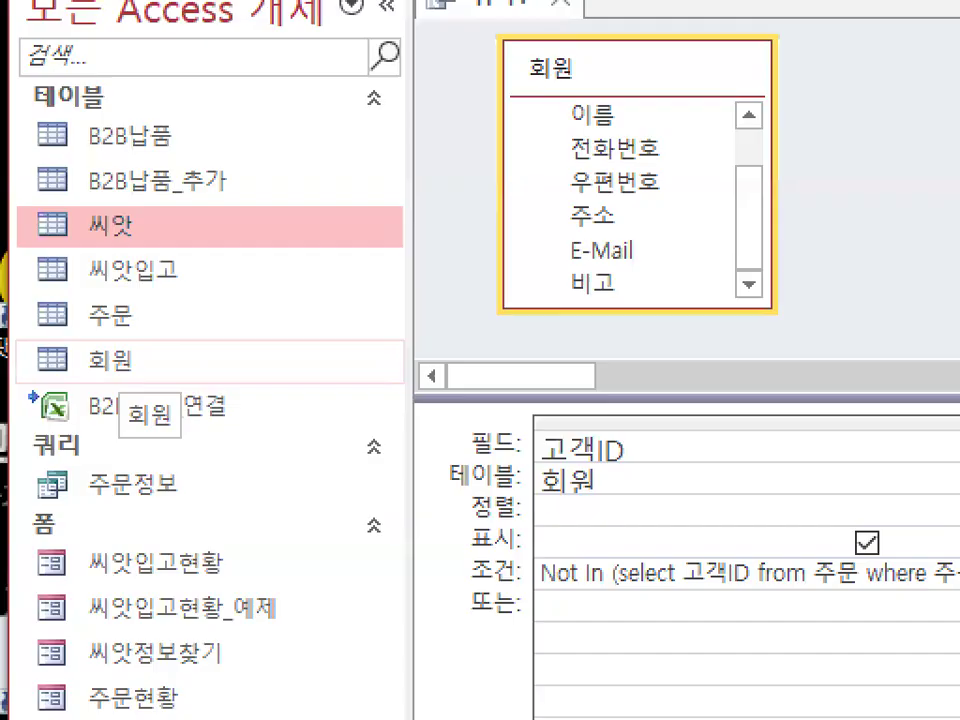
left_click_drag(142, 378, 164, 360)
key("Escape")
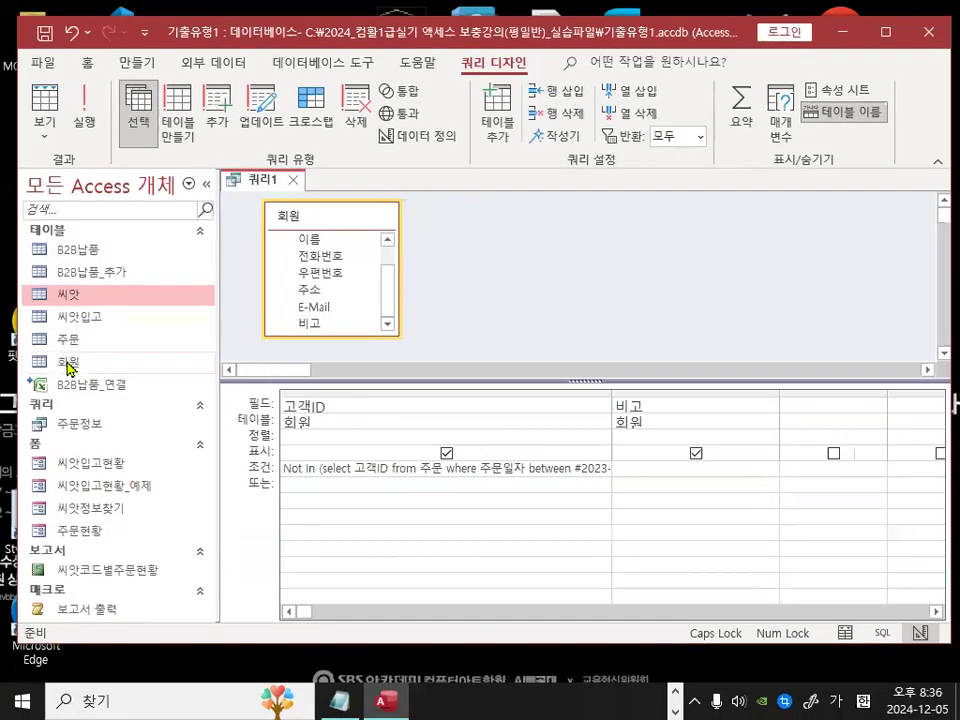
Step: Open the 회원 table to examine its 비고 column, then close it
double_click(107, 359)
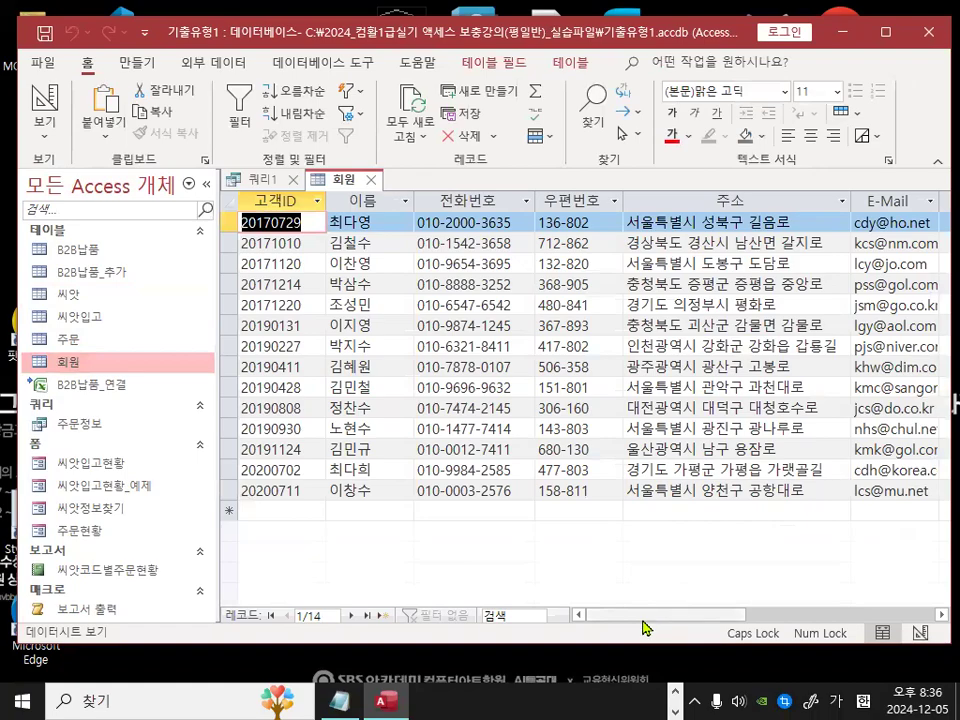
left_click_drag(640, 617, 746, 610)
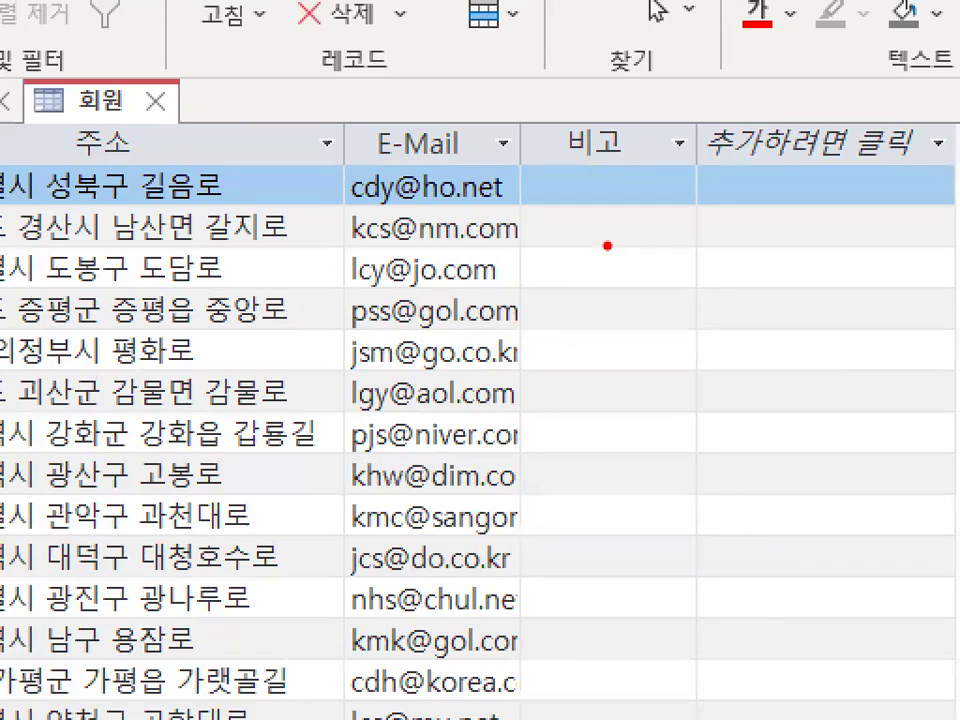
left_click_drag(619, 236, 548, 394)
left_click_drag(512, 254, 648, 538)
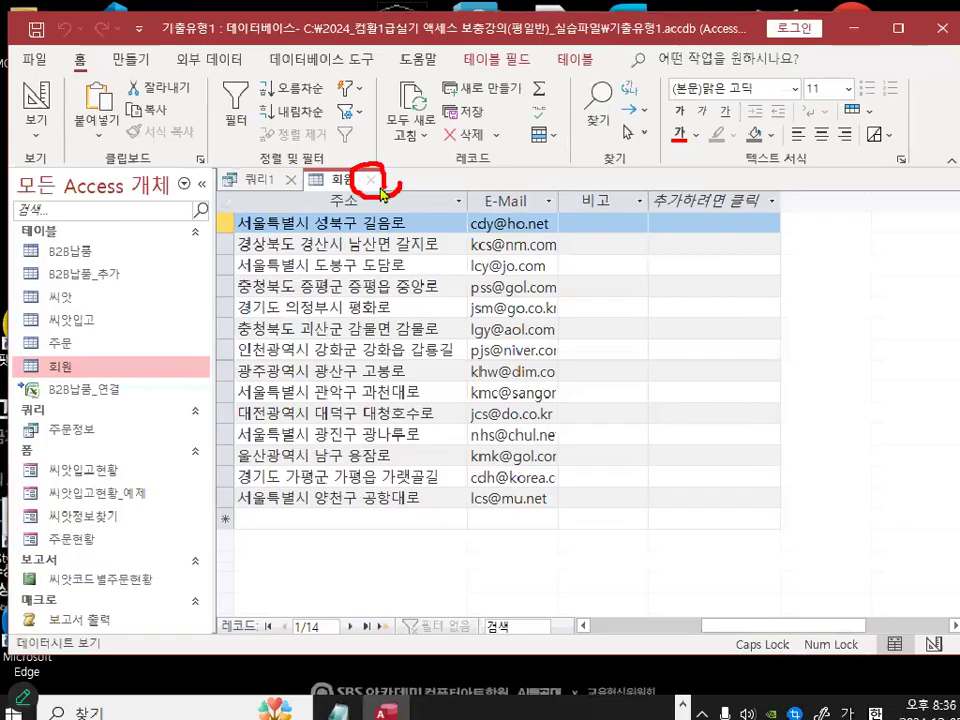
left_click(375, 184)
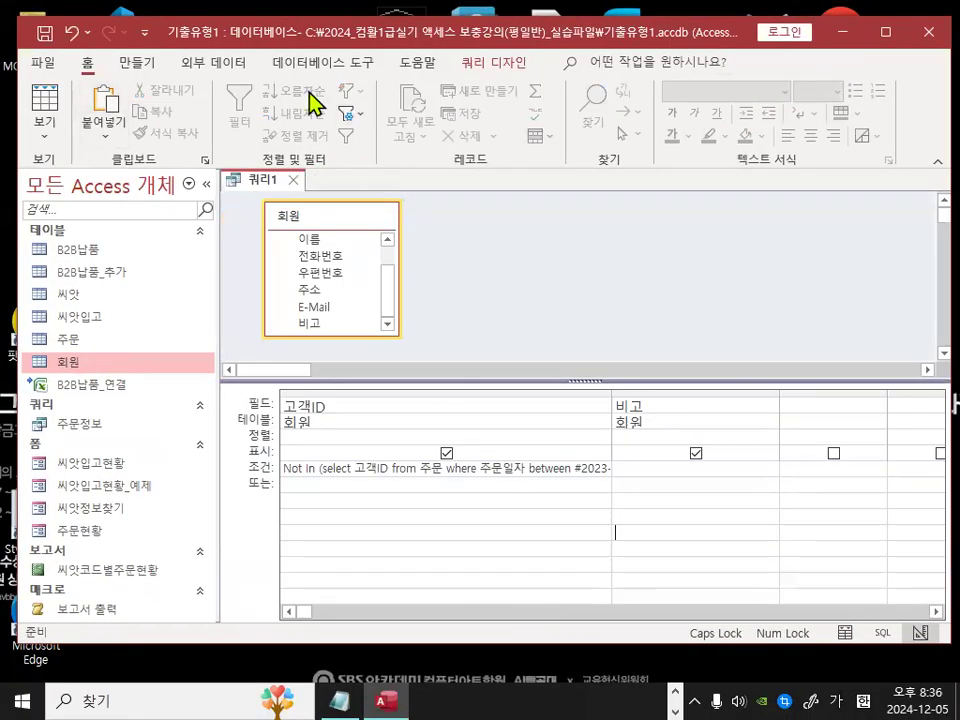
Step: Switch the query type to Update and run it, confirming the update of the matching records
left_click(478, 66)
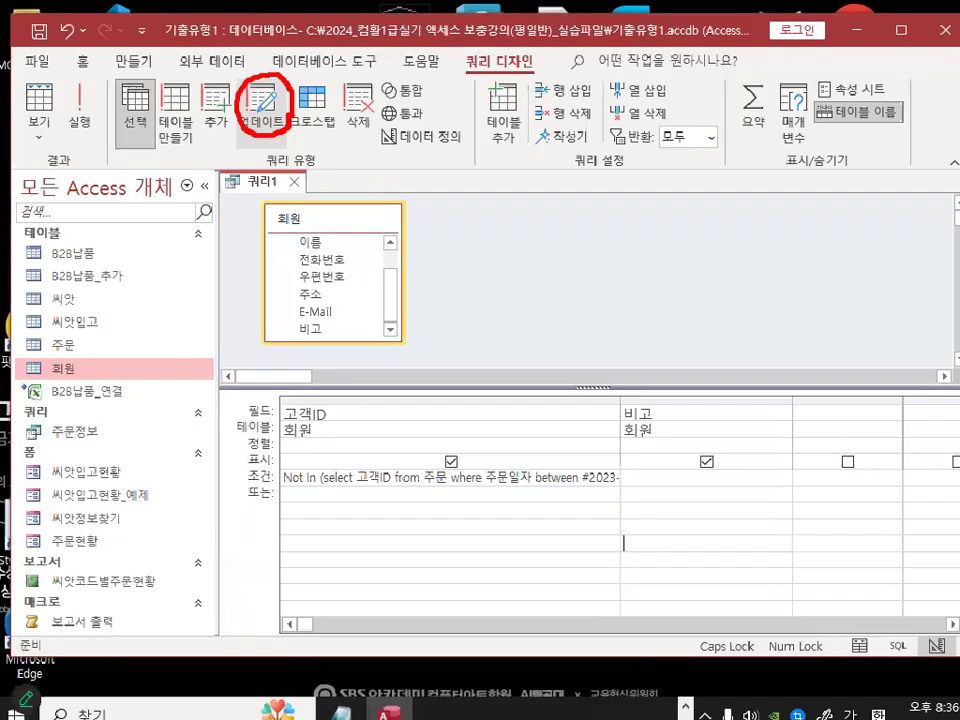
left_click(265, 120)
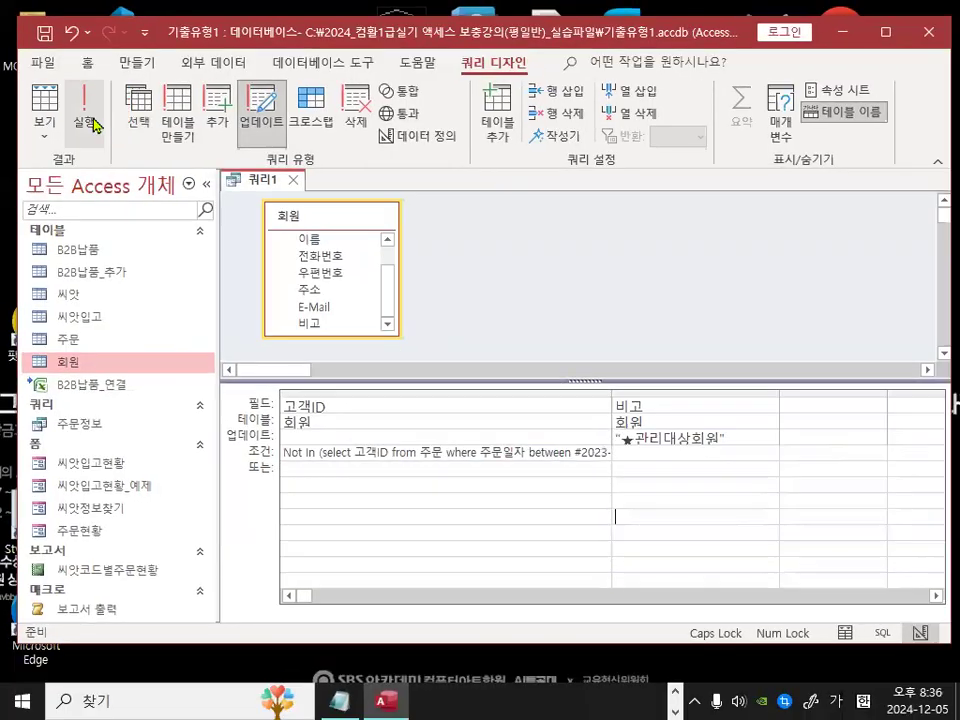
left_click(90, 120)
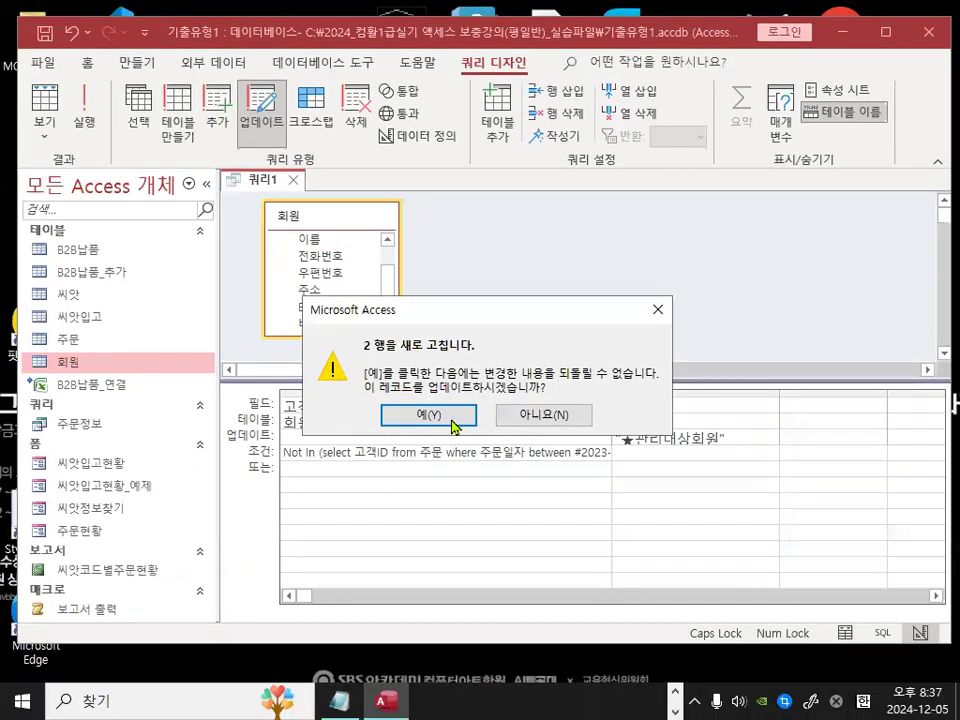
left_click(471, 483)
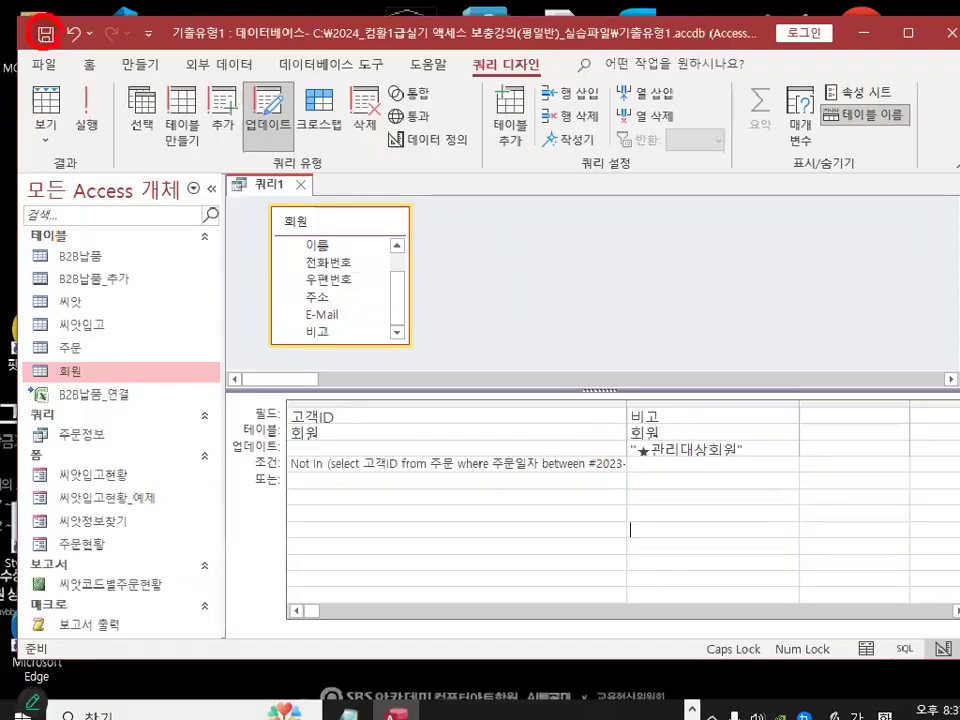
Step: Save the query as 관리대상회원처리
key("ctrl+s")
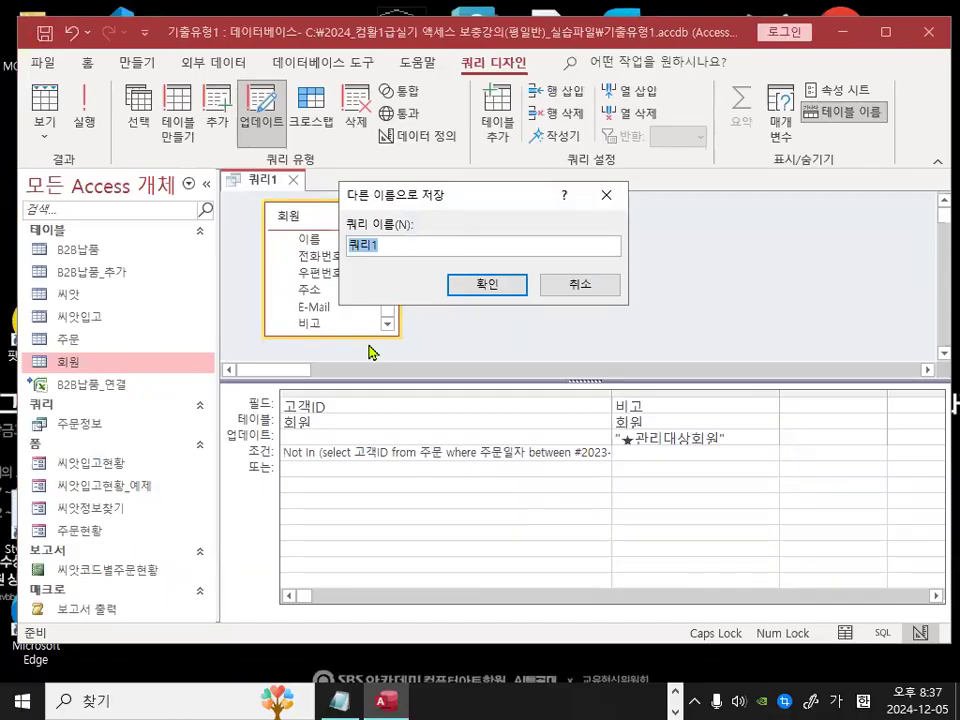
type("ㄱ")
type("리대")
type("상회원")
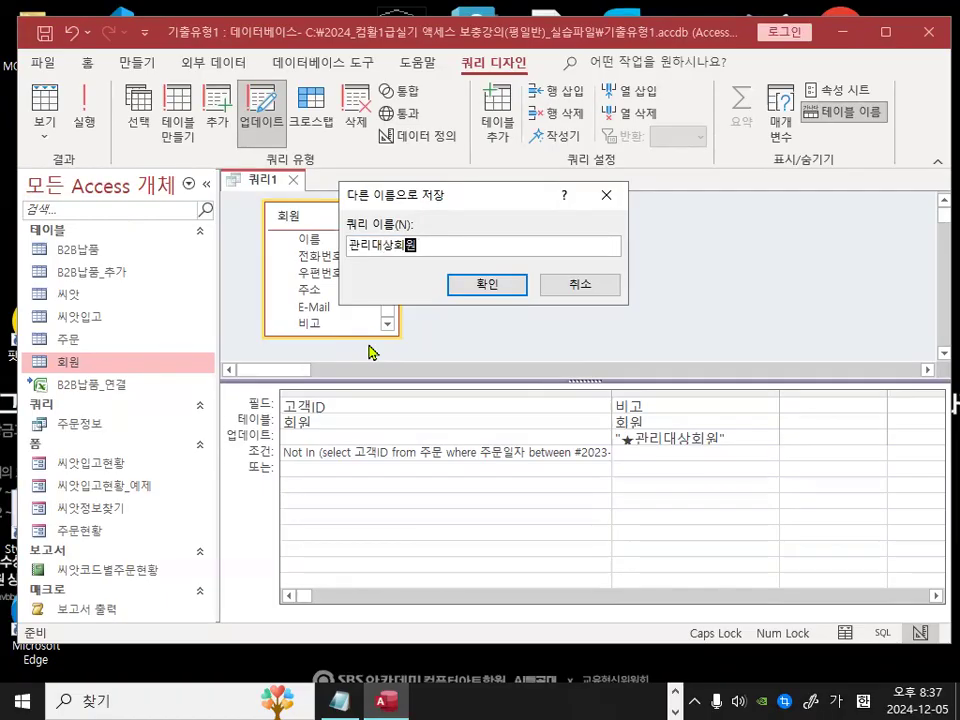
type("ㅊ")
type("리")
left_click(504, 286)
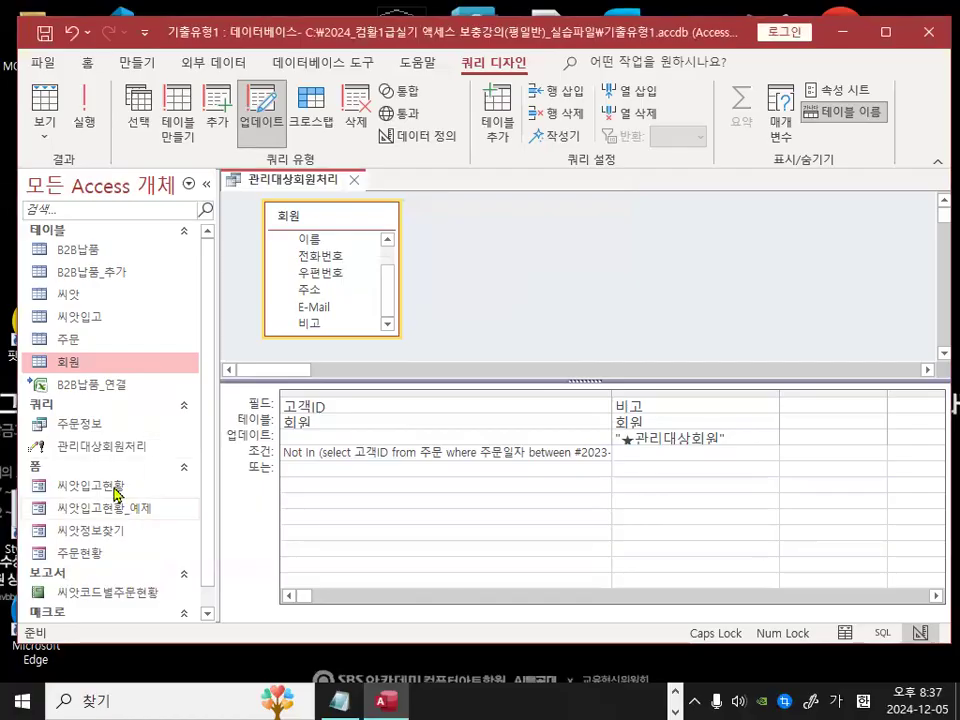
Step: Close the 관리대상회원처리 query
left_click_drag(50, 459, 146, 457)
left_click_drag(262, 460, 266, 460)
mouse_move(957, 434)
left_mouse_down()
mouse_move(880, 487)
mouse_move(852, 480)
left_mouse_up()
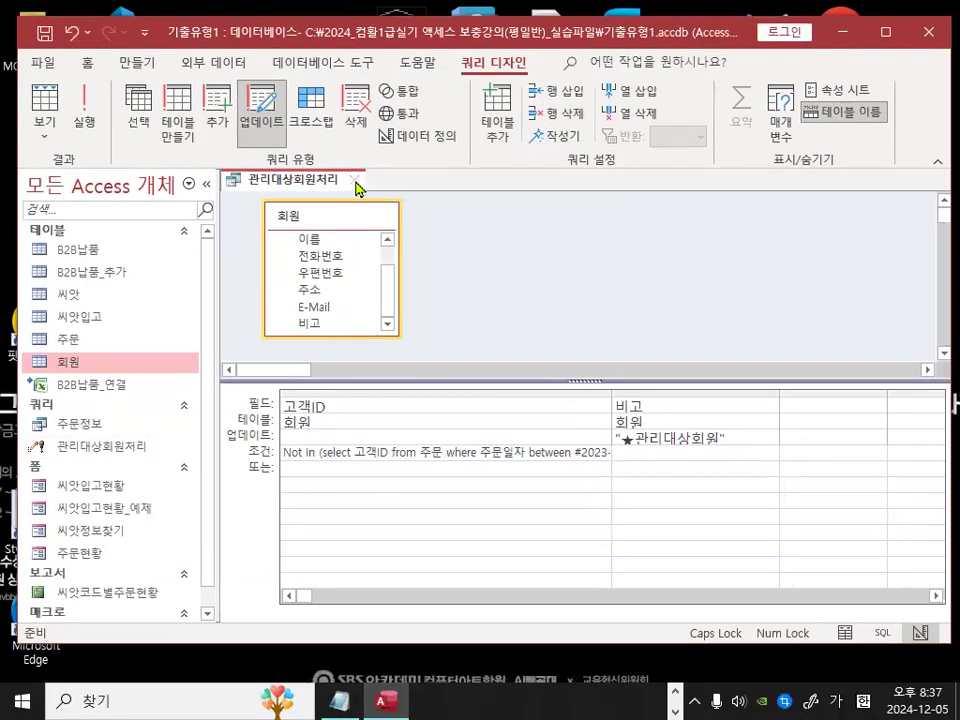
left_click(355, 181)
Step: Open the 회원 table and scroll across to examine the updated 비고 column
left_click_drag(82, 370, 90, 364)
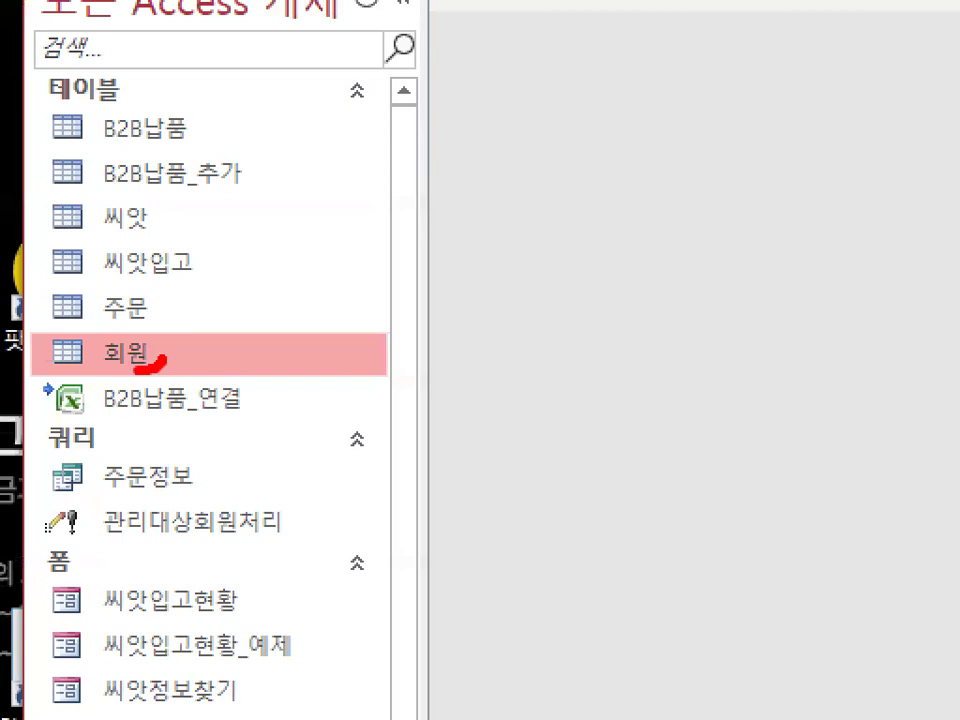
left_click_drag(150, 372, 146, 343)
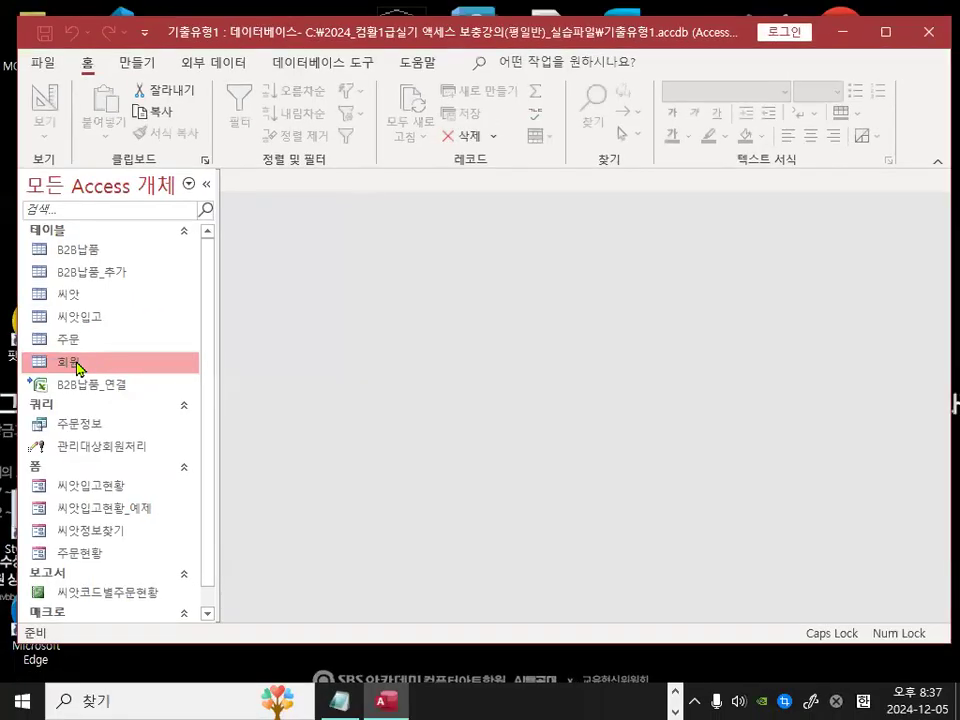
double_click(148, 366)
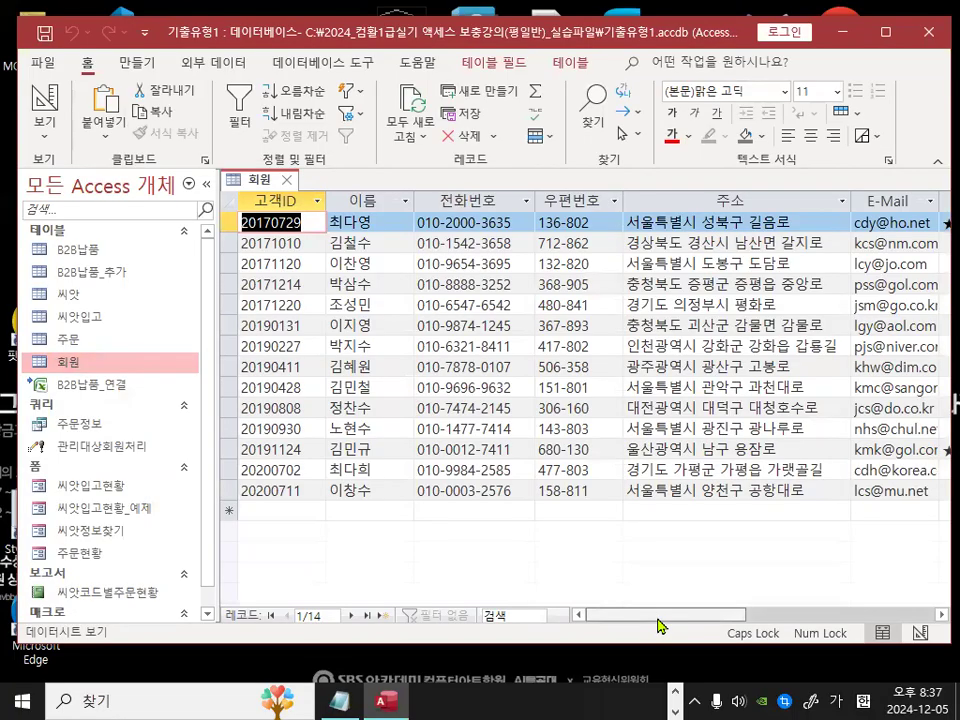
left_click_drag(658, 625, 786, 622)
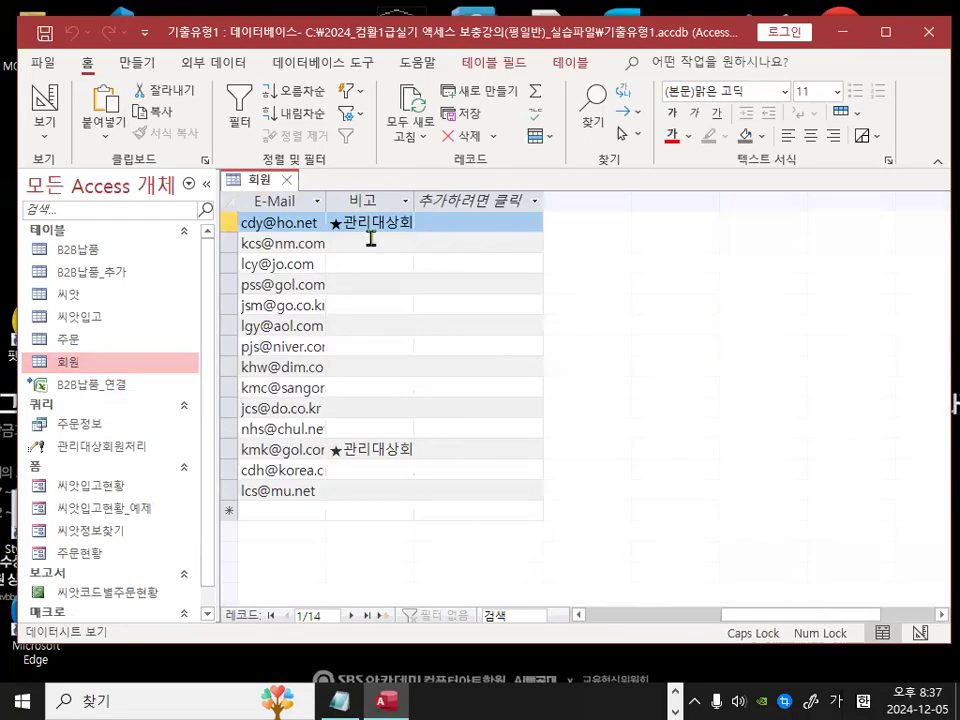
mouse_move(420, 225)
left_mouse_down()
mouse_move(415, 231)
mouse_move(364, 187)
mouse_move(404, 221)
left_mouse_up()
mouse_move(438, 712)
left_mouse_down()
mouse_move(244, 684)
mouse_move(475, 716)
left_mouse_up()
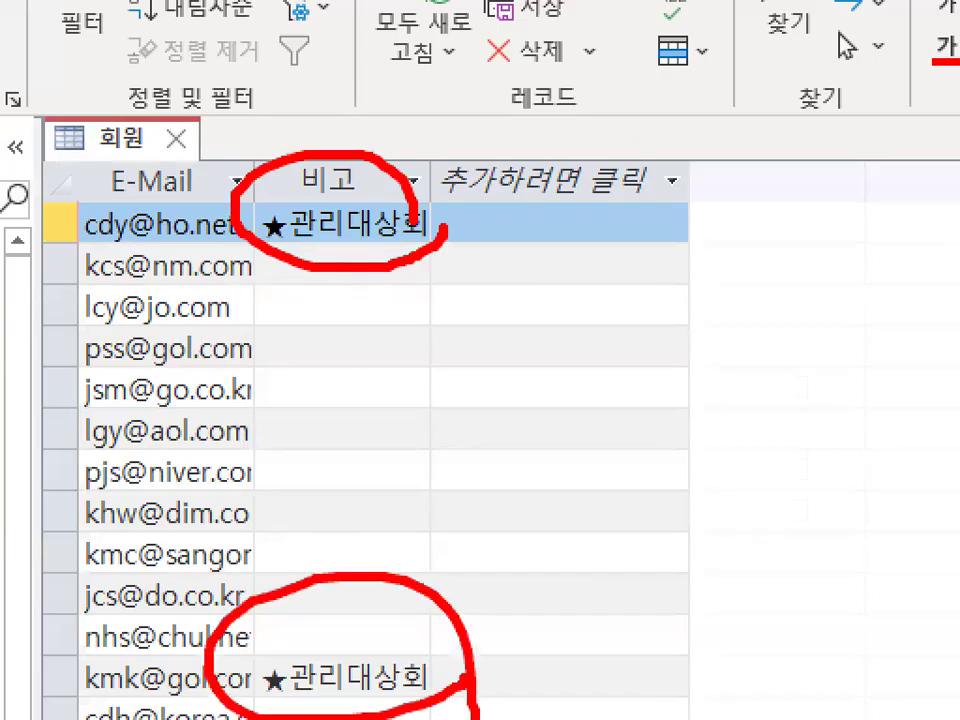
mouse_move(567, 298)
left_mouse_down()
mouse_move(538, 404)
mouse_move(594, 396)
mouse_move(568, 503)
left_mouse_up()
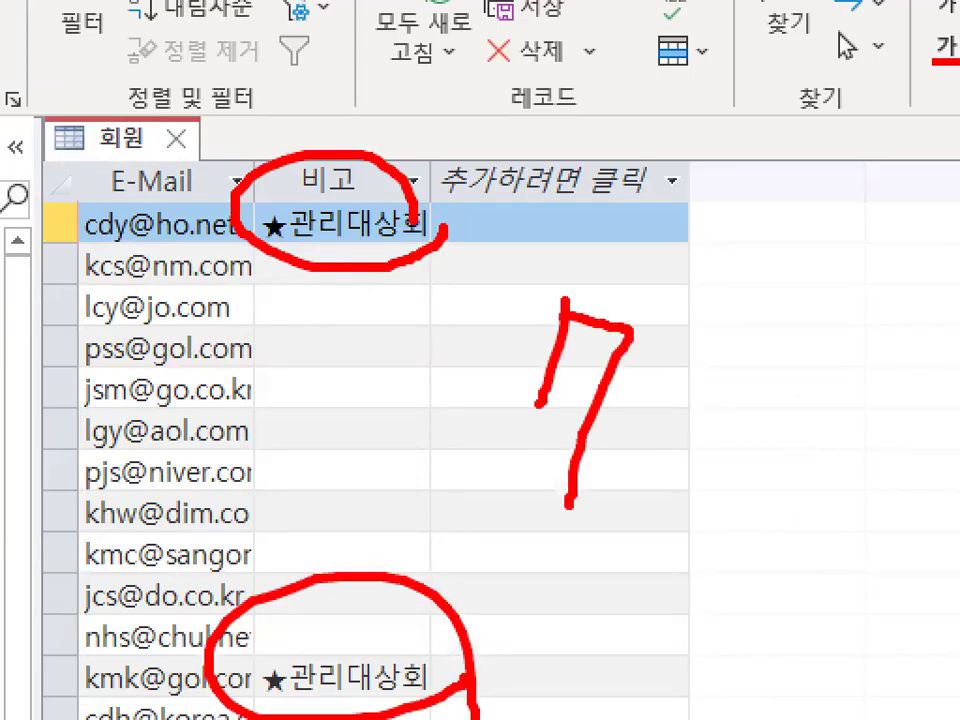
key("Escape")
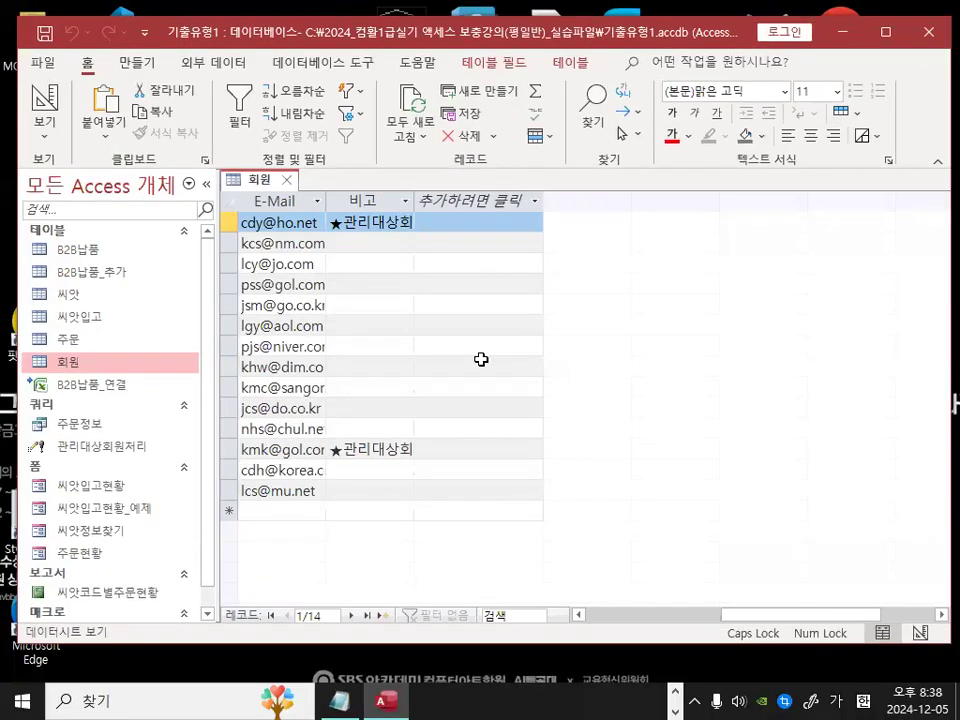
Step: In the Notepad notes, add a dashed separator line after the update-query notes and delete the 〈쿼리문제〉 and 기출유형1) lines below it
left_click(340, 700)
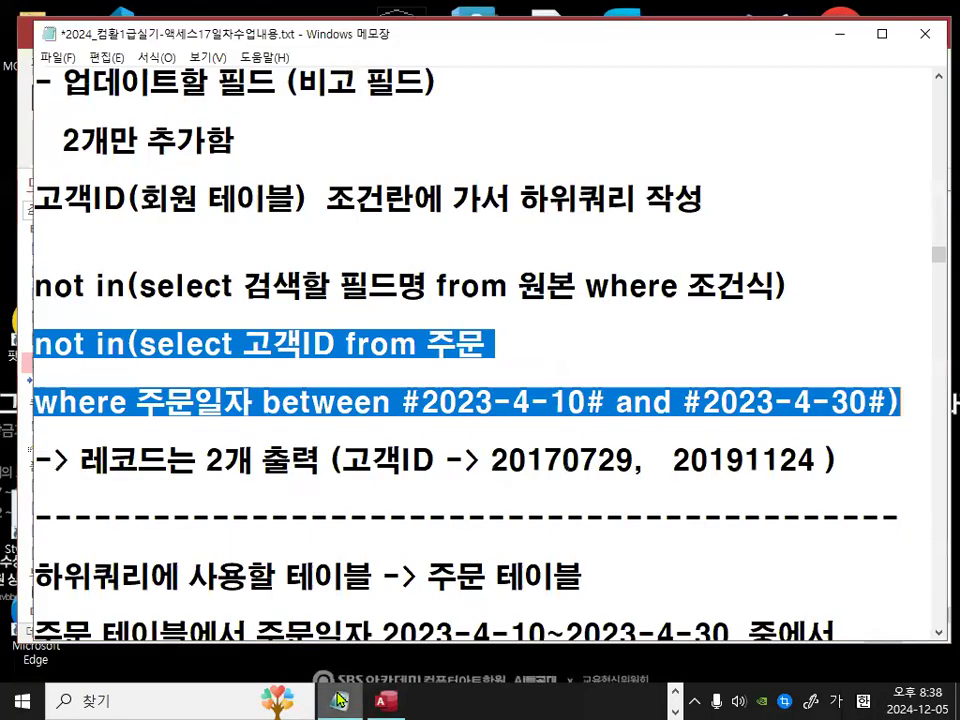
left_click(355, 310)
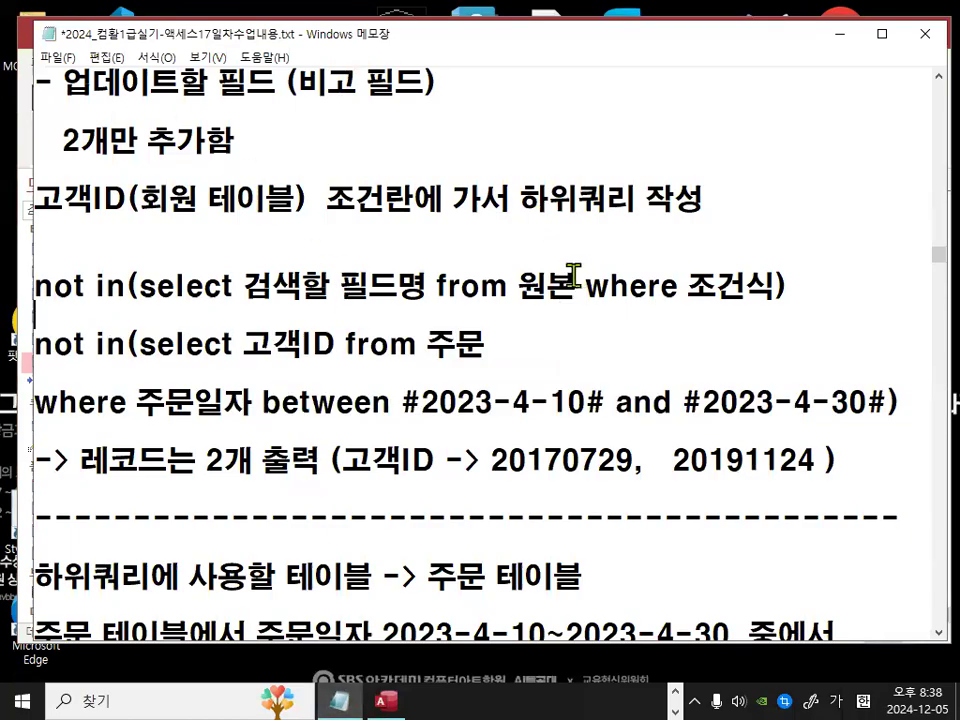
scroll(576, 261, "down", 2)
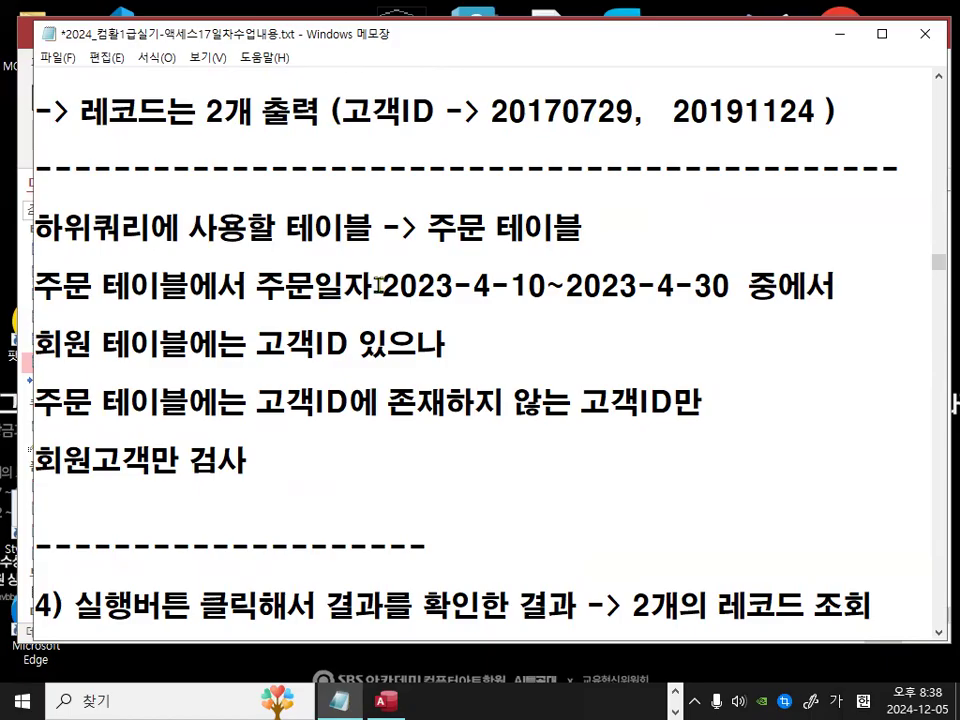
scroll(380, 286, "down", 3)
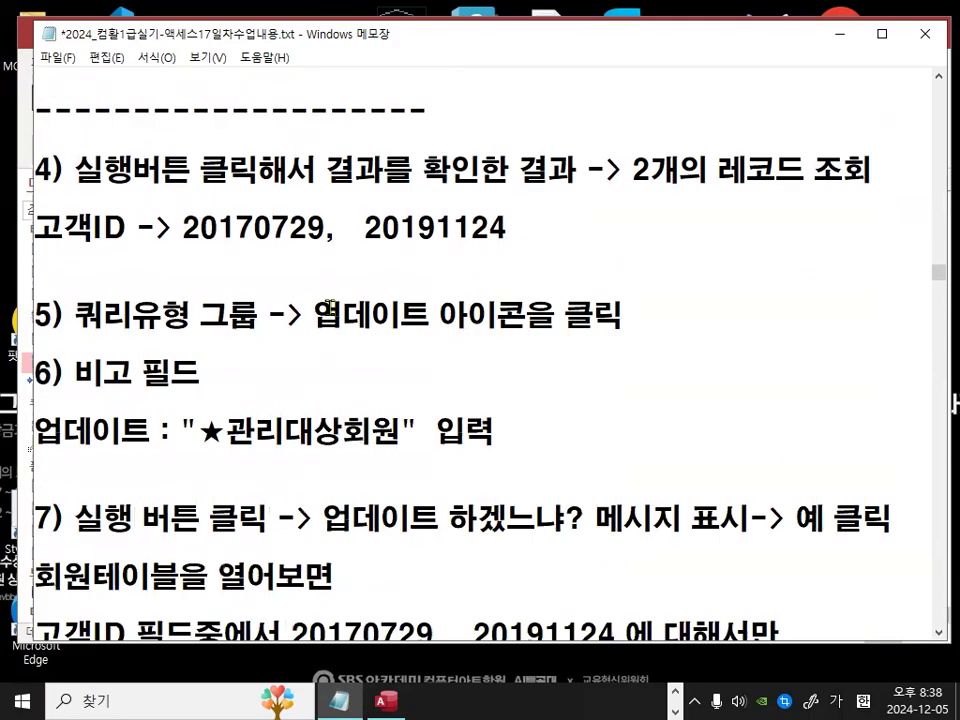
scroll(336, 296, "down", 2)
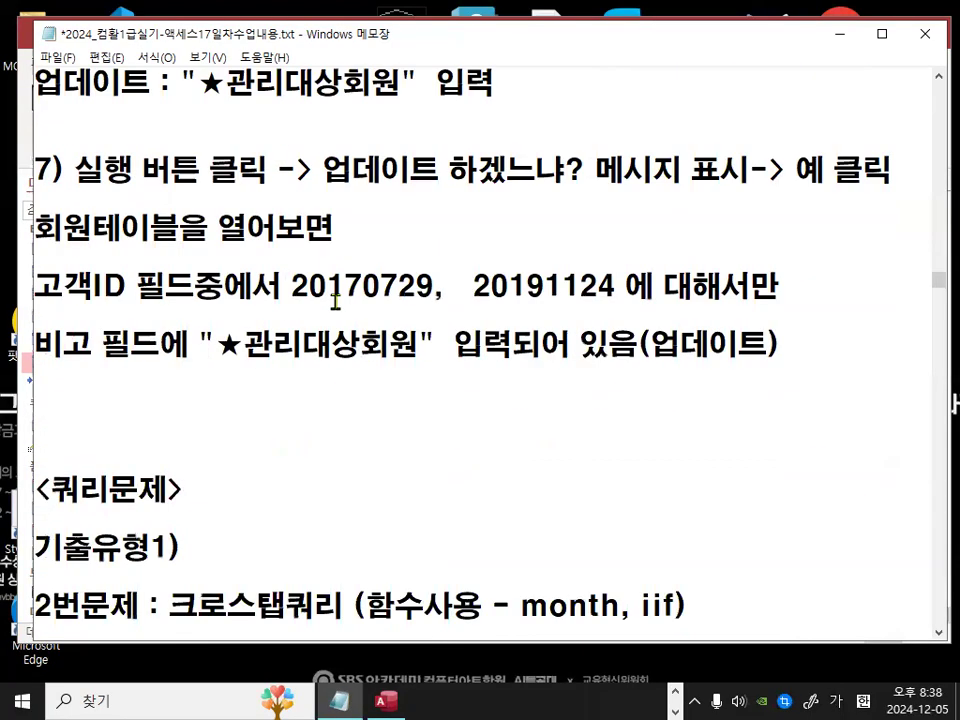
left_click(208, 398)
type("-----------------------------------------")
key("Down")
key("Down")
key("shift+End")
key("Delete")
key("Delete")
key("Delete")
key("Delete")
key("Delete")
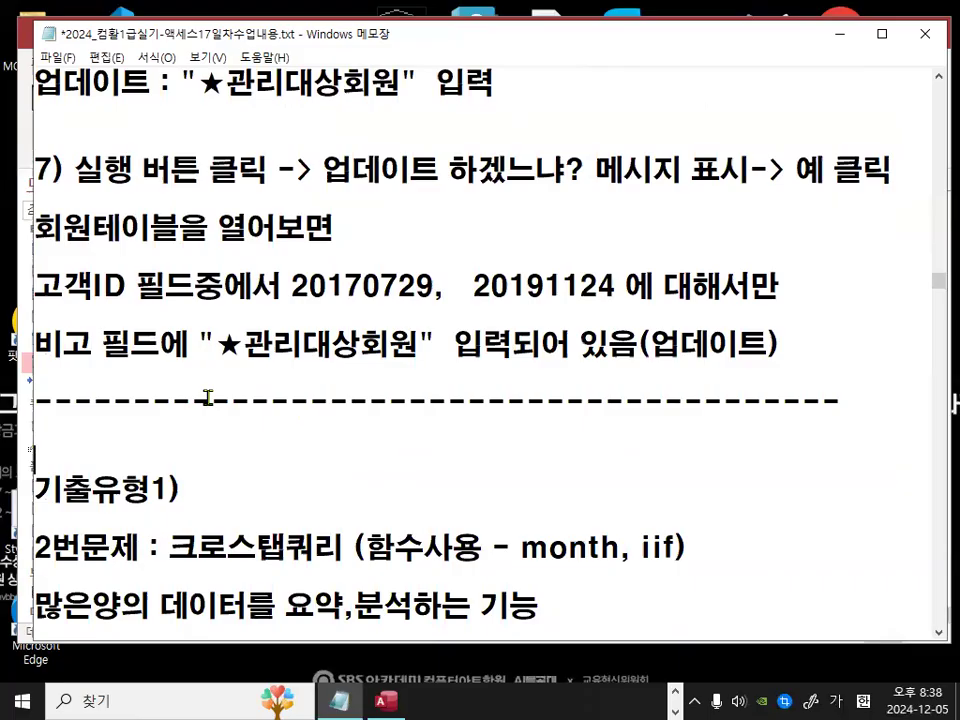
key("shift+End")
key("Delete")
key("Delete")
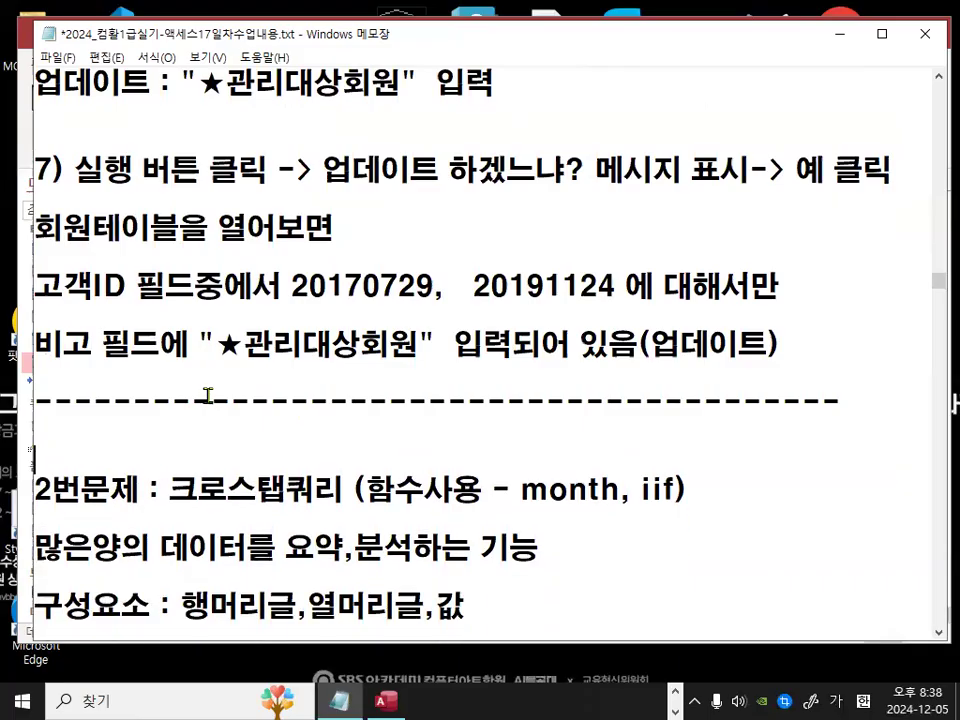
Step: Return to Access and close the 회원 table
left_click(848, 40)
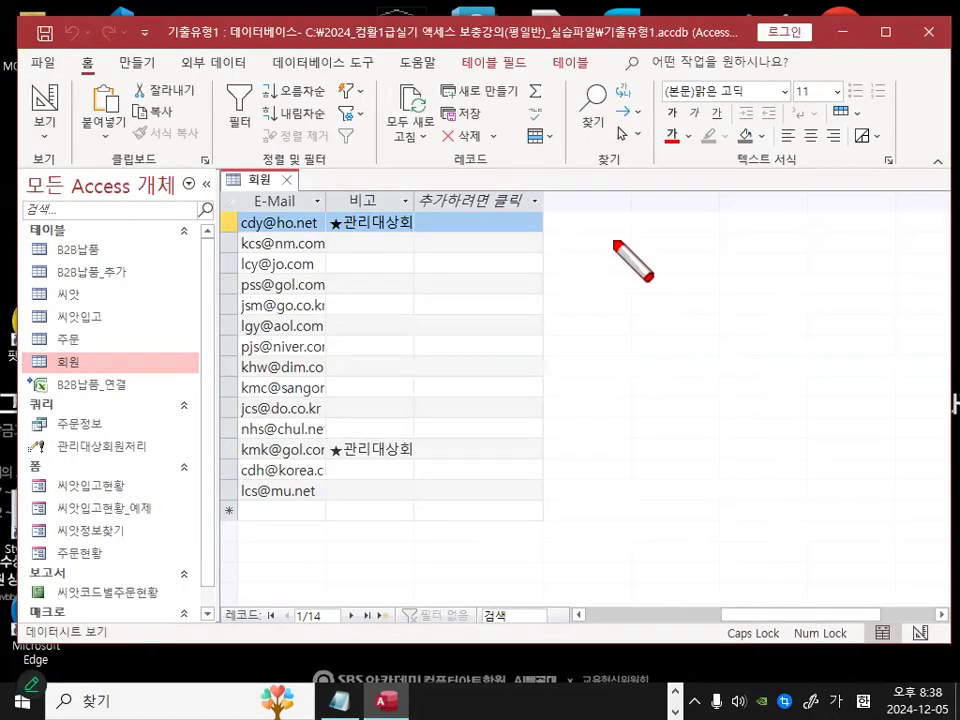
left_click(286, 180)
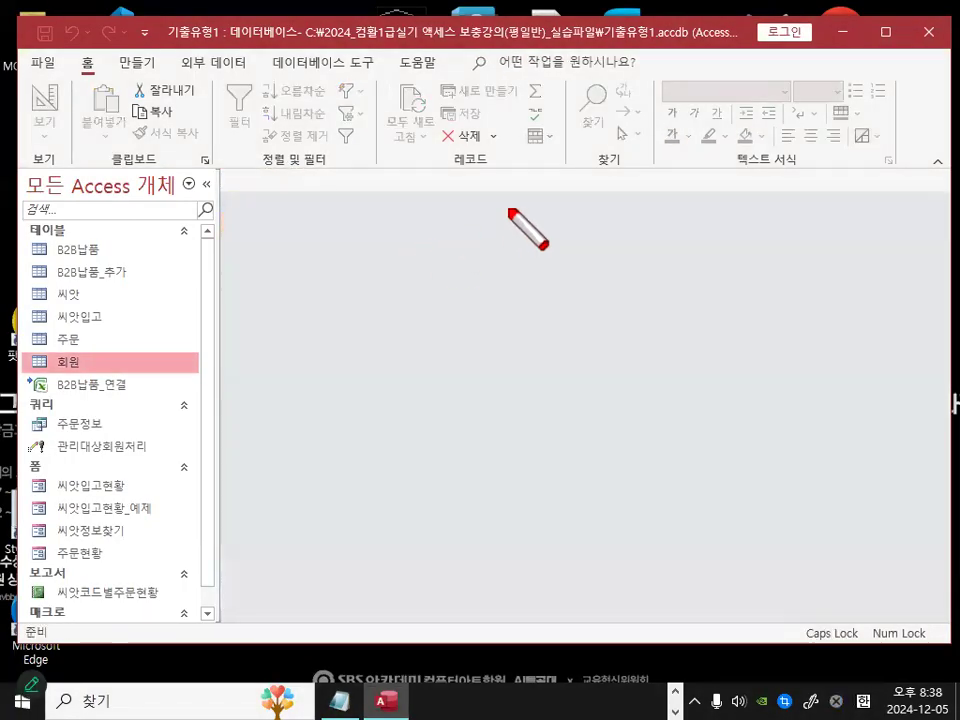
left_click_drag(510, 212, 419, 305)
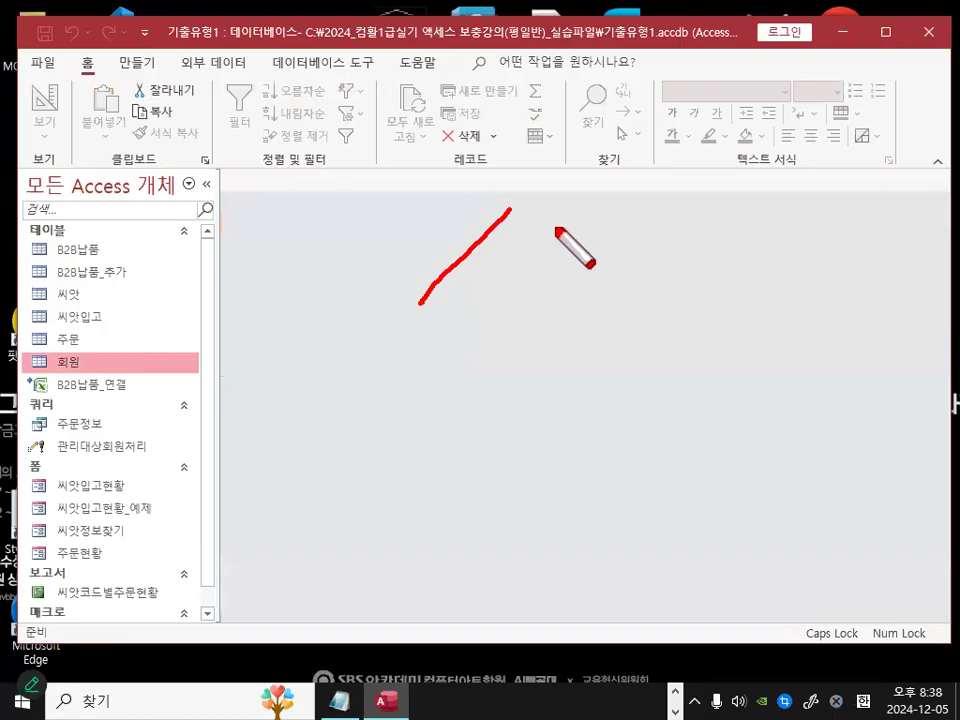
left_click_drag(696, 214, 601, 337)
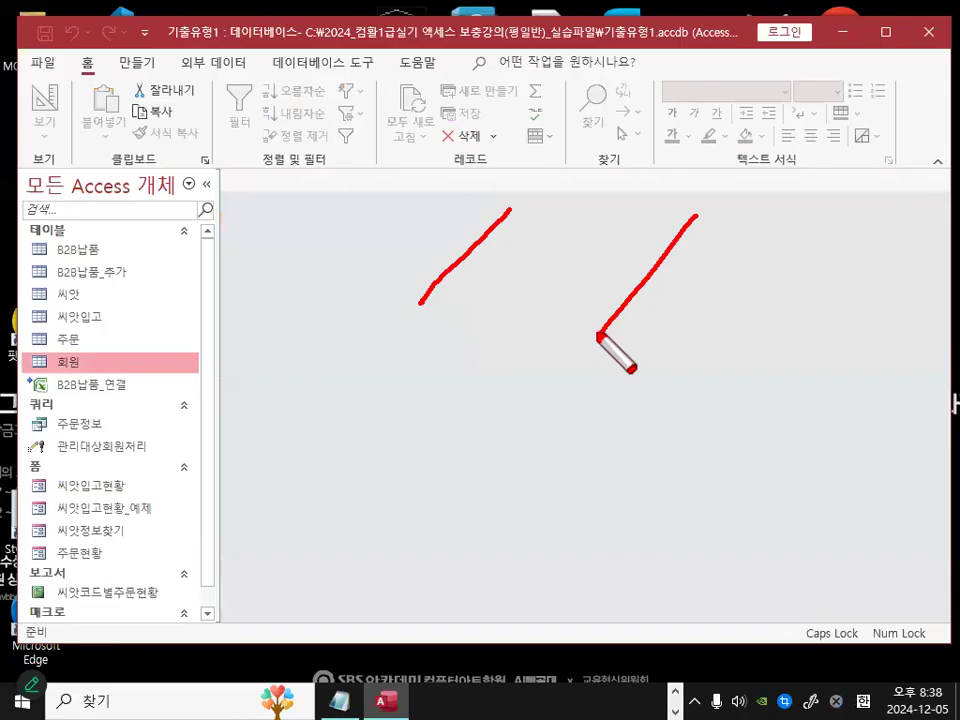
left_click_drag(894, 216, 810, 326)
mouse_move(406, 278)
left_mouse_down()
mouse_move(358, 251)
mouse_move(407, 266)
left_mouse_up()
left_click_drag(616, 266, 591, 262)
mouse_move(813, 282)
left_mouse_down()
mouse_move(799, 285)
mouse_move(831, 279)
mouse_move(826, 288)
left_mouse_up()
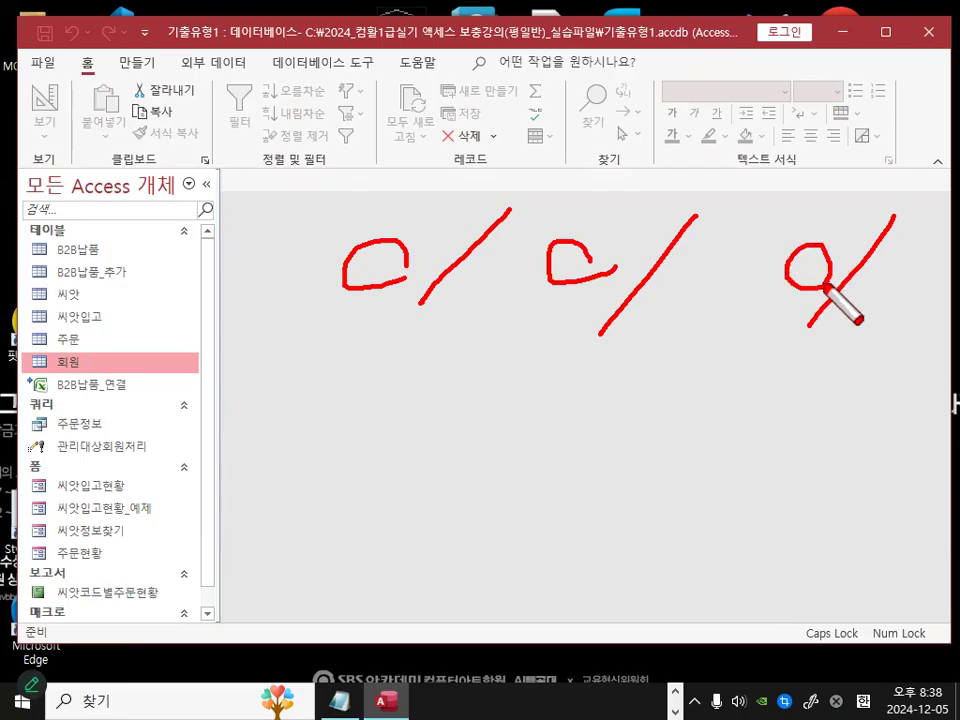
left_click_drag(253, 352, 892, 357)
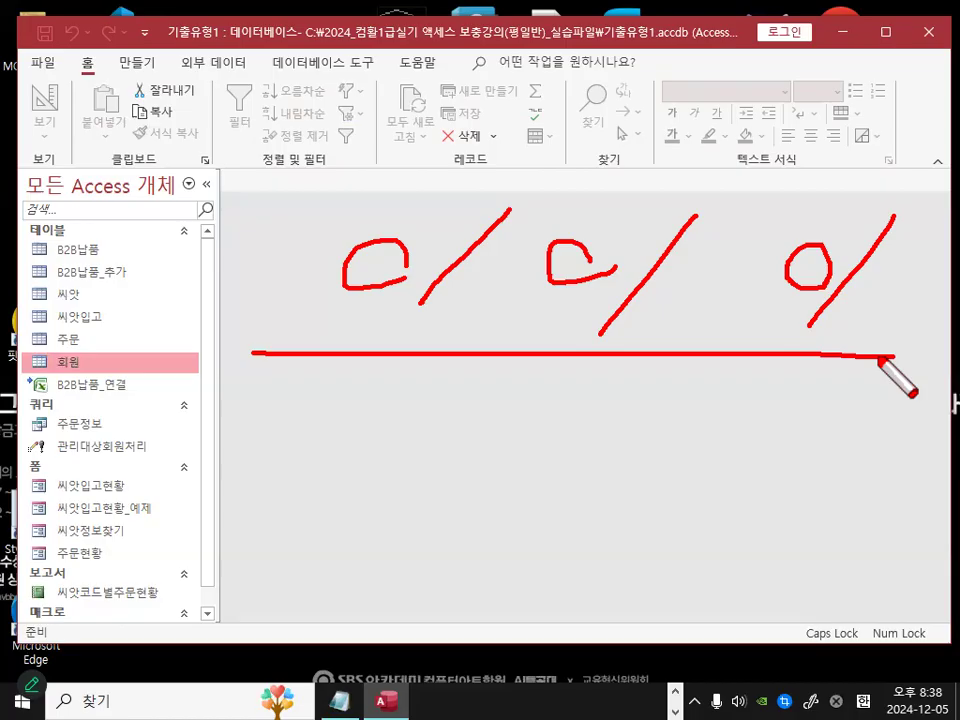
key("Escape")
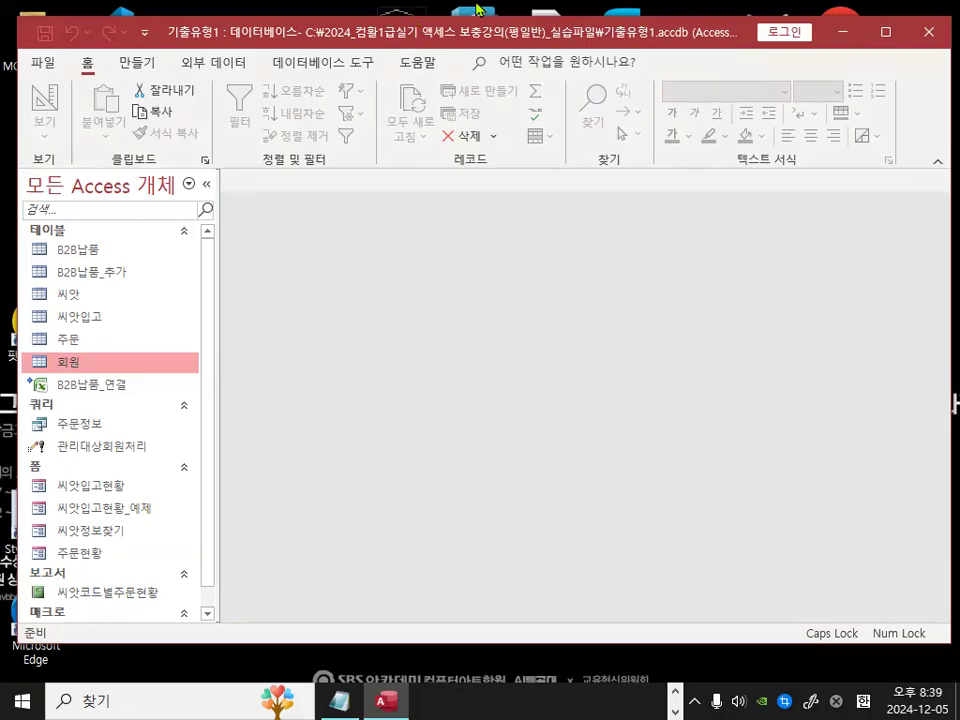
Step: Open the 씨앗 table to examine its fields, then close it
double_click(68, 296)
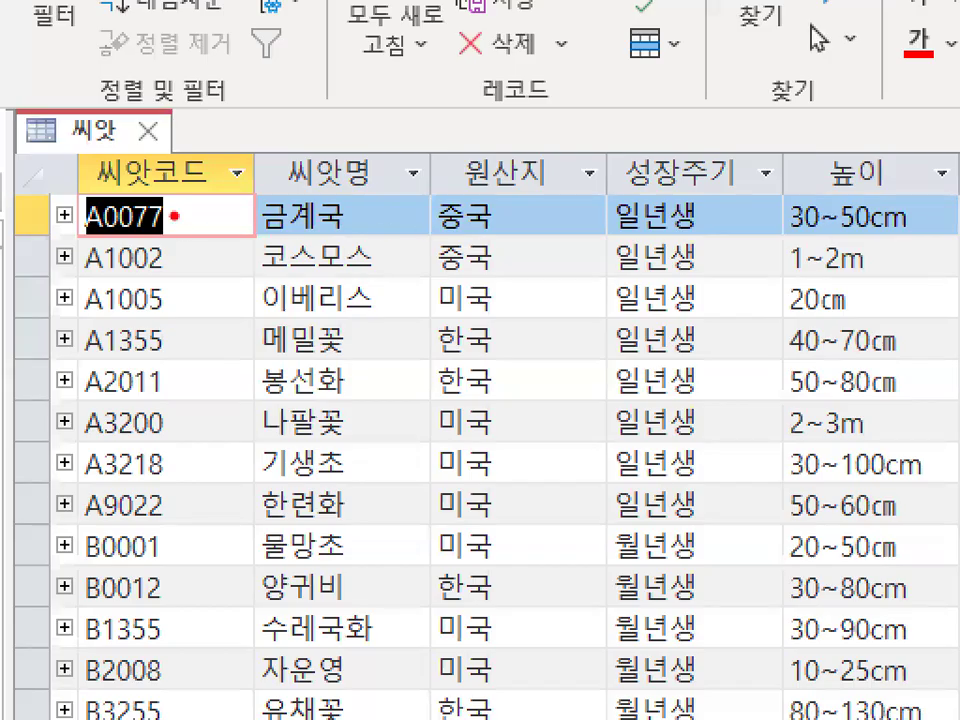
left_click_drag(142, 162, 128, 160)
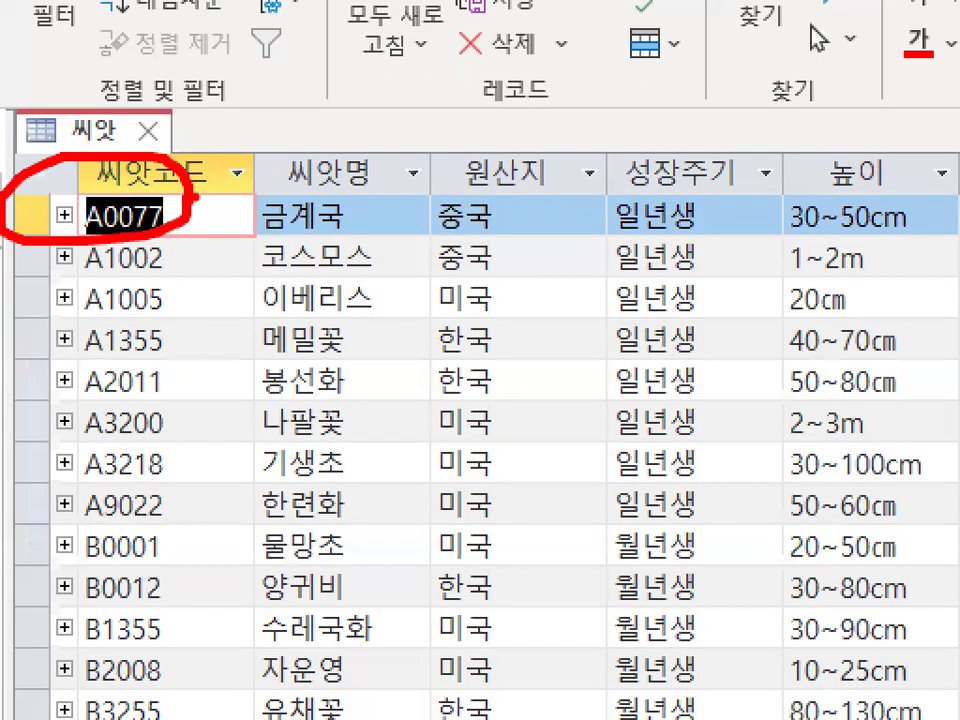
left_click_drag(589, 148, 685, 97)
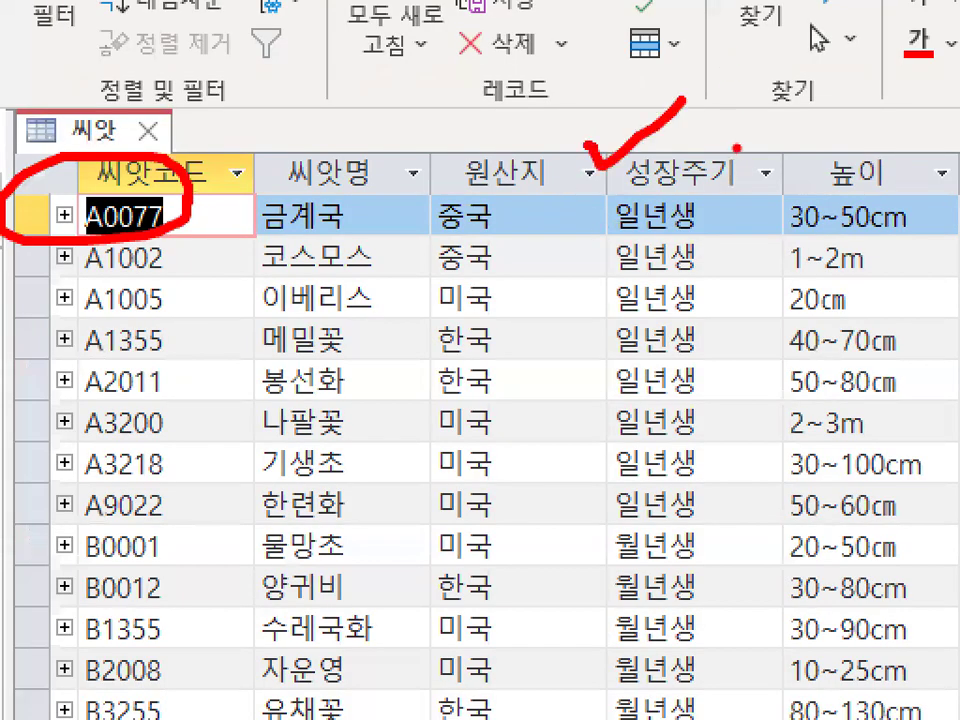
key("Escape")
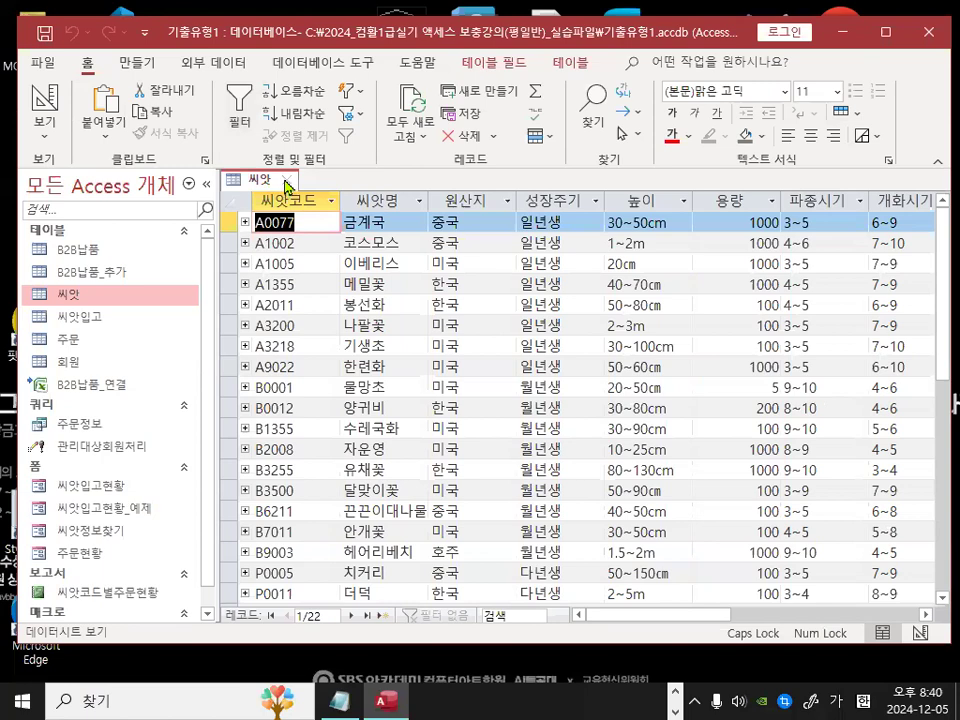
left_click(287, 181)
Step: Open the 씨앗입고 table to examine its 입고일자 field
double_click(90, 317)
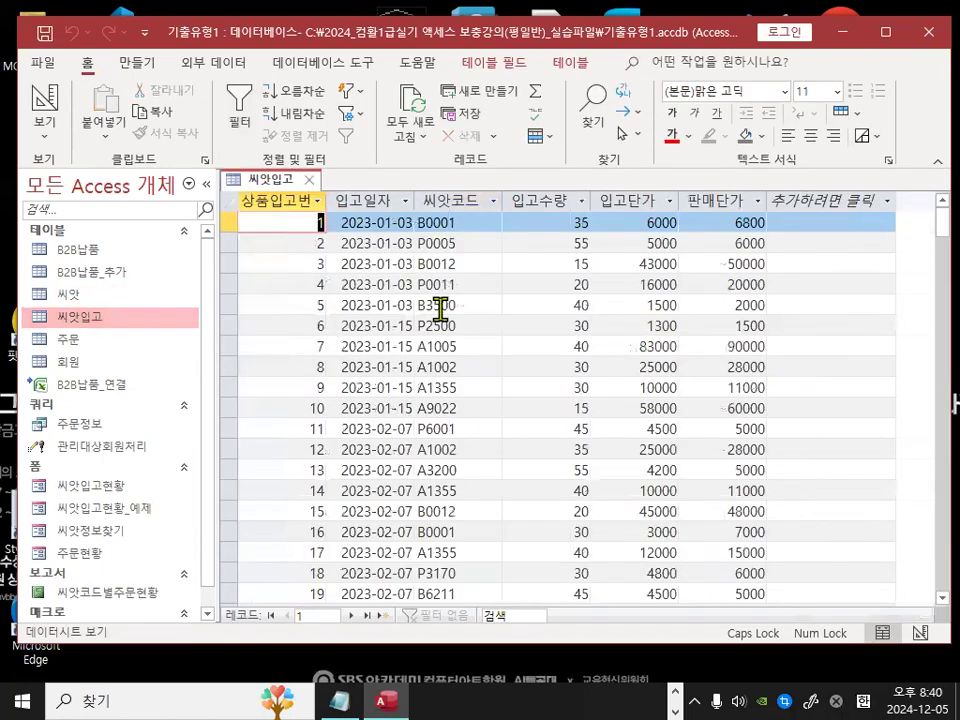
key("ctrl+1")
mouse_move(395, 206)
left_mouse_down()
mouse_move(366, 212)
mouse_move(396, 196)
left_mouse_up()
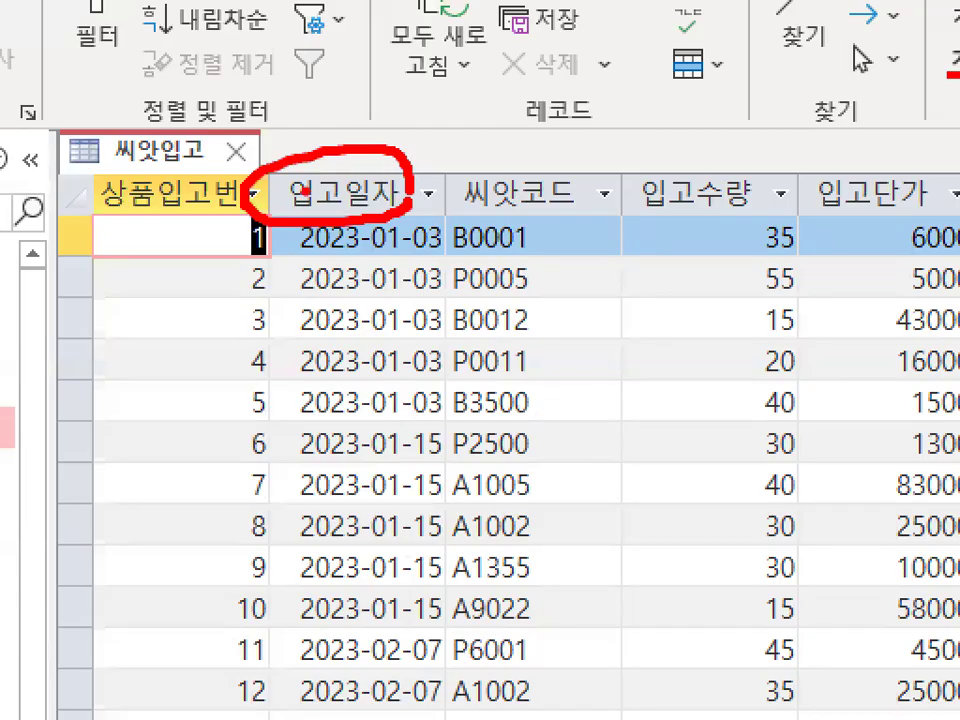
Step: Examine the 씨앗입고 table's 입고일자 and 입고수량 columns
left_click_drag(307, 191, 381, 104)
key("Escape")
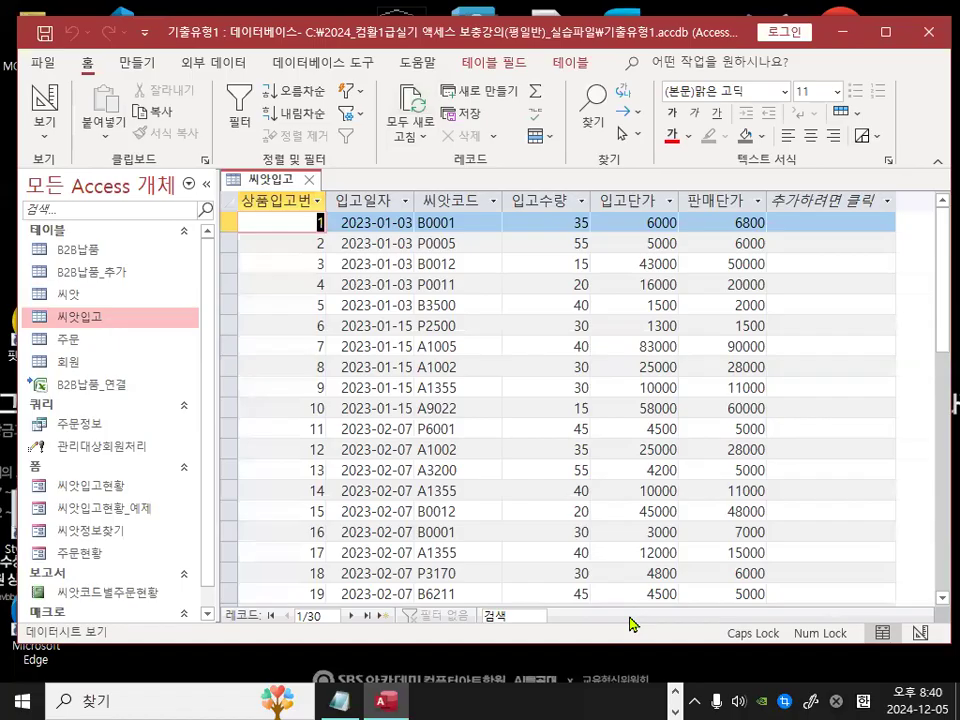
key("ctrl+1")
key("Escape")
key("ctrl+1")
key("Escape")
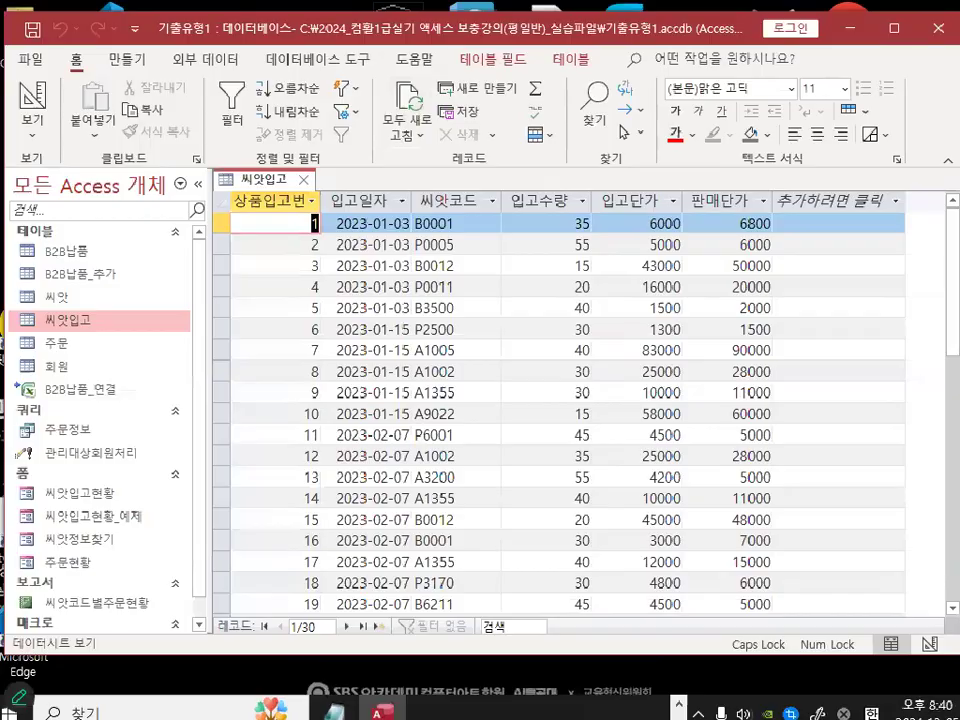
key("ctrl+1")
mouse_move(548, 209)
left_mouse_down()
mouse_move(581, 201)
mouse_move(575, 185)
left_mouse_up()
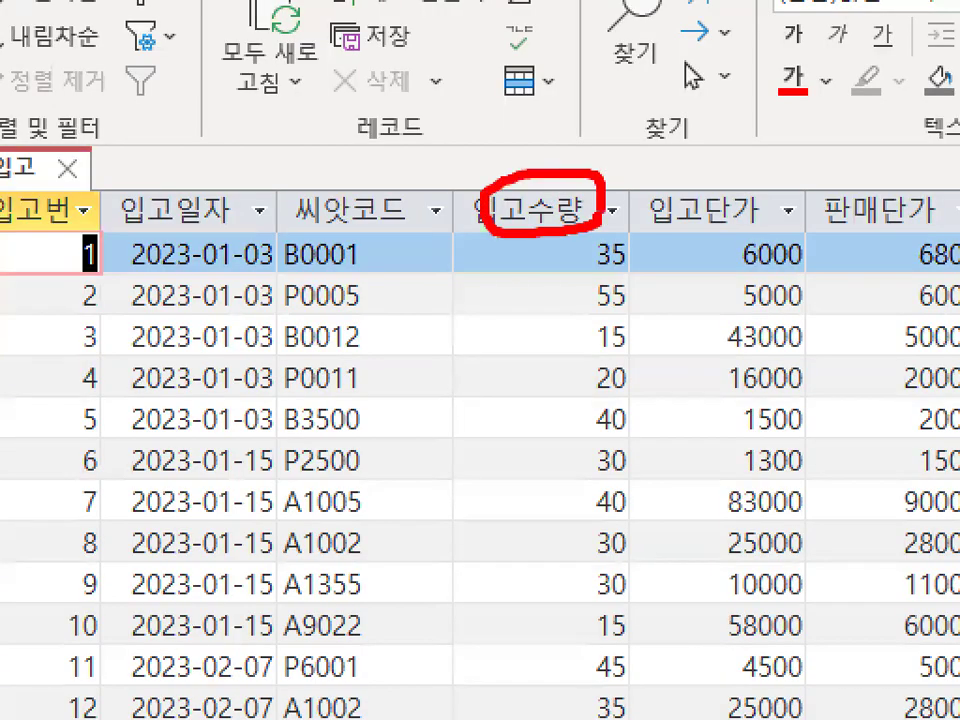
left_click_drag(541, 245, 538, 407)
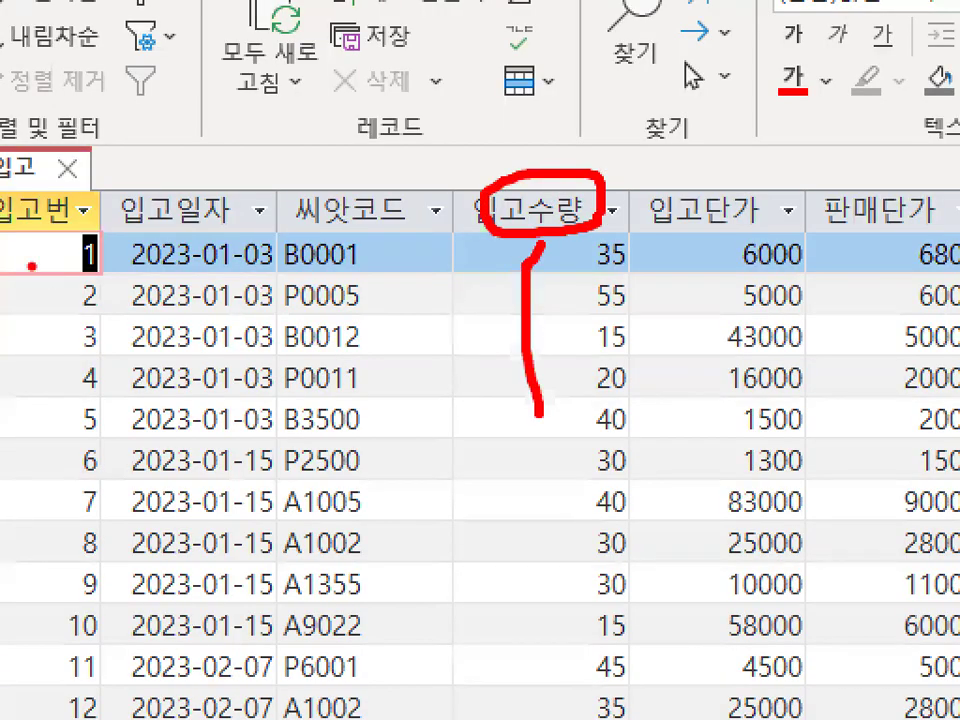
key("Escape")
key("ctrl+1")
mouse_move(491, 255)
left_mouse_down()
mouse_move(435, 272)
mouse_move(500, 183)
left_mouse_up()
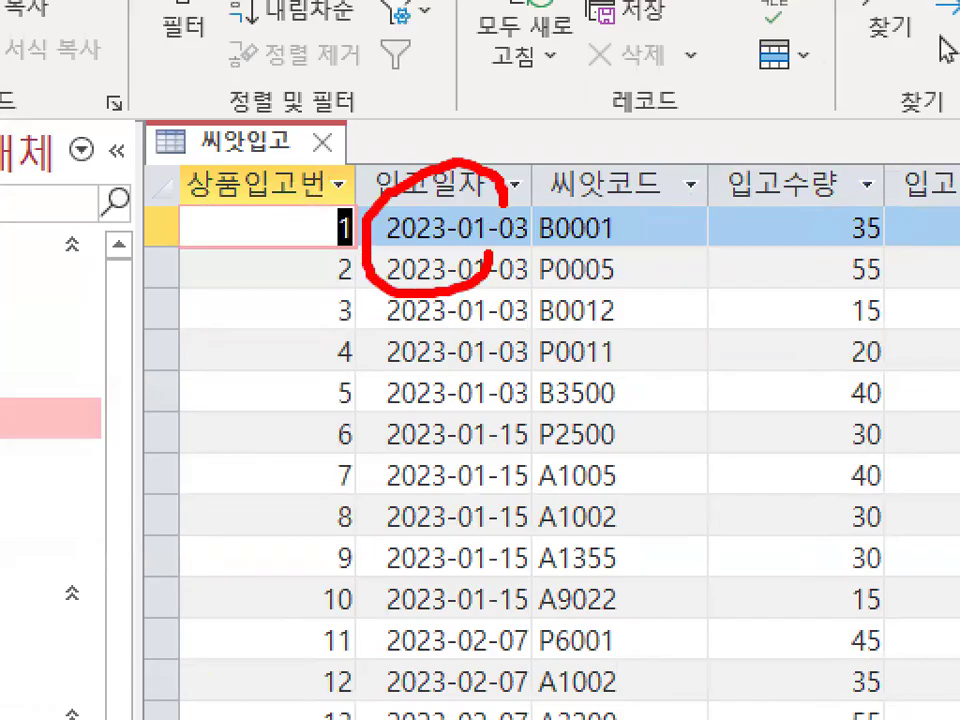
mouse_move(910, 262)
left_mouse_down()
mouse_move(790, 295)
mouse_move(918, 292)
left_mouse_up()
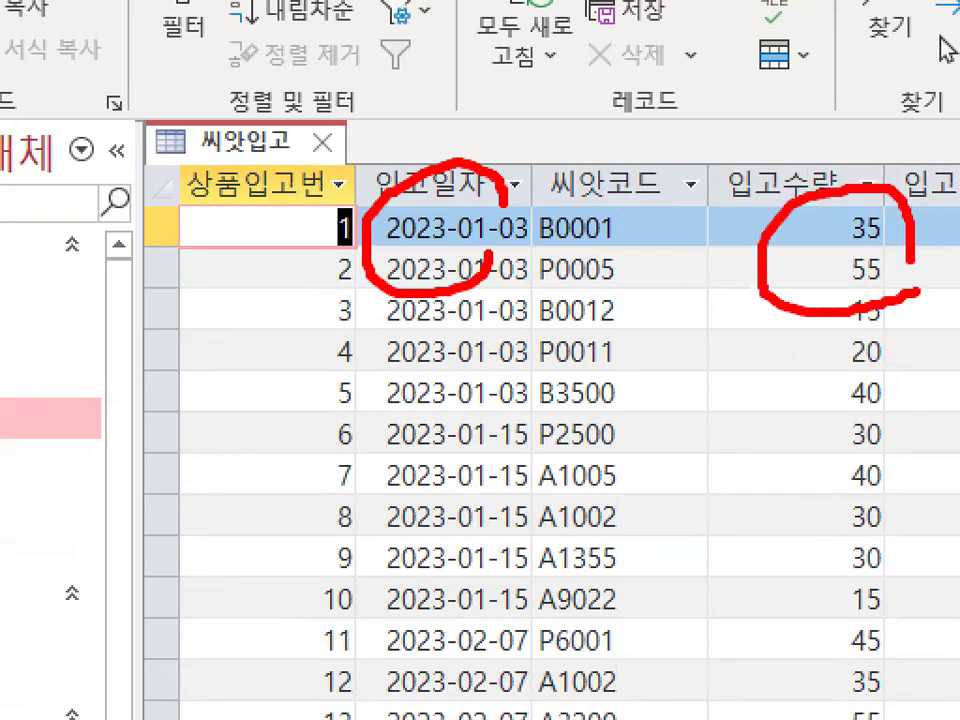
key("Escape")
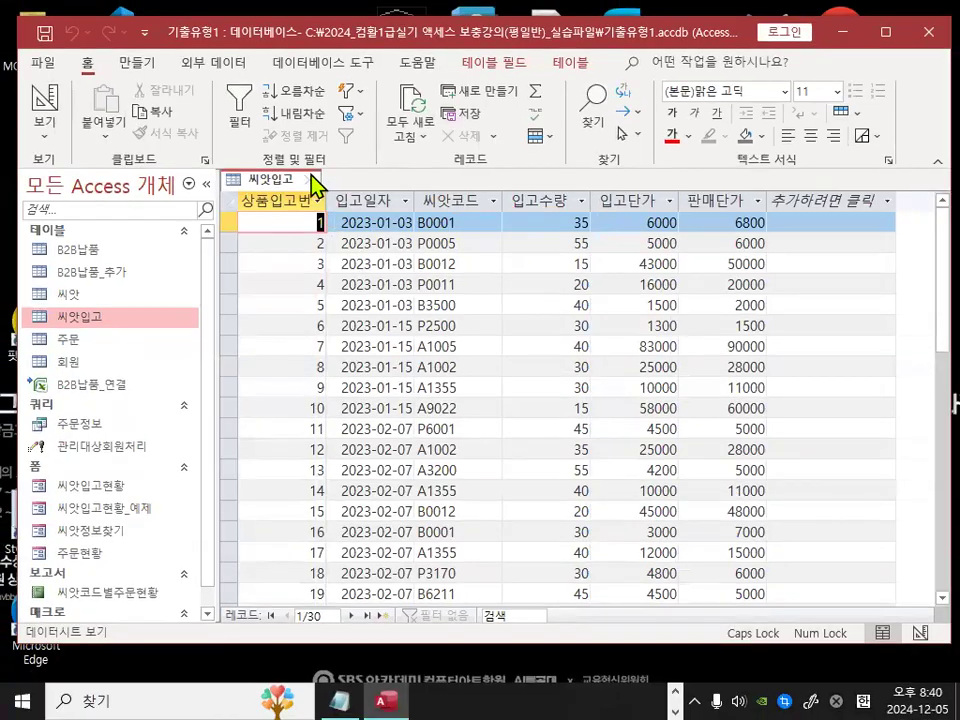
Step: Close the 씨앗입고 table and switch to the Notepad notes
left_click(322, 181)
left_click(339, 697)
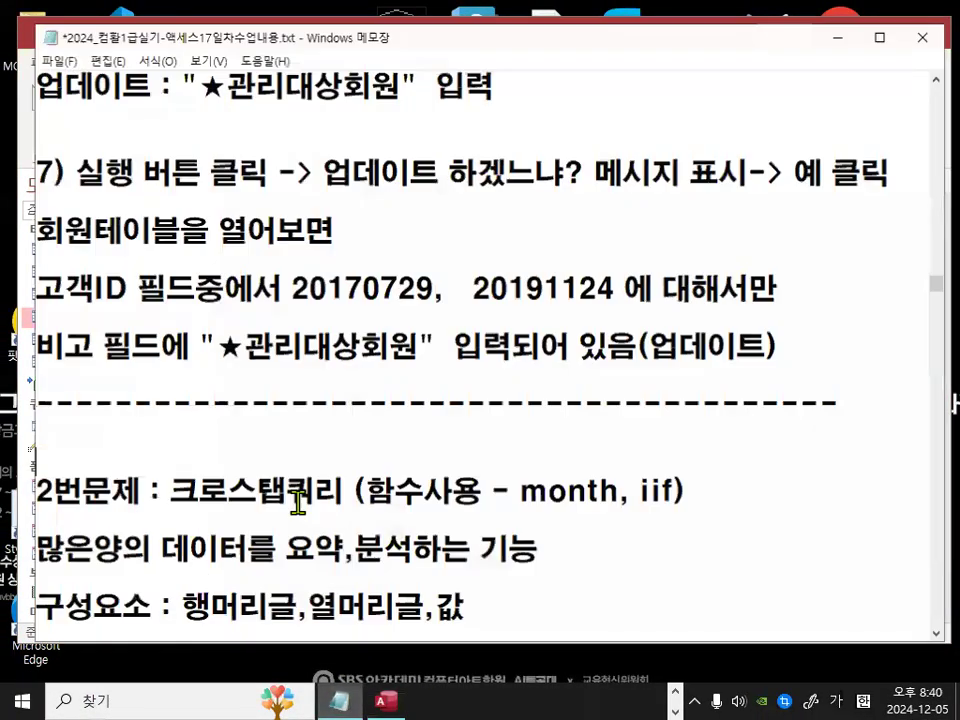
Step: Review the crosstab-query notes on row headers, column headers and values for 입고월별, 생산지별 and 입고수량 합계
scroll(317, 458, "down", 1)
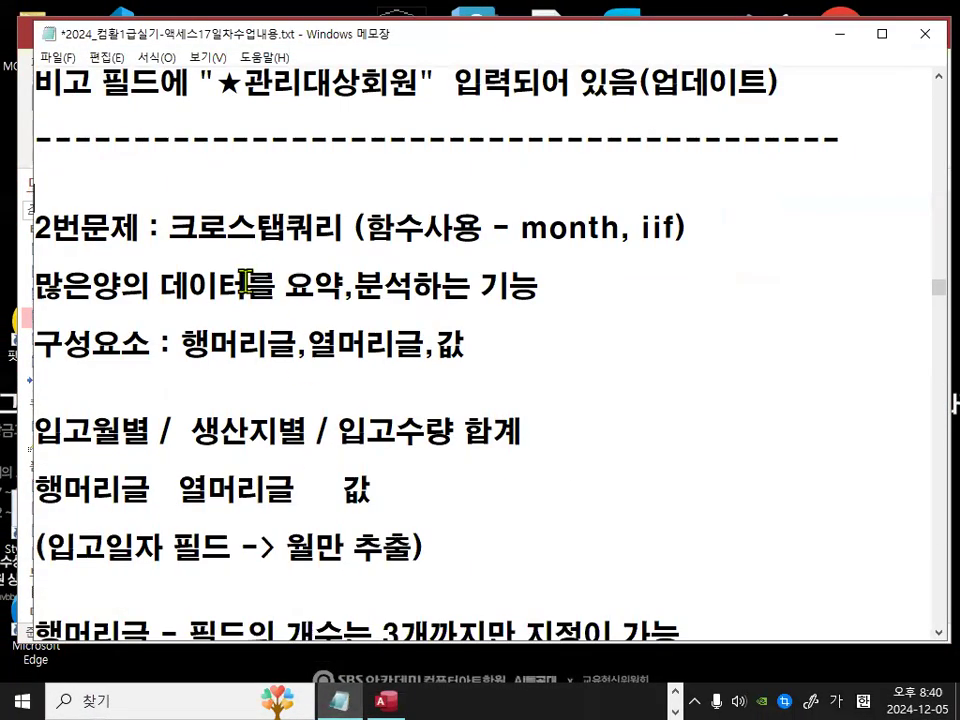
left_click_drag(43, 295, 552, 292)
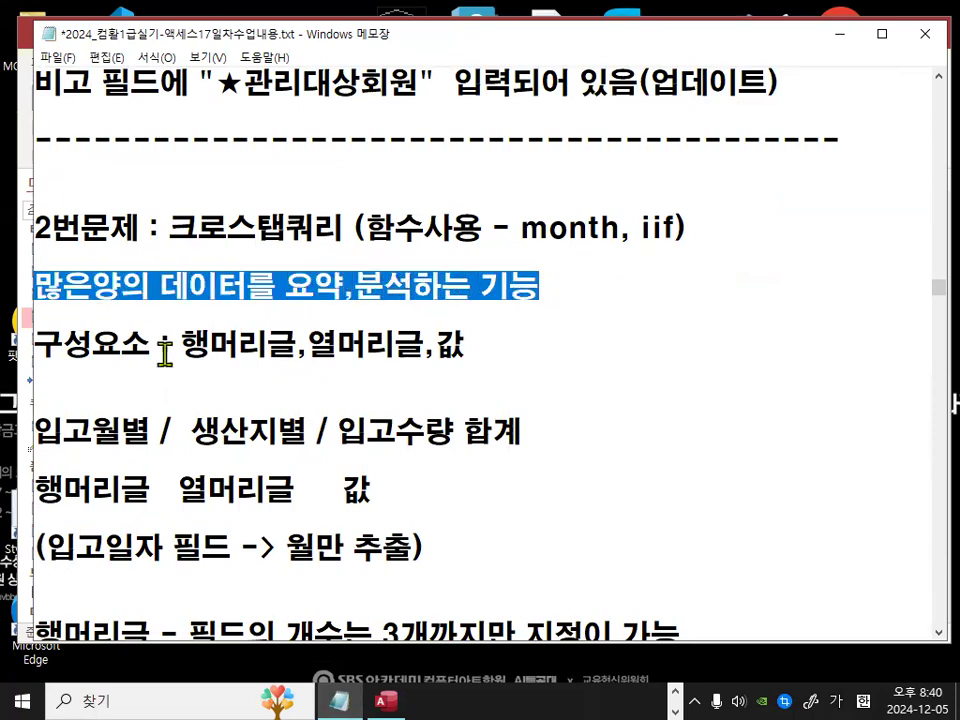
left_click_drag(39, 344, 457, 353)
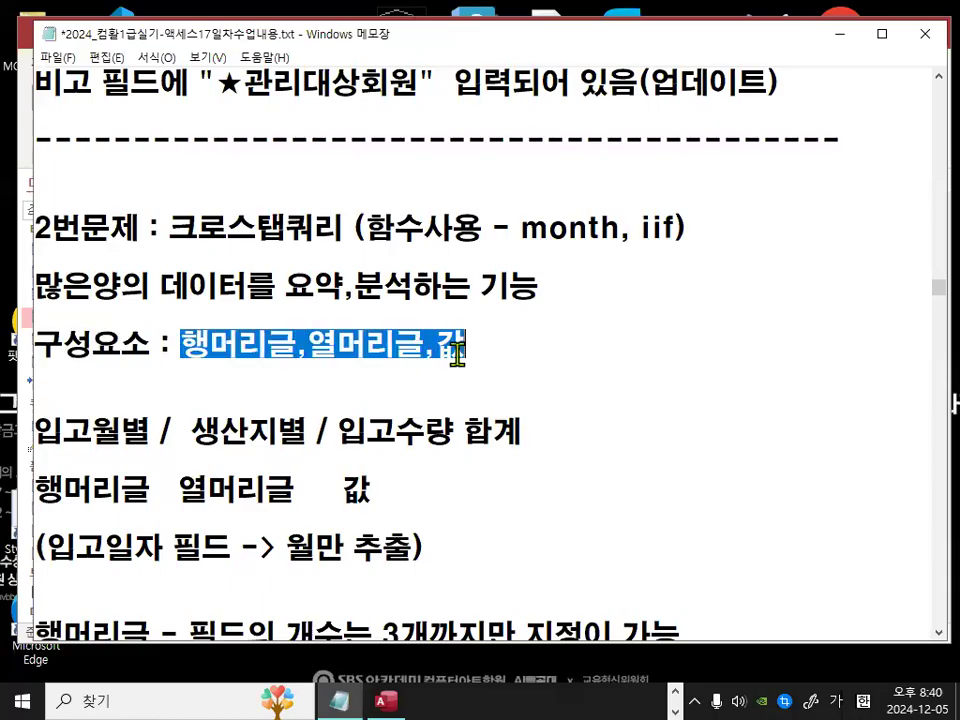
left_click(311, 390)
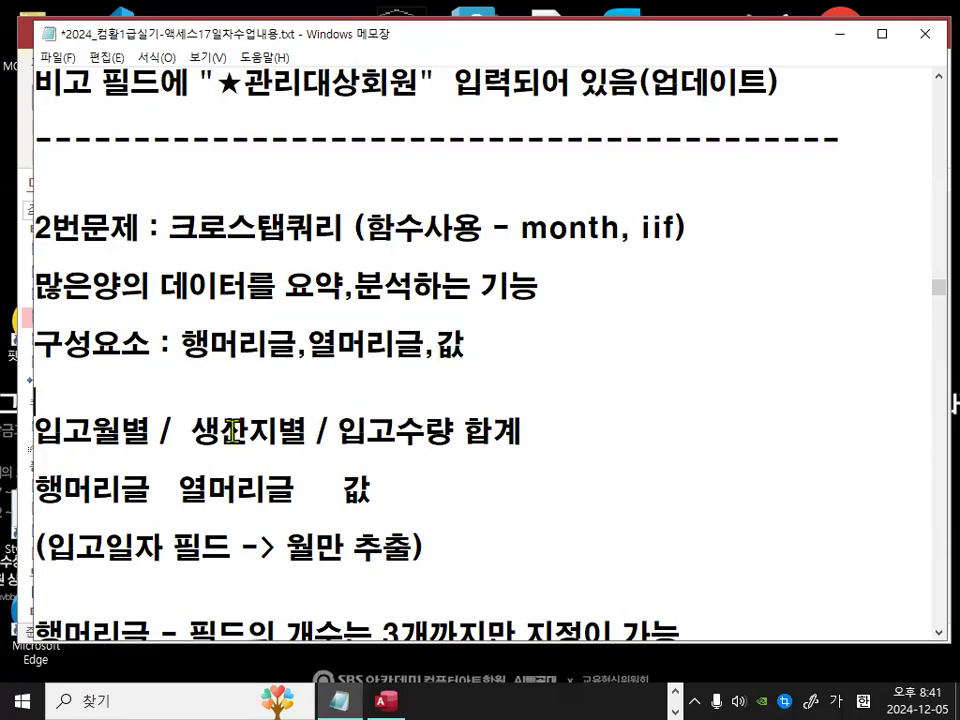
scroll(68, 355, "down", 1)
left_click_drag(32, 344, 174, 346)
left_click_drag(44, 402, 144, 400)
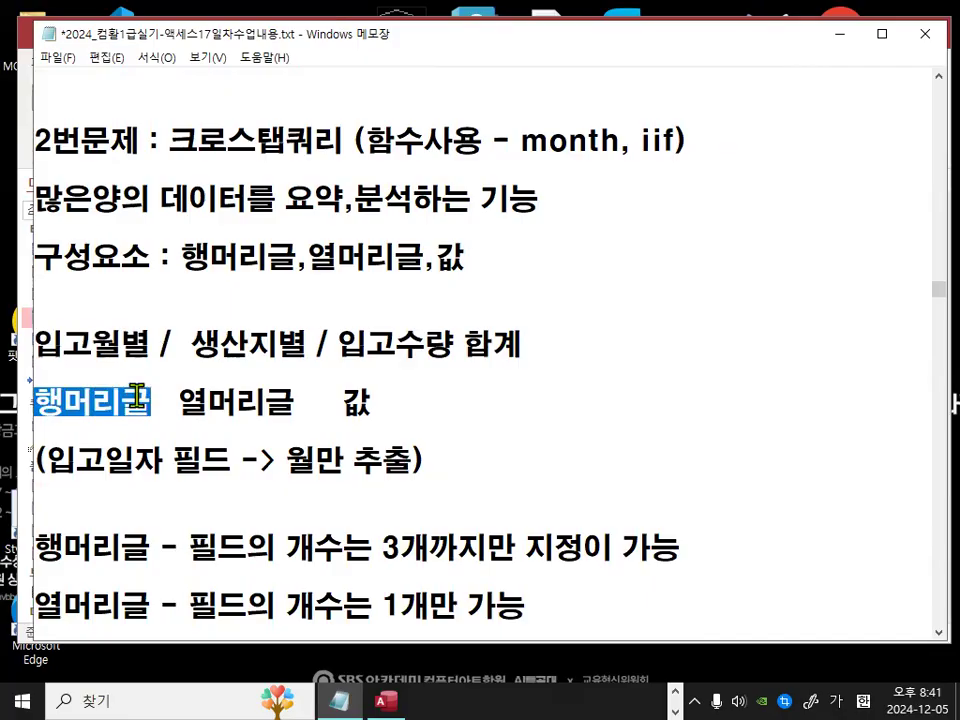
left_click_drag(34, 402, 140, 400)
left_click_drag(45, 351, 302, 345)
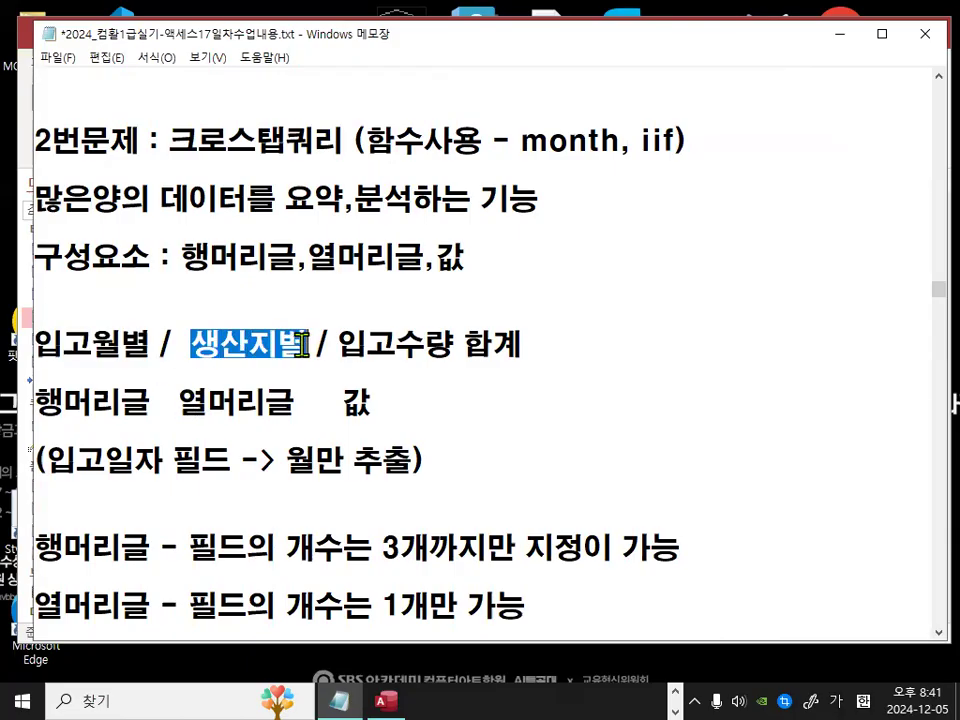
left_click_drag(182, 400, 279, 405)
left_click(200, 347)
left_click_drag(201, 347, 290, 344)
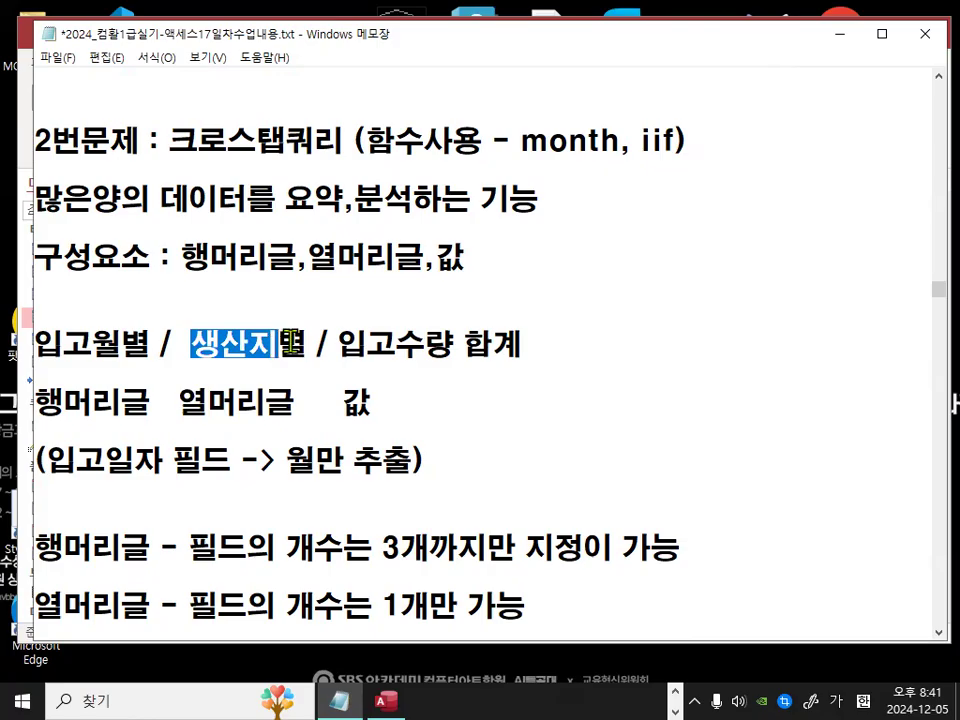
left_click_drag(339, 347, 500, 346)
left_click(341, 340)
left_click_drag(341, 340, 479, 344)
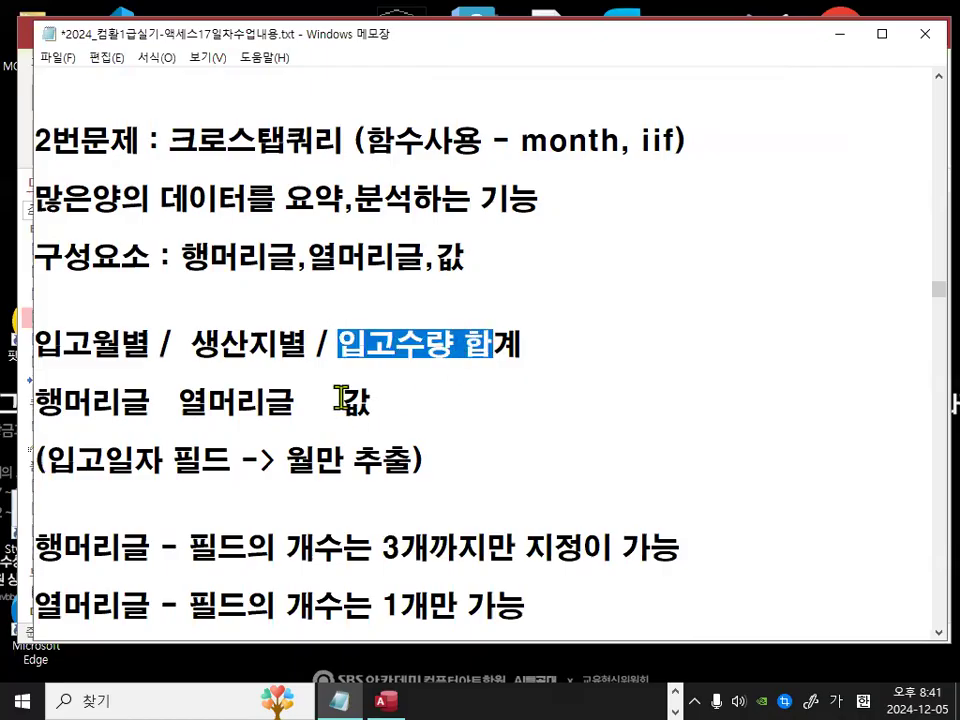
left_click_drag(343, 401, 369, 394)
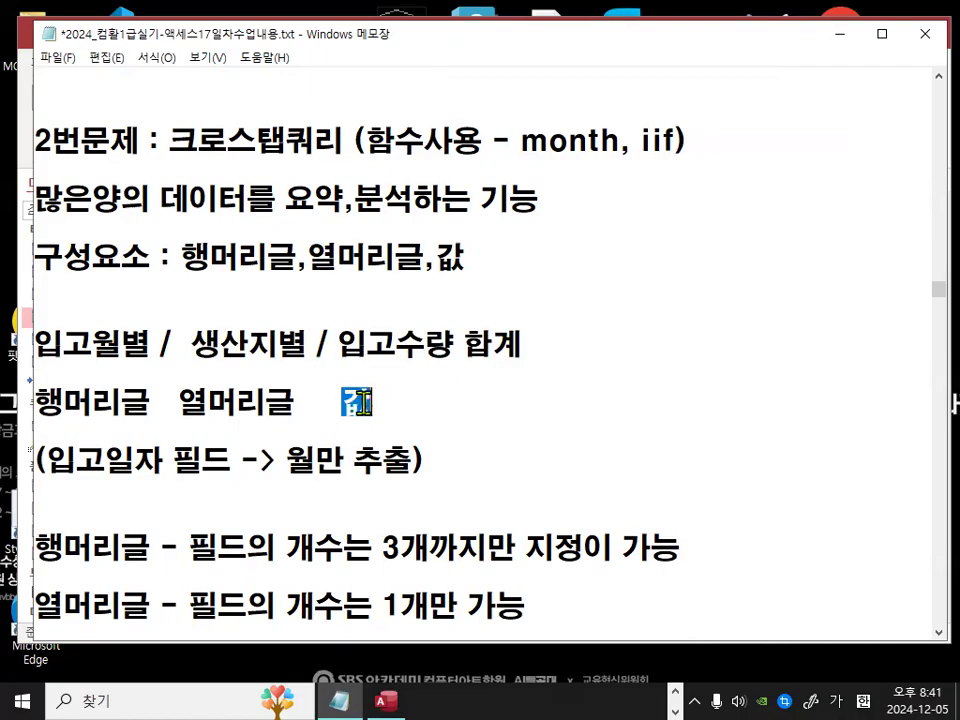
left_click(346, 350)
left_click_drag(346, 350, 458, 348)
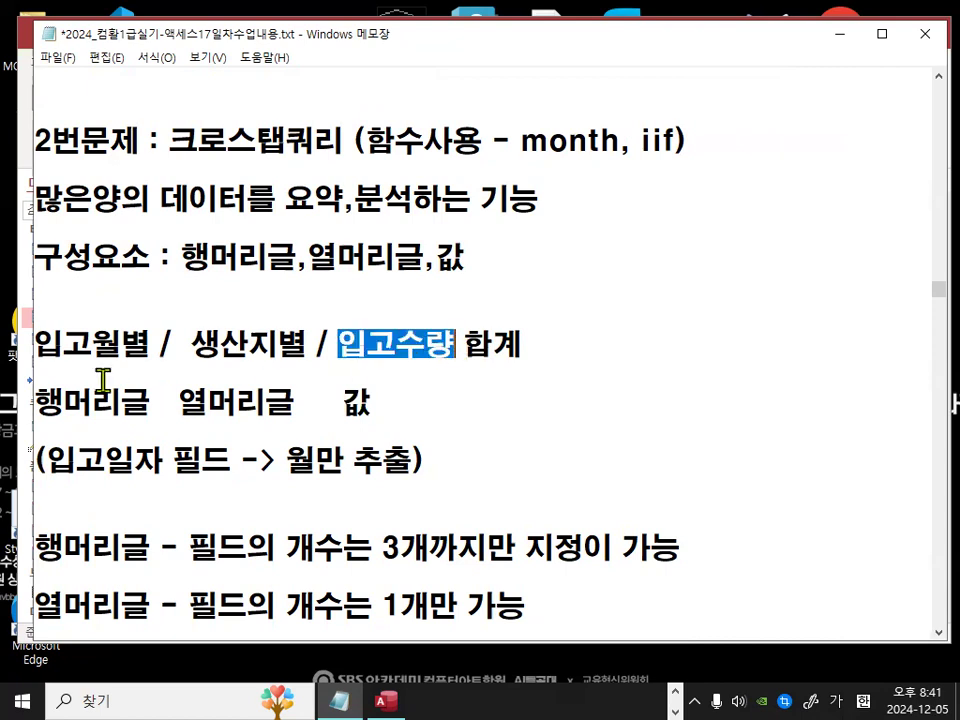
mouse_move(36, 347)
left_mouse_down()
mouse_move(141, 344)
mouse_move(30, 341)
left_mouse_up()
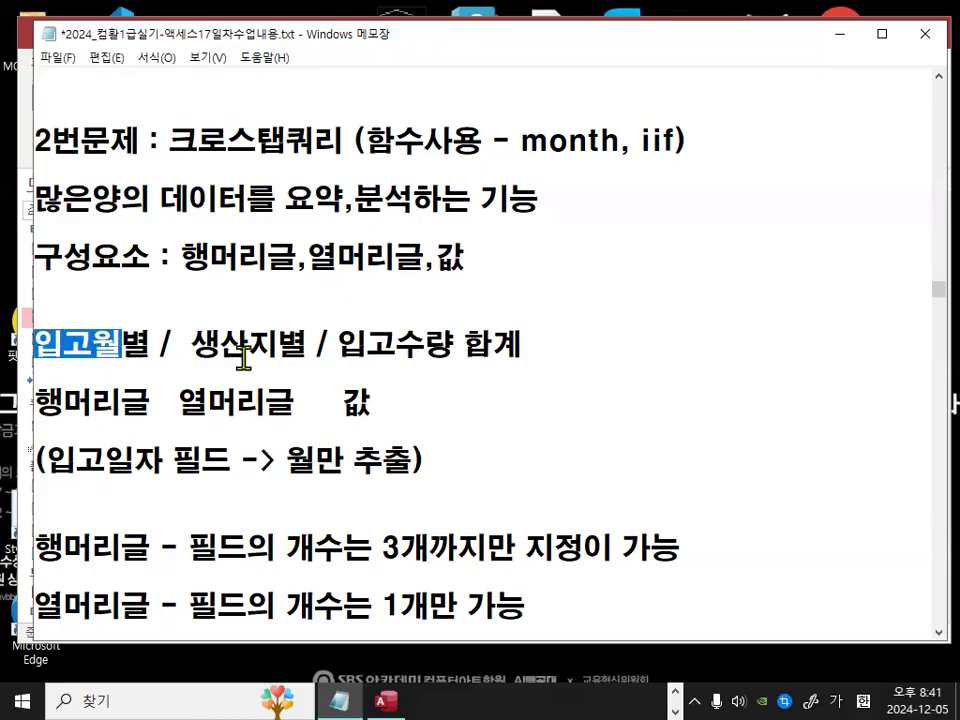
left_click_drag(522, 143, 678, 143)
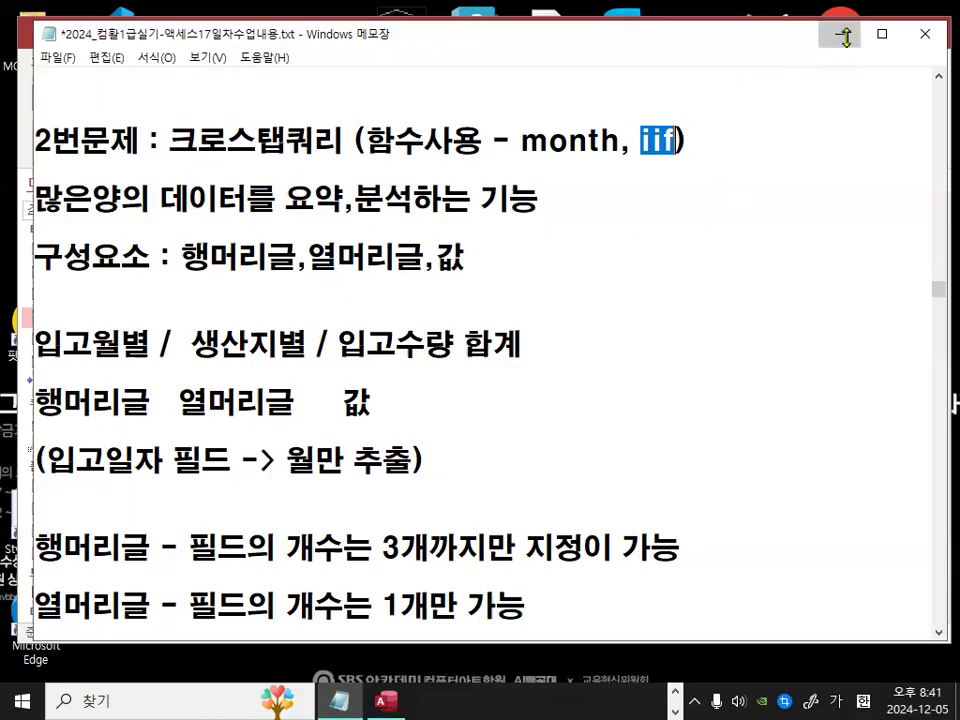
Step: Open the 씨앗 table to examine its 원산지 field, then close it
key("alt+Tab")
double_click(80, 296)
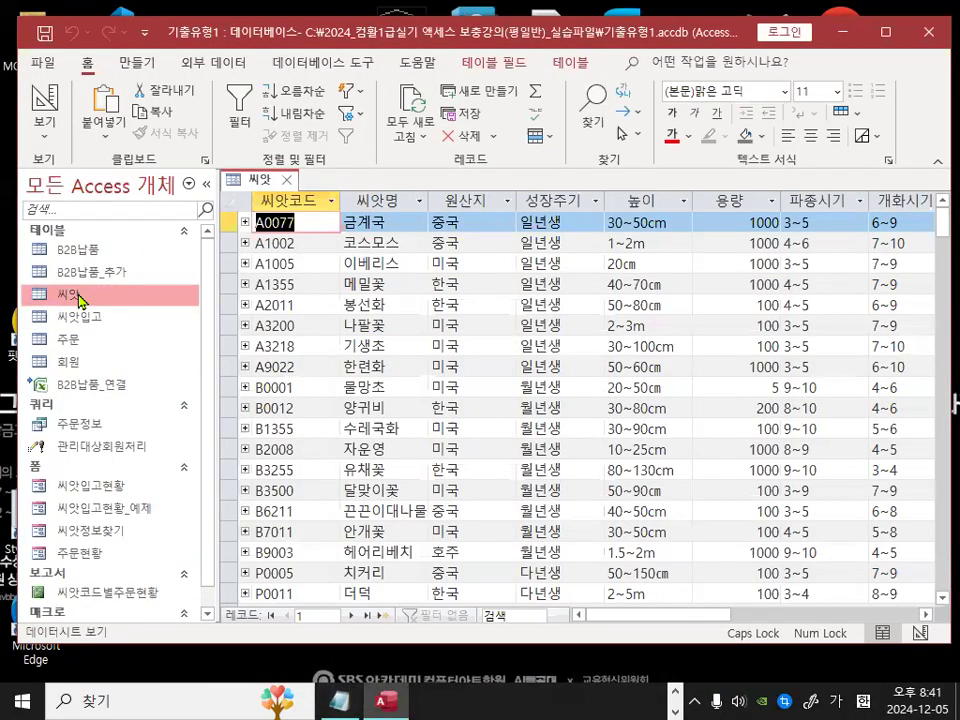
key("ctrl+1")
left_click(123, 300)
mouse_move(152, 307)
left_mouse_down()
mouse_move(116, 264)
mouse_move(157, 296)
left_mouse_up()
key("Escape")
key("ctrl+1")
left_click(507, 199)
mouse_move(507, 199)
left_mouse_down()
mouse_move(474, 224)
mouse_move(487, 186)
left_mouse_up()
left_click_drag(380, 222, 450, 178)
mouse_move(390, 312)
left_mouse_down()
mouse_move(397, 334)
mouse_move(416, 304)
left_mouse_up()
left_click_drag(378, 354, 445, 330)
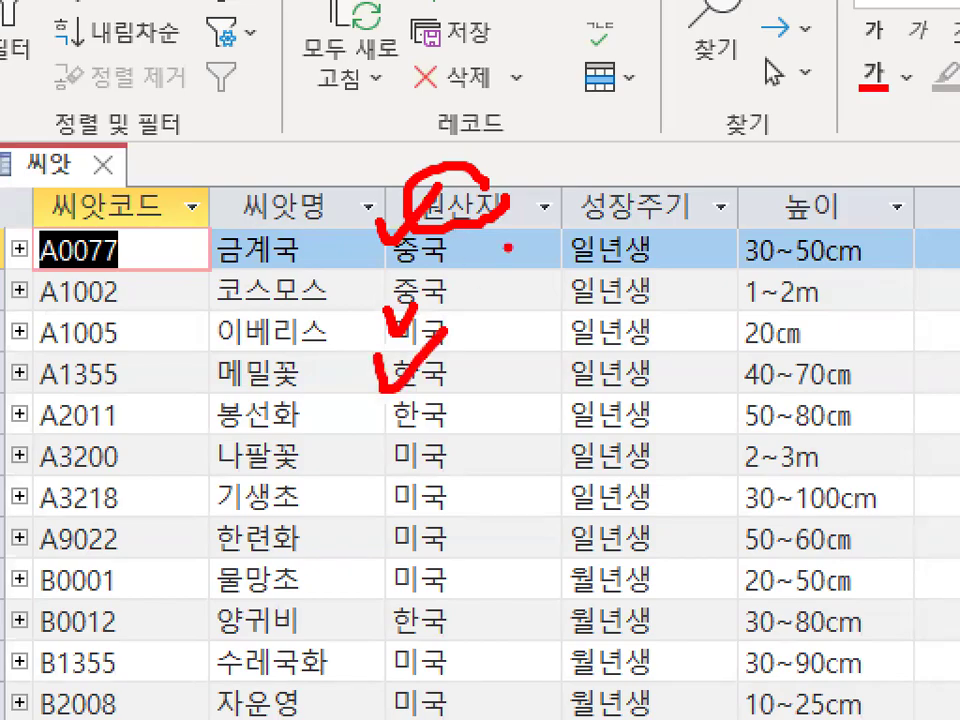
key("Escape")
key("ctrl+1")
mouse_move(478, 379)
left_mouse_down()
mouse_move(447, 392)
mouse_move(449, 382)
left_mouse_up()
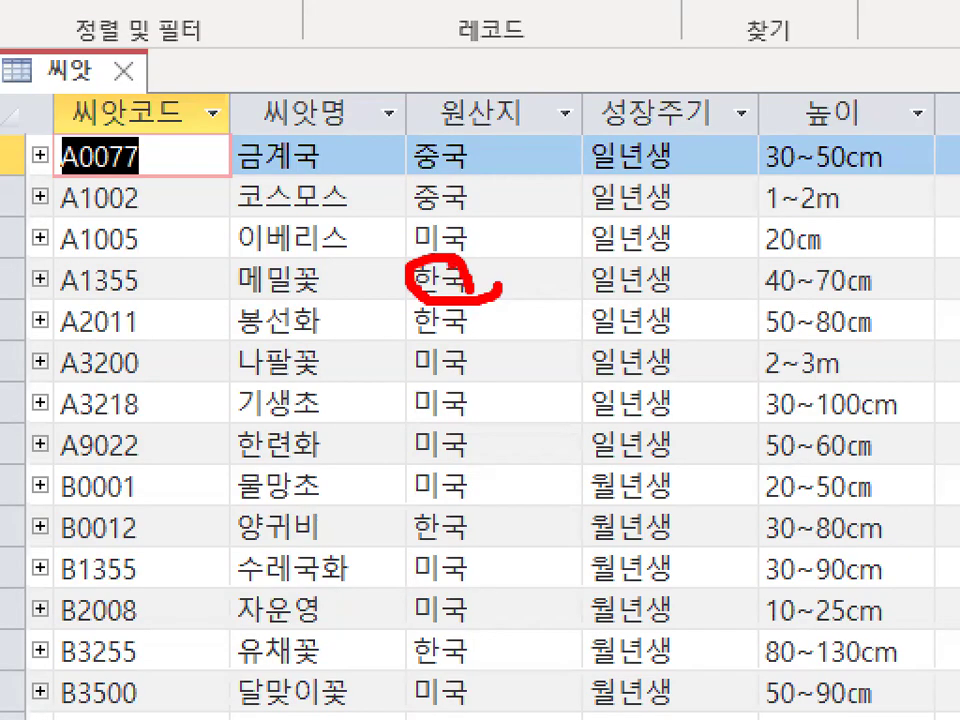
key("Escape")
key("ctrl+1")
left_click(438, 226)
mouse_move(497, 312)
left_mouse_down()
mouse_move(490, 190)
mouse_move(505, 256)
left_mouse_up()
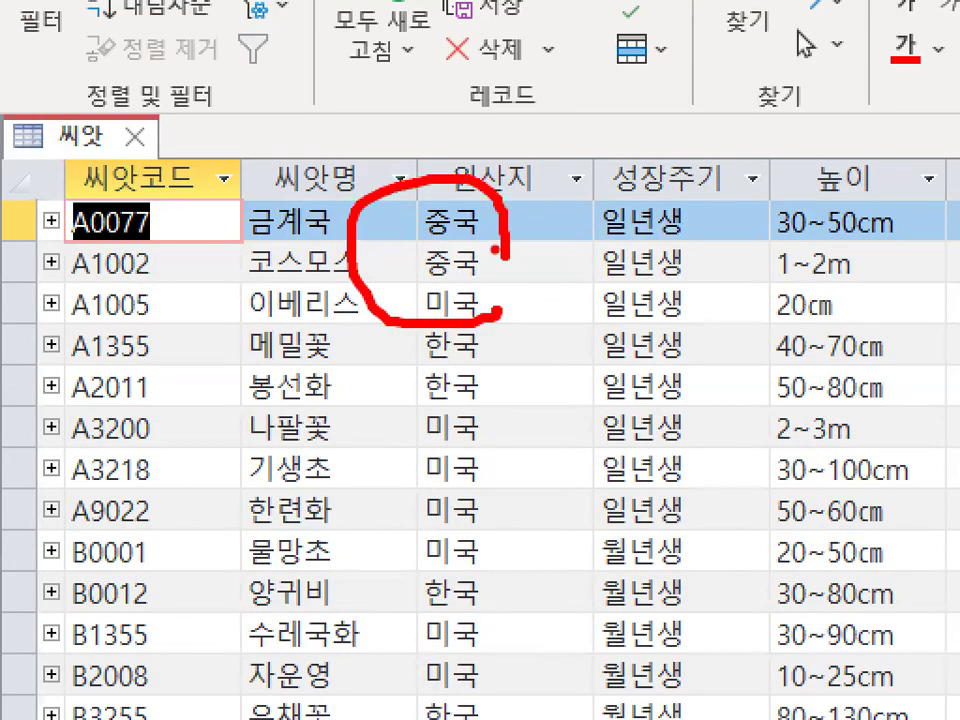
key("Escape")
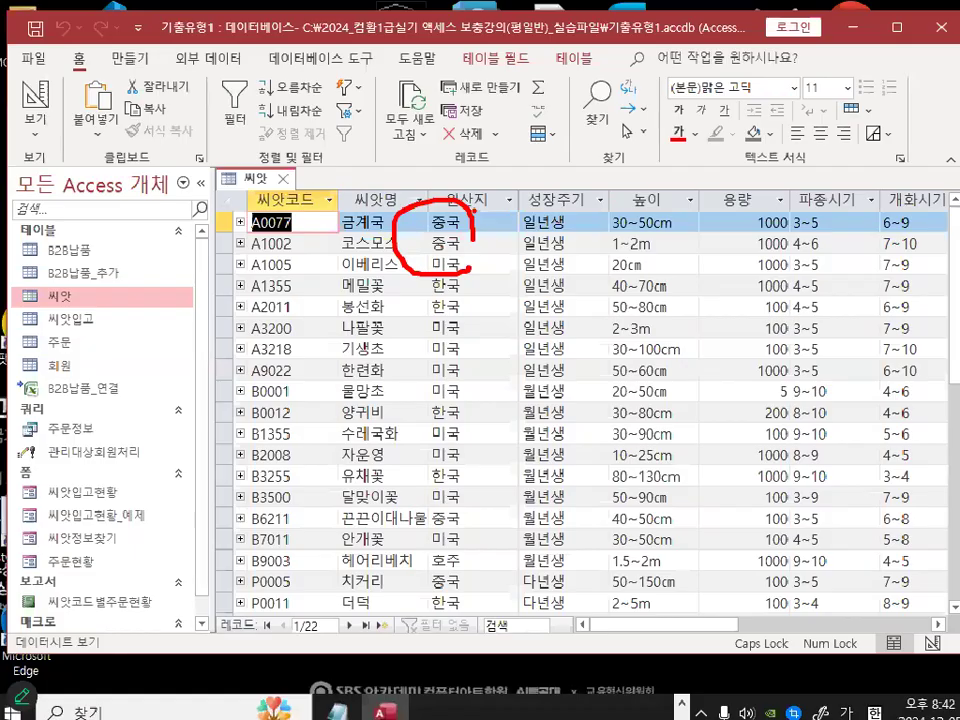
left_click(288, 183)
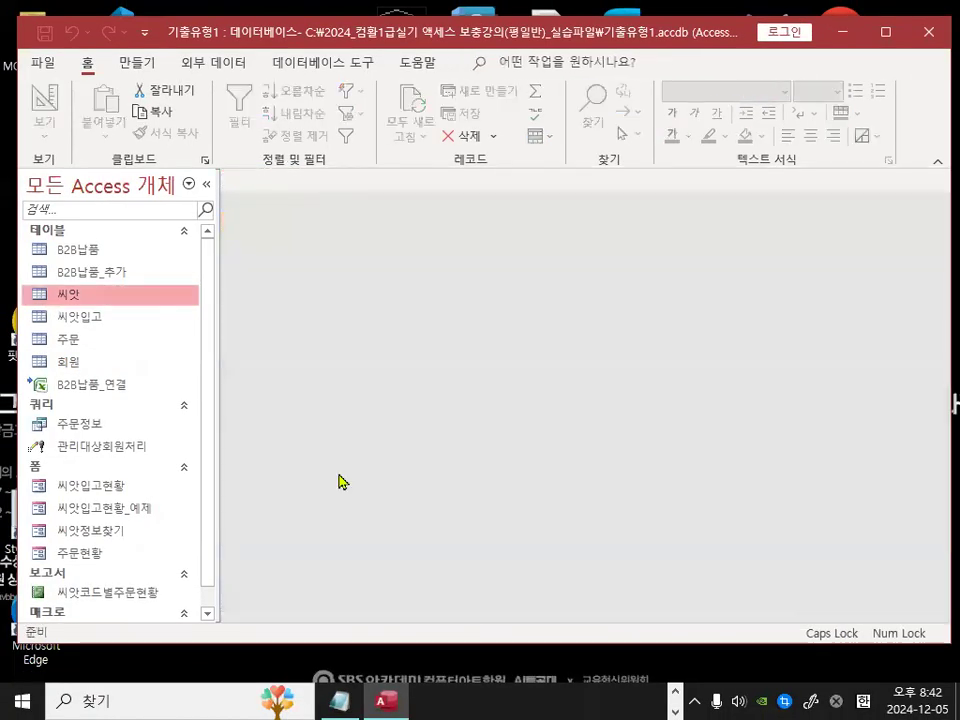
Step: In the Notepad notes, insert several blank lines after the (입고일자 필드 -> 월만 추출) line
left_click(340, 700)
left_click(495, 461)
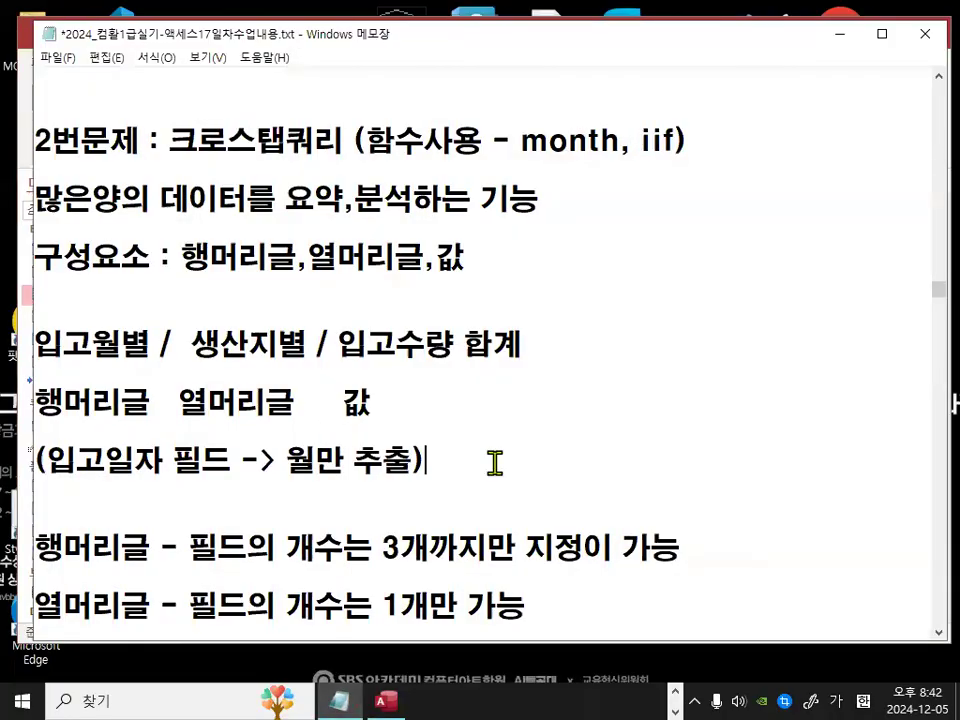
key("Return")
key("Return")
key("Return")
key("Return")
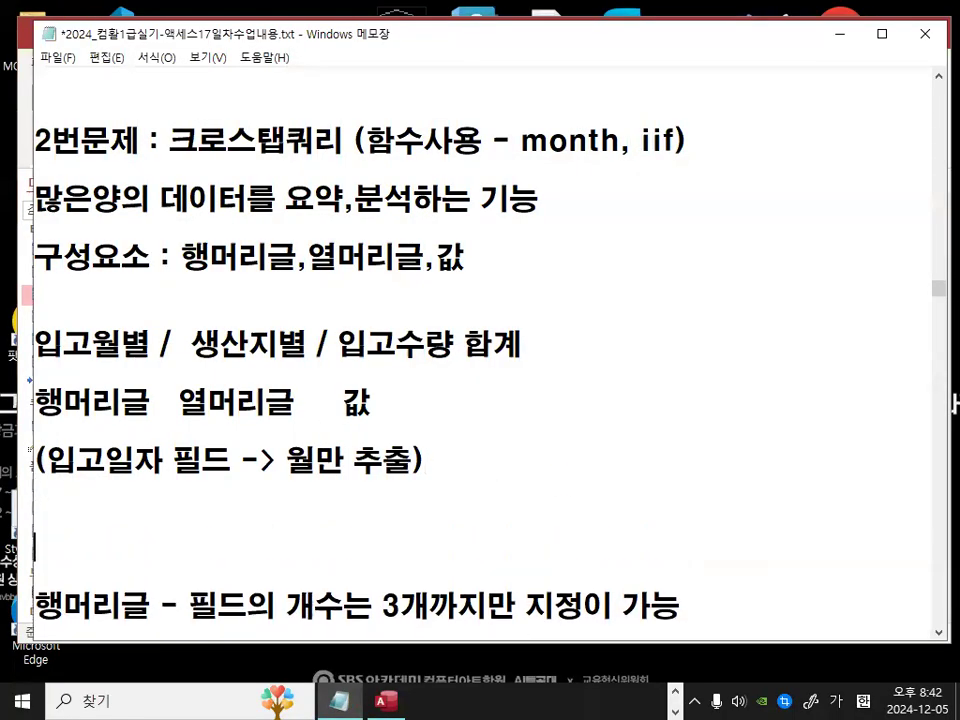
key("Return")
key("Return")
key("Return")
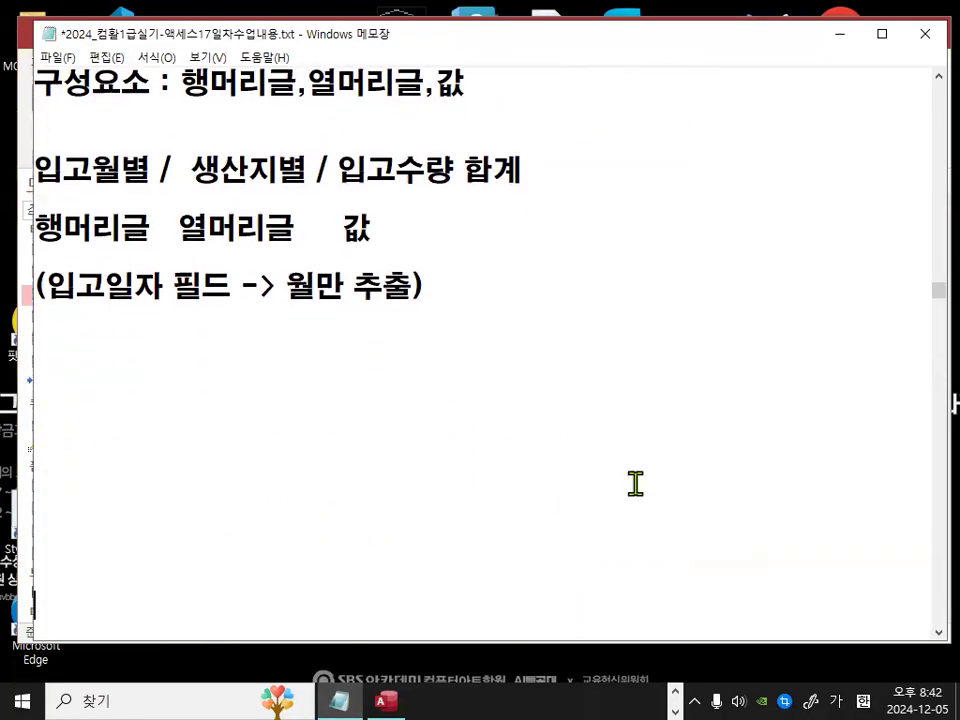
key("ctrl+2")
mouse_move(41, 240)
left_mouse_down()
mouse_move(133, 241)
mouse_move(50, 230)
mouse_move(172, 250)
left_mouse_up()
right_click(148, 421)
mouse_move(240, 466)
left_click(297, 521)
left_click_drag(100, 369, 231, 408)
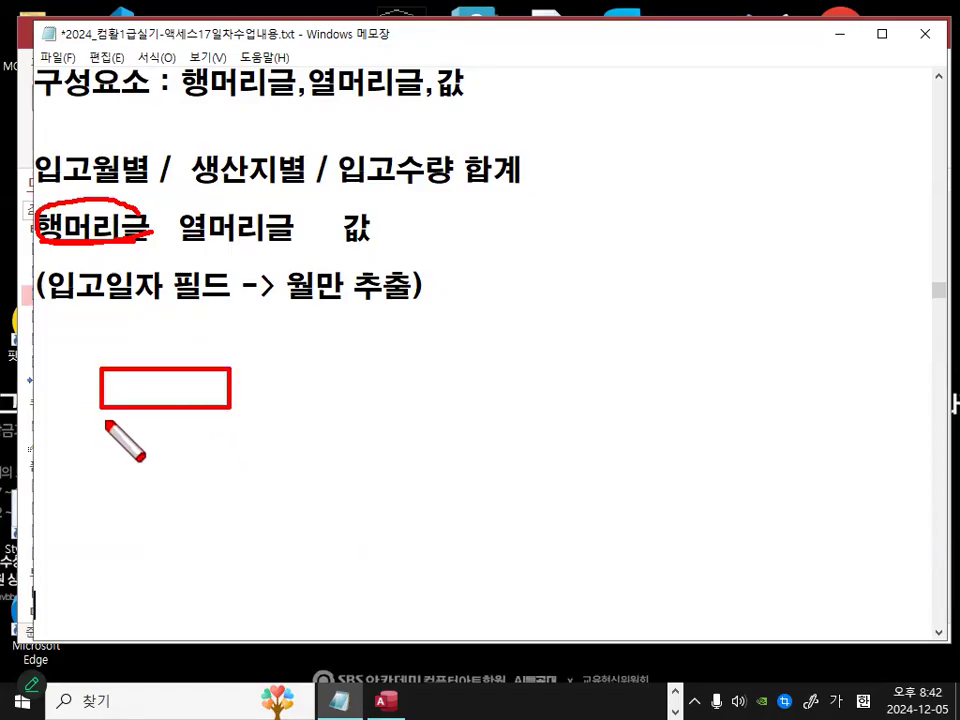
left_click_drag(102, 417, 232, 631)
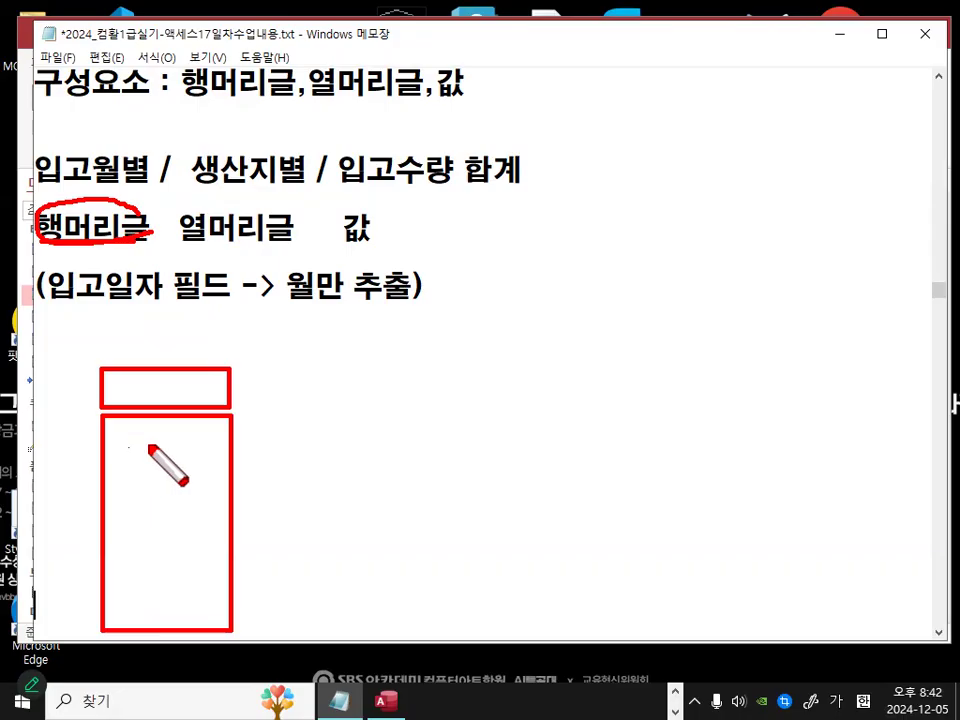
left_click_drag(126, 445, 188, 445)
left_click_drag(130, 468, 179, 468)
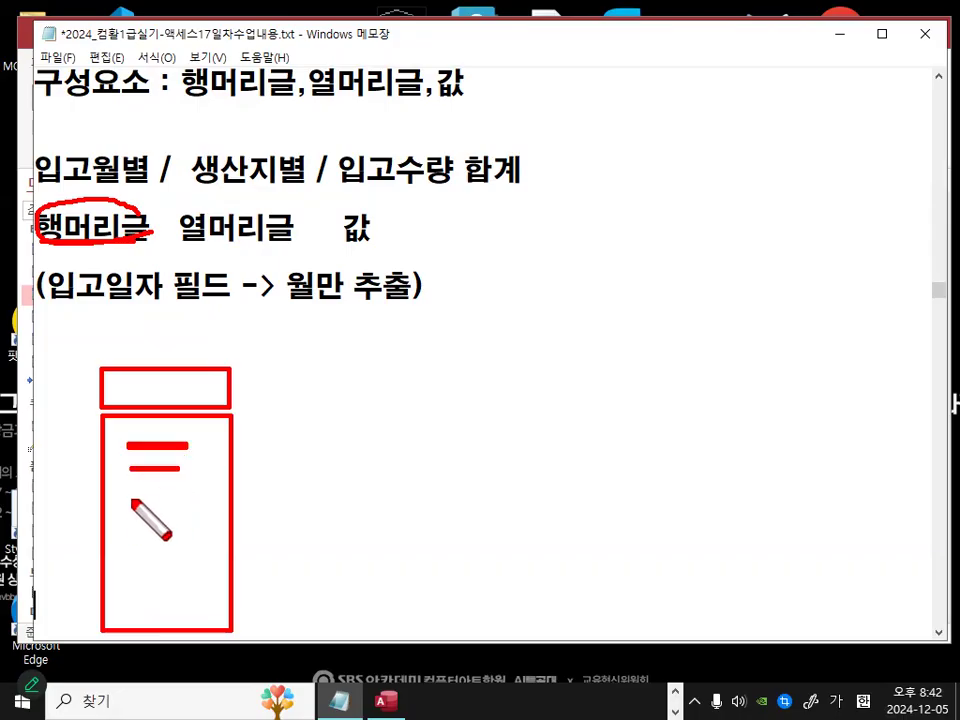
left_click_drag(128, 497, 184, 497)
left_click_drag(130, 532, 191, 533)
left_click_drag(126, 566, 194, 566)
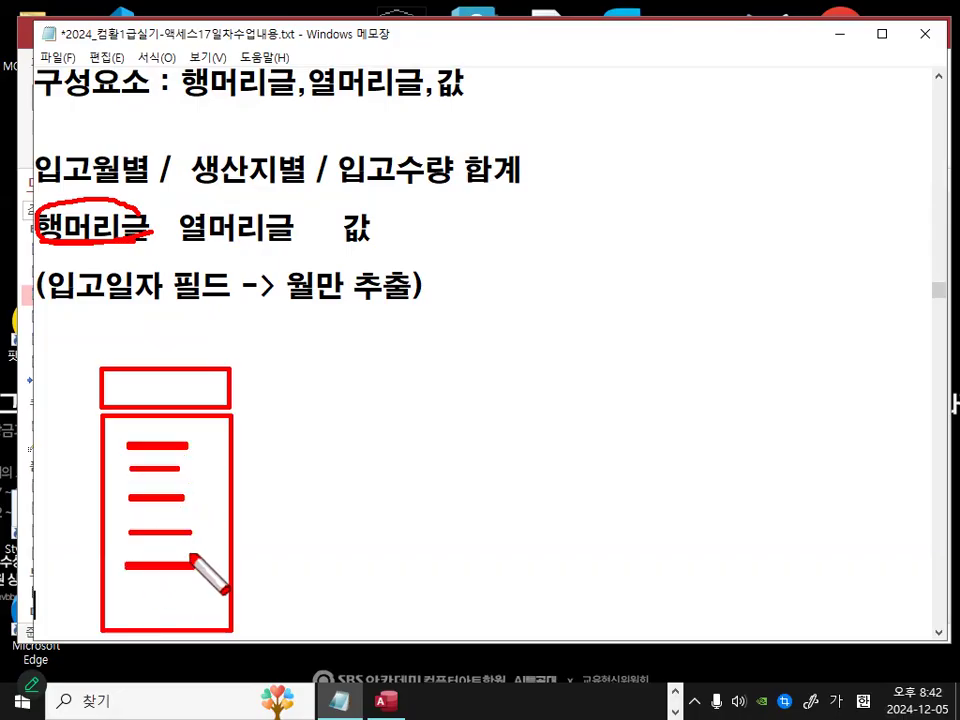
right_click(69, 573)
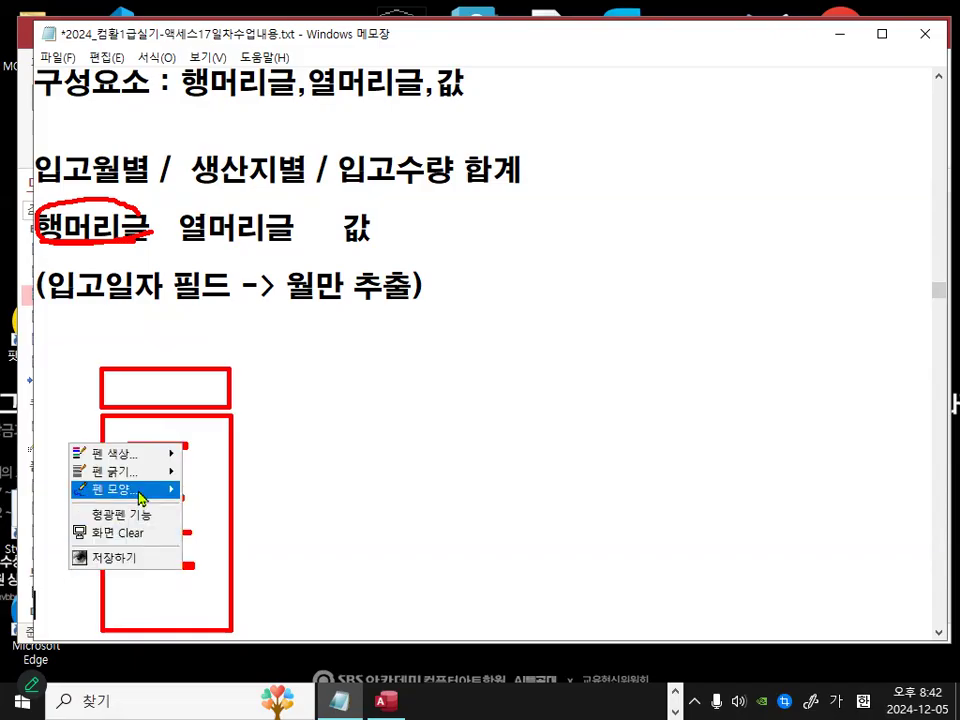
mouse_move(141, 490)
left_click(244, 494)
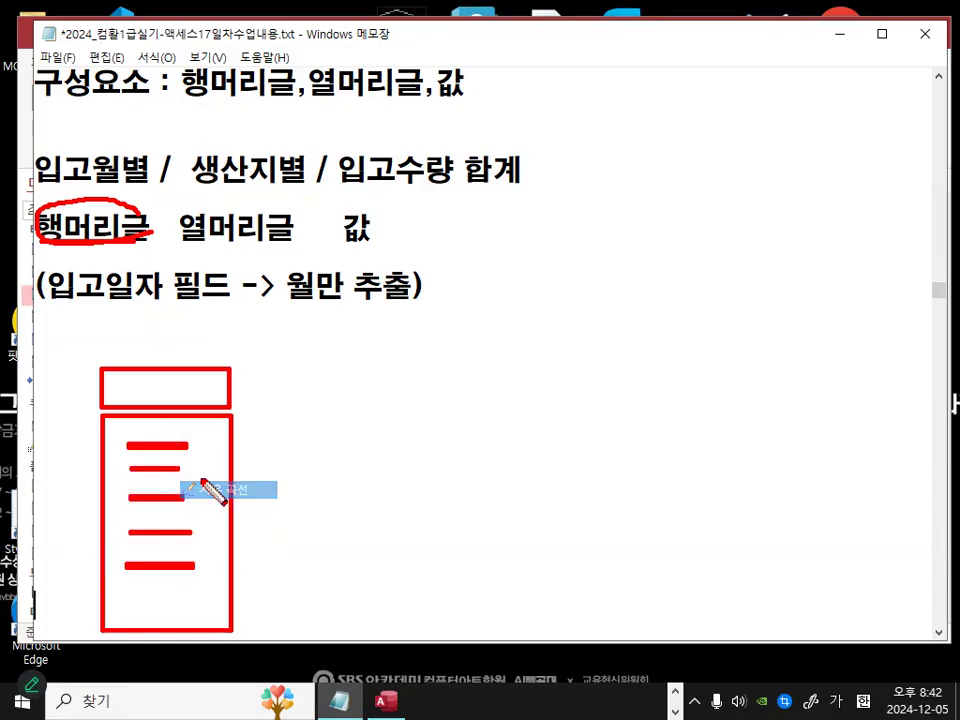
mouse_move(104, 243)
left_mouse_down()
mouse_move(110, 279)
mouse_move(117, 239)
mouse_move(124, 256)
left_mouse_up()
mouse_move(67, 373)
left_mouse_down()
mouse_move(72, 401)
mouse_move(80, 360)
mouse_move(94, 384)
left_mouse_up()
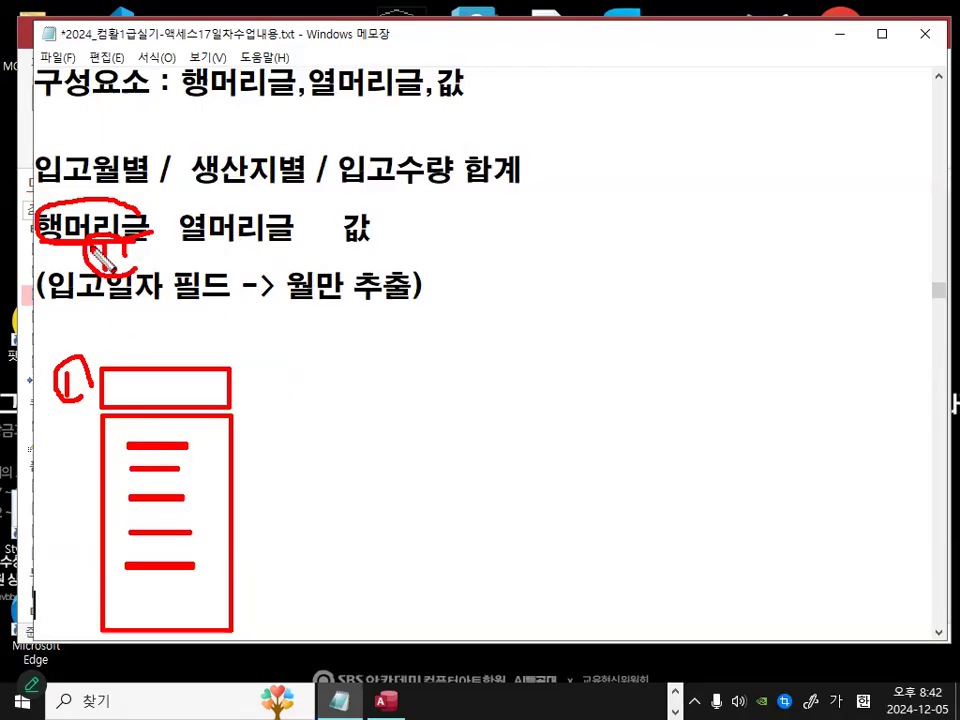
mouse_move(115, 389)
left_mouse_down()
mouse_move(132, 377)
mouse_move(197, 378)
left_mouse_up()
left_click_drag(198, 404, 212, 383)
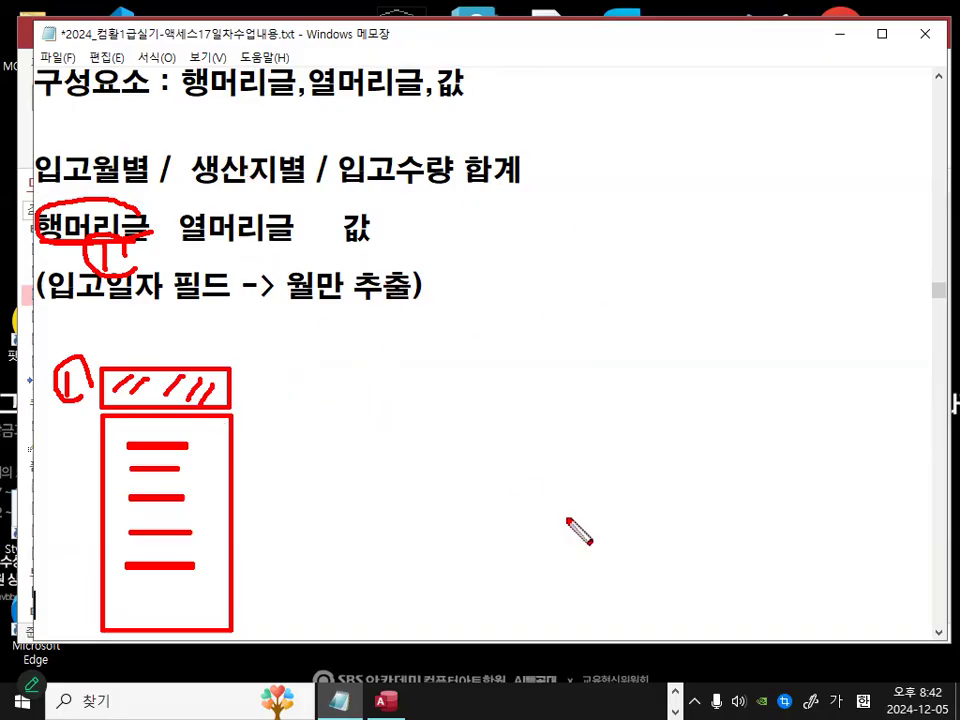
right_click(410, 472)
mouse_move(423, 517)
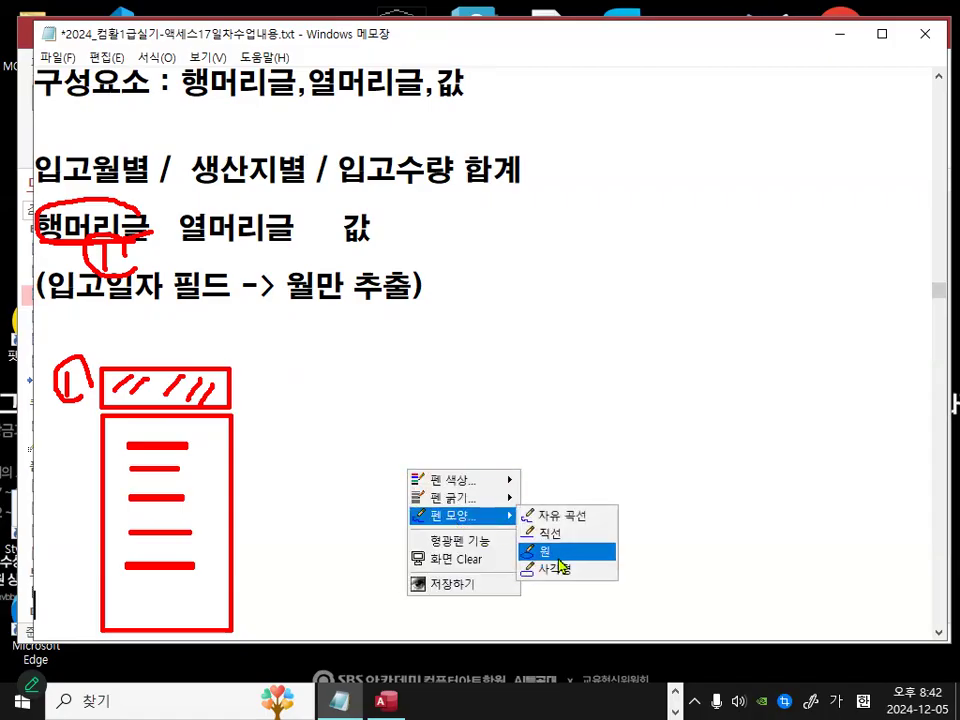
left_click(555, 566)
left_click_drag(259, 363, 692, 408)
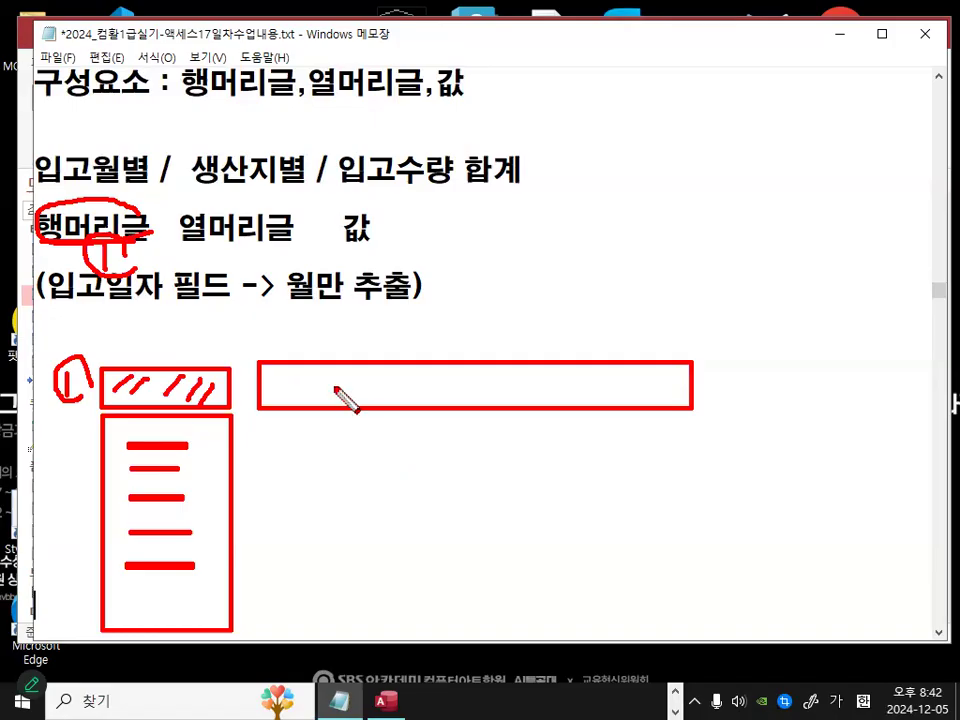
left_click_drag(302, 385, 610, 389)
right_click(479, 464)
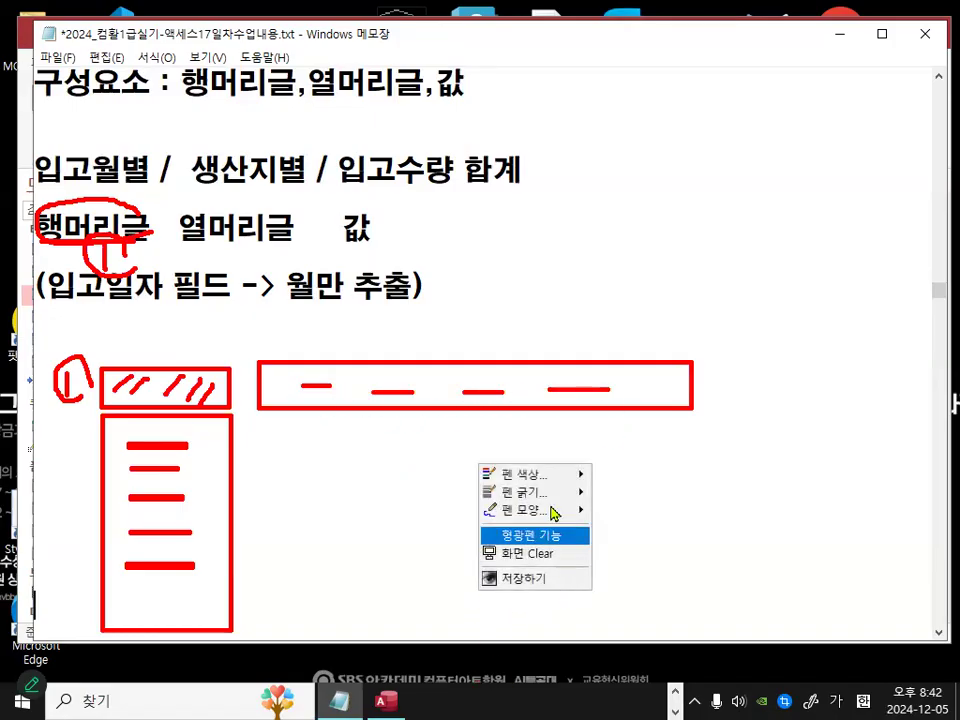
mouse_move(549, 476)
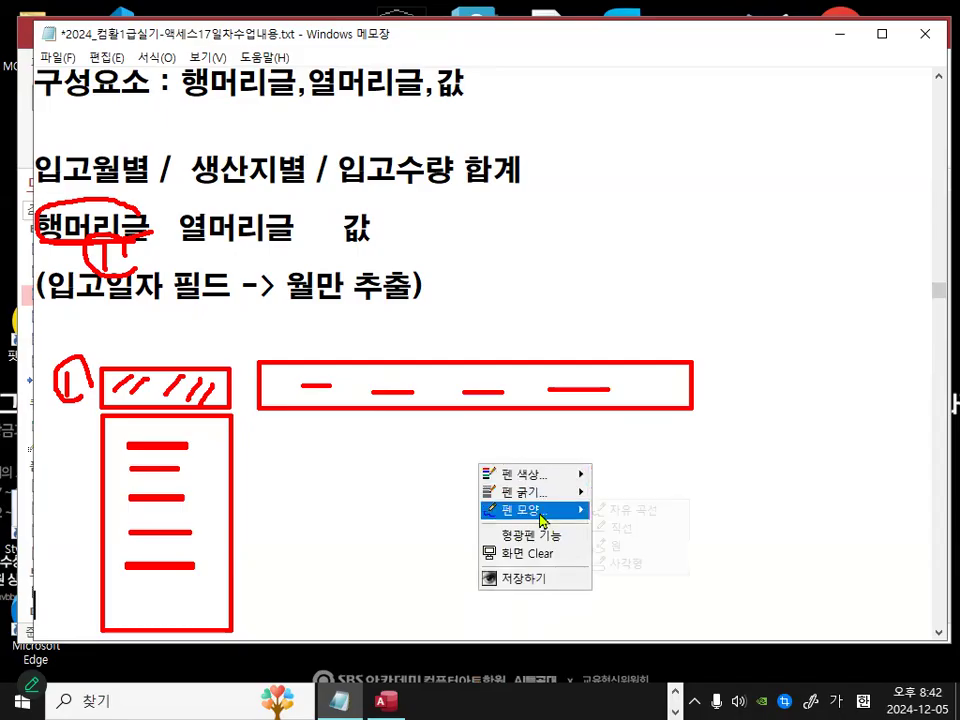
left_click(652, 510)
mouse_move(726, 376)
left_mouse_down()
mouse_move(731, 392)
mouse_move(745, 393)
mouse_move(752, 370)
left_mouse_up()
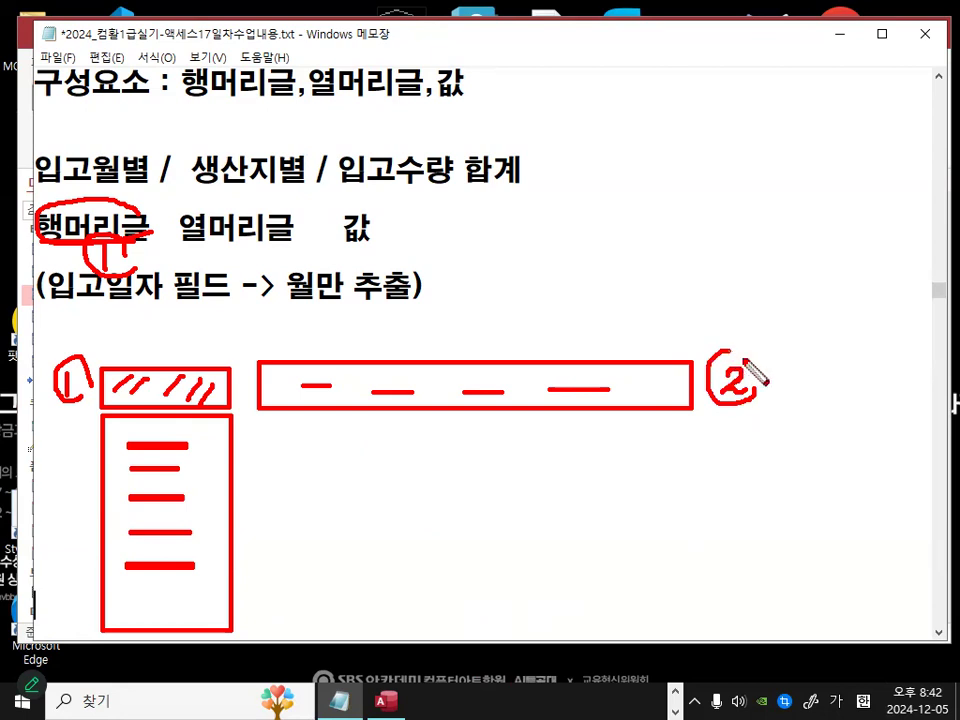
left_click_drag(180, 241, 276, 243)
mouse_move(216, 192)
left_mouse_down()
mouse_move(234, 210)
mouse_move(210, 212)
mouse_move(246, 205)
left_mouse_up()
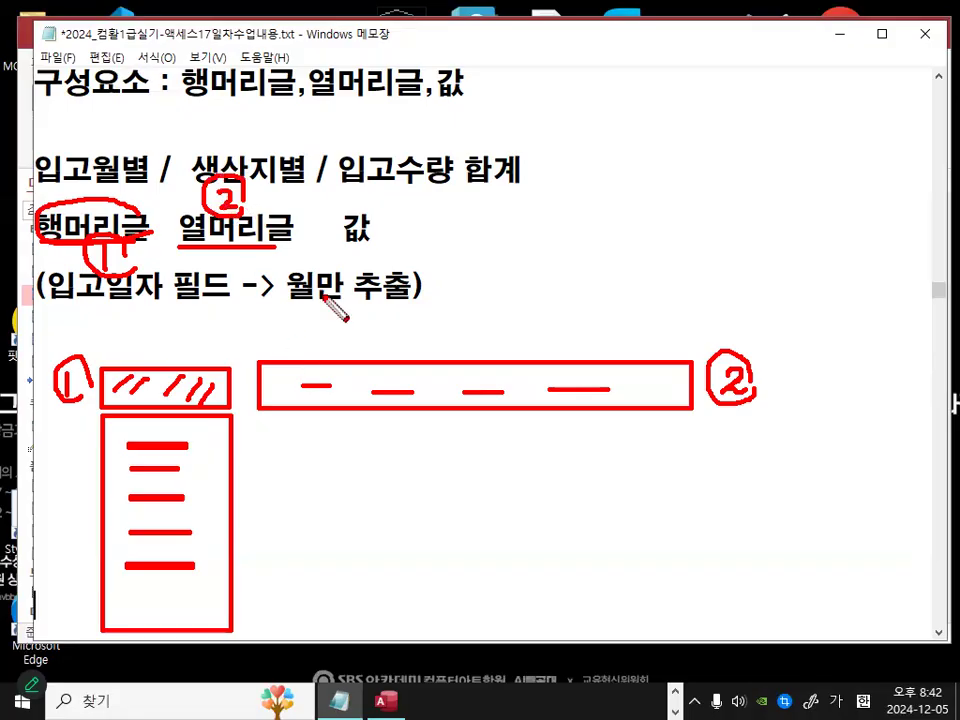
left_click_drag(356, 185, 542, 183)
left_click_drag(369, 242, 350, 208)
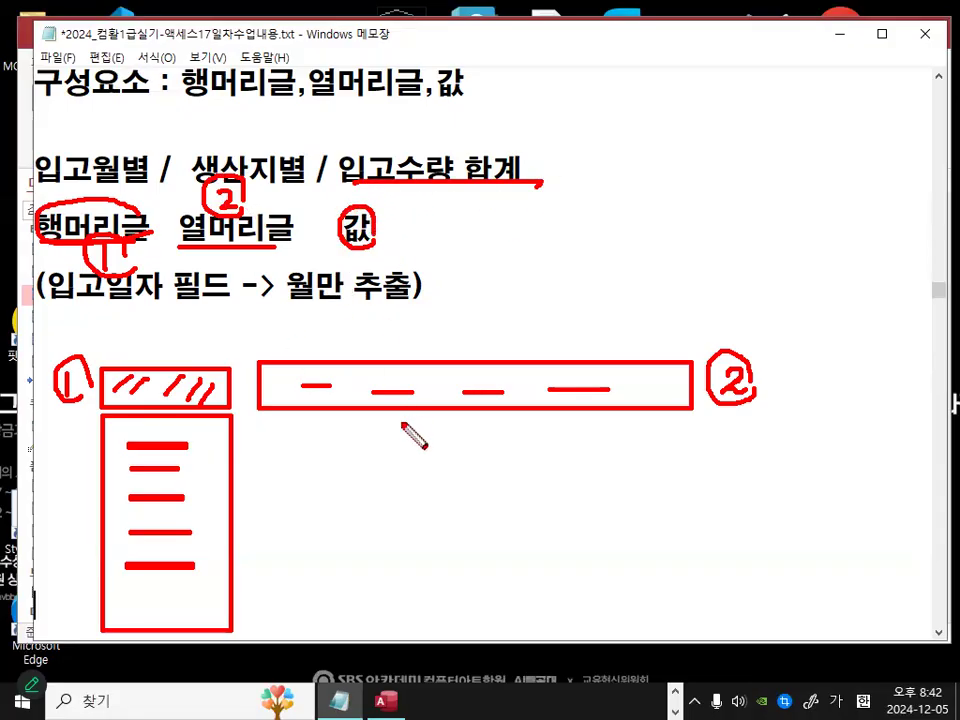
right_click(383, 529)
mouse_move(417, 578)
left_click(530, 626)
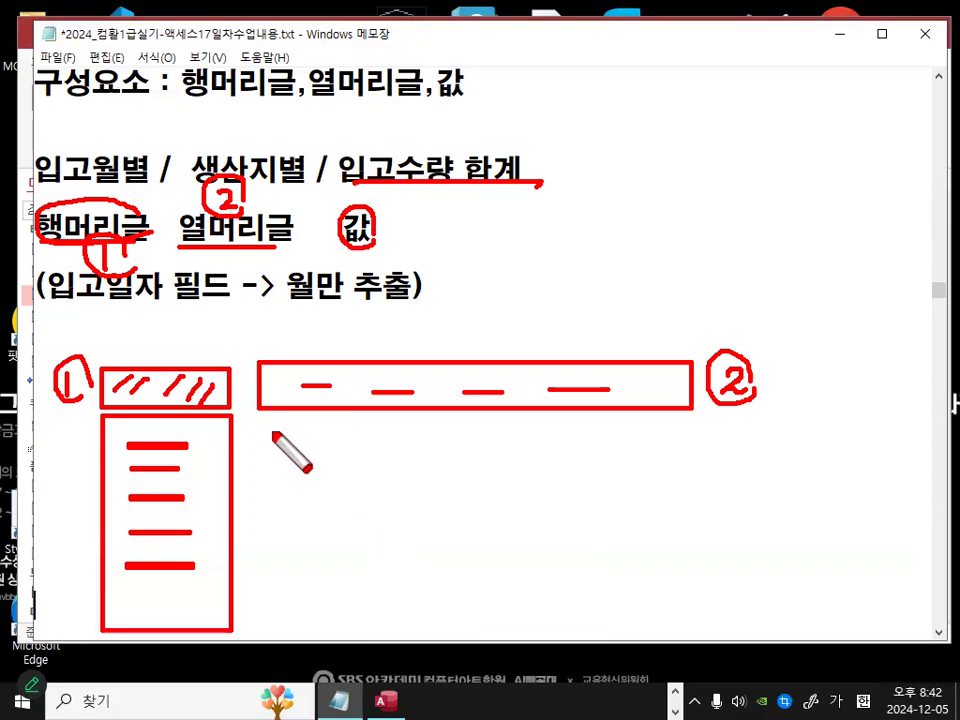
left_click_drag(275, 428, 695, 628)
right_click(513, 524)
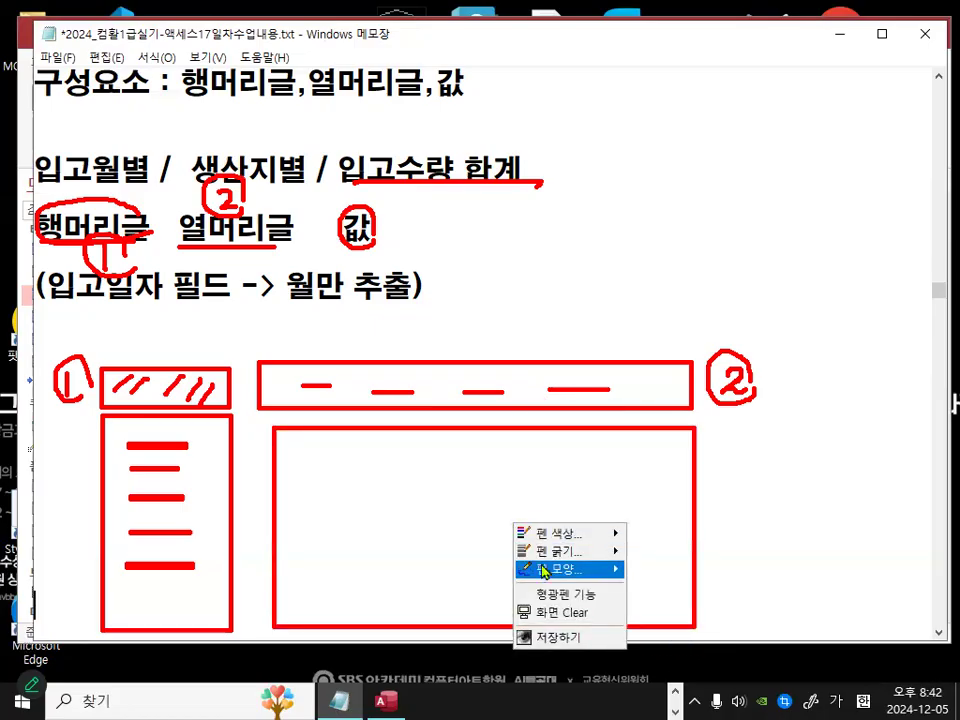
mouse_move(549, 572)
left_click(668, 568)
mouse_move(521, 506)
left_mouse_down()
mouse_move(530, 533)
mouse_move(516, 495)
mouse_move(532, 493)
left_mouse_up()
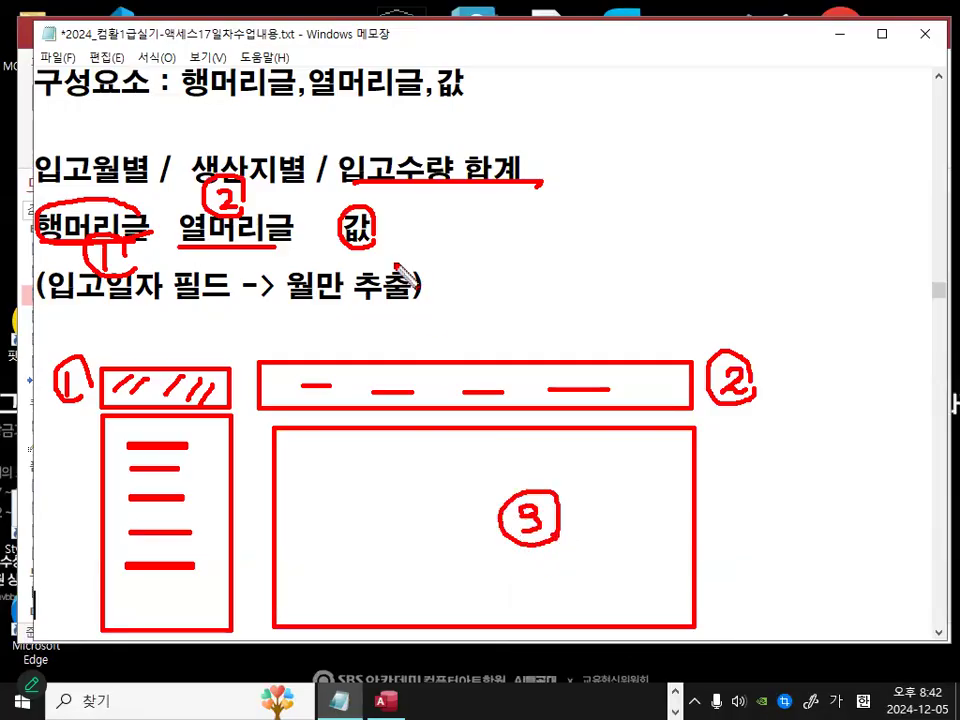
mouse_move(404, 213)
left_mouse_down()
mouse_move(435, 251)
mouse_move(424, 221)
mouse_move(441, 240)
left_mouse_up()
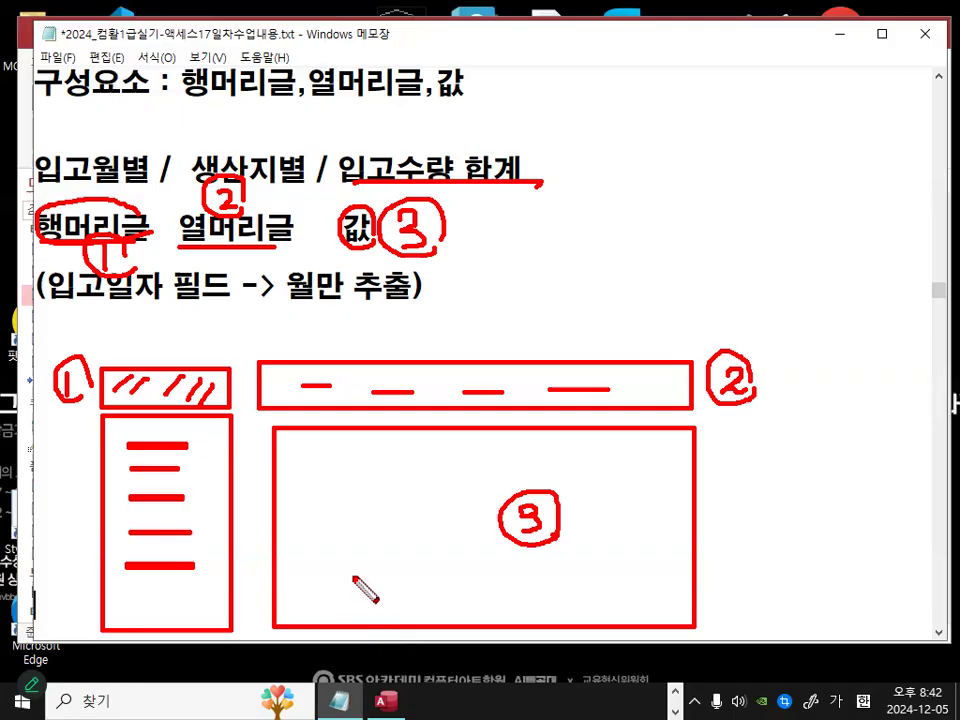
right_click(87, 541)
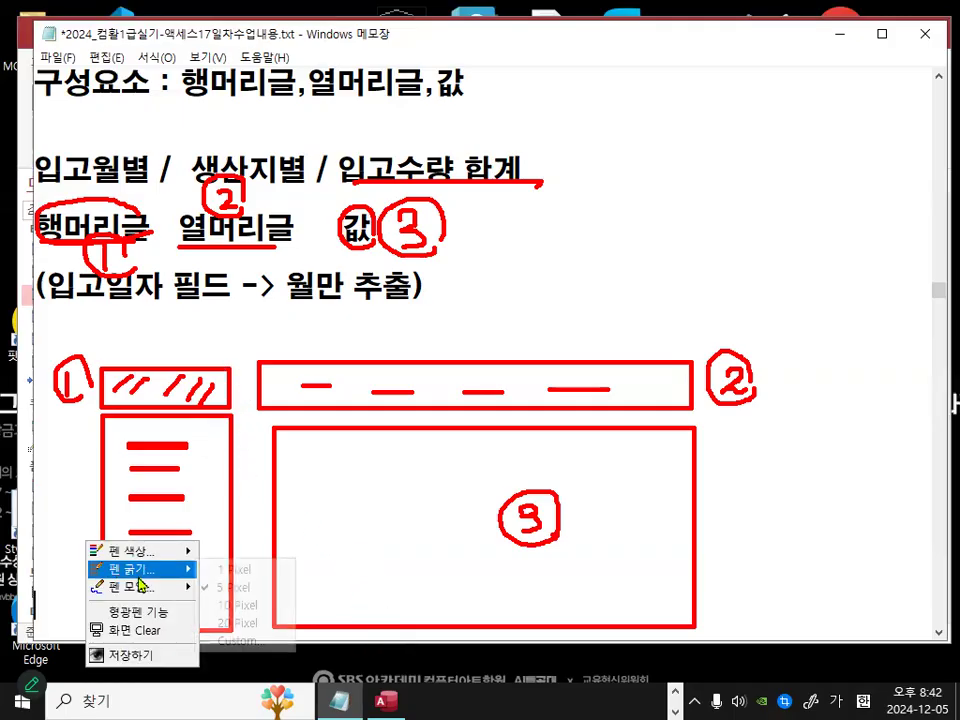
mouse_move(110, 587)
left_click(242, 639)
mouse_move(228, 358)
left_mouse_down()
mouse_move(321, 626)
mouse_move(335, 630)
left_mouse_up()
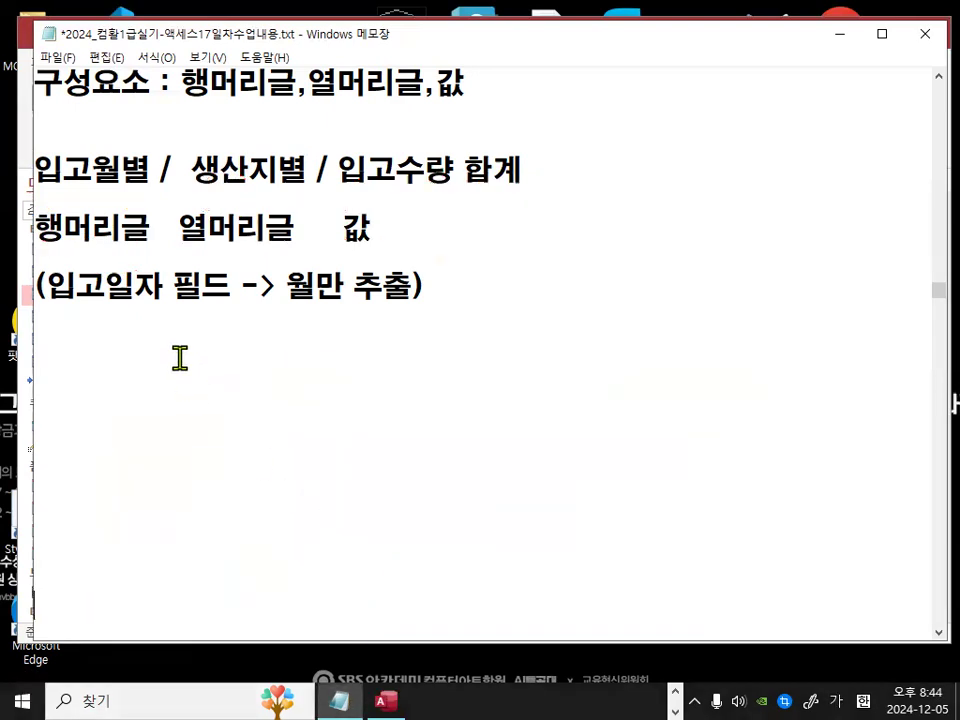
Step: Remove the extra blank lines between the (입고일자 필드 -> 월만 추출) line and the 행머리글 note
key("Delete")
key("Delete")
key("Delete")
key("Delete")
key("Delete")
key("Delete")
key("Delete")
key("Delete")
key("Delete")
key("Delete")
key("Delete")
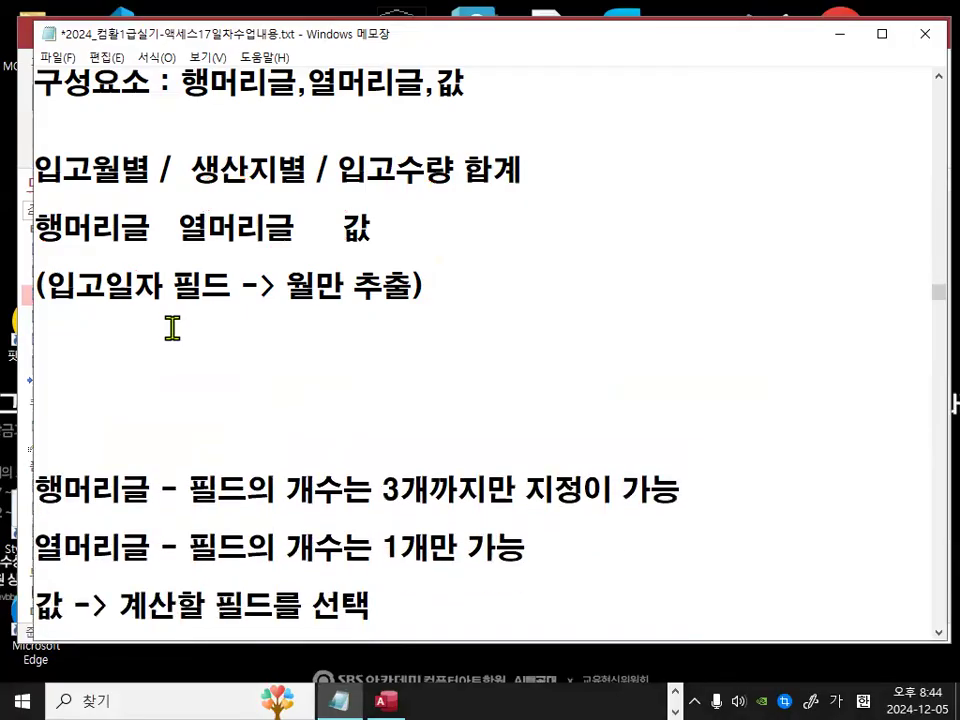
key("Return")
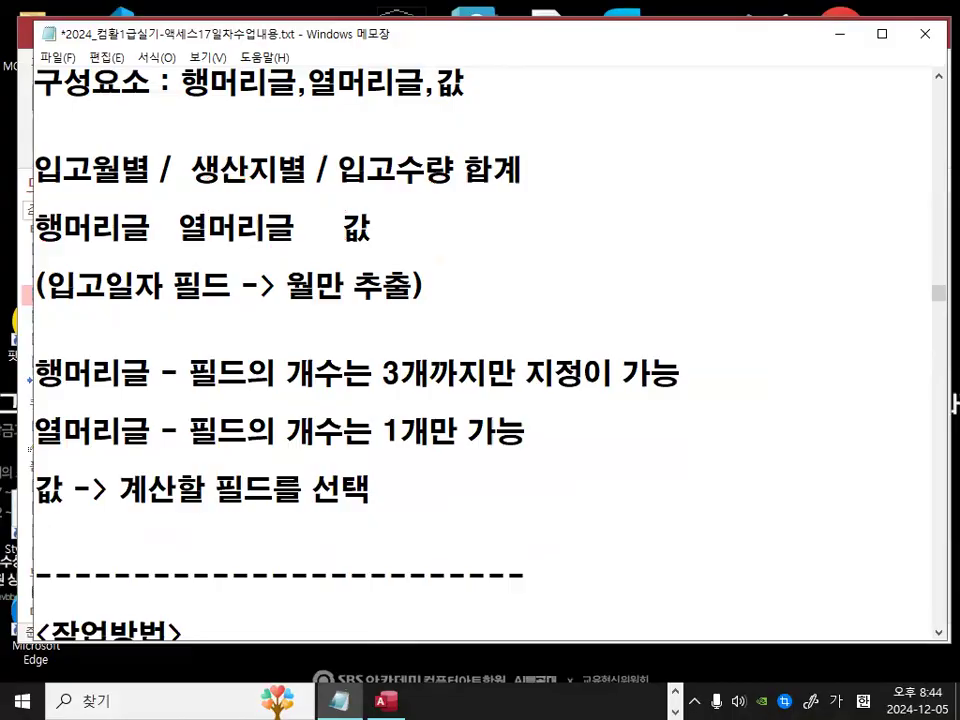
Step: Number the row-header note as 1) and reword it to 행머리글 - 필드를 지정할수 있는 개수는 3개까지만 지정이 가능
type("1")
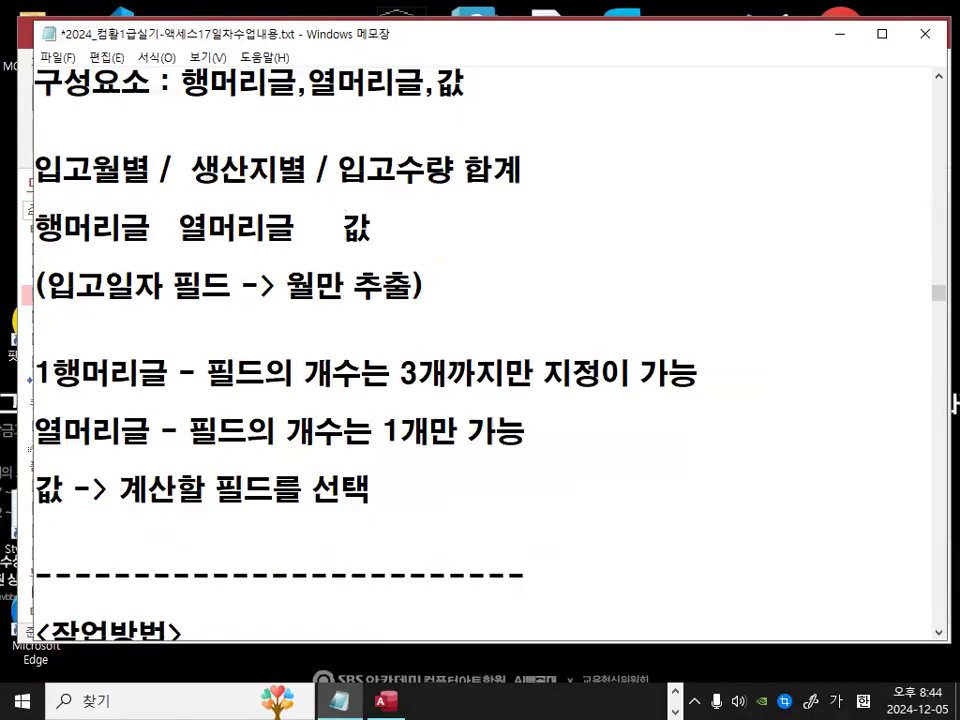
type(") ")
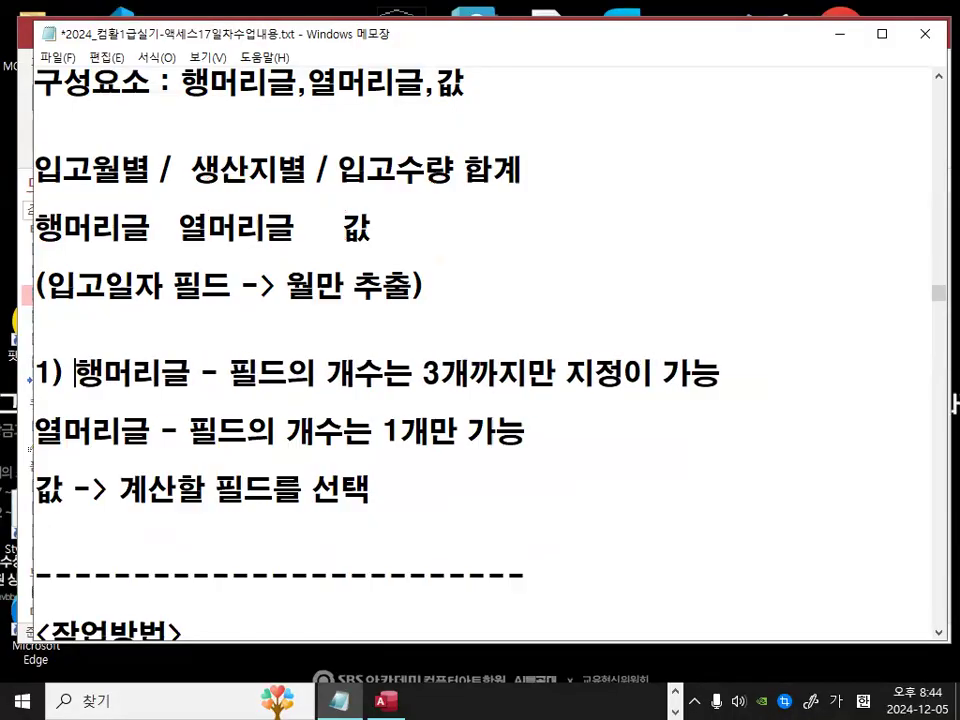
type("ㅌ 선택하")
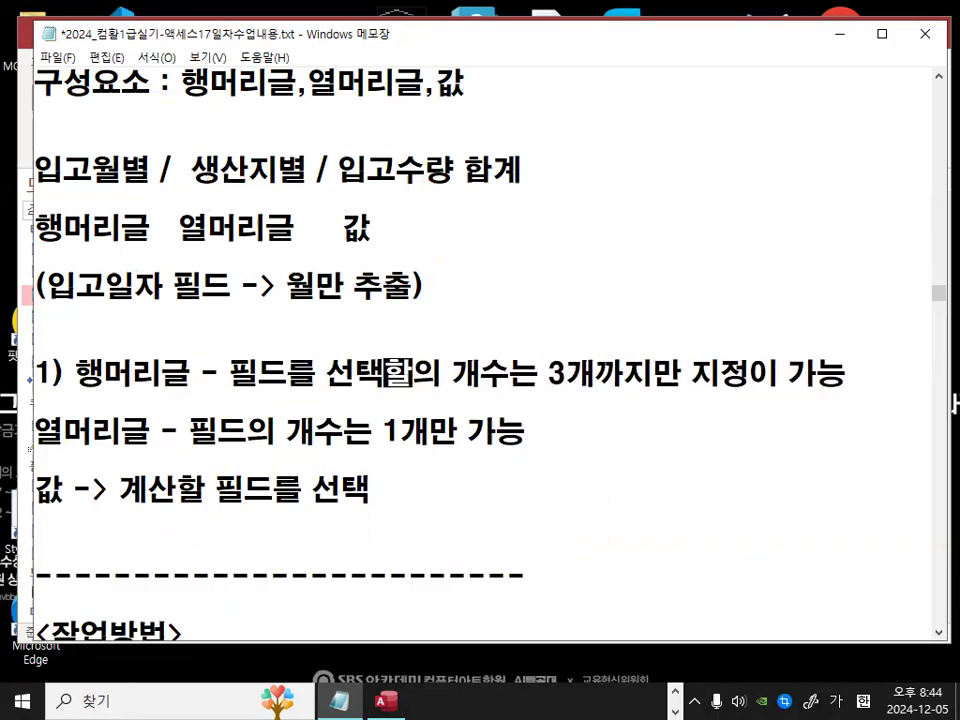
key("BackSpace")
key("BackSpace")
key("BackSpace")
key("BackSpace")
key("BackSpace")
type("ㅈ지정할수 있ㄴ")
type("는")
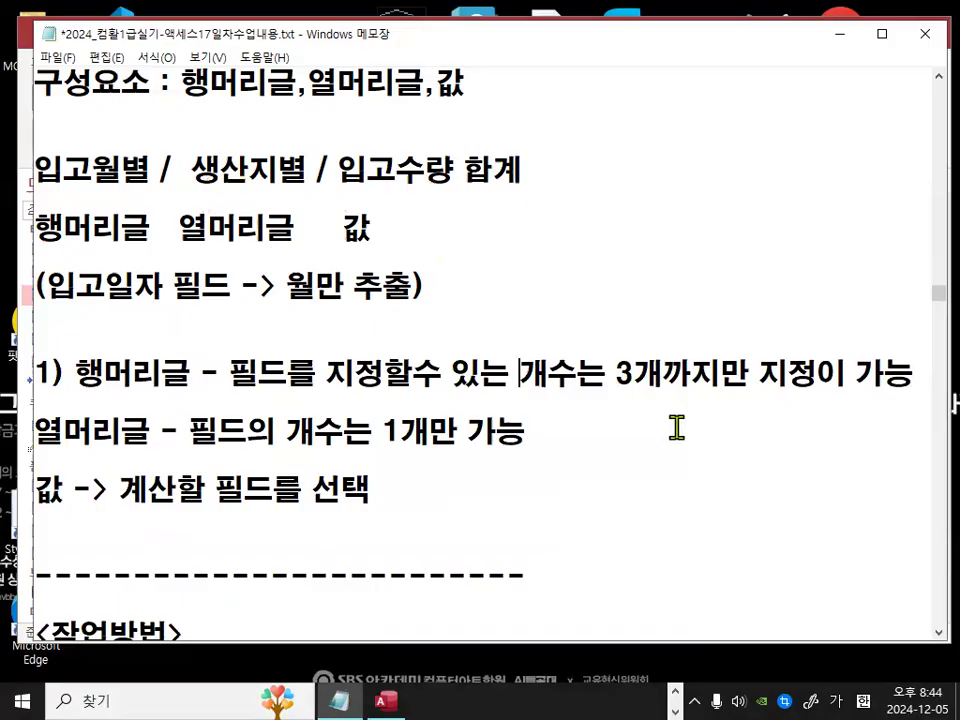
Step: Number the column-header note as 2) and reword it to 열머리글 - 필드를 지정할수 있는 개수는 1개만 가능
left_click(36, 432)
type("2) 열머리글 - 필드")
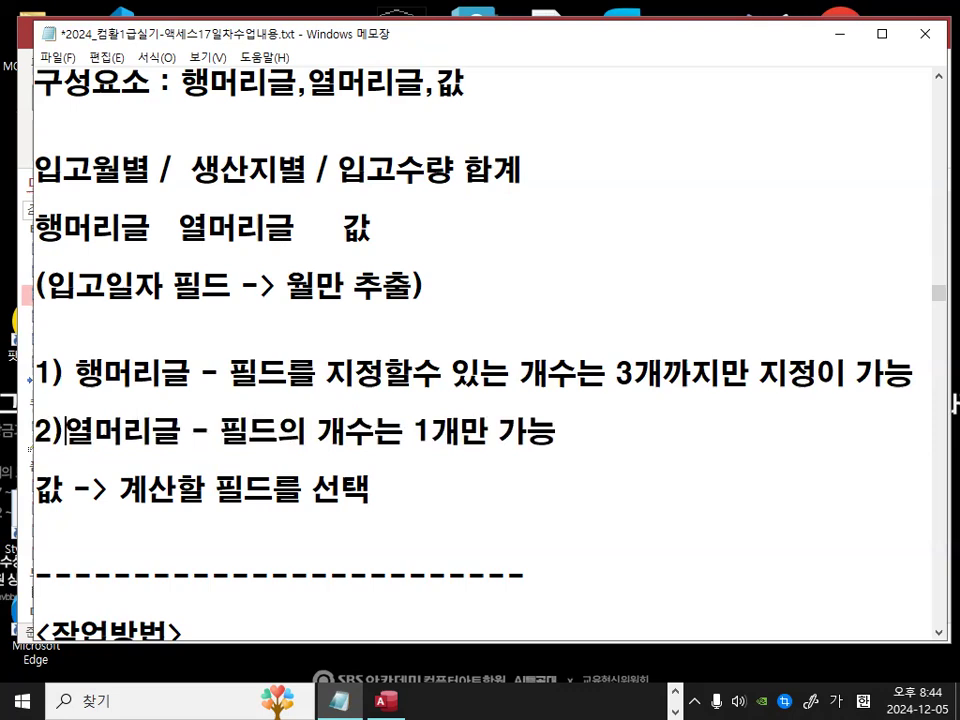
type("를 지정할 수")
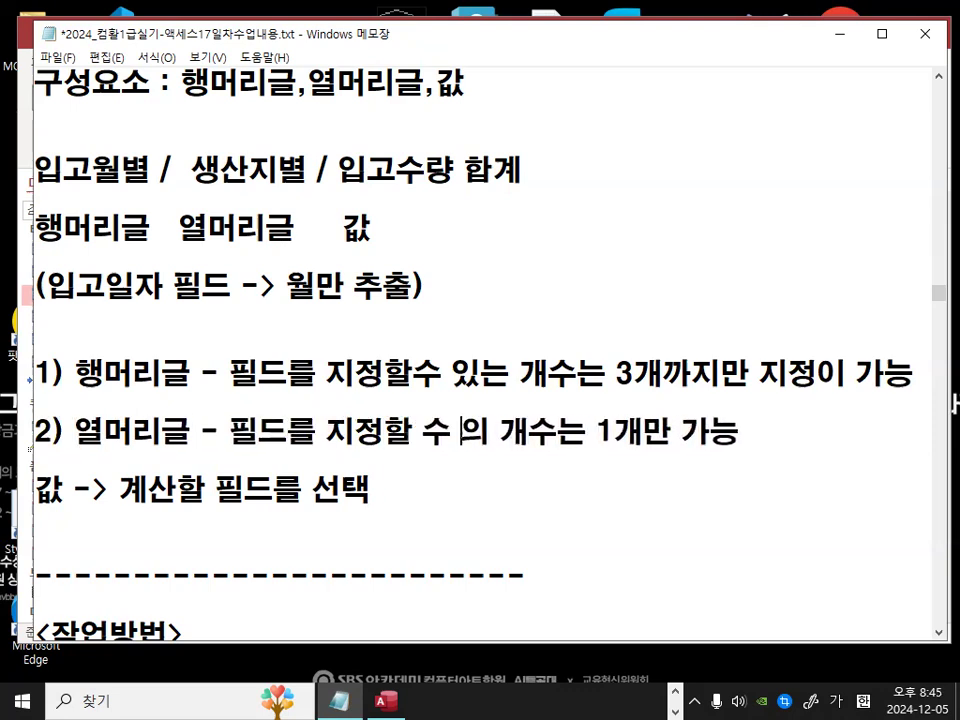
key("BackSpace")
key("BackSpace")
key("BackSpace")
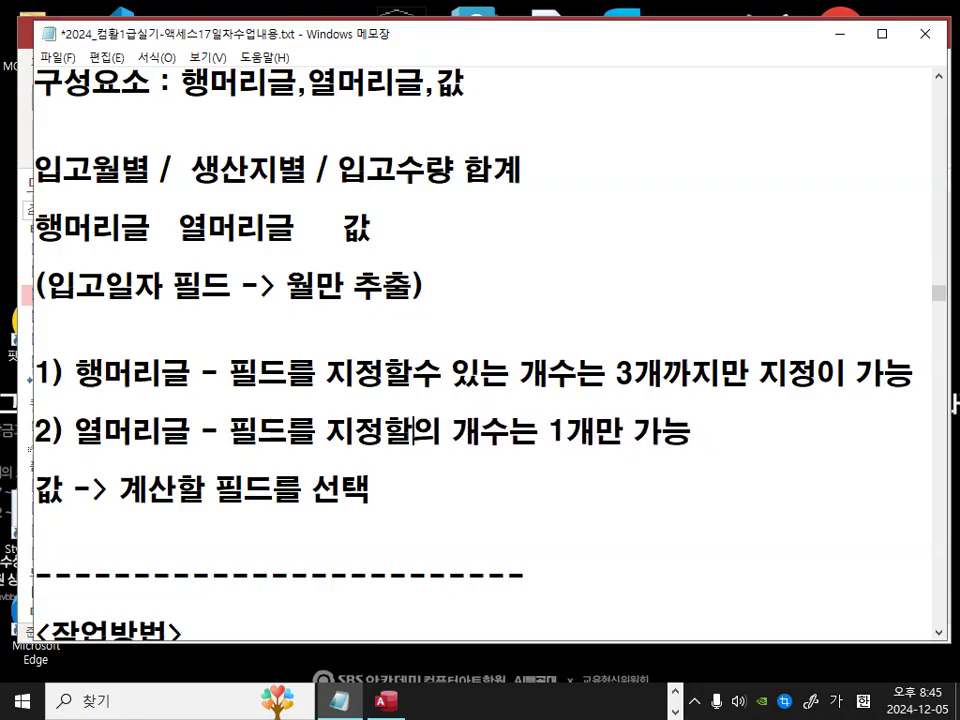
type("수 ㅇ")
type("있는 ㄷ갯")
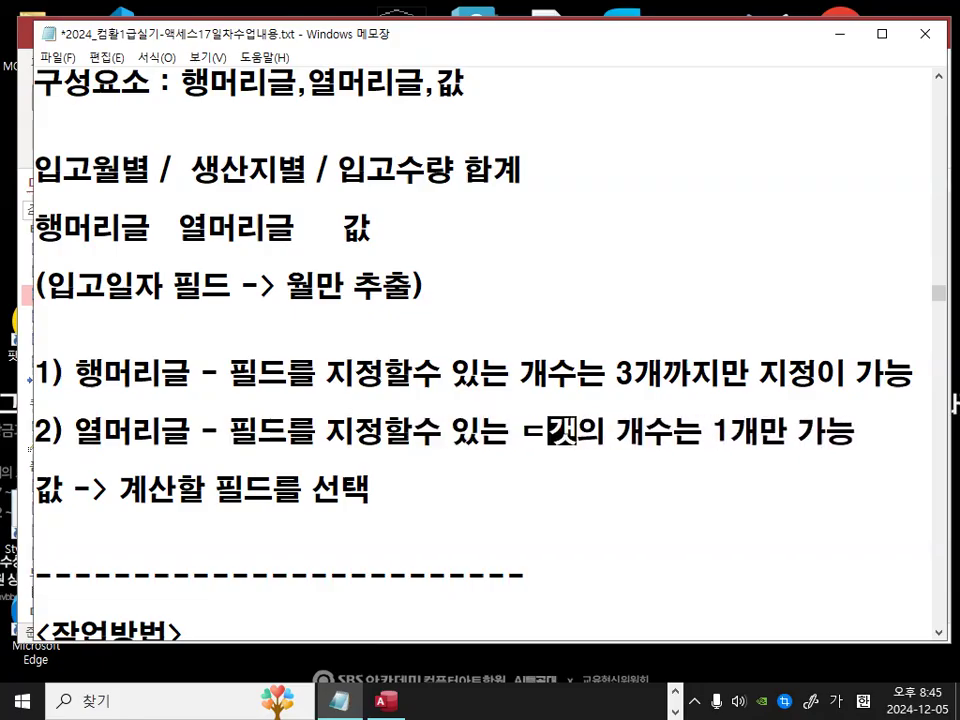
key("BackSpace")
key("BackSpace")
type("가수")
key("BackSpace")
key("BackSpace")
key("Delete")
key("Delete")
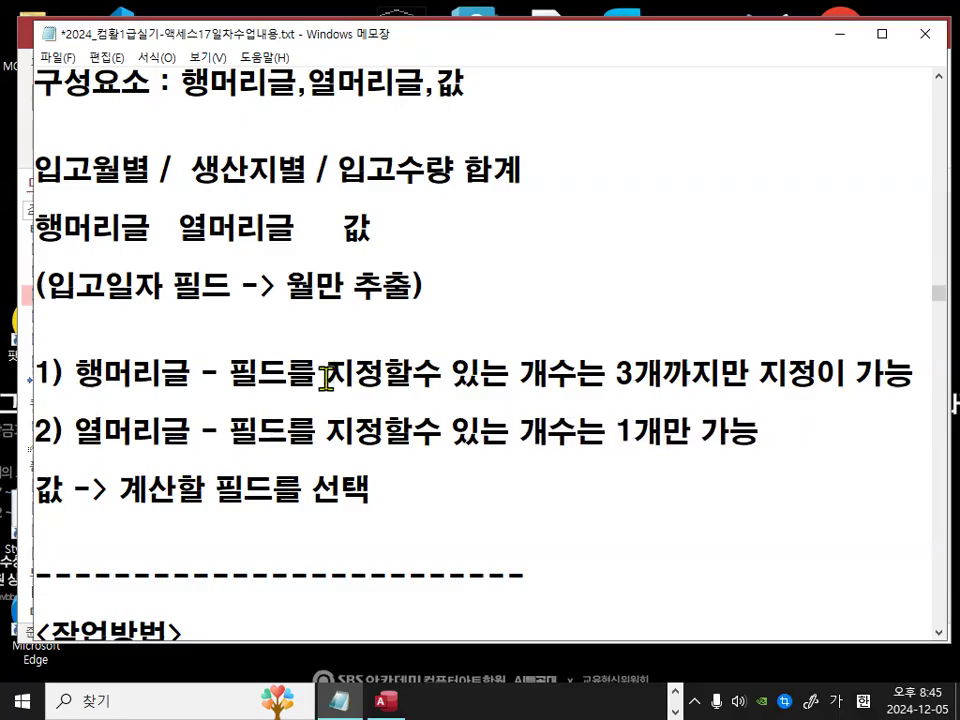
left_click_drag(617, 432, 697, 408)
left_click_drag(614, 373, 720, 373)
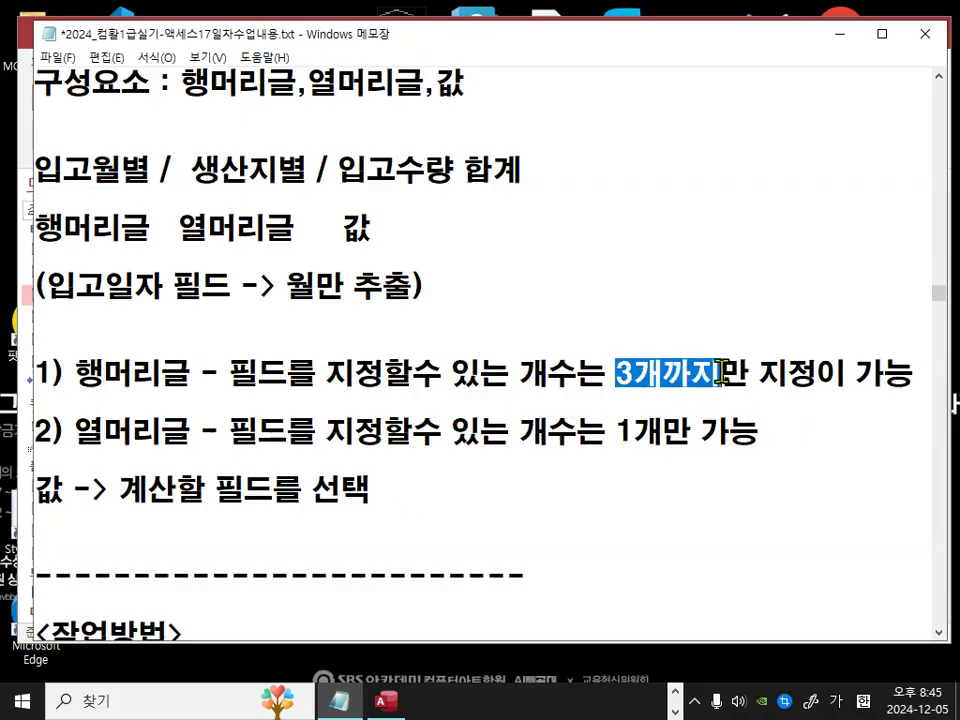
left_click(718, 374)
left_click_drag(77, 373, 133, 374)
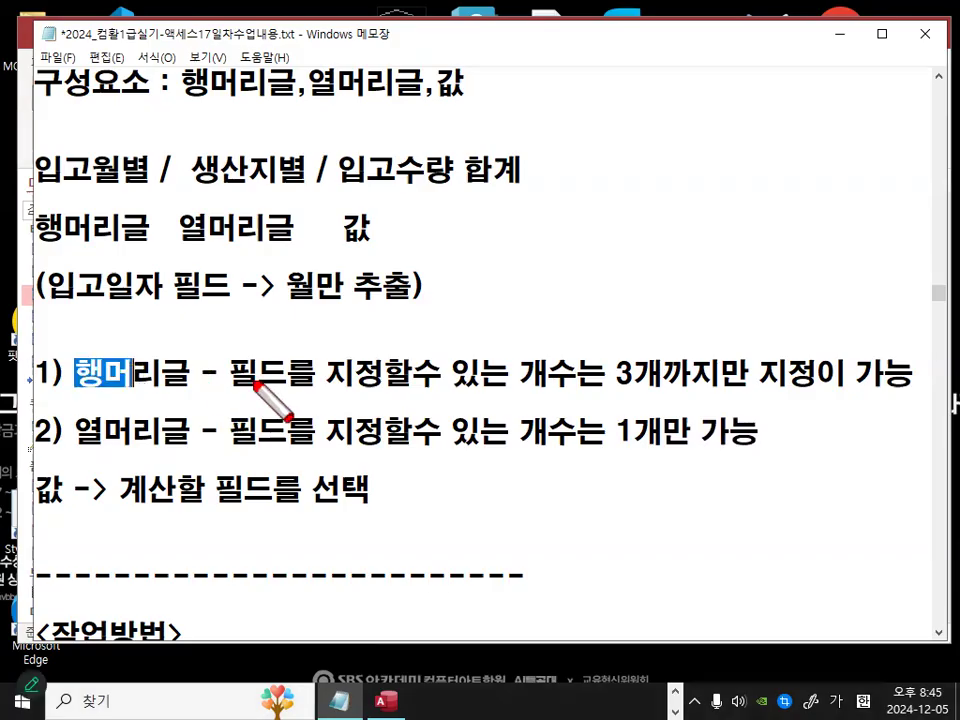
right_click(338, 300)
mouse_move(400, 343)
left_click(493, 396)
left_click_drag(555, 158, 629, 334)
mouse_move(645, 158)
left_mouse_down()
mouse_move(700, 330)
mouse_move(710, 331)
left_mouse_up()
left_click_drag(729, 154, 802, 343)
mouse_move(547, 129)
left_mouse_down()
mouse_move(621, 154)
mouse_move(756, 140)
mouse_move(800, 150)
left_mouse_up()
mouse_move(617, 392)
left_mouse_down()
mouse_move(700, 393)
mouse_move(700, 401)
left_mouse_up()
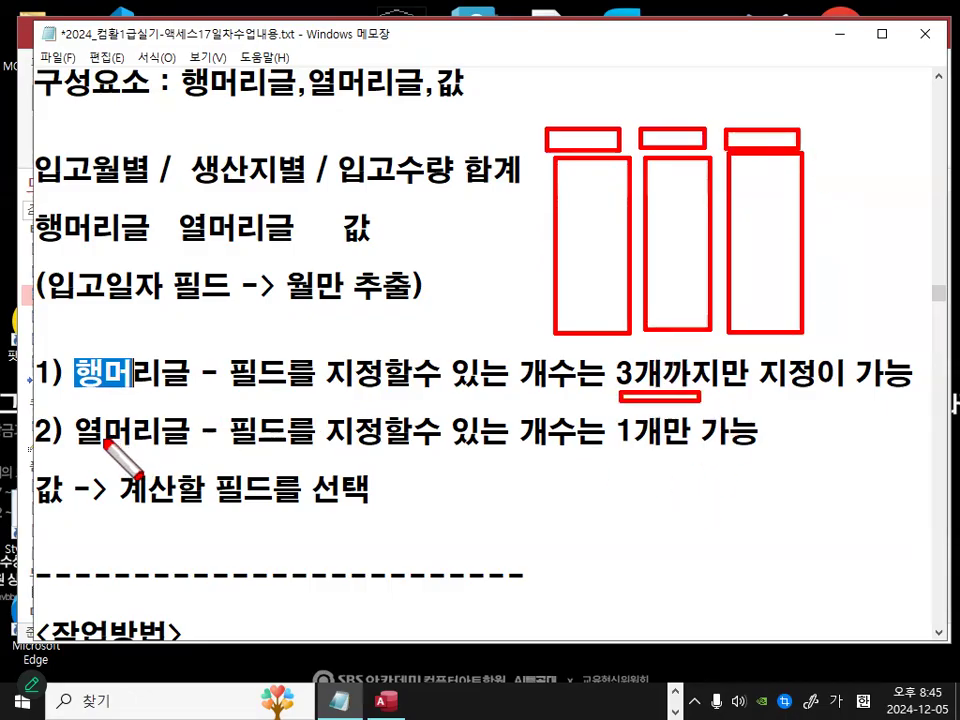
left_click_drag(813, 136, 916, 152)
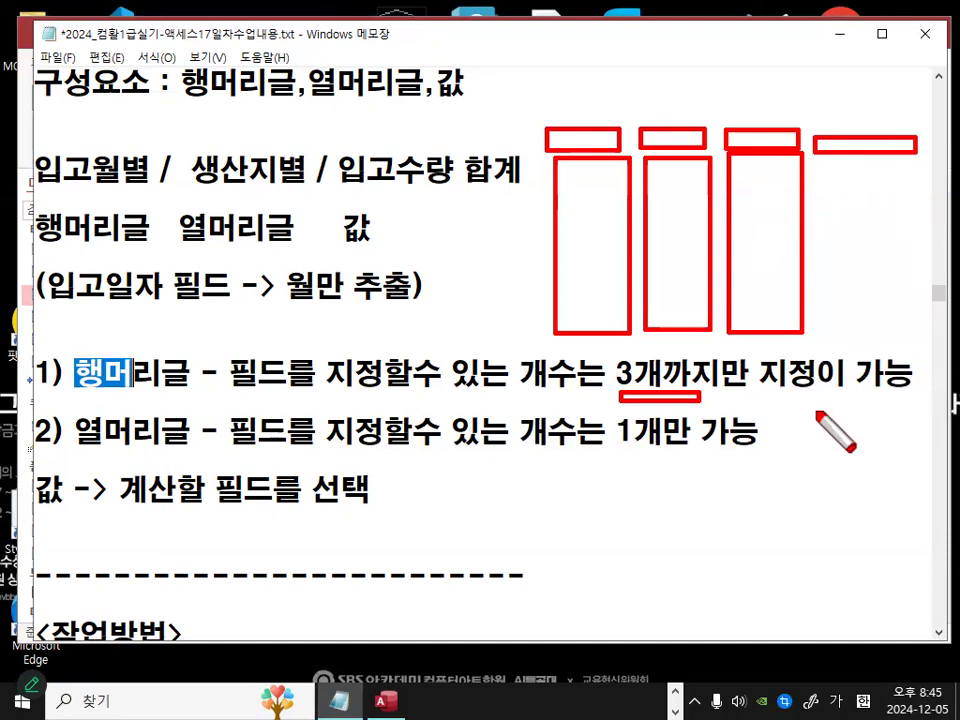
key("Escape")
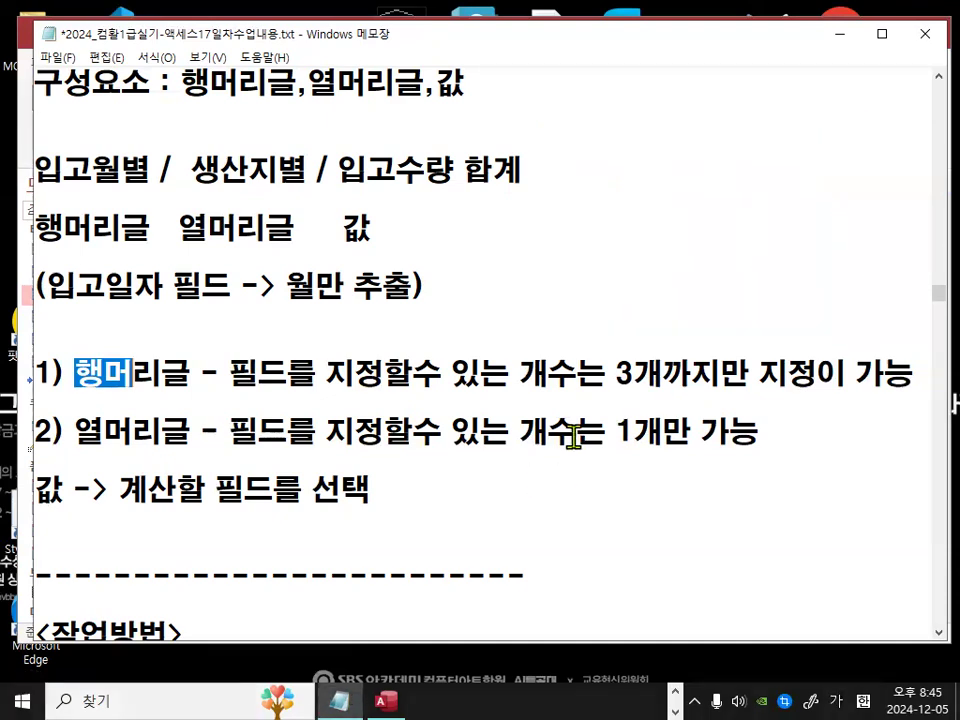
Step: Change the column-header note's ending to 1개만 지정이 가능 and number the value note as 3) 값 - 계산할 필드를 선택
left_click(616, 429)
left_click_drag(616, 429, 733, 443)
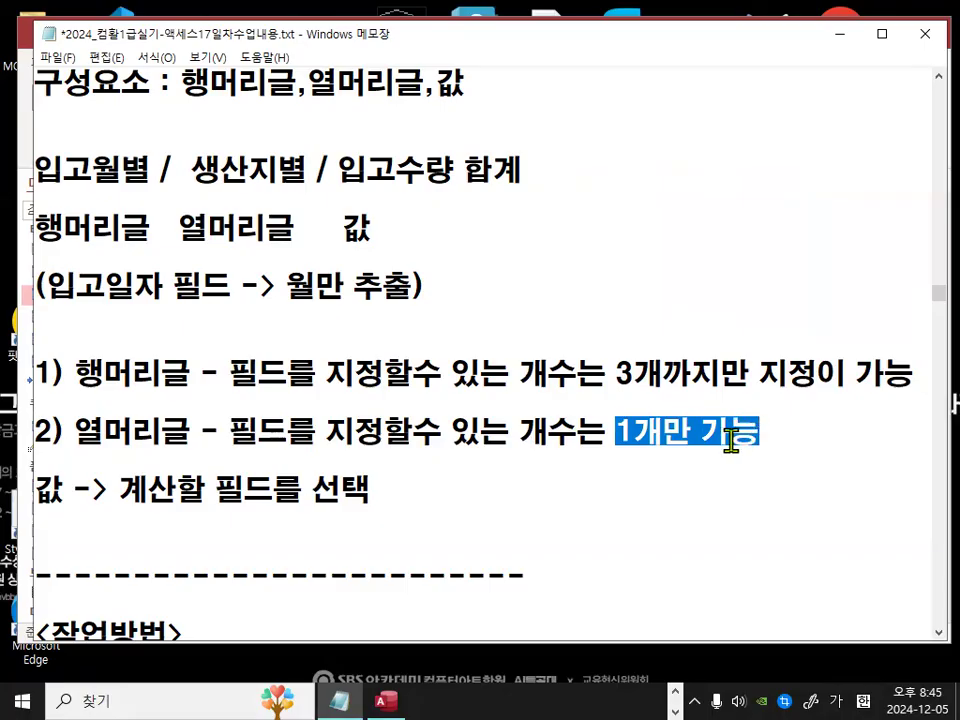
left_click(735, 438)
type("지정이 가능 ")
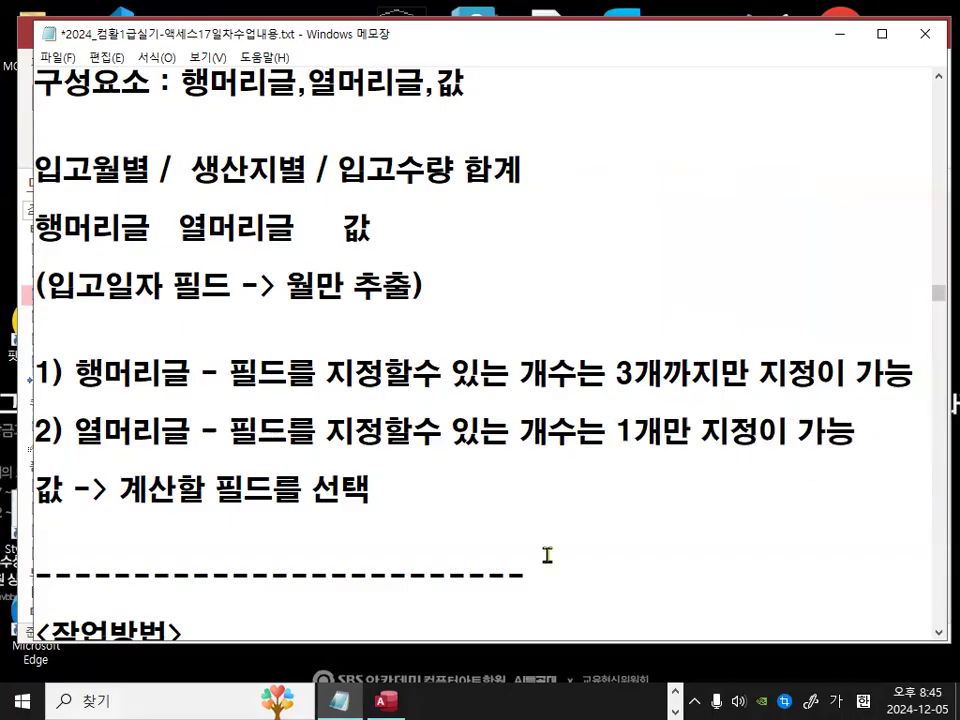
type("3)")
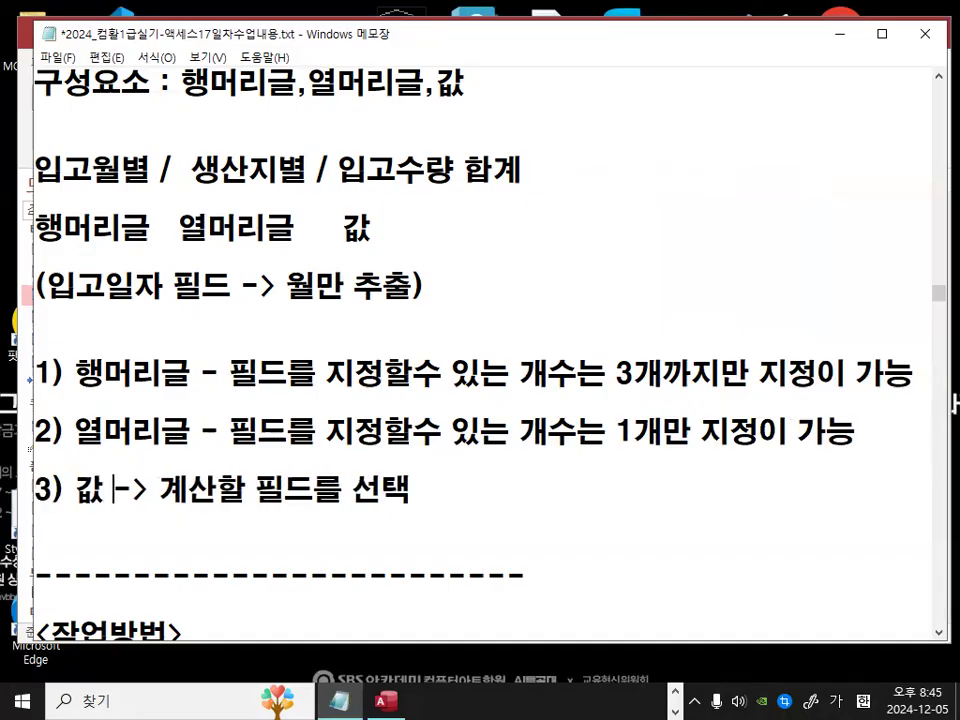
key("Delete")
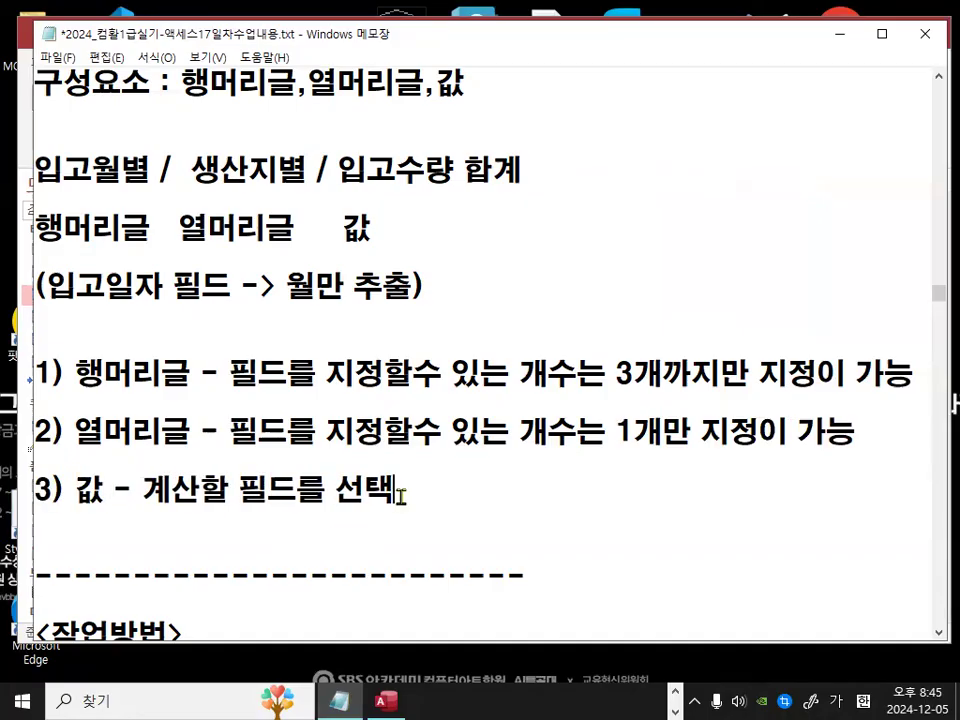
Step: Review the crosstab component notes and the 작업방법 notes comparing the query wizard with query design
mouse_move(100, 466)
left_mouse_down()
mouse_move(103, 489)
mouse_move(298, 502)
left_mouse_up()
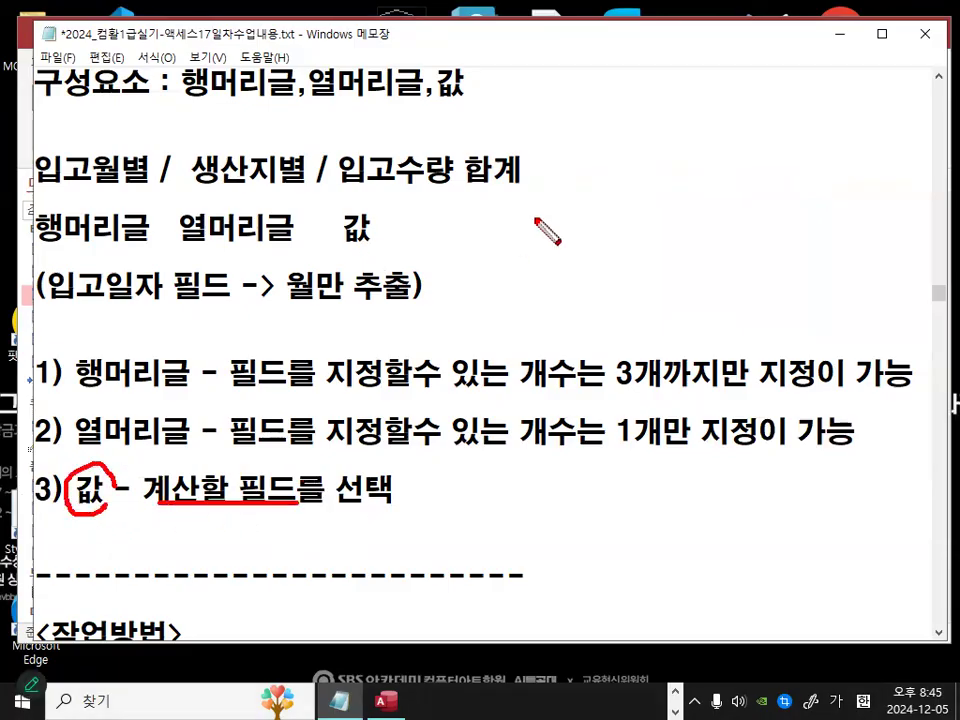
left_click_drag(340, 188, 544, 189)
mouse_move(456, 173)
left_mouse_down()
mouse_move(453, 183)
mouse_move(437, 168)
left_mouse_up()
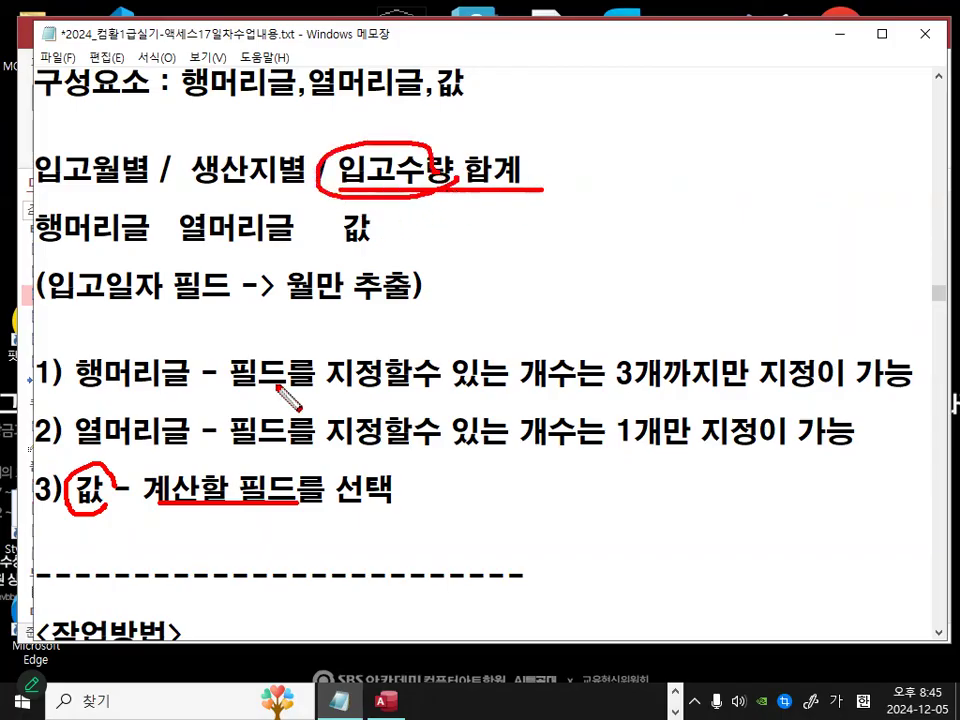
key("Escape")
scroll(168, 287, "up", 1)
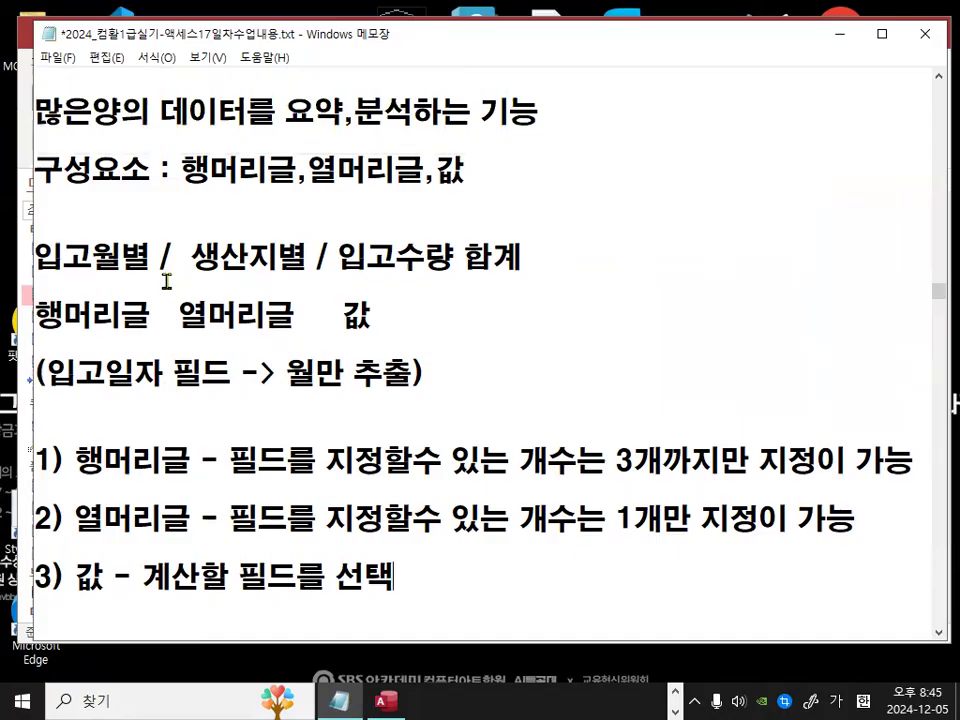
scroll(167, 281, "down", 5)
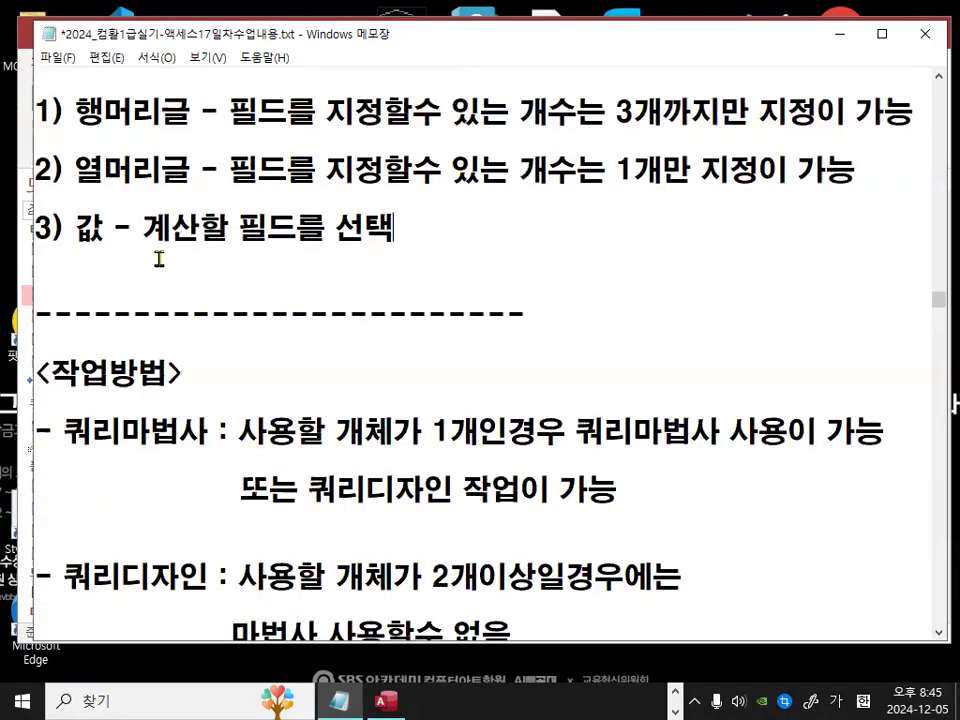
left_click_drag(66, 342, 209, 344)
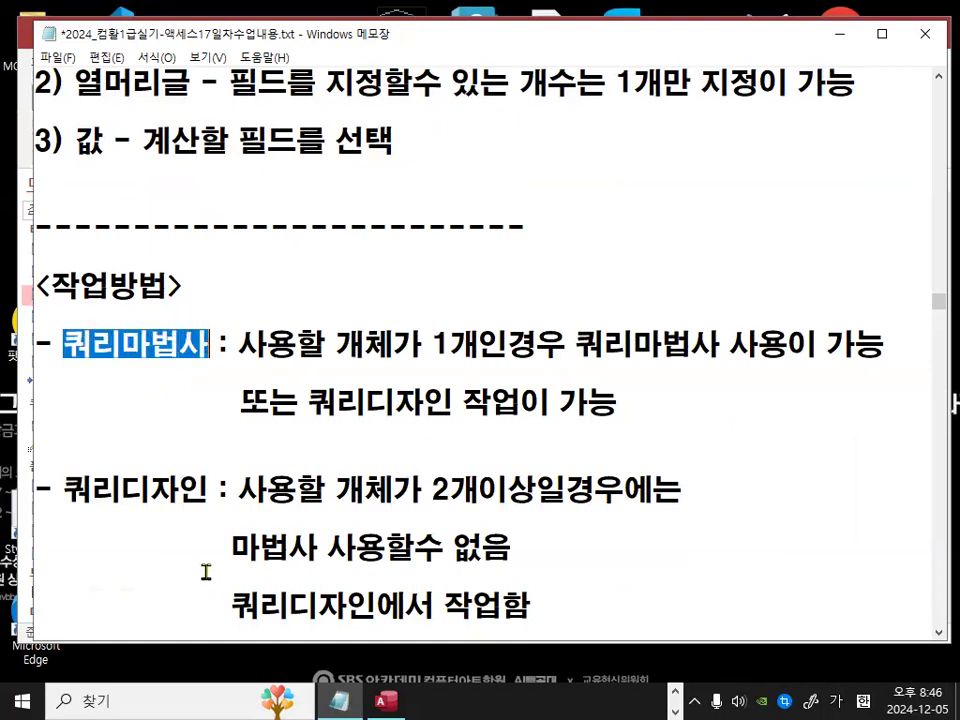
left_click_drag(64, 490, 228, 490)
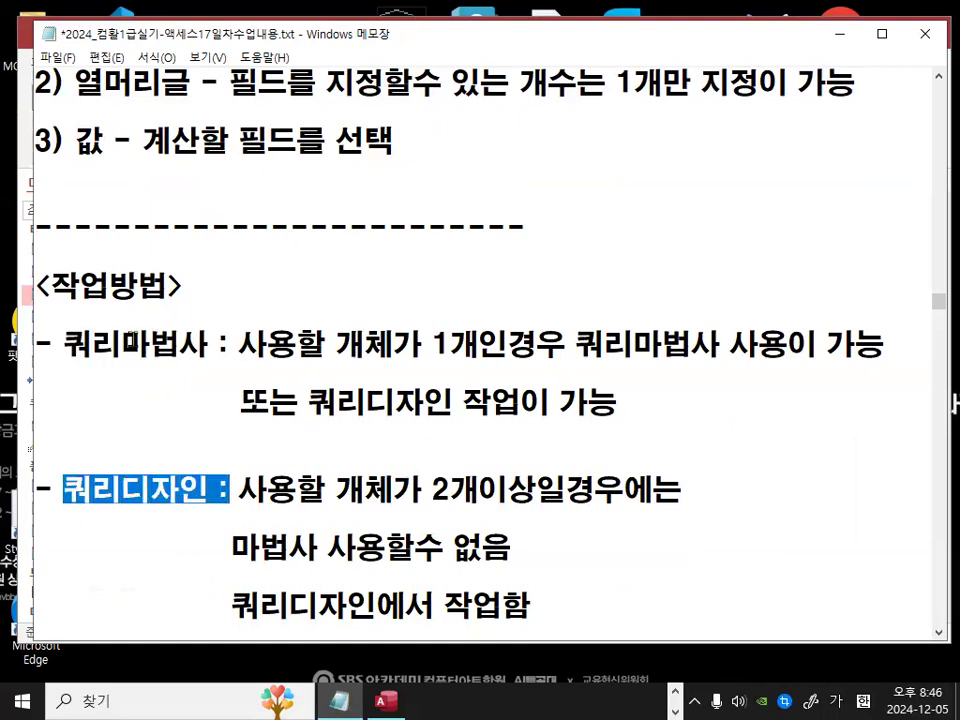
left_click_drag(66, 343, 180, 343)
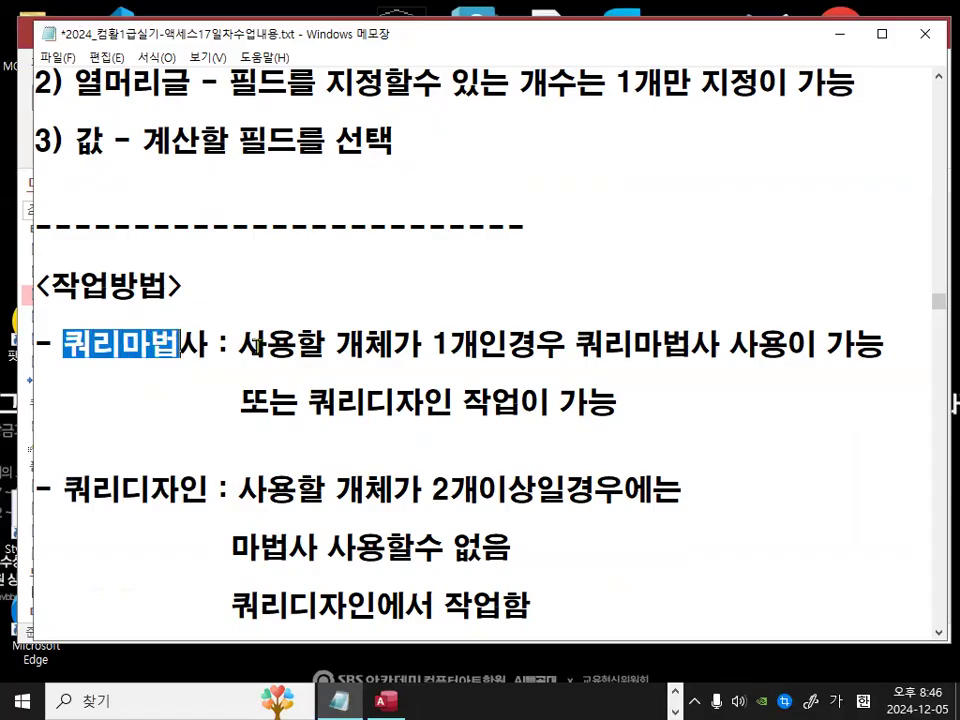
left_click_drag(435, 345, 548, 347)
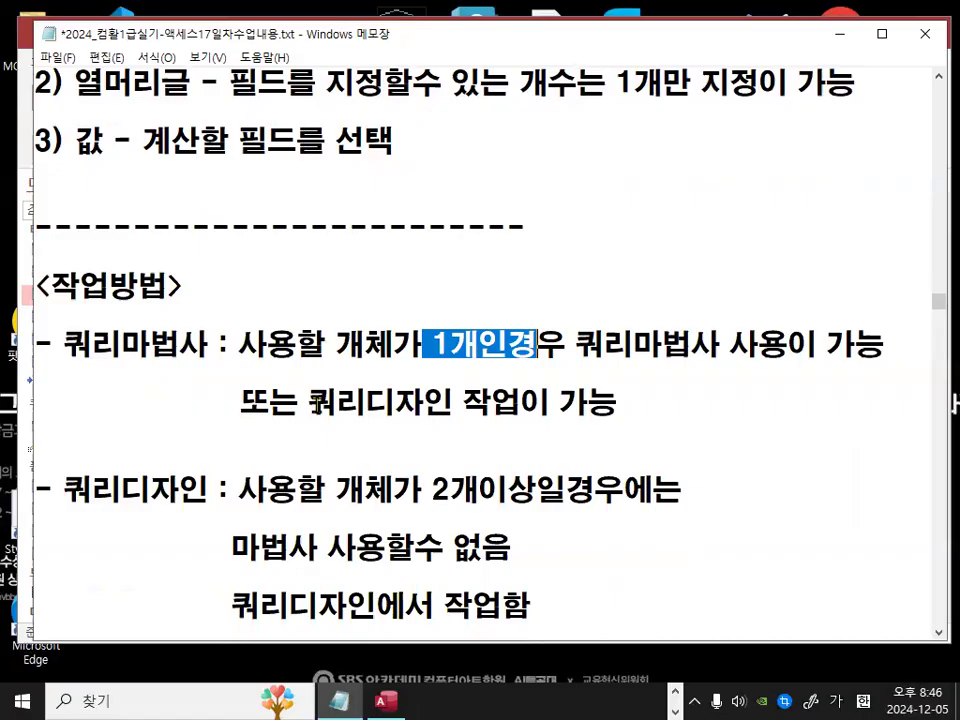
left_click_drag(307, 403, 465, 402)
left_click_drag(441, 355, 476, 345)
left_click_drag(426, 484, 538, 489)
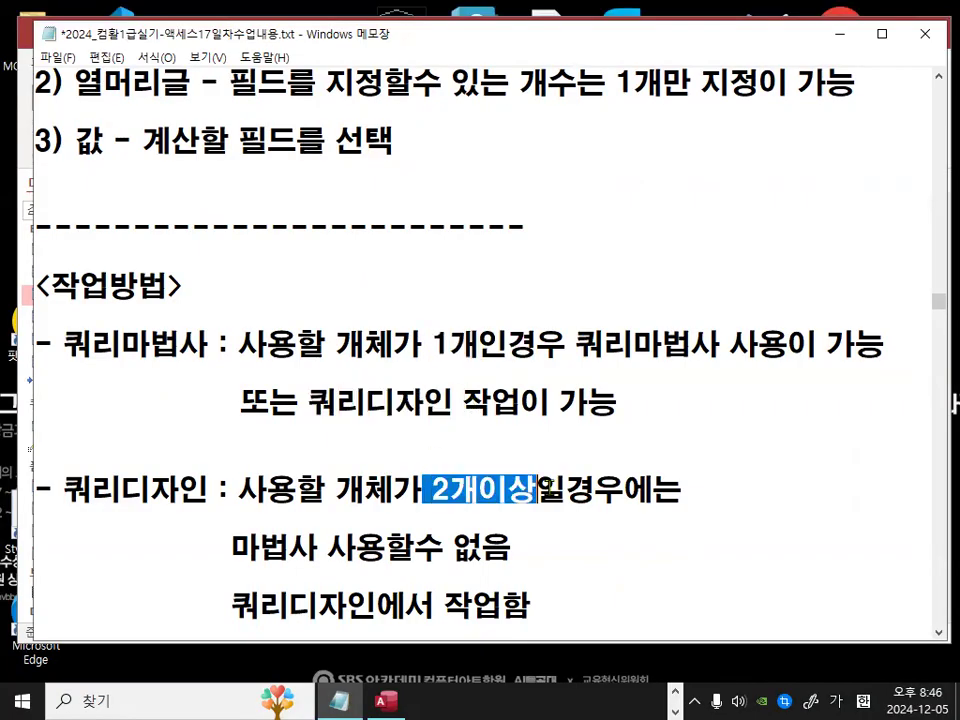
left_click(493, 376)
key("ctrl+2")
left_click_drag(313, 416, 447, 418)
mouse_move(440, 360)
left_mouse_down()
mouse_move(467, 306)
mouse_move(510, 366)
left_mouse_up()
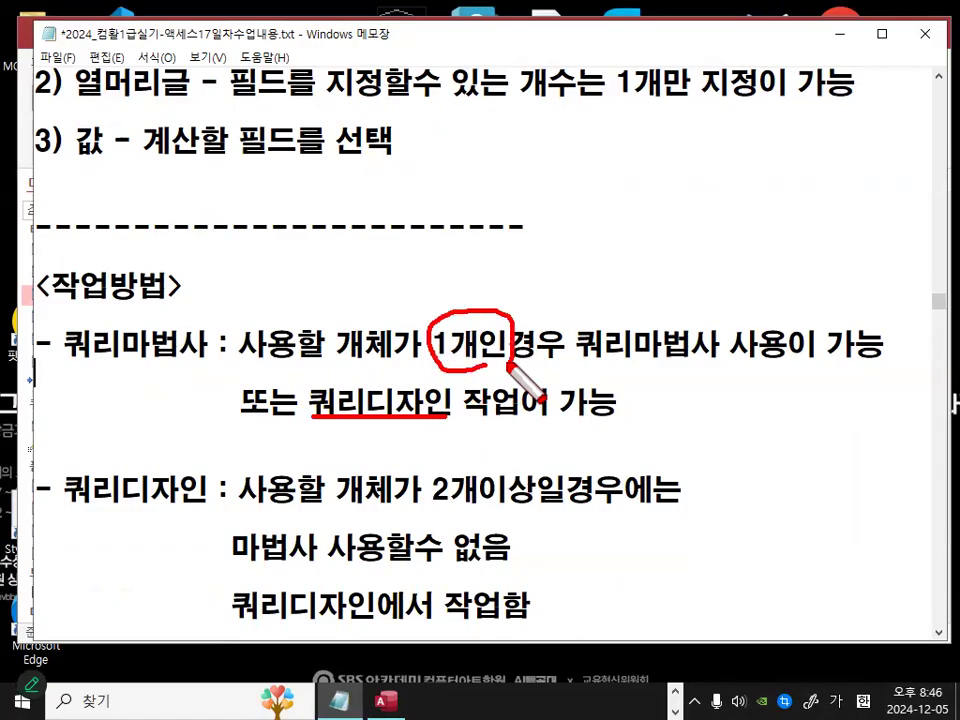
left_click_drag(617, 318, 665, 265)
mouse_move(697, 393)
left_mouse_down()
mouse_move(731, 411)
mouse_move(690, 492)
left_mouse_up()
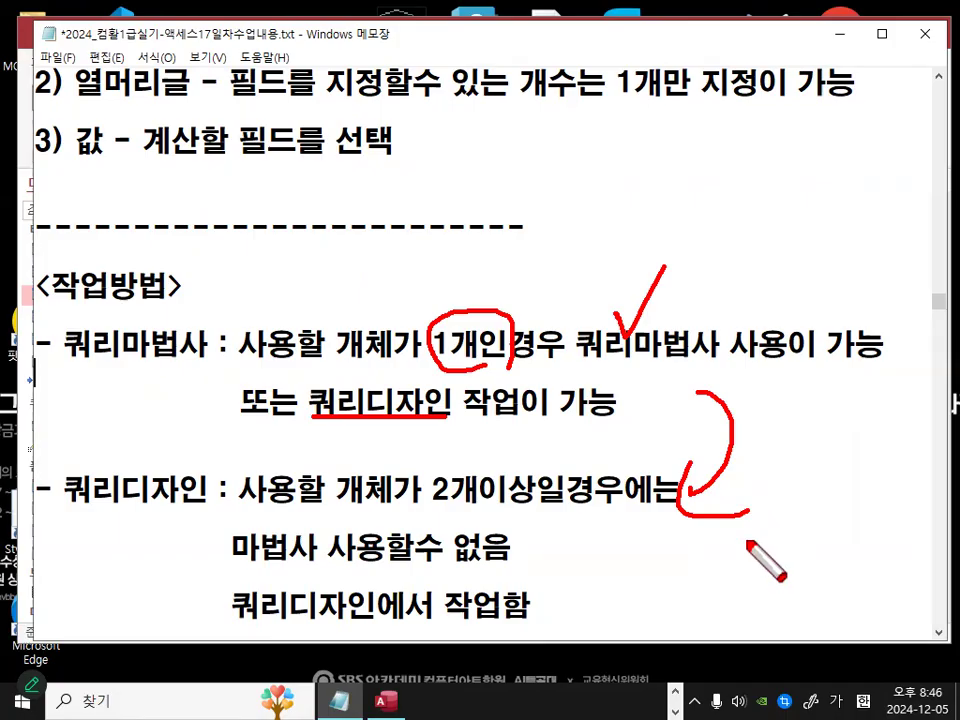
key("Escape")
left_click_drag(312, 403, 437, 418)
left_click(448, 401)
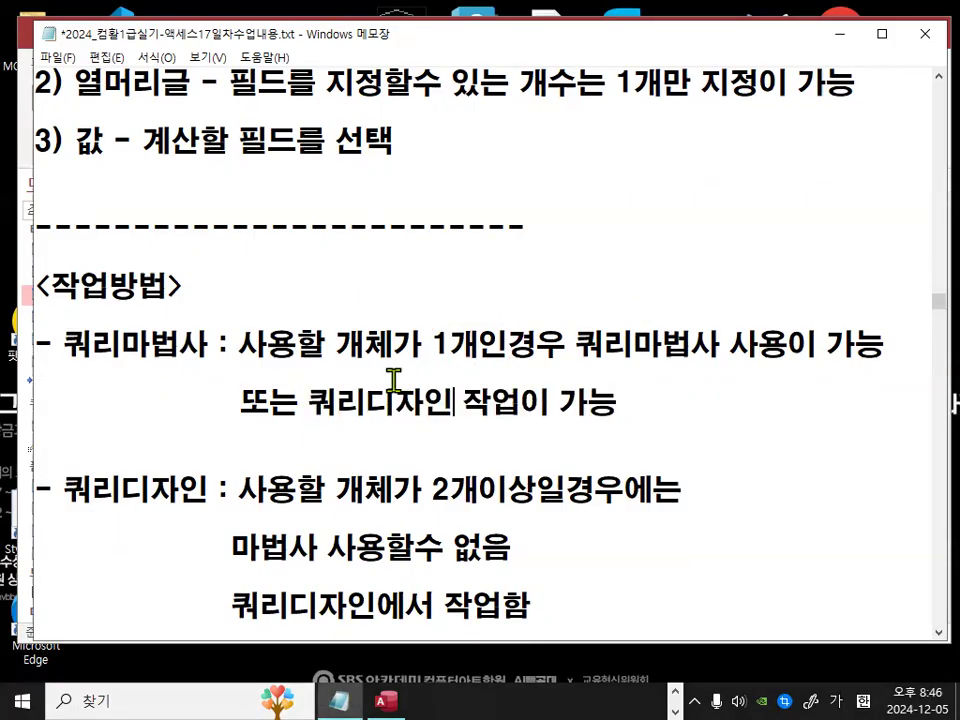
key("ctrl+2")
left_click_drag(51, 356, 193, 366)
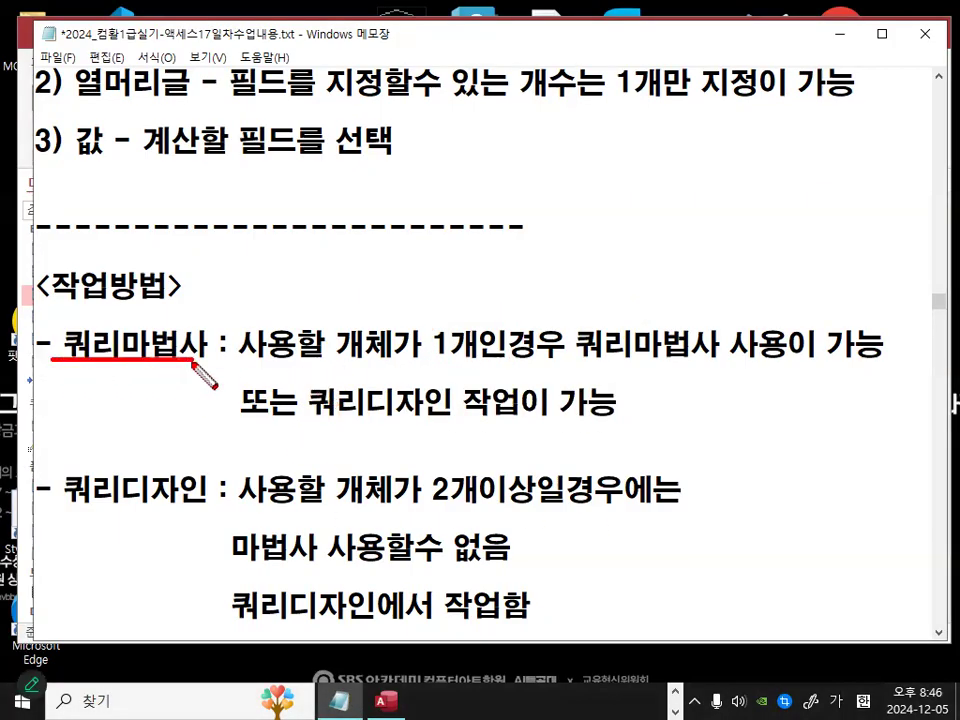
mouse_move(526, 352)
left_mouse_down()
mouse_move(464, 367)
mouse_move(492, 338)
left_mouse_up()
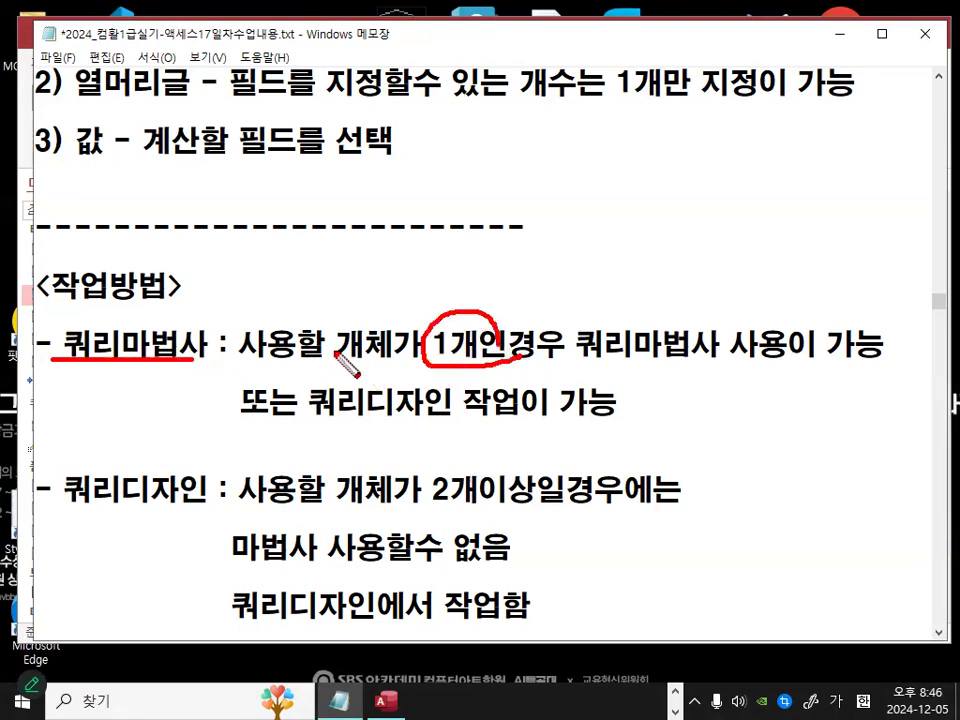
mouse_move(477, 510)
left_mouse_down()
mouse_move(436, 516)
mouse_move(496, 505)
left_mouse_up()
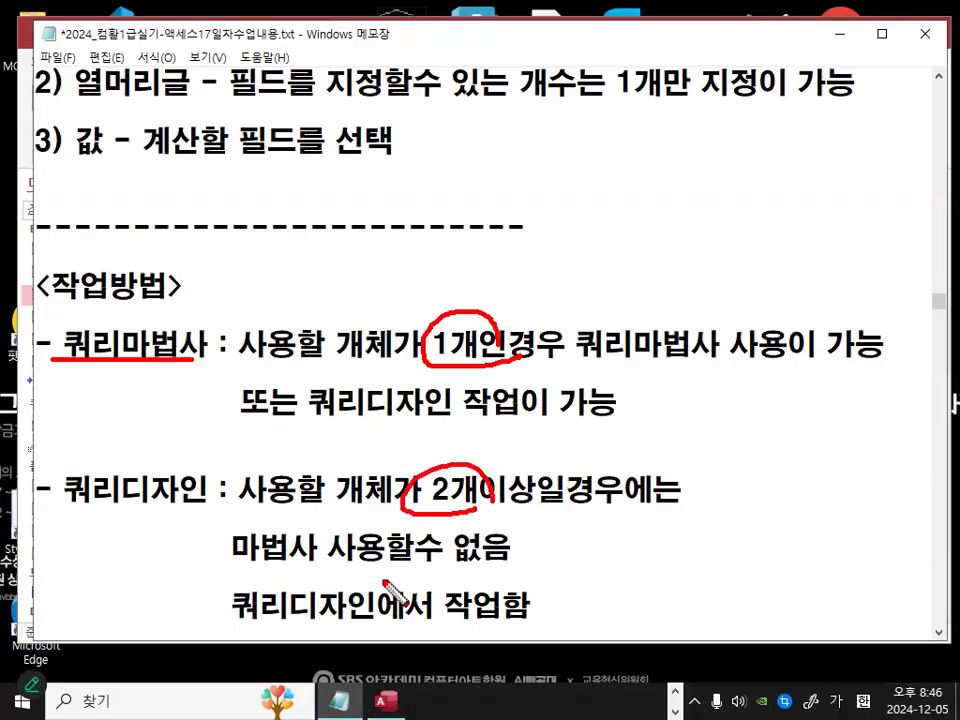
left_click_drag(233, 630, 499, 626)
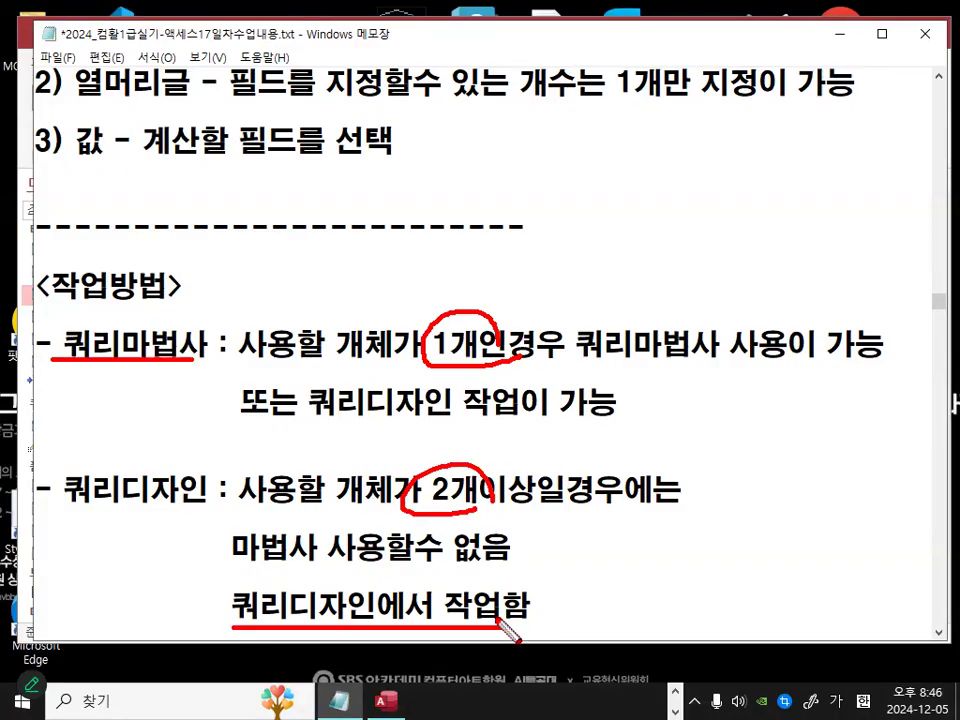
mouse_move(440, 295)
left_mouse_down()
mouse_move(447, 318)
mouse_move(497, 215)
left_mouse_up()
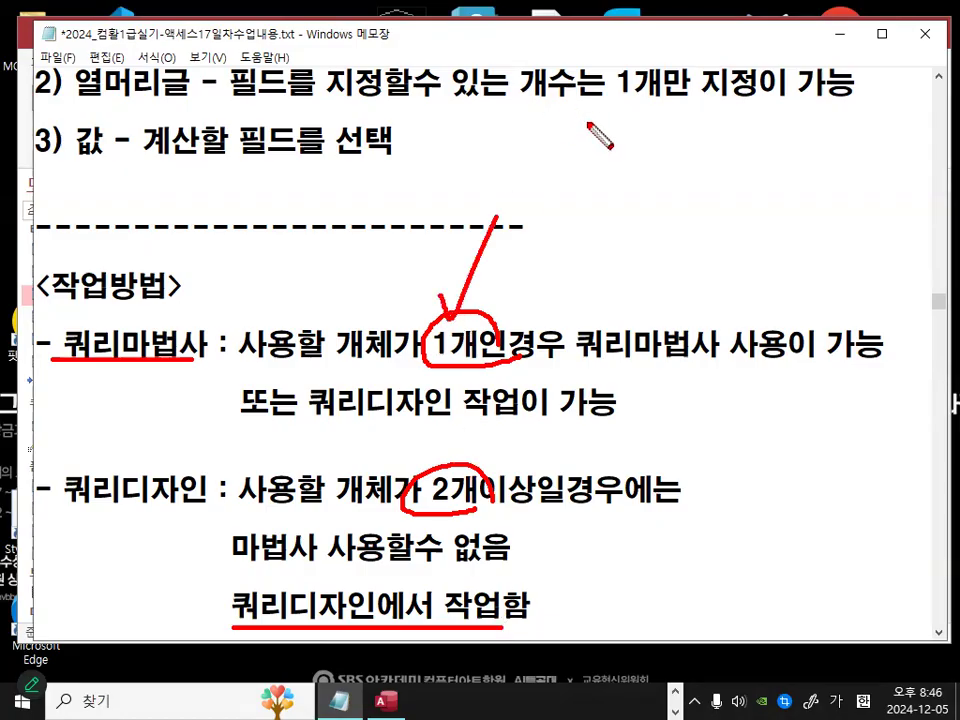
key("Escape")
scroll(375, 210, "down", 1)
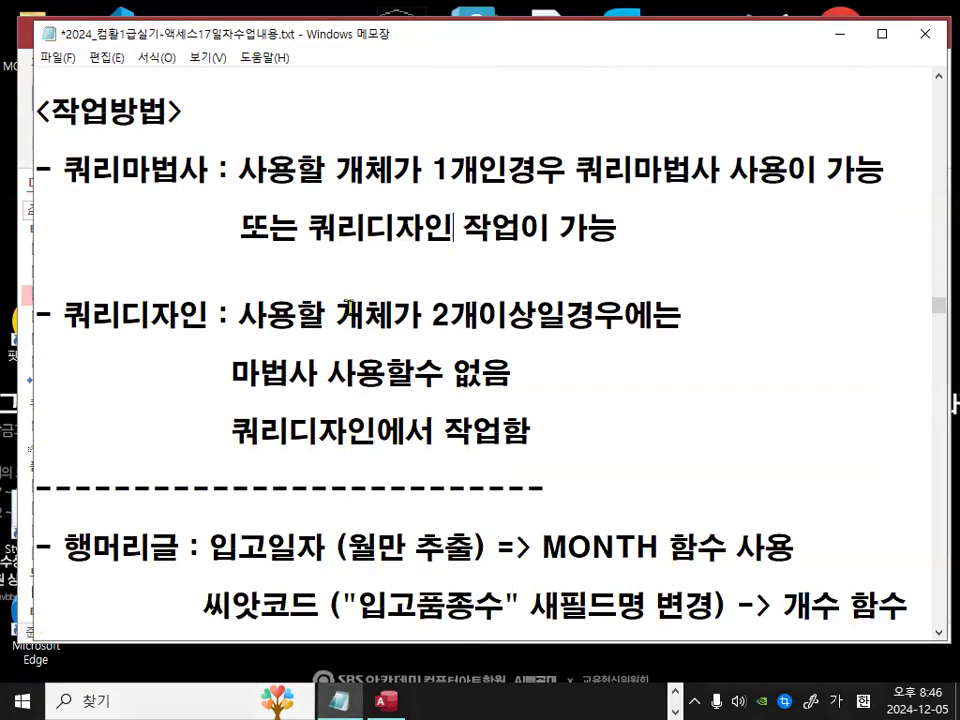
scroll(349, 305, "down", 1)
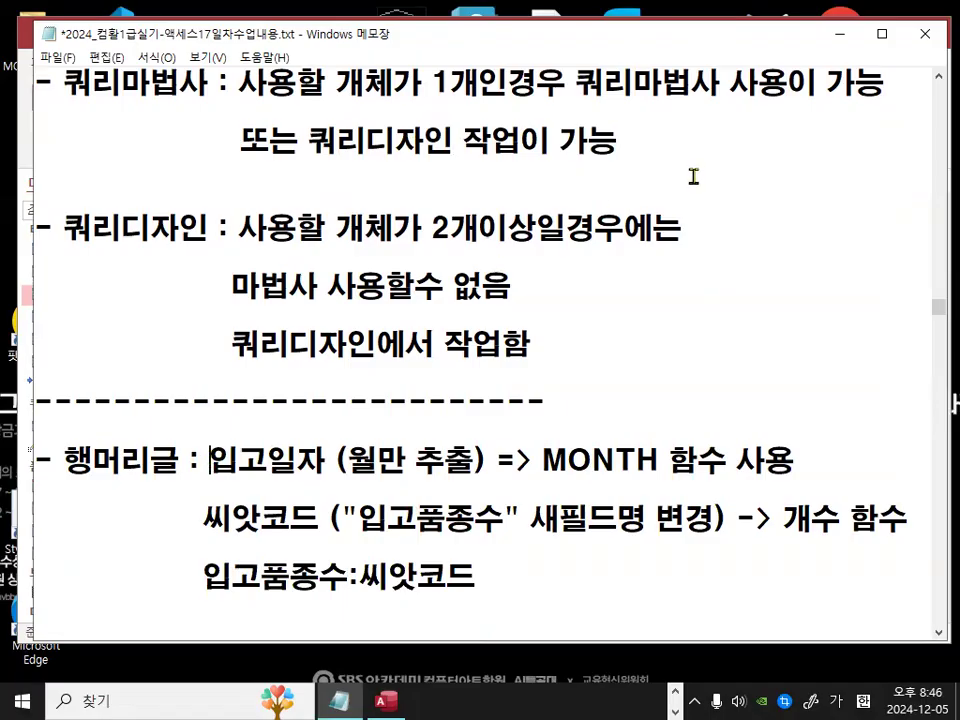
scroll(780, 100, "up", 3)
Step: Switch to Access and start a new query in Design view with the 씨앗 and 씨앗입고 tables added
left_click(840, 35)
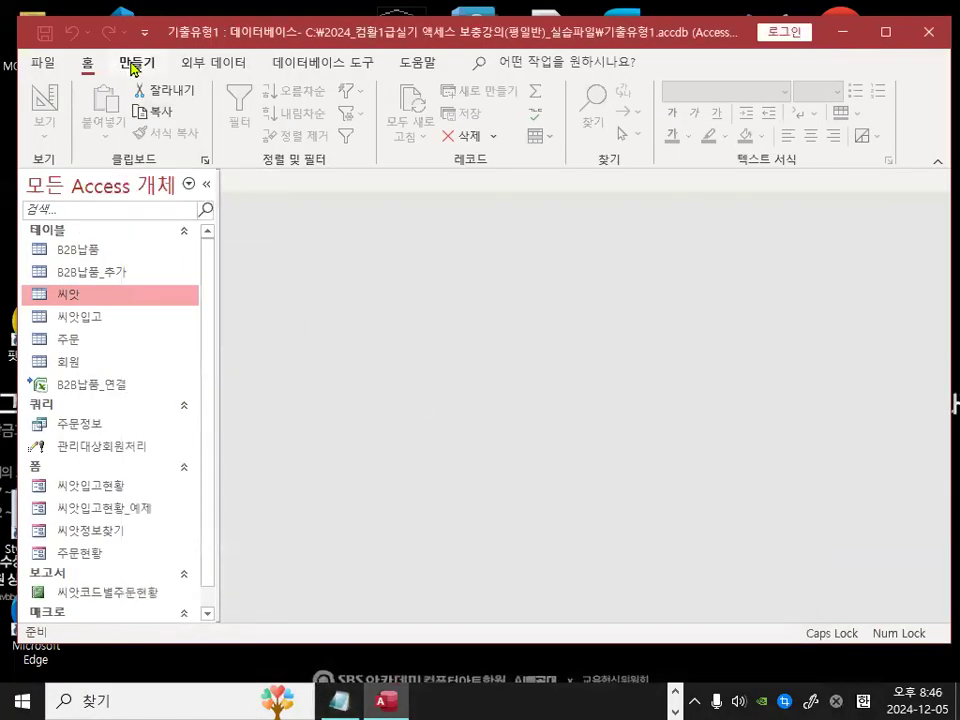
left_click(136, 63)
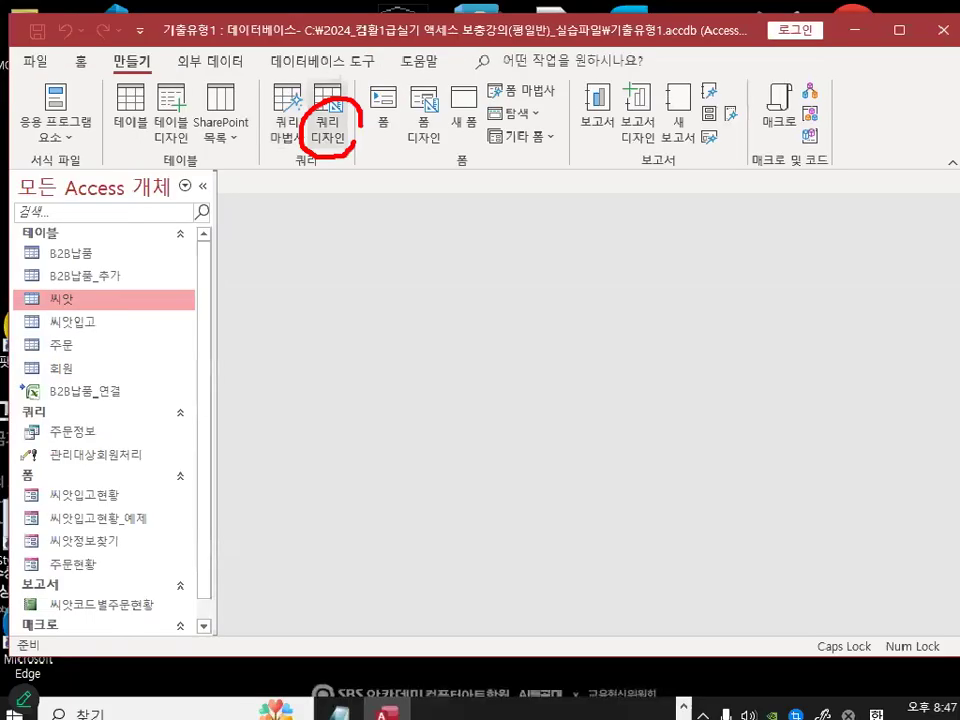
left_click(315, 140)
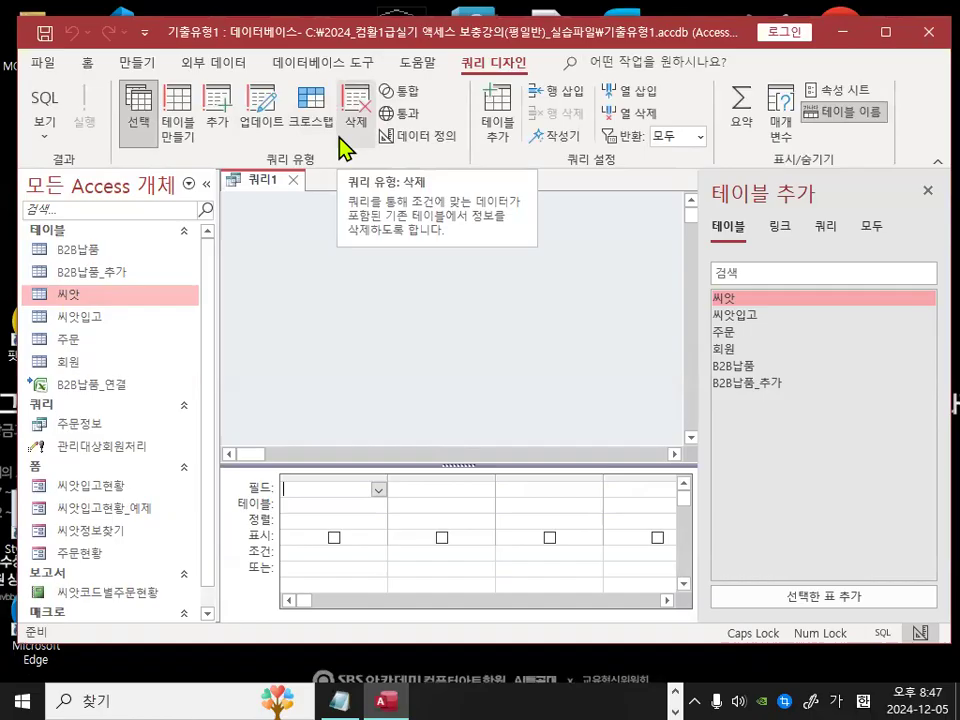
double_click(740, 299)
double_click(741, 316)
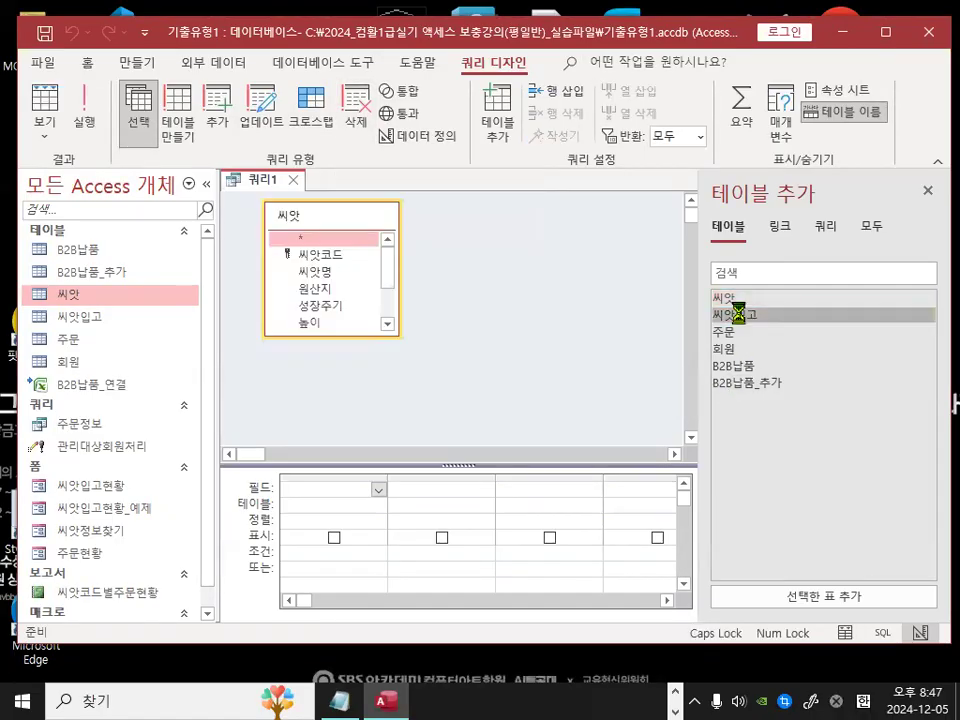
left_click(928, 191)
key("ctrl+1")
left_click(401, 281)
mouse_move(615, 260)
left_mouse_down()
mouse_move(612, 279)
mouse_move(585, 291)
left_mouse_up()
key("Escape")
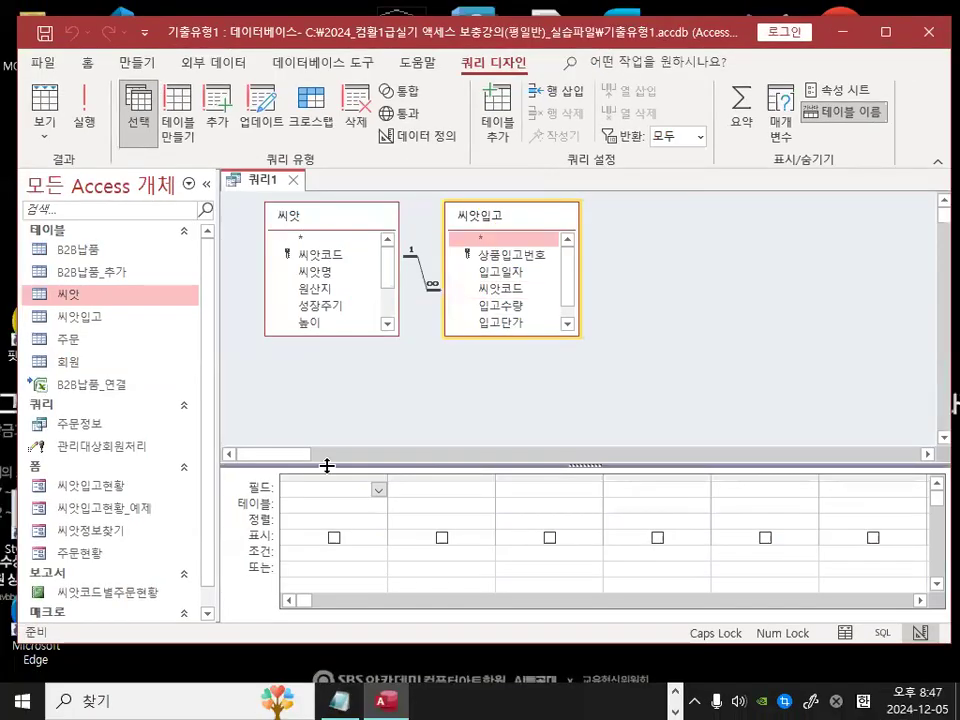
left_click_drag(327, 465, 334, 386)
key("ctrl+1")
left_click(187, 141)
mouse_move(838, 605)
left_mouse_down()
mouse_move(505, 705)
mouse_move(878, 643)
mouse_move(888, 655)
left_mouse_up()
mouse_move(214, 155)
left_mouse_down()
mouse_move(92, 88)
mouse_move(165, 82)
mouse_move(203, 132)
left_mouse_up()
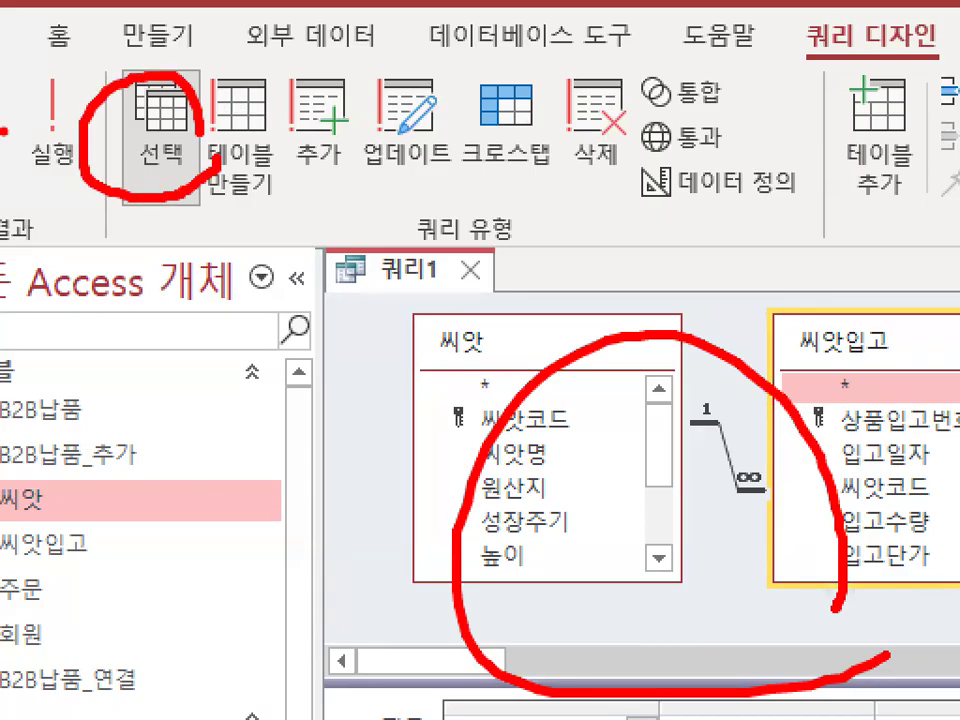
key("Escape")
key("ctrl+2")
mouse_move(318, 339)
left_mouse_down()
mouse_move(309, 428)
mouse_move(322, 426)
left_mouse_up()
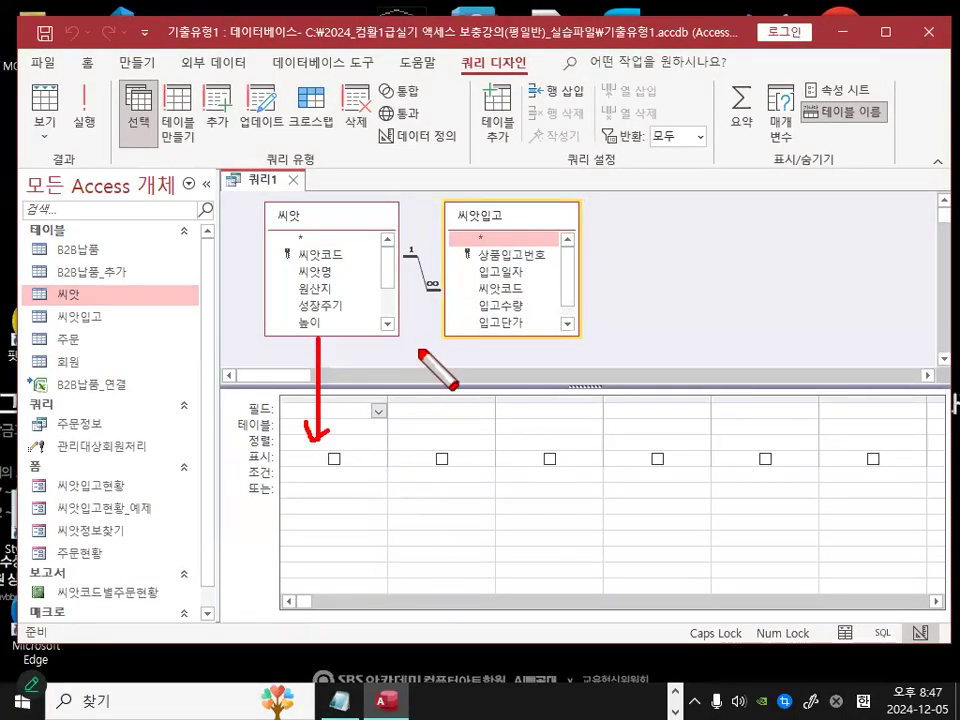
left_click_drag(419, 350, 412, 424)
left_click_drag(405, 410, 445, 404)
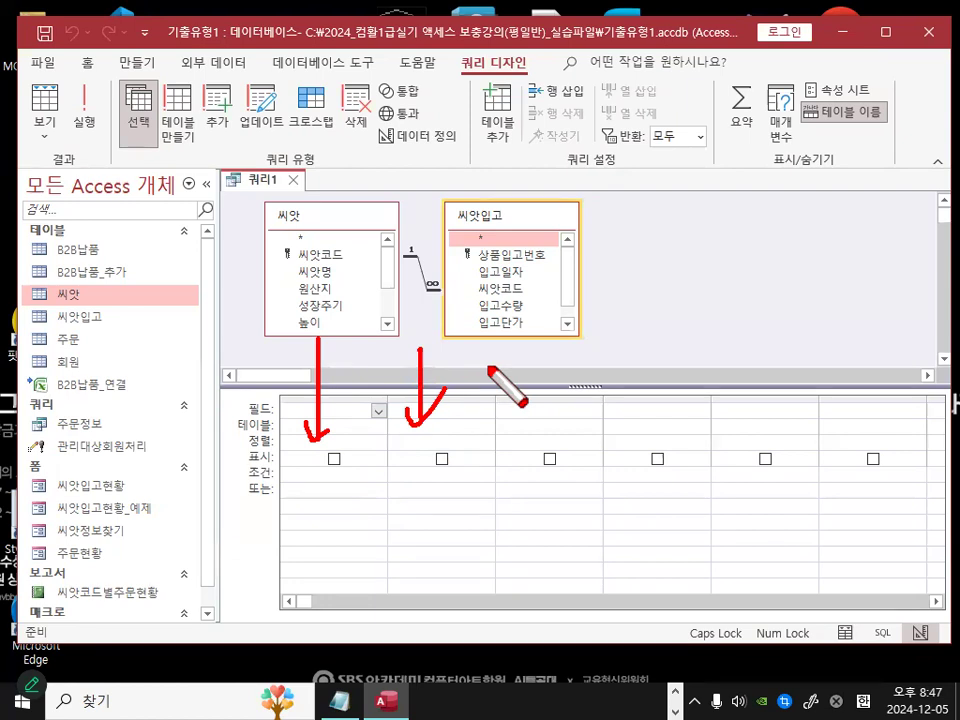
key("Escape")
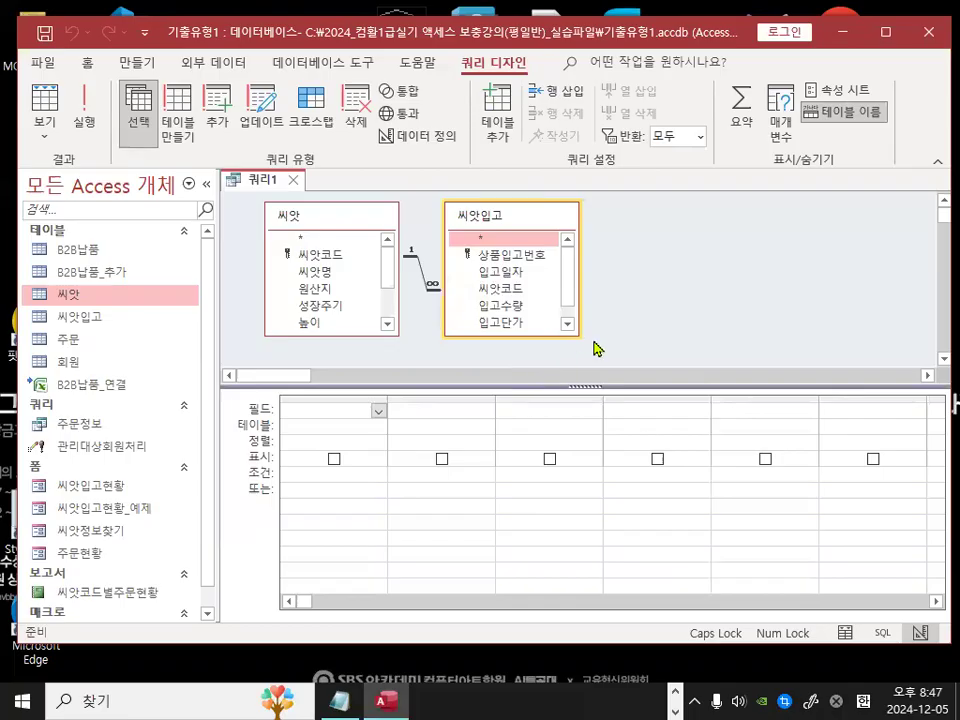
key("ctrl+1")
mouse_move(326, 220)
left_mouse_down()
mouse_move(278, 216)
mouse_move(308, 213)
left_mouse_up()
mouse_move(662, 205)
left_mouse_down()
mouse_move(600, 165)
mouse_move(665, 205)
left_mouse_up()
mouse_move(669, 318)
left_mouse_down()
mouse_move(733, 316)
mouse_move(700, 325)
left_mouse_up()
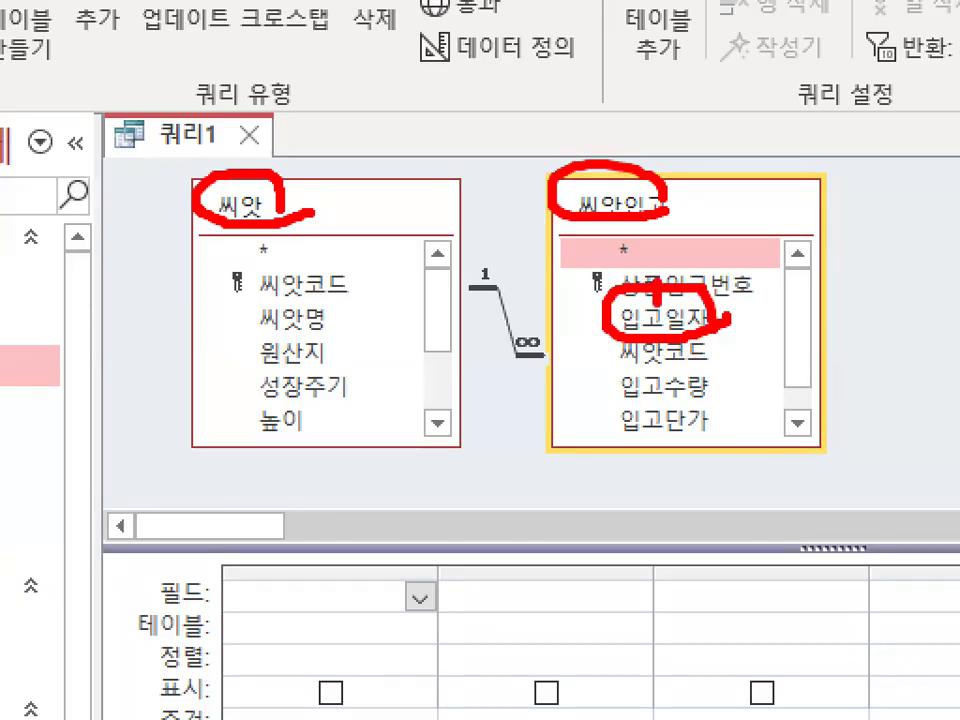
left_click_drag(640, 300, 789, 167)
key("Escape")
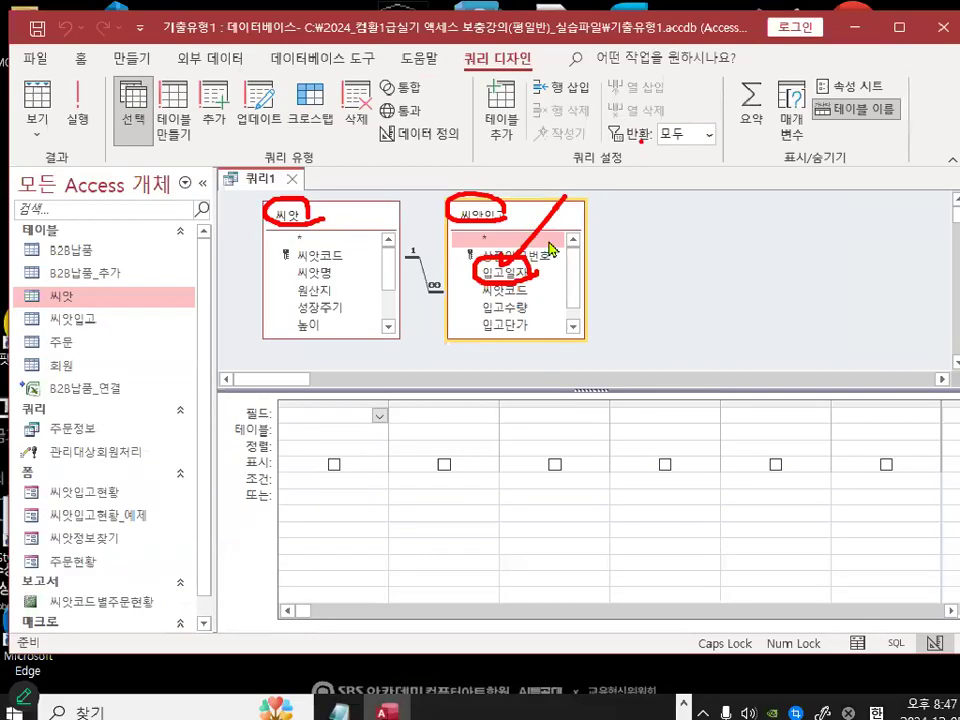
Step: Add the 입고일자 field from the 씨앗입고 table to the first column of the query grid
left_click_drag(505, 271, 311, 422)
mouse_move(368, 401)
left_mouse_down()
mouse_move(266, 386)
mouse_move(364, 409)
left_mouse_up()
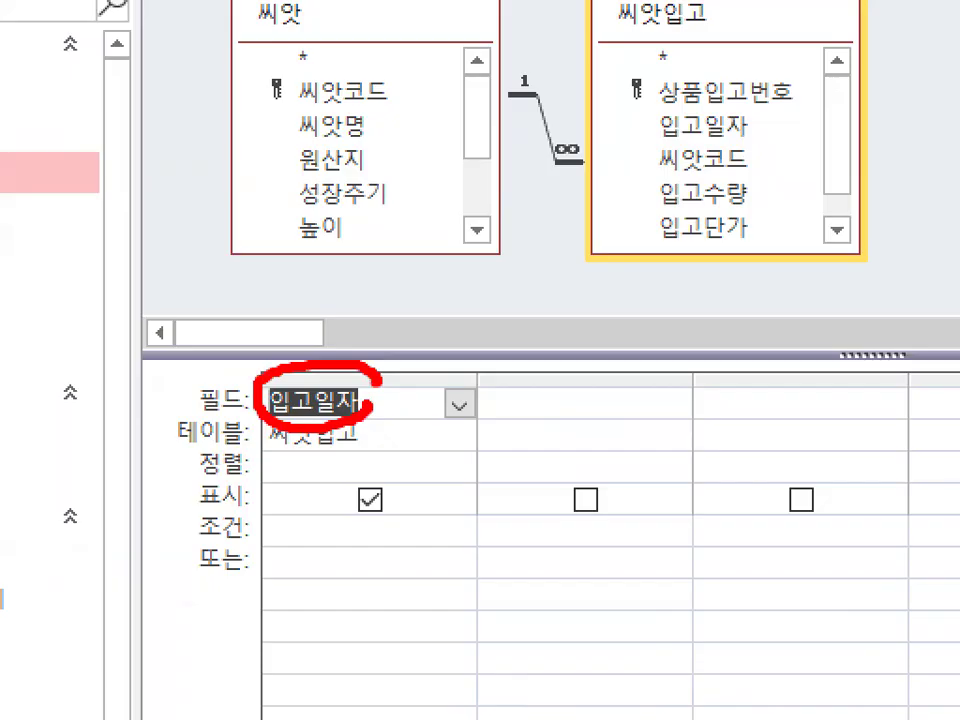
key("Escape")
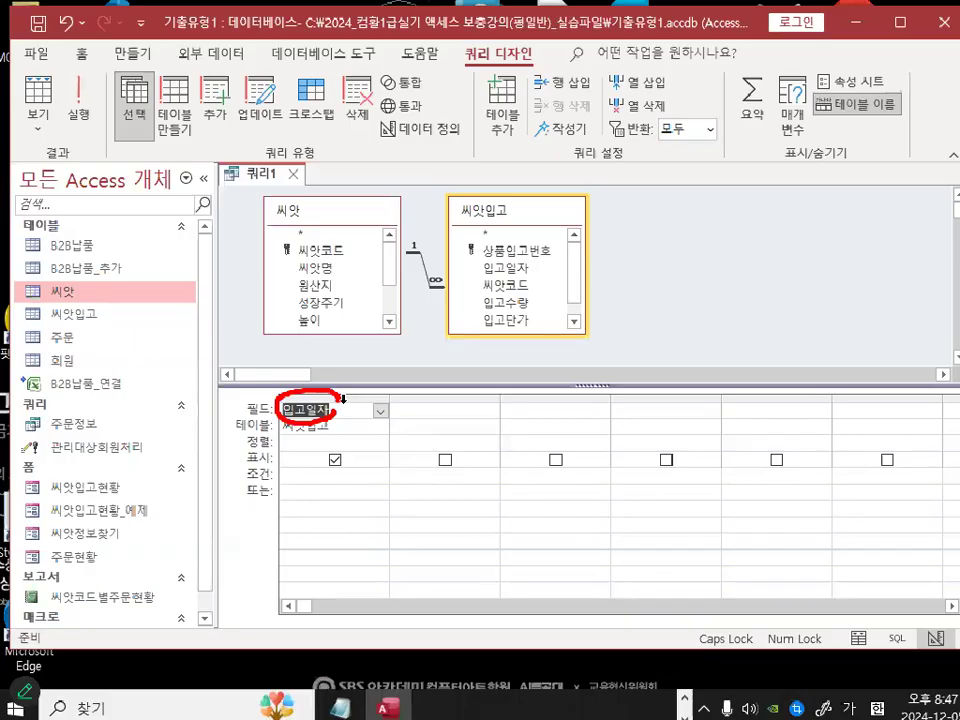
key("ctrl+1")
left_click(334, 425)
mouse_move(374, 411)
left_mouse_down()
mouse_move(220, 402)
mouse_move(339, 389)
left_mouse_up()
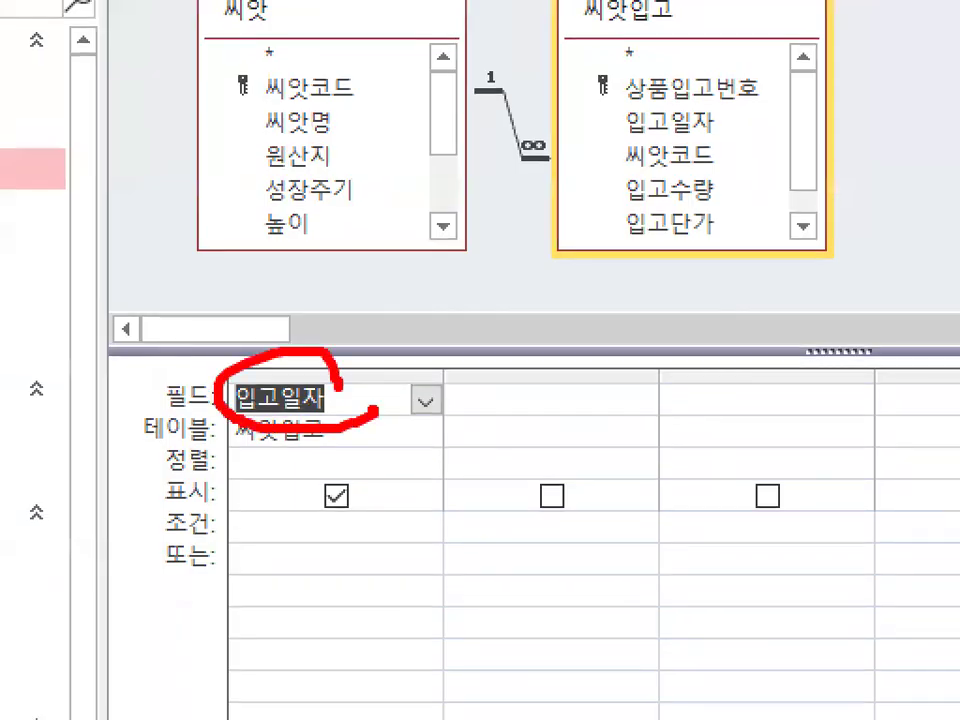
key("Escape")
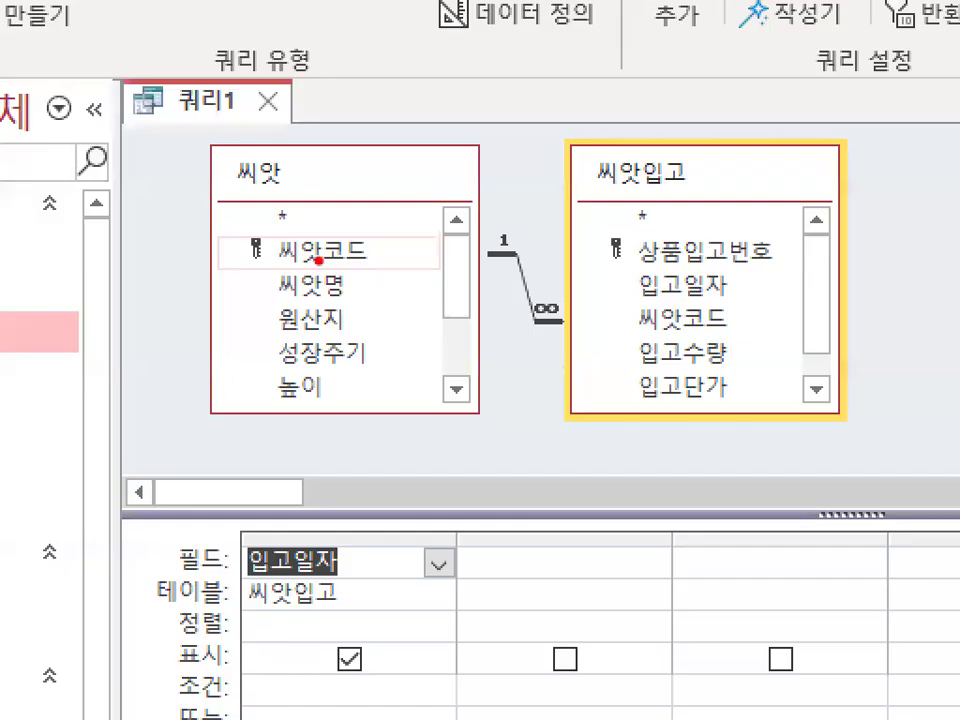
mouse_move(318, 260)
left_mouse_down()
mouse_move(370, 258)
mouse_move(321, 262)
left_mouse_up()
left_click_drag(737, 317, 748, 318)
key("Escape")
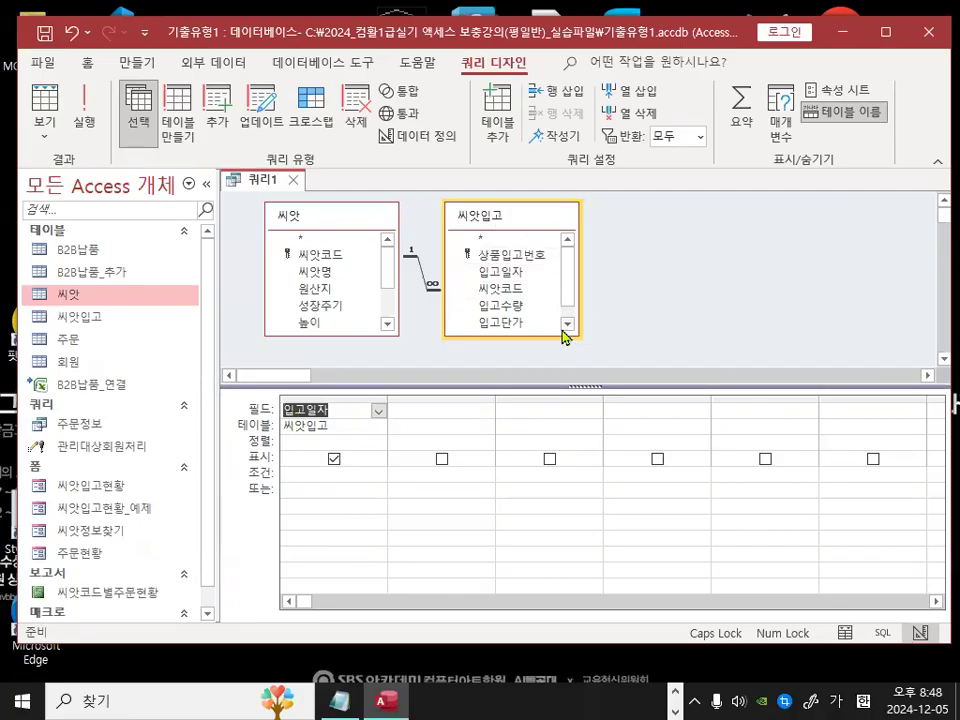
Step: Add the 씨앗코드 field from the 씨앗 table to the second column of the query grid
key("ctrl+1")
left_click(510, 309)
mouse_move(537, 303)
left_mouse_down()
mouse_move(528, 284)
mouse_move(531, 300)
left_mouse_up()
left_click_drag(522, 222, 525, 272)
key("Escape")
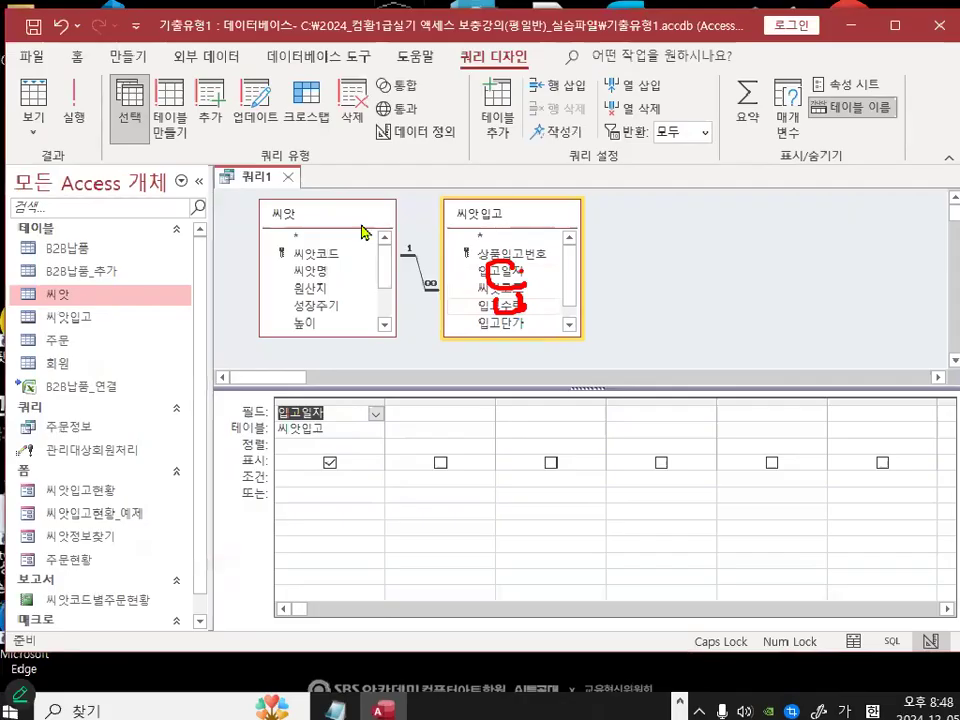
key("ctrl+1")
left_click(297, 218)
mouse_move(312, 230)
left_mouse_down()
mouse_move(327, 209)
mouse_move(318, 206)
left_mouse_up()
key("Escape")
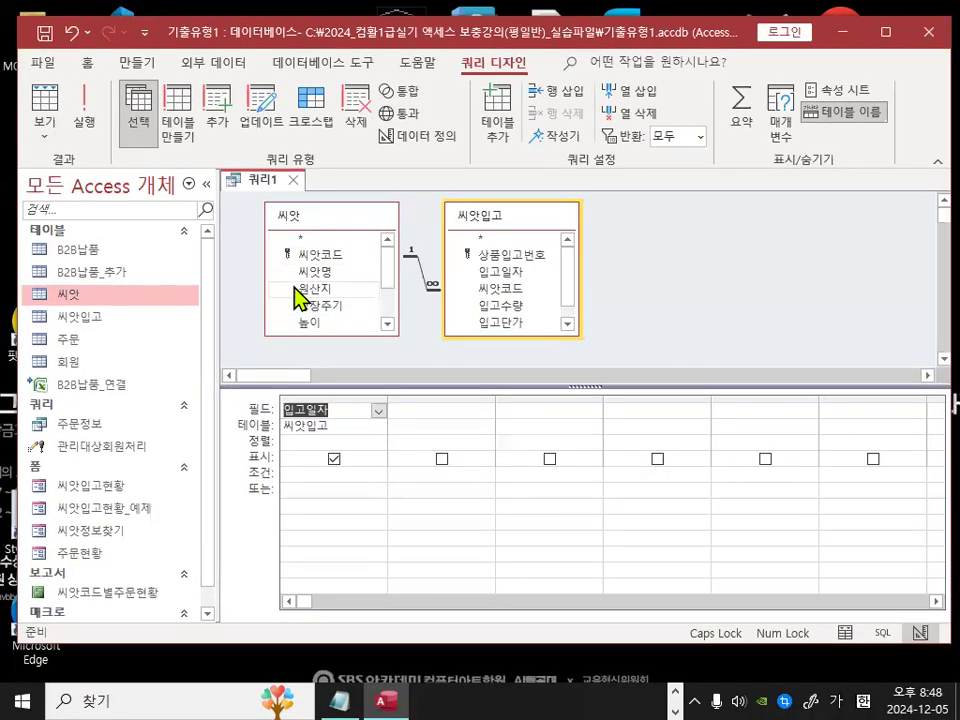
left_click_drag(272, 254, 440, 409)
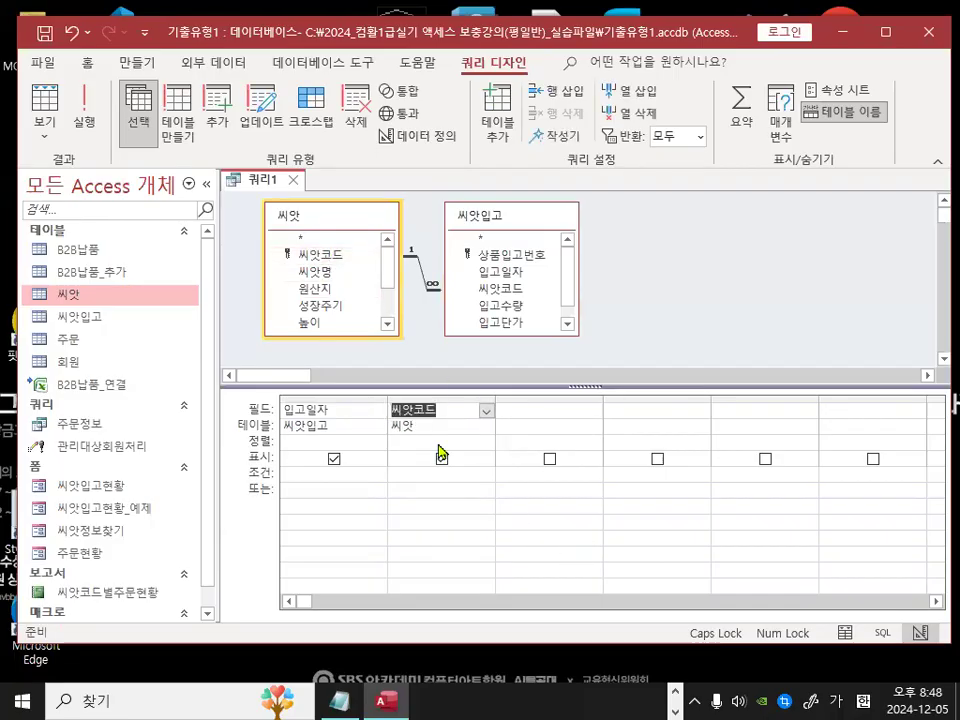
Step: Add the 원산지 field from the 씨앗 table to the third column of the query grid
key("ctrl+1")
mouse_move(530, 398)
left_mouse_down()
mouse_move(336, 345)
mouse_move(515, 410)
left_mouse_up()
key("Escape")
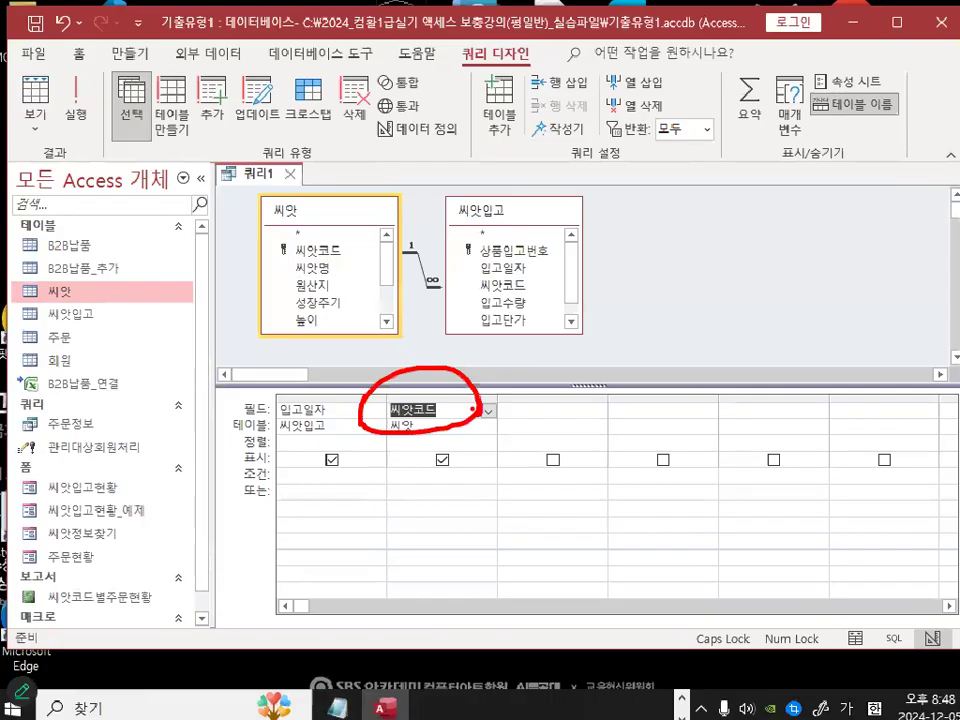
left_click(545, 409)
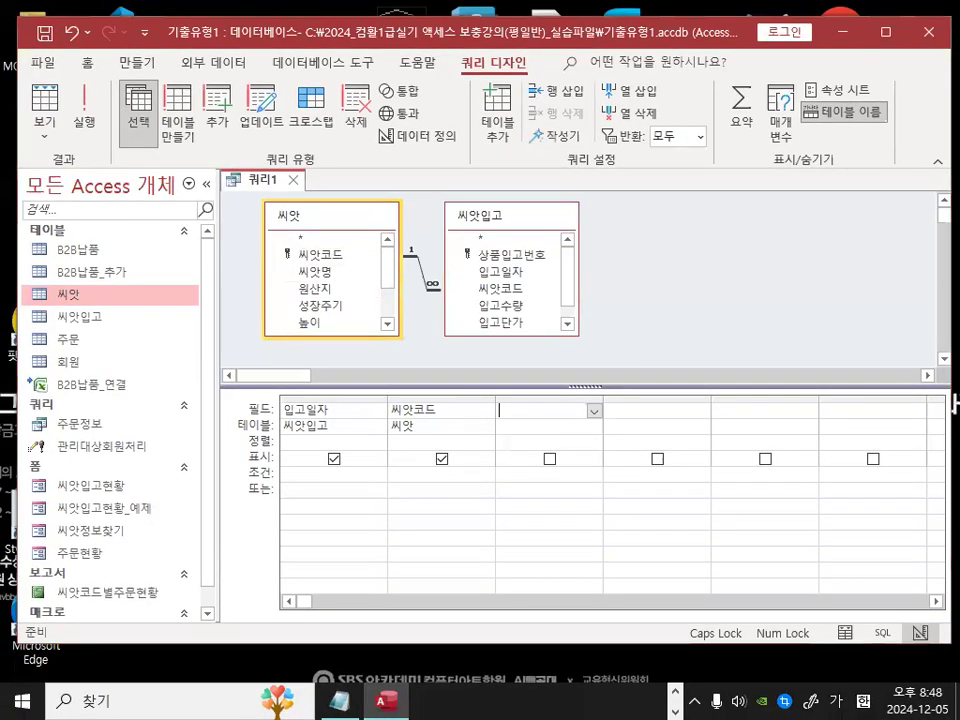
key("ctrl+1")
left_click_drag(300, 395, 340, 366)
left_click_drag(478, 350, 567, 268)
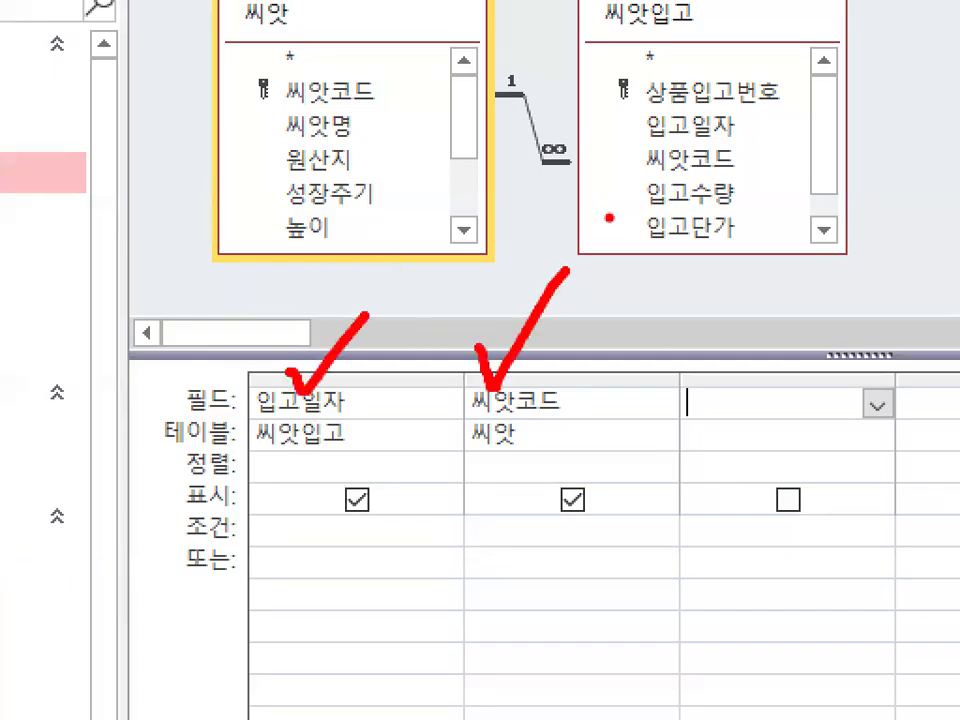
mouse_move(375, 416)
left_mouse_down()
mouse_move(246, 396)
mouse_move(368, 438)
left_mouse_up()
mouse_move(607, 404)
left_mouse_down()
mouse_move(480, 456)
mouse_move(596, 420)
left_mouse_up()
key("Escape")
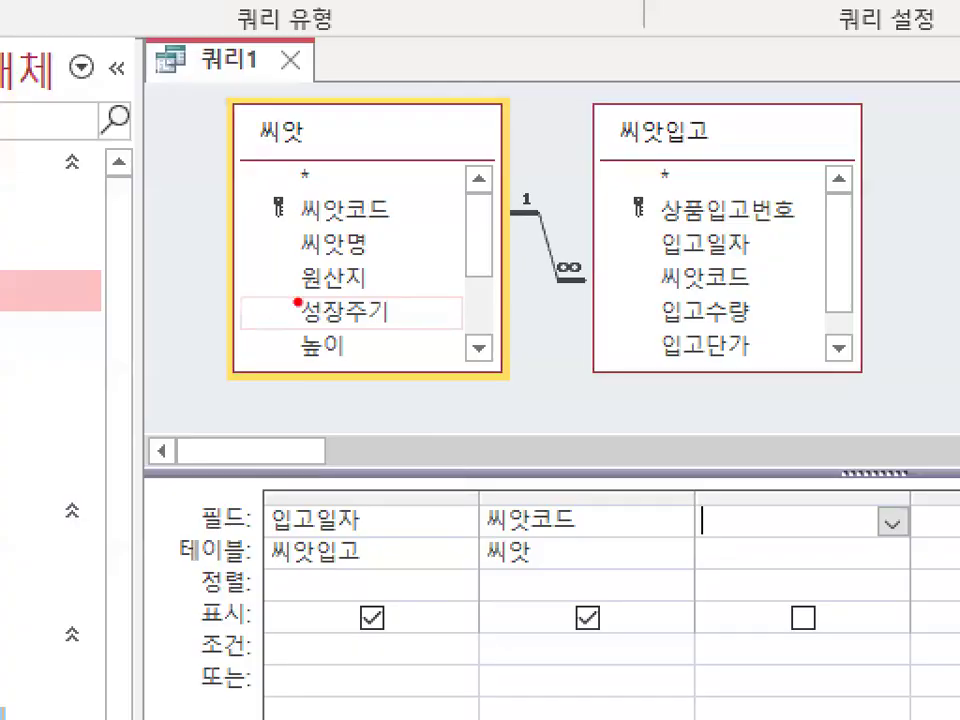
mouse_move(339, 291)
left_mouse_down()
mouse_move(288, 297)
mouse_move(335, 288)
left_mouse_up()
double_click(330, 290)
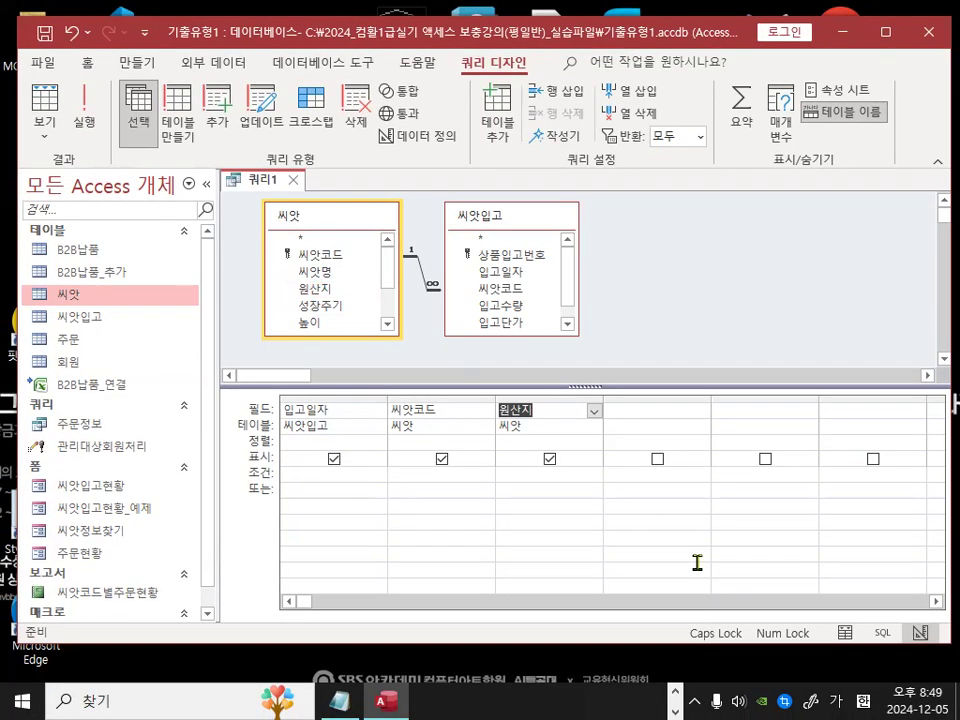
Step: Add the 입고수량 field from the 씨앗입고 table to the fourth column of the query grid
left_click(641, 412)
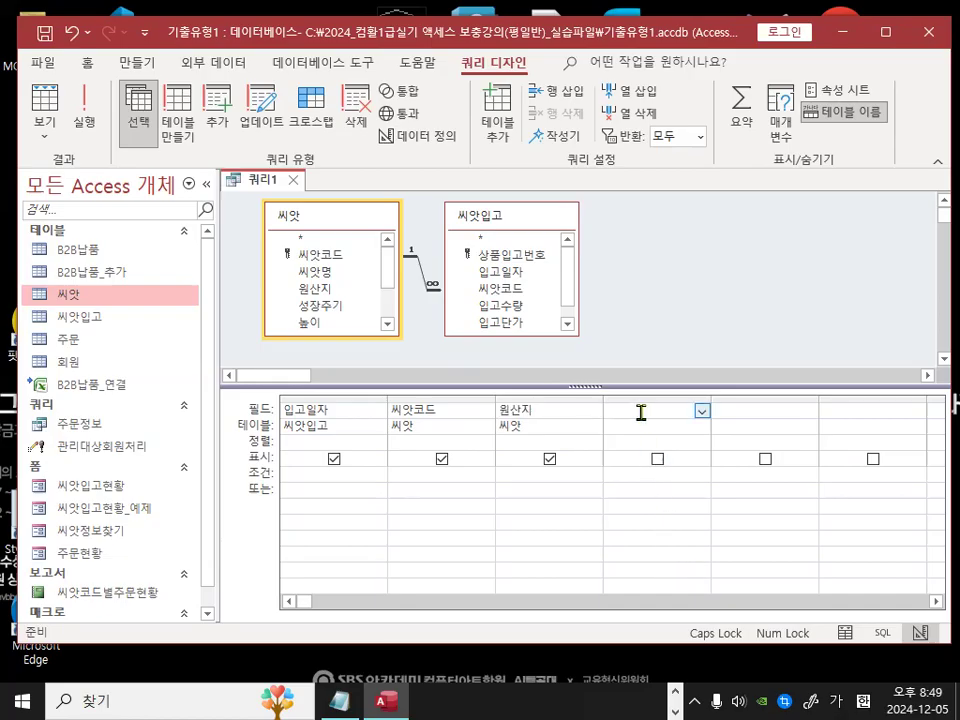
mouse_move(677, 410)
left_mouse_down()
mouse_move(671, 419)
mouse_move(684, 383)
mouse_move(691, 417)
left_mouse_up()
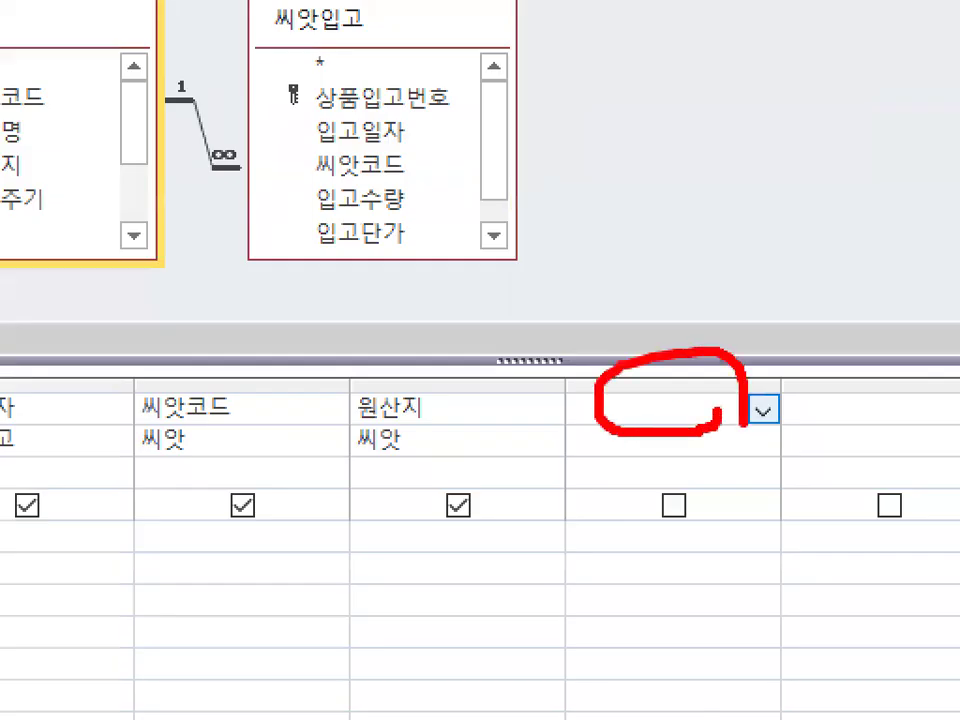
key("Escape")
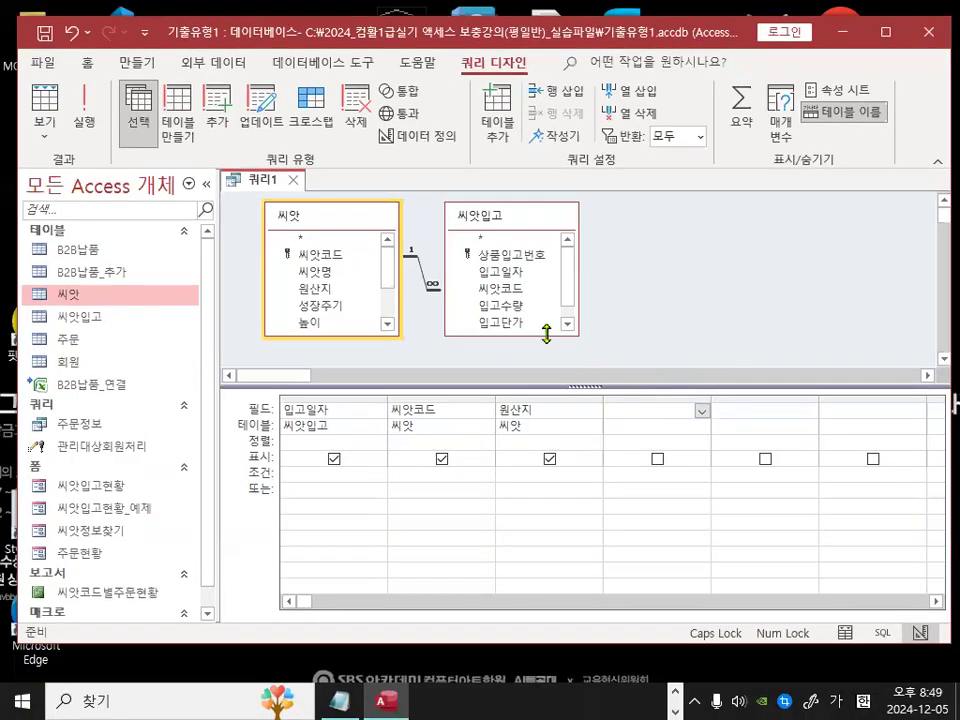
mouse_move(505, 306)
left_mouse_down()
mouse_move(700, 408)
mouse_move(557, 444)
mouse_move(745, 400)
left_mouse_up()
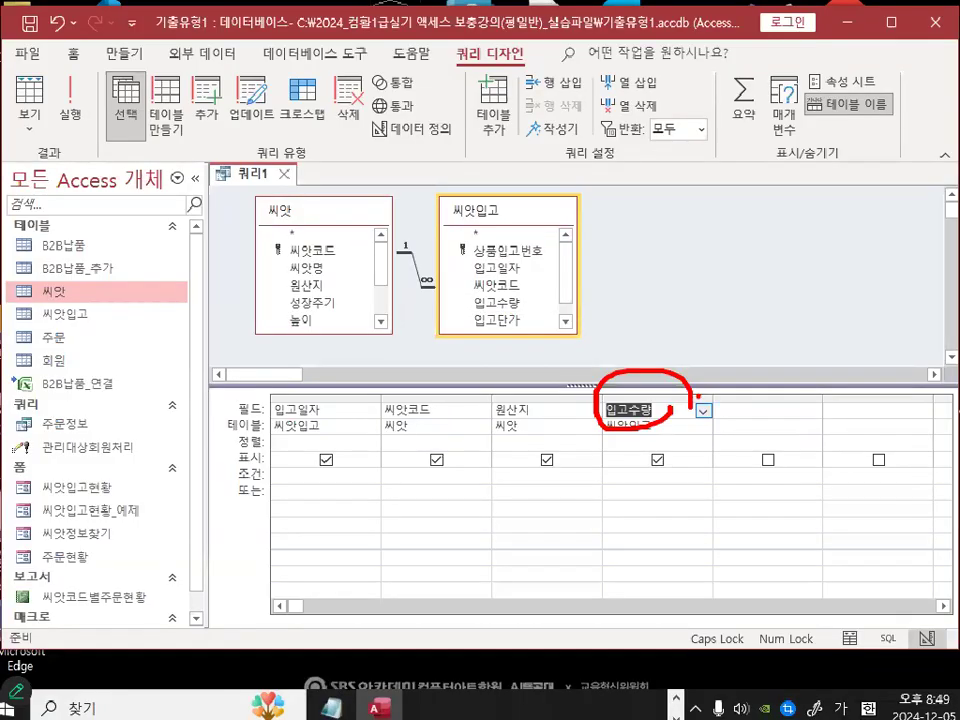
left_click_drag(282, 396, 314, 360)
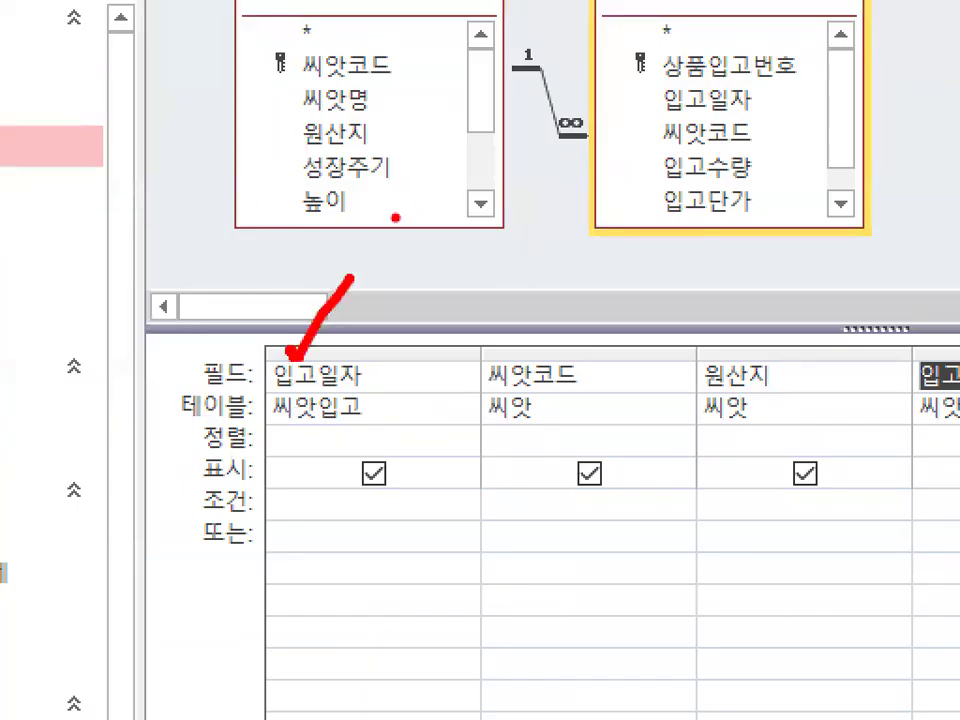
left_click_drag(480, 321, 546, 282)
mouse_move(713, 324)
left_mouse_down()
mouse_move(722, 338)
mouse_move(763, 264)
left_mouse_up()
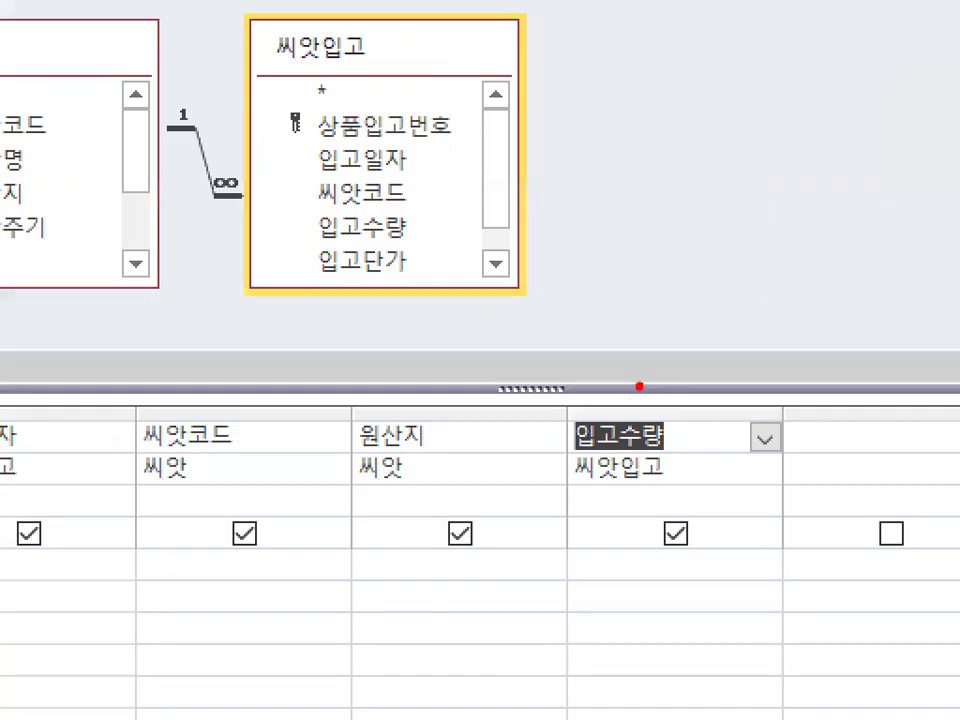
mouse_move(639, 369)
left_mouse_down()
mouse_move(649, 393)
mouse_move(694, 326)
left_mouse_up()
Step: Switch to the Notepad notes and review the 작업순서 steps for selecting fields and switching to a crosstab query
left_click(336, 700)
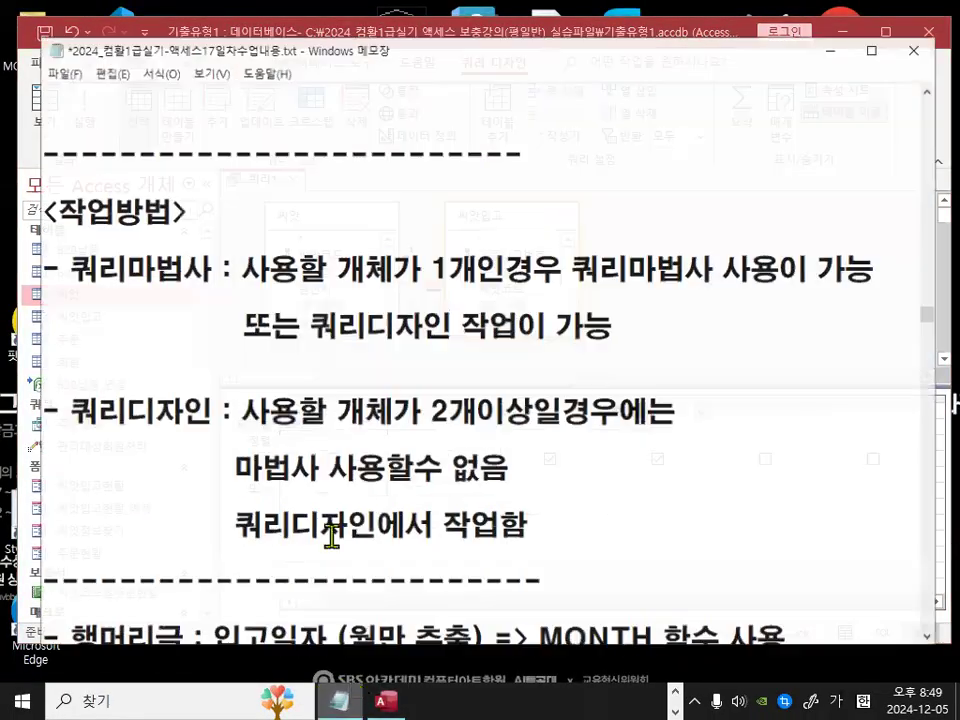
scroll(310, 497, "down", 3)
scroll(310, 497, "down", 5)
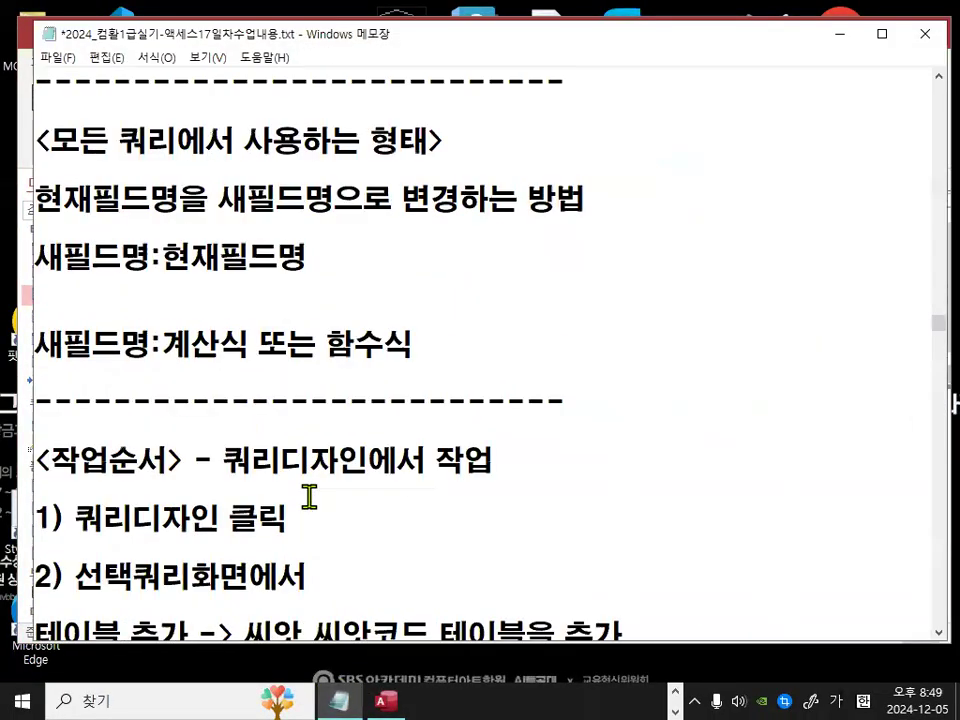
left_click_drag(66, 431, 793, 424)
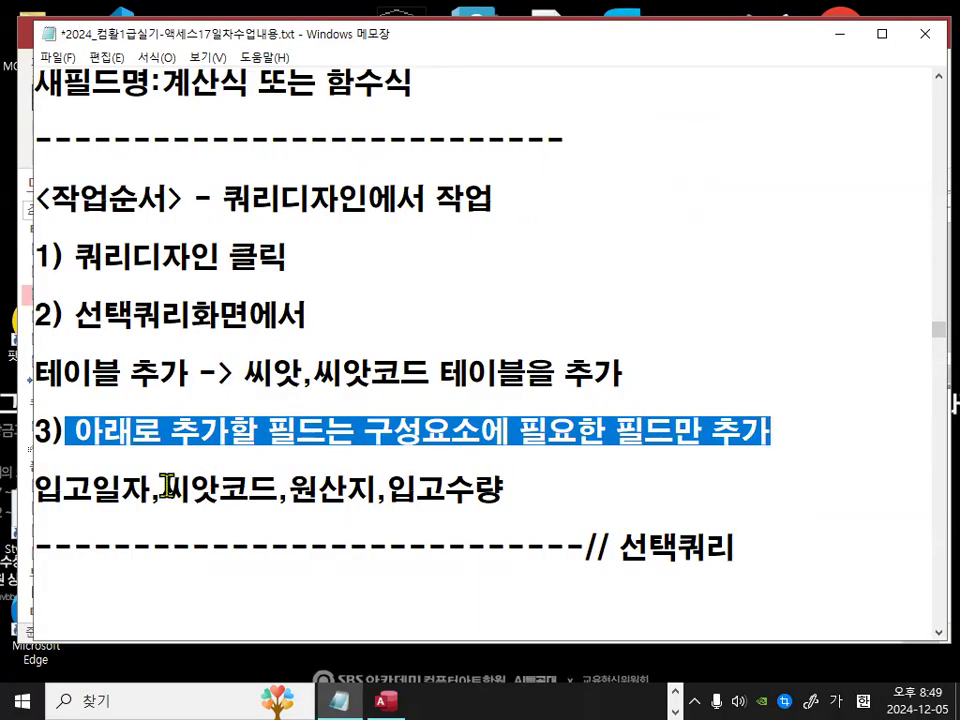
left_click(36, 489)
left_click_drag(36, 489, 500, 489)
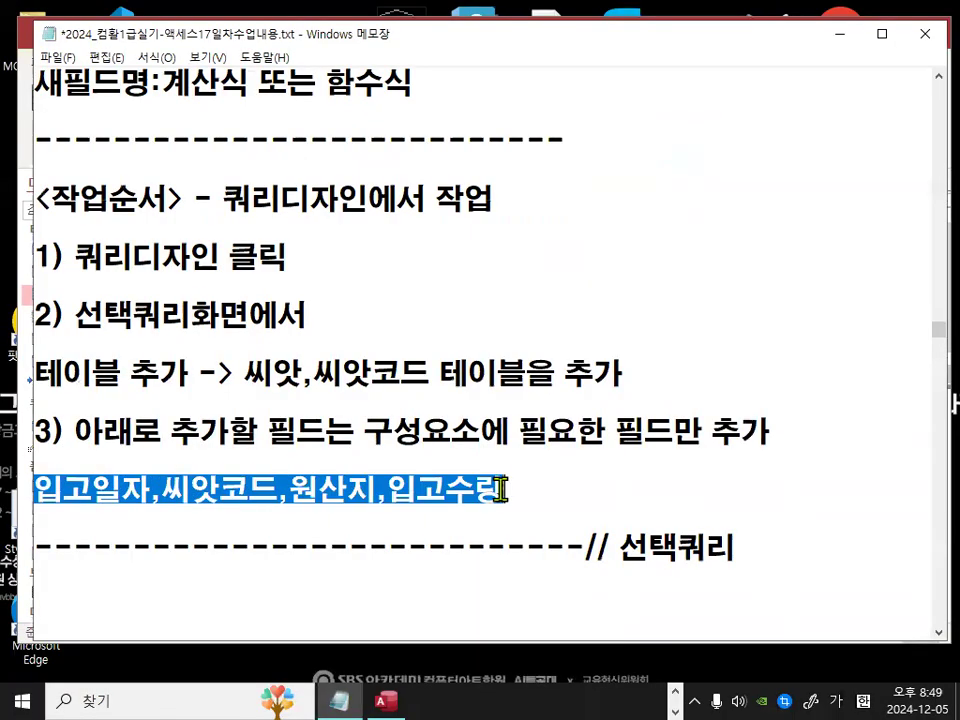
left_click(540, 498)
key("ctrl+2")
mouse_move(759, 561)
left_mouse_down()
mouse_move(708, 573)
mouse_move(602, 566)
mouse_move(580, 532)
mouse_move(730, 528)
left_mouse_up()
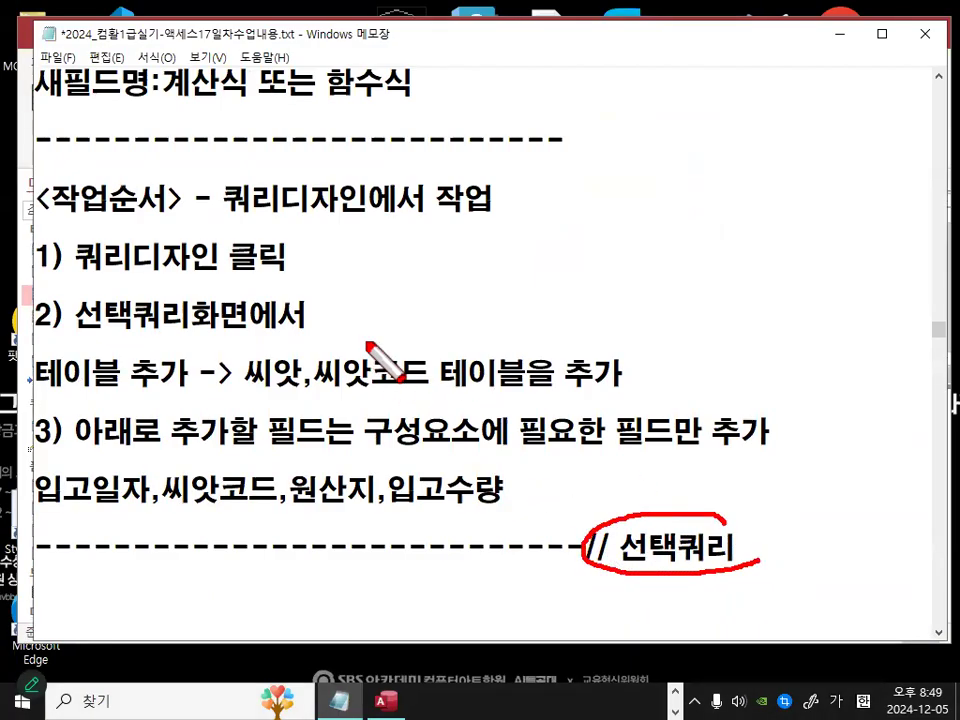
key("Escape")
scroll(349, 306, "down", 2)
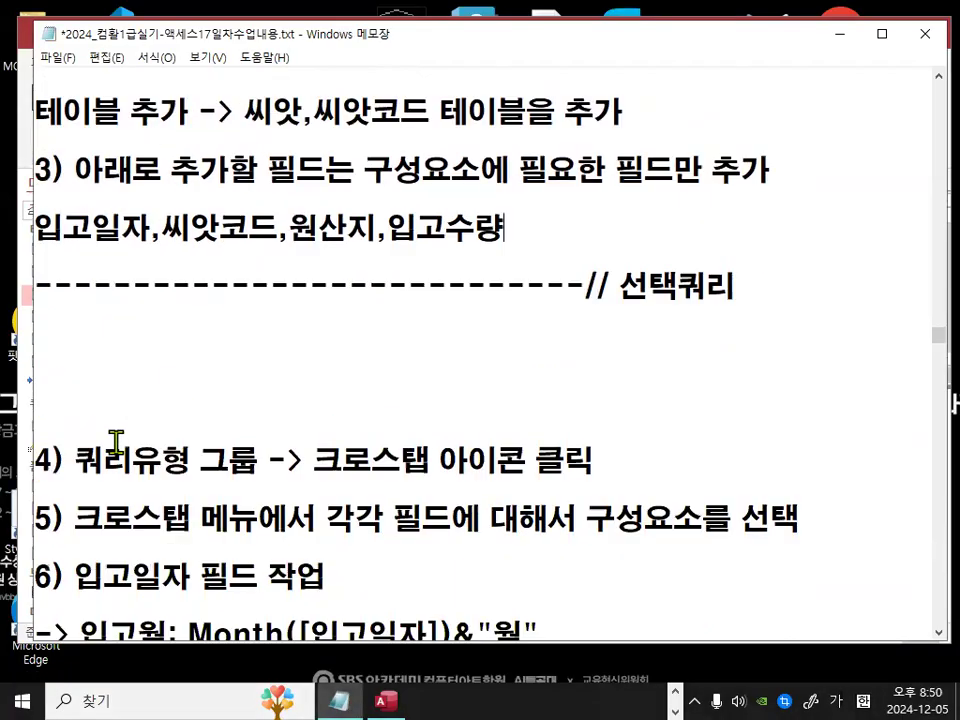
left_click_drag(77, 458, 565, 458)
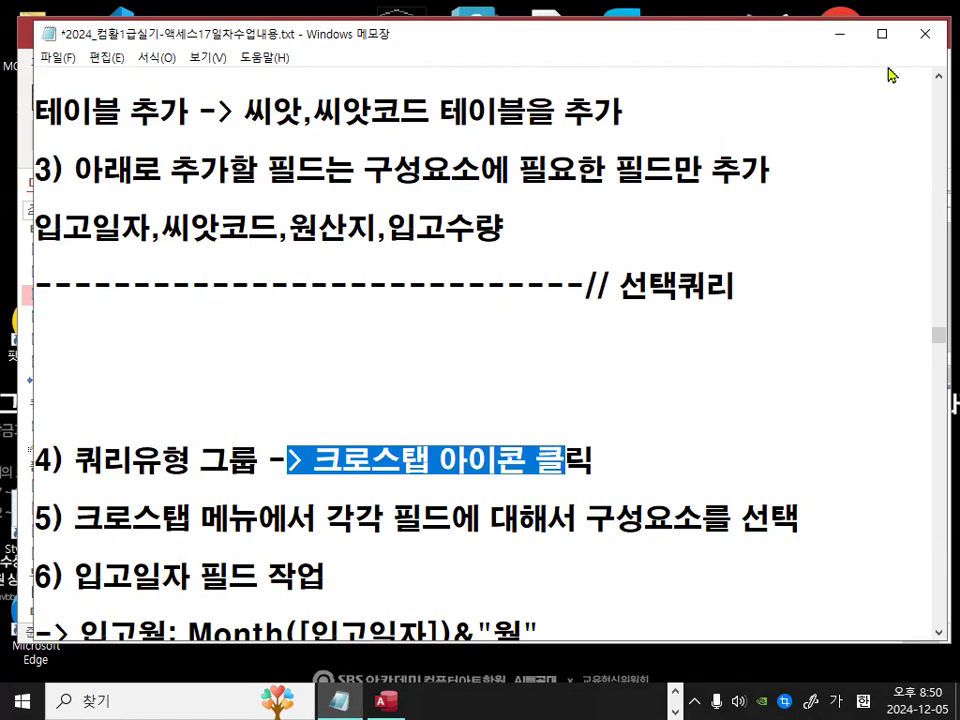
left_click(828, 35)
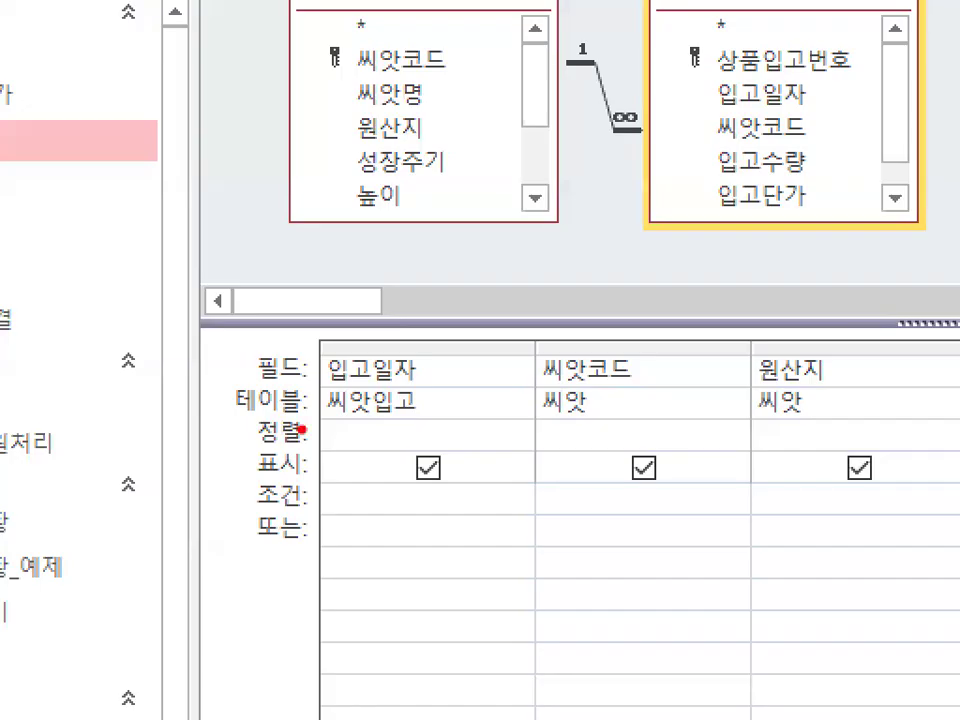
Step: Back in Access, change the query type to Crosstab
mouse_move(284, 428)
left_mouse_down()
mouse_move(252, 452)
mouse_move(278, 439)
left_mouse_up()
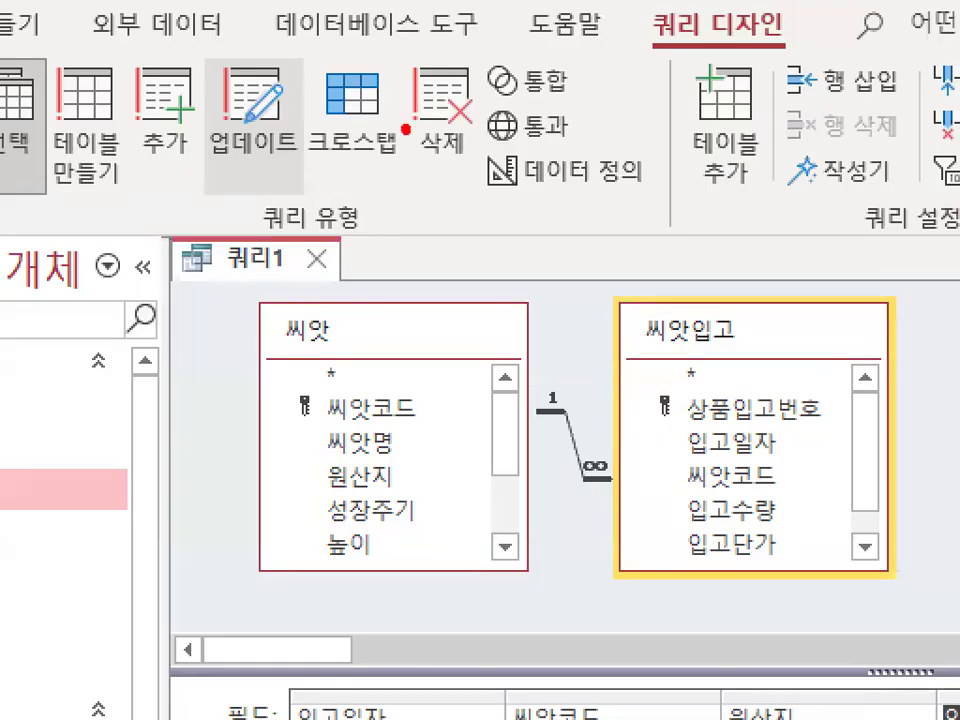
left_click_drag(388, 78, 405, 170)
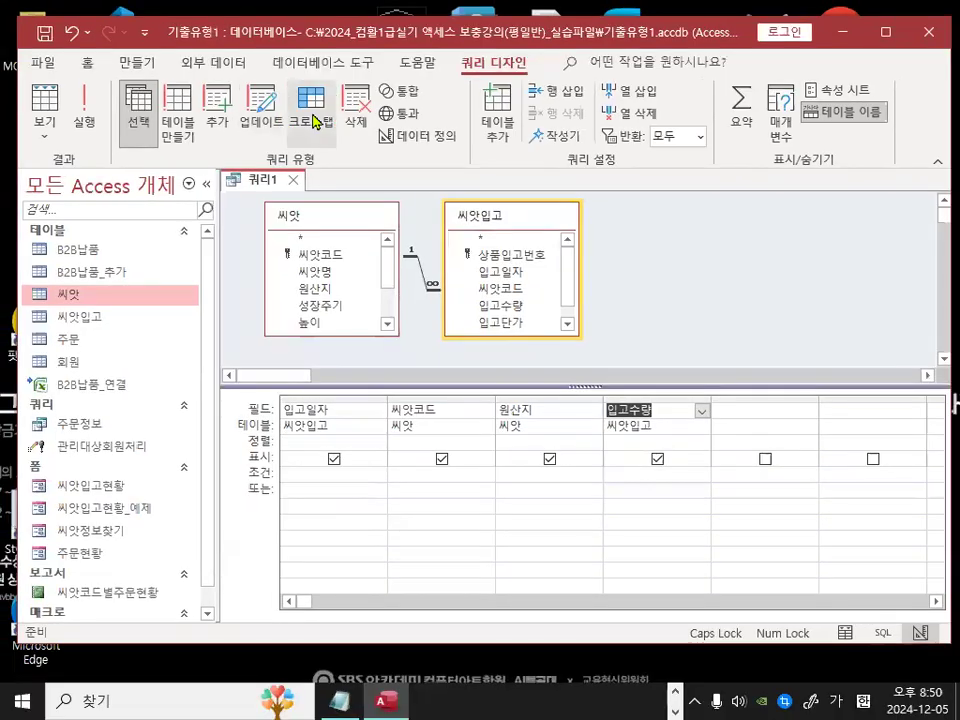
left_click(300, 95)
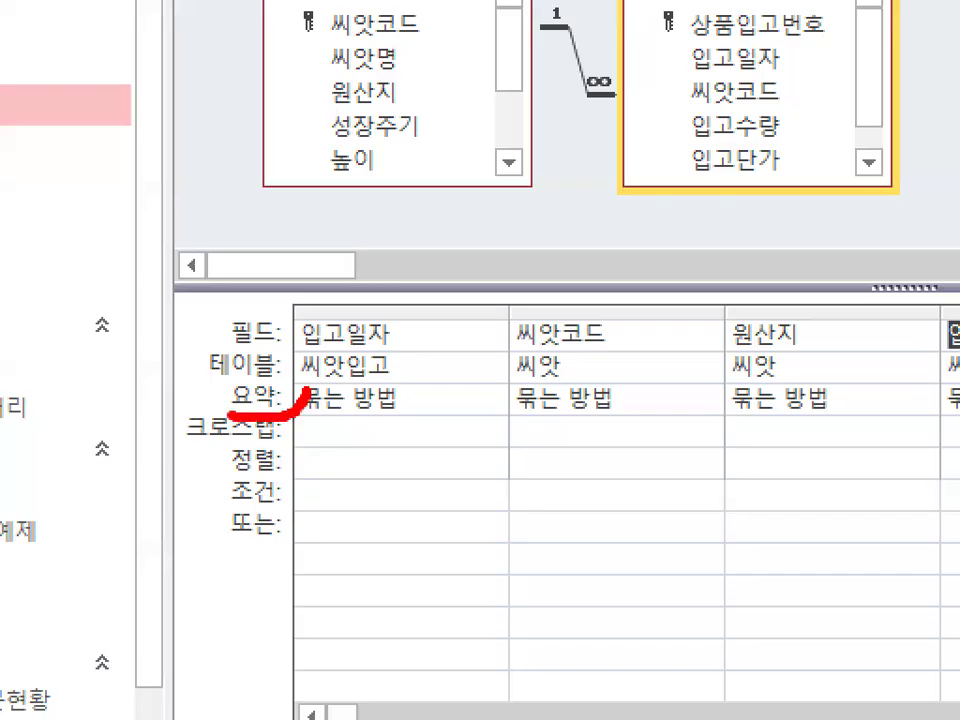
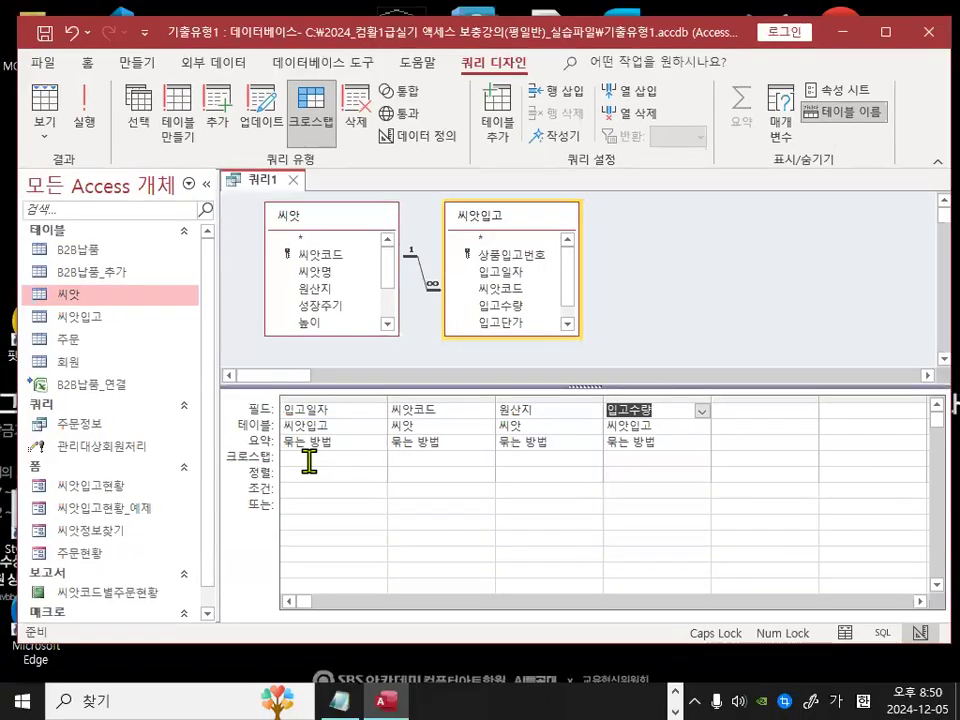
Step: Set the Crosstab row of both 입고일자 and 씨앗코드 to 행 머리글
left_click(350, 452)
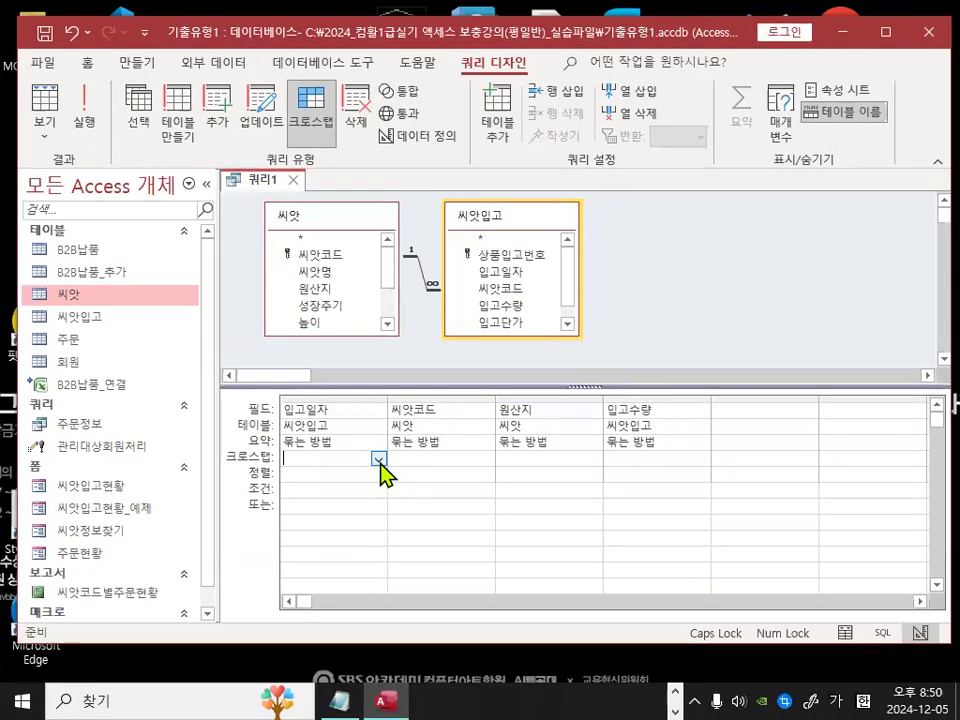
left_click(379, 460)
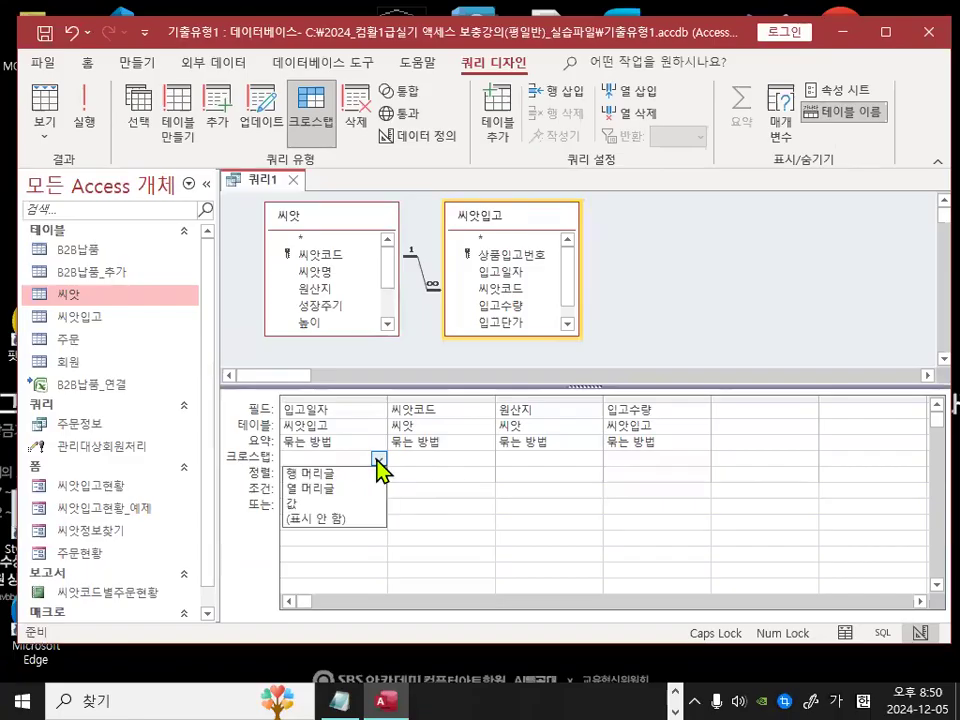
left_click(342, 472)
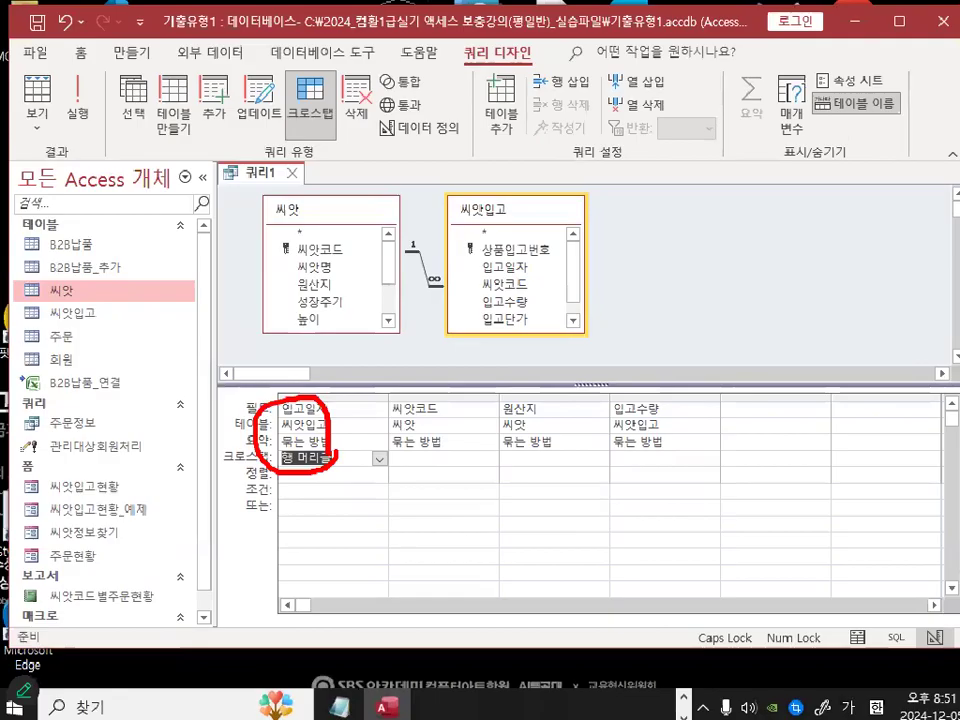
left_click(503, 451)
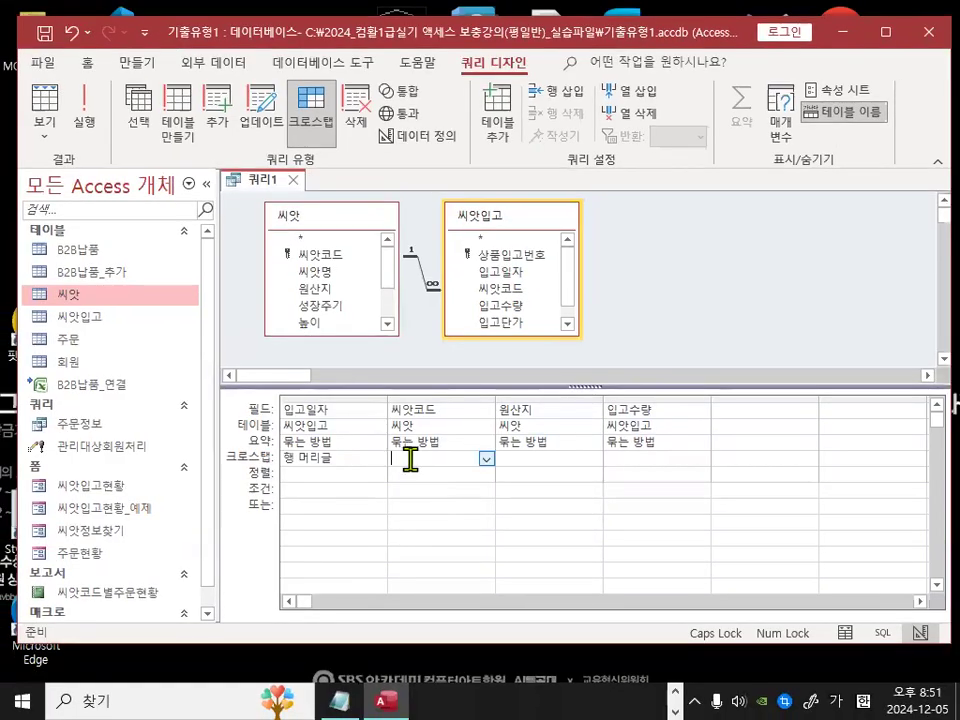
left_click(485, 460)
left_click(457, 474)
Step: Set the Crosstab row of the 원산지 field to 열 머리글
left_click(523, 457)
left_click(594, 458)
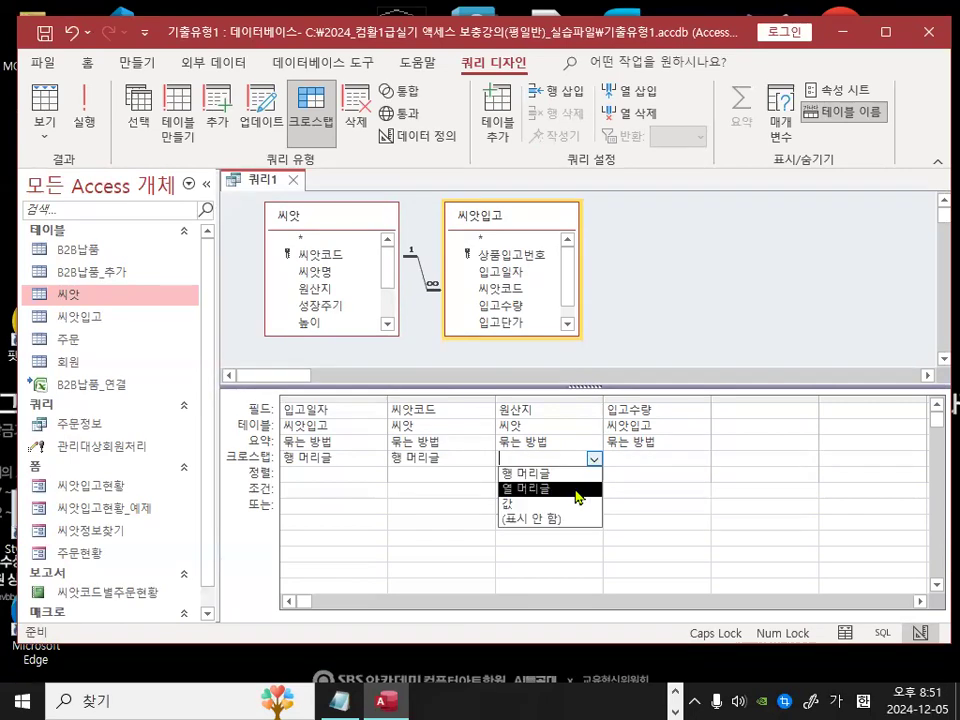
left_click(575, 489)
Step: Set the Crosstab row of the 입고수량 field to 값
left_click(643, 458)
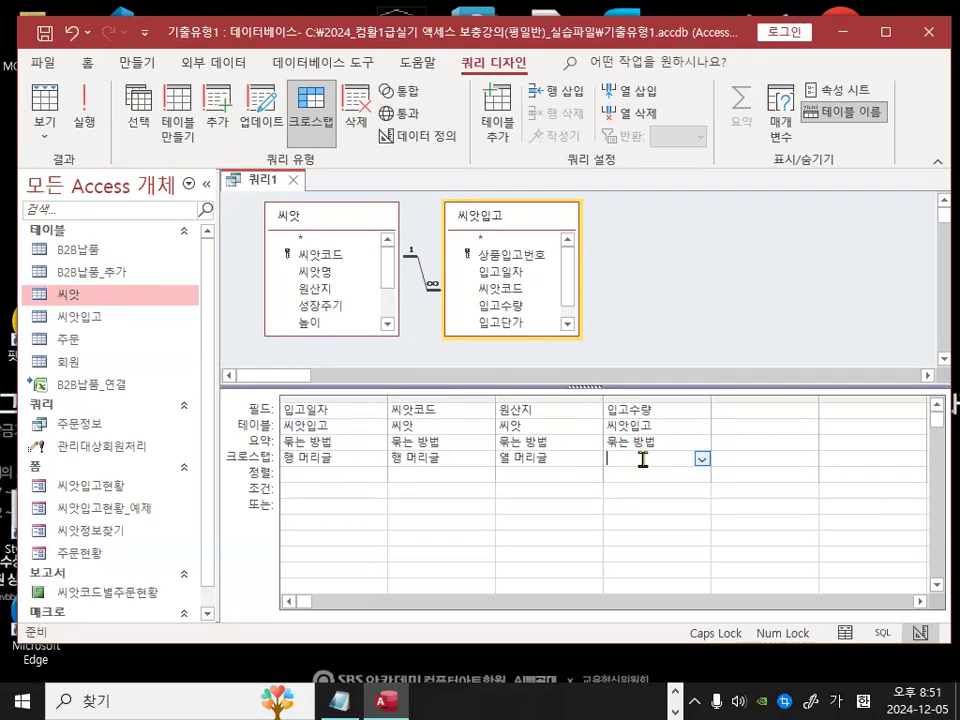
left_click(702, 460)
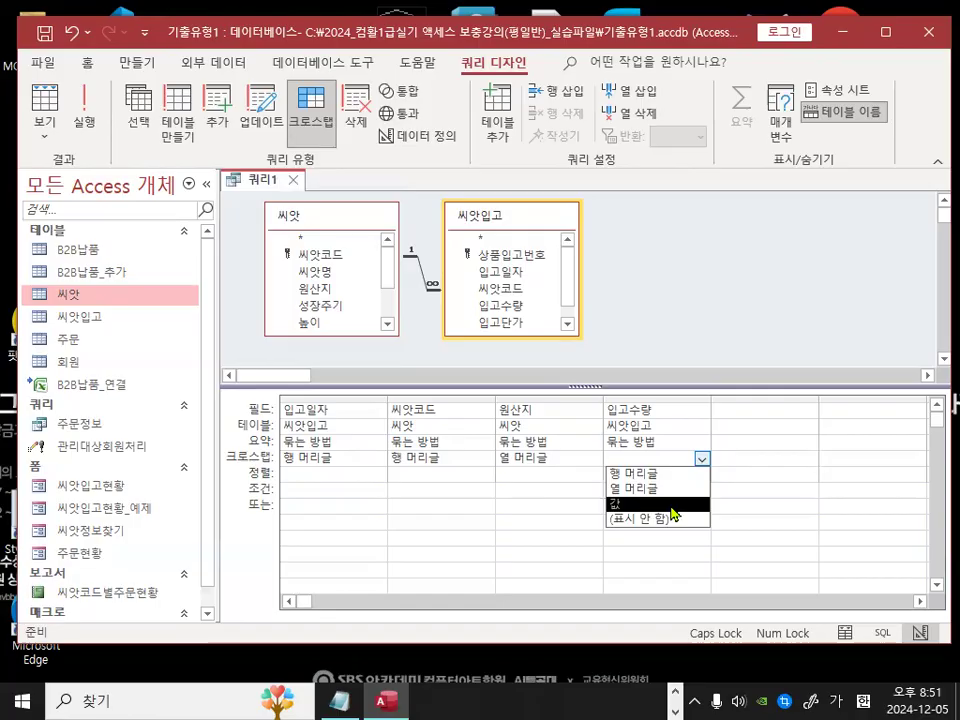
left_click(669, 498)
mouse_move(628, 467)
left_mouse_down()
mouse_move(586, 439)
mouse_move(619, 461)
mouse_move(608, 443)
mouse_move(615, 460)
left_mouse_up()
mouse_move(686, 341)
left_mouse_down()
mouse_move(664, 353)
mouse_move(660, 330)
left_mouse_up()
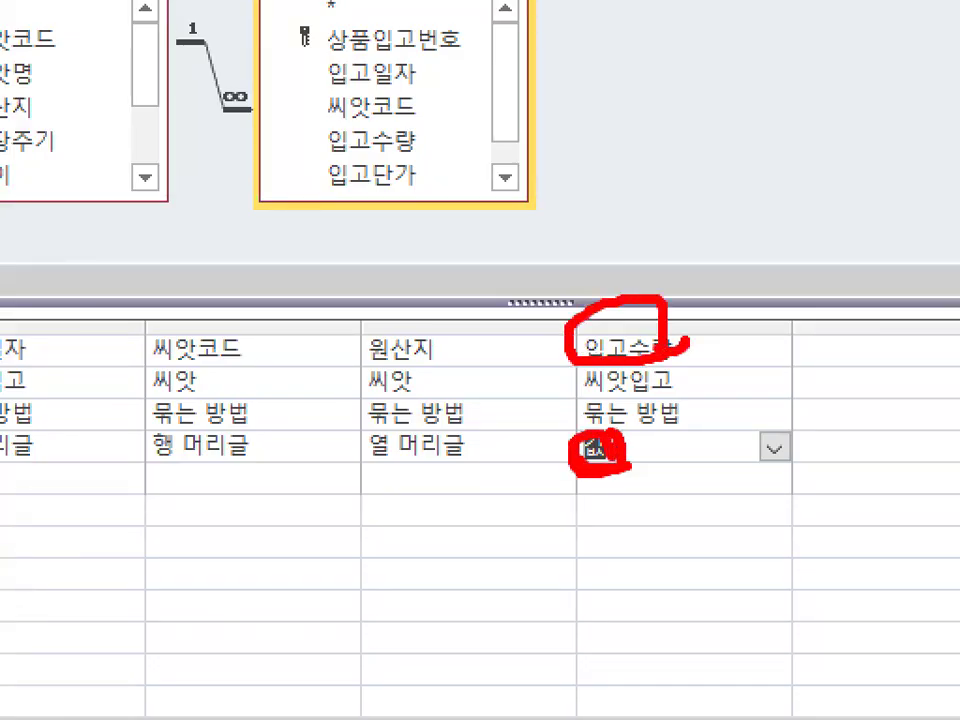
key("Escape")
left_click(690, 409)
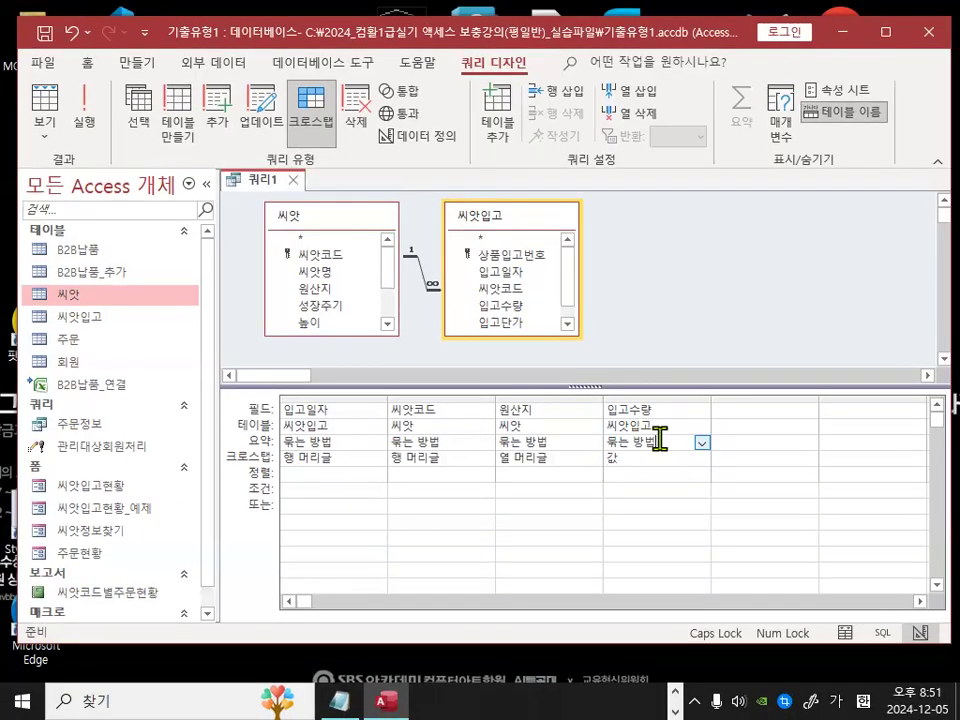
mouse_move(652, 441)
left_mouse_down()
mouse_move(612, 454)
mouse_move(609, 431)
mouse_move(572, 409)
left_mouse_up()
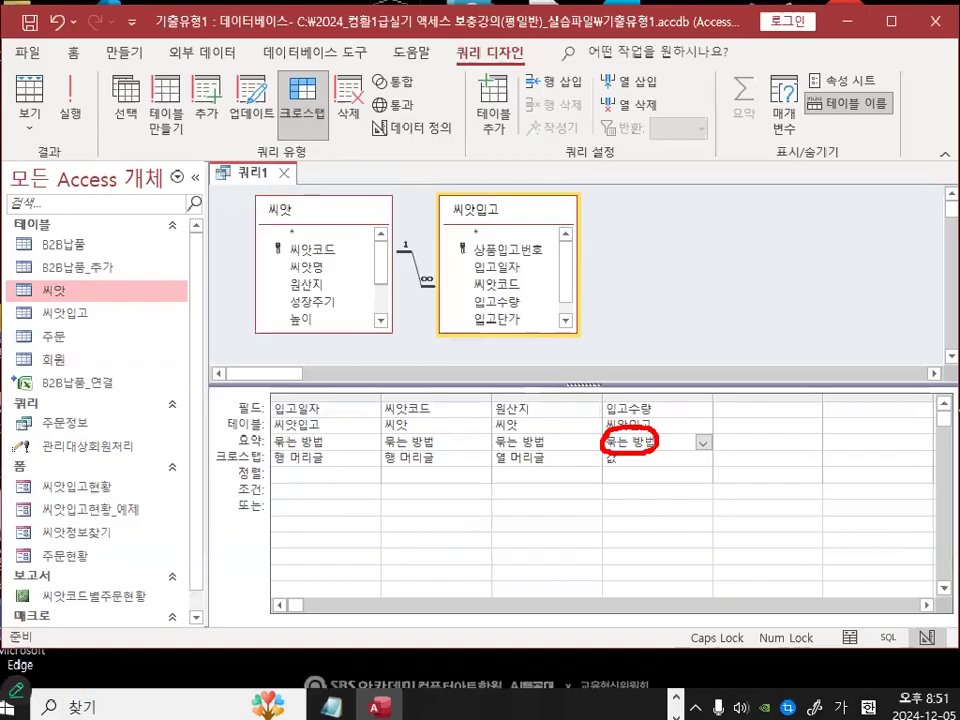
key("Escape")
Step: Set the 요약 (Total) row of the 입고수량 field to 합계
left_click(753, 433)
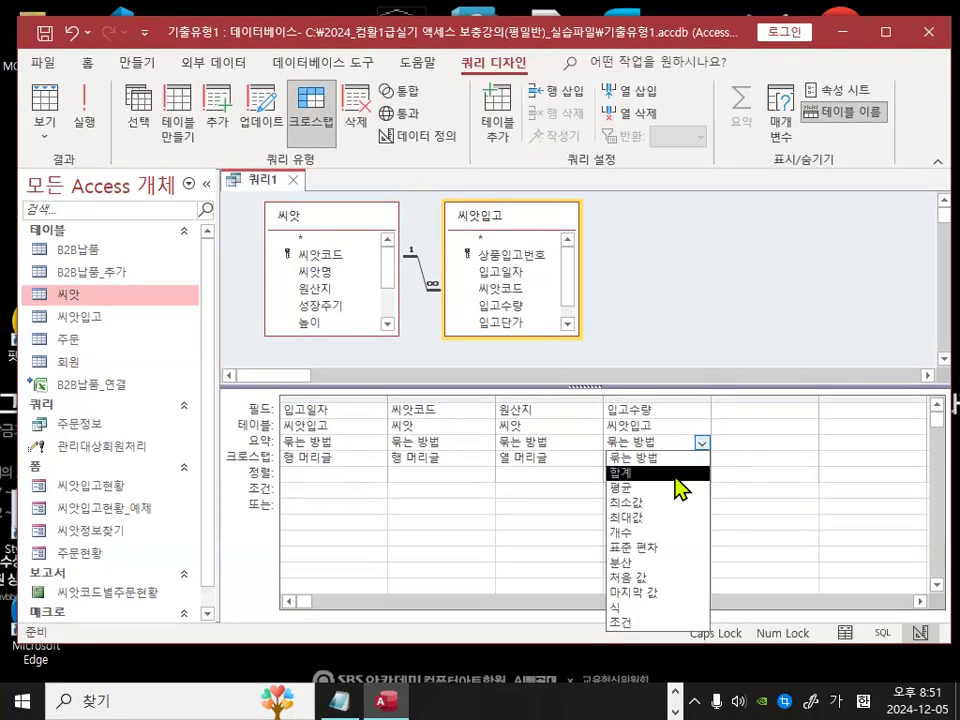
left_click(672, 473)
left_click_drag(637, 423, 655, 413)
mouse_move(600, 390)
left_mouse_down()
mouse_move(612, 342)
mouse_move(690, 378)
left_mouse_up()
left_click_drag(597, 418, 680, 326)
mouse_move(624, 453)
left_mouse_down()
mouse_move(634, 466)
mouse_move(605, 488)
mouse_move(636, 468)
left_mouse_up()
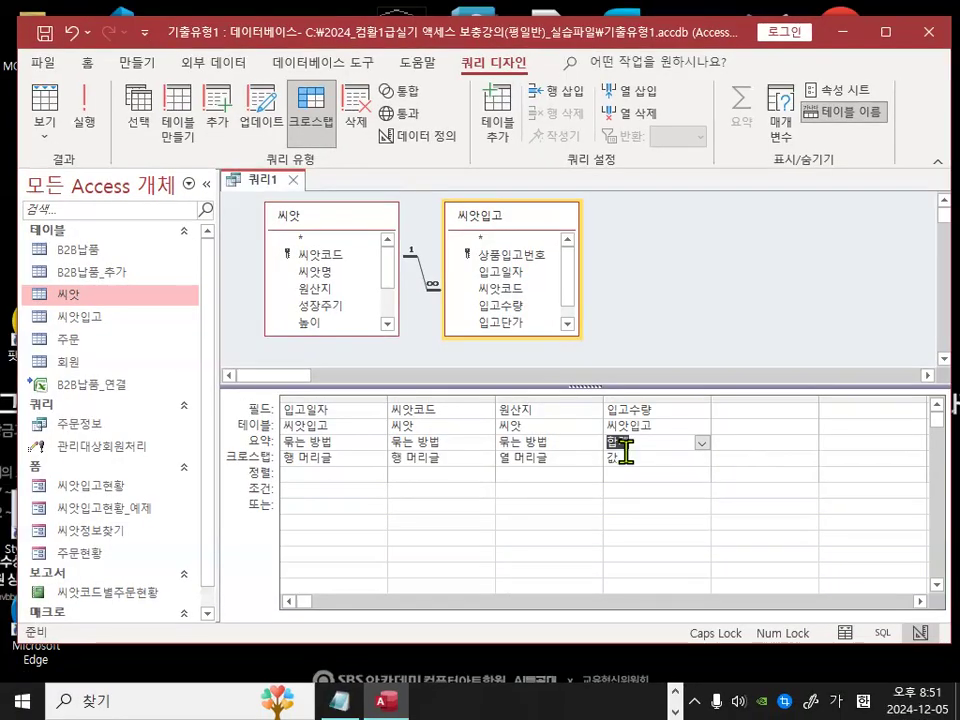
Step: Run the crosstab query and review its datasheet output
left_click(415, 504)
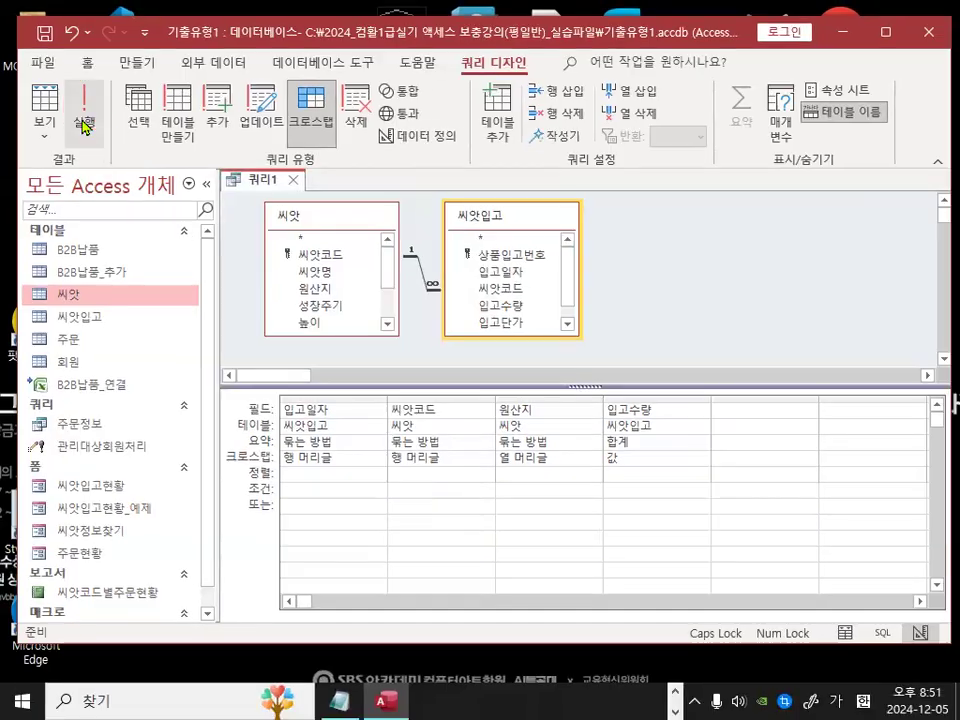
left_click(104, 110)
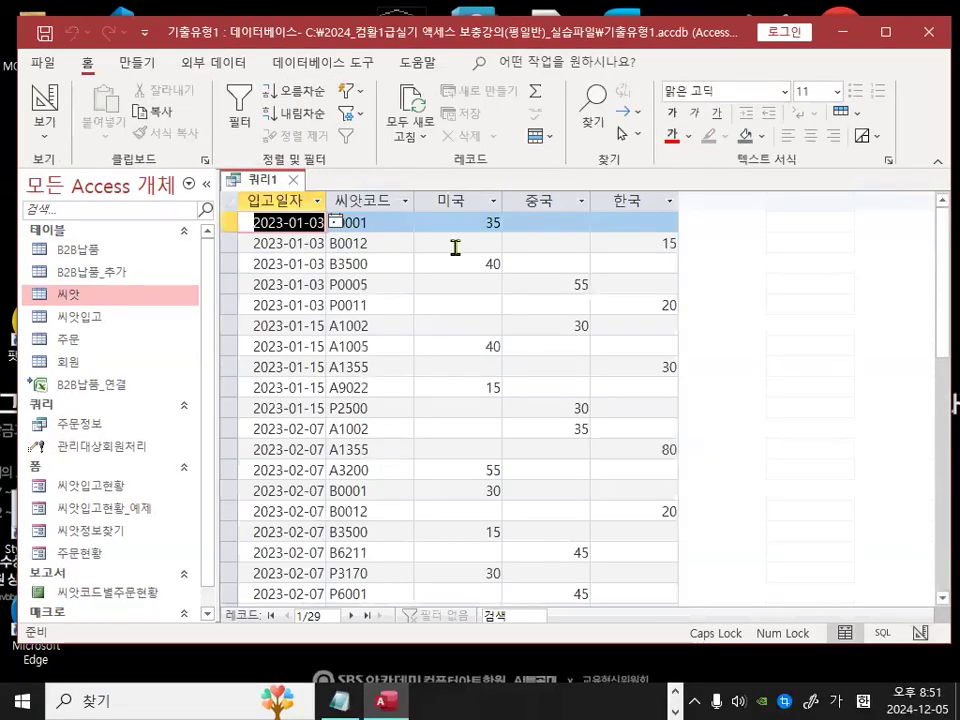
left_click(455, 248)
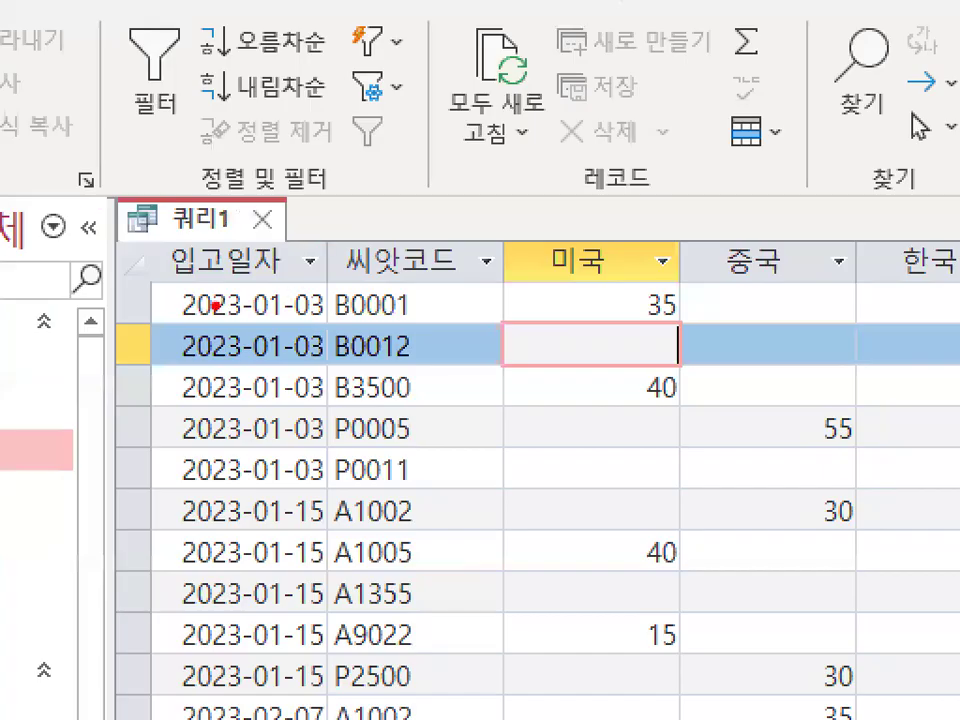
left_click_drag(166, 289, 957, 293)
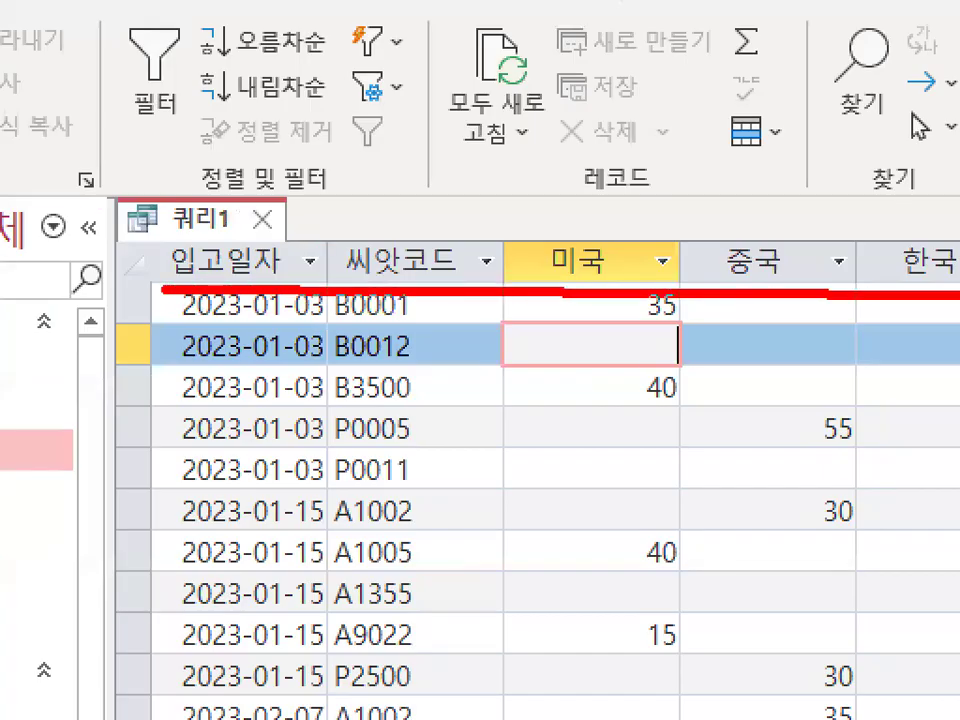
key("Escape")
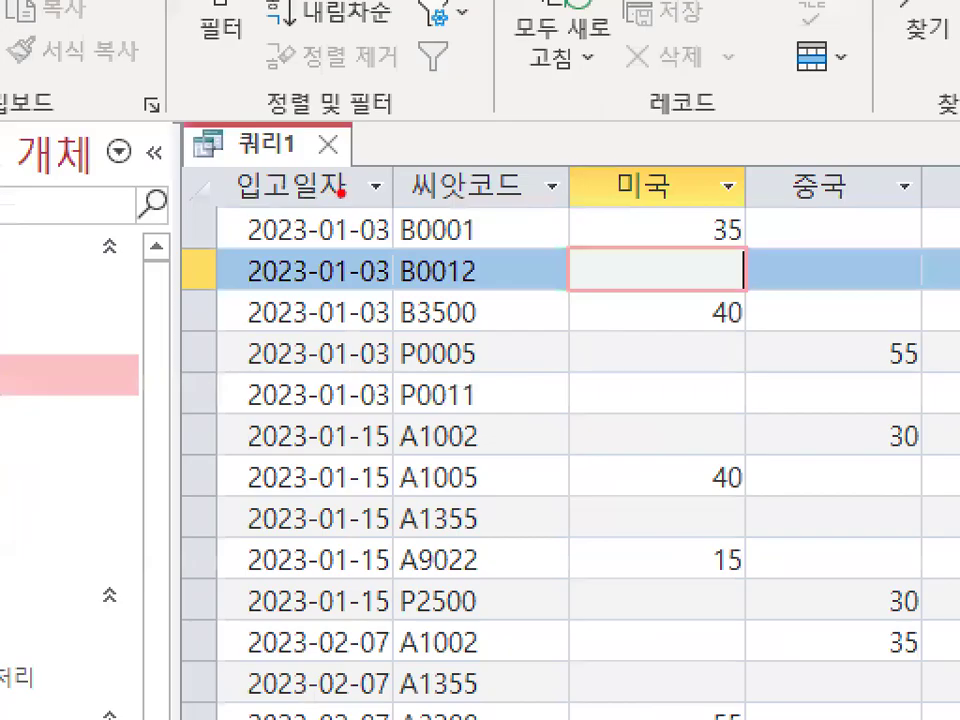
mouse_move(355, 202)
left_mouse_down()
mouse_move(218, 178)
mouse_move(332, 140)
mouse_move(344, 172)
left_mouse_up()
mouse_move(279, 296)
left_mouse_down()
mouse_move(290, 318)
mouse_move(370, 226)
left_mouse_up()
mouse_move(512, 193)
left_mouse_down()
mouse_move(413, 203)
mouse_move(530, 188)
left_mouse_up()
left_click_drag(486, 227, 541, 172)
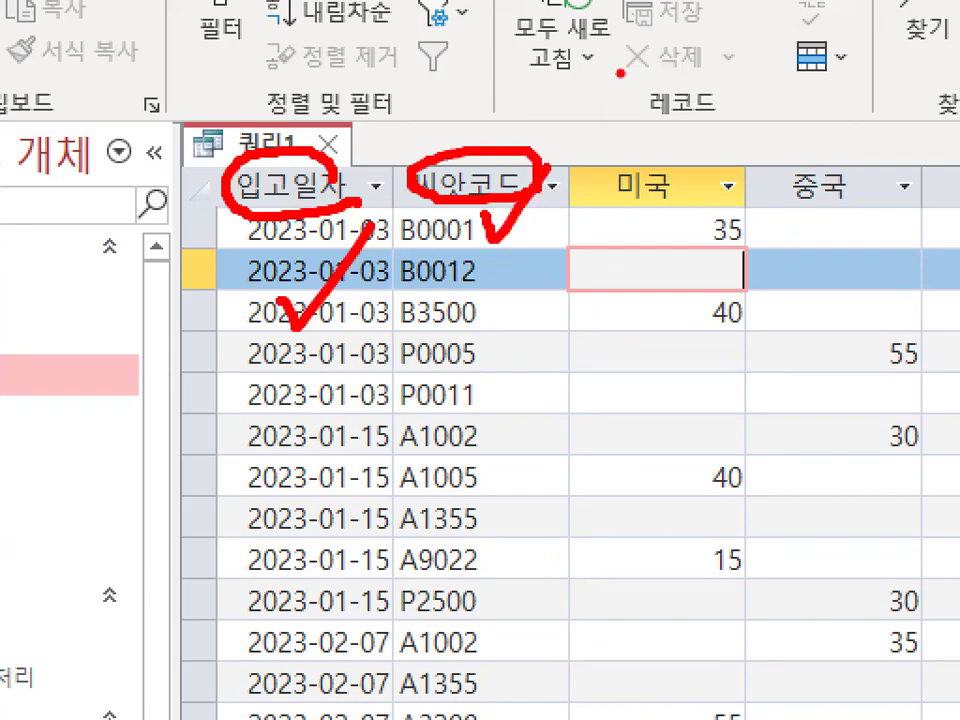
key("Escape")
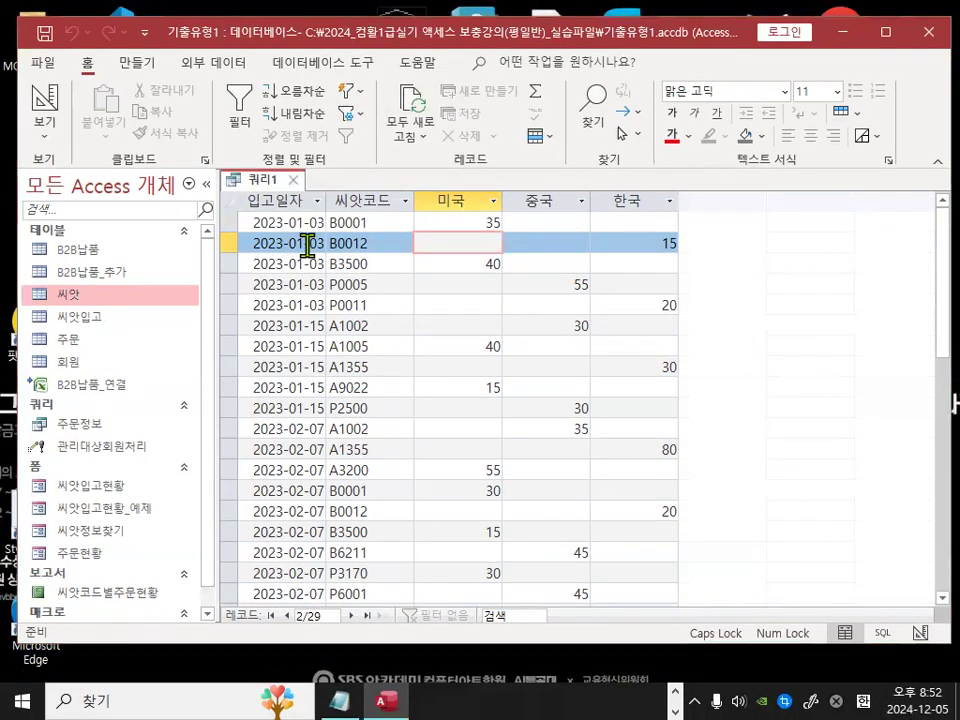
Step: Examine the row heading columns and the 원산지 country columns in the datasheet
key("ctrl+1")
left_click(304, 245)
mouse_move(462, 262)
left_mouse_down()
mouse_move(365, 285)
mouse_move(480, 248)
left_mouse_up()
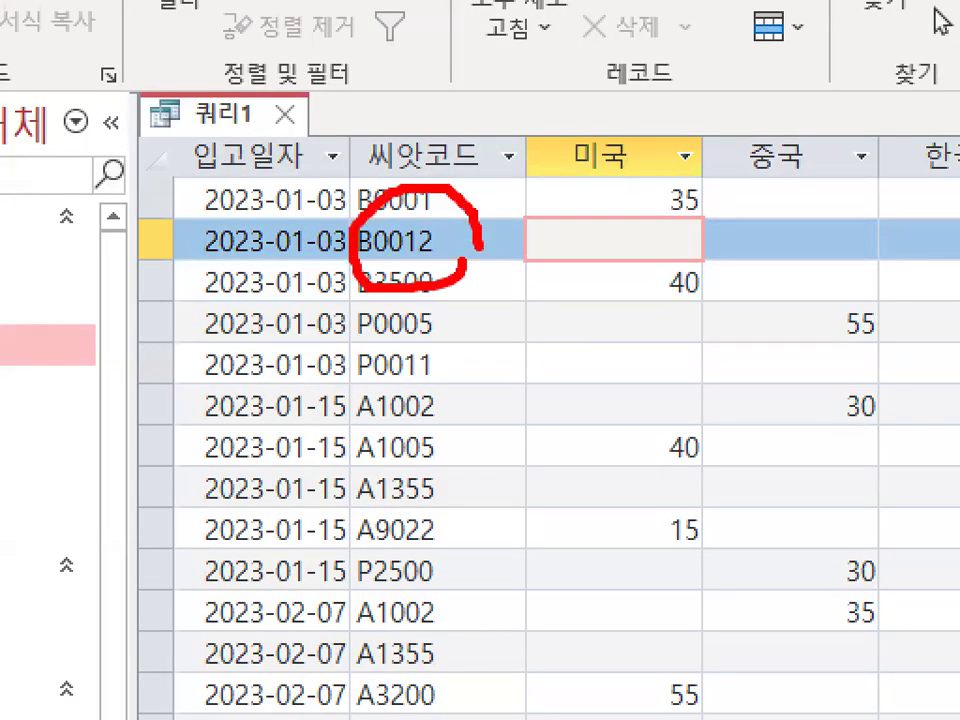
left_click_drag(505, 78, 432, 208)
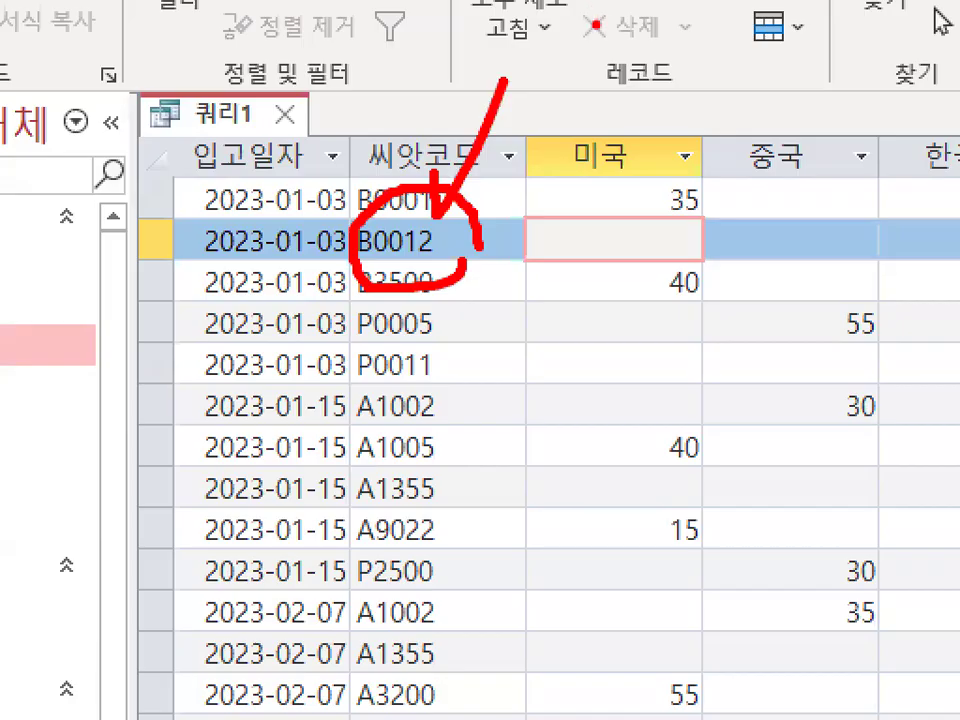
key("Escape")
key("ctrl+1")
left_click(411, 242)
left_click_drag(395, 230, 458, 229)
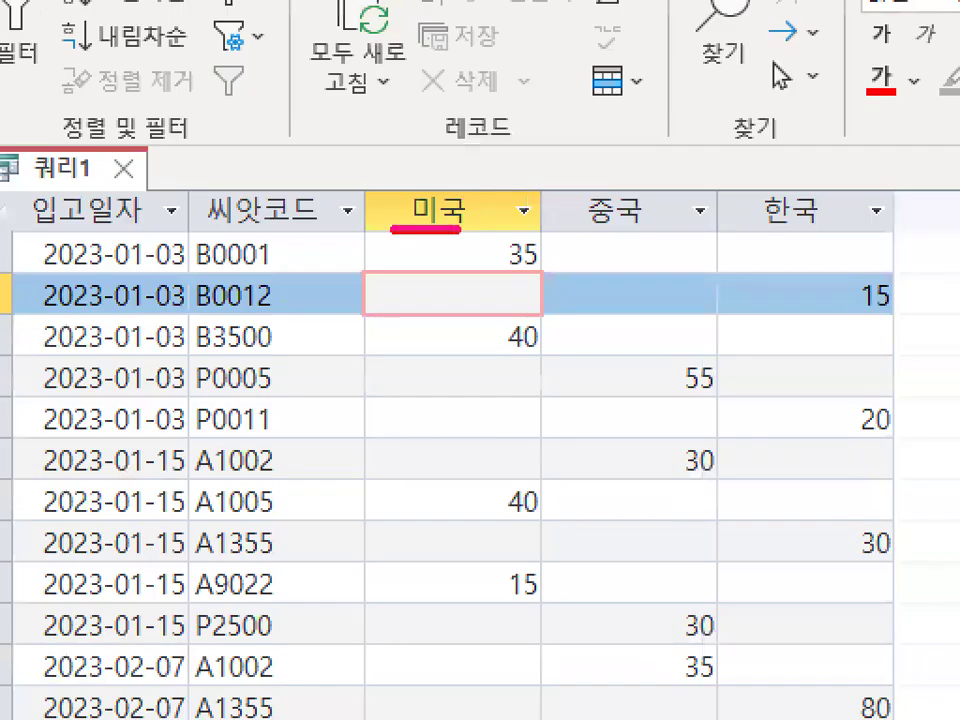
left_click_drag(560, 224, 626, 222)
left_click_drag(729, 235, 810, 229)
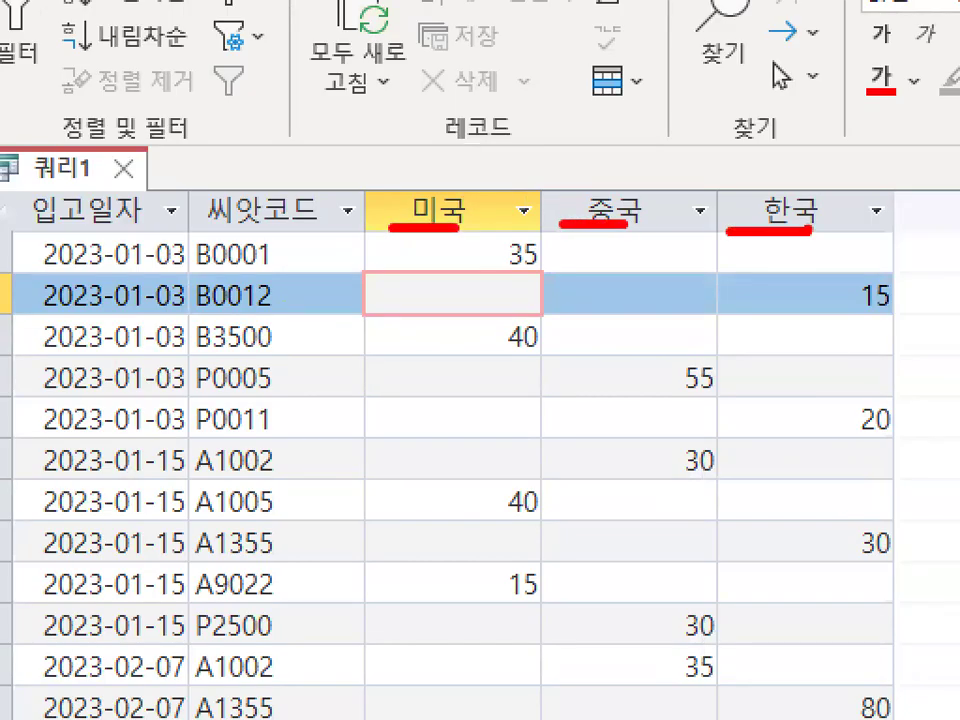
mouse_move(532, 197)
left_mouse_down()
mouse_move(520, 218)
mouse_move(553, 180)
left_mouse_up()
mouse_move(690, 167)
left_mouse_down()
mouse_move(788, 182)
mouse_move(690, 150)
left_mouse_up()
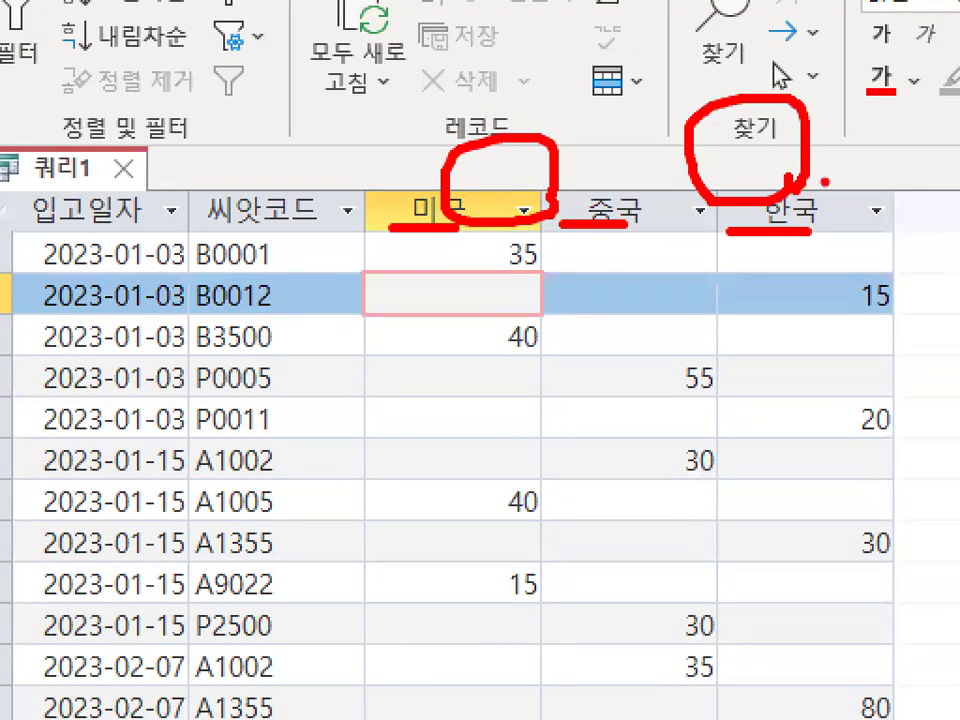
mouse_move(826, 560)
left_mouse_down()
mouse_move(696, 643)
mouse_move(625, 274)
mouse_move(912, 537)
left_mouse_up()
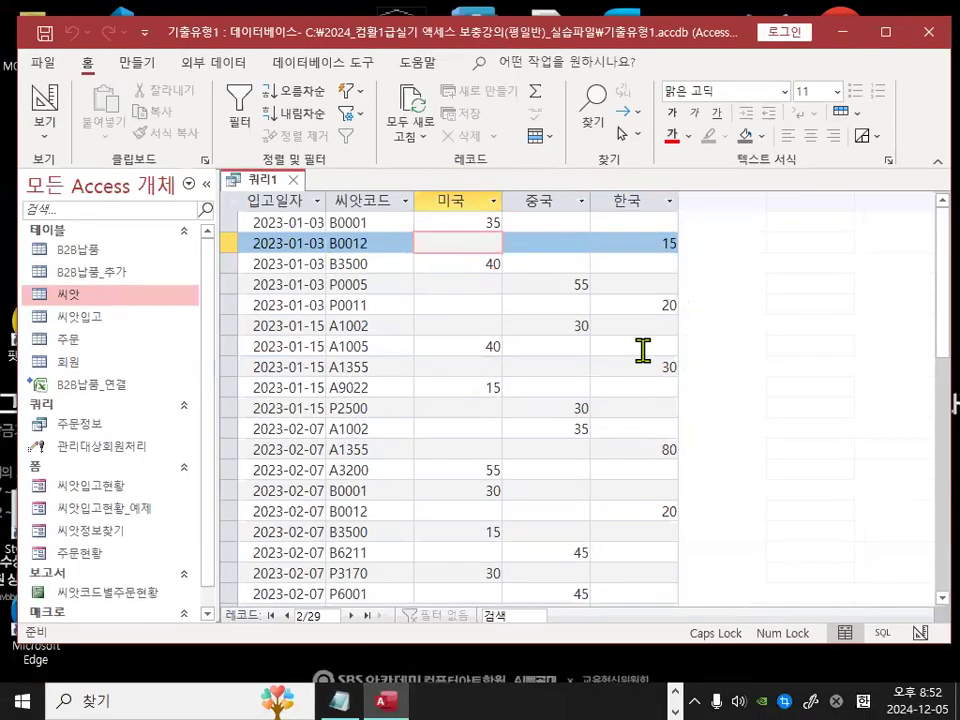
Step: Return to the query's design view and review the crosstab settings of all four fields
left_click(45, 103)
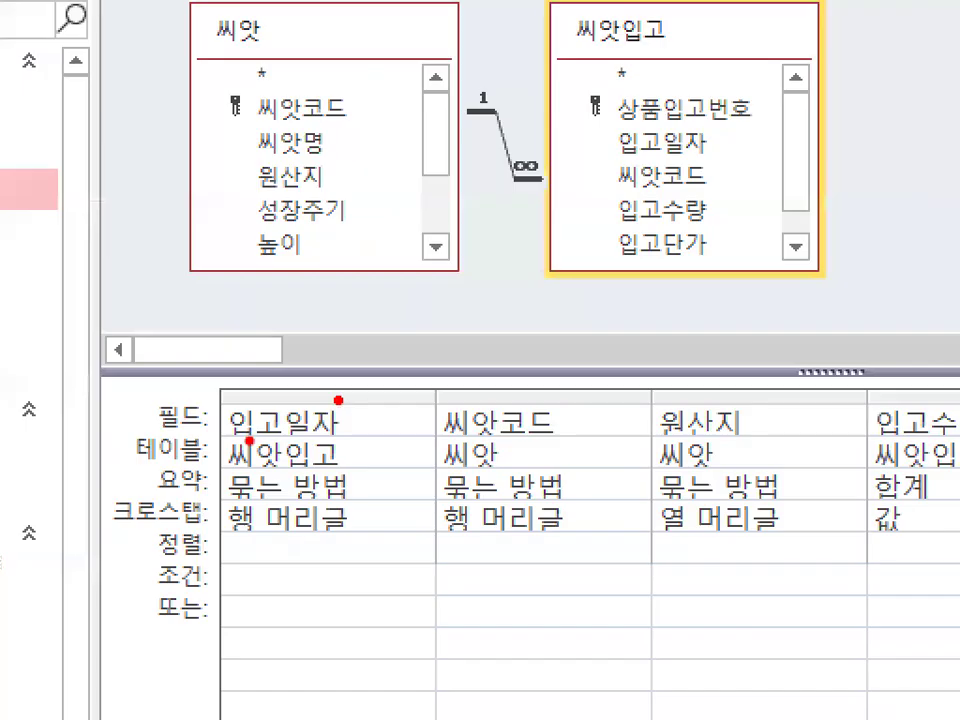
left_click_drag(187, 438, 923, 445)
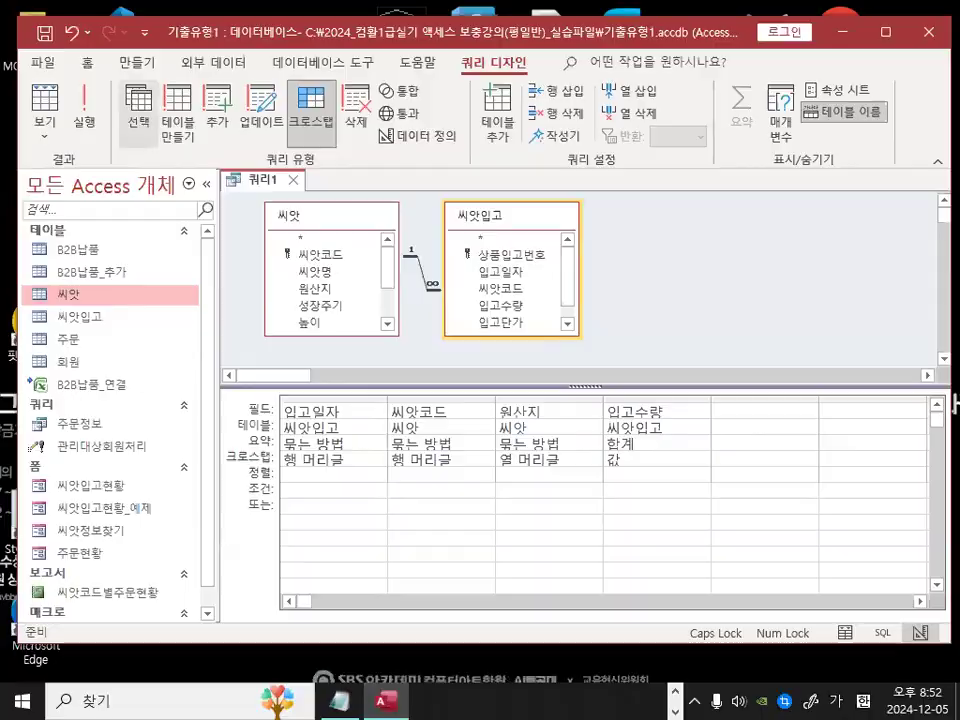
mouse_move(97, 130)
left_mouse_down()
mouse_move(148, 110)
mouse_move(159, 116)
left_mouse_up()
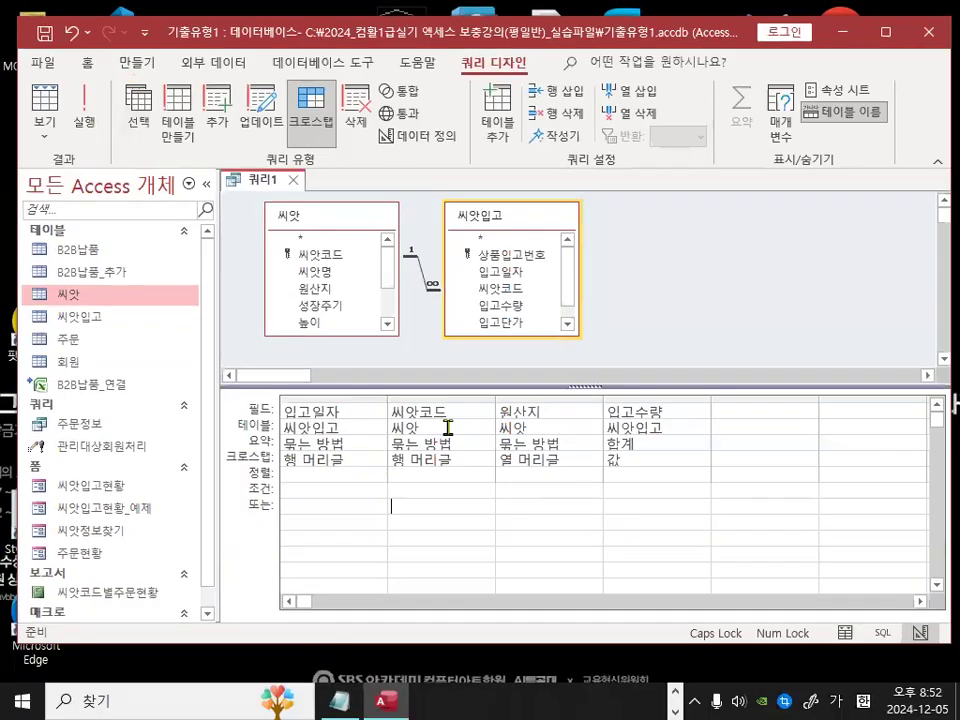
mouse_move(656, 396)
left_mouse_down()
mouse_move(313, 405)
mouse_move(656, 414)
mouse_move(608, 420)
left_mouse_up()
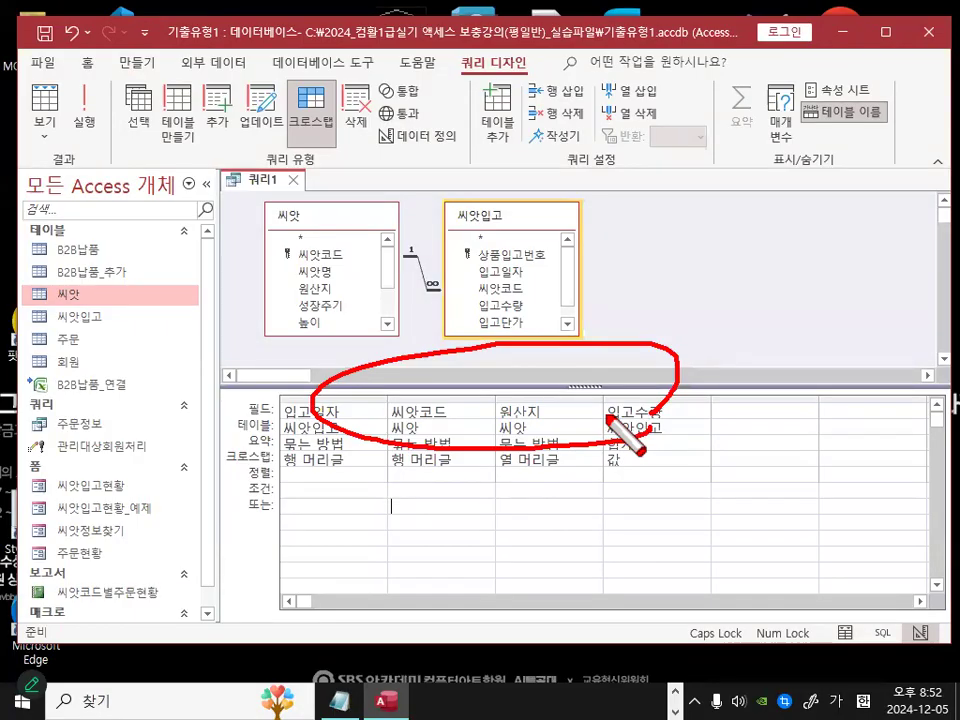
key("Escape")
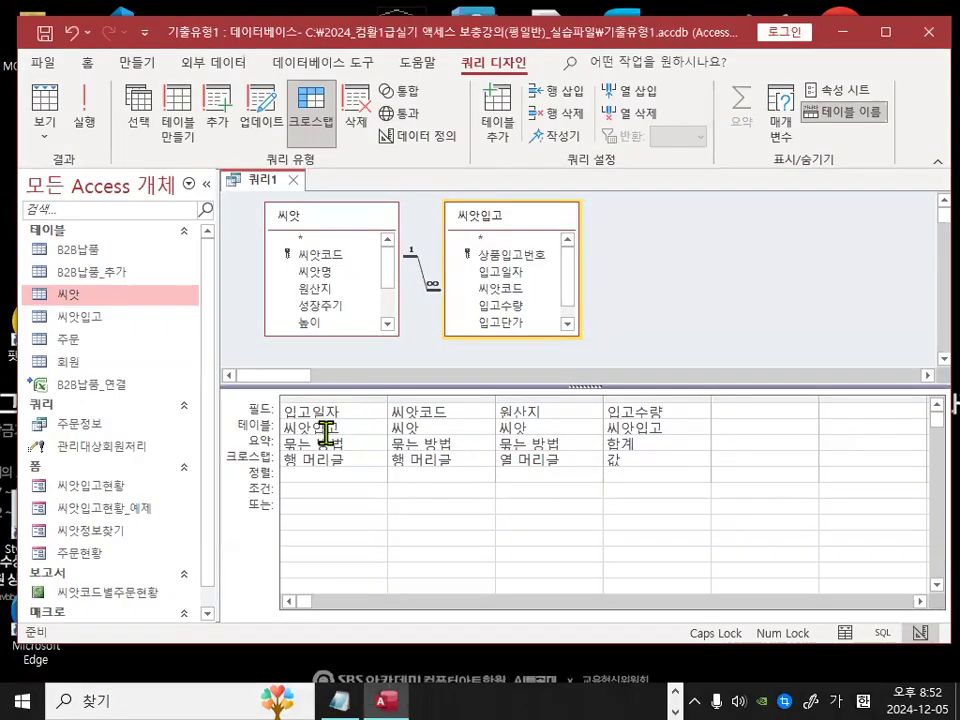
key("ctrl+1")
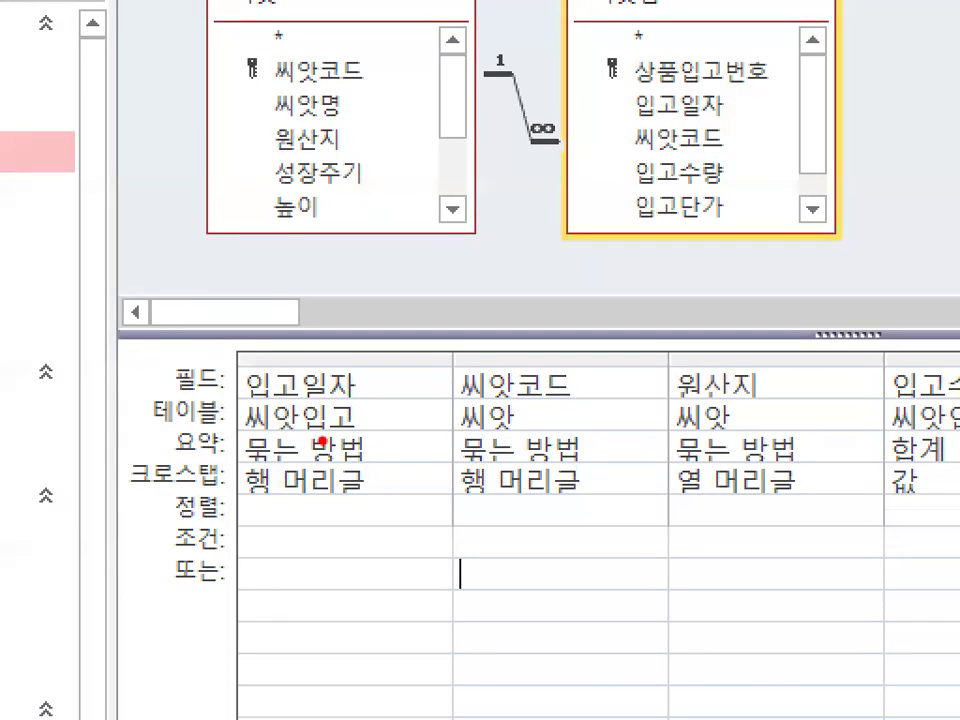
key("Escape")
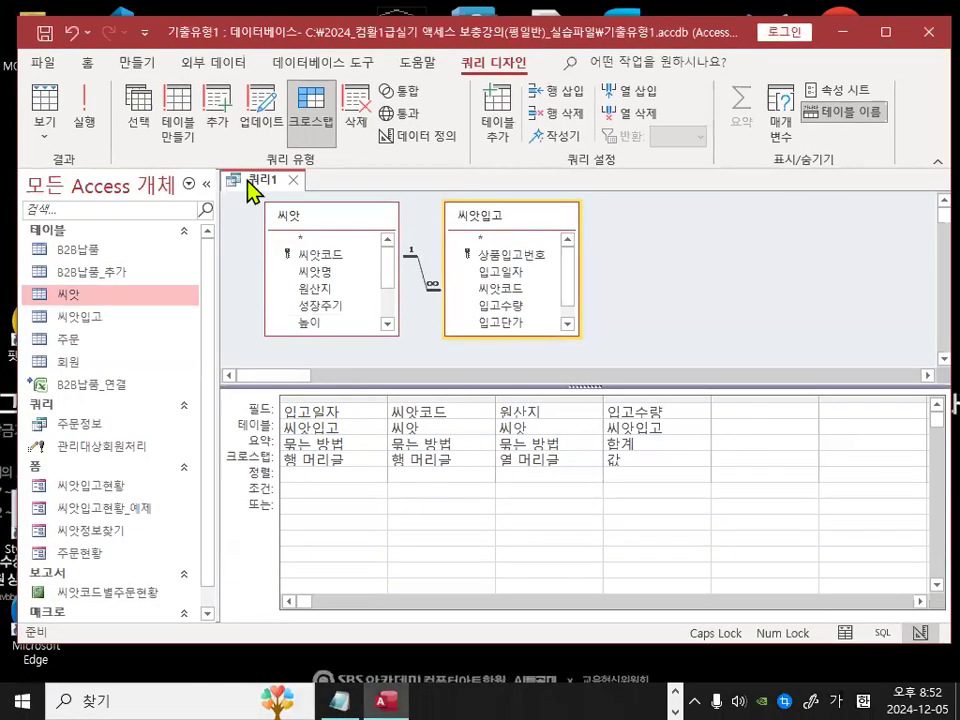
key("ctrl+1")
mouse_move(157, 130)
left_mouse_down()
mouse_move(117, 132)
mouse_move(124, 70)
mouse_move(157, 110)
left_mouse_up()
key("Escape")
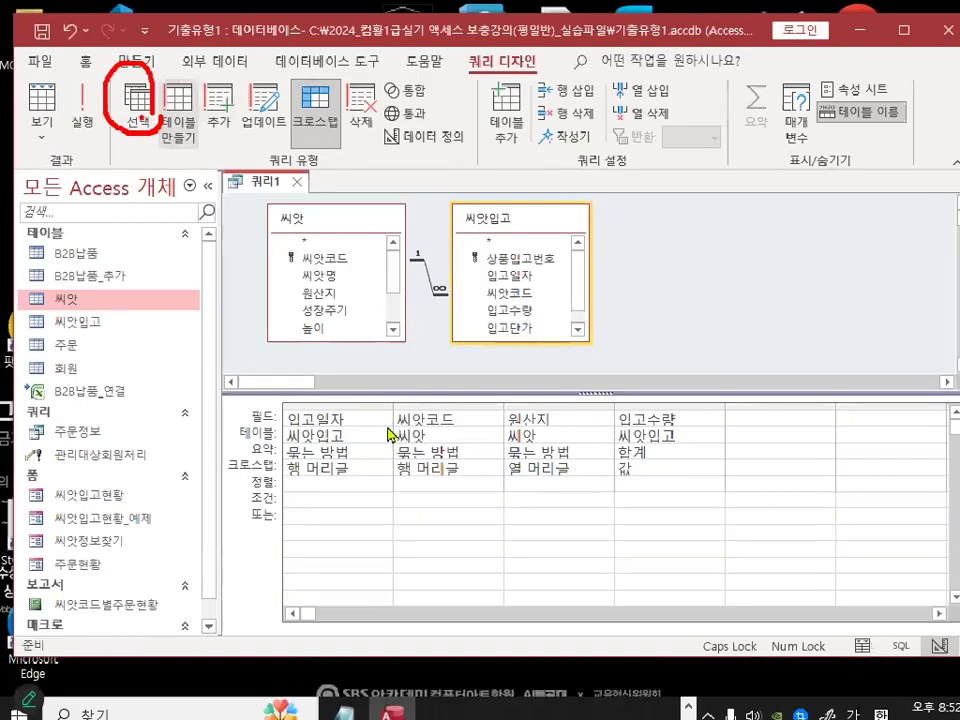
key("ctrl+2")
left_click_drag(288, 384, 323, 368)
left_click_drag(404, 379, 440, 370)
mouse_move(515, 378)
left_mouse_down()
mouse_move(527, 397)
mouse_move(566, 376)
left_mouse_up()
mouse_move(631, 386)
left_mouse_down()
mouse_move(655, 398)
mouse_move(684, 352)
left_mouse_up()
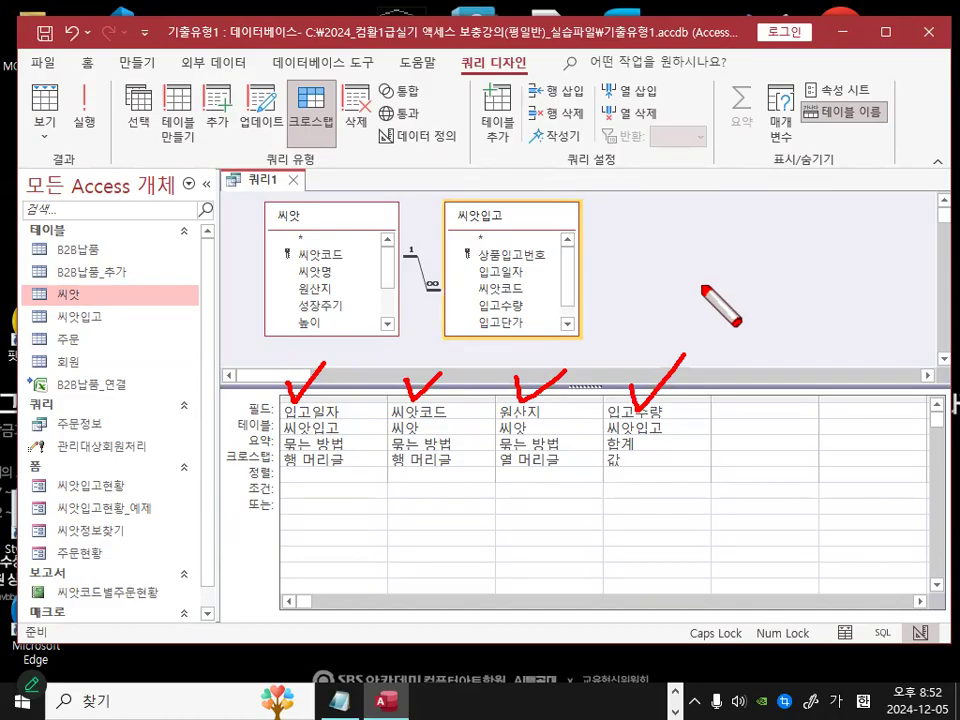
mouse_move(630, 268)
left_mouse_down()
mouse_move(679, 267)
mouse_move(657, 292)
left_mouse_up()
mouse_move(742, 250)
left_mouse_down()
mouse_move(728, 280)
mouse_move(758, 297)
left_mouse_up()
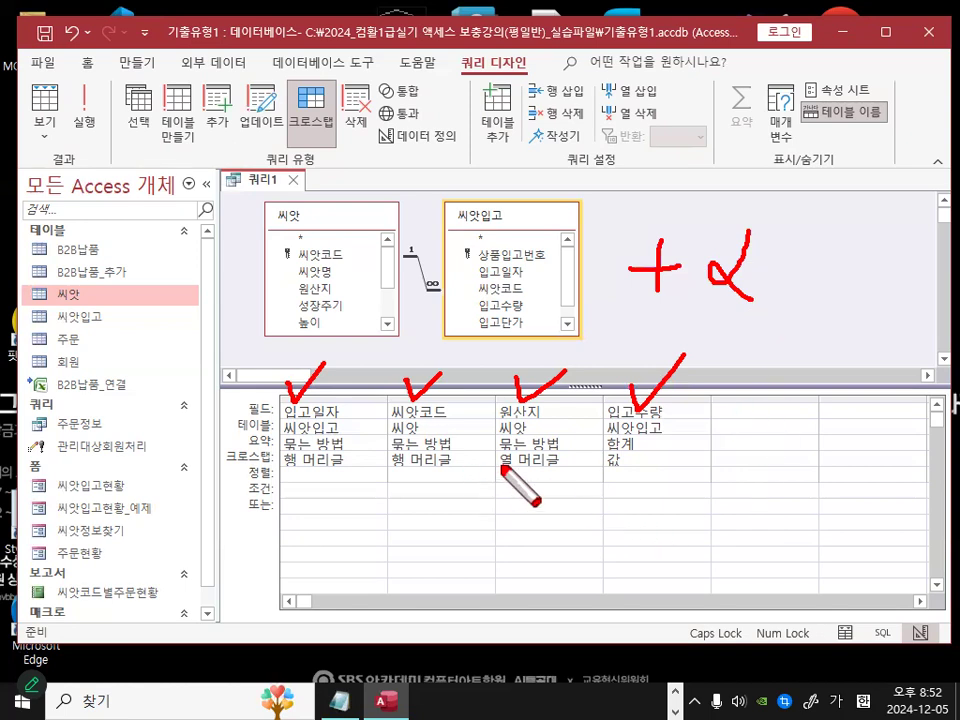
mouse_move(330, 458)
left_mouse_down()
mouse_move(242, 394)
mouse_move(344, 436)
mouse_move(362, 468)
left_mouse_up()
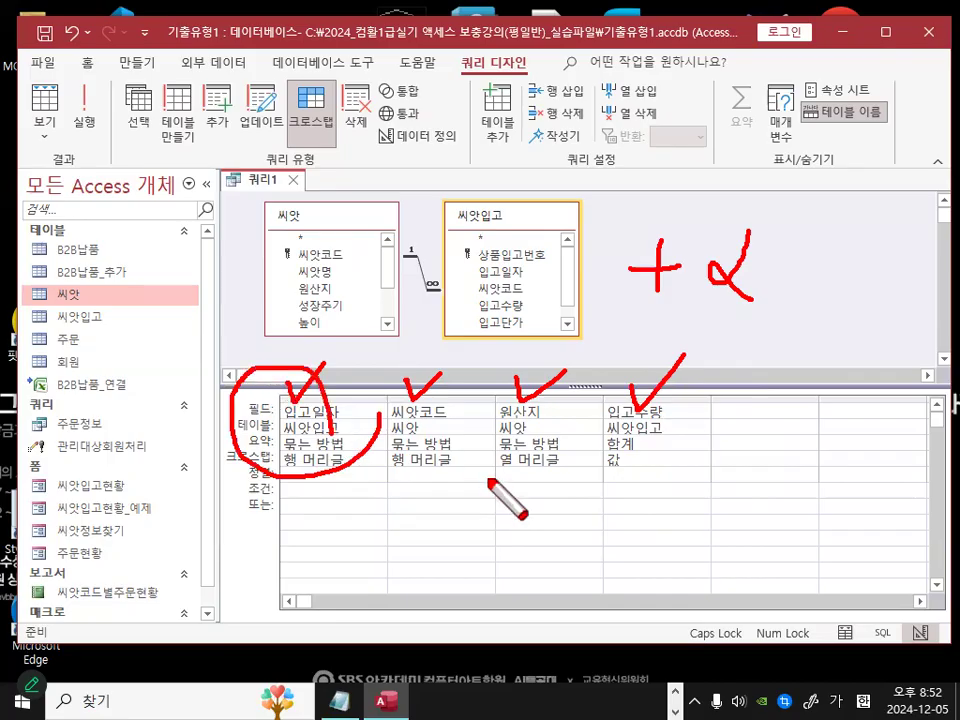
Step: Review the crosstab design grid, including the empty column beside the 입고수량 field
key("Escape")
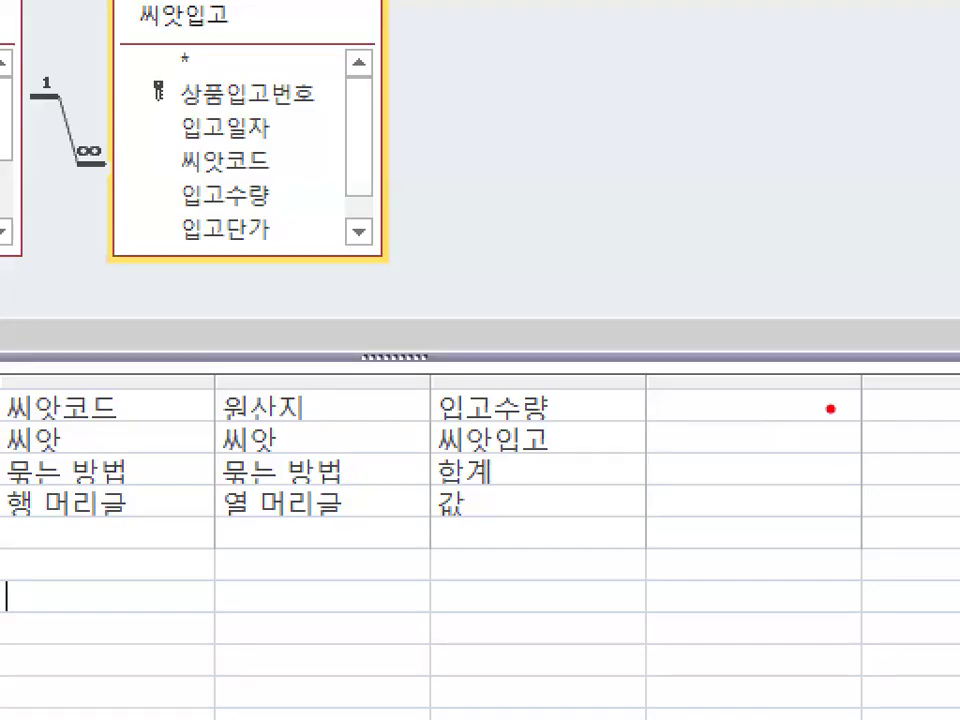
left_click_drag(802, 413, 710, 410)
left_click_drag(832, 428, 648, 398)
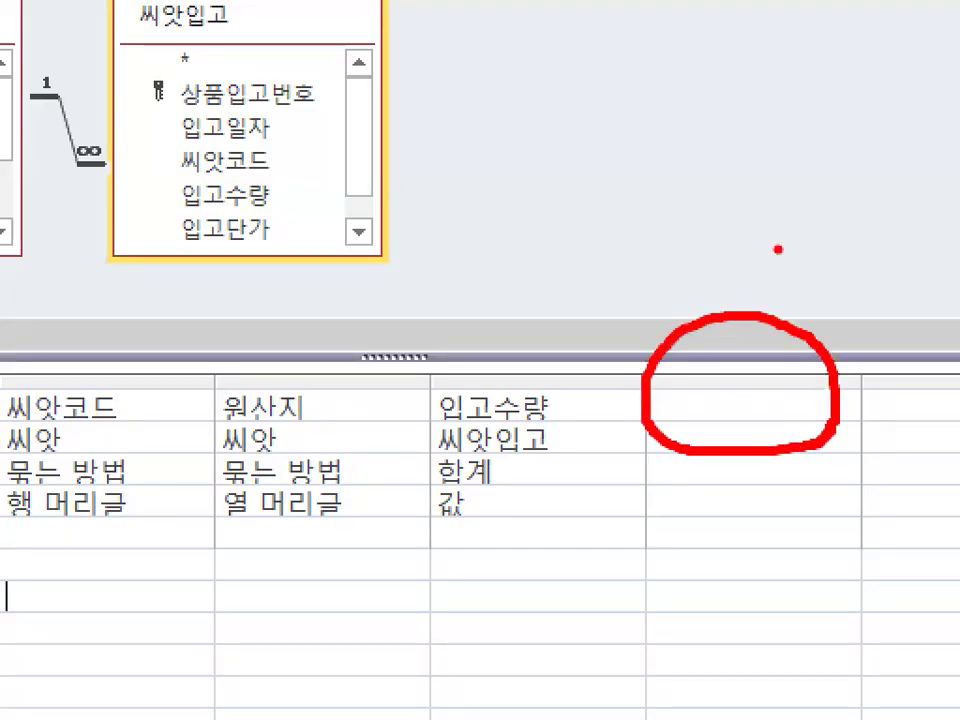
left_click_drag(778, 242, 497, 615)
left_click_drag(497, 560, 497, 615)
left_click_drag(540, 296, 690, 624)
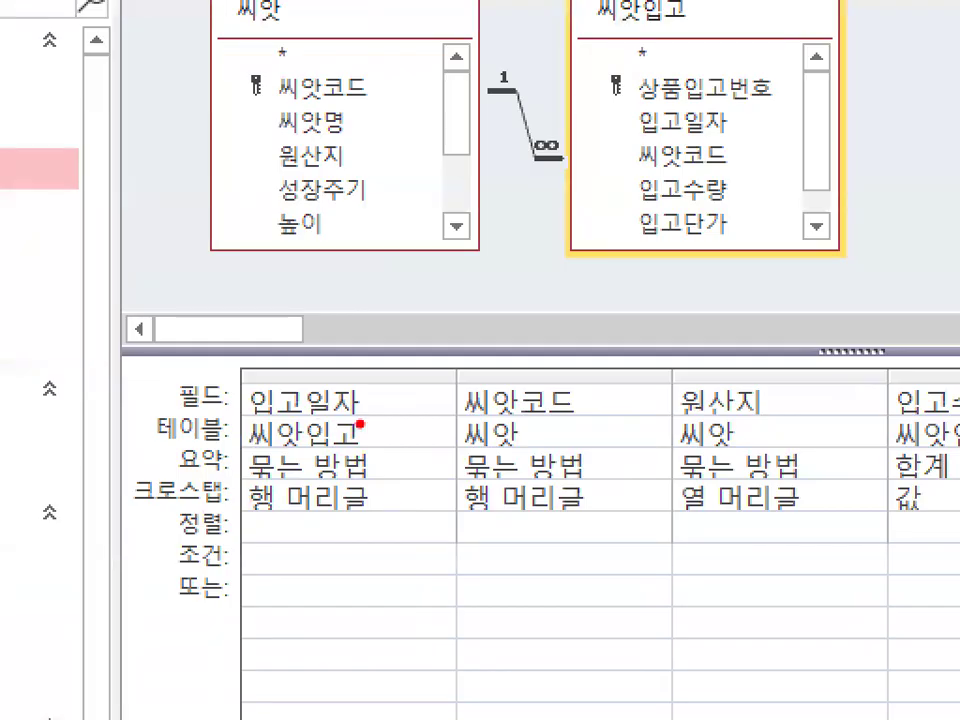
mouse_move(958, 458)
left_mouse_down()
mouse_move(23, 458)
mouse_move(922, 575)
left_mouse_up()
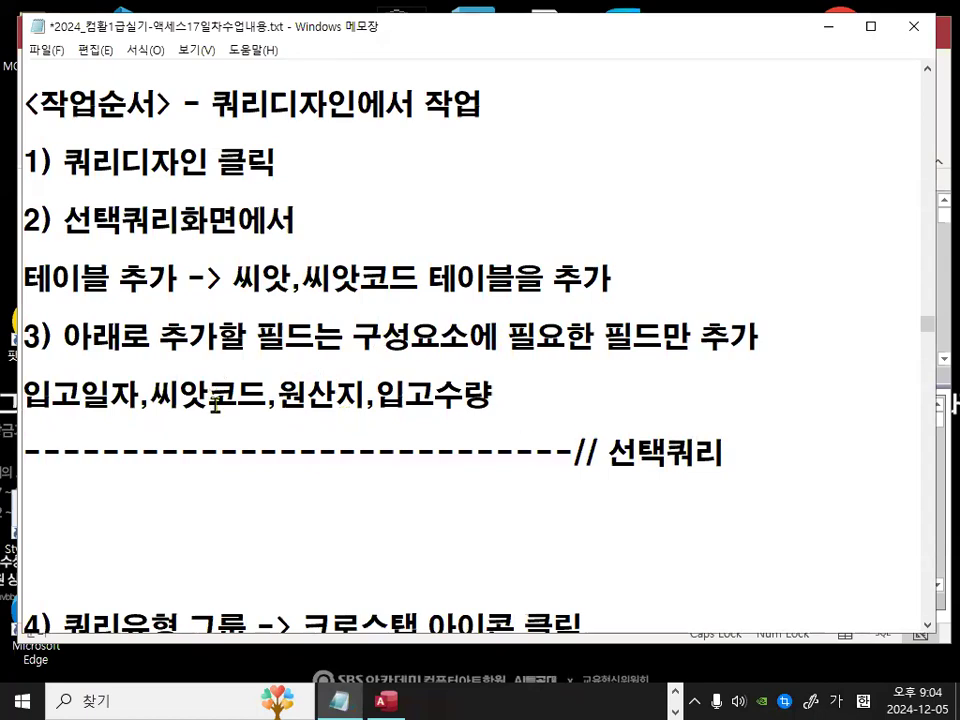
Step: In the notes, insert blank lines below the 선택쿼리 divider and type the heading <모든 쿼리에서 사용하는 새필드명 변경하는 방법>
scroll(230, 502, "down", 1)
left_click(219, 438)
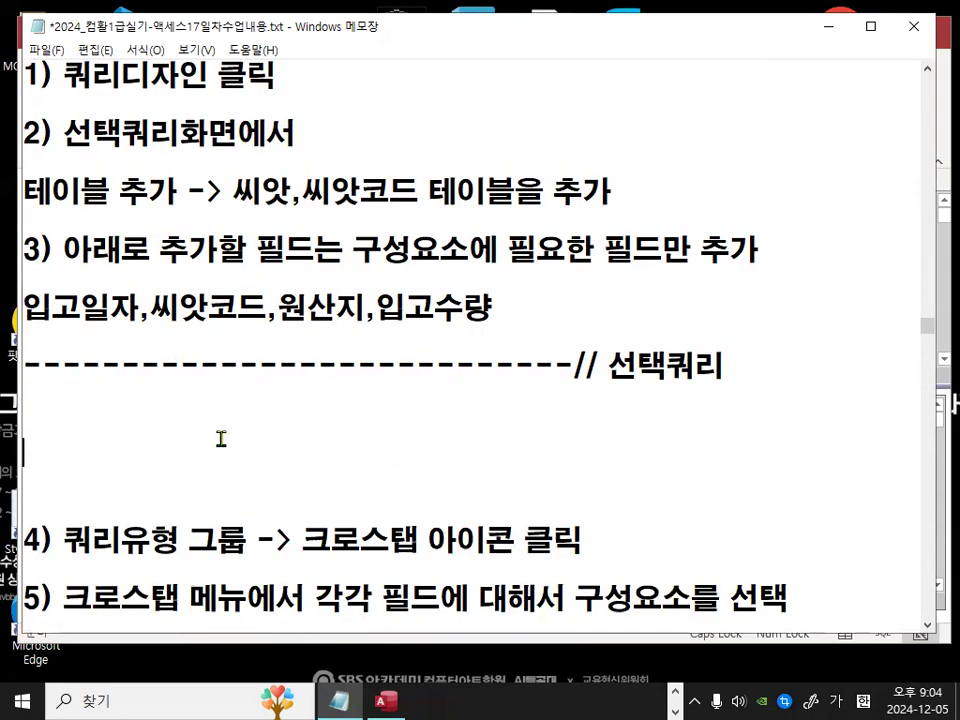
key("Return")
key("Return")
key("Return")
key("Up")
key("Up")
key("Up")
type("<")
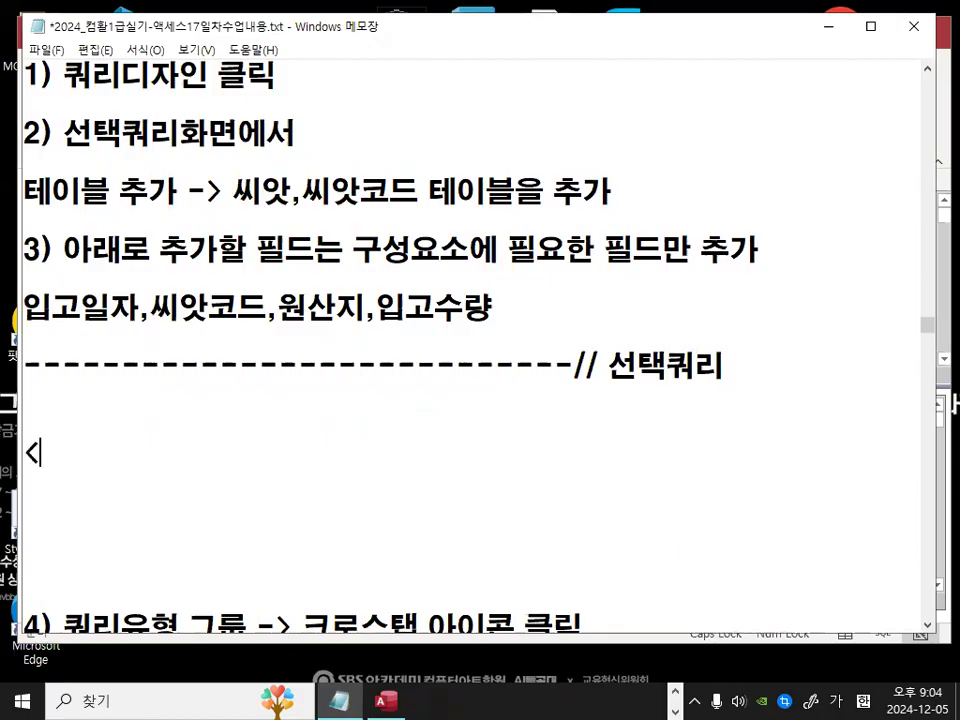
type("모든 쿼리에서 사용하는")
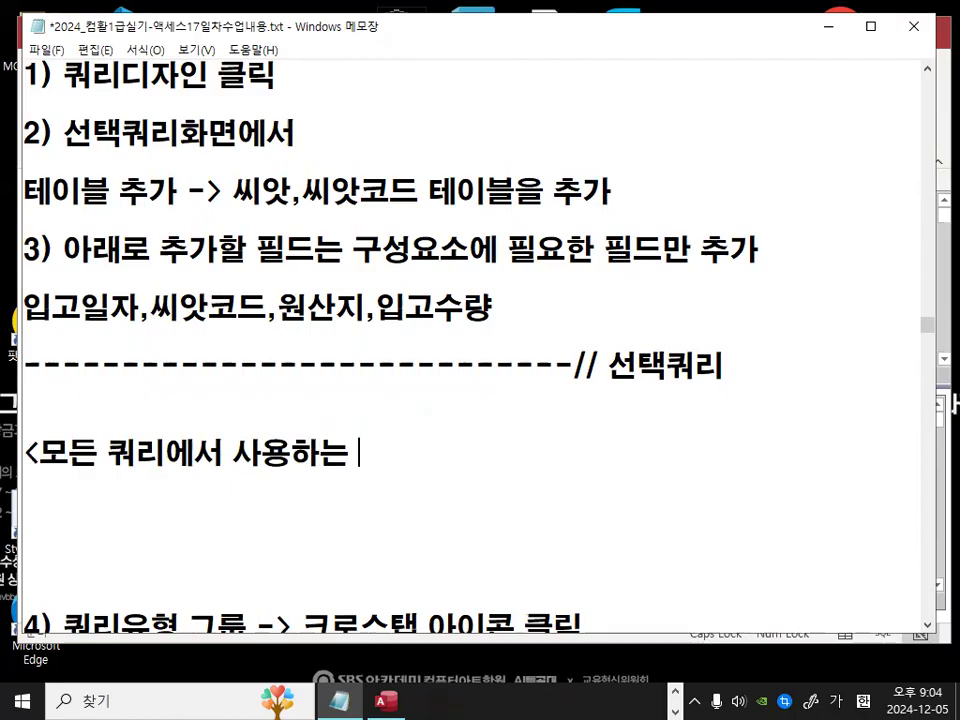
type("새필드며")
type("명 변경하는")
type(" 방법>")
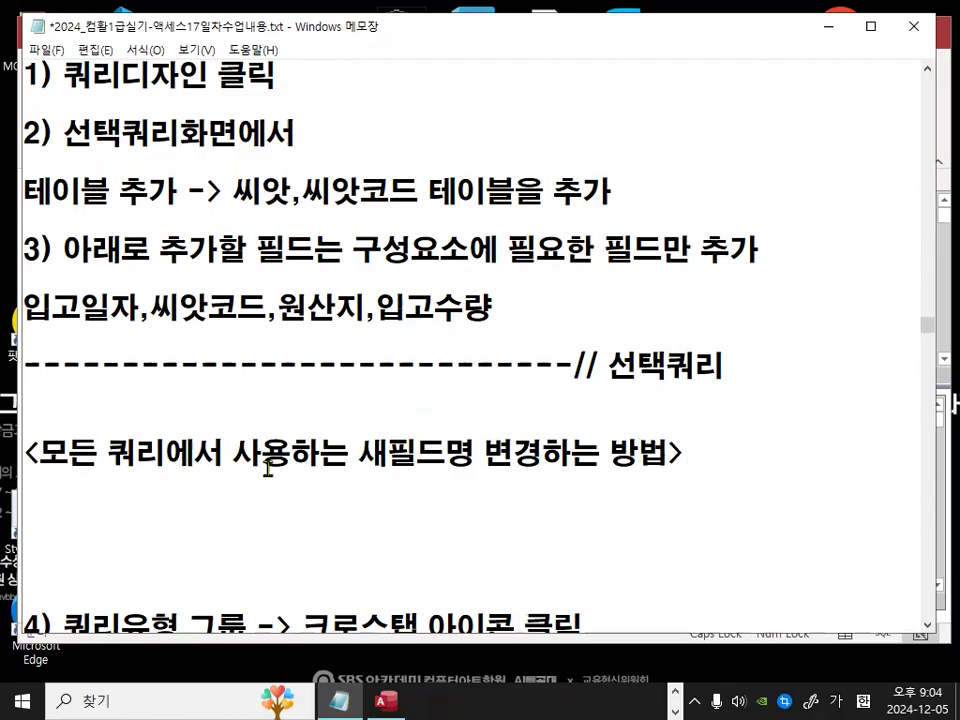
Step: Below the heading, type the line 새필드명:현재필드명 -> 현재필드명을 새필드명으로 출력
scroll(469, 368, "down", 2)
double_click(358, 368)
left_click(221, 424)
key("Return")
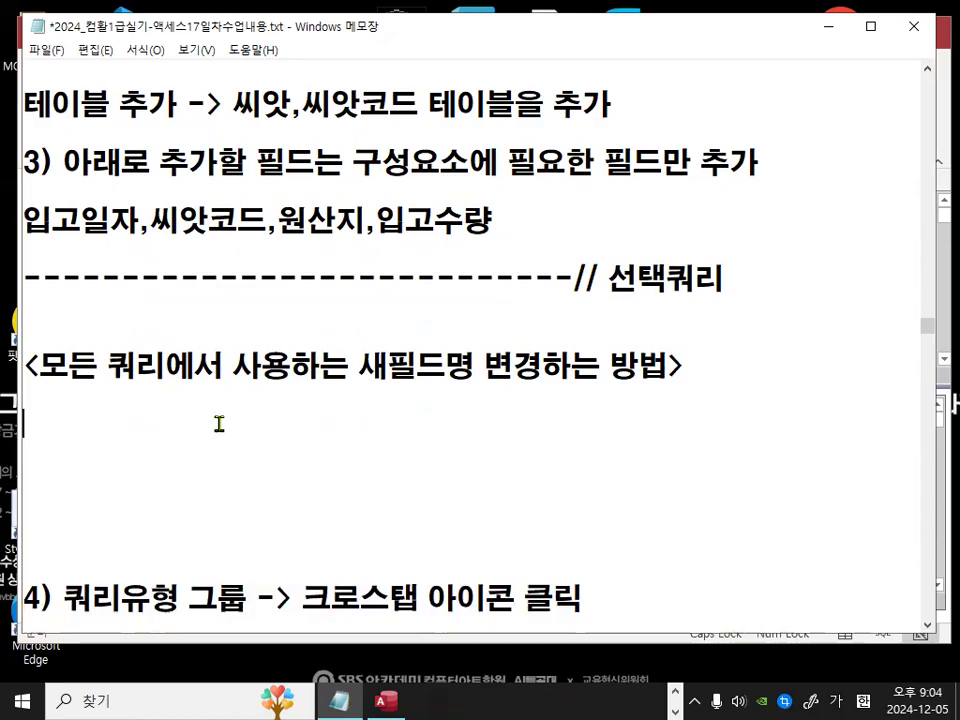
type("새필드명")
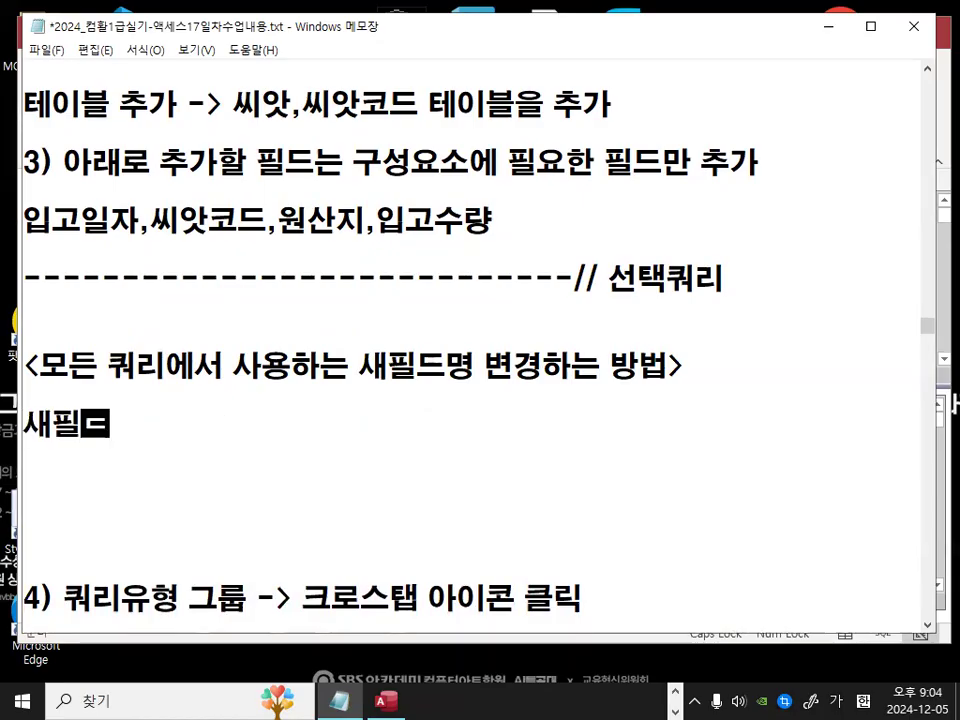
type(":현재필드")
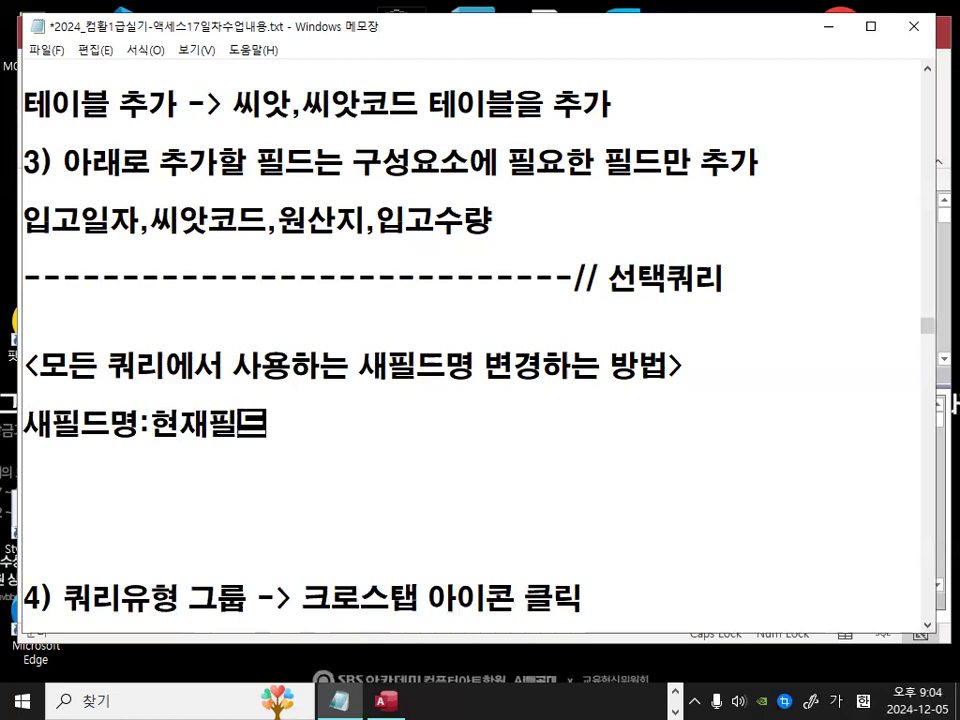
type("명 -> 현재필드명을")
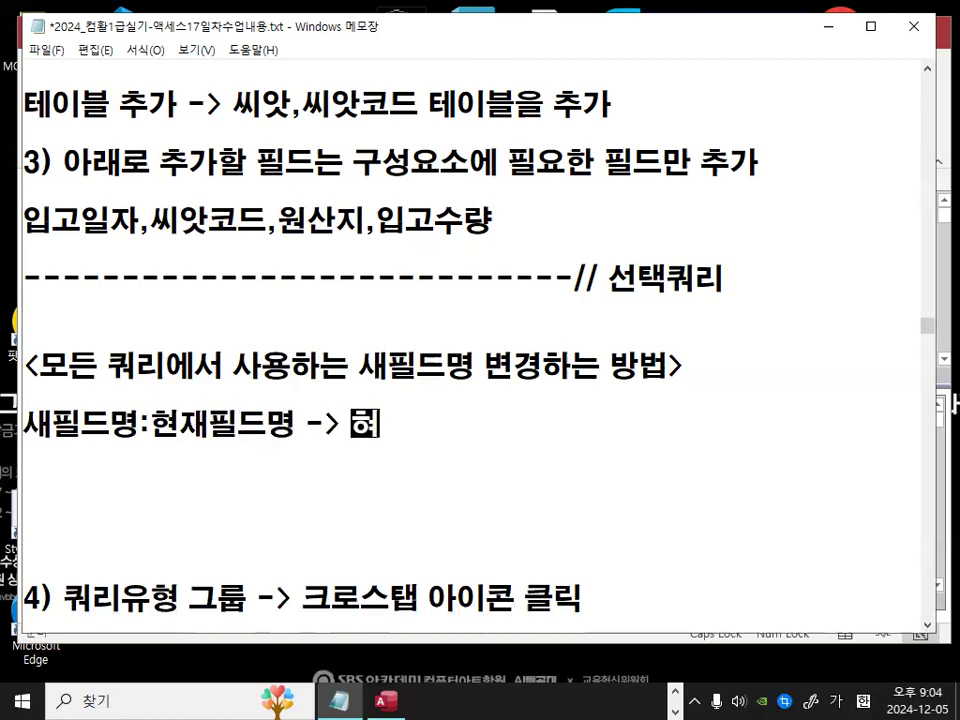
type(" 새필")
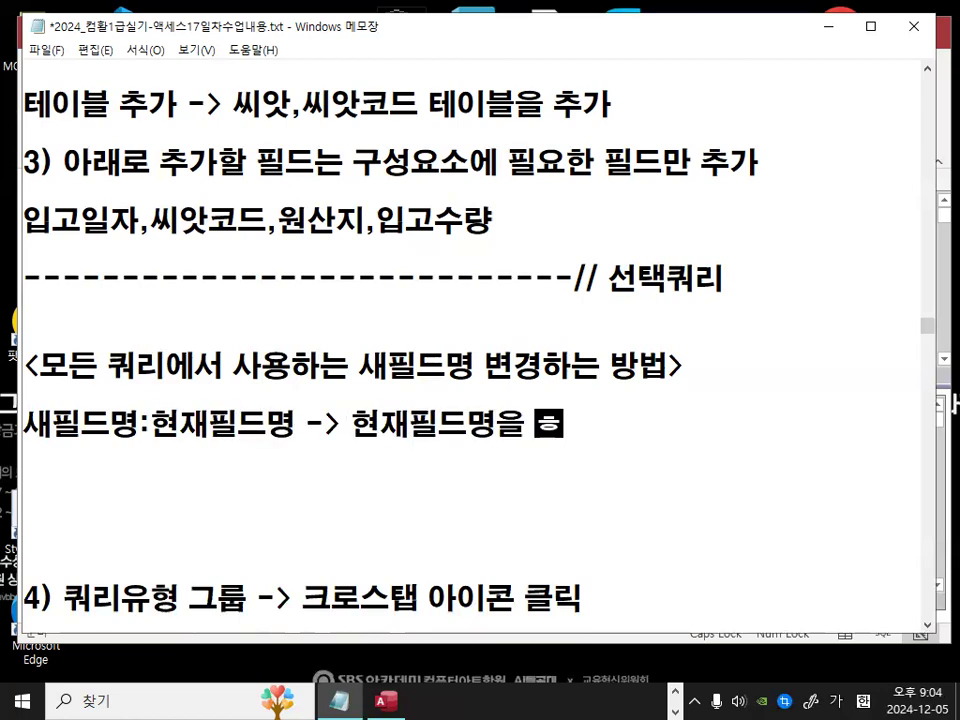
type("드명으로 ㅊ")
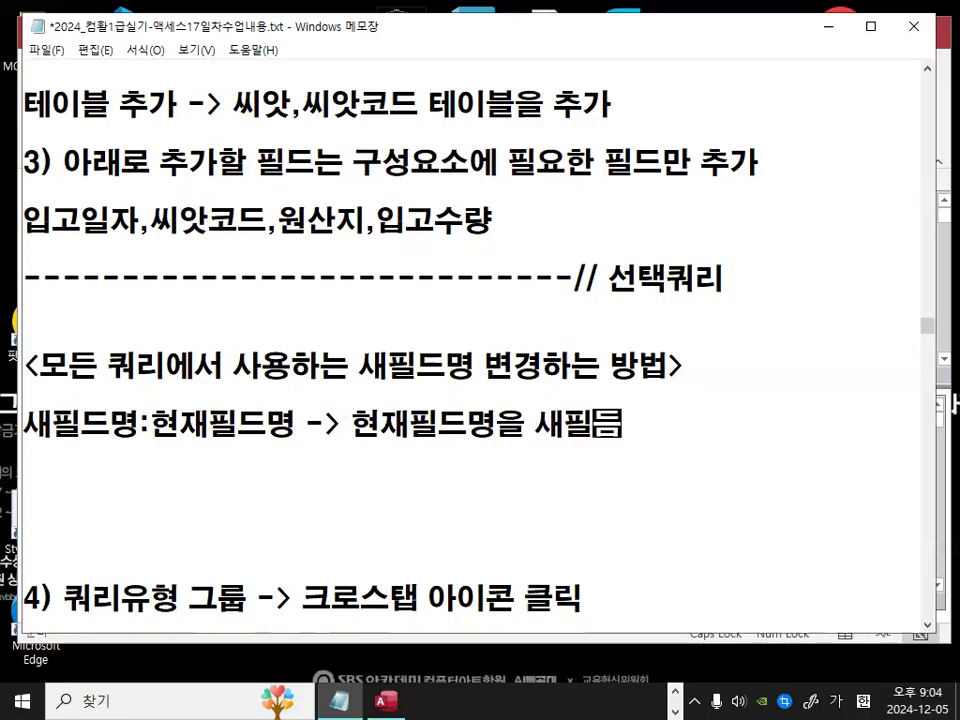
key("BackSpace")
key("BackSpace")
type("출력")
key("Return")
key("Return")
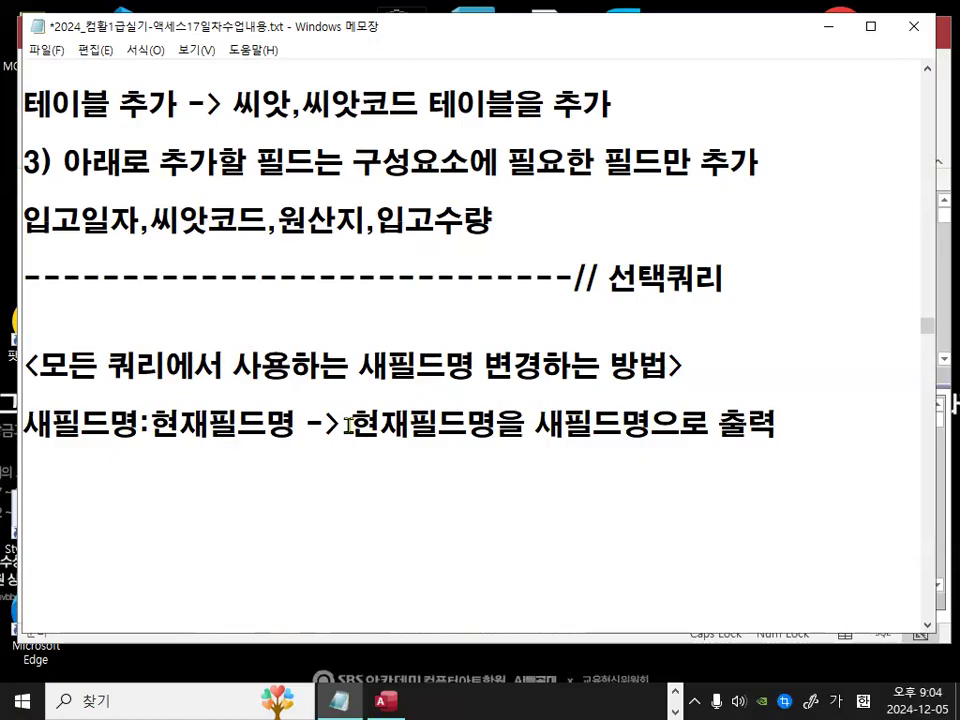
Step: Add the next note line 새필드명:계산식,함수식(결과값)
left_click_drag(536, 424, 650, 426)
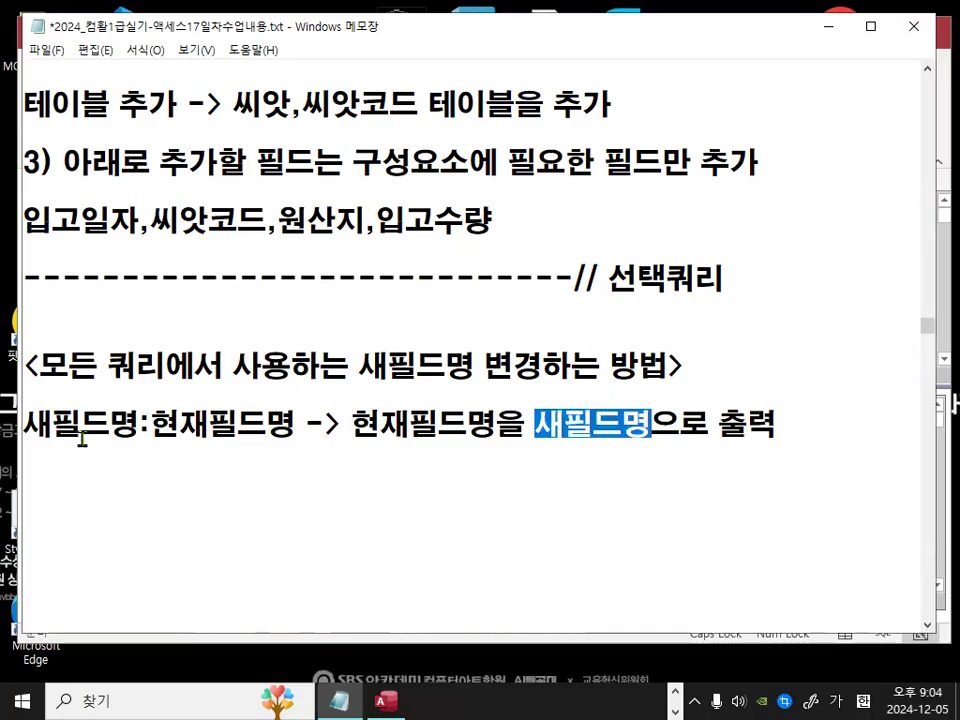
left_click(30, 424)
left_click_drag(30, 424, 295, 428)
left_click(93, 460)
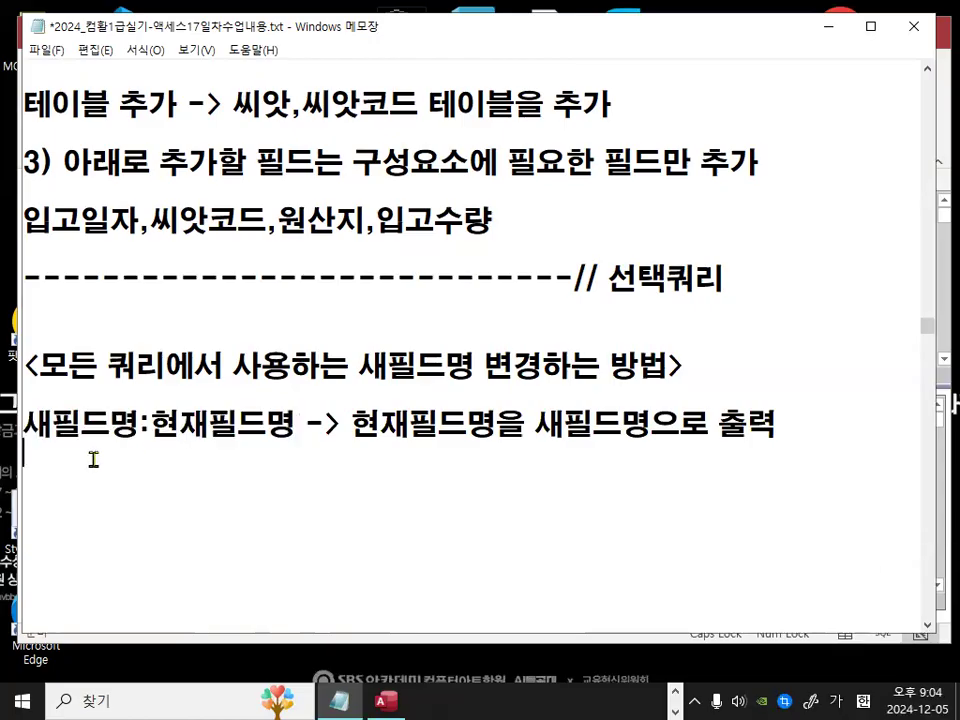
type("샐필드")
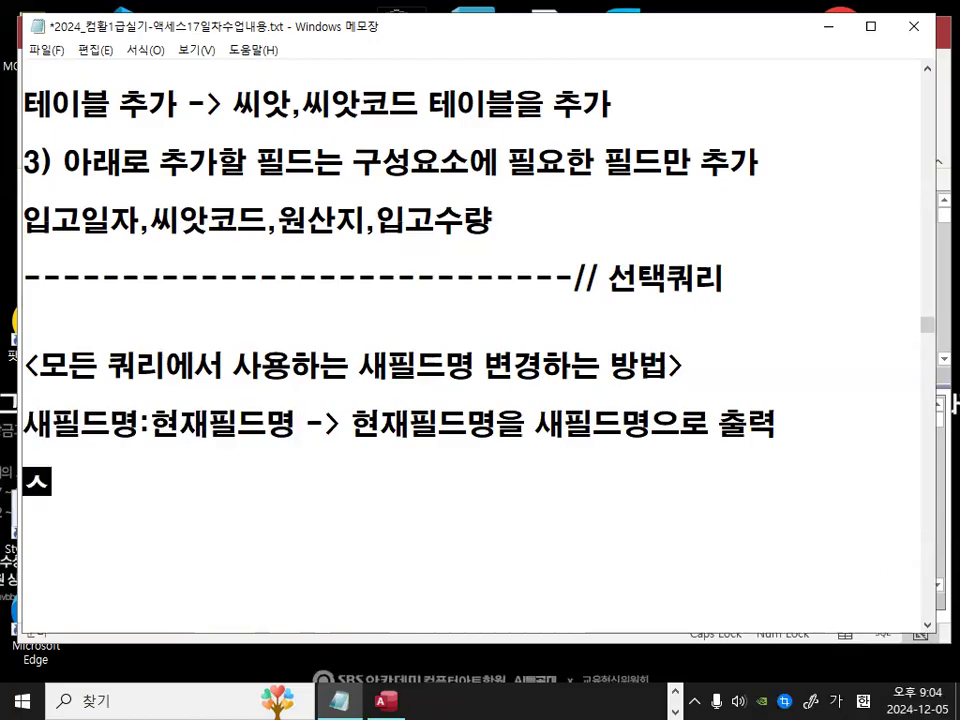
key("BackSpace")
key("BackSpace")
key("BackSpace")
key("BackSpace")
type("샢ㅊ")
key("BackSpace")
key("BackSpace")
type("새필름")
key("BackSpace")
type("드명")
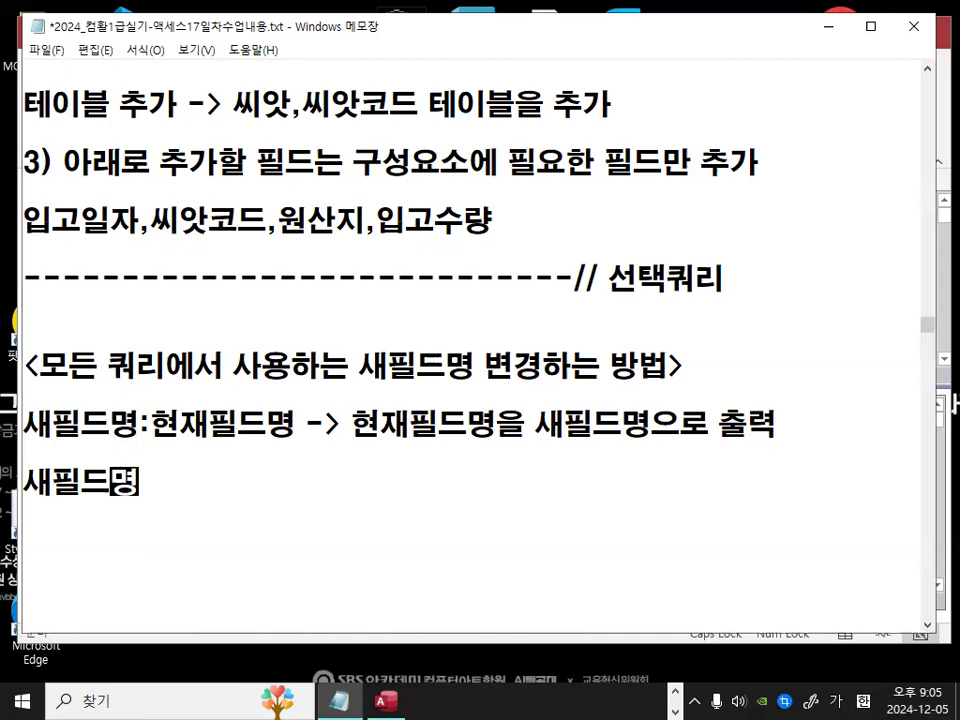
type(":ㄱㅖ산ㅅ")
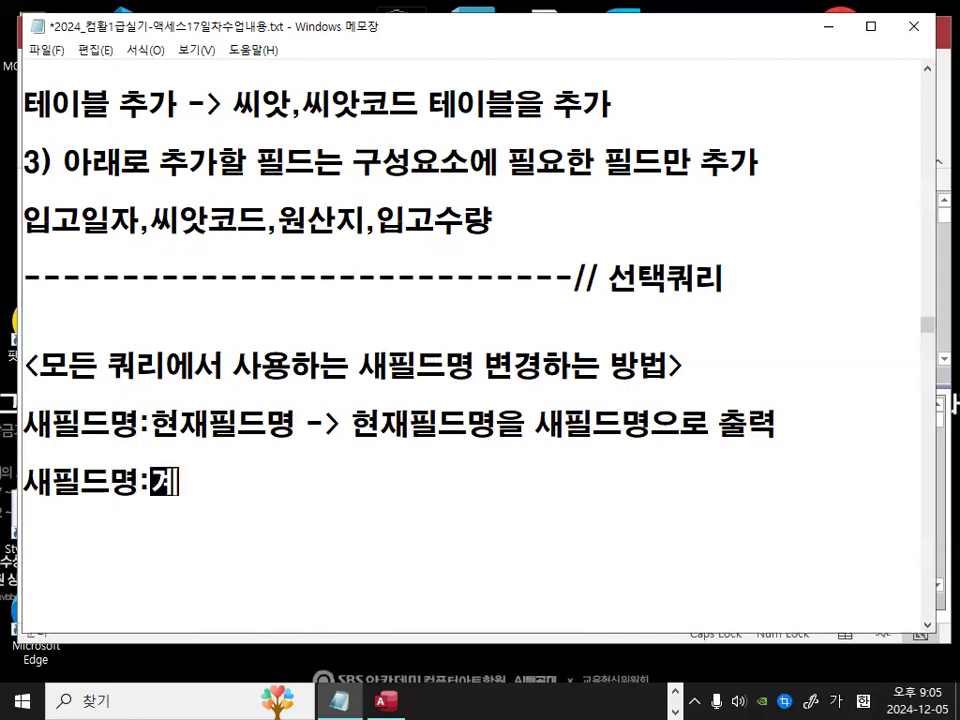
type("ㅣㄱ,함수ㅅㅣㄱ(ㄱ")
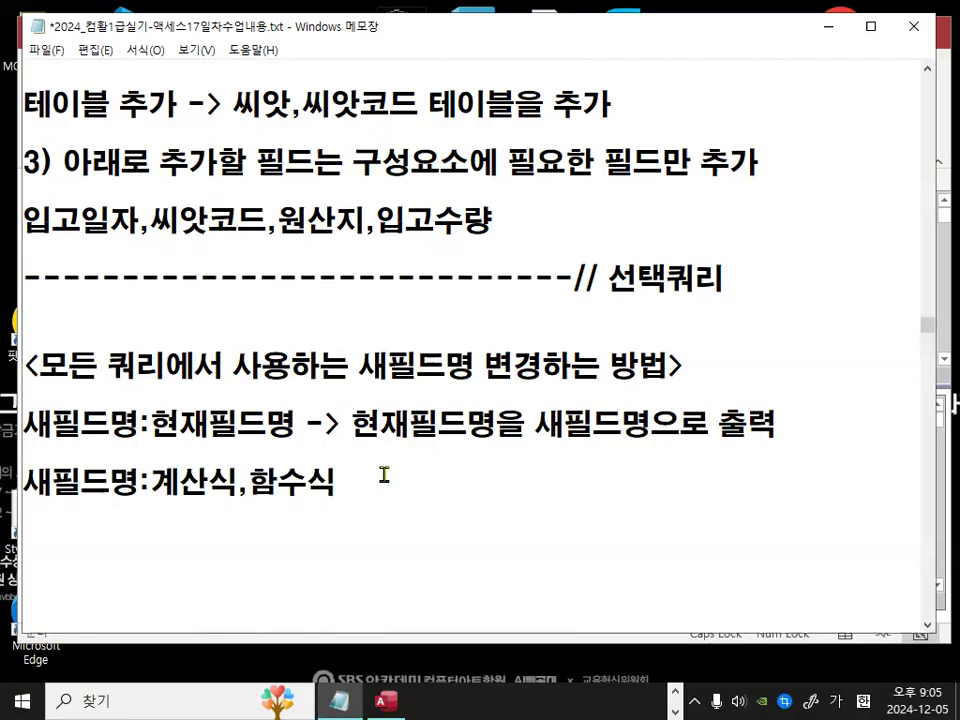
type("ㅕㄹㄱㅗㅏ")
type(")")
scroll(408, 436, "down", 1)
left_click_drag(407, 398, 468, 427)
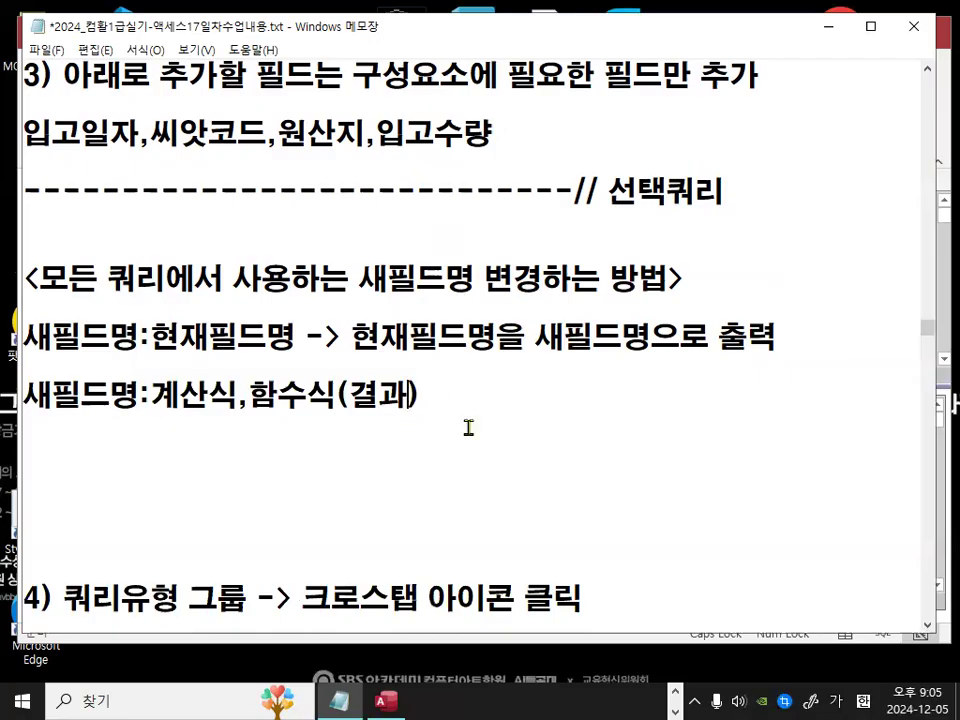
type("ㄱㅏㅂㅅ")
Step: Review the two field-naming rule lines in the notes
key("ctrl+2")
left_click_drag(17, 412, 126, 414)
mouse_move(250, 312)
left_mouse_down()
mouse_move(320, 380)
mouse_move(321, 441)
left_mouse_up()
key("Escape")
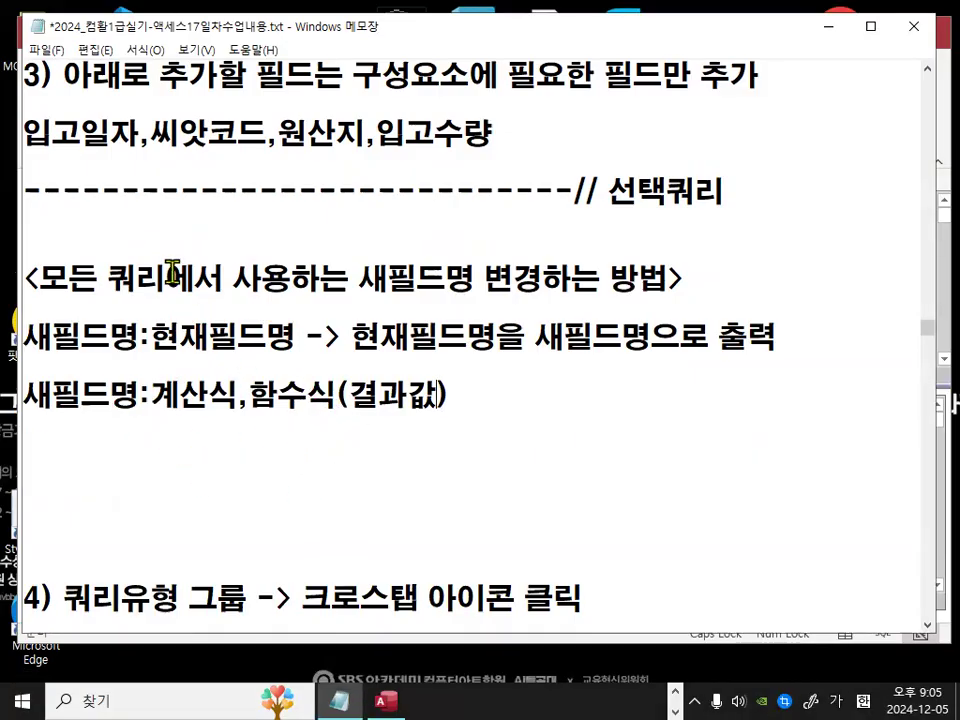
left_click_drag(139, 336, 152, 337)
left_click_drag(139, 398, 152, 395)
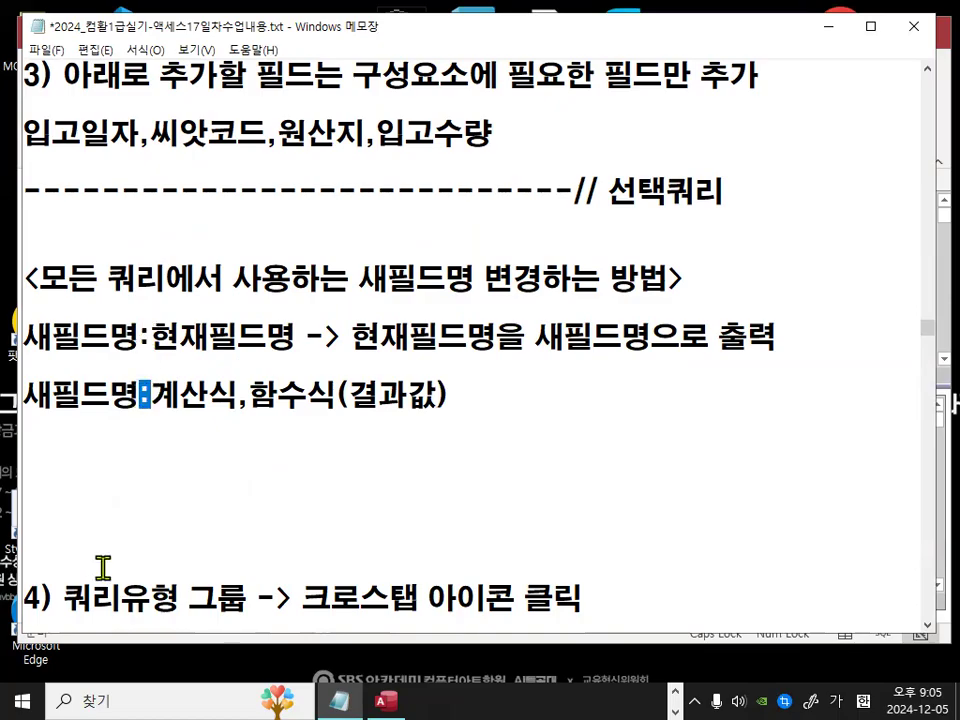
left_click_drag(26, 335, 136, 334)
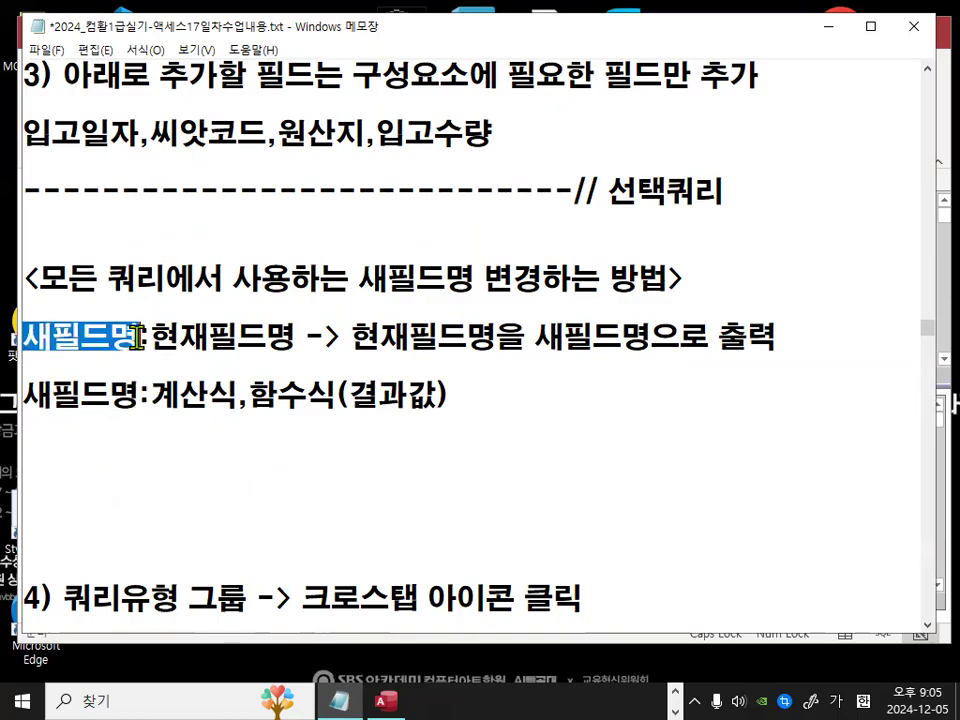
left_click_drag(28, 335, 136, 334)
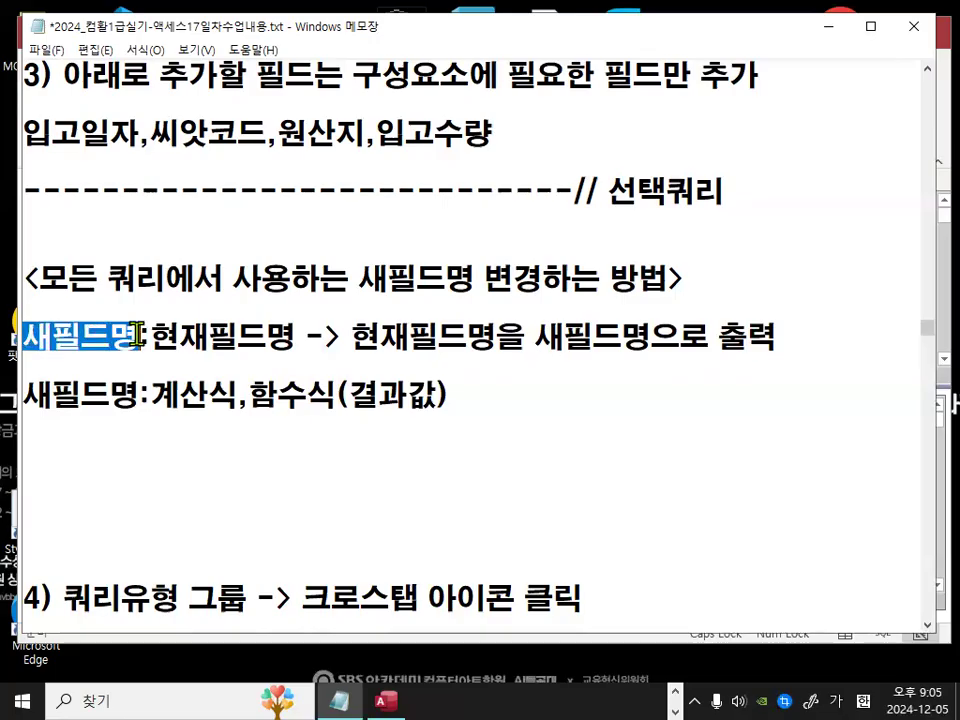
left_click(58, 436)
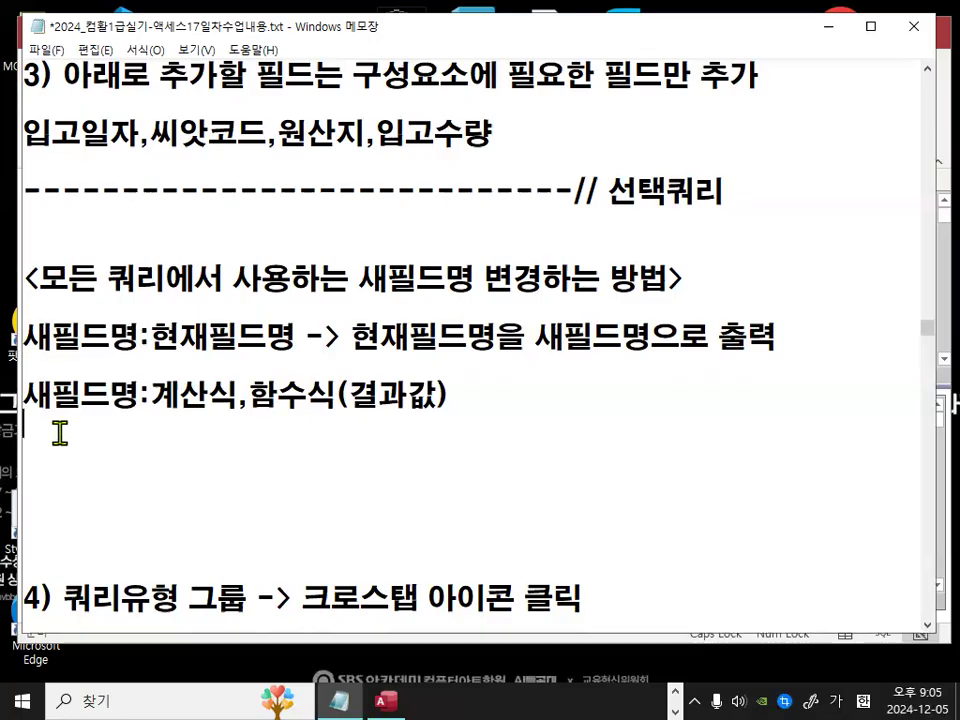
Step: Add a dashed divider line below the field-naming rules in the notes
type("------------------------------------")
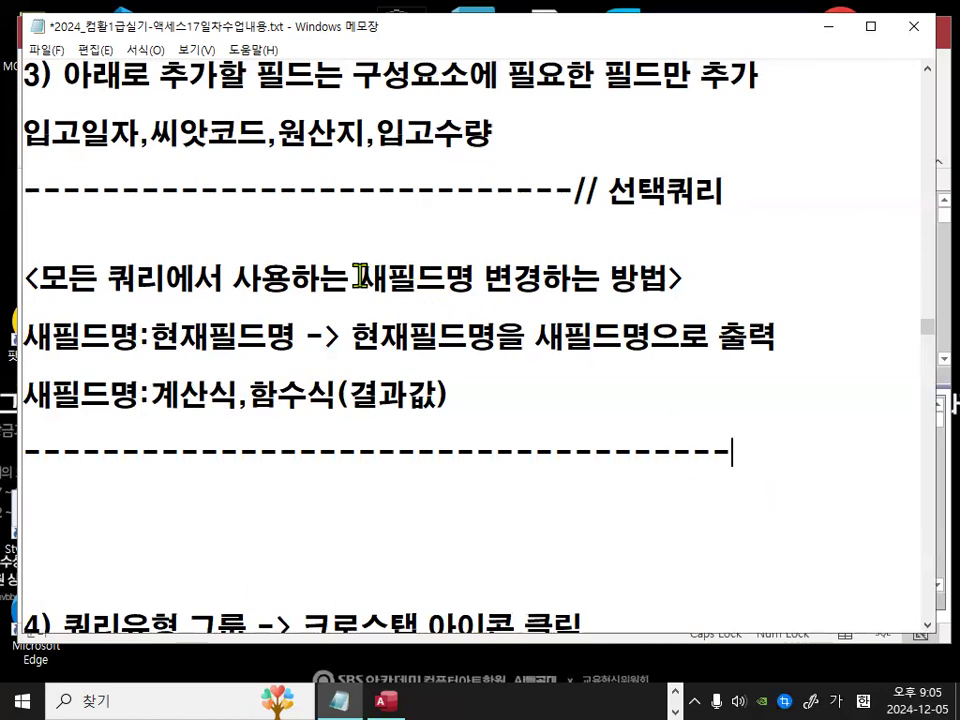
left_click_drag(358, 278, 671, 287)
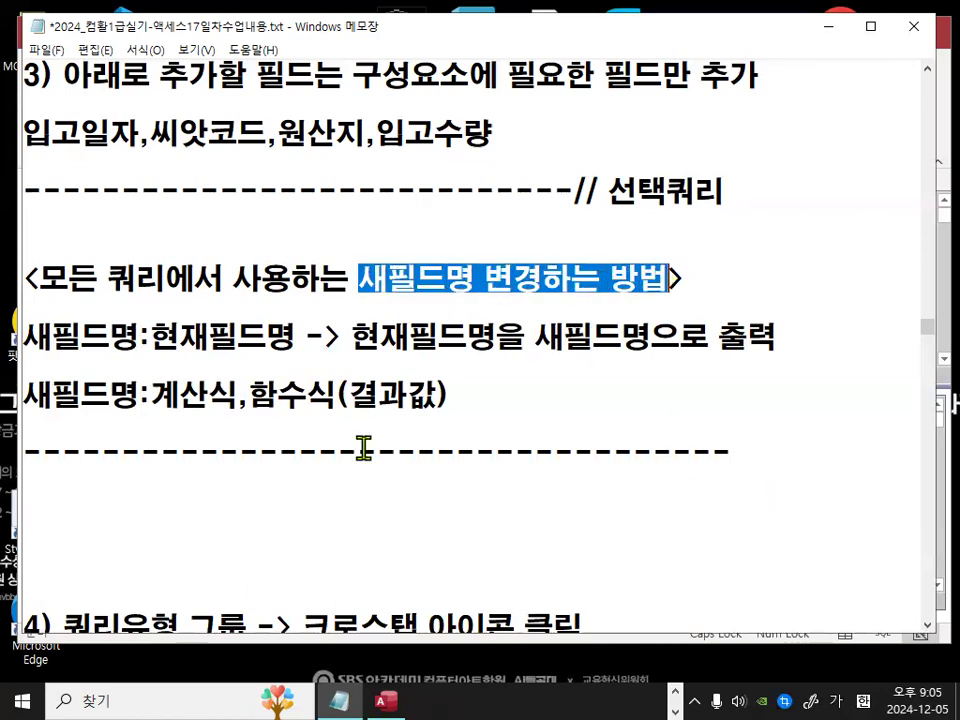
left_click(316, 426)
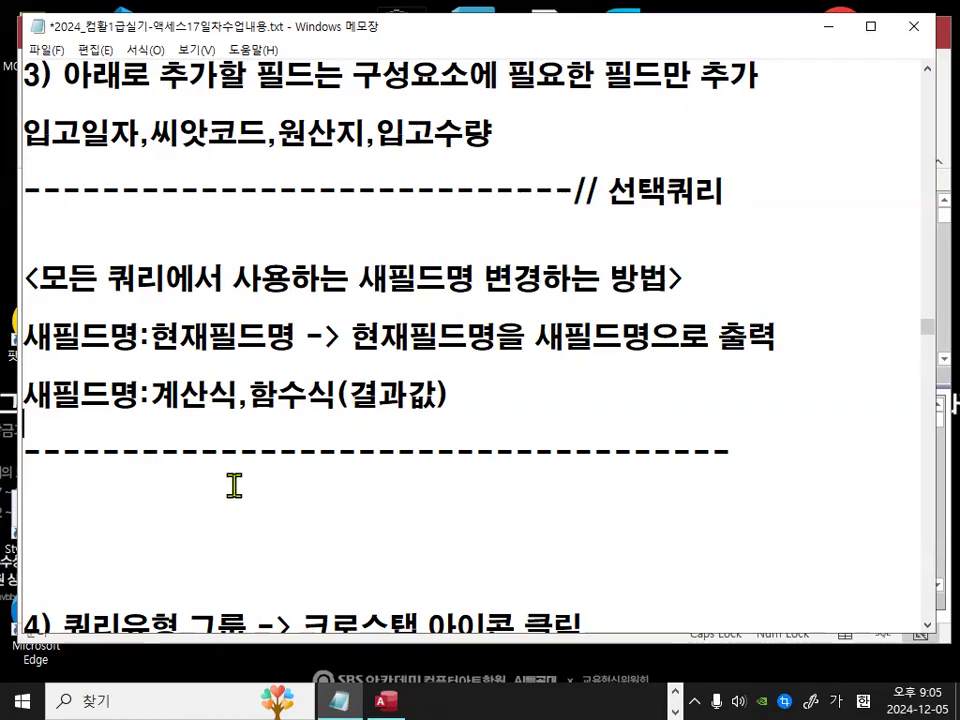
left_click_drag(24, 336, 265, 342)
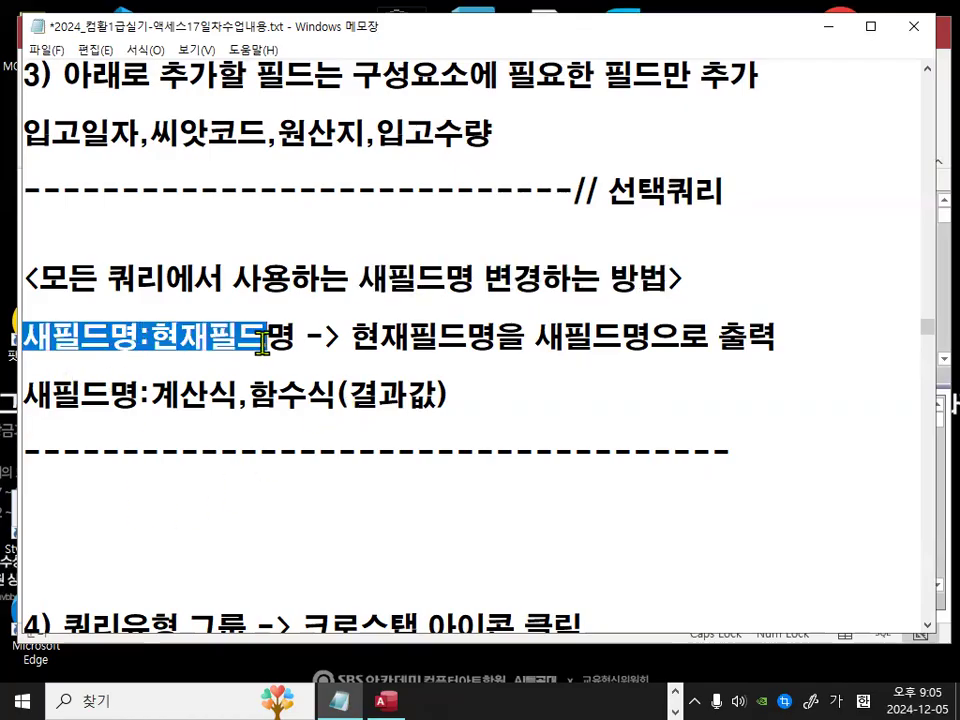
left_click(171, 468)
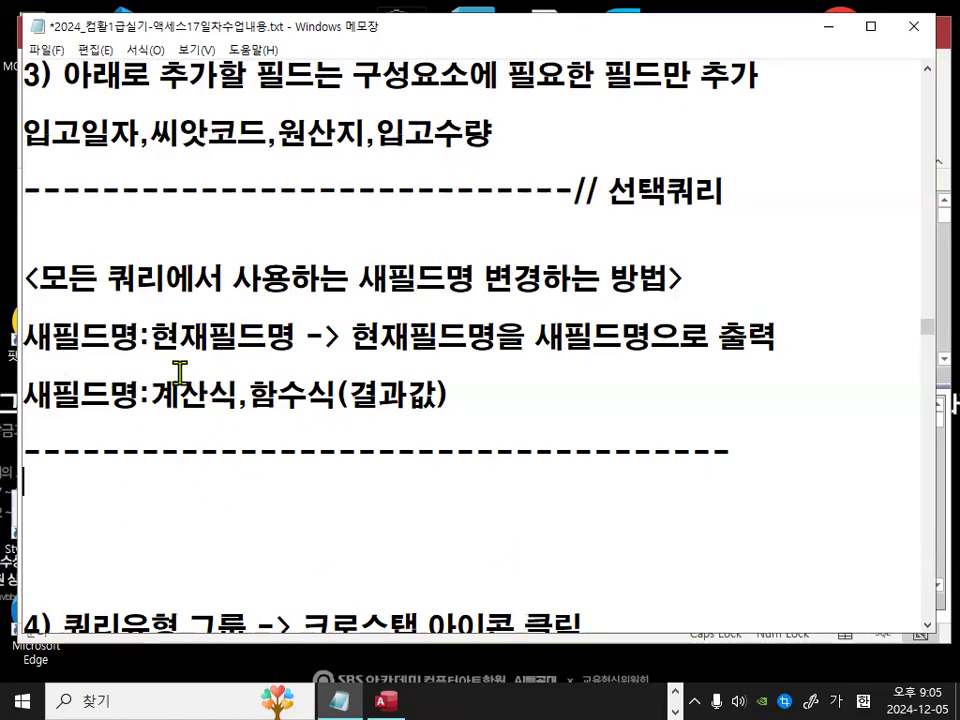
Step: Return to the Access crosstab query design and examine the 입고일자 and 씨앗코드 row-heading fields
left_click(828, 27)
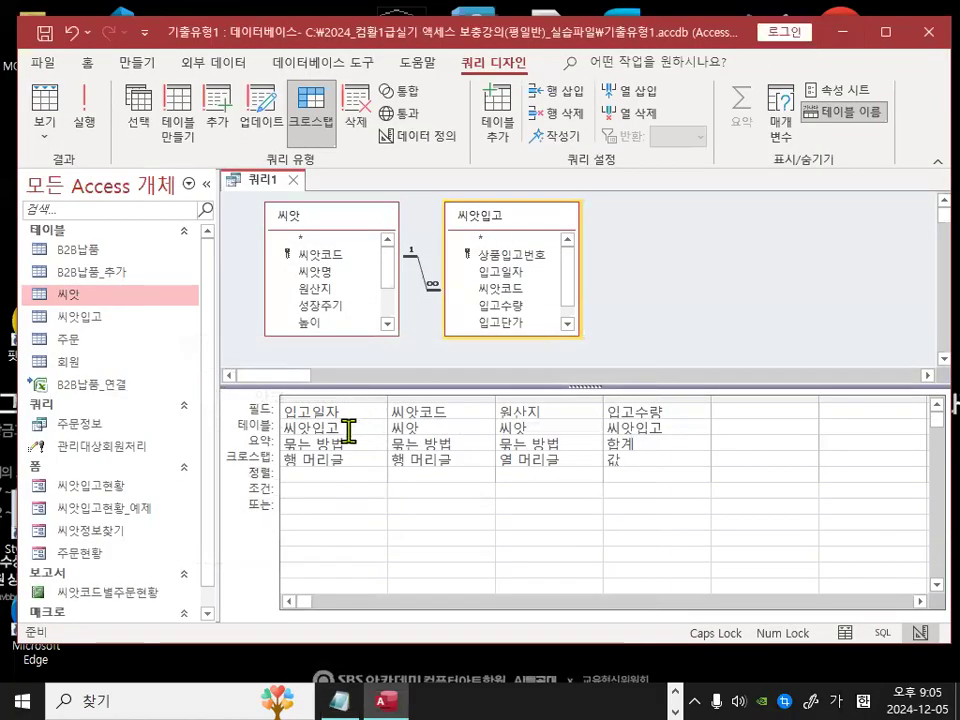
key("ctrl+1")
left_click(310, 465)
left_click_drag(404, 432, 343, 464)
mouse_move(600, 469)
left_mouse_down()
mouse_move(511, 487)
mouse_move(553, 440)
left_mouse_up()
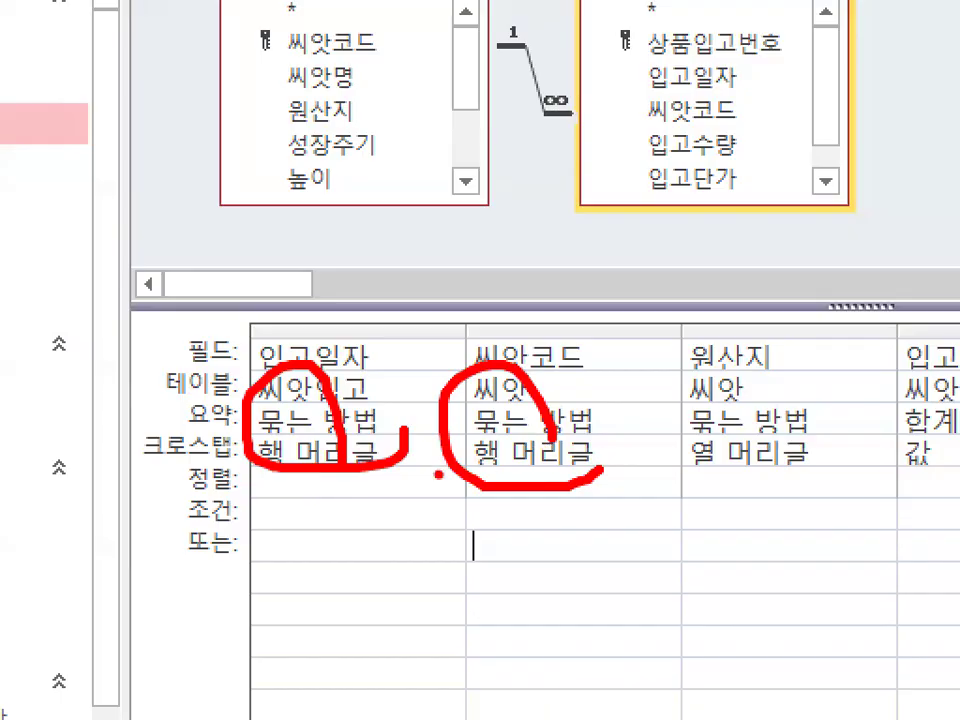
key("Escape")
left_click(359, 409)
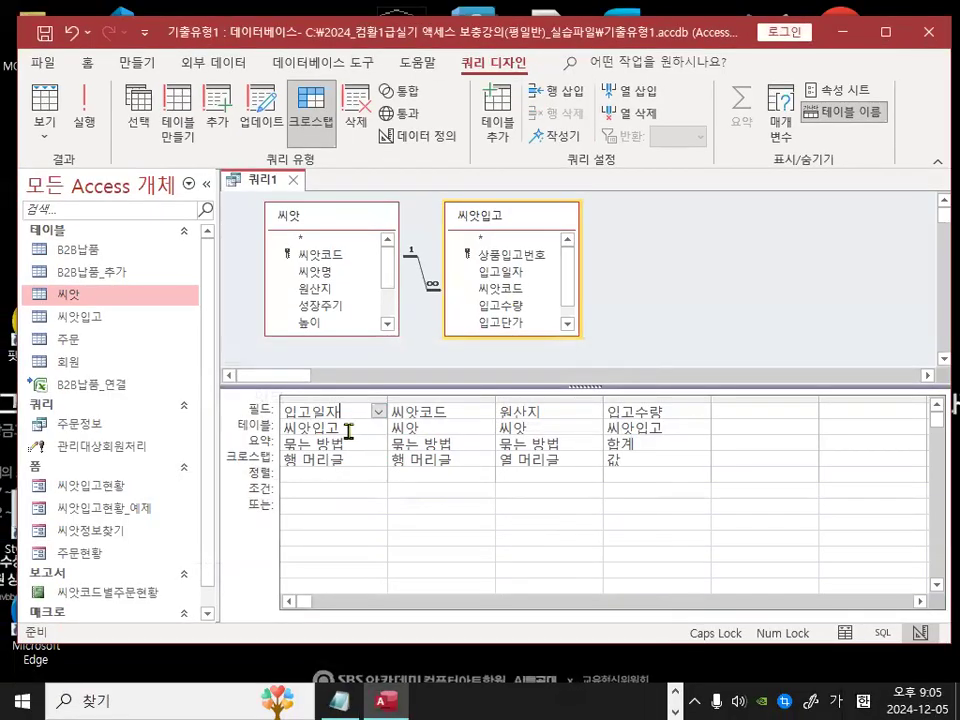
key("ctrl+1")
left_click(330, 422)
mouse_move(366, 403)
left_mouse_down()
mouse_move(234, 412)
mouse_move(350, 408)
left_mouse_up()
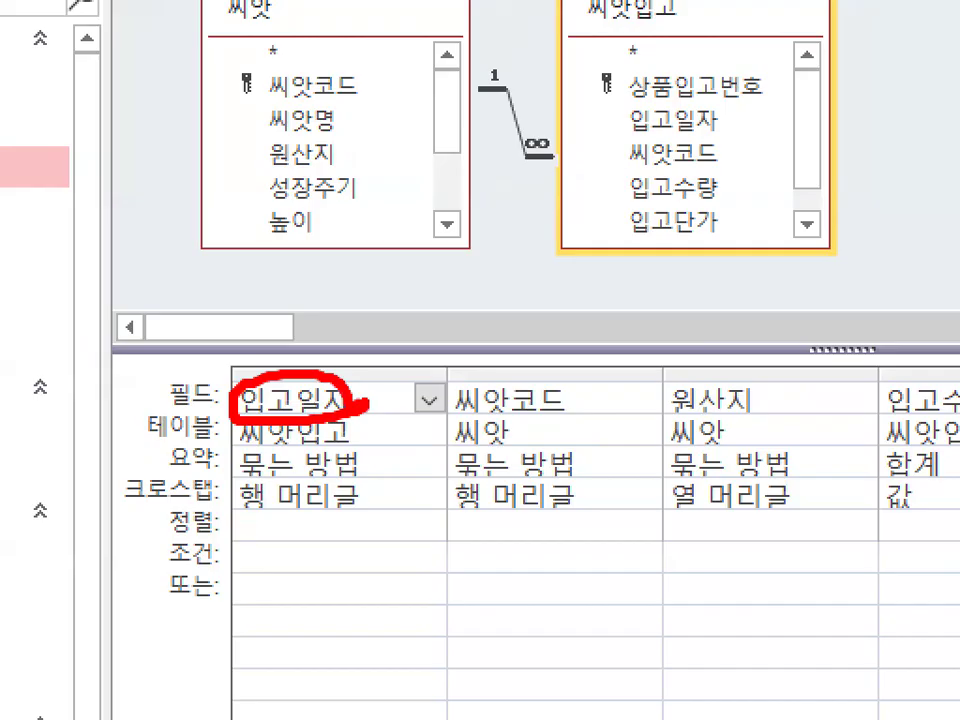
key("Escape")
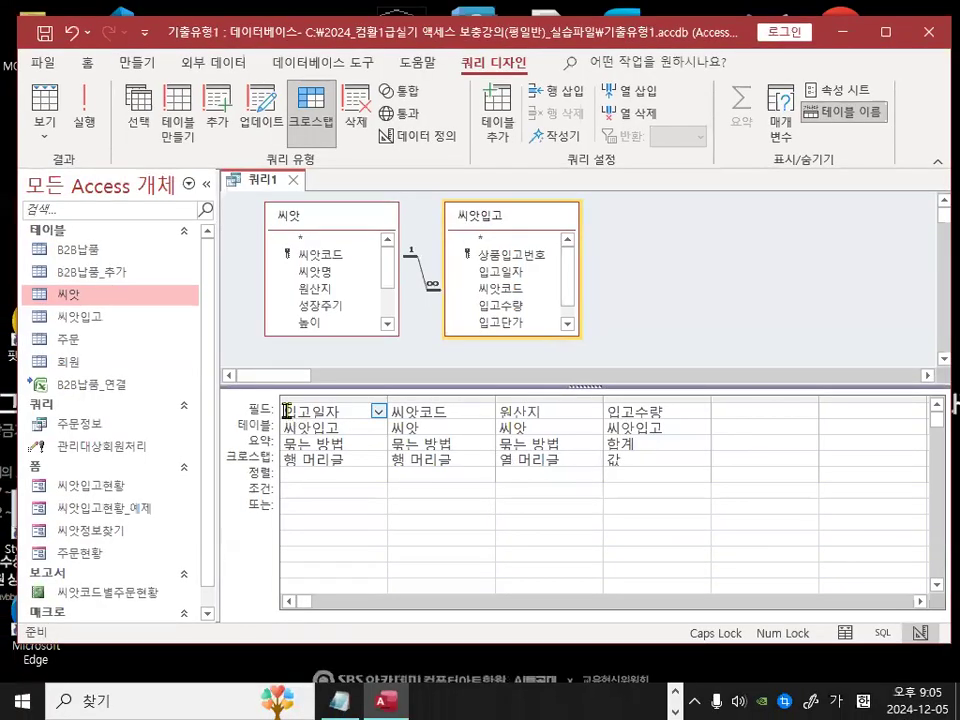
right_click(322, 408)
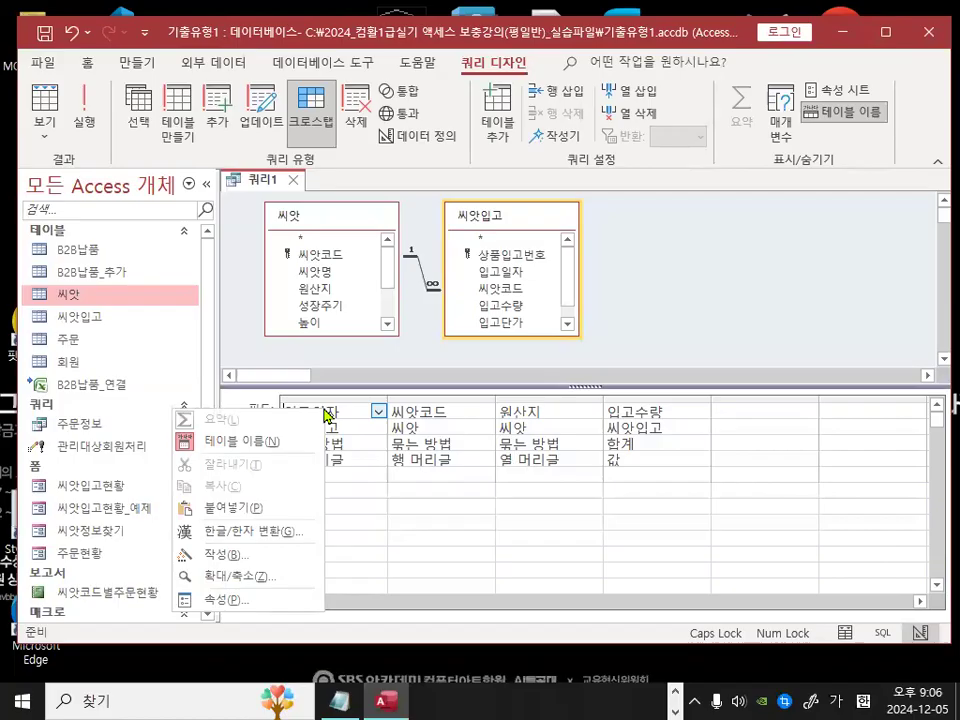
left_click(238, 553)
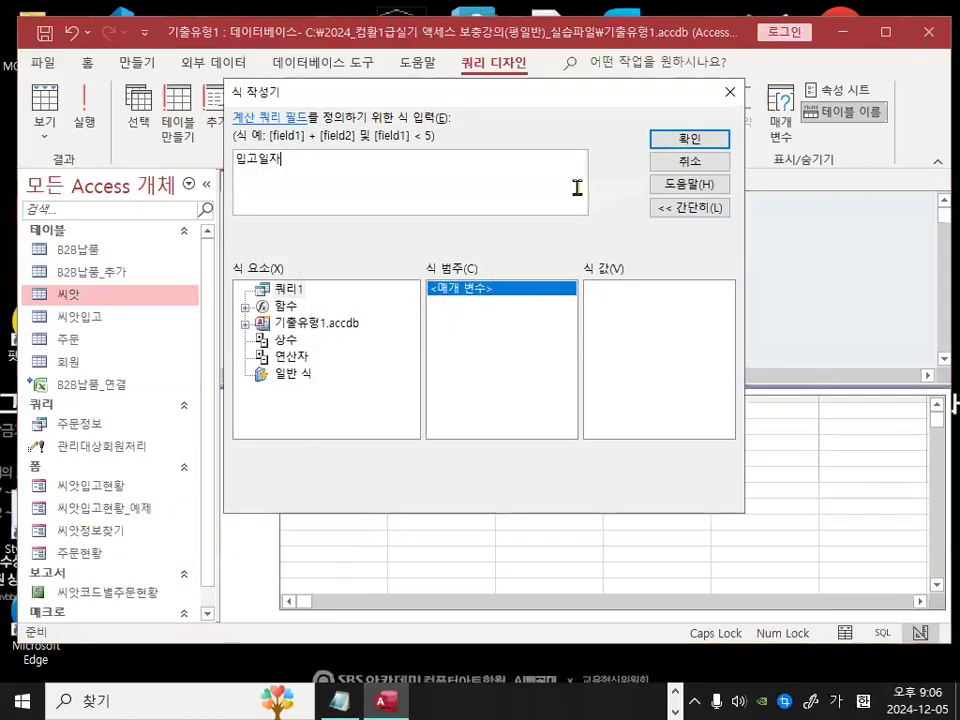
left_click(712, 168)
Step: Rename the first field as 입고월:입고일자 using the Zoom box
right_click(317, 413)
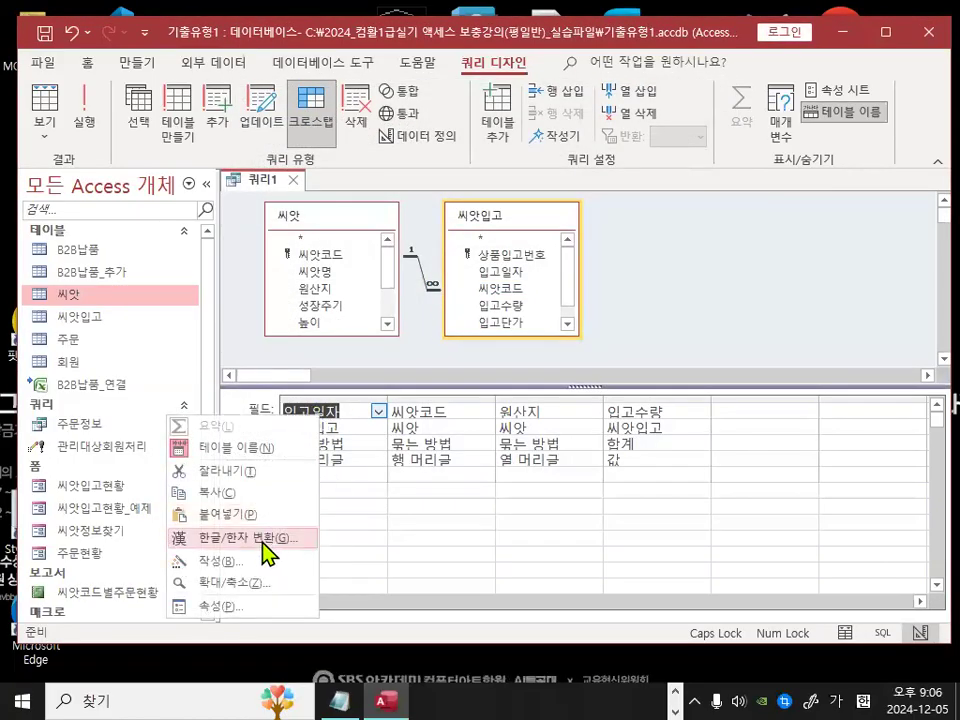
left_click(245, 582)
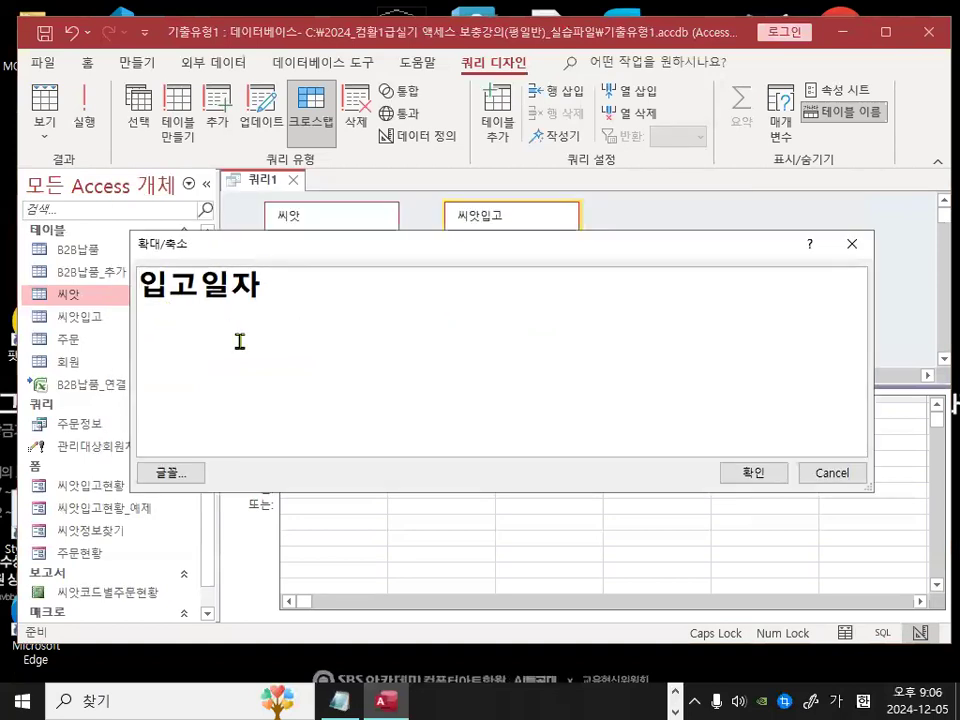
type("입고")
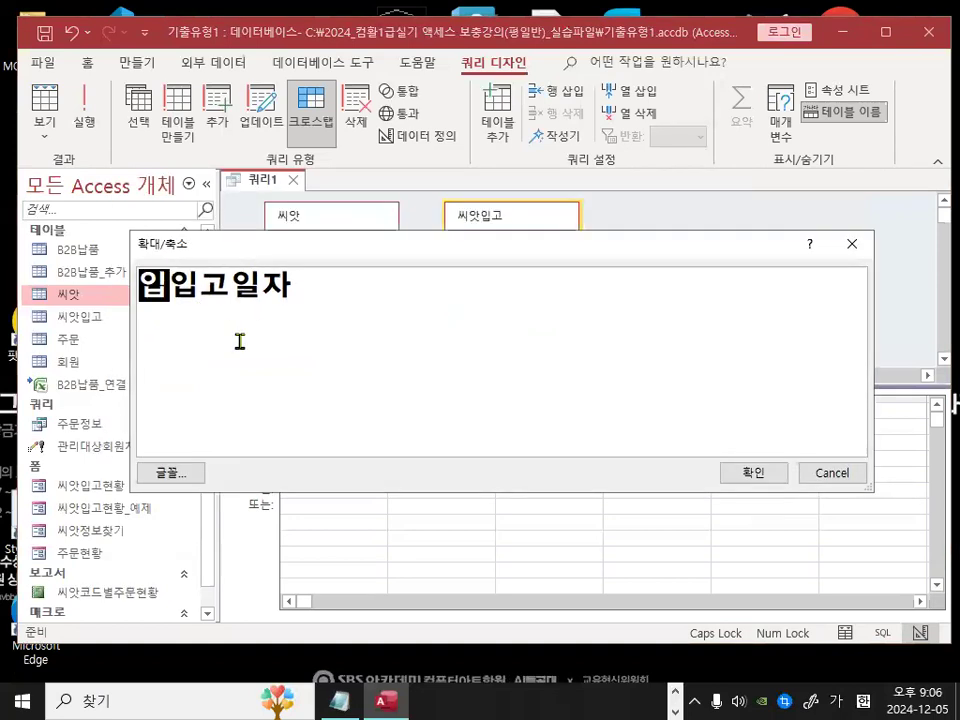
type("월")
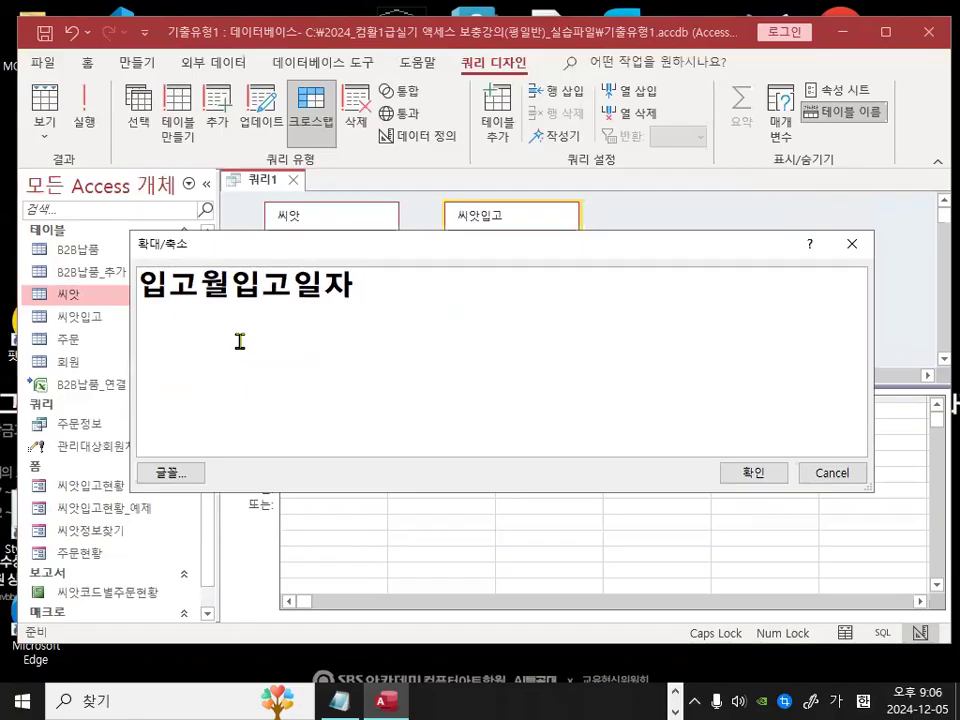
type(":")
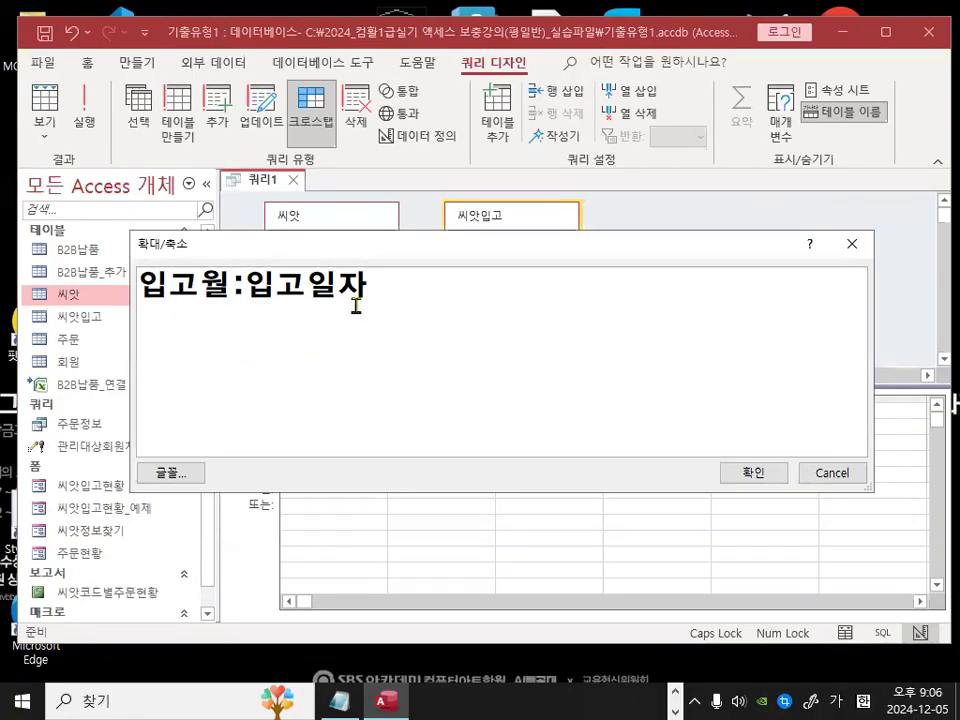
key("ctrl+1")
left_click(312, 289)
left_click_drag(334, 238, 272, 347)
left_click_drag(298, 242, 354, 345)
key("Escape")
key("ctrl+1")
mouse_move(124, 287)
left_mouse_down()
mouse_move(223, 299)
mouse_move(157, 258)
left_mouse_up()
key("Escape")
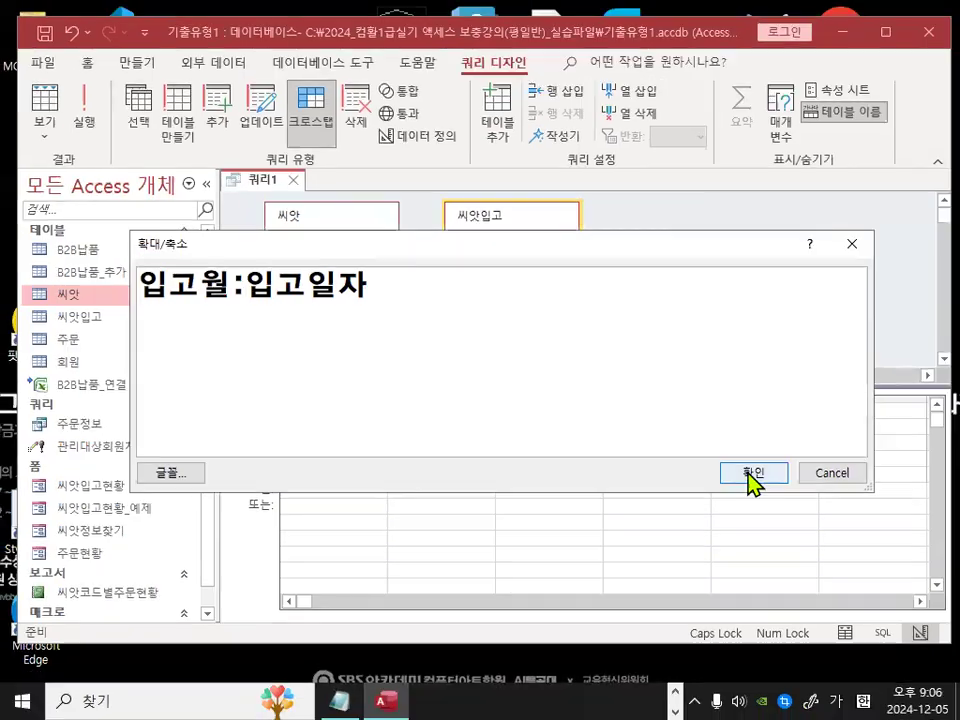
left_click(754, 481)
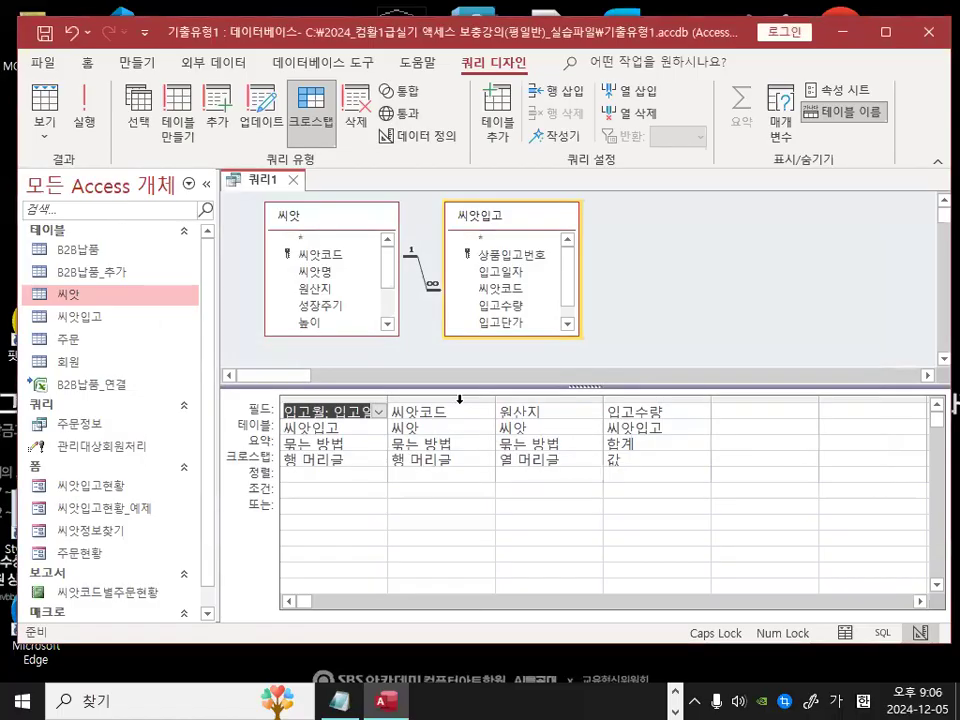
Step: Rename the 씨앗코드 field as 입고품종수:씨앗코드 using the Zoom box
key("ctrl+1")
mouse_move(452, 404)
left_mouse_down()
mouse_move(415, 414)
mouse_move(445, 394)
left_mouse_up()
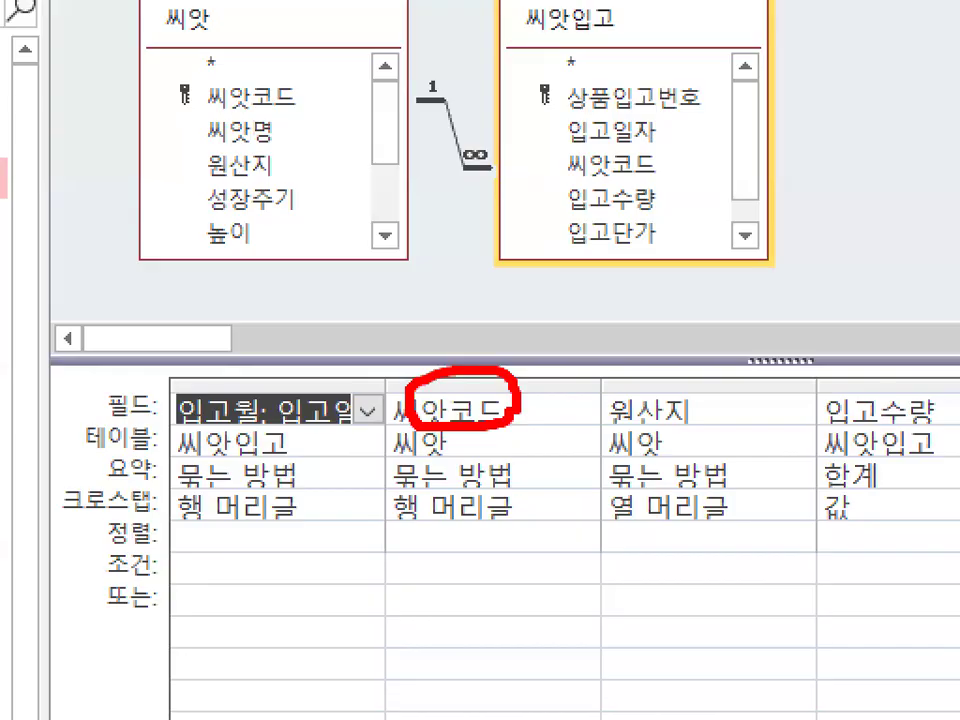
key("Escape")
right_click(427, 419)
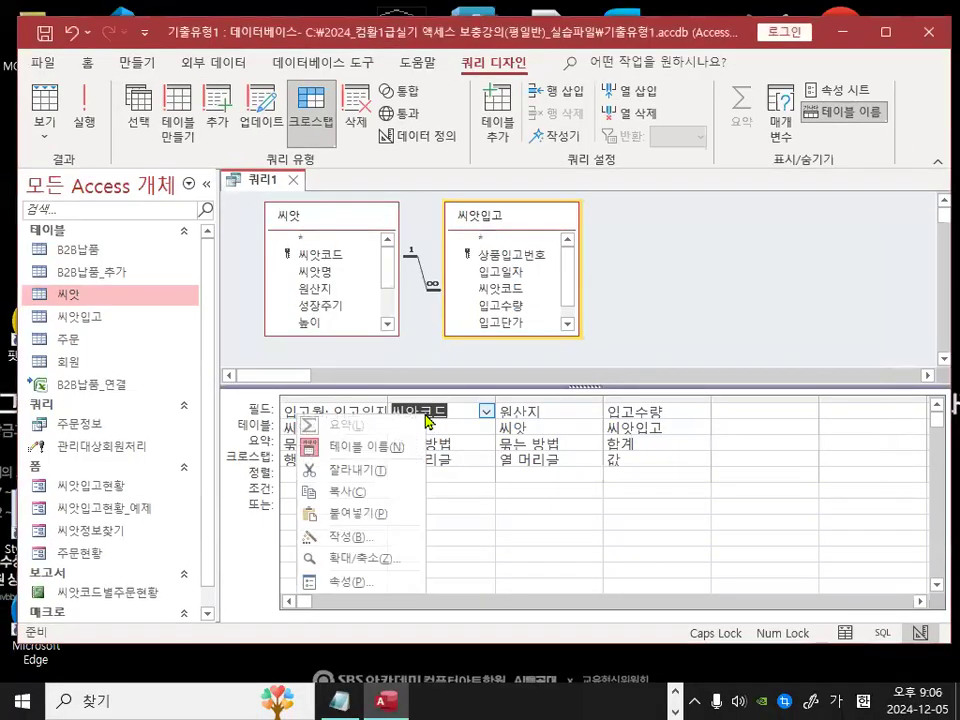
left_click(378, 560)
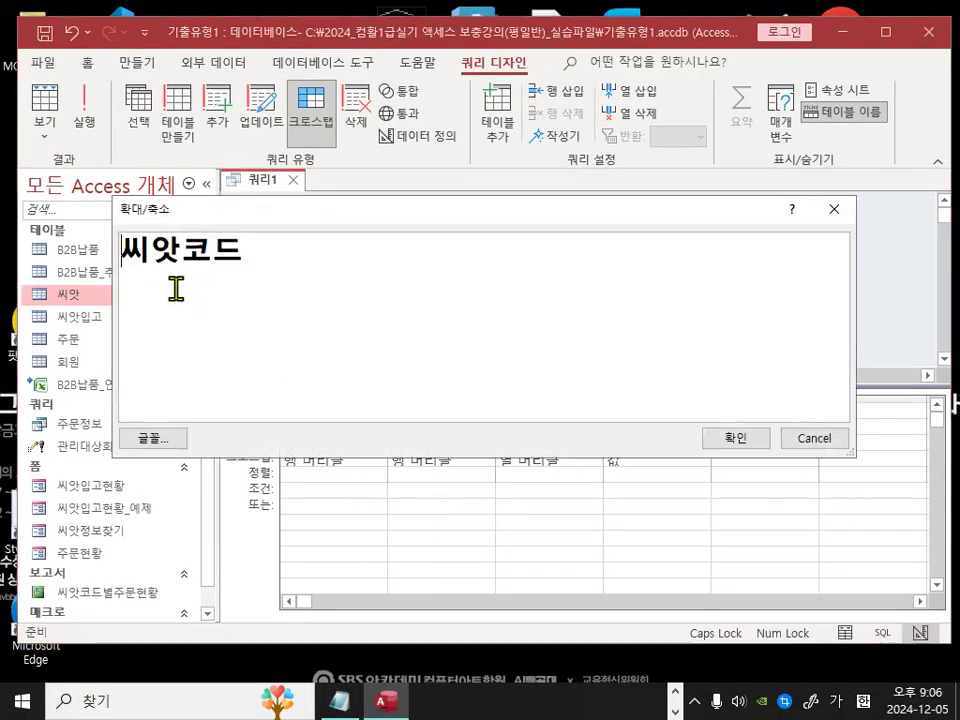
type("입고품종")
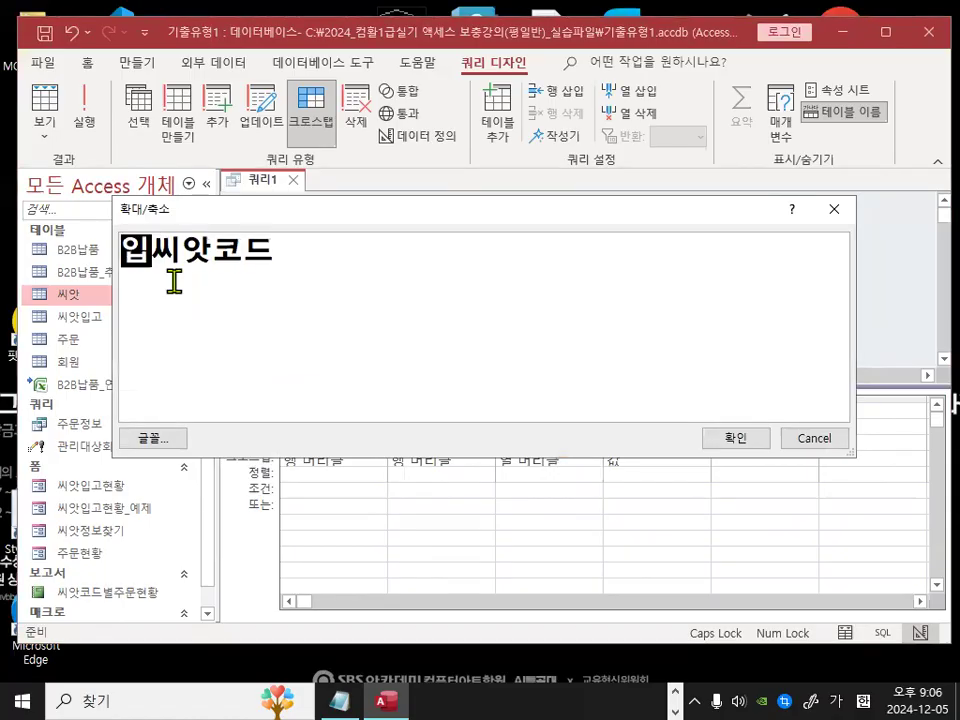
type("수:")
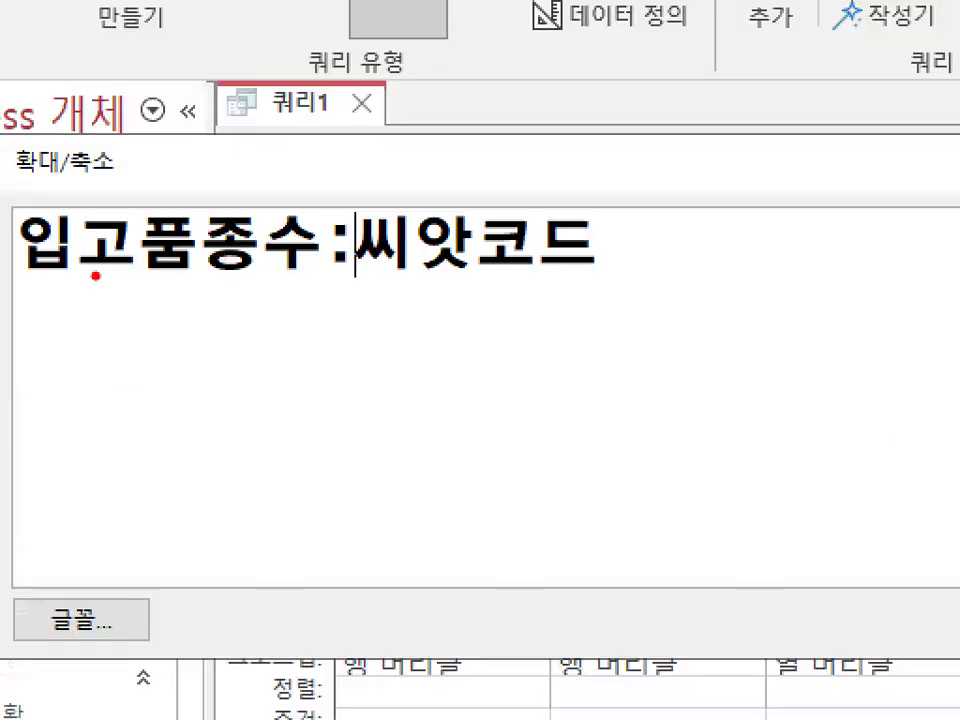
left_click_drag(130, 268, 272, 276)
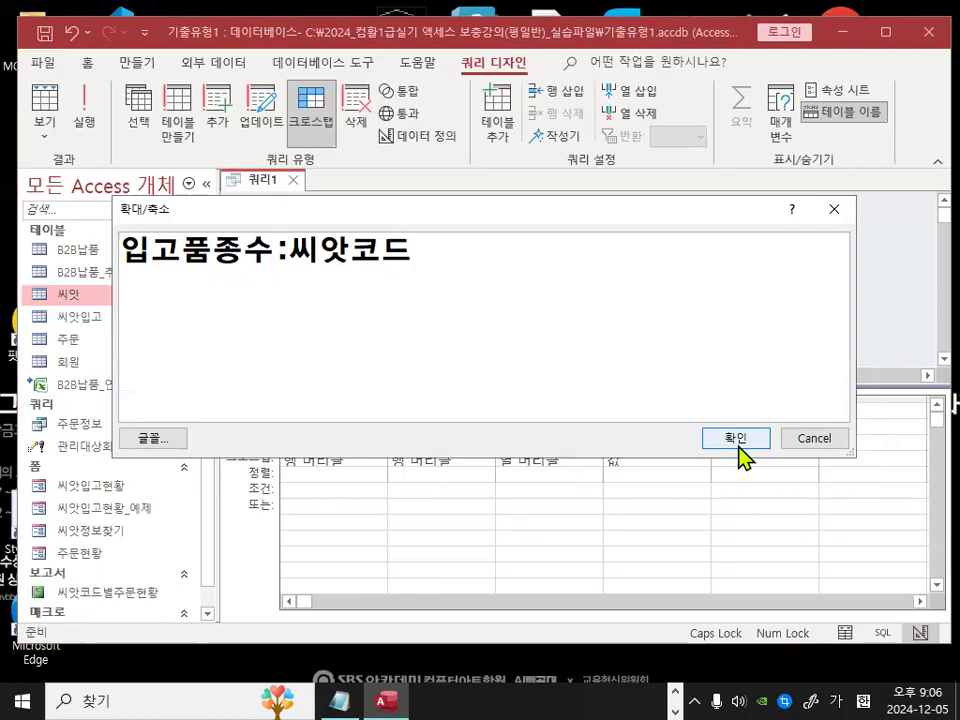
left_click(735, 439)
Step: Run the query to check the renamed 입고월 and 입고품종수 column headings in the datasheet
left_click(85, 108)
mouse_move(289, 200)
left_mouse_down()
mouse_move(300, 212)
mouse_move(305, 195)
left_mouse_up()
mouse_move(255, 320)
left_mouse_down()
mouse_move(268, 354)
mouse_move(365, 320)
left_mouse_up()
left_click_drag(420, 348, 470, 325)
mouse_move(520, 205)
left_mouse_down()
mouse_move(467, 212)
mouse_move(510, 200)
left_mouse_up()
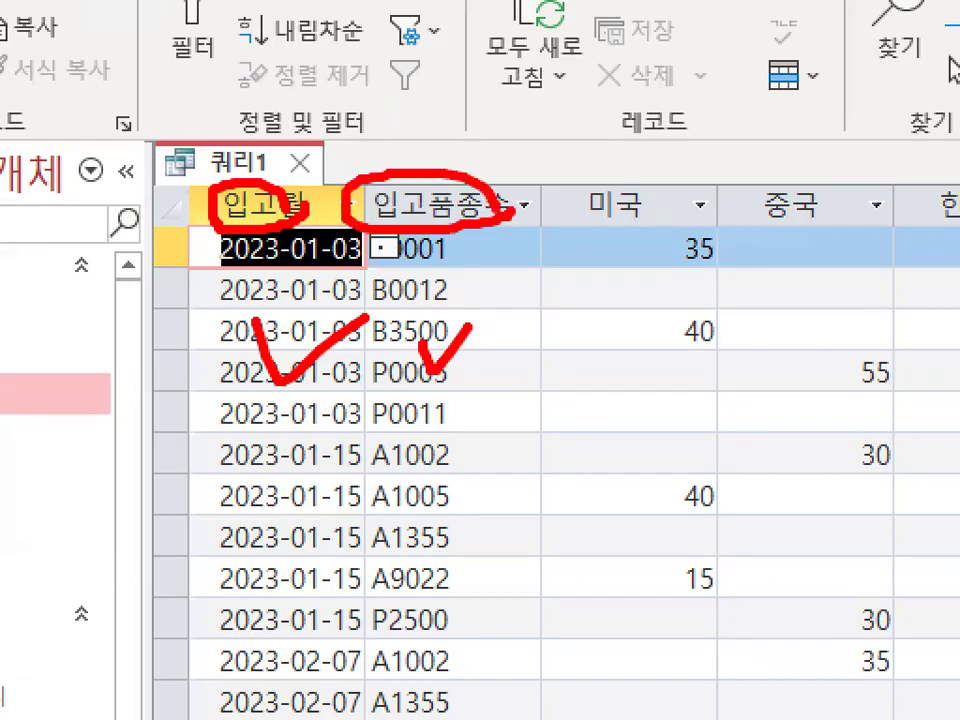
key("Escape")
Step: Switch to the notes and highlight the 새필드명:현재필드명 rule, then return to Access
left_click(345, 699)
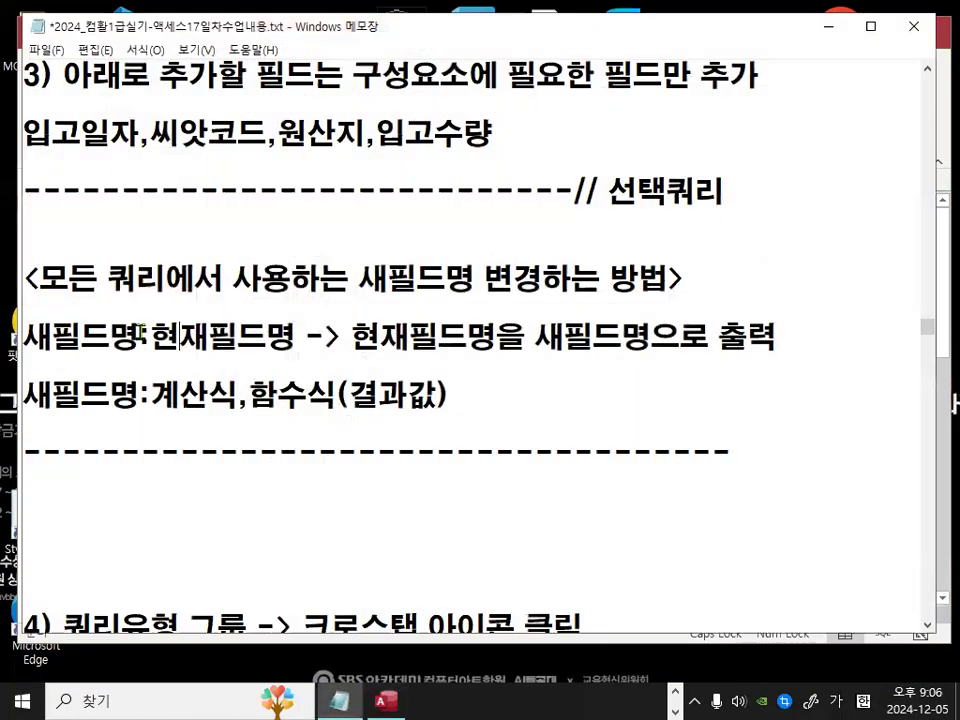
left_click_drag(24, 336, 285, 337)
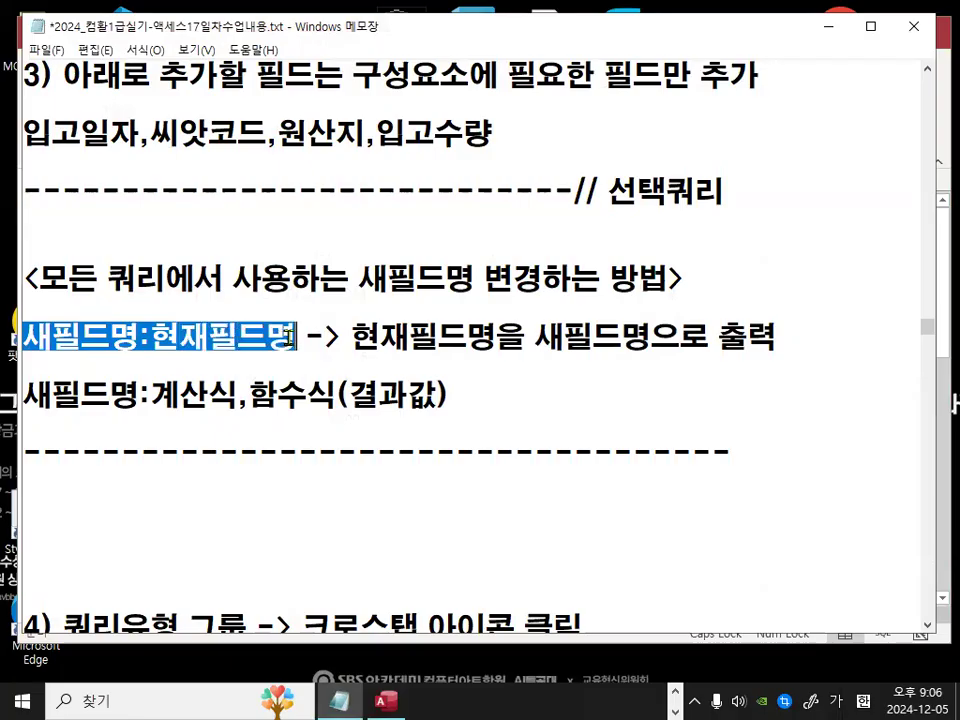
left_click(285, 337)
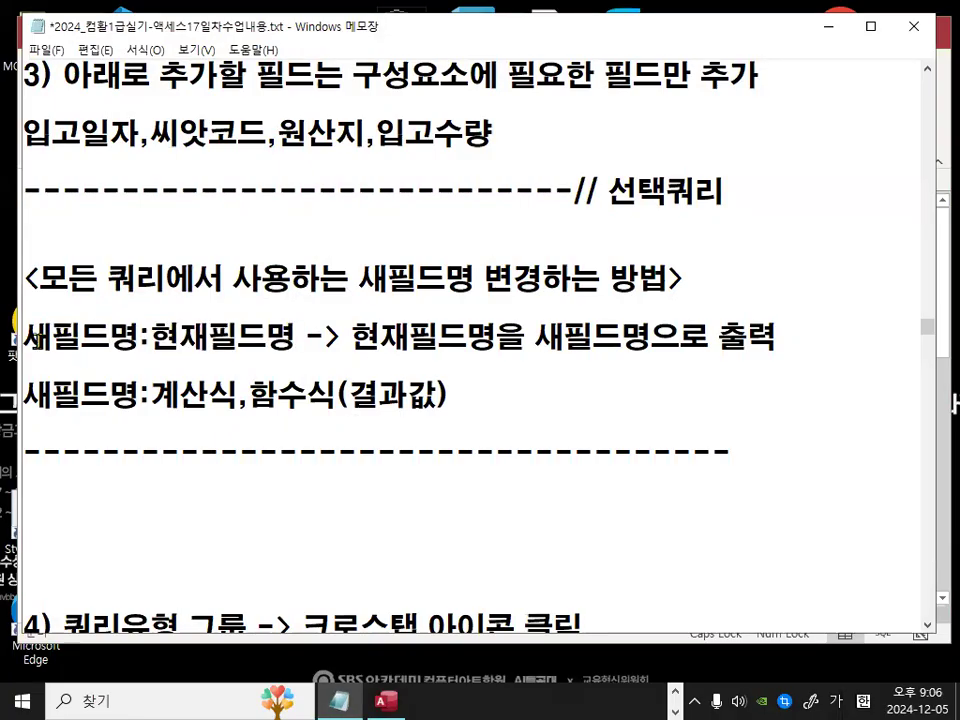
left_click_drag(24, 337, 152, 338)
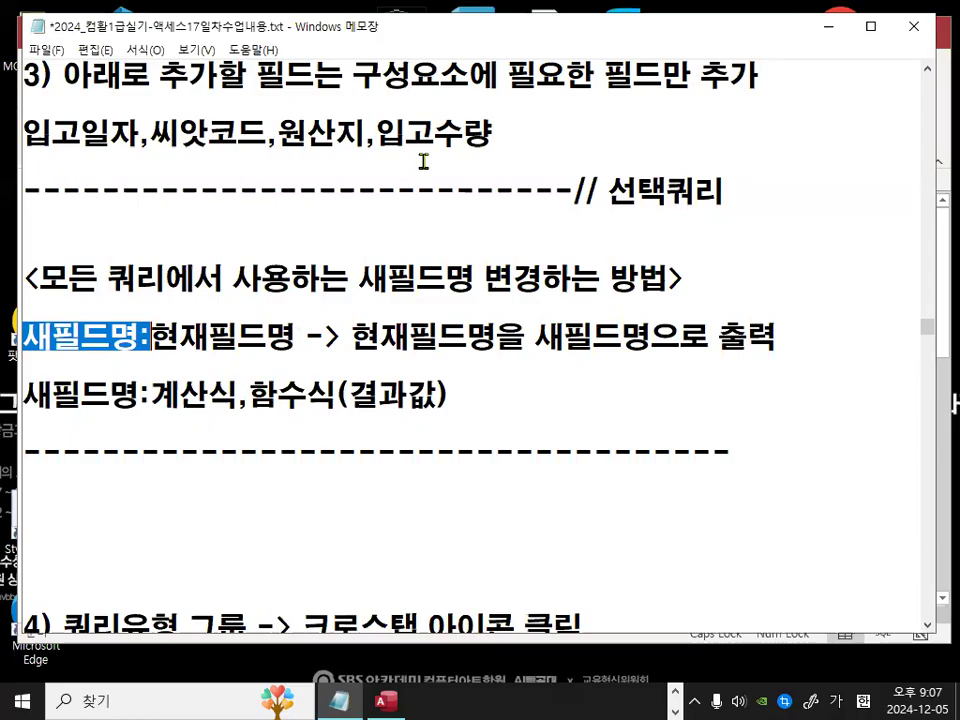
left_click(836, 32)
Step: Change the first field's expression to 입고월: MONTH(입고일자) in the Zoom box and run the query
left_click(40, 98)
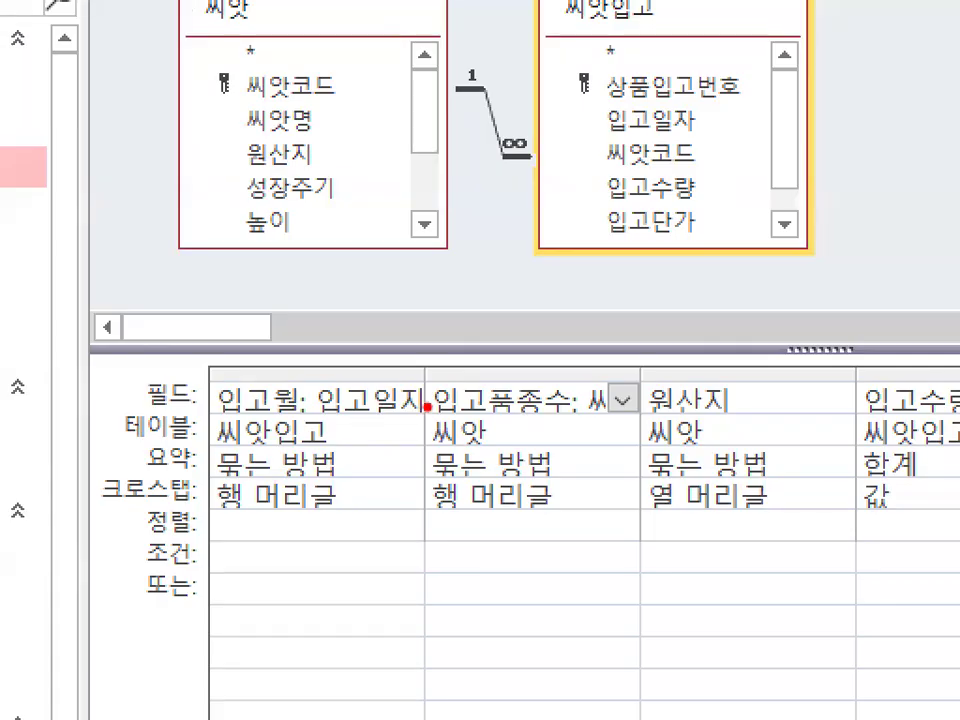
mouse_move(389, 415)
left_mouse_down()
mouse_move(324, 394)
mouse_move(380, 413)
left_mouse_up()
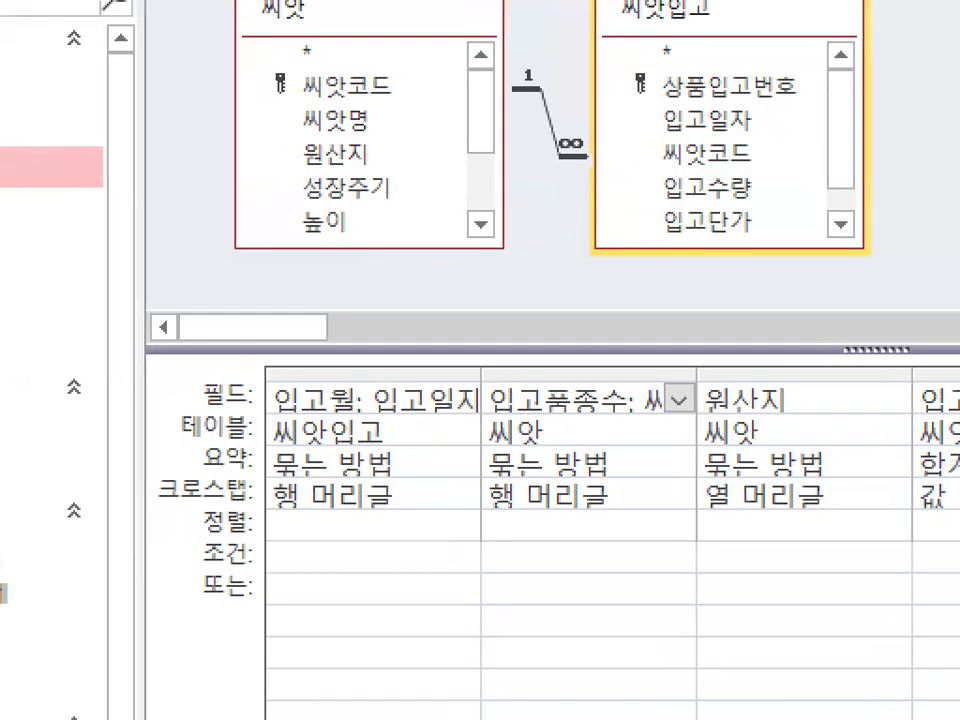
left_click_drag(277, 422, 374, 431)
mouse_move(380, 383)
left_mouse_down()
mouse_move(395, 402)
mouse_move(478, 308)
left_mouse_up()
key("Escape")
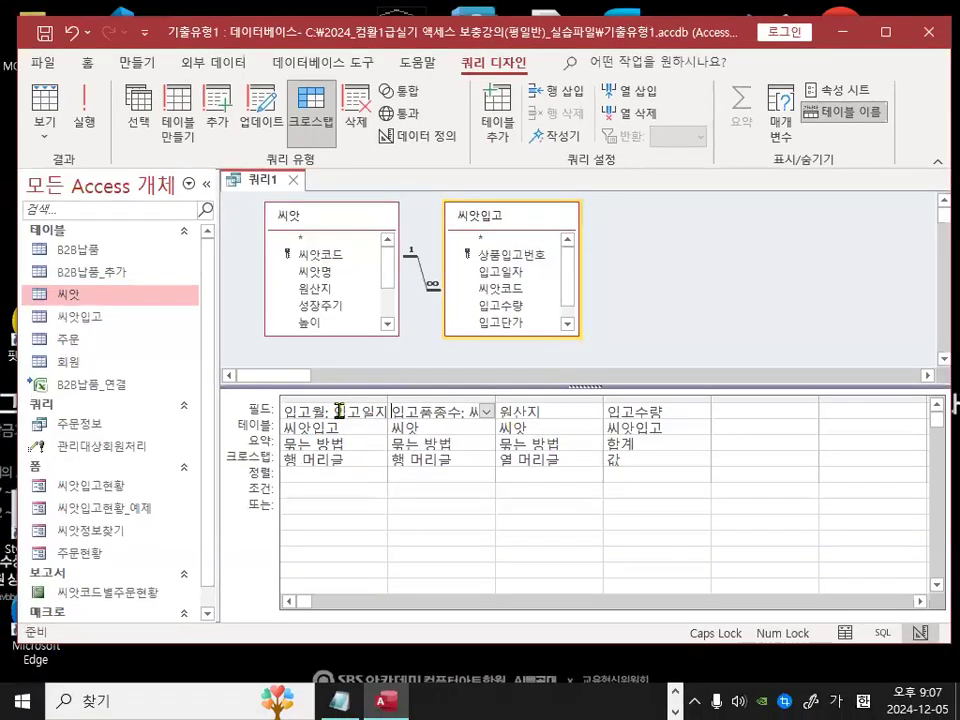
right_click(343, 410)
left_click(266, 558)
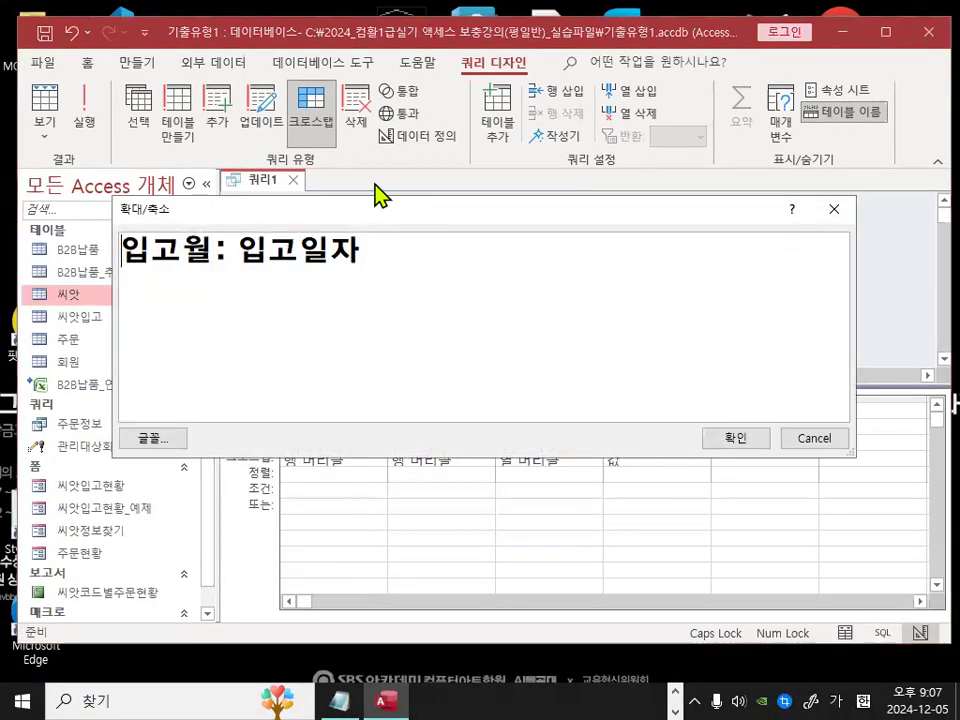
mouse_move(236, 258)
left_mouse_down()
mouse_move(348, 258)
mouse_move(295, 276)
mouse_move(337, 234)
mouse_move(388, 252)
left_mouse_up()
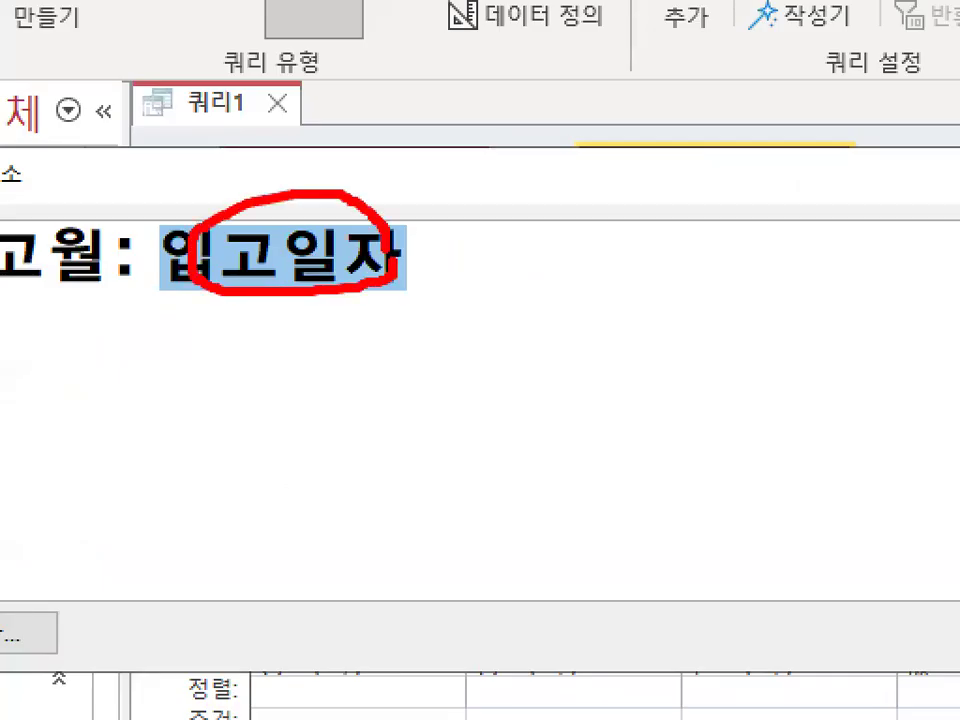
mouse_move(265, 194)
left_mouse_down()
mouse_move(360, 184)
mouse_move(407, 130)
left_mouse_up()
key("Escape")
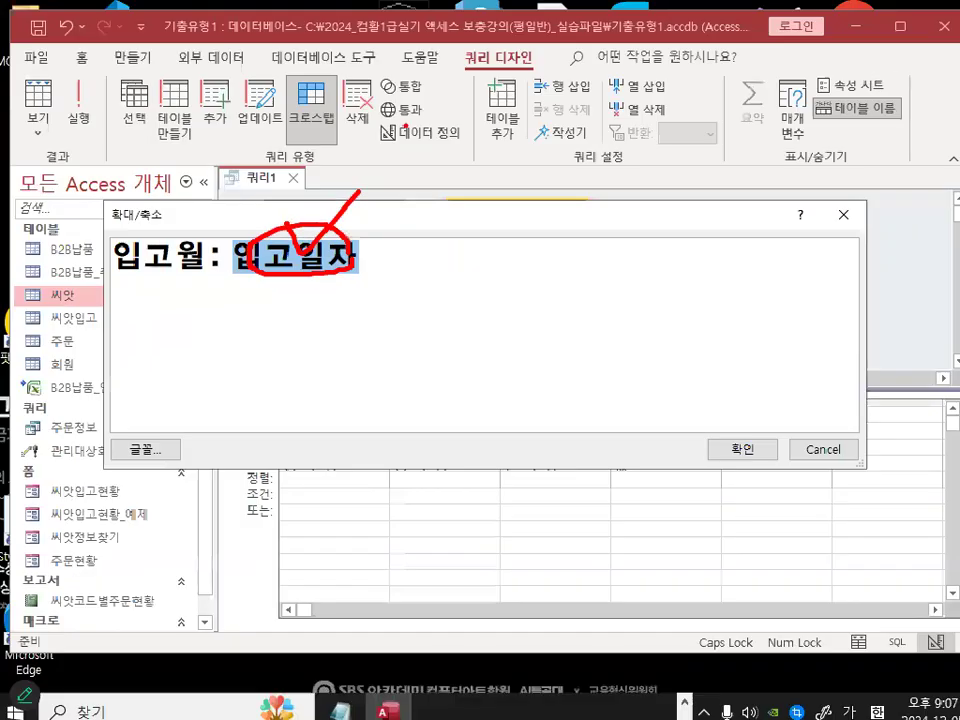
key("Left")
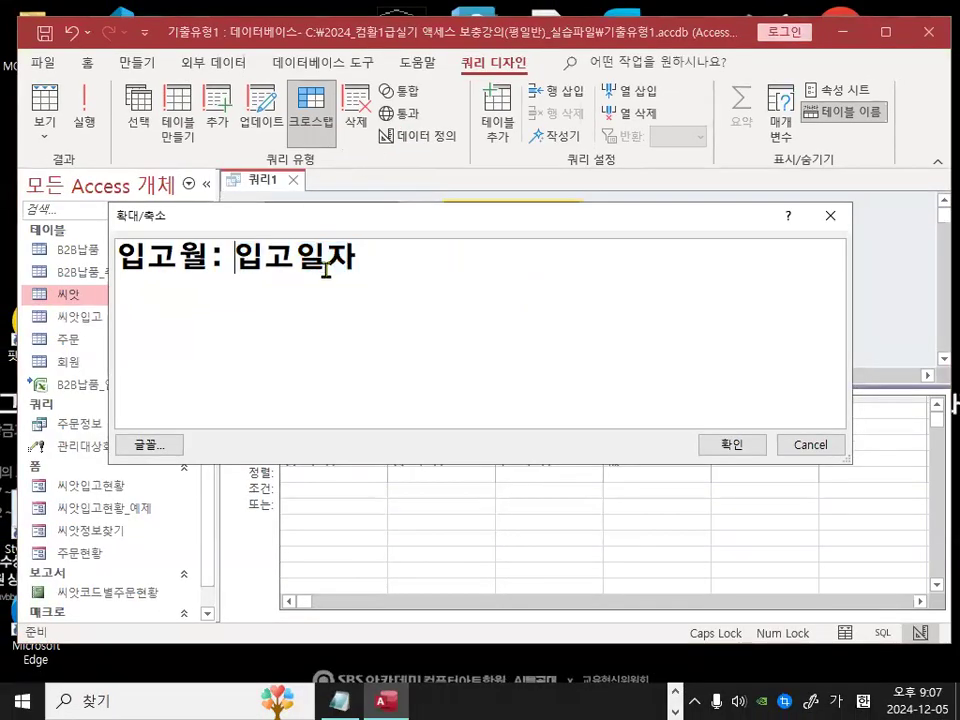
type("ㅡ")
key("BackSpace")
type("MO")
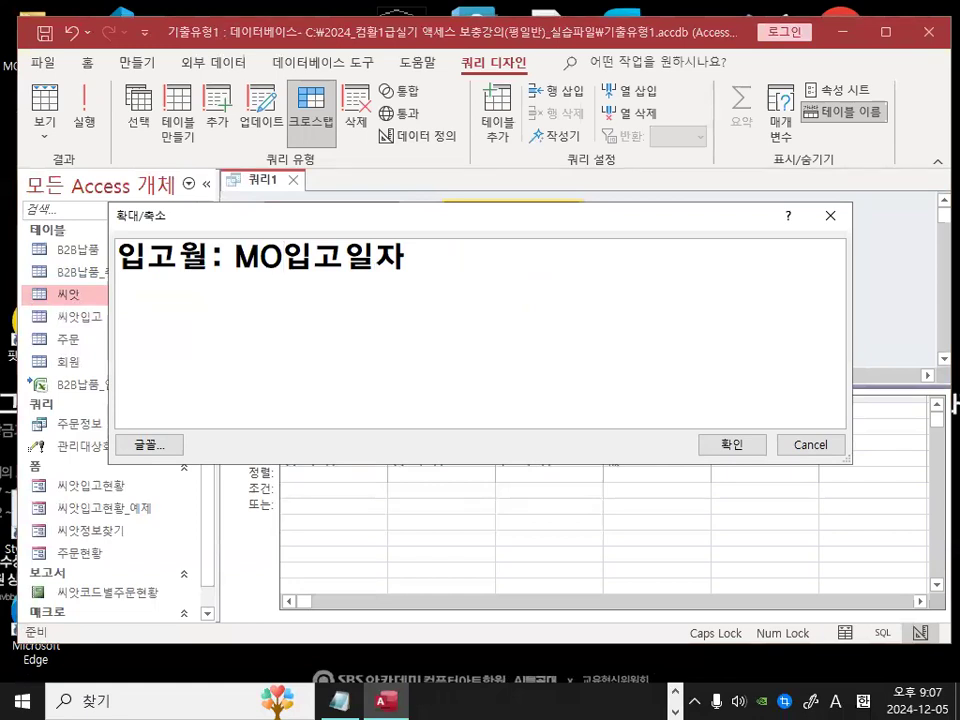
type("NTH")
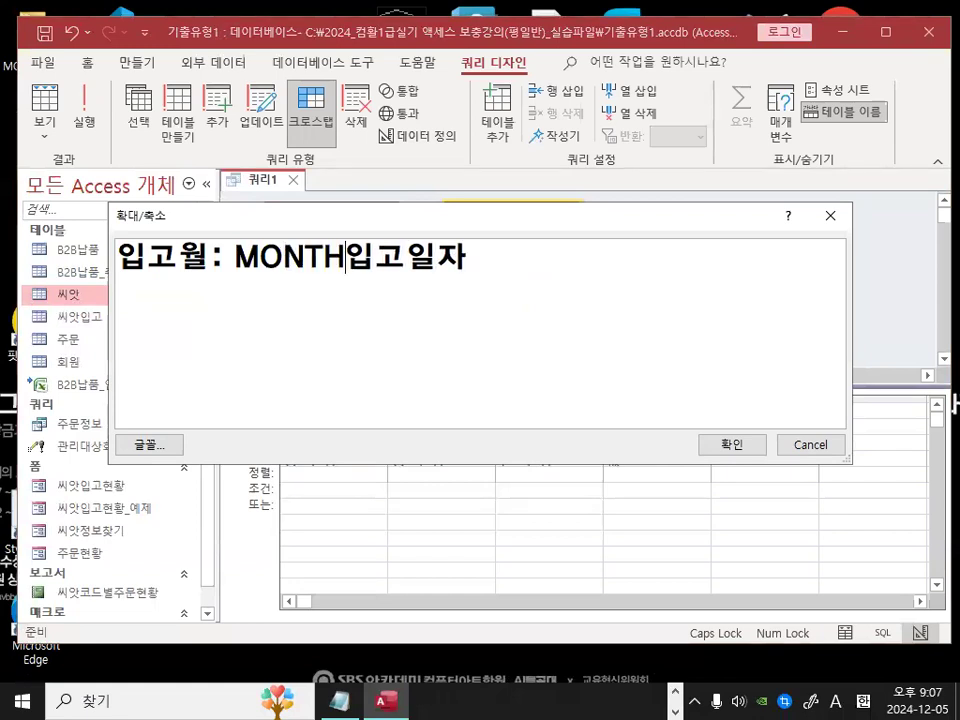
type("(입고일자")
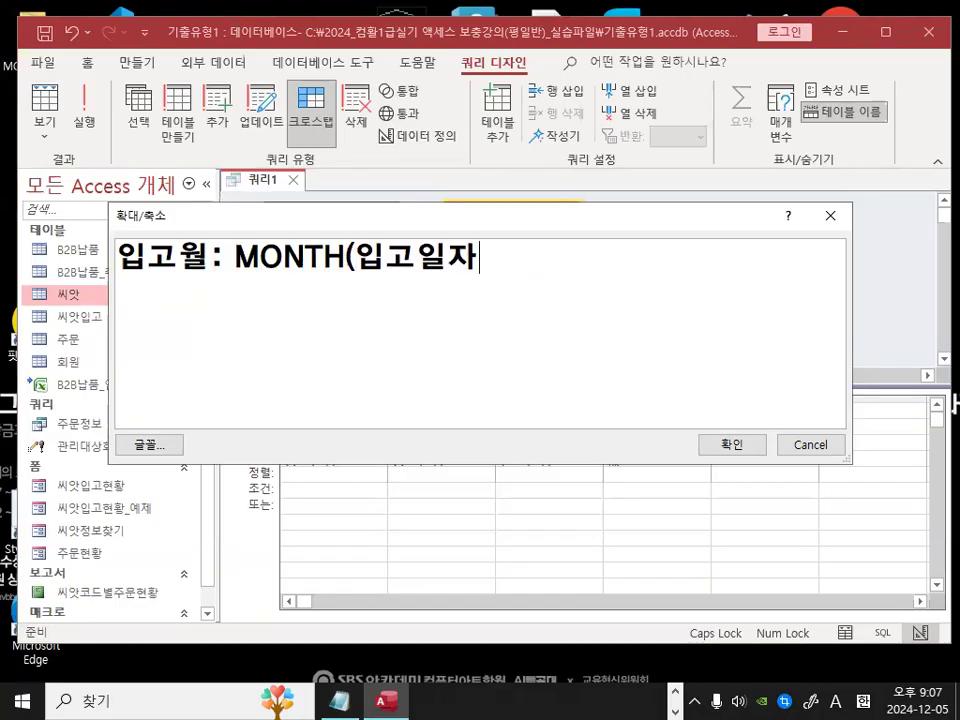
type(")")
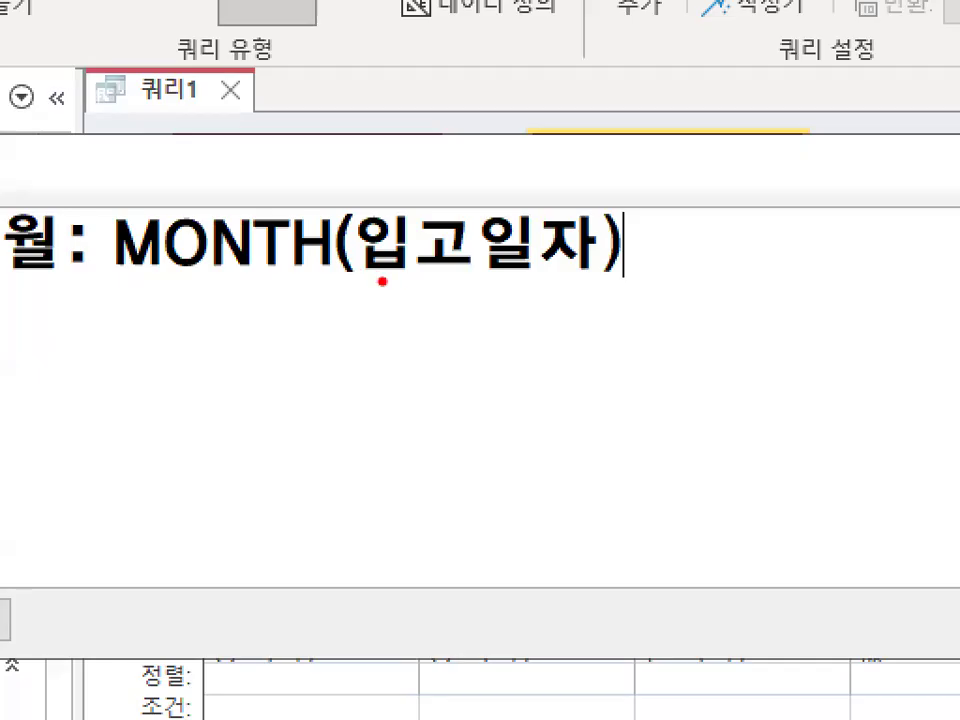
left_click_drag(378, 280, 594, 278)
left_click_drag(483, 200, 560, 172)
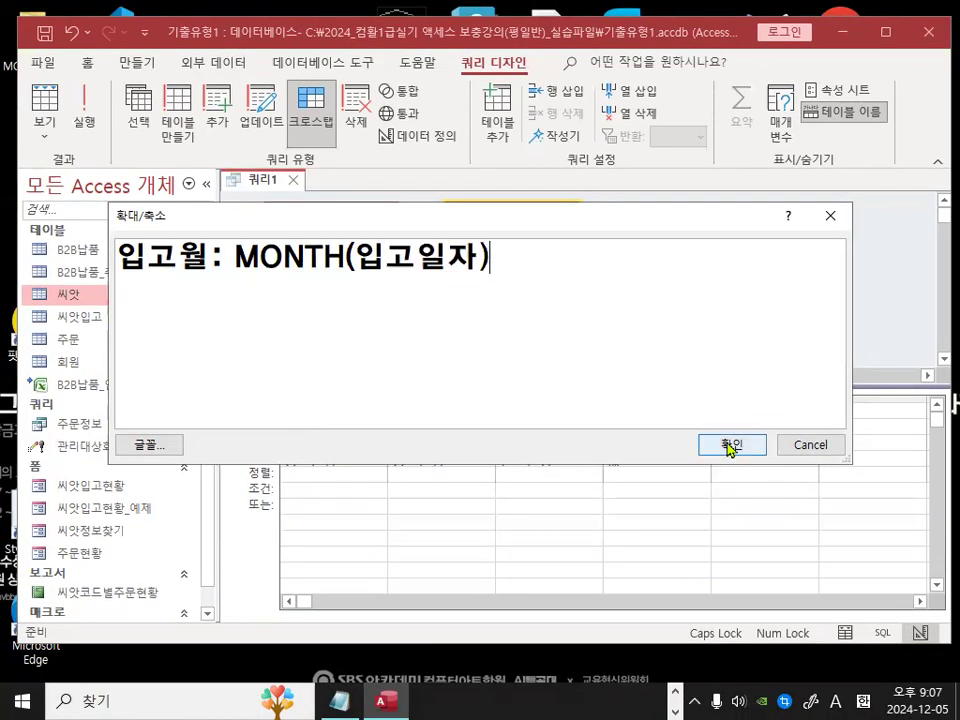
left_click(738, 448)
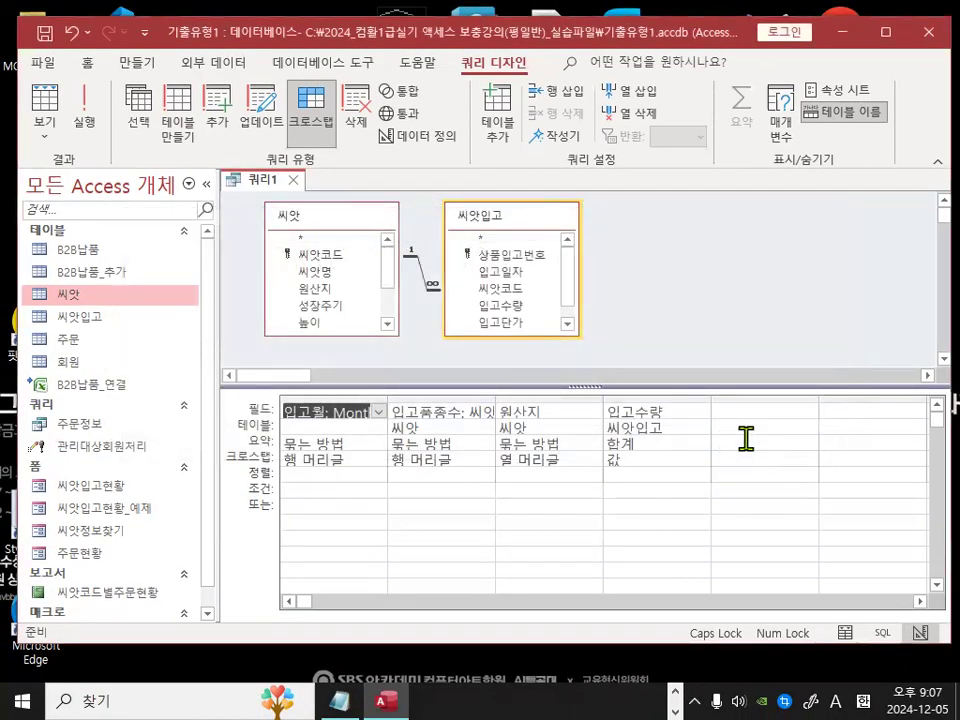
left_click(84, 107)
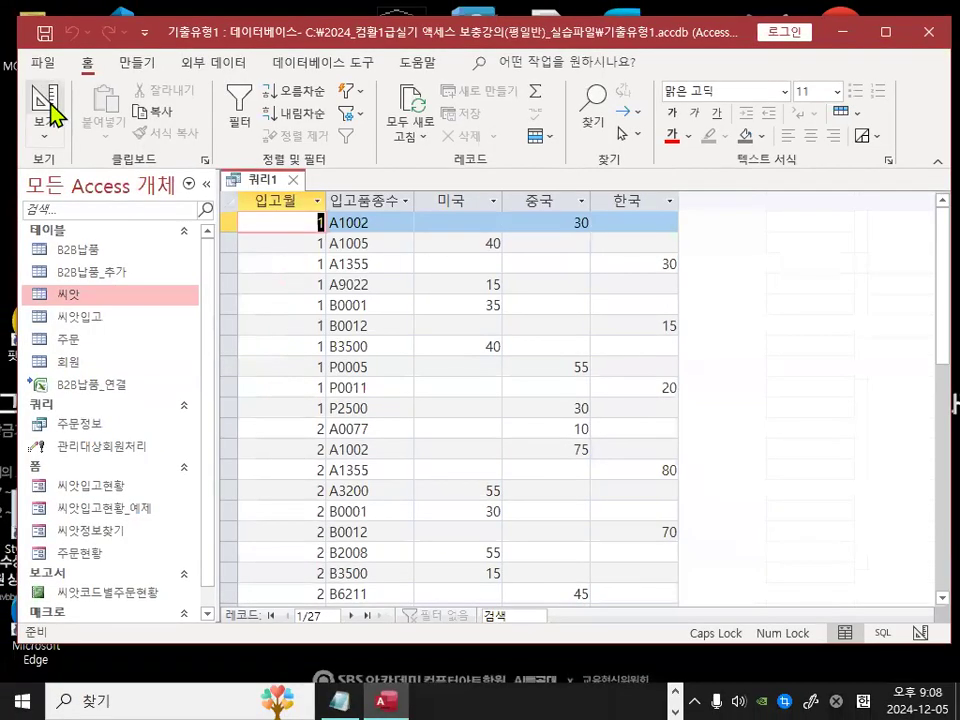
Step: Append &"월" to the 입고월 Month expression in the Zoom box and run the query
left_click(50, 103)
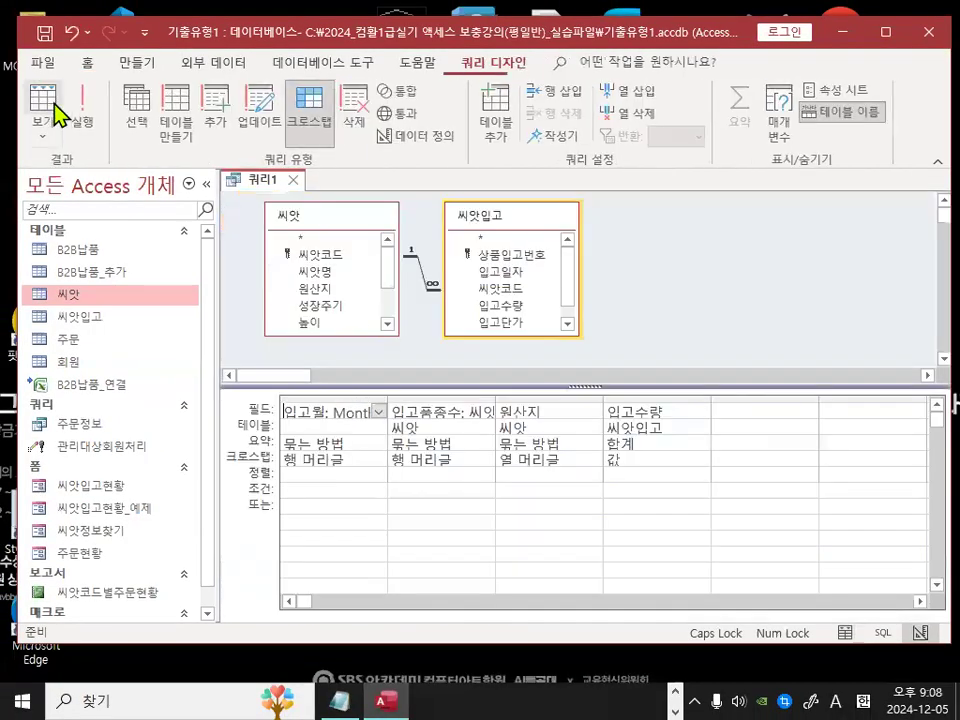
right_click(334, 420)
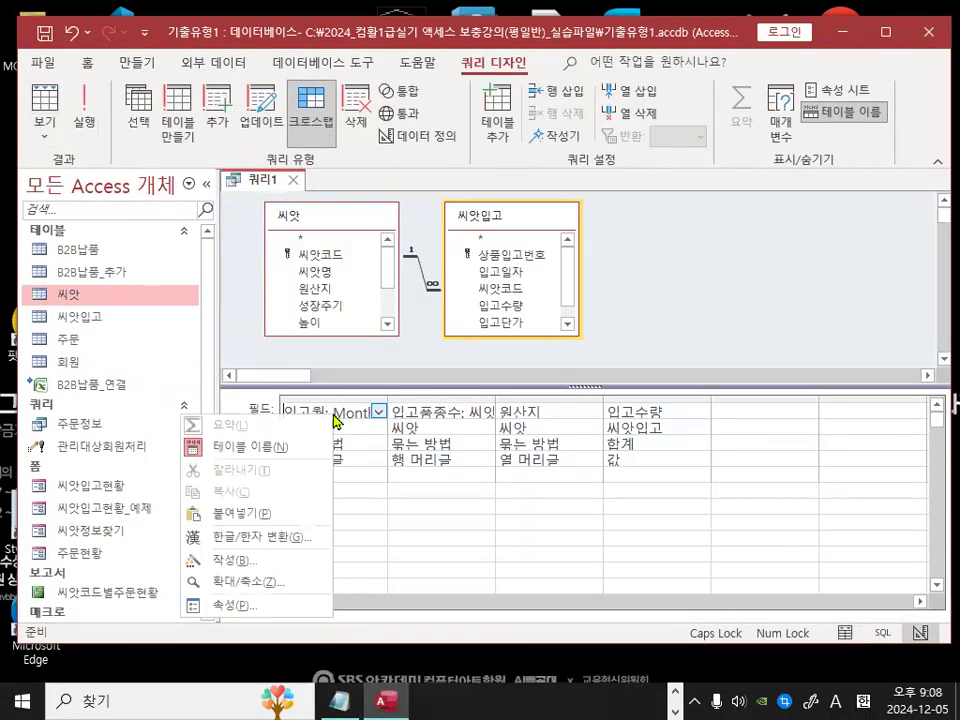
left_click(262, 582)
left_click(522, 250)
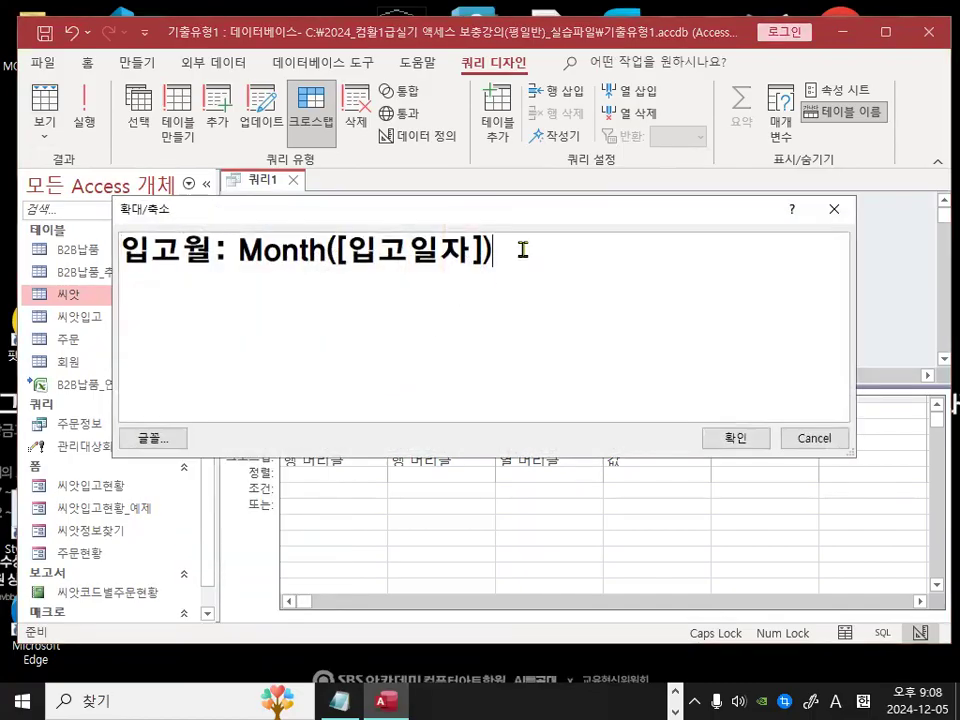
type("&\"월")
key("ctrl+1")
left_click(529, 260)
mouse_move(648, 272)
left_mouse_down()
mouse_move(493, 220)
mouse_move(608, 249)
left_mouse_up()
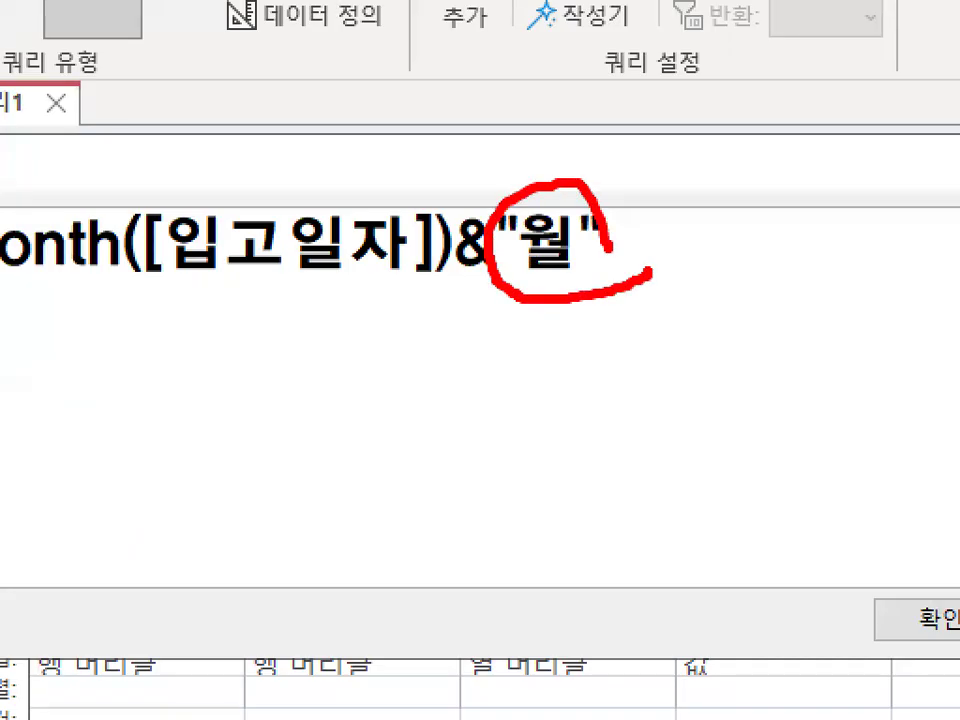
key("Escape")
left_click(735, 443)
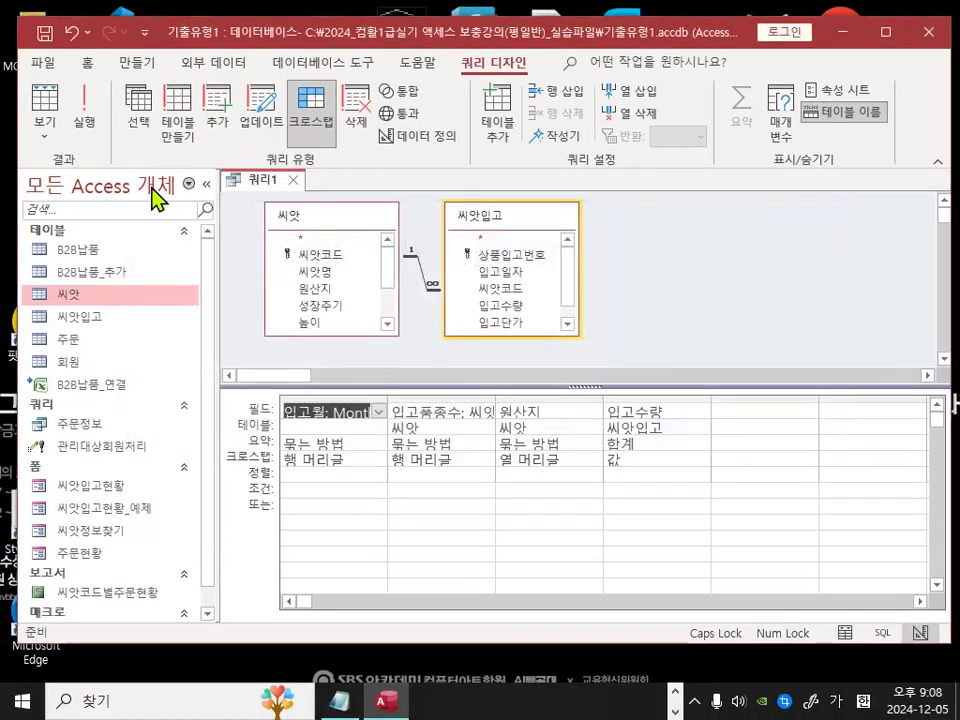
left_click(88, 112)
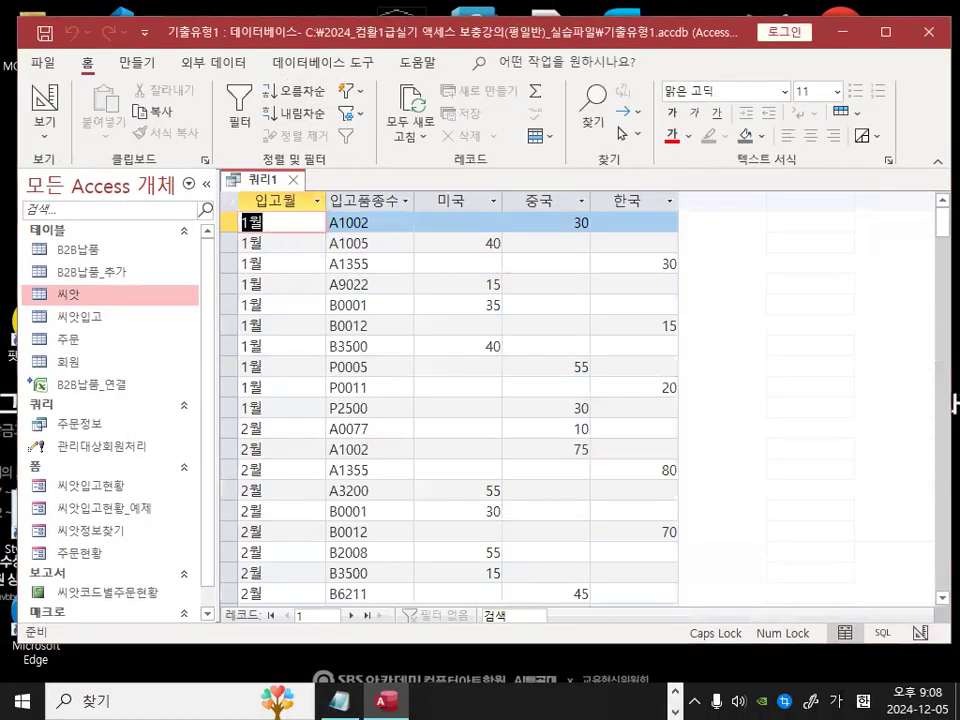
Step: Examine the 입고월 and 입고품종수 columns in the datasheet and their row-heading settings in design view
key("ctrl+1")
left_click_drag(296, 266, 225, 319)
left_click_drag(175, 413, 340, 350)
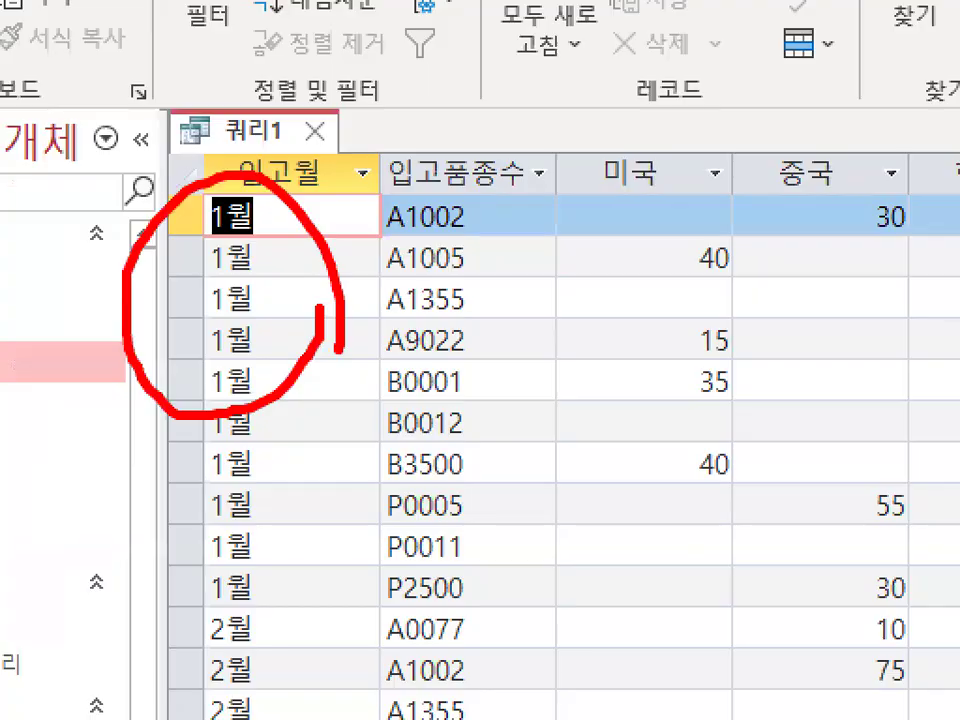
key("Escape")
key("ctrl+1")
mouse_move(462, 287)
left_mouse_down()
mouse_move(447, 326)
mouse_move(318, 160)
mouse_move(507, 287)
left_mouse_up()
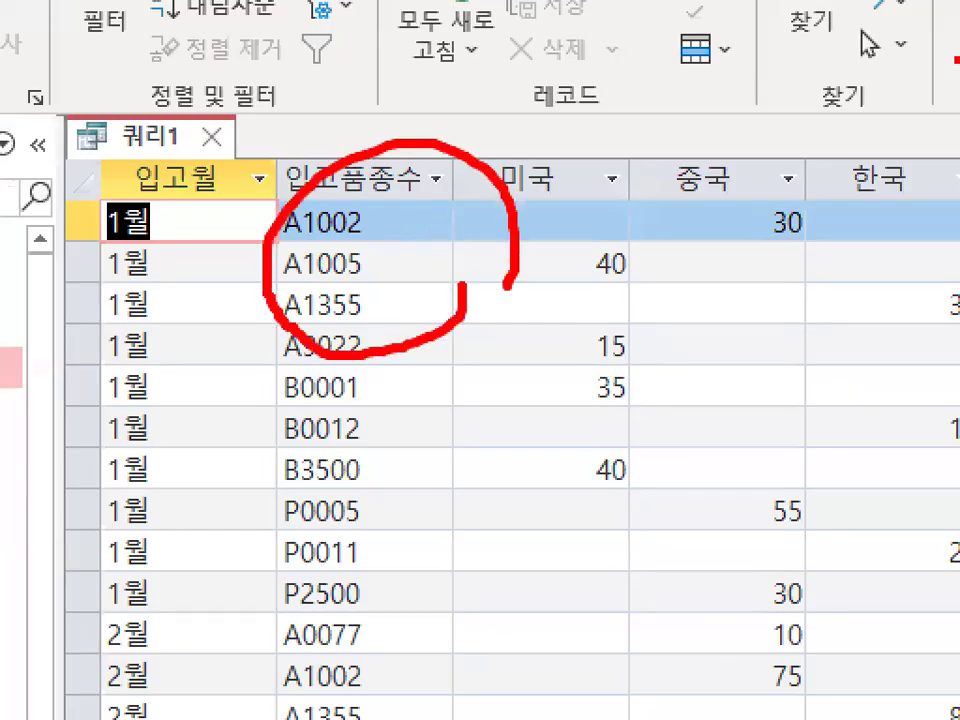
left_click_drag(230, 322, 193, 435)
left_click_drag(197, 259, 220, 265)
mouse_move(429, 300)
left_mouse_down()
mouse_move(300, 192)
mouse_move(432, 345)
left_mouse_up()
key("Escape")
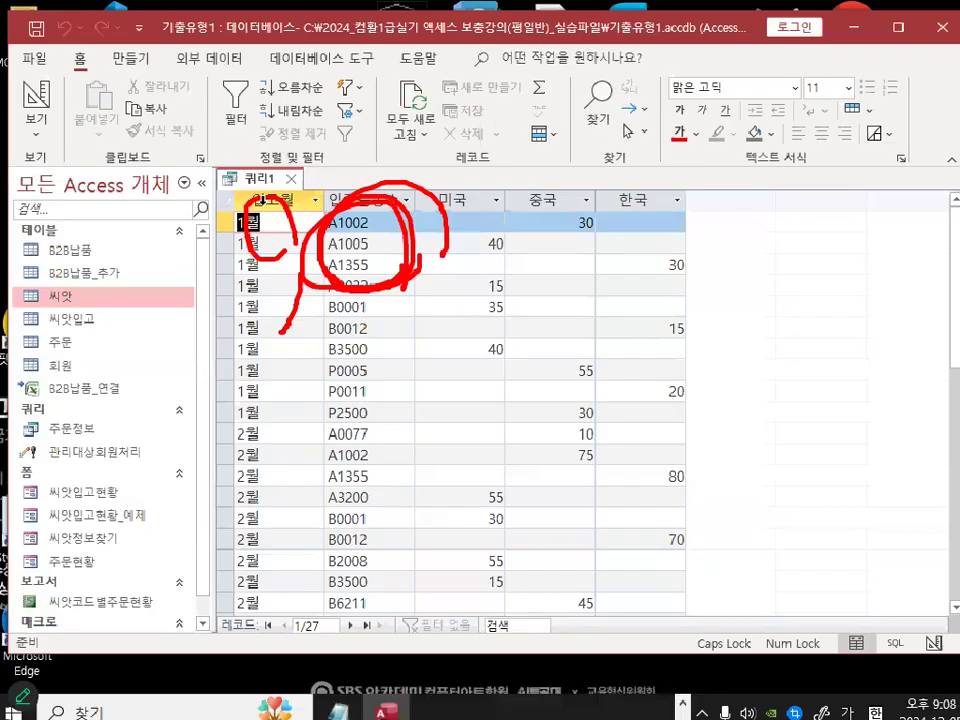
left_click(45, 100)
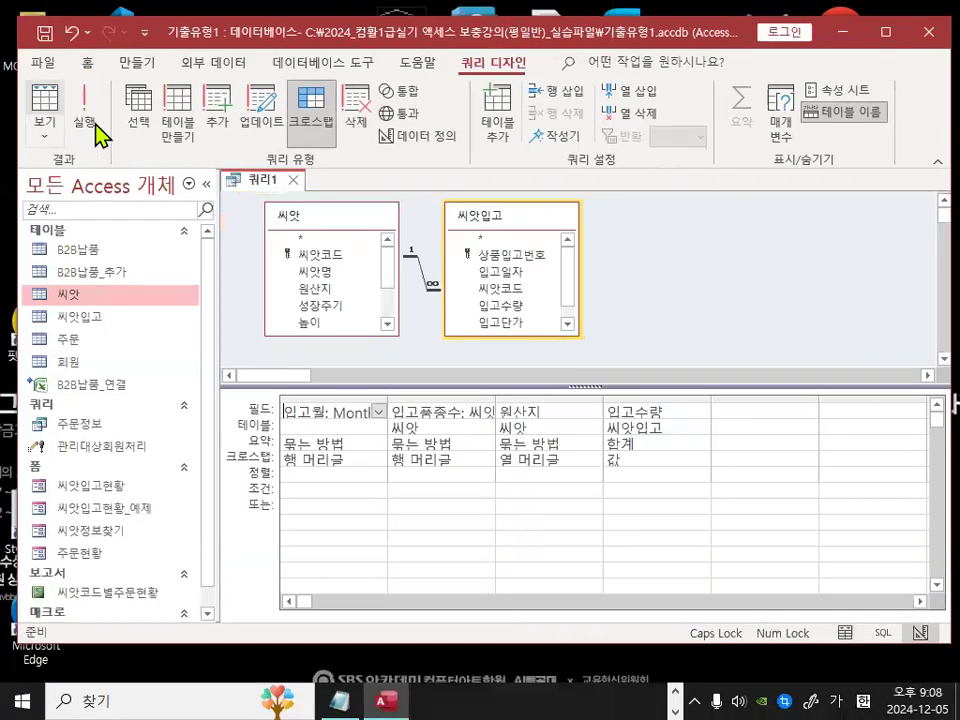
key("ctrl+1")
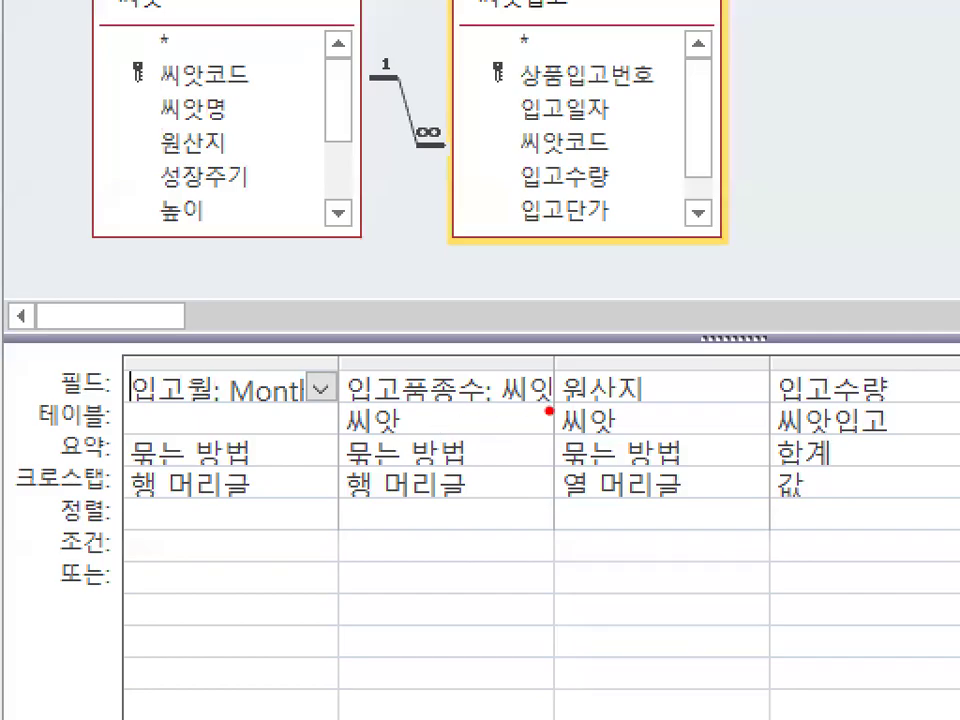
key("Escape")
left_click_drag(494, 398, 589, 399)
key("ctrl+1")
mouse_move(478, 420)
left_mouse_down()
mouse_move(537, 415)
mouse_move(481, 412)
left_mouse_up()
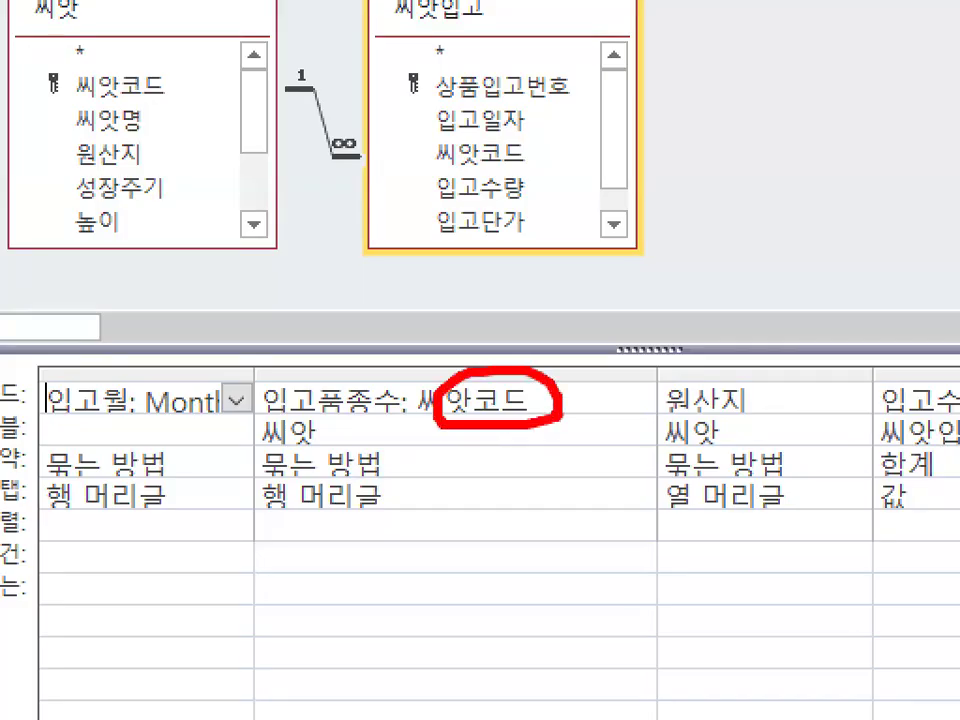
mouse_move(180, 505)
left_mouse_down()
mouse_move(47, 542)
mouse_move(225, 478)
left_mouse_up()
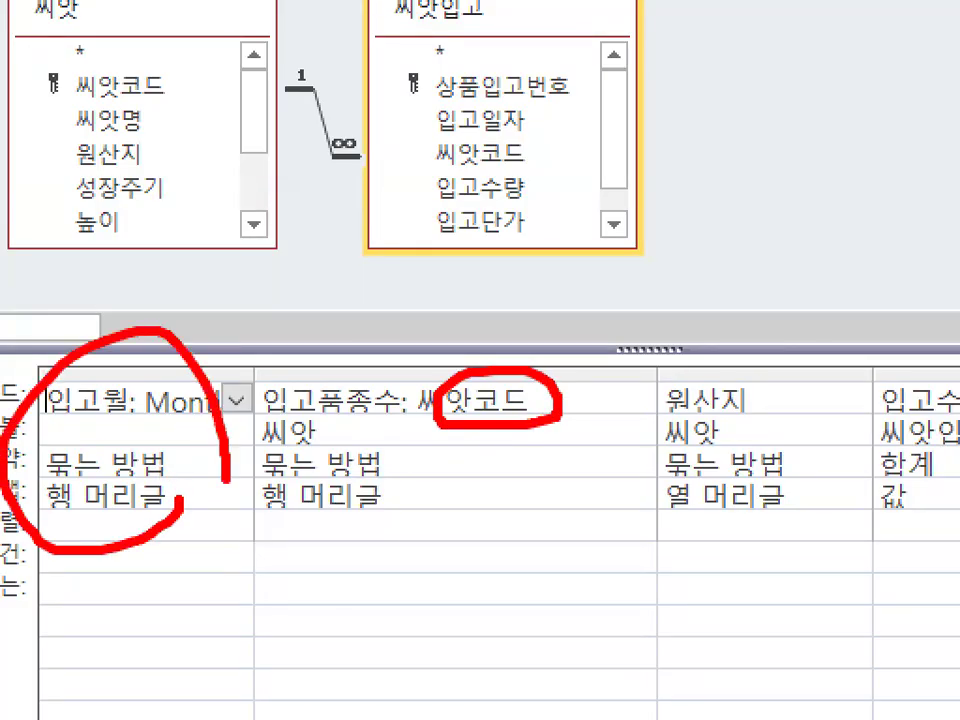
left_click_drag(467, 512, 495, 530)
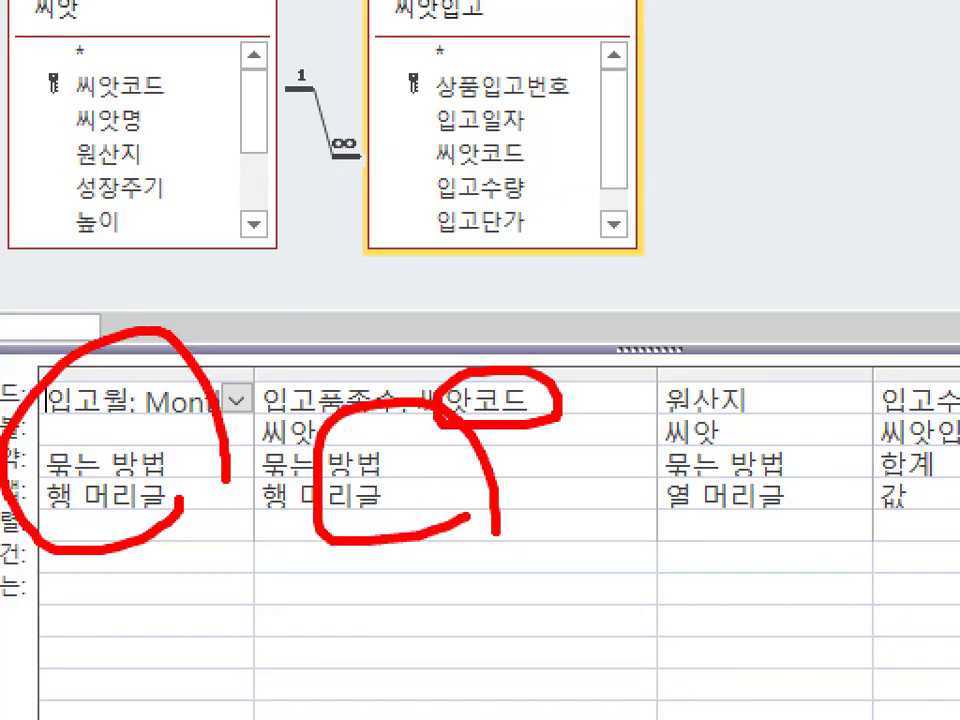
left_click_drag(345, 405, 473, 331)
key("Escape")
Step: Set the 입고품종수 field's total to 개수 and run the query
left_click(467, 446)
left_click(580, 444)
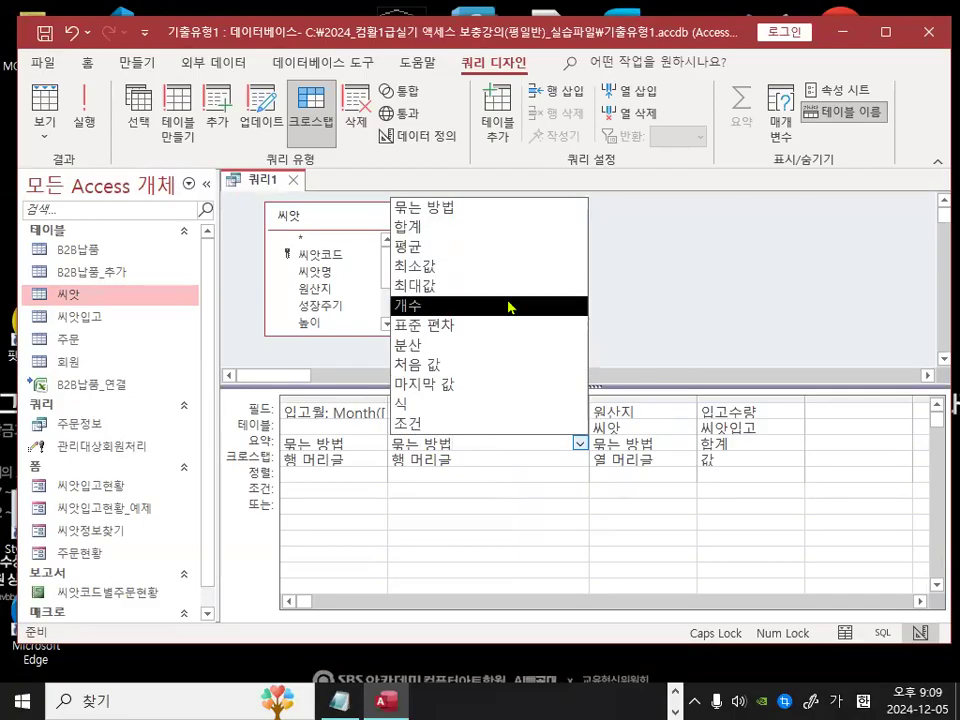
left_click(478, 314)
key("ctrl+1")
mouse_move(395, 453)
left_mouse_down()
mouse_move(432, 443)
mouse_move(420, 436)
left_mouse_up()
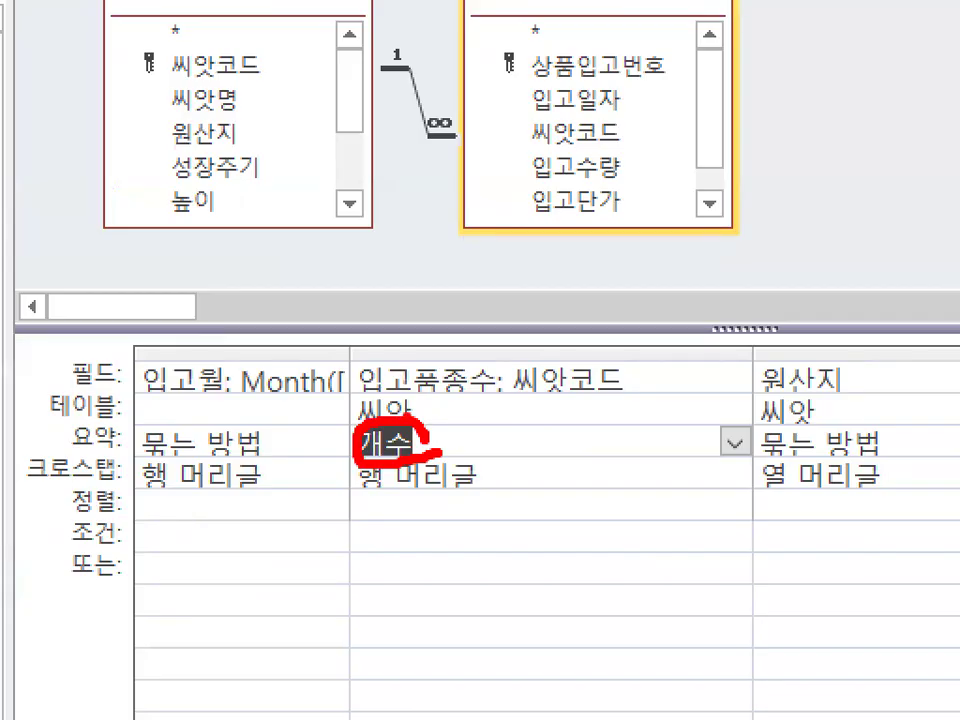
key("Escape")
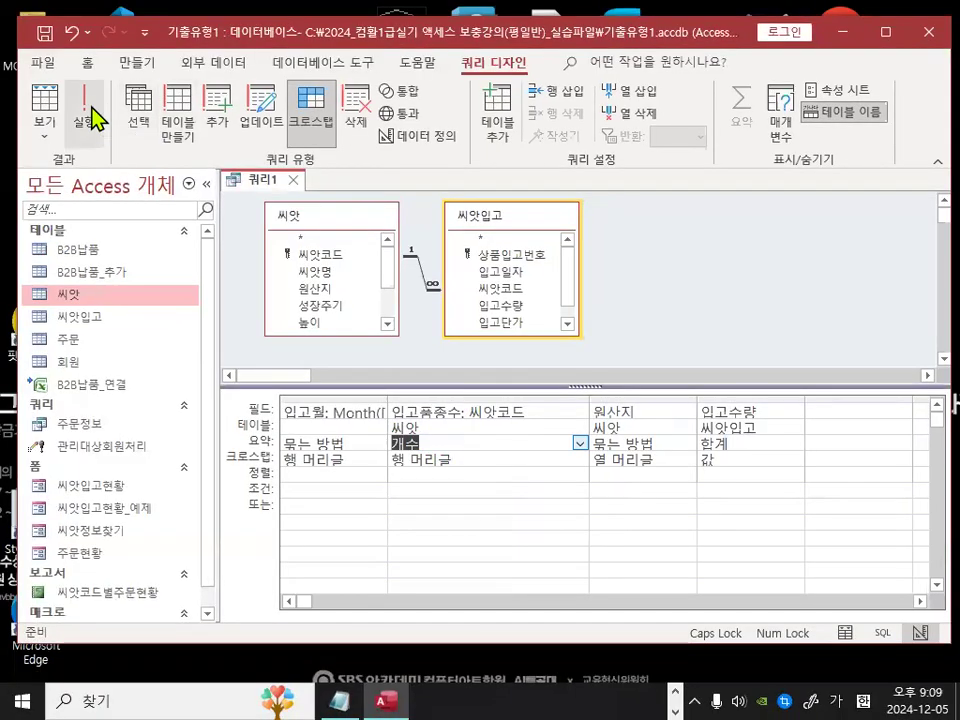
left_click(86, 95)
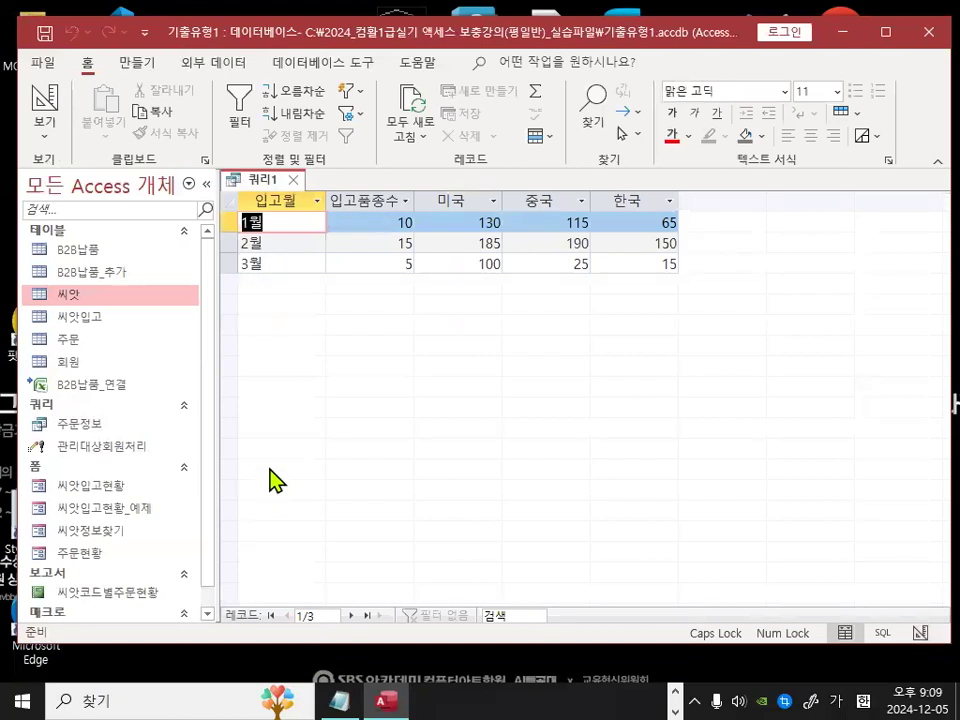
Step: Review the monthly crosstab's row headings and country columns, then return to design view
right_click(331, 344)
mouse_move(400, 387)
left_click(463, 439)
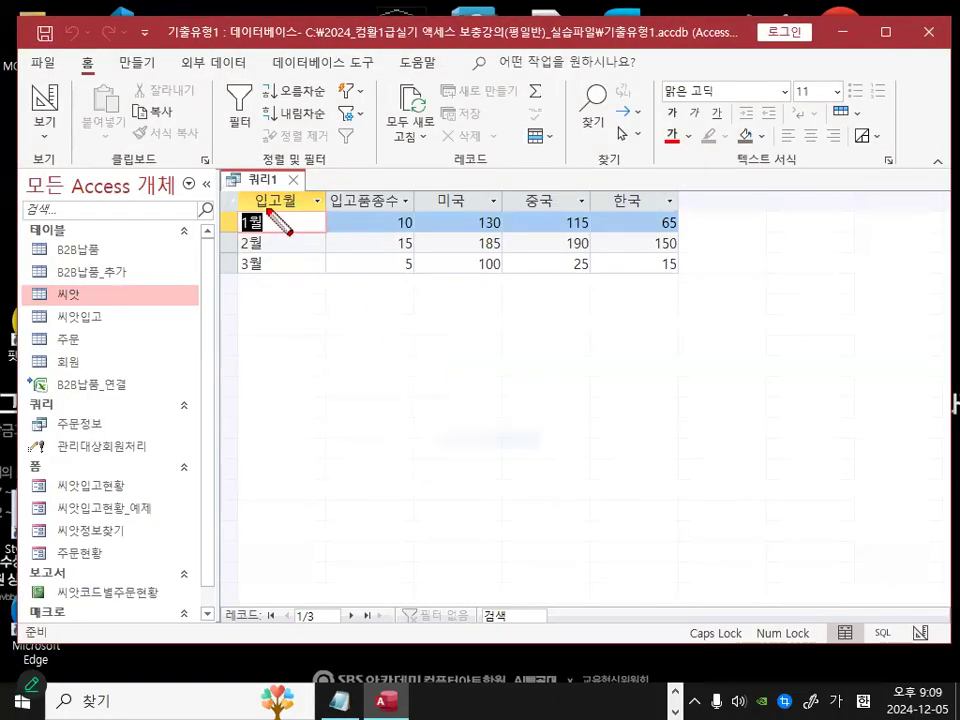
mouse_move(240, 192)
left_mouse_down()
mouse_move(407, 280)
mouse_move(421, 278)
left_mouse_up()
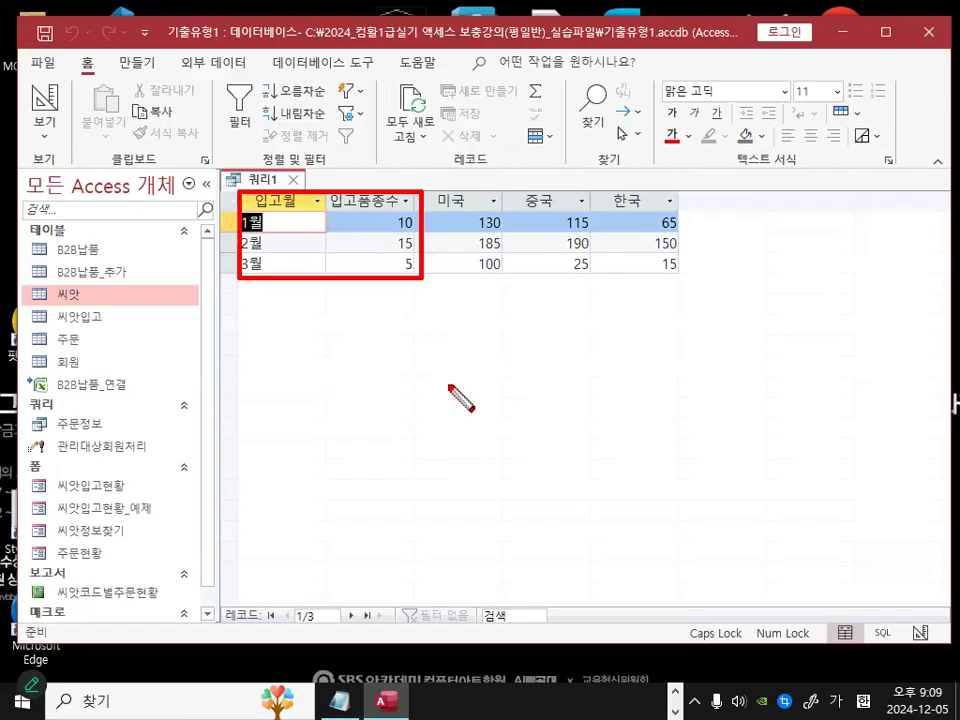
mouse_move(429, 190)
left_mouse_down()
mouse_move(568, 190)
mouse_move(685, 212)
left_mouse_up()
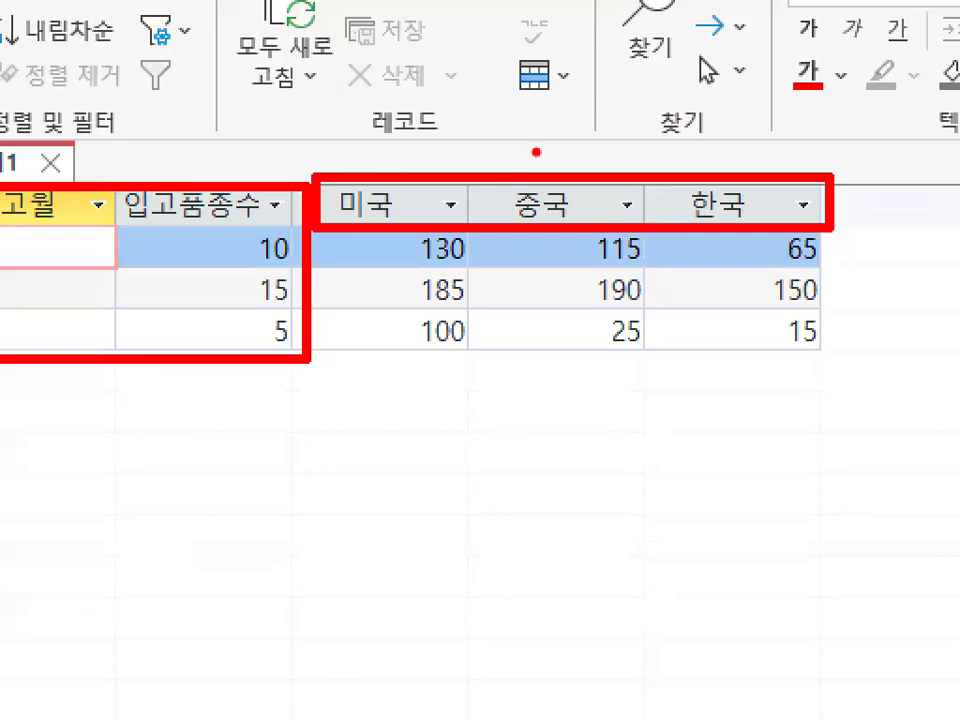
left_click_drag(536, 172, 588, 143)
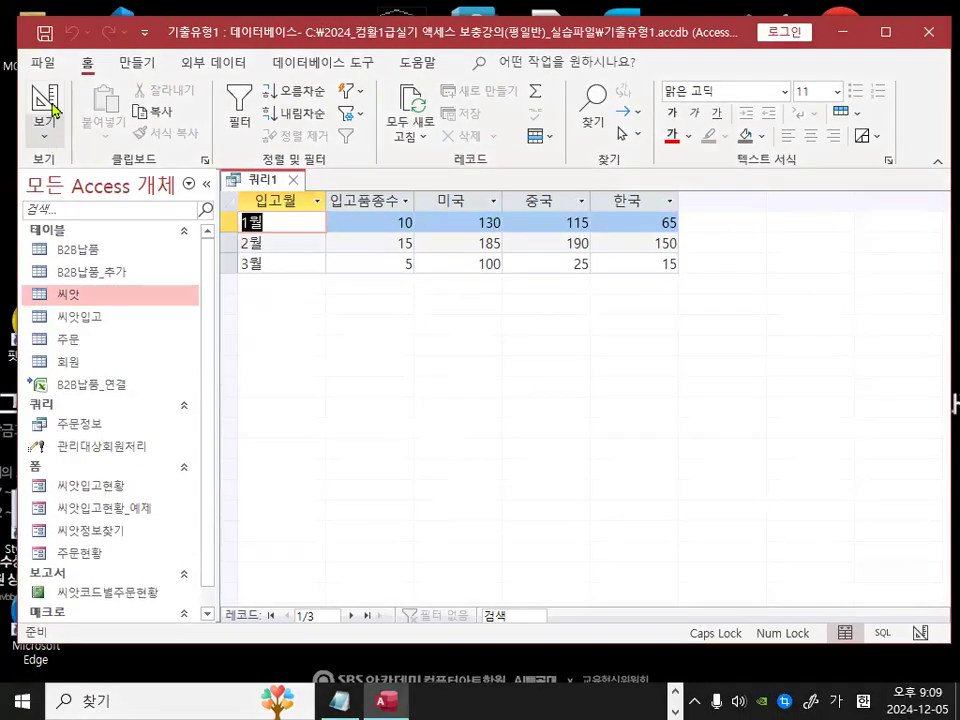
left_click(47, 104)
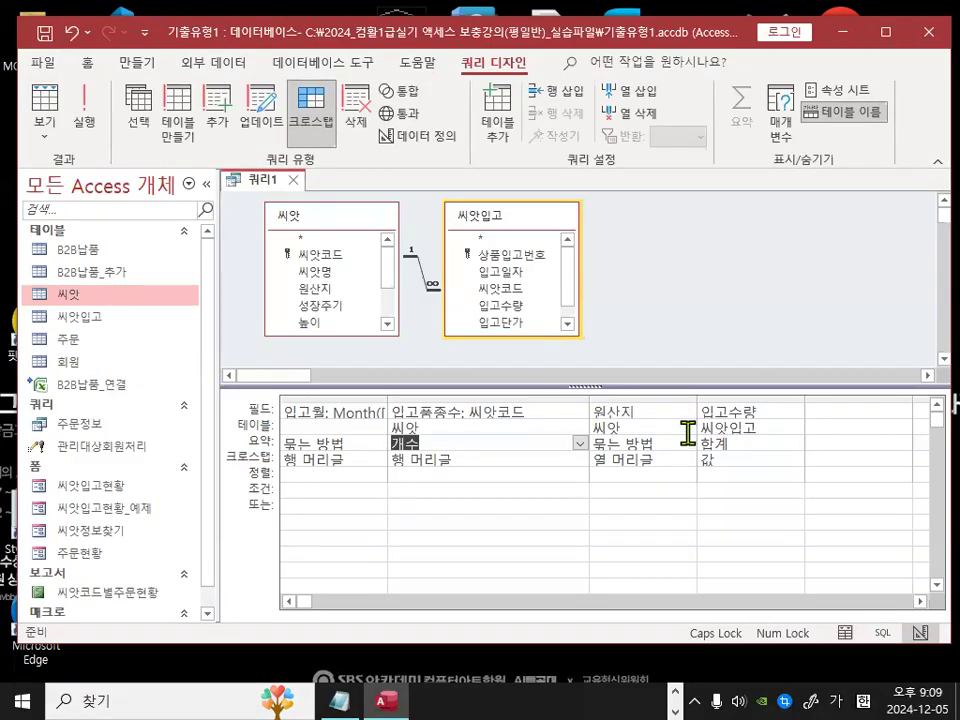
Step: Replace the 원산지 column's field with the expression iif([원산지]="한국","국내산","수입산") in the Zoom box and confirm
left_click(522, 410)
left_click(665, 412)
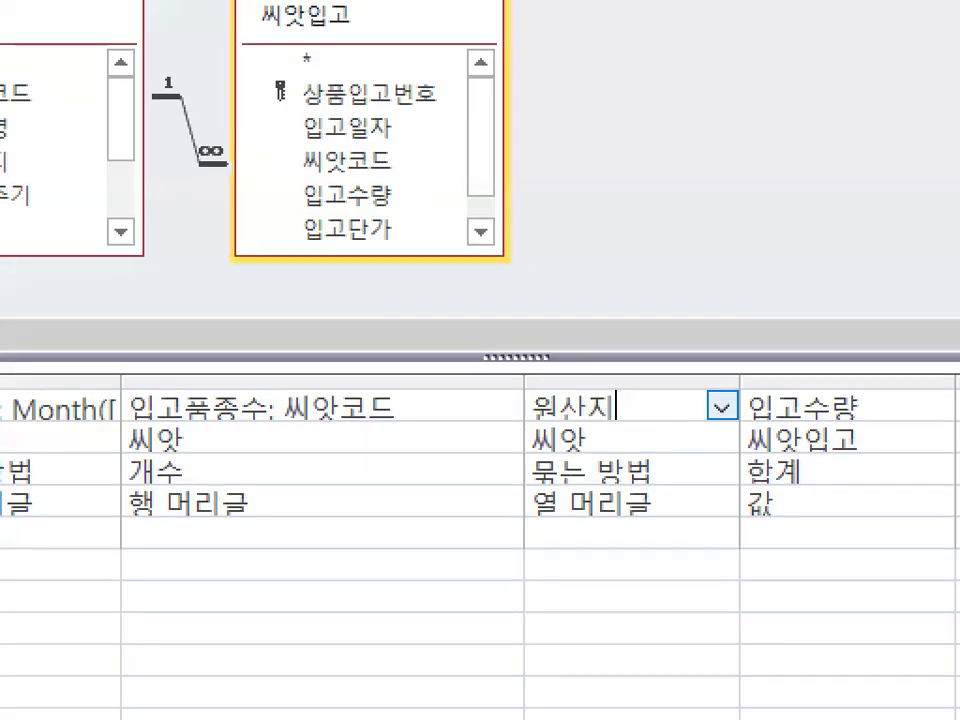
left_click_drag(521, 497, 655, 513)
mouse_move(652, 421)
left_mouse_down()
mouse_move(600, 424)
mouse_move(530, 380)
mouse_move(640, 400)
left_mouse_up()
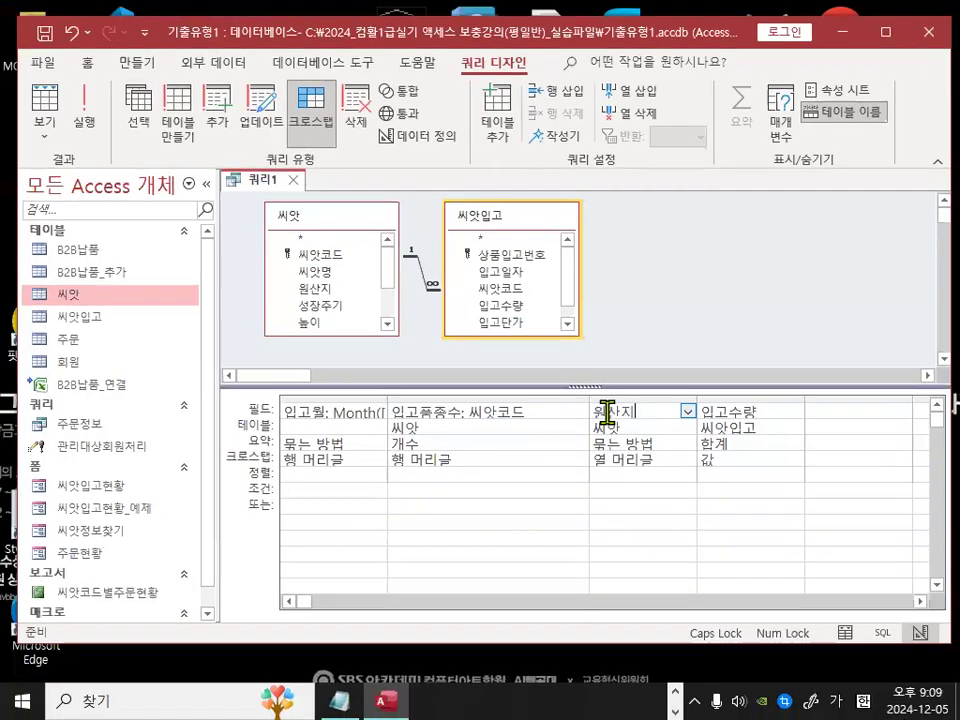
right_click(570, 419)
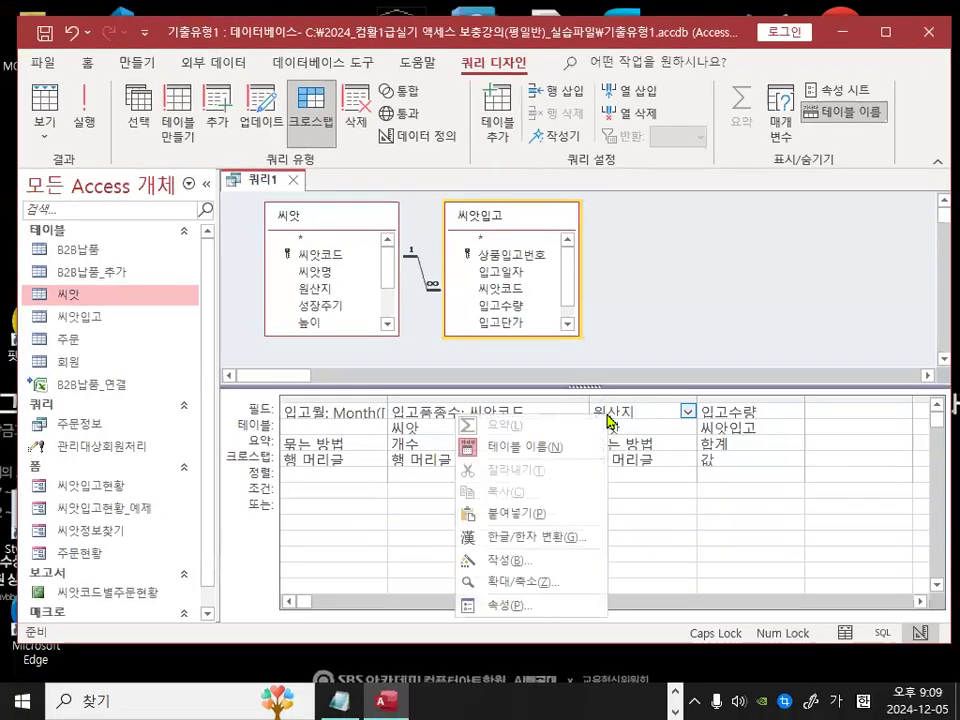
left_click(530, 582)
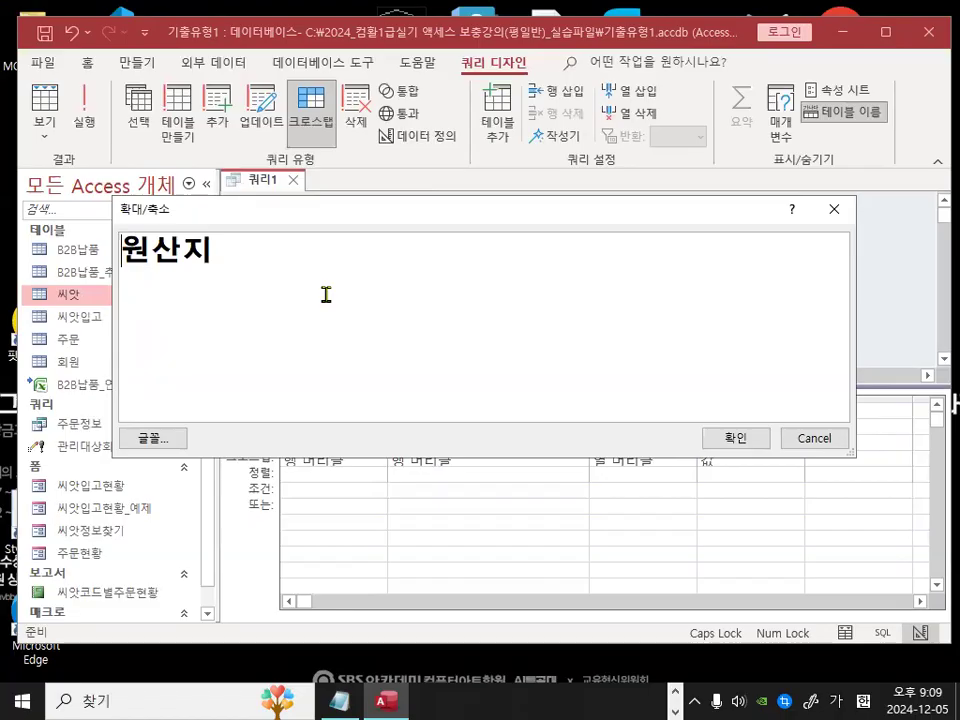
key("ctrl+2")
left_click_drag(101, 242, 130, 265)
mouse_move(212, 238)
left_mouse_down()
mouse_move(220, 258)
mouse_move(238, 262)
left_mouse_up()
left_click_drag(383, 268, 422, 268)
mouse_move(404, 270)
left_mouse_down()
mouse_move(405, 316)
mouse_move(433, 316)
left_mouse_up()
mouse_move(408, 297)
left_mouse_down()
mouse_move(457, 297)
mouse_move(457, 310)
left_mouse_up()
left_click_drag(458, 284, 499, 355)
mouse_move(500, 292)
left_mouse_down()
mouse_move(503, 322)
mouse_move(523, 322)
mouse_move(546, 291)
mouse_move(562, 315)
left_mouse_up()
left_click_drag(388, 339, 580, 334)
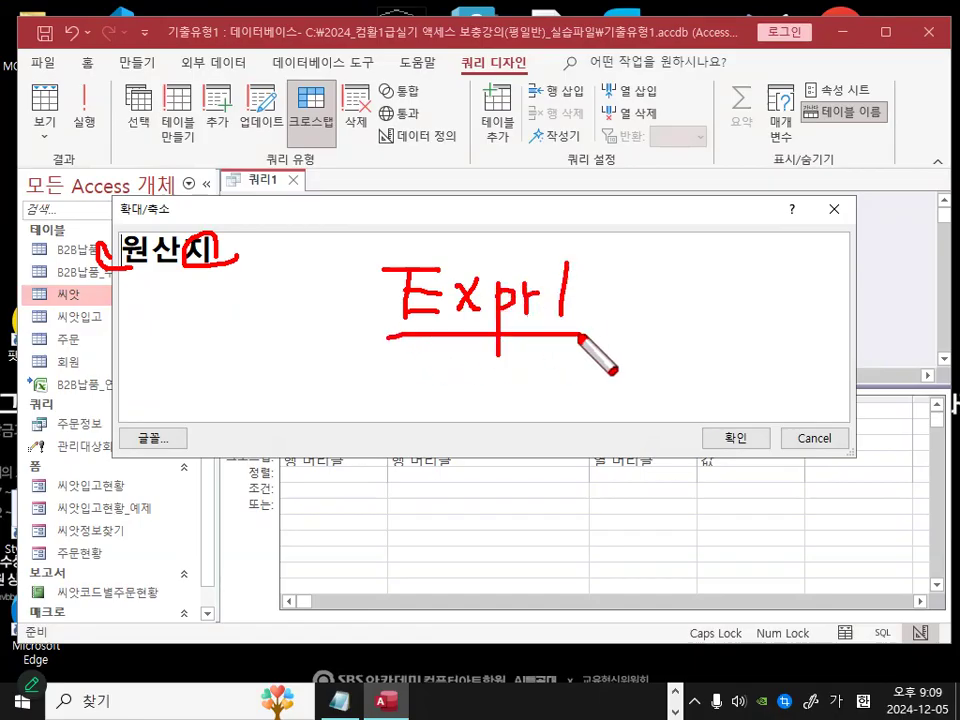
left_click_drag(396, 338, 561, 326)
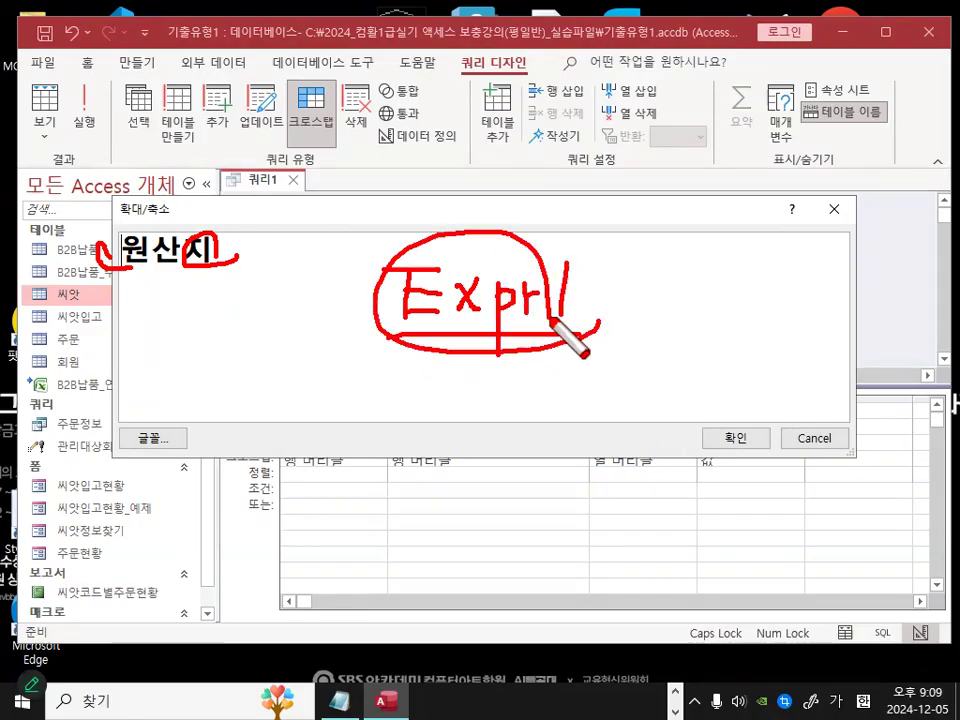
left_click_drag(577, 187, 364, 414)
left_click_drag(395, 210, 572, 440)
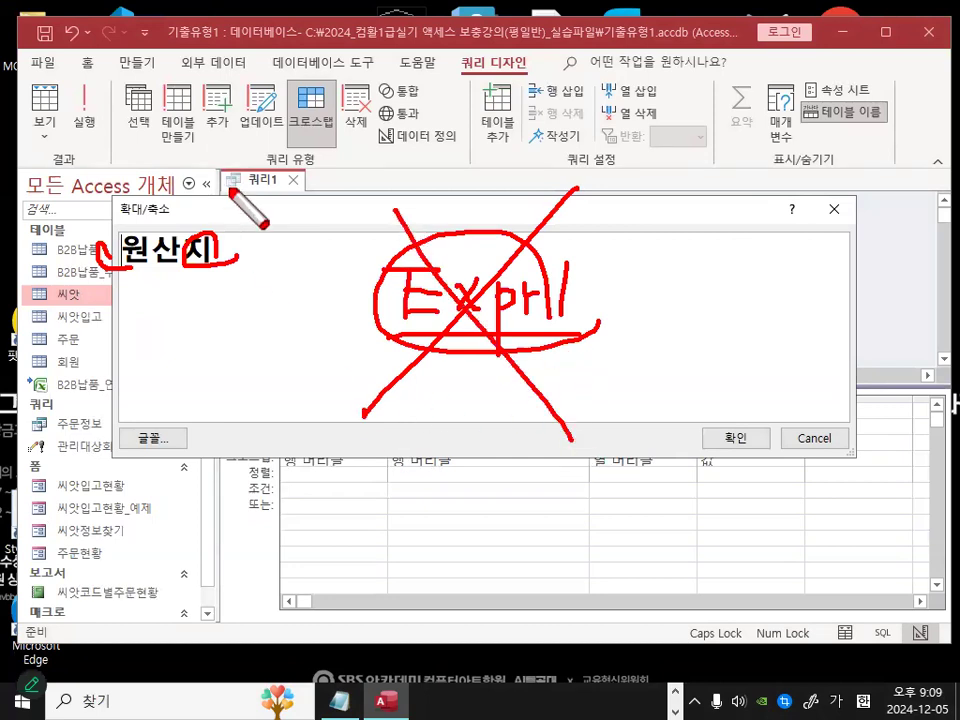
key("Escape")
left_click(247, 253)
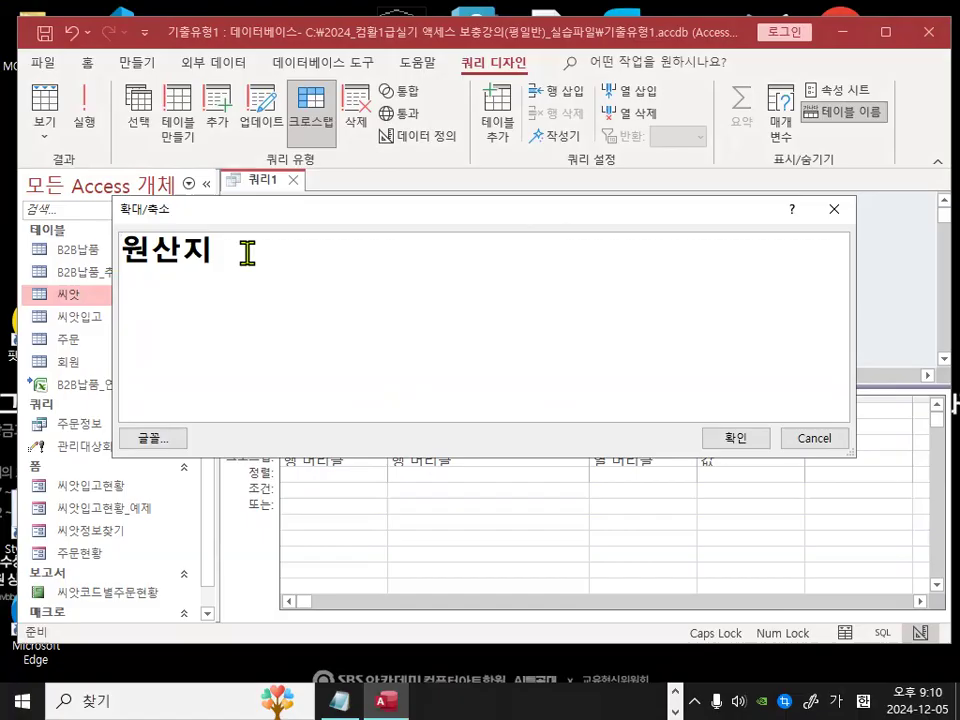
key("Left")
key("Left")
type("ㅑ")
key("BackSpace")
key("Hangul")
type("II")
key("BackSpace")
key("BackSpace")
key("Caps_Lock")
type("iif")
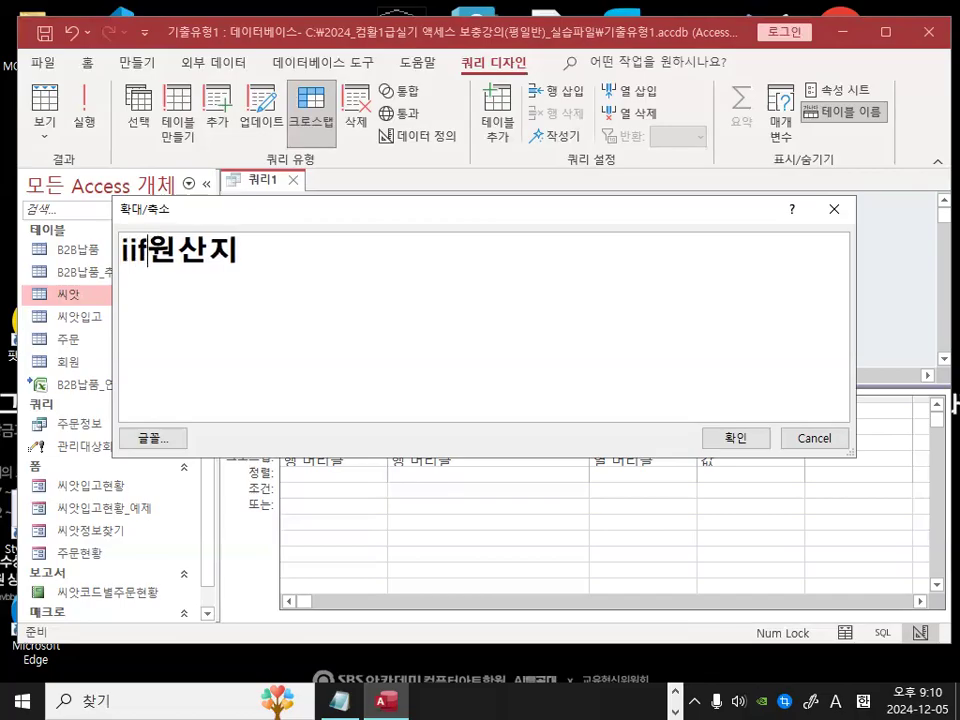
type("(")
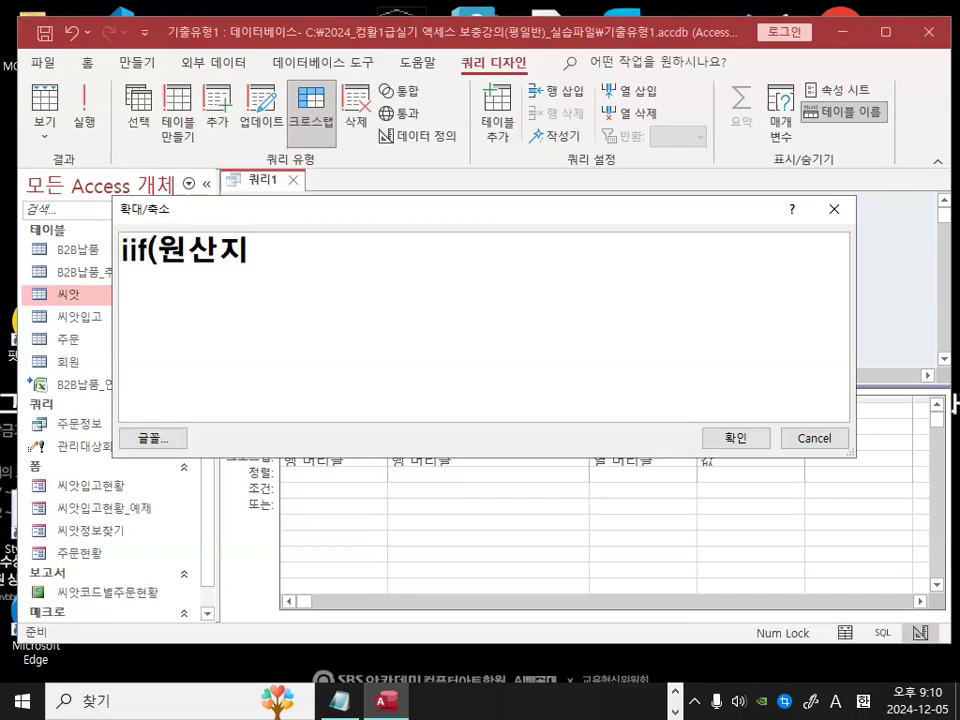
type("[")
left_click(260, 250)
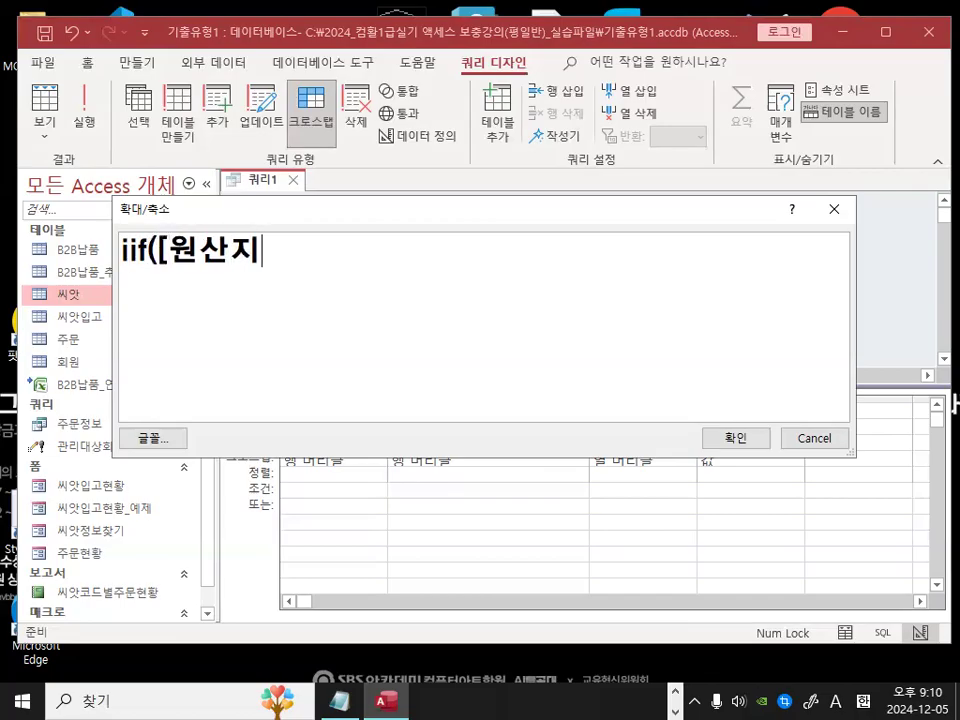
type("]")
type("=\"g")
type("ks")
key("BackSpace")
key("BackSpace")
key("BackSpace")
key("Hangul")
type("한국\"")
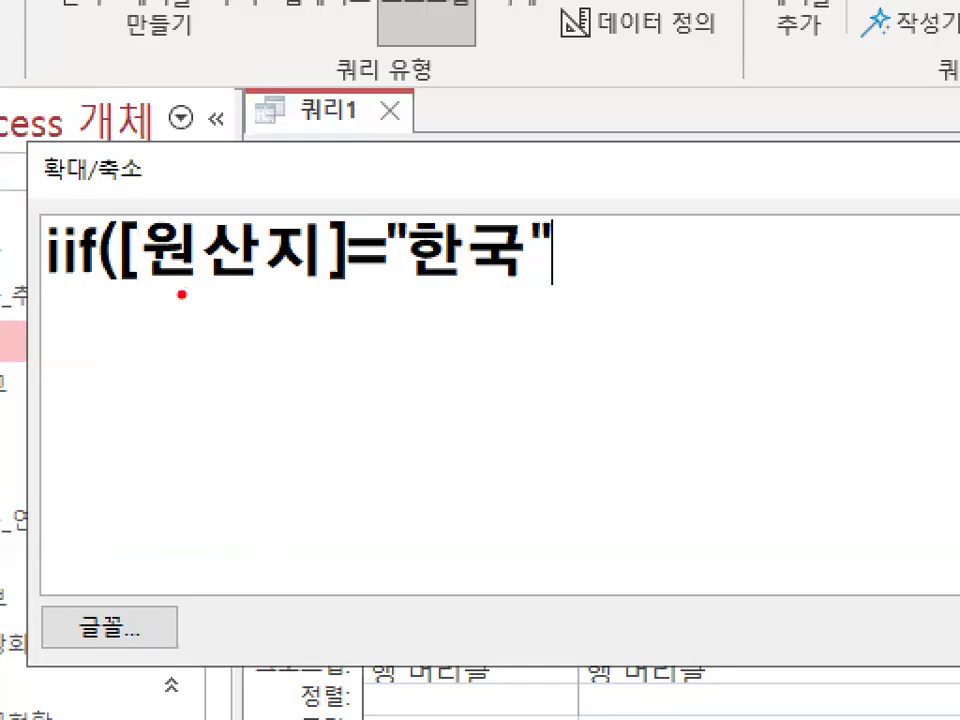
left_click_drag(165, 272, 339, 290)
mouse_move(220, 198)
left_mouse_down()
mouse_move(255, 210)
mouse_move(333, 145)
left_mouse_up()
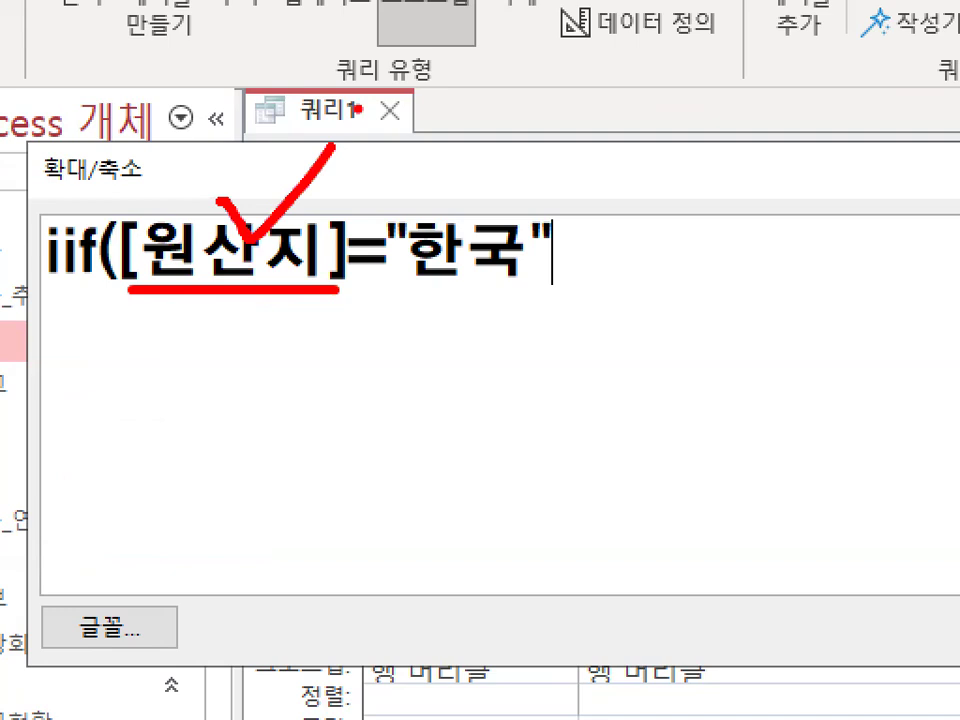
type(",")
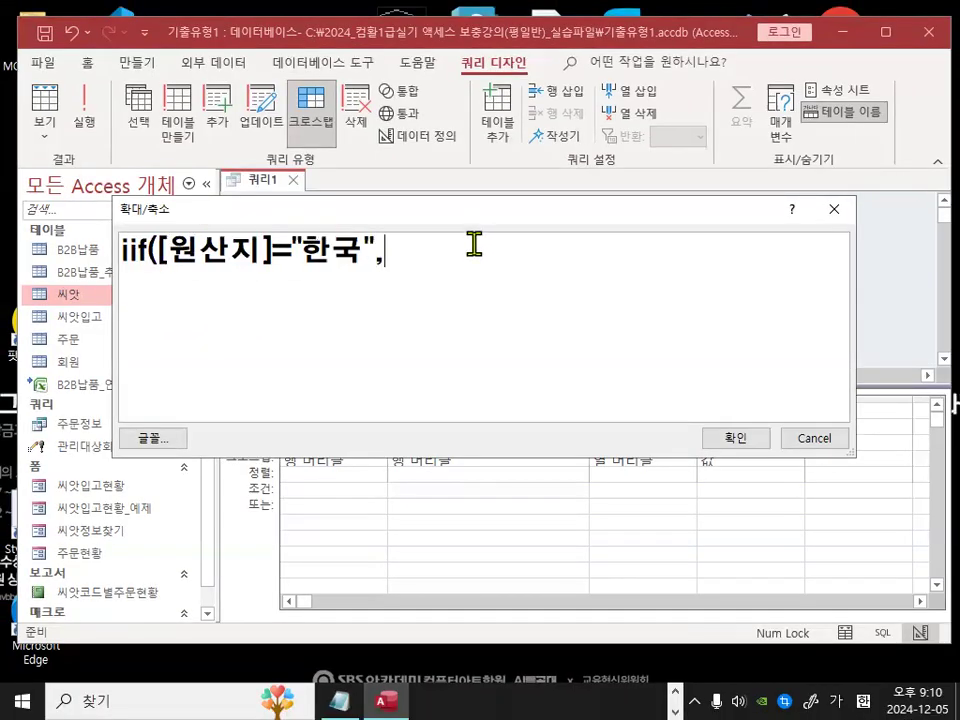
type("\"수")
key("BackSpace")
key("BackSpace")
type("국")
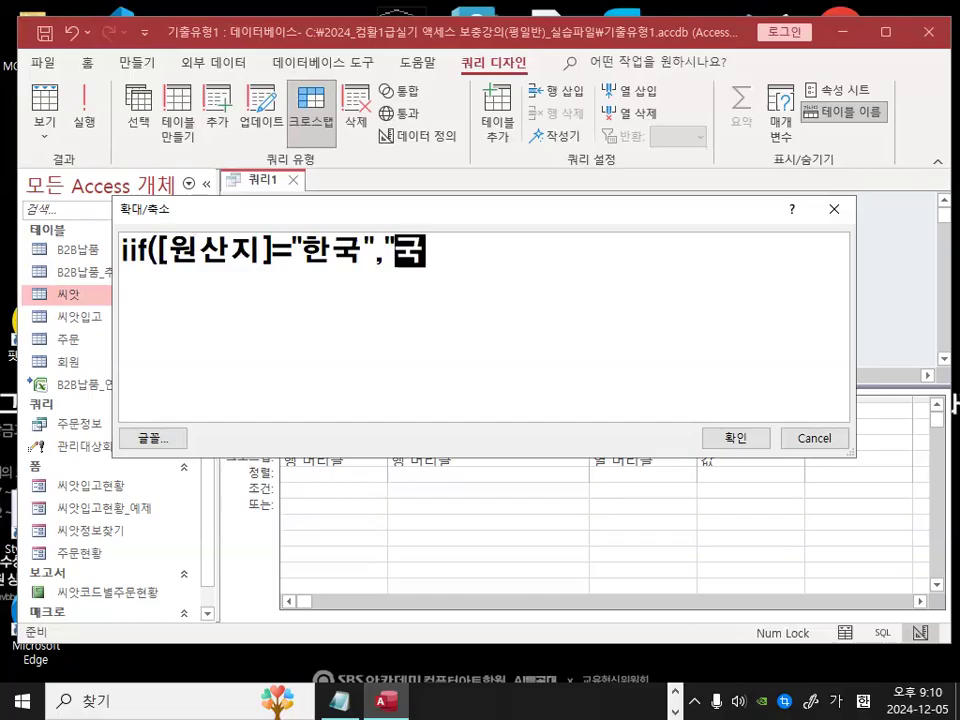
type("내산\",")
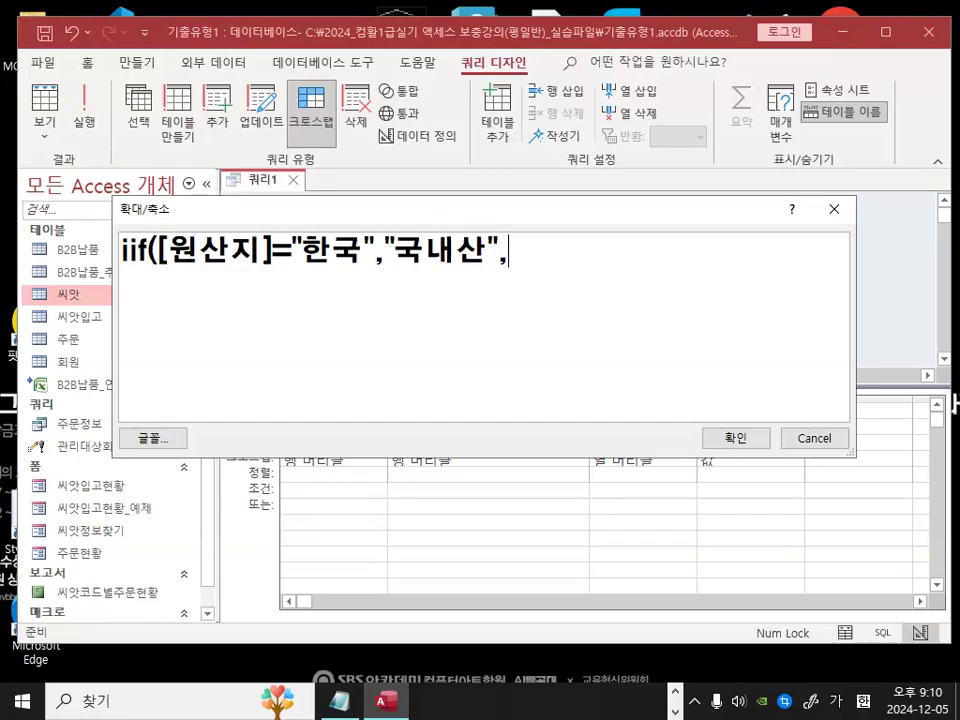
type("\"ㅛㅜㅇ")
key("BackSpace")
key("BackSpace")
key("BackSpace")
type("수입산\")")
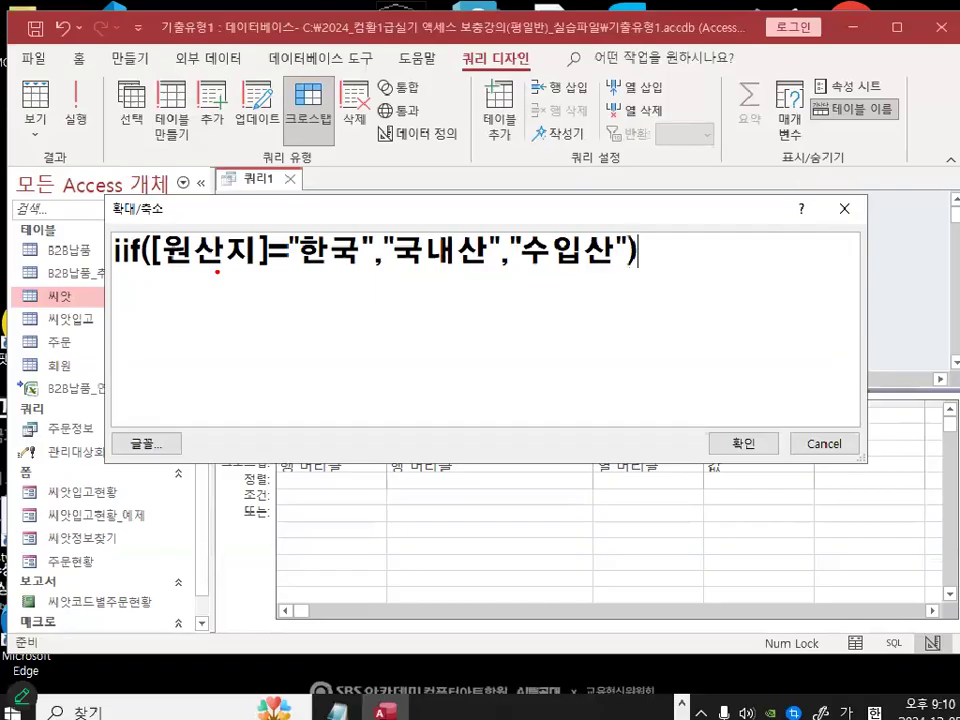
left_click_drag(152, 265, 314, 276)
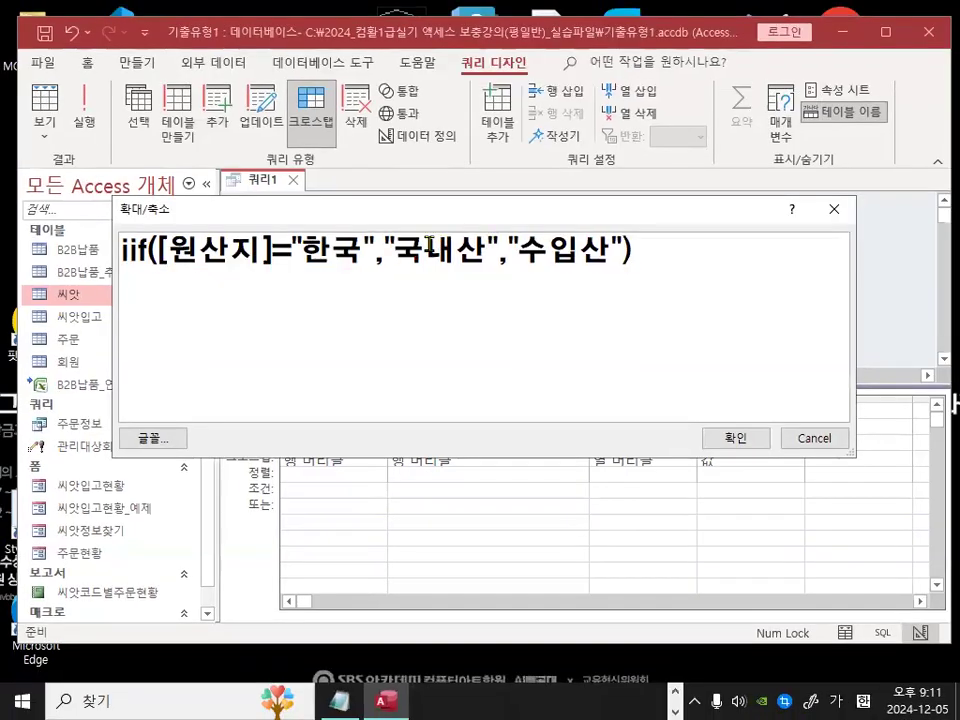
left_click_drag(614, 205, 672, 205)
left_click_drag(426, 250, 596, 246)
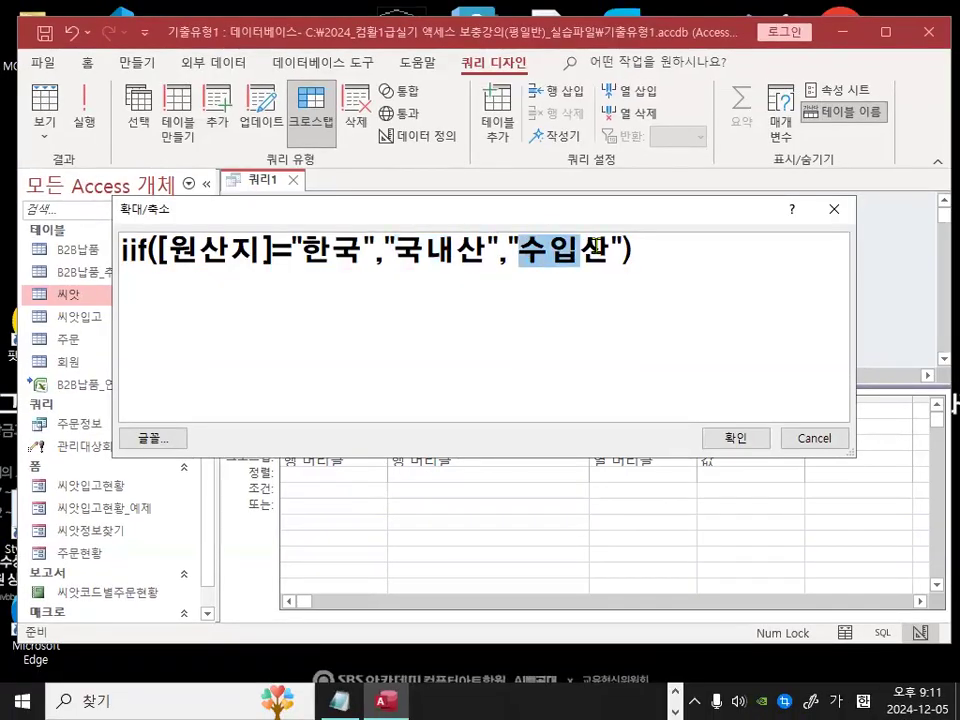
left_click(730, 440)
Step: Widen the new Expr1 column in the design grid and run the crosstab query
left_click(540, 555)
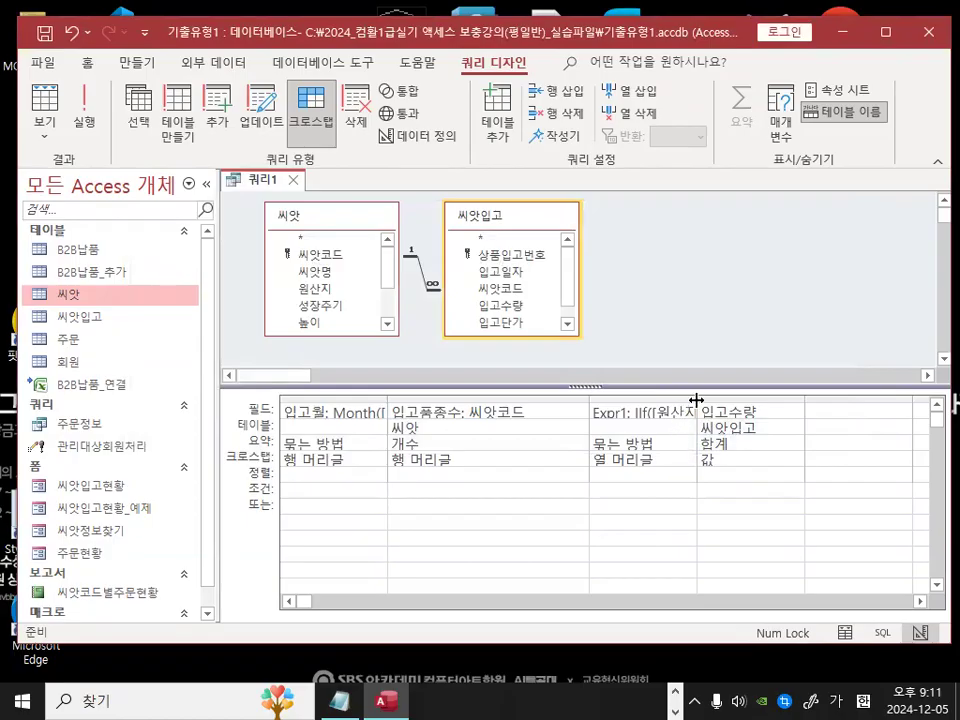
left_click_drag(696, 402, 776, 402)
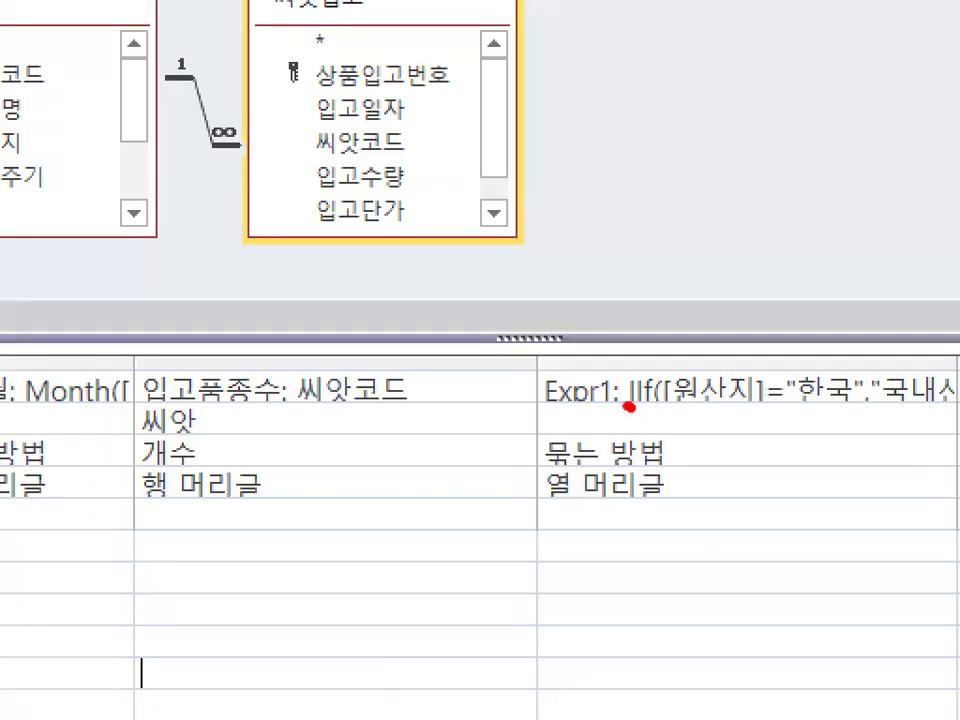
mouse_move(629, 406)
left_mouse_down()
mouse_move(521, 392)
mouse_move(545, 410)
left_mouse_up()
mouse_move(645, 321)
left_mouse_down()
mouse_move(480, 501)
mouse_move(481, 484)
left_mouse_up()
left_click_drag(532, 308, 695, 536)
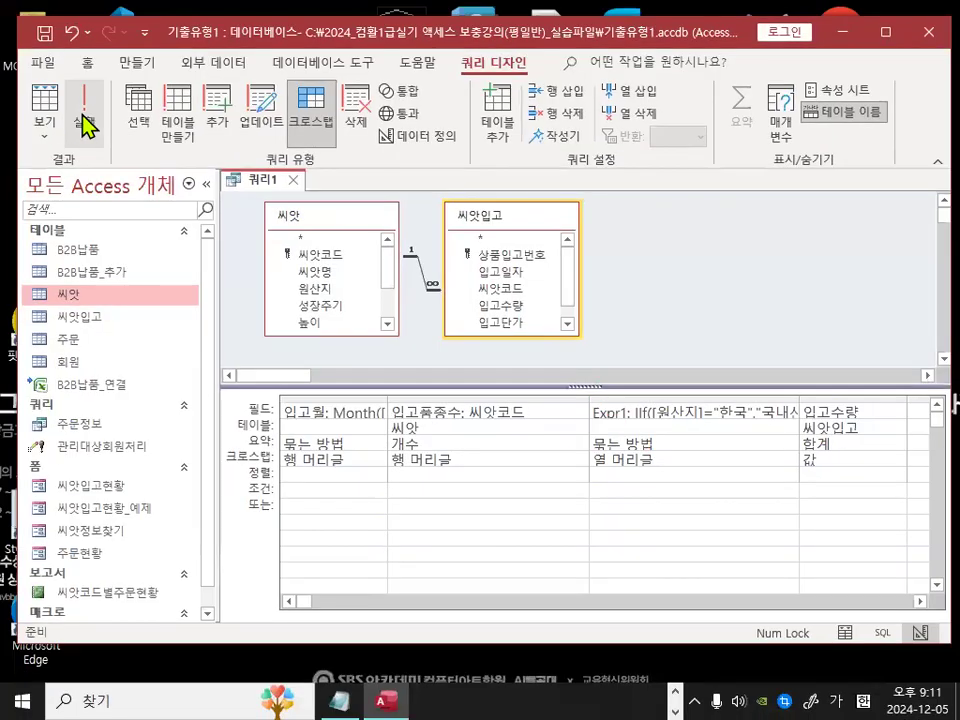
left_click(86, 135)
Step: Examine the 국내산 and 수입산 columns and monthly totals in the query datasheet
mouse_move(490, 197)
left_mouse_down()
mouse_move(466, 204)
mouse_move(457, 187)
mouse_move(463, 196)
left_mouse_up()
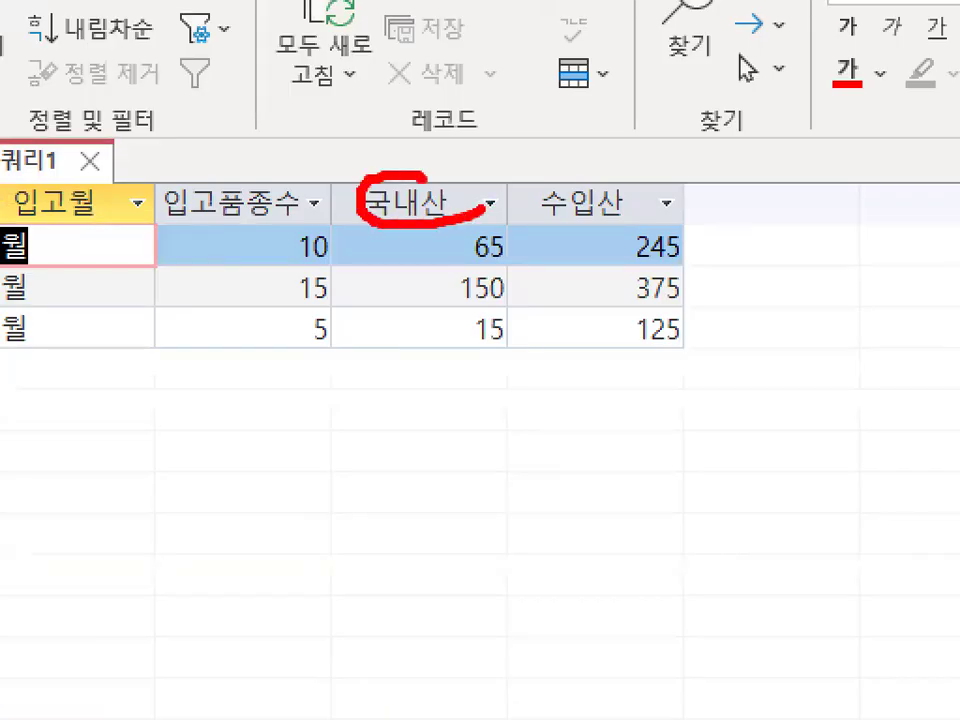
mouse_move(624, 212)
left_mouse_down()
mouse_move(621, 198)
mouse_move(514, 196)
mouse_move(535, 220)
left_mouse_up()
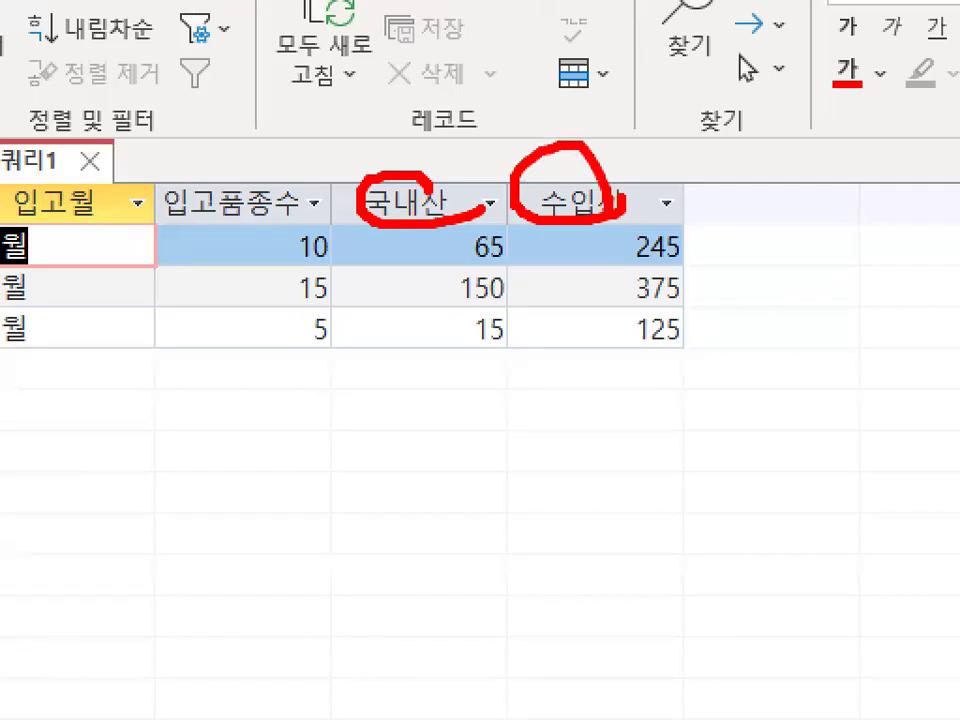
key("Escape")
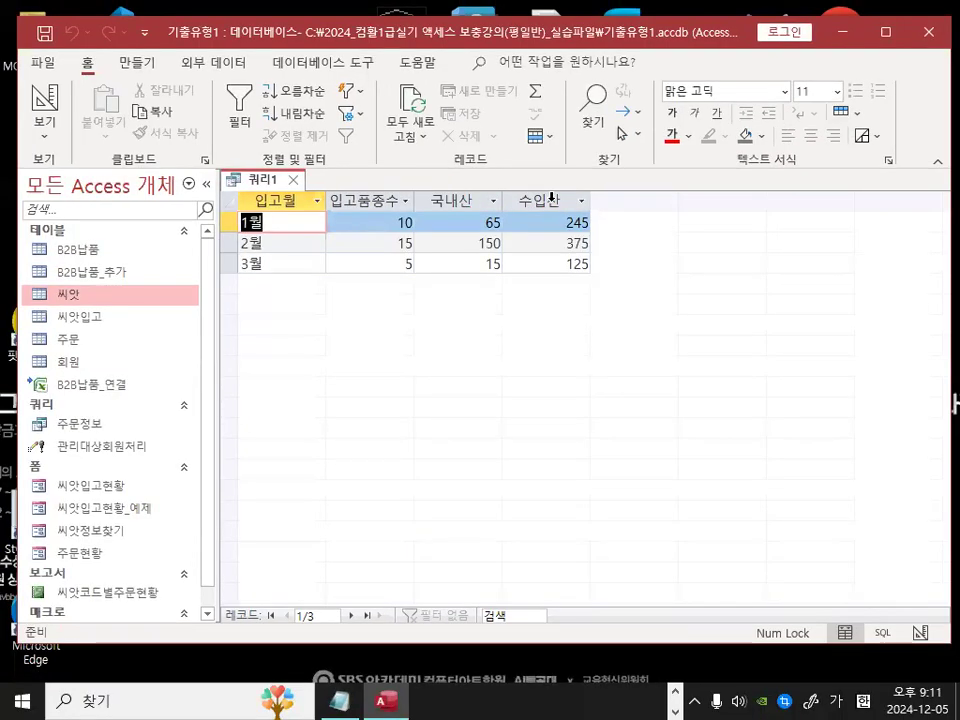
key("ctrl+1")
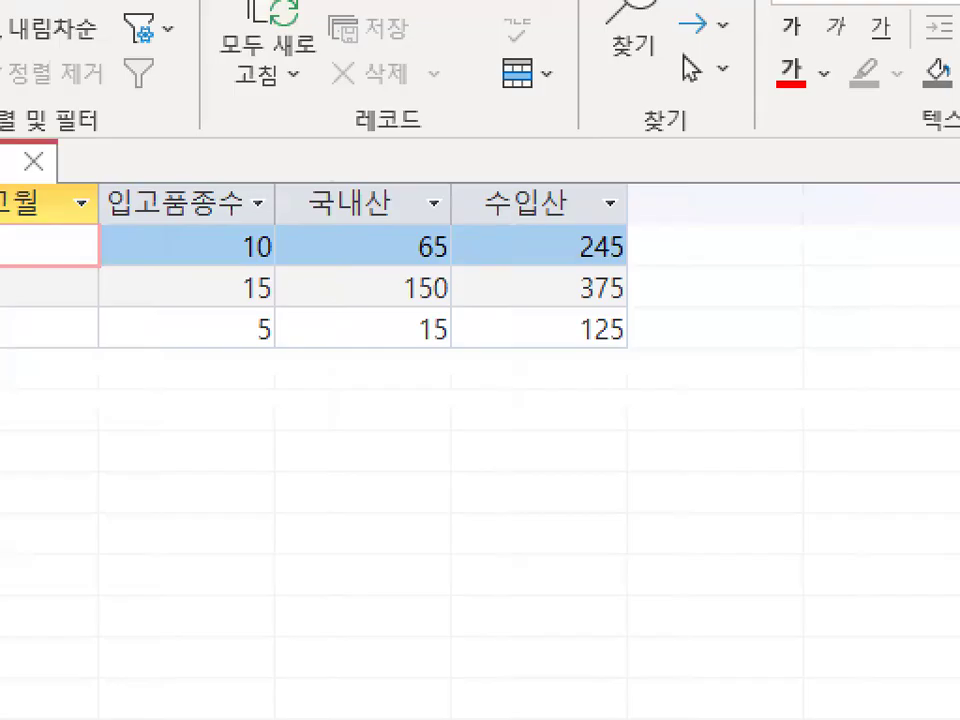
key("Escape")
key("ctrl+1")
mouse_move(383, 571)
left_mouse_down()
mouse_move(370, 588)
mouse_move(376, 572)
left_mouse_up()
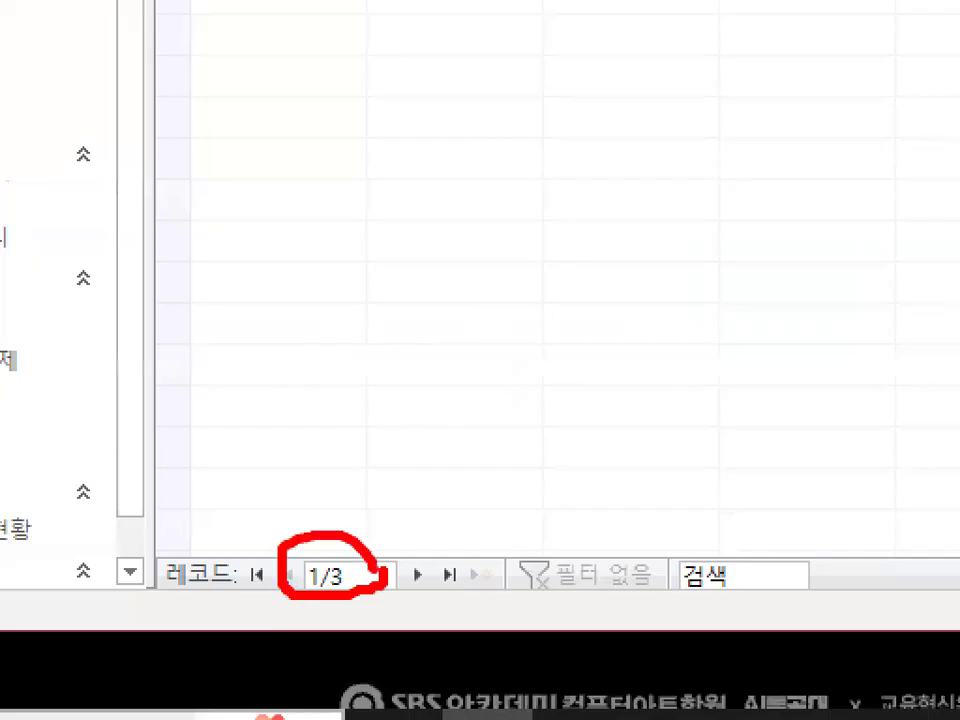
key("Escape")
key("ctrl+1")
mouse_move(427, 262)
left_mouse_down()
mouse_move(422, 275)
mouse_move(383, 194)
mouse_move(428, 262)
left_mouse_up()
mouse_move(816, 294)
left_mouse_down()
mouse_move(514, 268)
mouse_move(775, 235)
left_mouse_up()
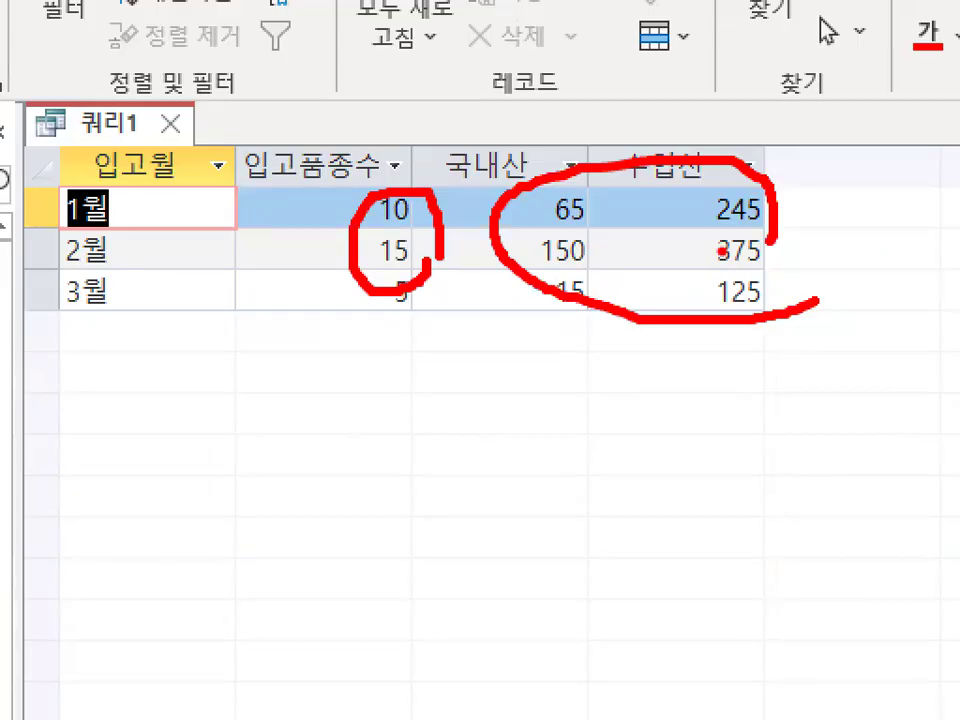
key("Escape")
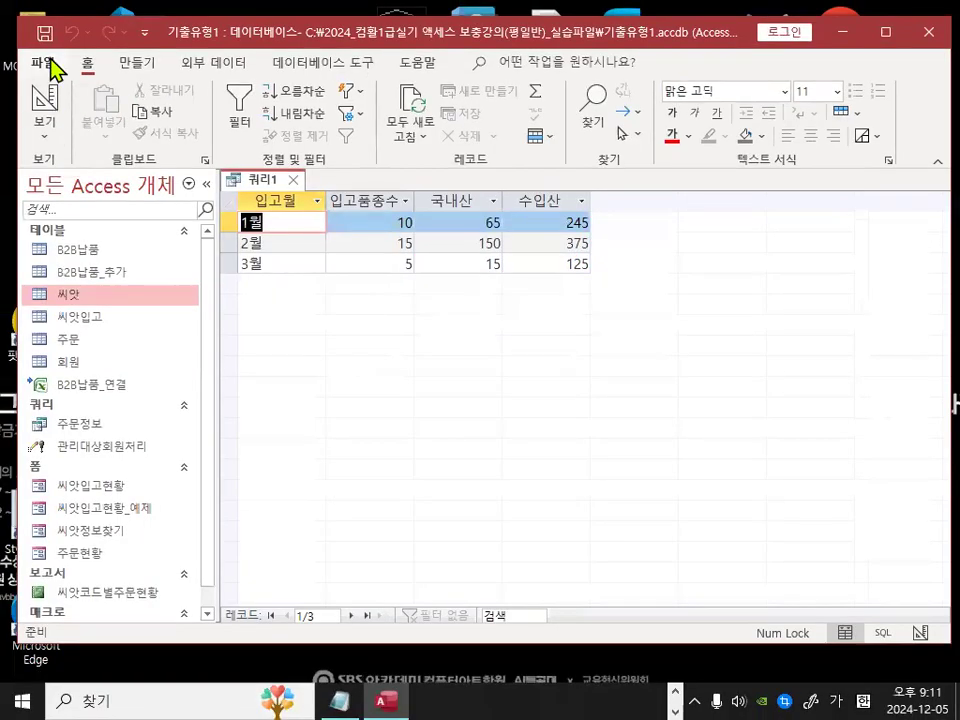
Step: Save the query as 입고현황
left_click(45, 35)
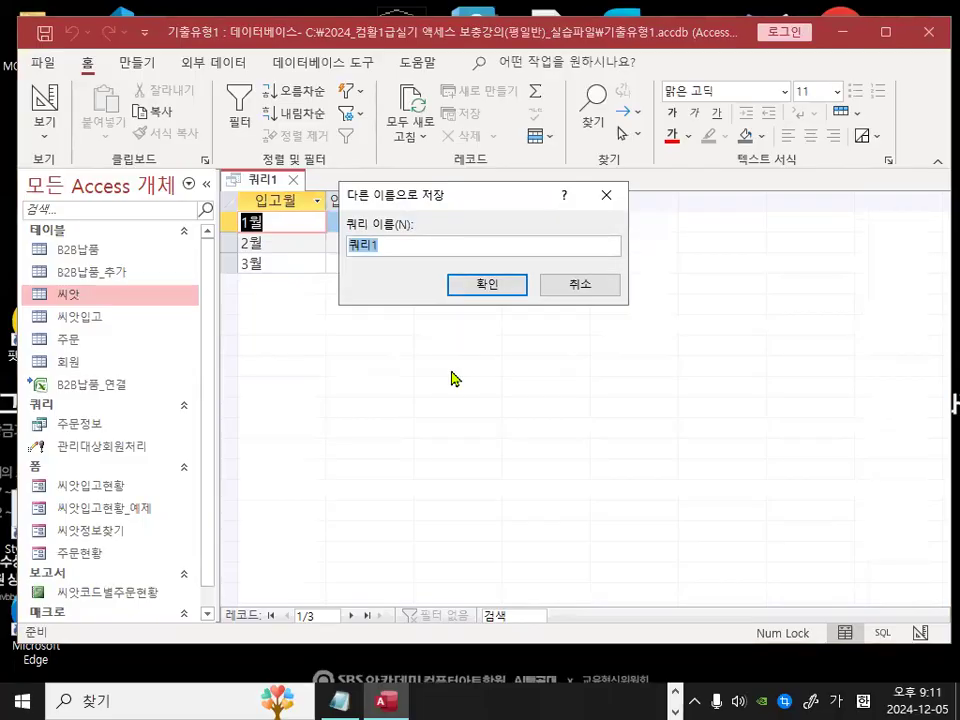
type("입고현황")
key("Return")
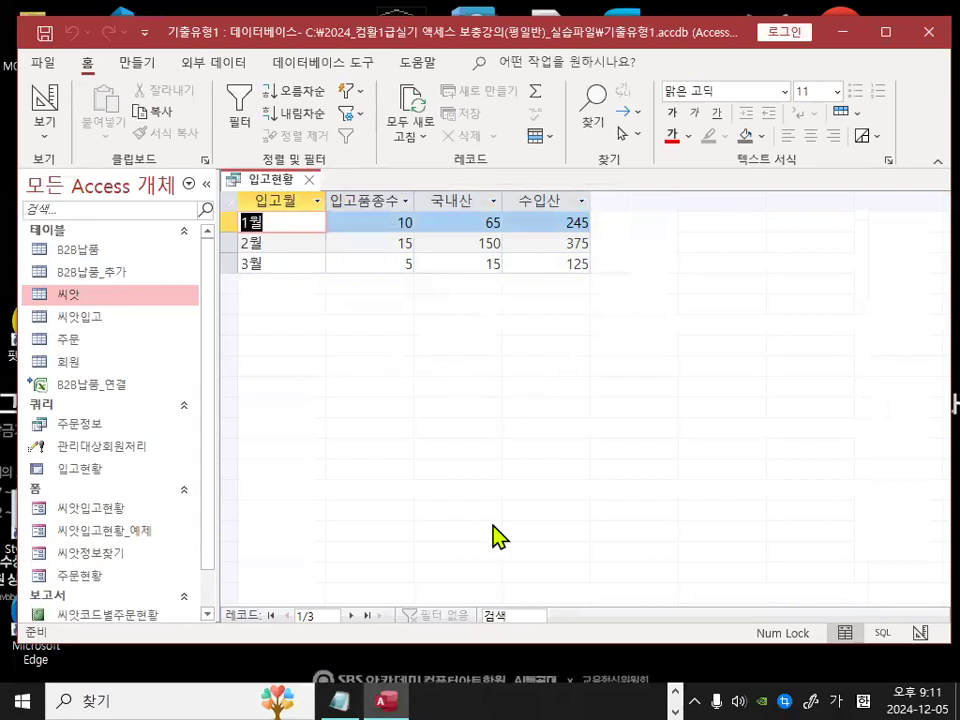
Step: Switch to Notepad and delete two characters on the blank line below the field-naming notes
left_click(340, 700)
left_click(214, 516)
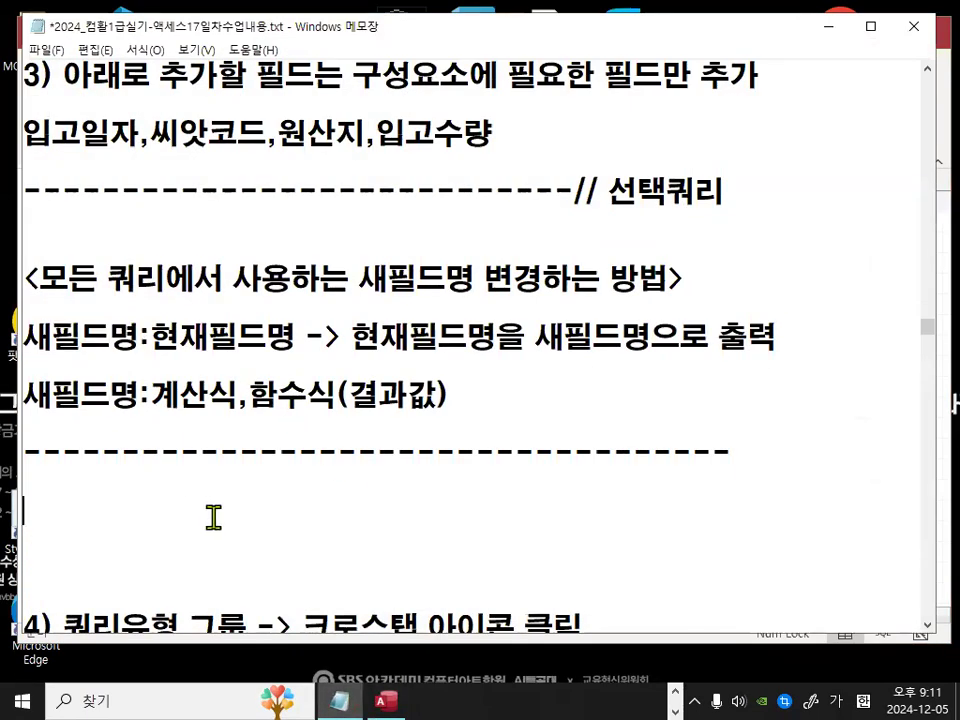
key("Delete")
key("Delete")
Step: Insert two blank lines below note item 7 about saving the query
scroll(214, 516, "down", 2)
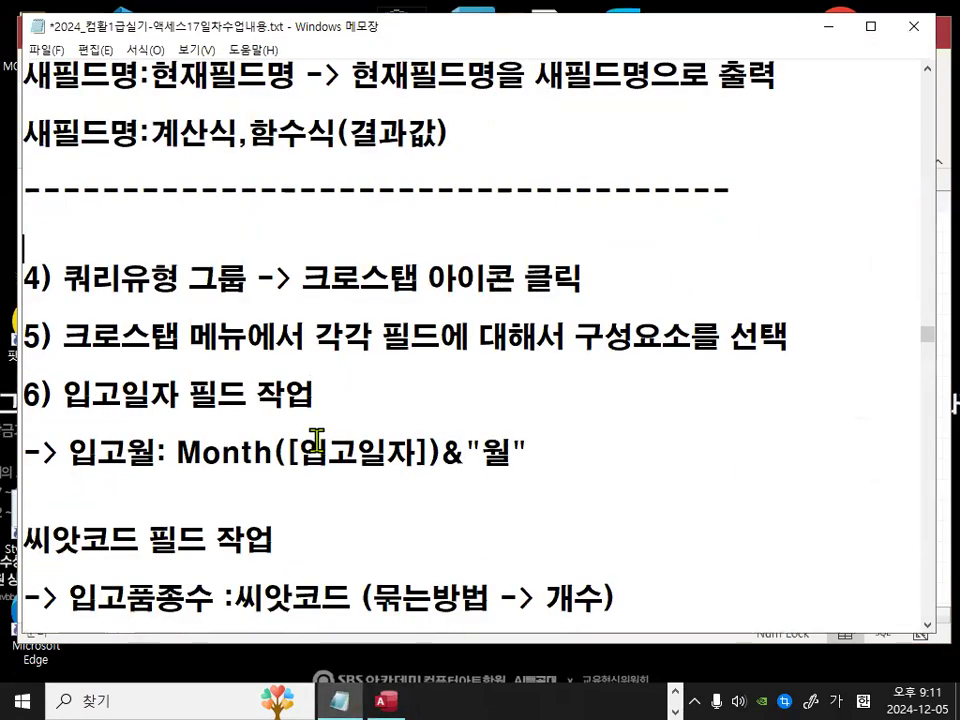
mouse_move(741, 243)
left_mouse_down()
mouse_move(741, 485)
mouse_move(793, 413)
left_mouse_up()
key("Escape")
scroll(469, 454, "down", 1)
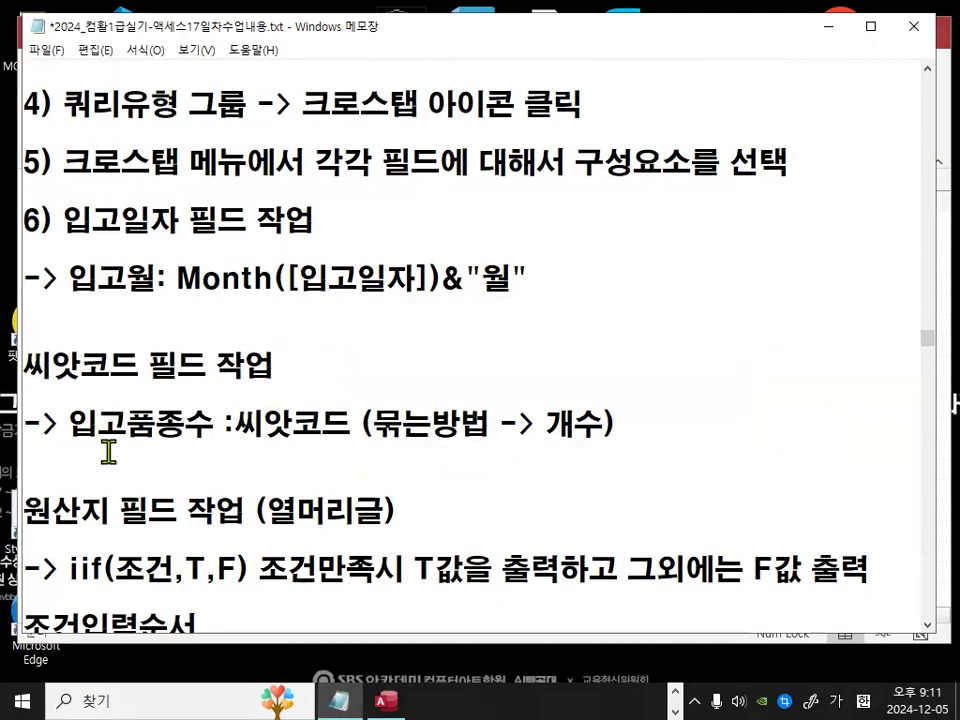
scroll(380, 198, "down", 3)
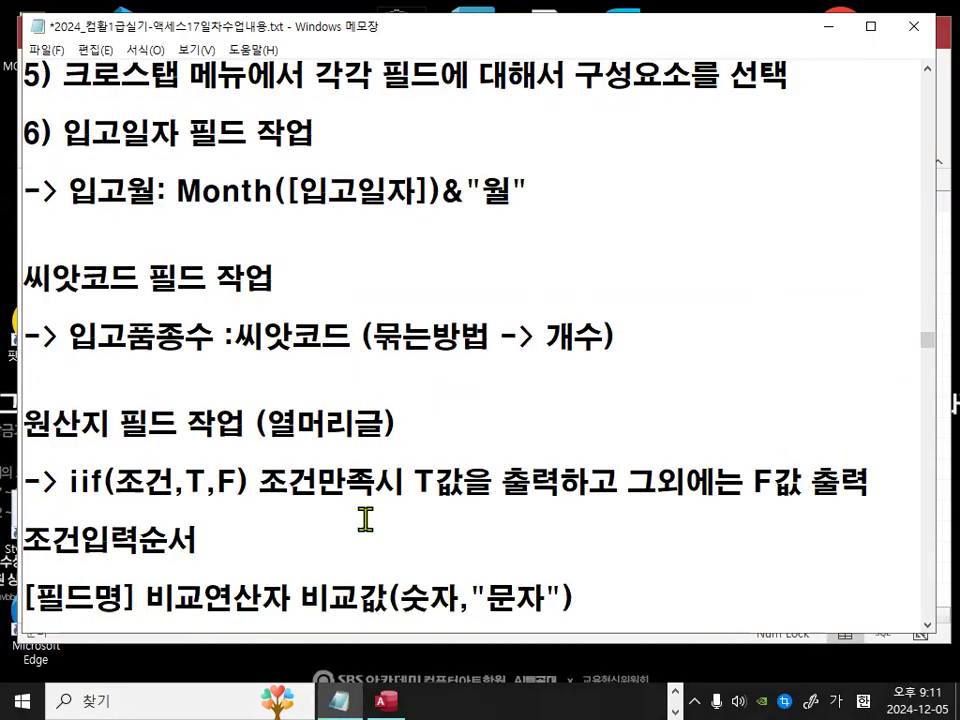
scroll(369, 492, "down", 1)
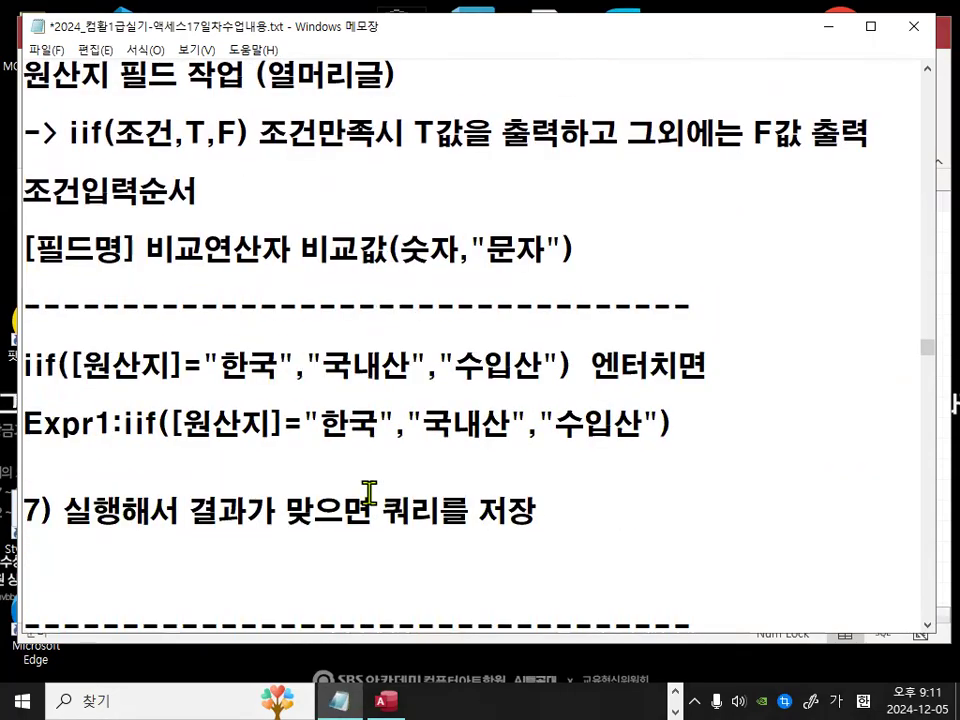
scroll(369, 492, "down", 1)
scroll(368, 492, "up", 1)
scroll(165, 568, "down", 1)
left_click(171, 489)
key("Return")
key("Return")
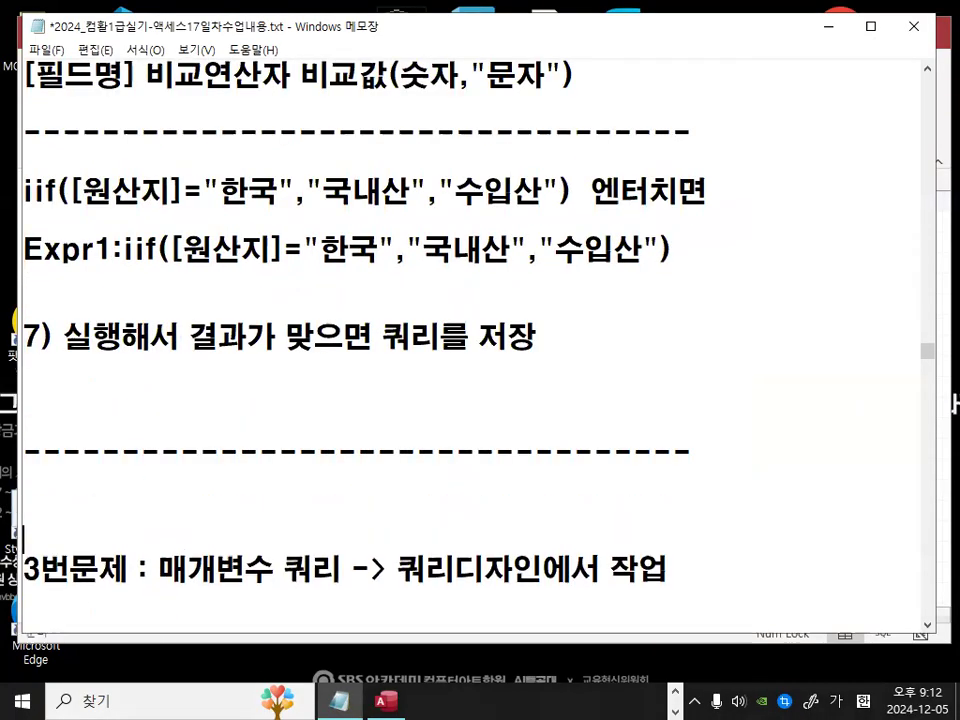
Step: Adjust the blank lines between note item 7 and the separator line in Notepad
key("Return")
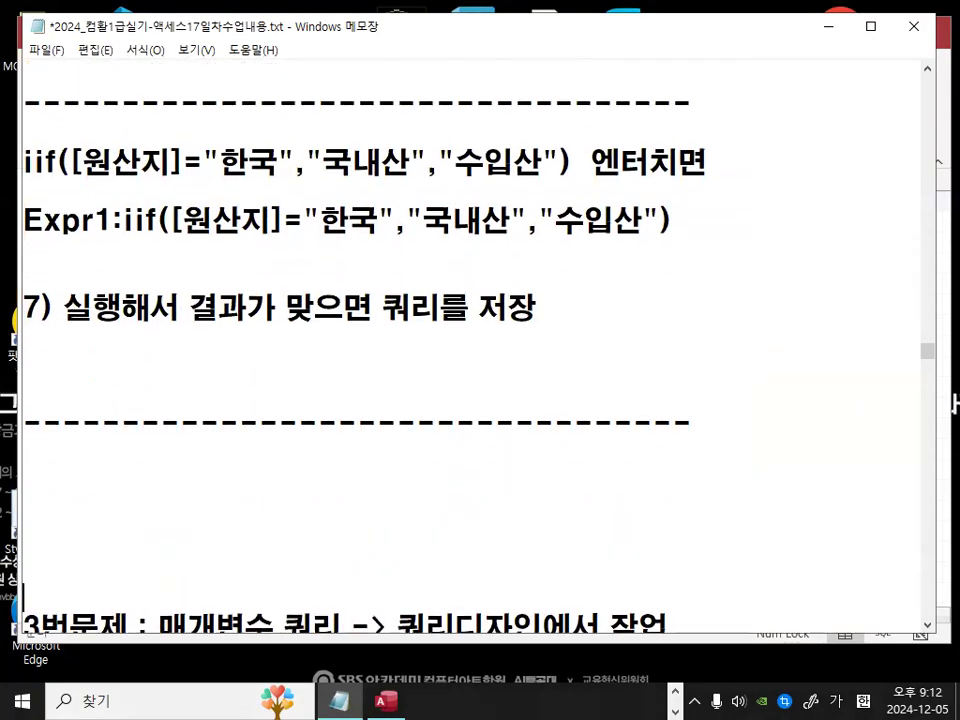
left_click(57, 375)
key("BackSpace")
Step: Review the iif origin condition notes above note item 7
scroll(160, 372, "up", 1)
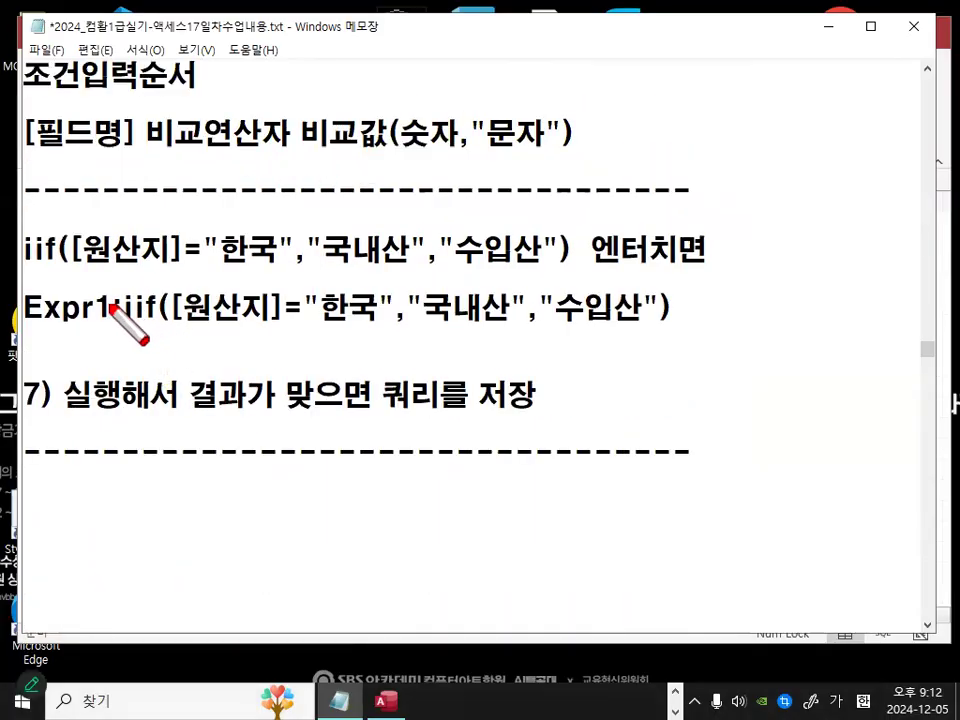
left_click_drag(20, 268, 700, 262)
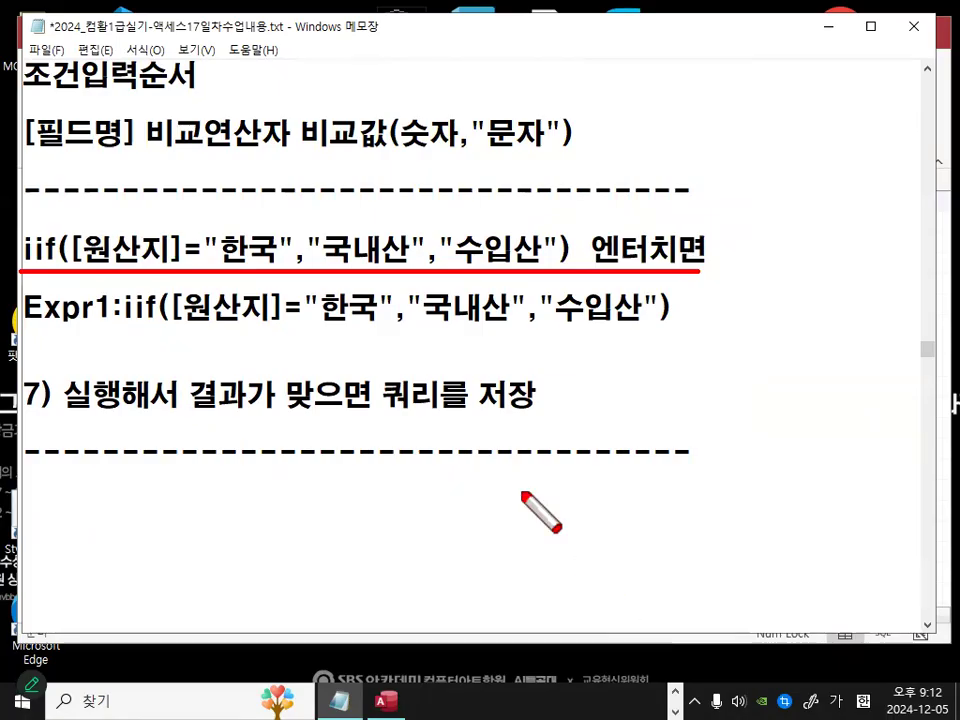
scroll(516, 482, "up", 3)
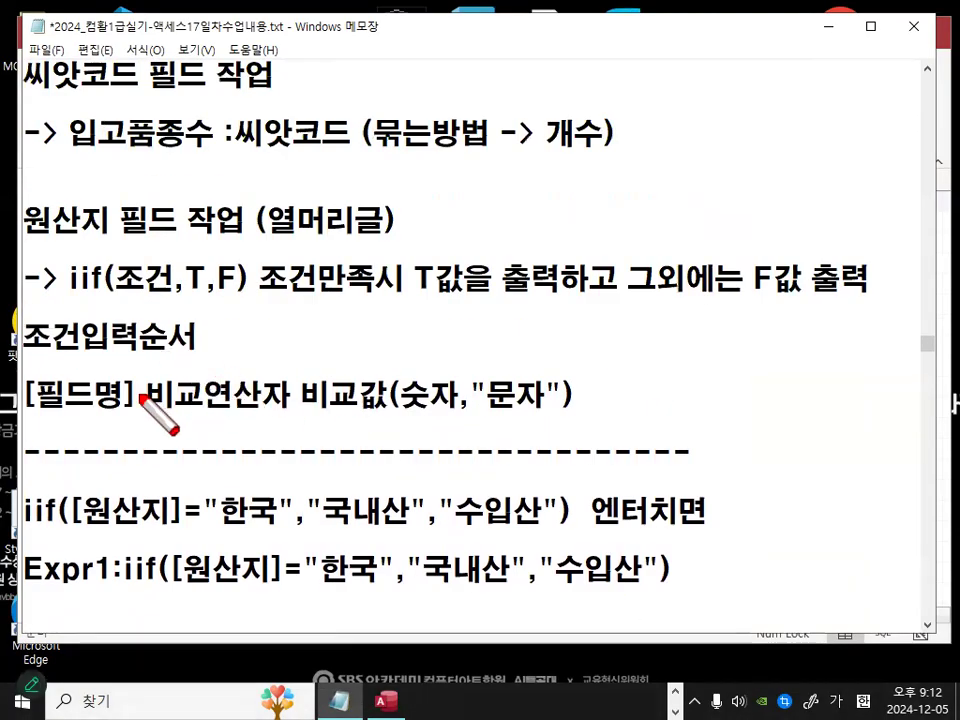
left_click_drag(33, 361, 150, 361)
left_click_drag(18, 428, 600, 425)
key("Escape")
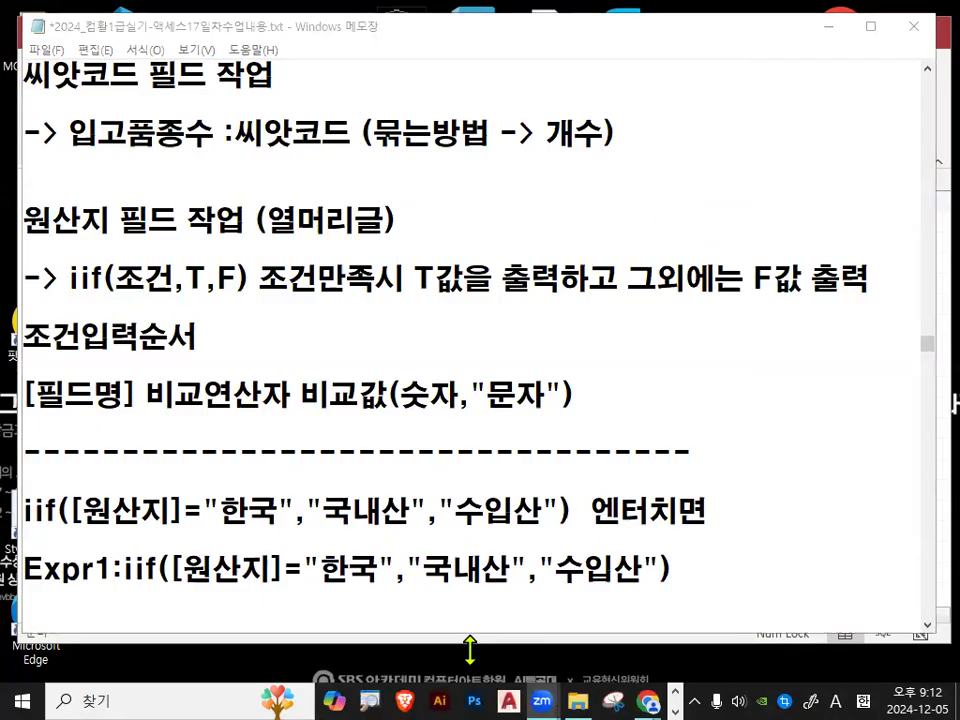
Step: Switch to Access and close the 입고현황 query datasheet
left_click(406, 542)
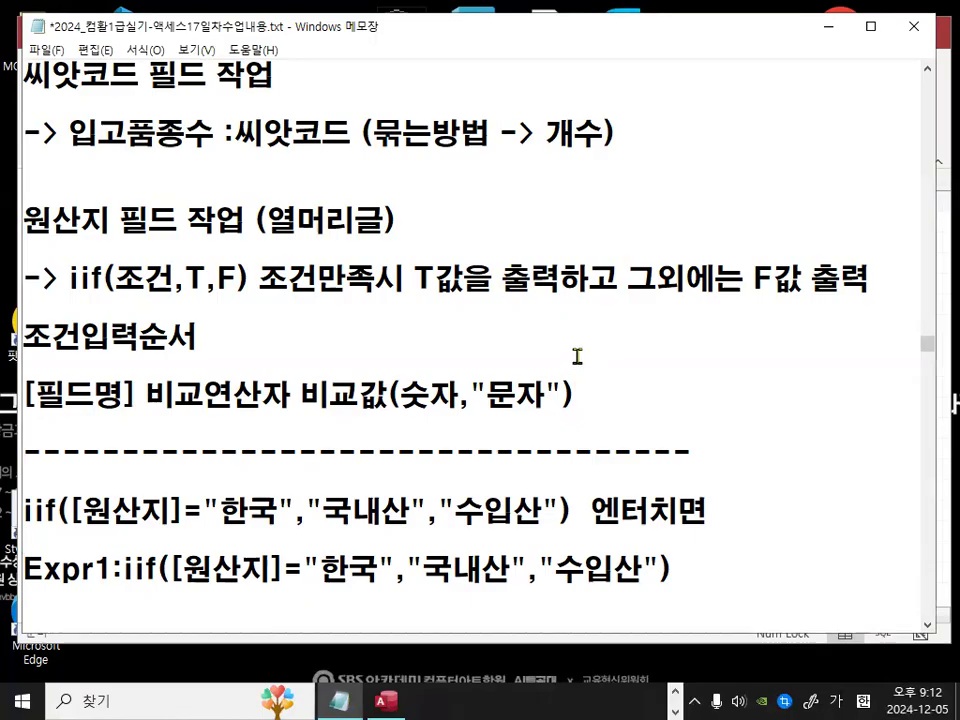
left_click(826, 27)
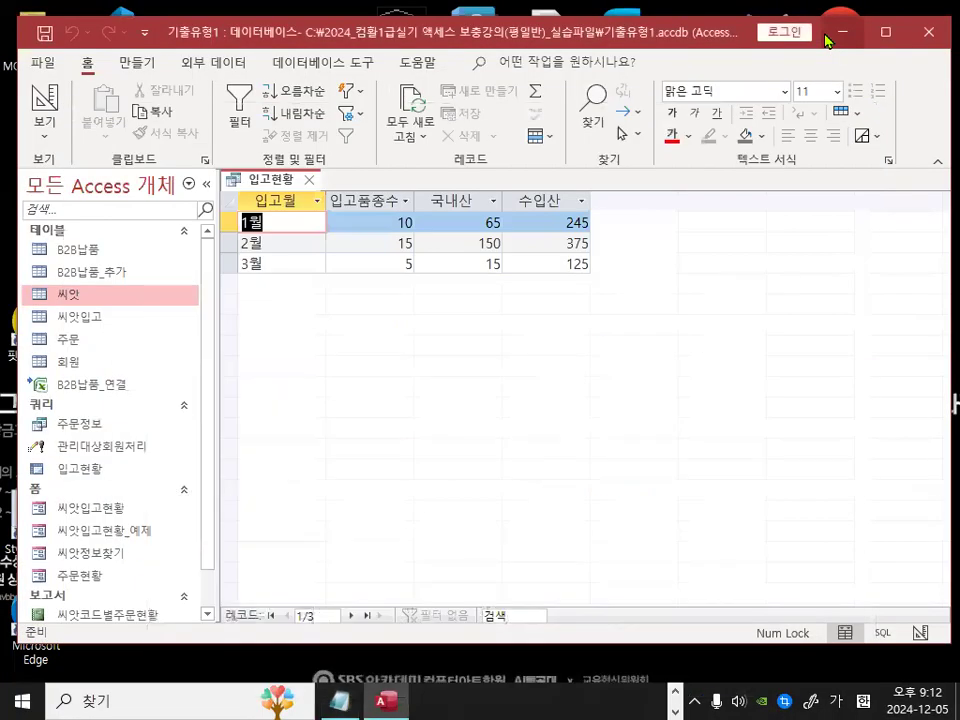
left_click(311, 180)
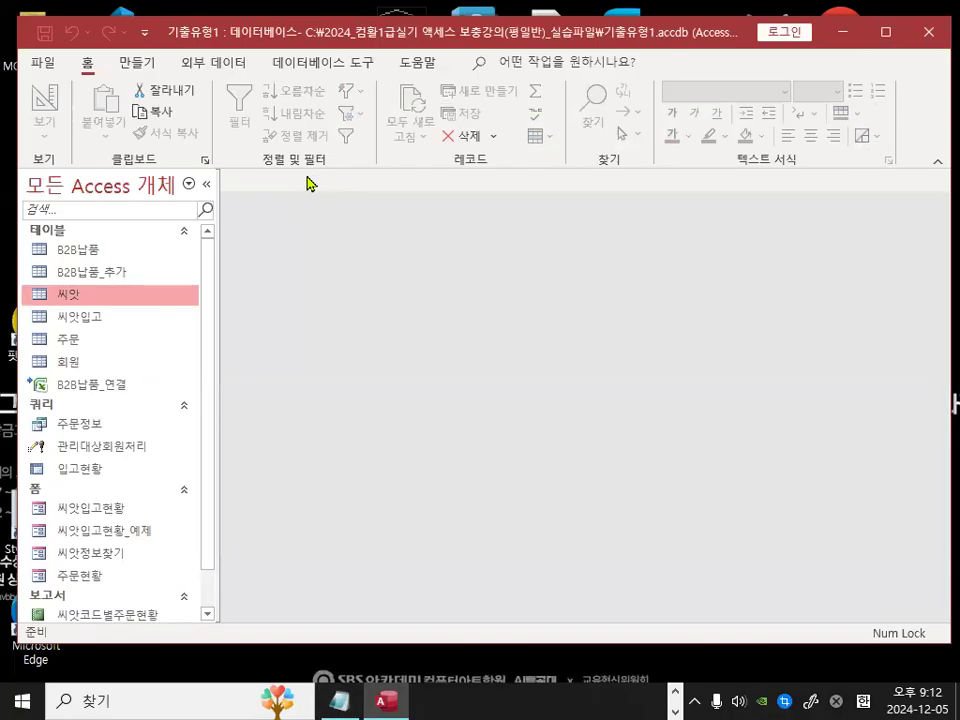
mouse_move(466, 316)
left_mouse_down()
mouse_move(385, 324)
mouse_move(468, 315)
left_mouse_up()
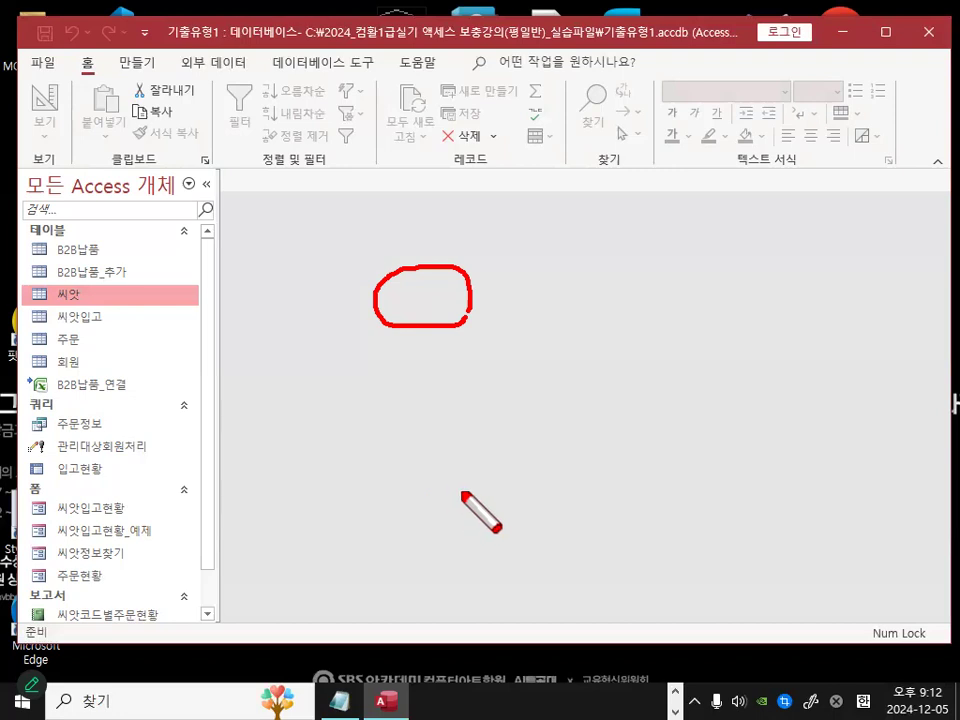
key("Escape")
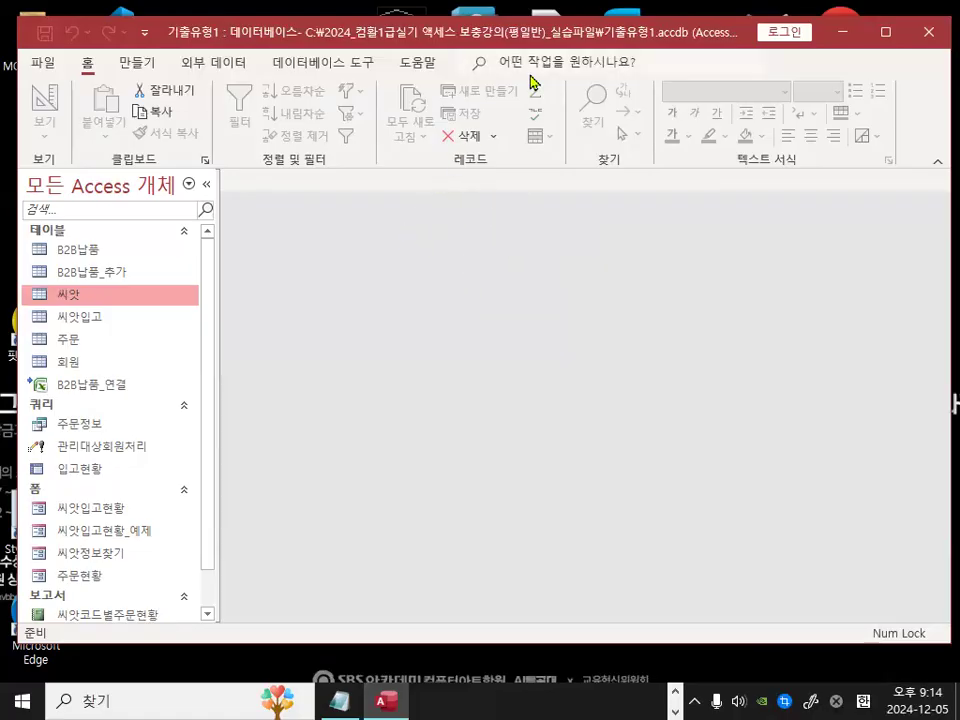
Step: Return to Notepad and delete the blank line below the 3번문제 parameter query heading
left_click(340, 701)
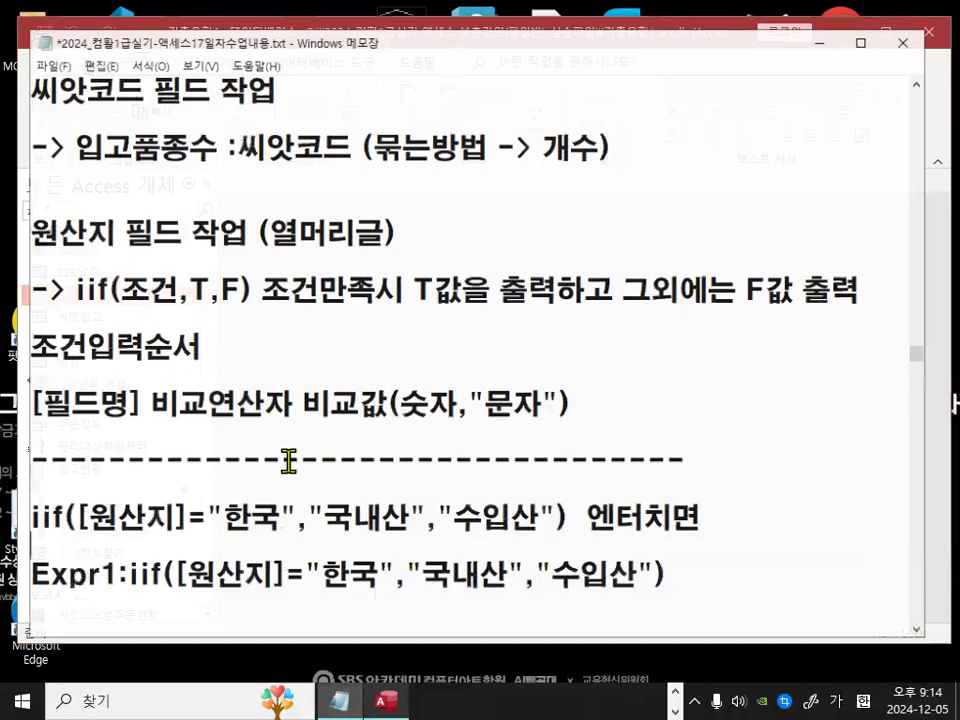
scroll(289, 461, "down", 2)
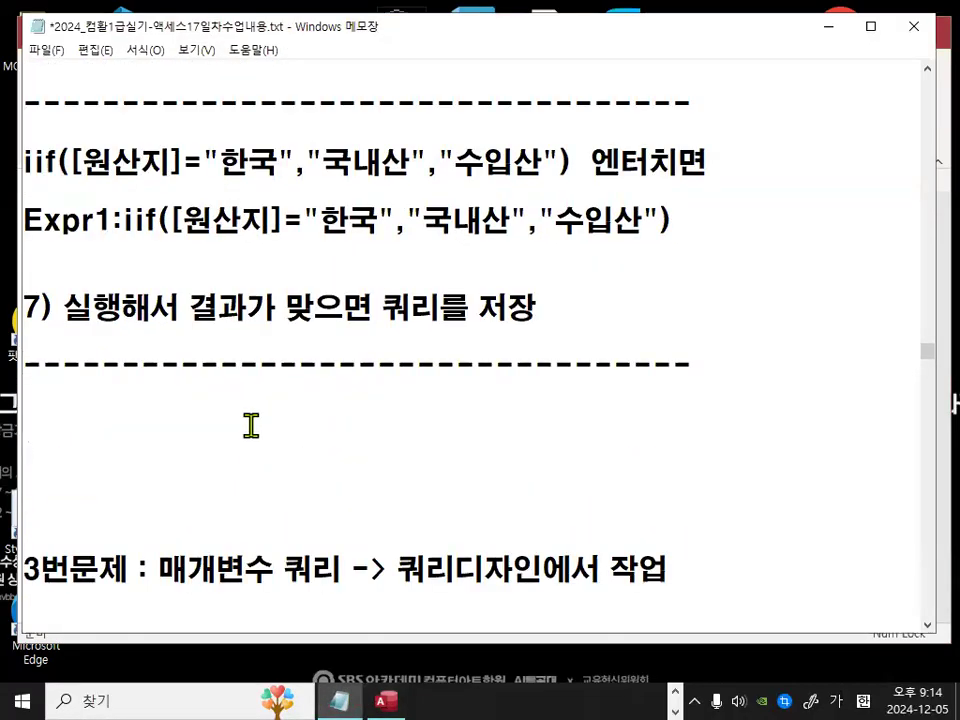
scroll(251, 426, "down", 1)
left_click_drag(163, 334, 672, 345)
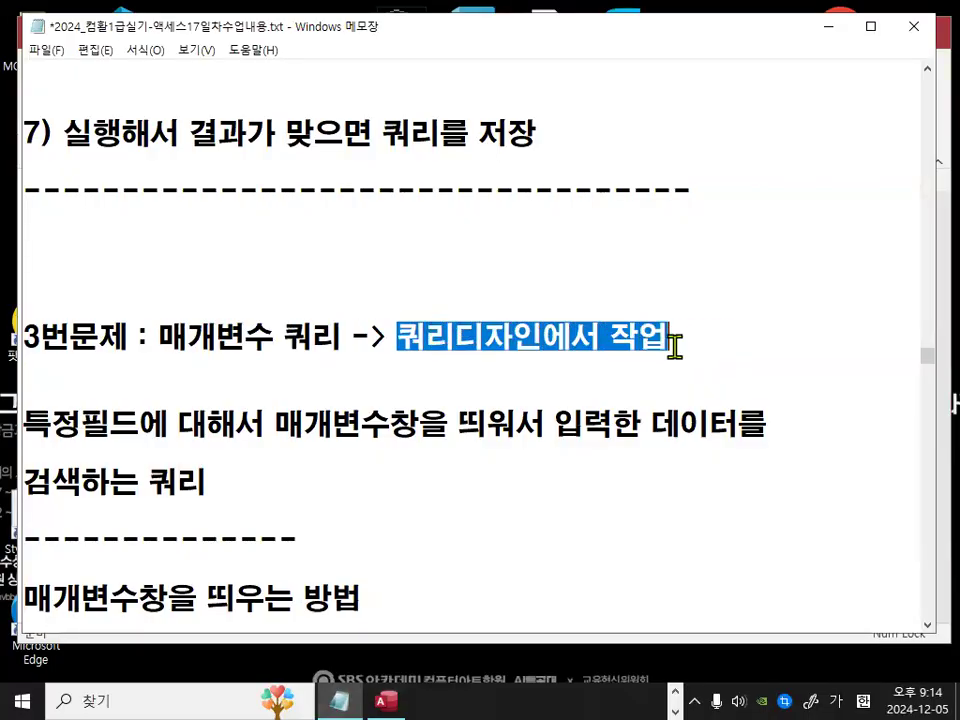
left_click(42, 372)
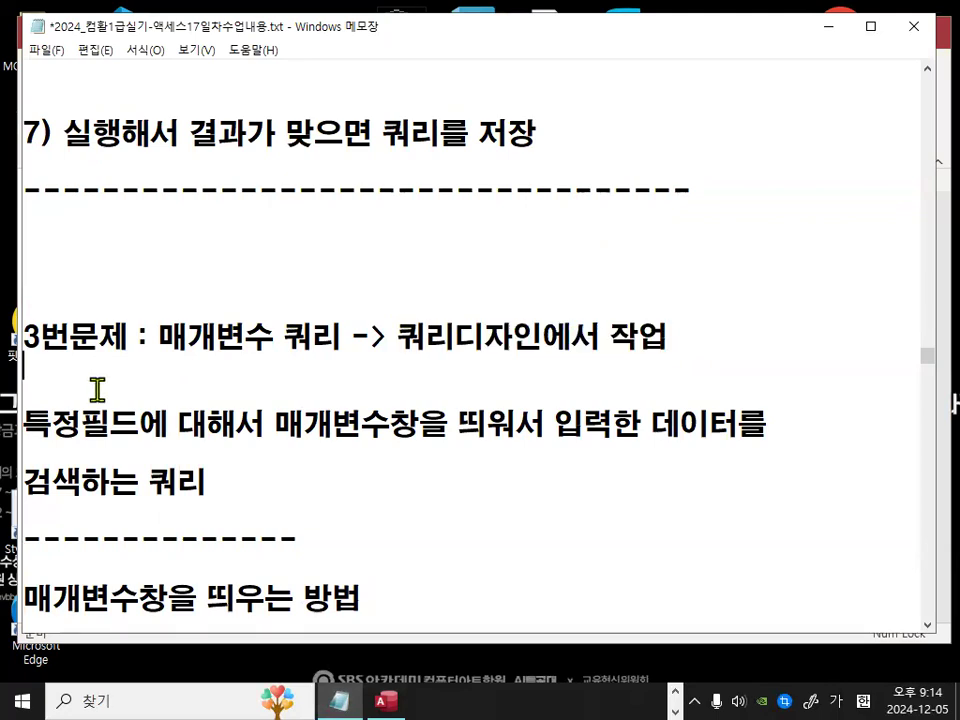
key("Delete")
Step: Read the description of parameter queries under the 3번문제 heading
scroll(390, 342, "down", 1)
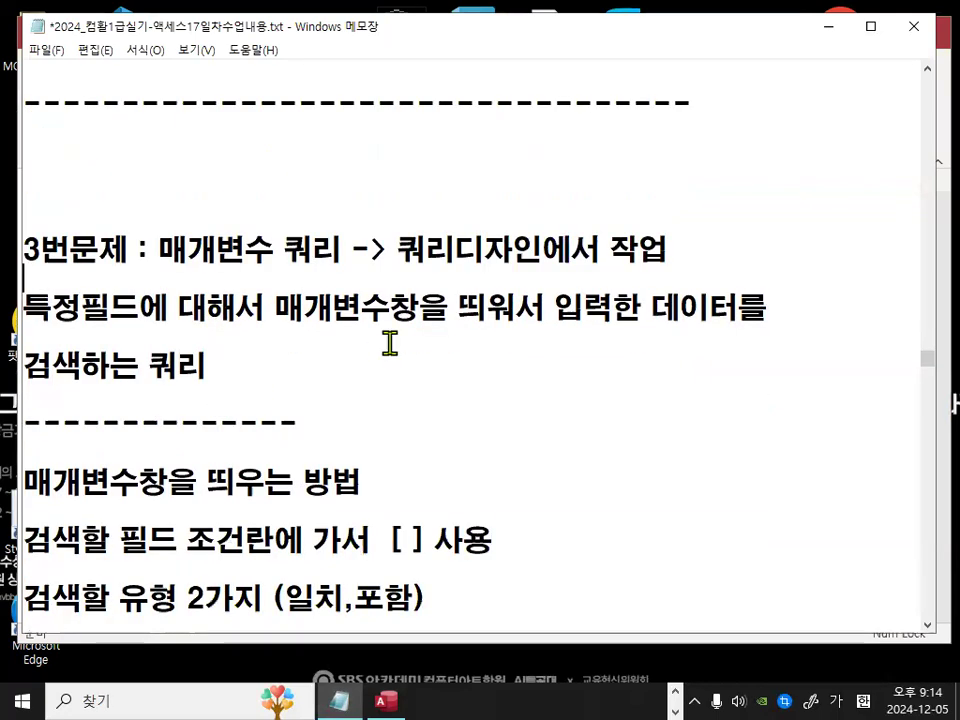
left_click_drag(278, 302, 763, 317)
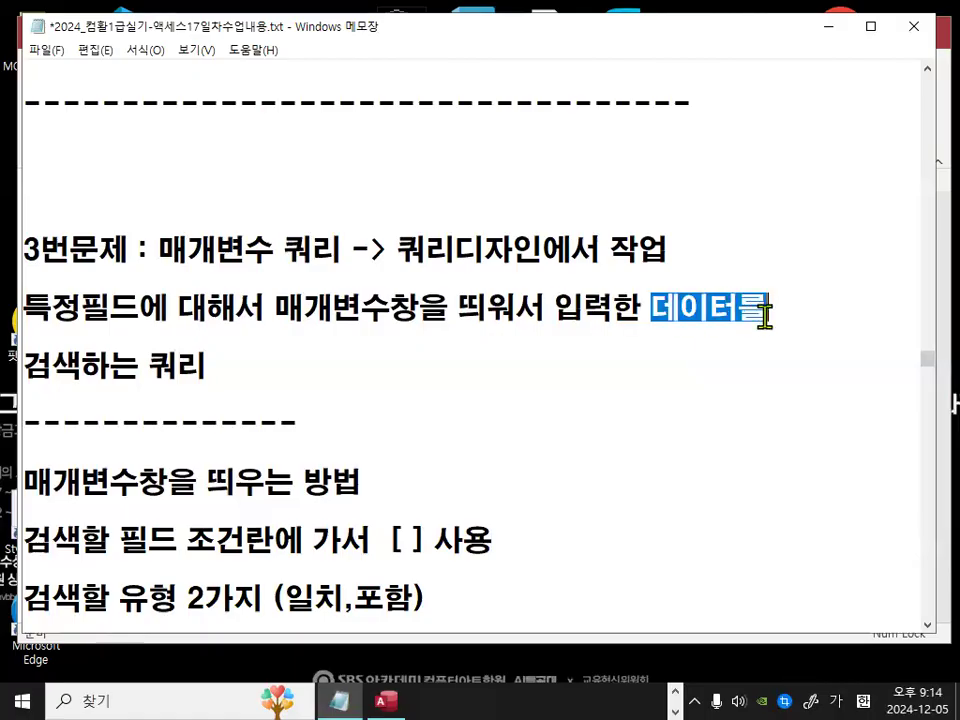
left_click(26, 366)
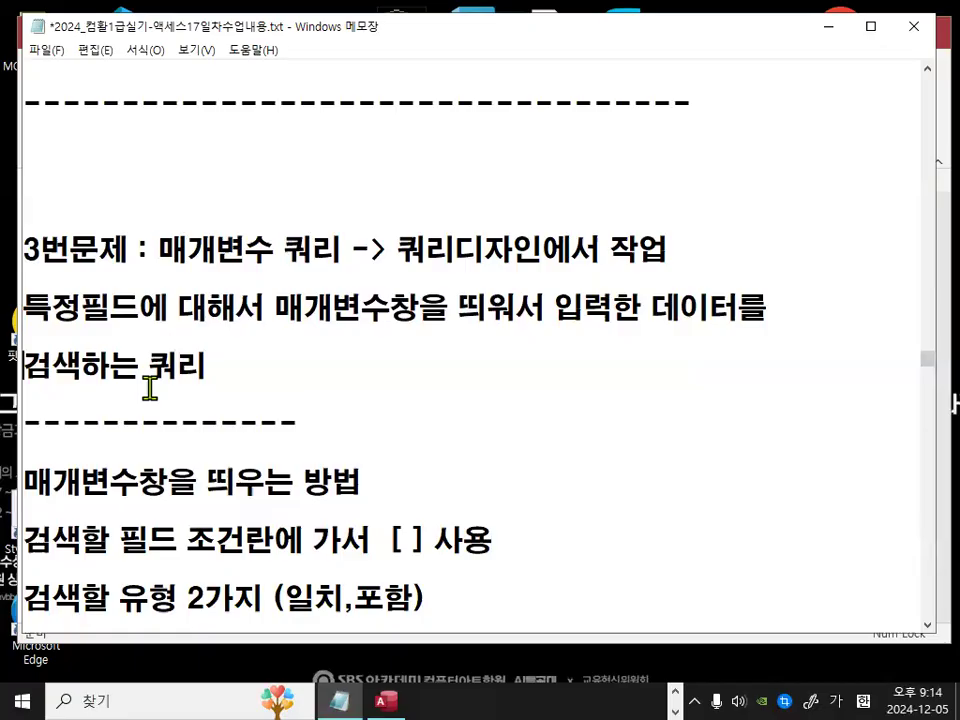
key("Up")
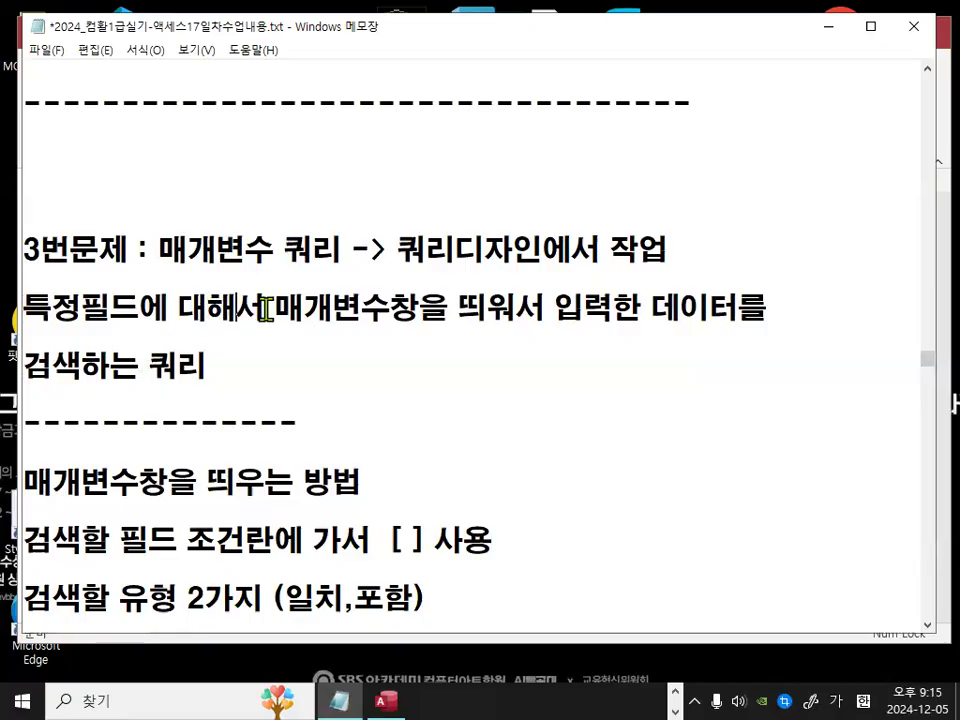
left_click_drag(108, 308, 168, 308)
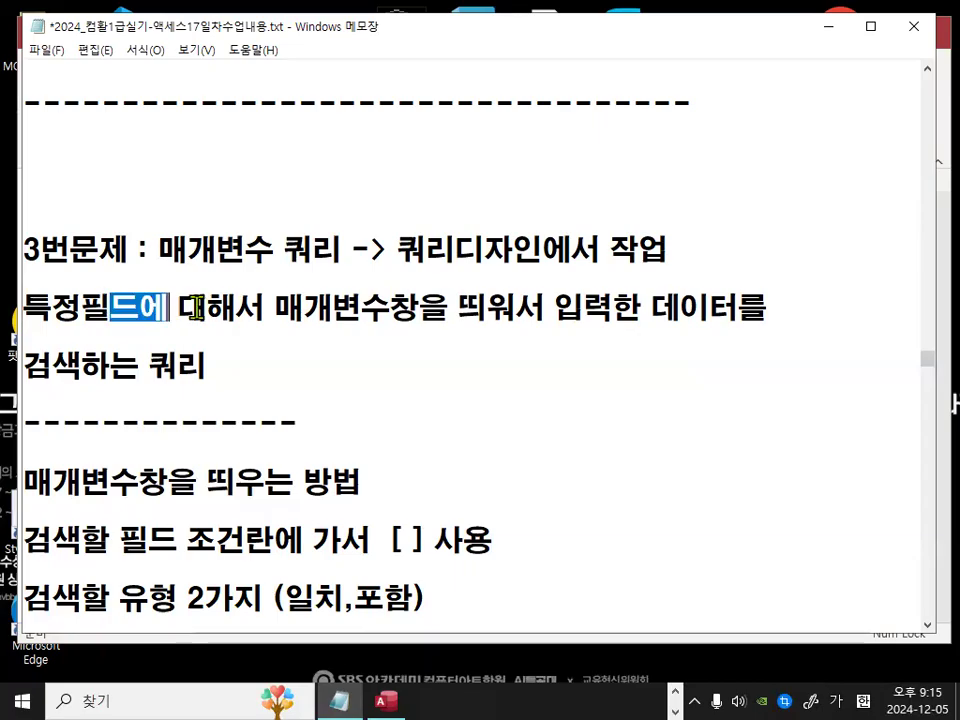
left_click_drag(265, 308, 738, 308)
left_click_drag(26, 308, 136, 308)
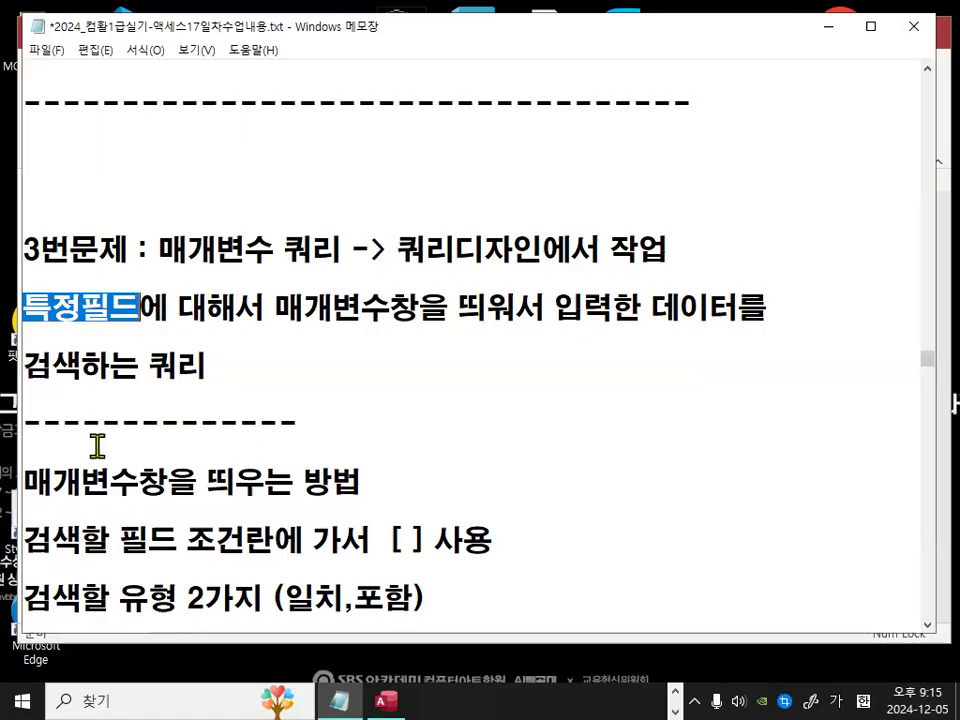
Step: Wrap the line 매개변수창을 띄우는 방법 in angle brackets as a subheading
scroll(96, 446, "down", 1)
left_click(28, 306)
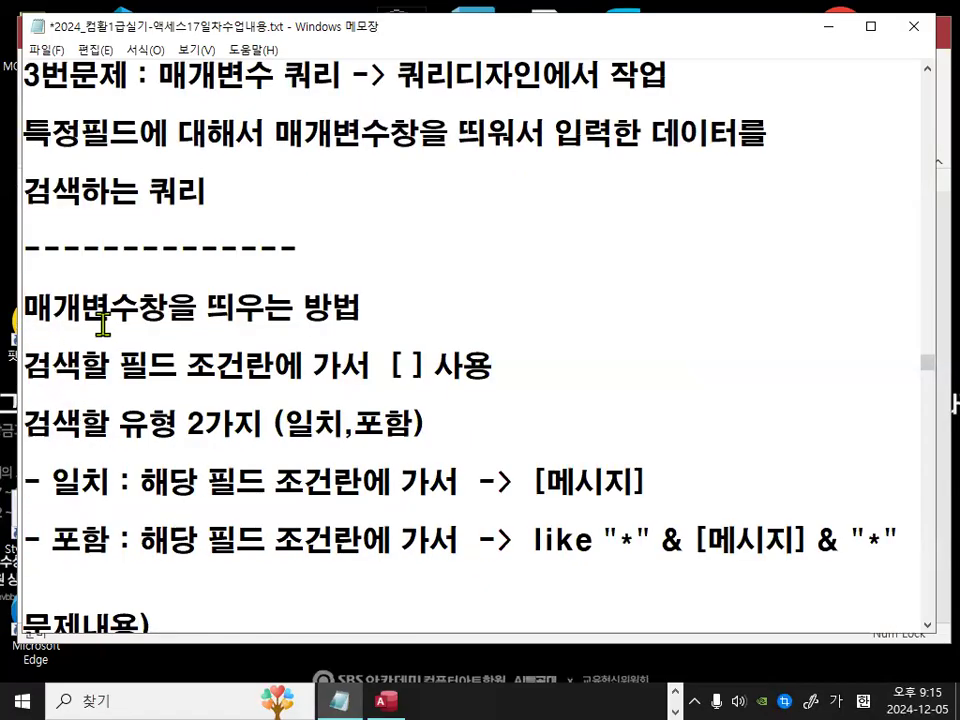
type("<")
key("End")
type(">")
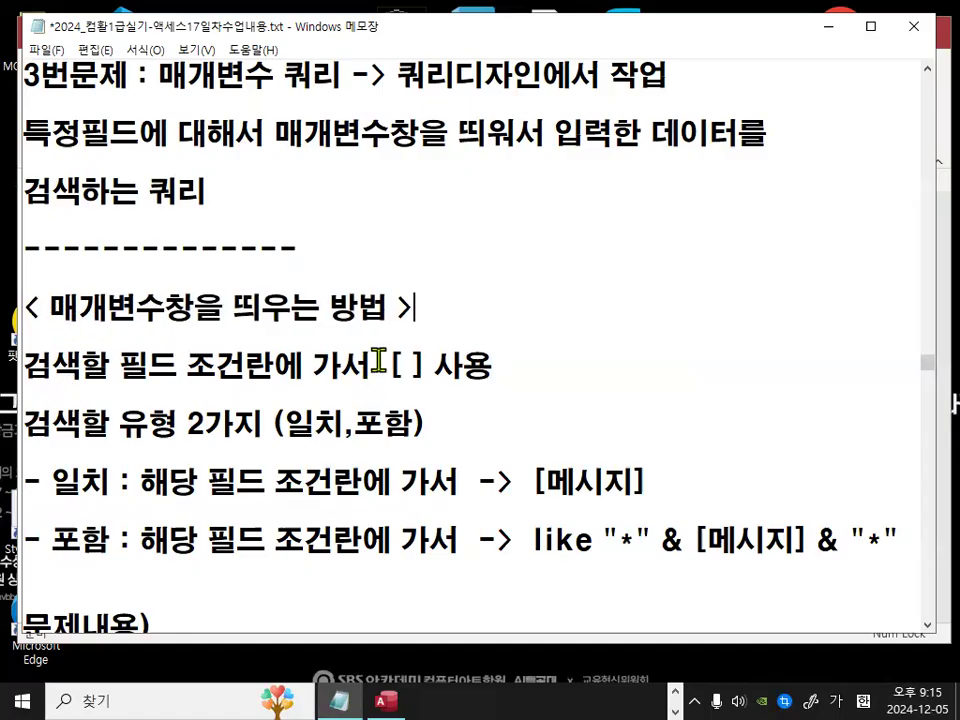
Step: Review the note about using [ ] in the search field's criteria row
left_click_drag(379, 364, 436, 362)
left_click(436, 362)
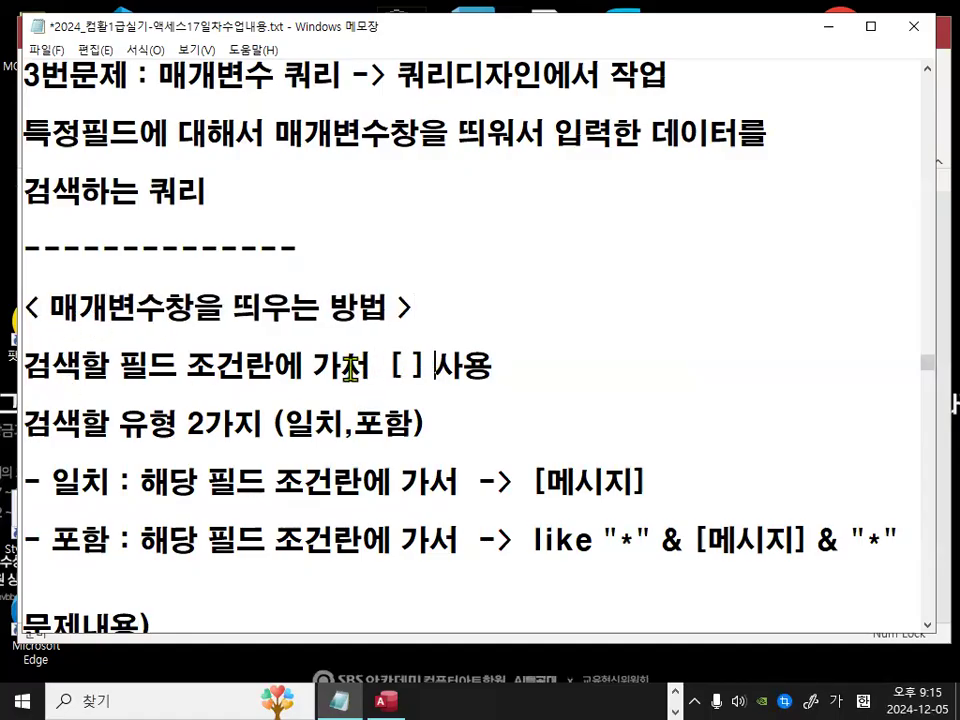
left_click_drag(20, 381, 270, 380)
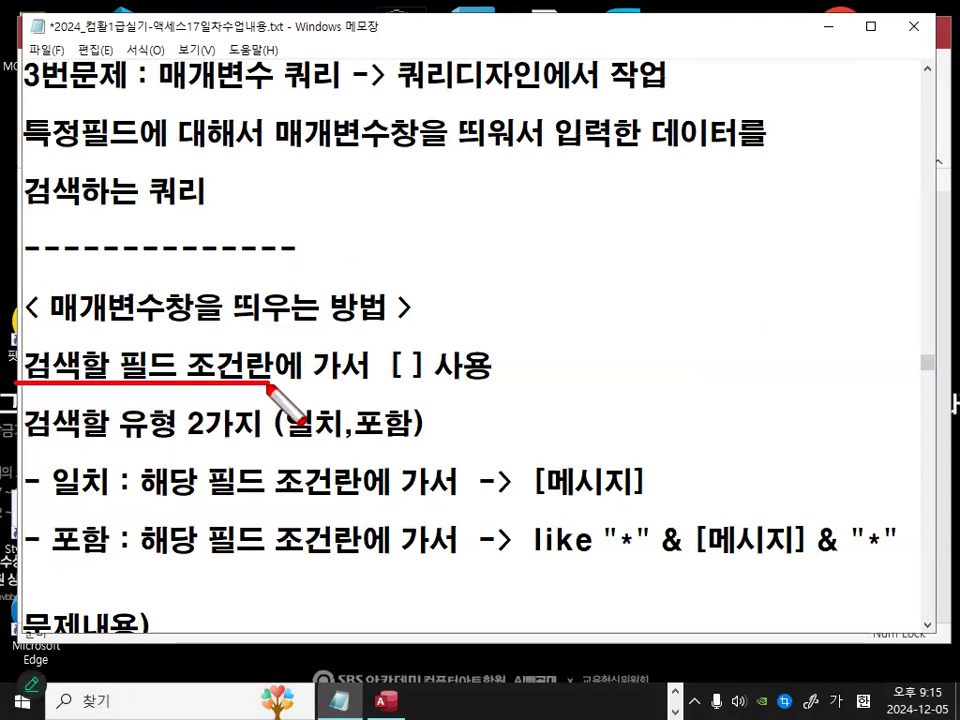
left_click_drag(386, 377, 426, 377)
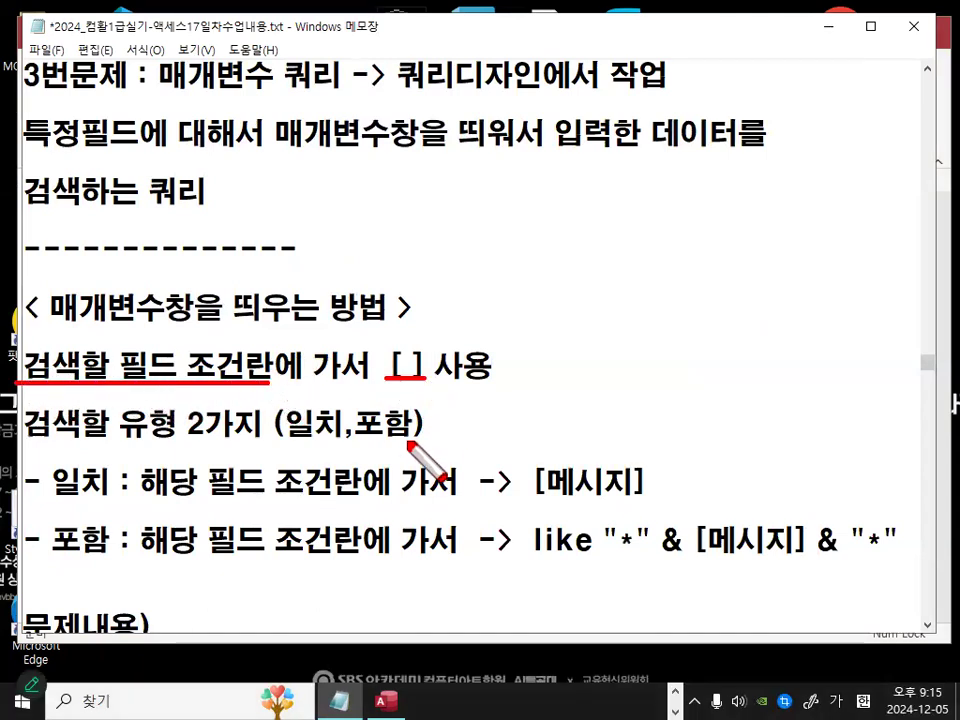
mouse_move(588, 168)
left_mouse_down()
mouse_move(735, 324)
mouse_move(740, 222)
mouse_move(573, 215)
left_mouse_up()
left_click_drag(612, 274, 738, 274)
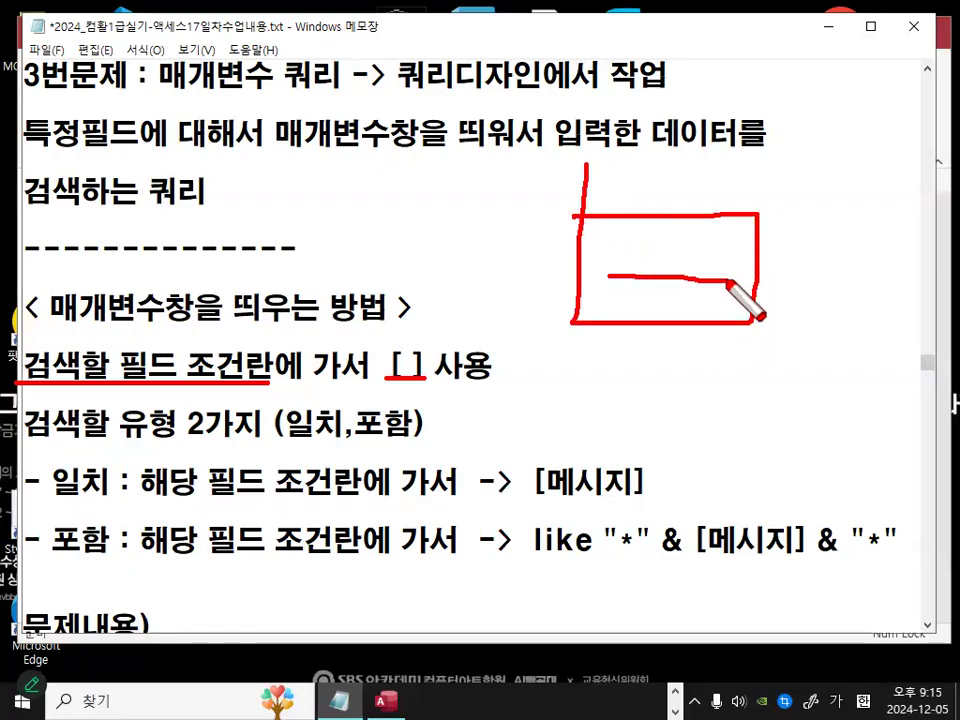
key("Escape")
key("Hangul")
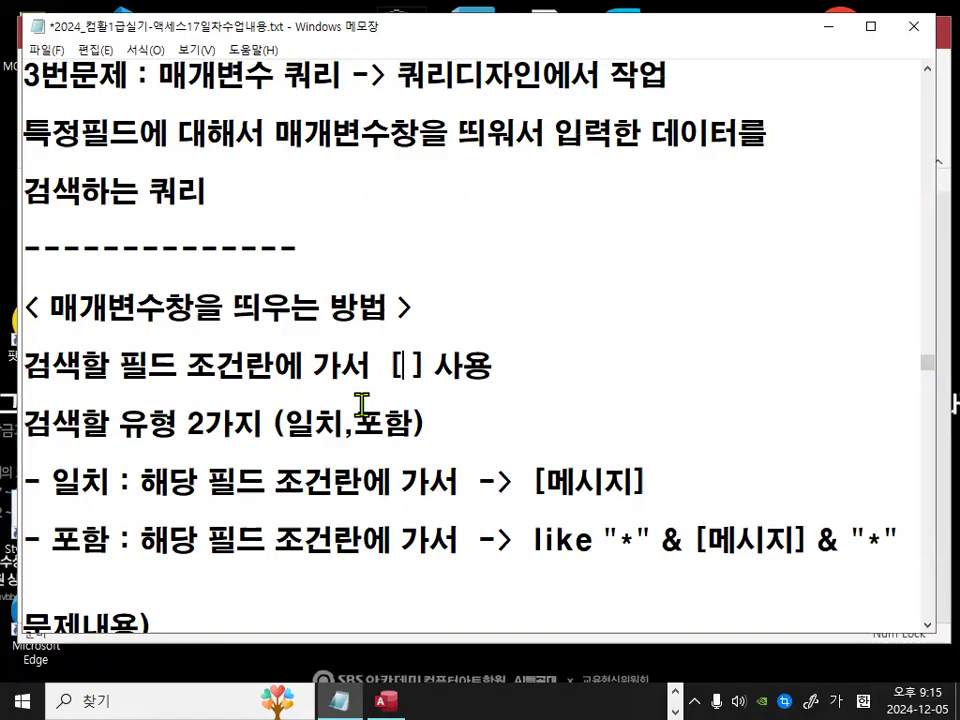
Step: Insert a blank line before 검색할 유형 2가지 (일치,포함) and wrap that line in angle brackets
left_click(26, 424)
key("Return")
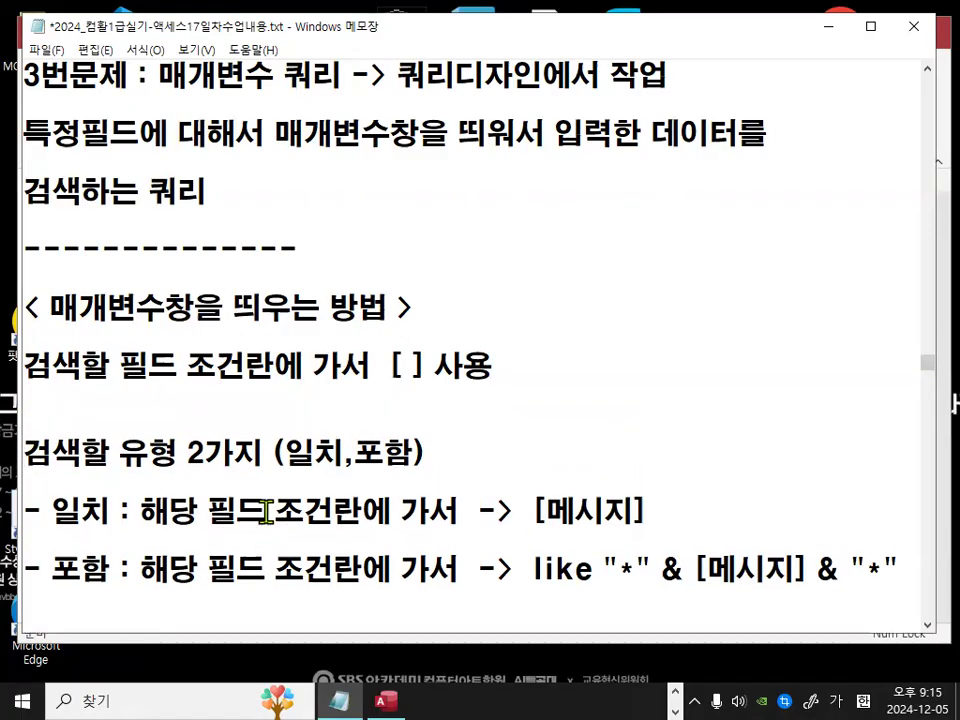
type("< ")
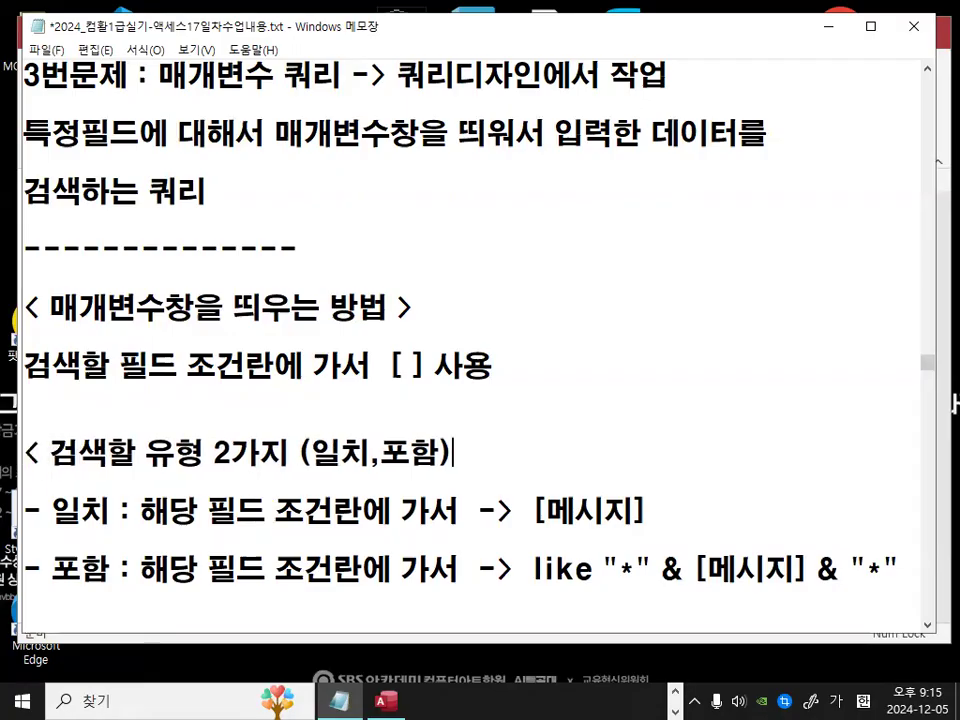
type(" >")
Step: Examine the 일치 and 포함 criteria notes for parameter searches
scroll(375, 332, "down", 1)
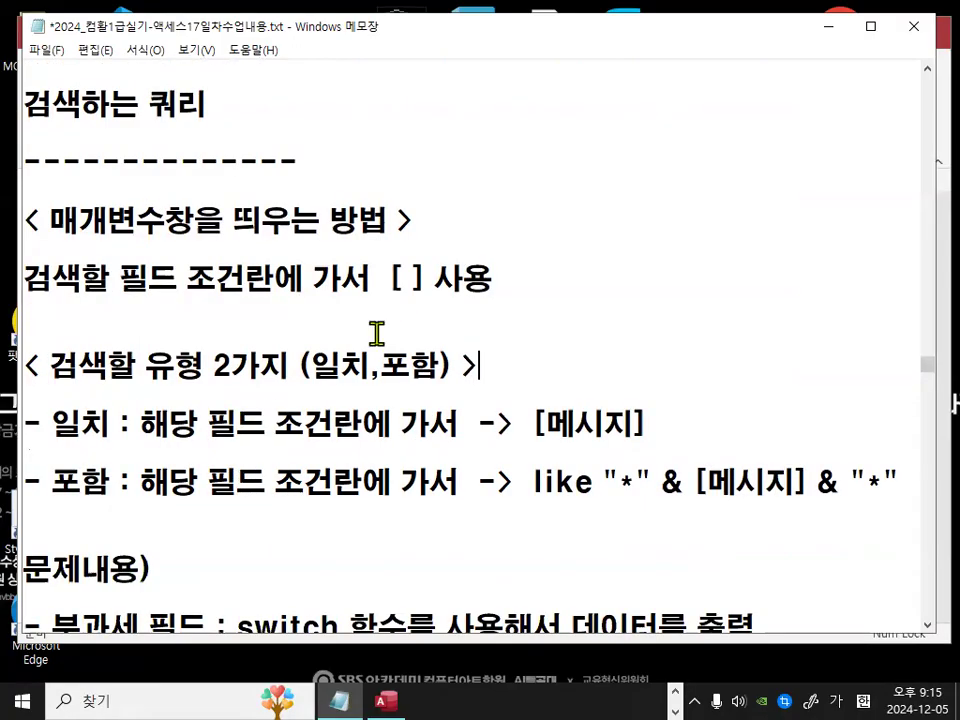
double_click(388, 361)
scroll(405, 368, "down", 1)
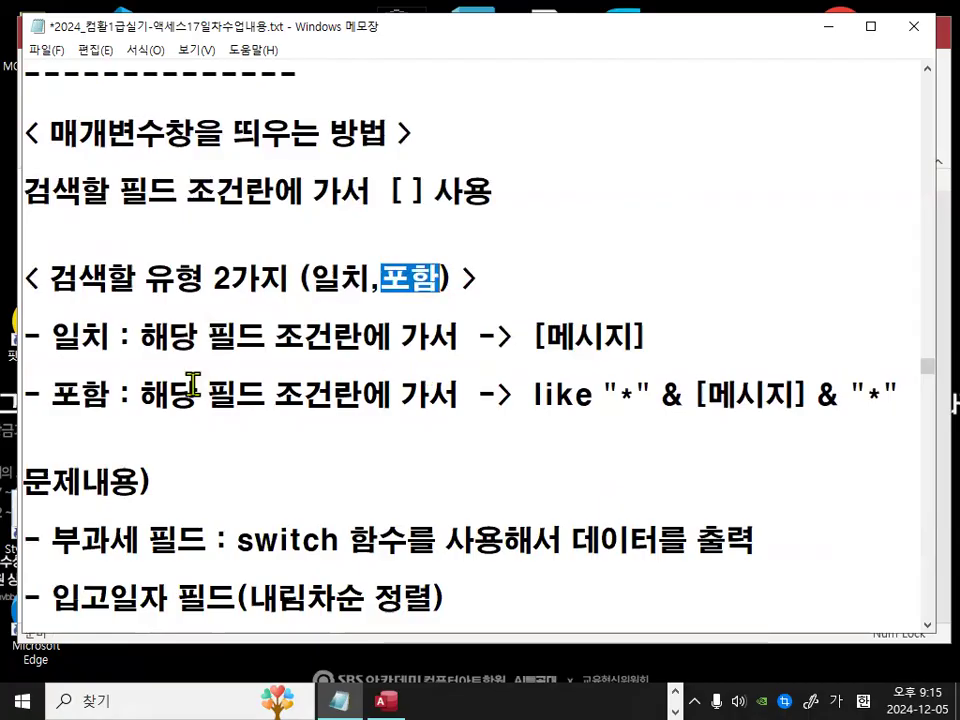
double_click(58, 336)
left_click_drag(140, 336, 466, 344)
left_click_drag(549, 336, 627, 342)
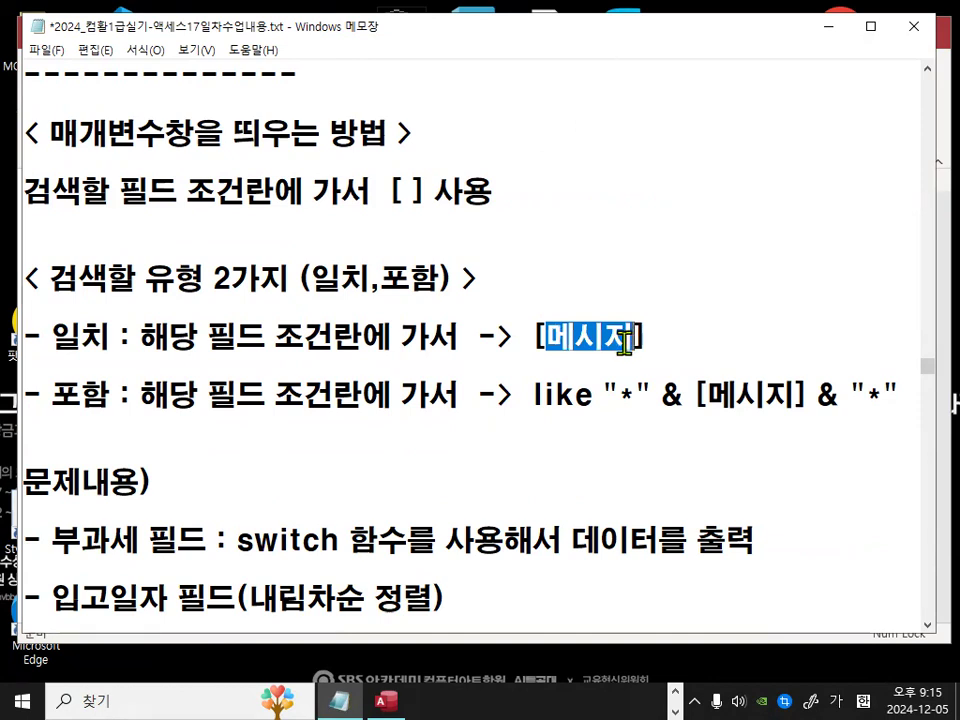
left_click_drag(523, 336, 660, 337)
left_click(656, 336)
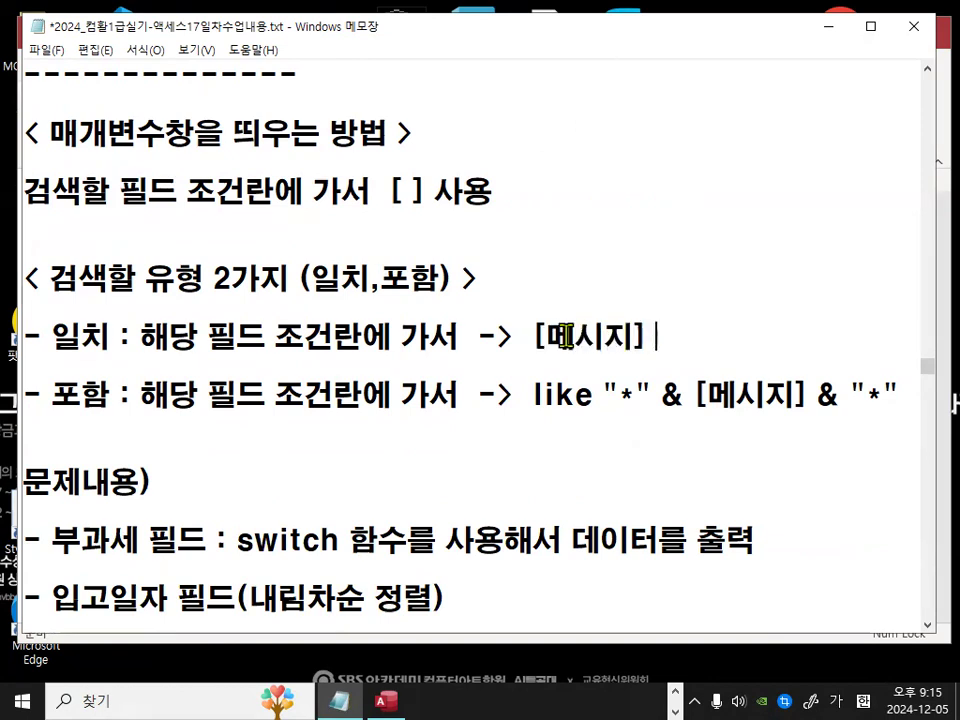
left_click_drag(548, 337, 636, 337)
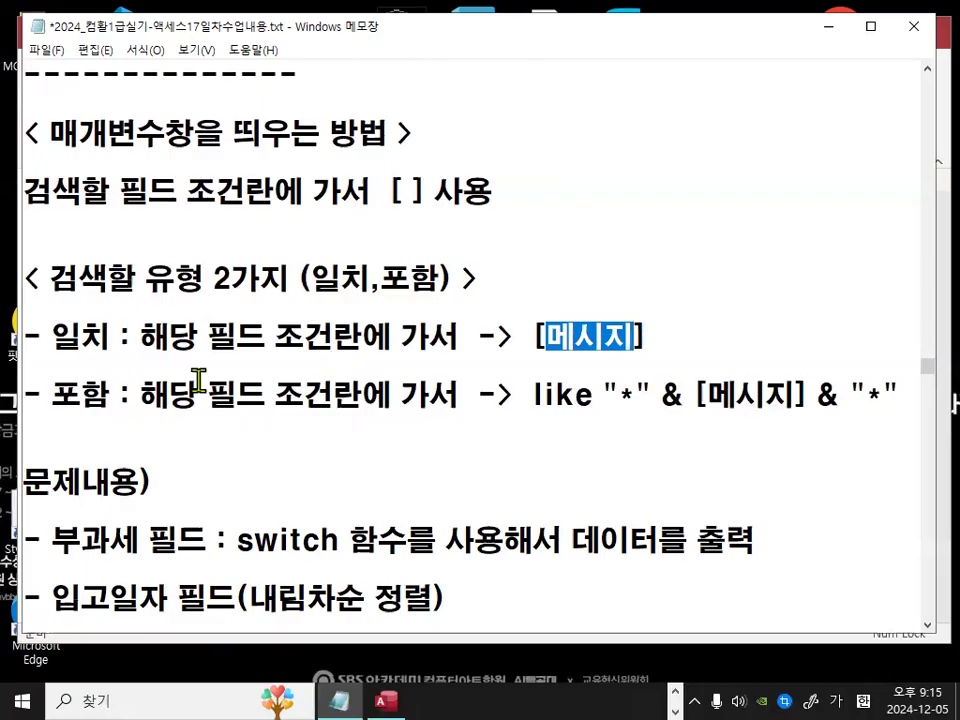
left_click_drag(52, 394, 92, 394)
left_click(141, 396)
left_click_drag(166, 398, 446, 405)
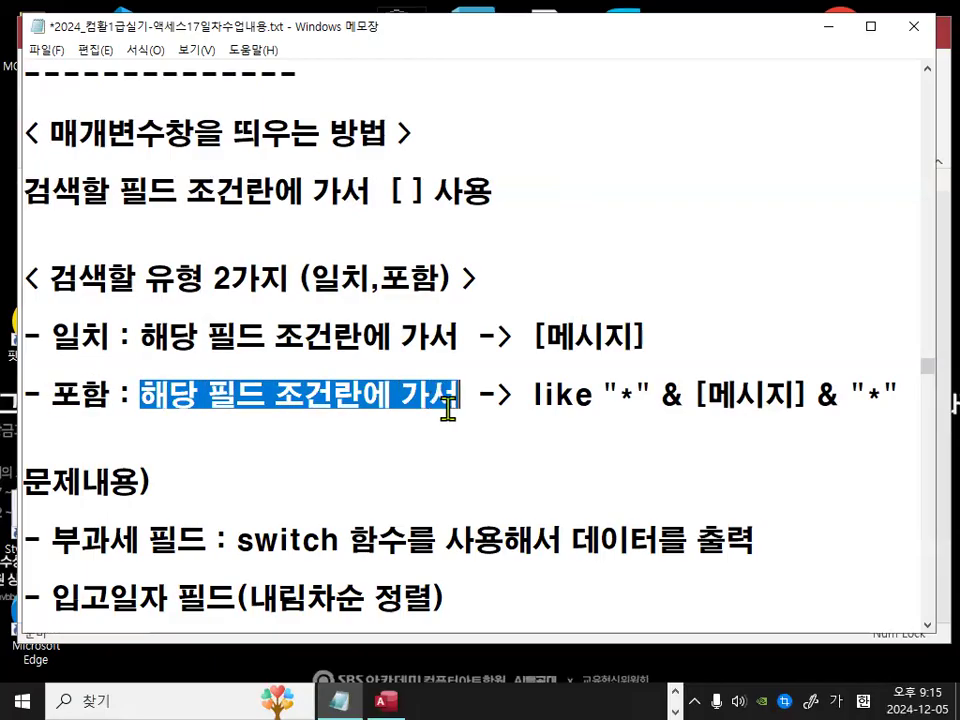
Step: Examine the 포함 criteria expression like "*" & [메시지] & "*" in the parameter notes
left_click_drag(529, 395, 655, 394)
left_click_drag(663, 394, 806, 395)
left_click(866, 394)
mouse_move(640, 375)
left_mouse_down()
mouse_move(619, 386)
mouse_move(648, 405)
left_mouse_up()
mouse_move(858, 388)
left_mouse_down()
mouse_move(862, 408)
mouse_move(890, 407)
left_mouse_up()
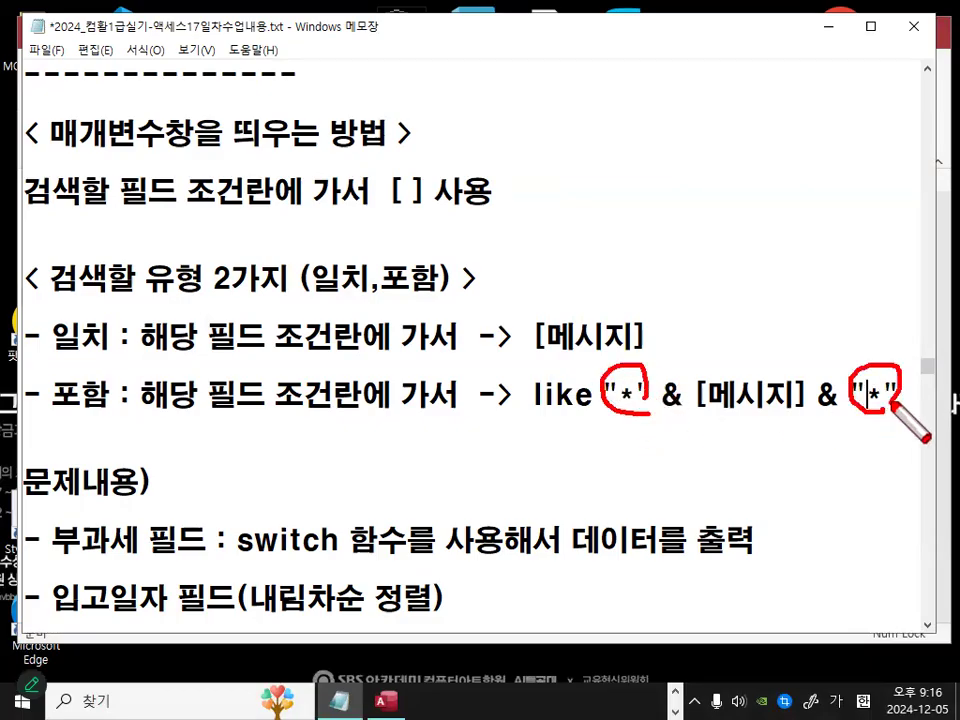
mouse_move(668, 412)
left_mouse_down()
mouse_move(690, 446)
mouse_move(738, 426)
left_mouse_up()
mouse_move(820, 424)
left_mouse_down()
mouse_move(823, 436)
mouse_move(880, 410)
mouse_move(881, 425)
left_mouse_up()
key("Escape")
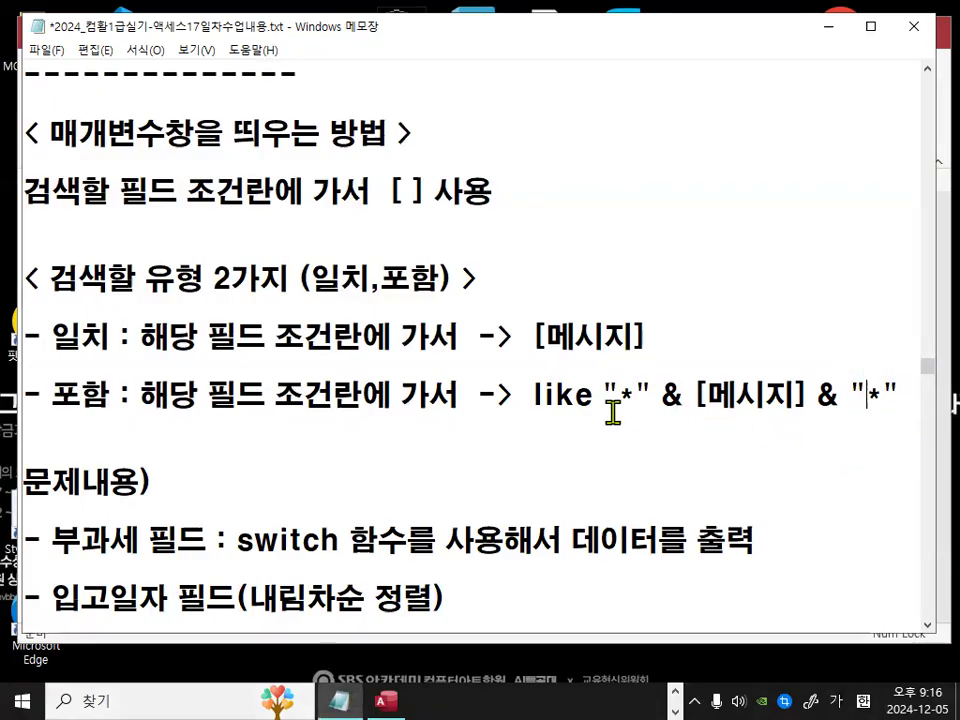
left_click_drag(531, 395, 918, 399)
left_click(910, 400)
key("ctrl+2")
left_click_drag(535, 410, 905, 410)
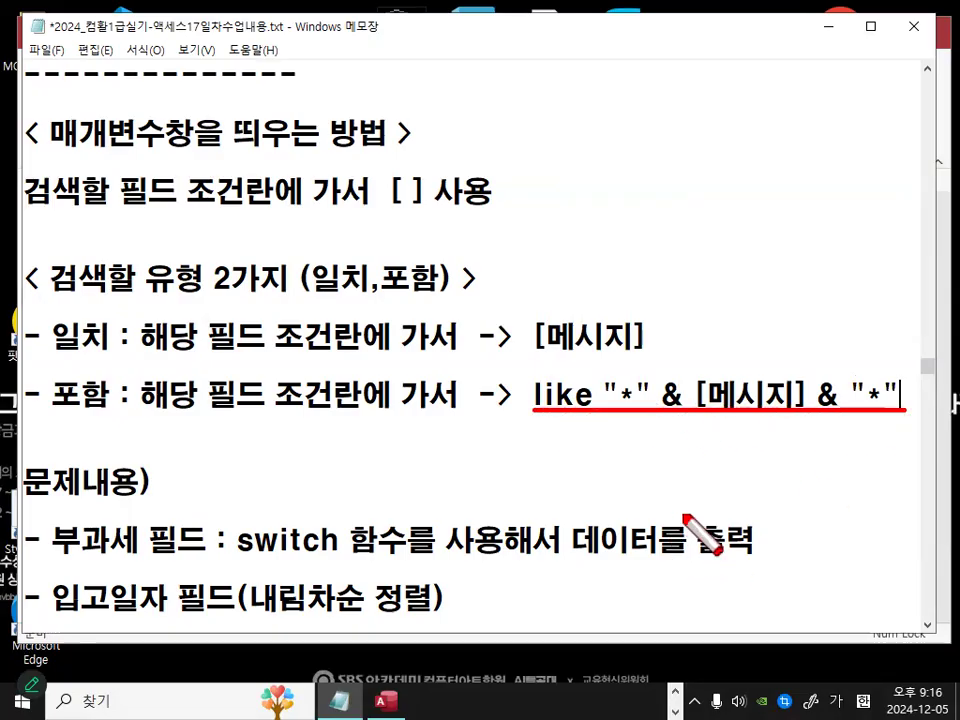
mouse_move(80, 416)
left_mouse_down()
mouse_move(140, 378)
mouse_move(124, 408)
left_mouse_up()
key("Escape")
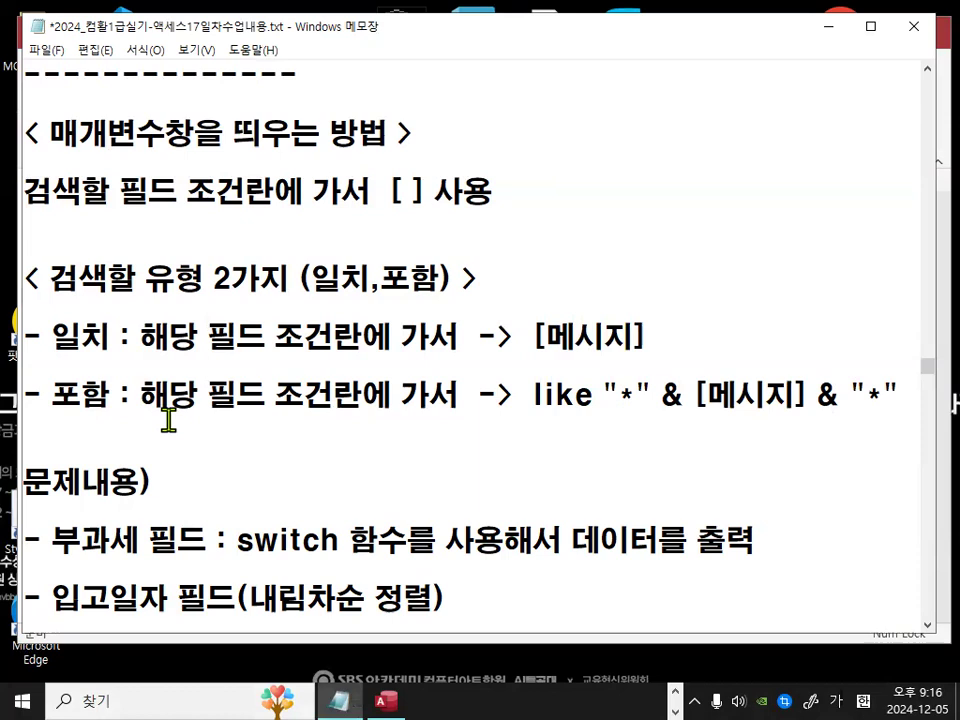
Step: Insert an extra blank line below the 포함 criteria line
left_click(73, 435)
key("Return")
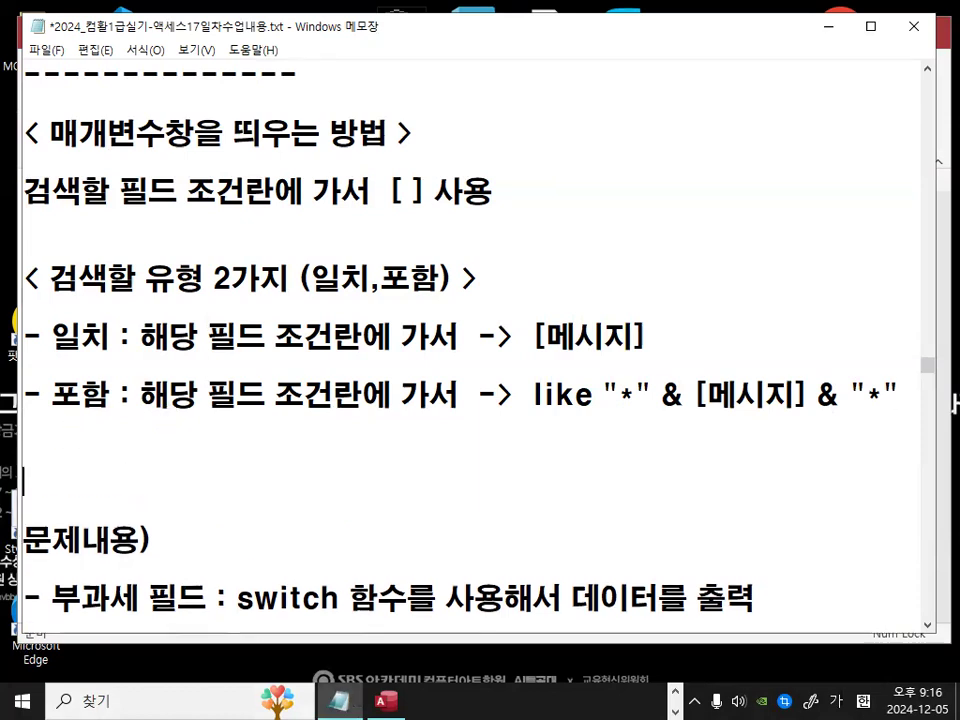
Step: Review the parameter-window notes and the 일치 and 포함 criteria lines
left_click_drag(166, 138, 195, 138)
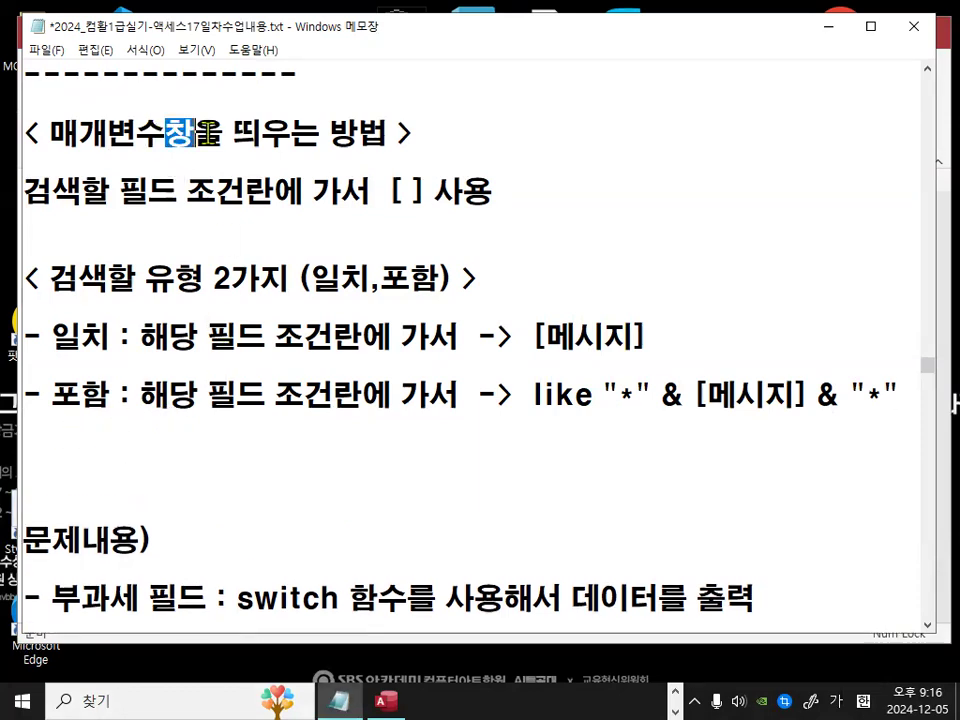
left_click_drag(370, 190, 461, 190)
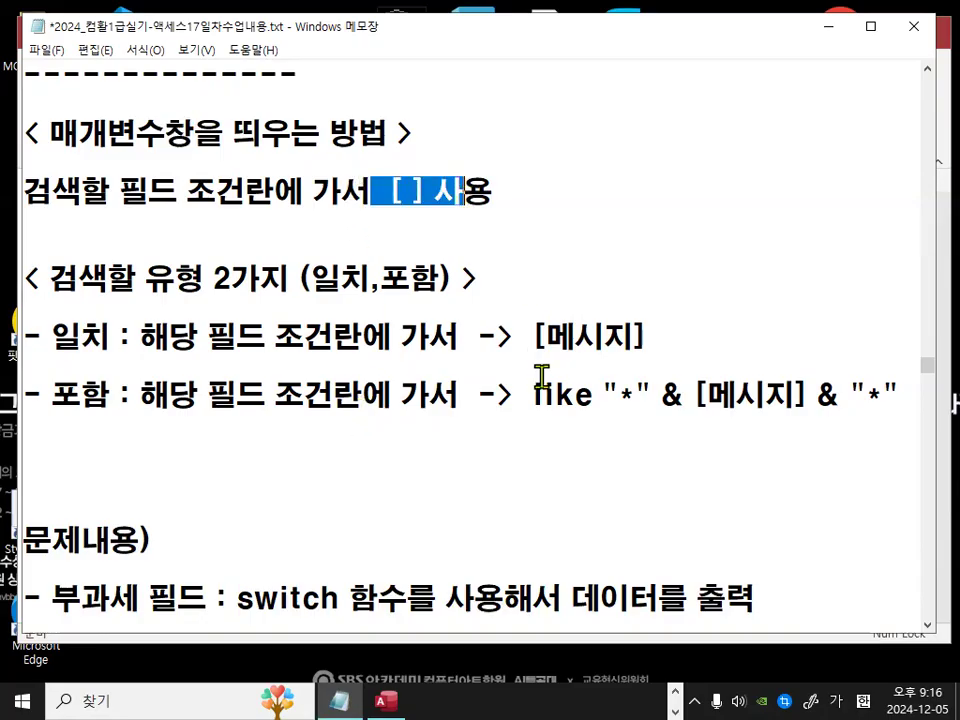
left_click_drag(49, 279, 440, 279)
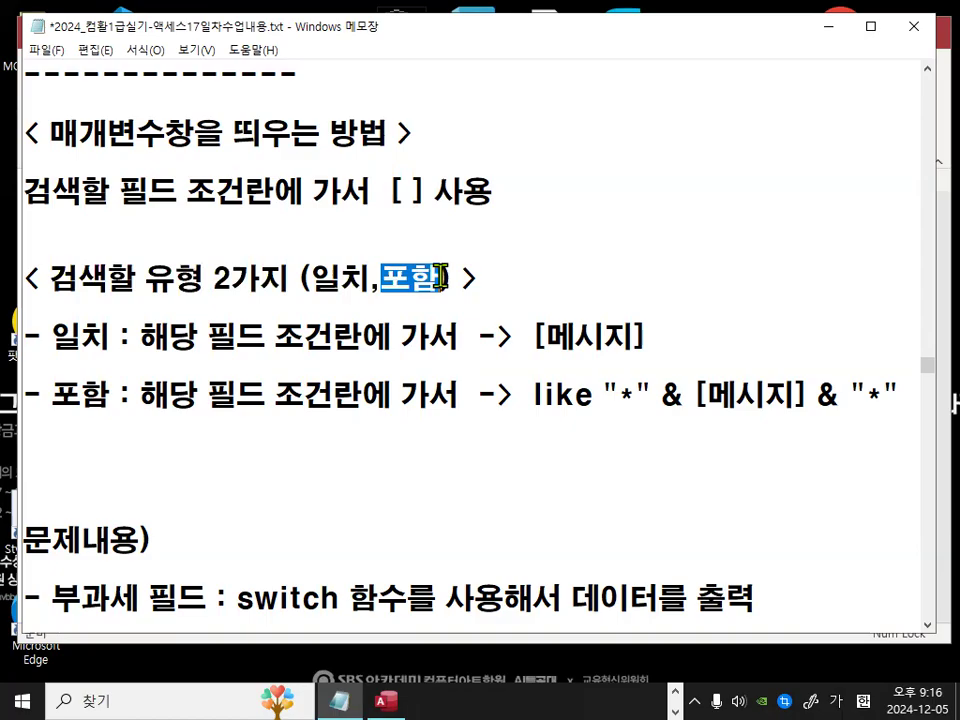
left_click_drag(527, 338, 647, 338)
left_click_drag(523, 395, 874, 420)
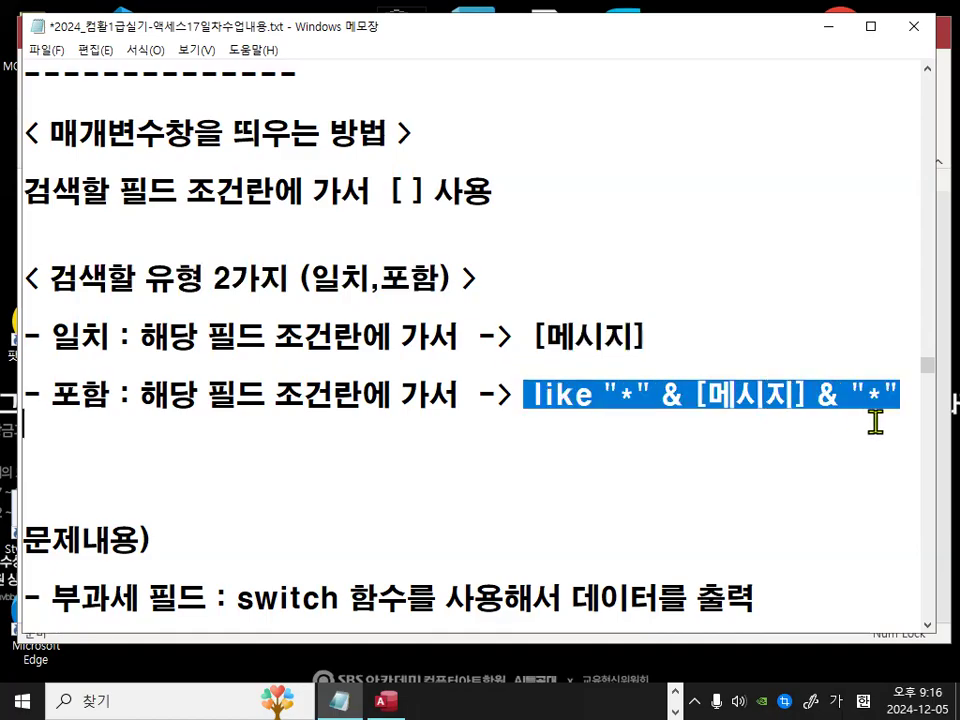
left_click(313, 460)
scroll(313, 460, "down", 1)
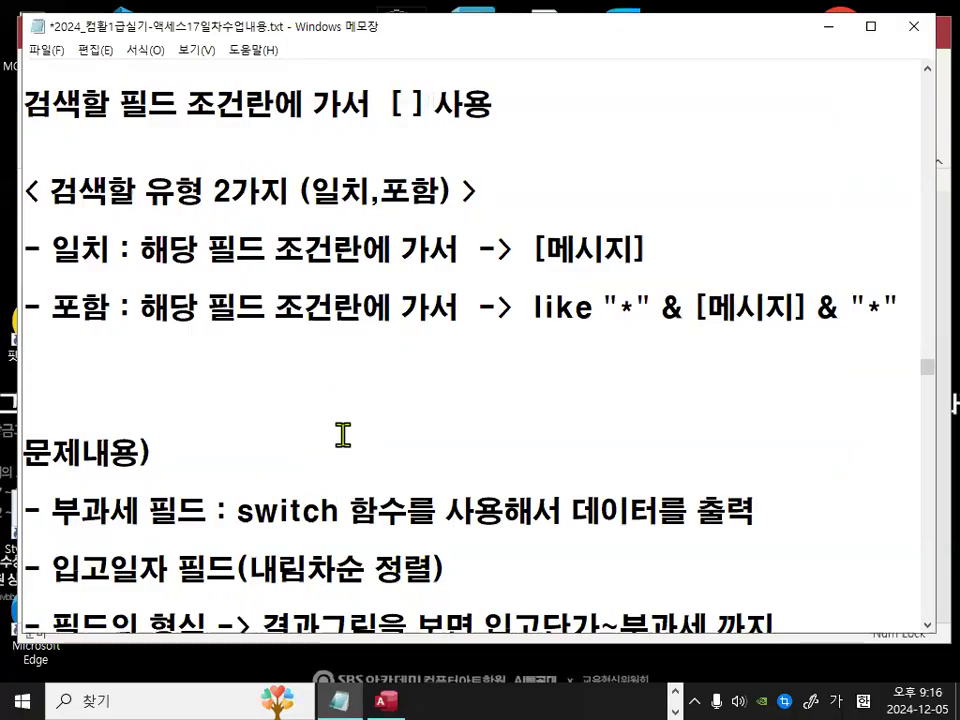
Step: Review the 문제내용 requirements for the 부과세, 입고일자 and field format settings
left_click_drag(253, 510, 469, 512)
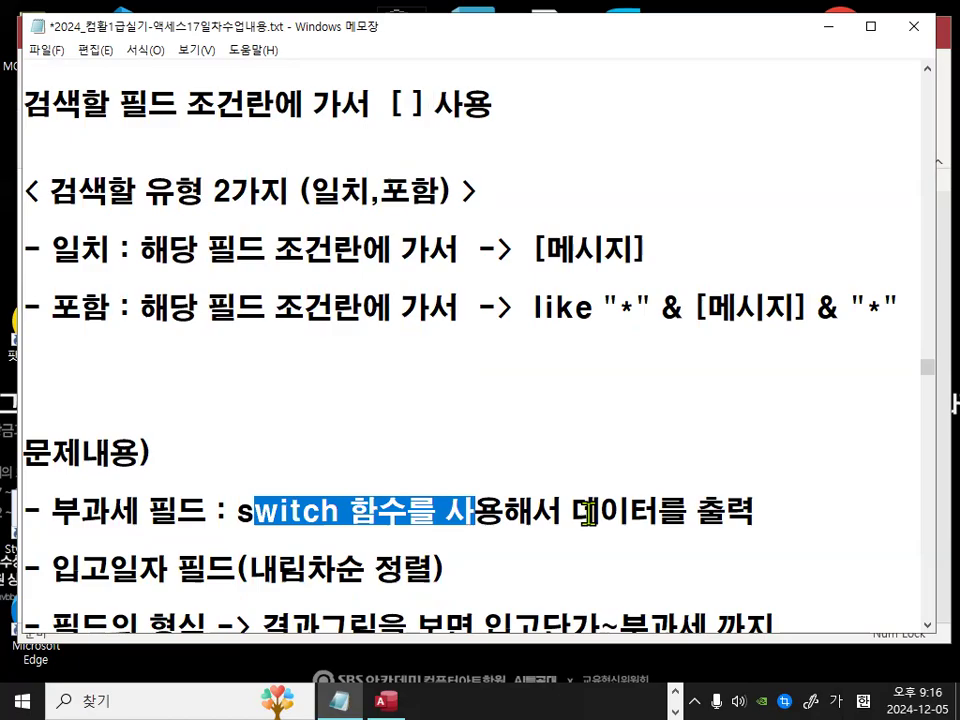
left_click_drag(600, 512, 758, 512)
left_click_drag(253, 511, 381, 515)
left_click_drag(52, 482, 408, 481)
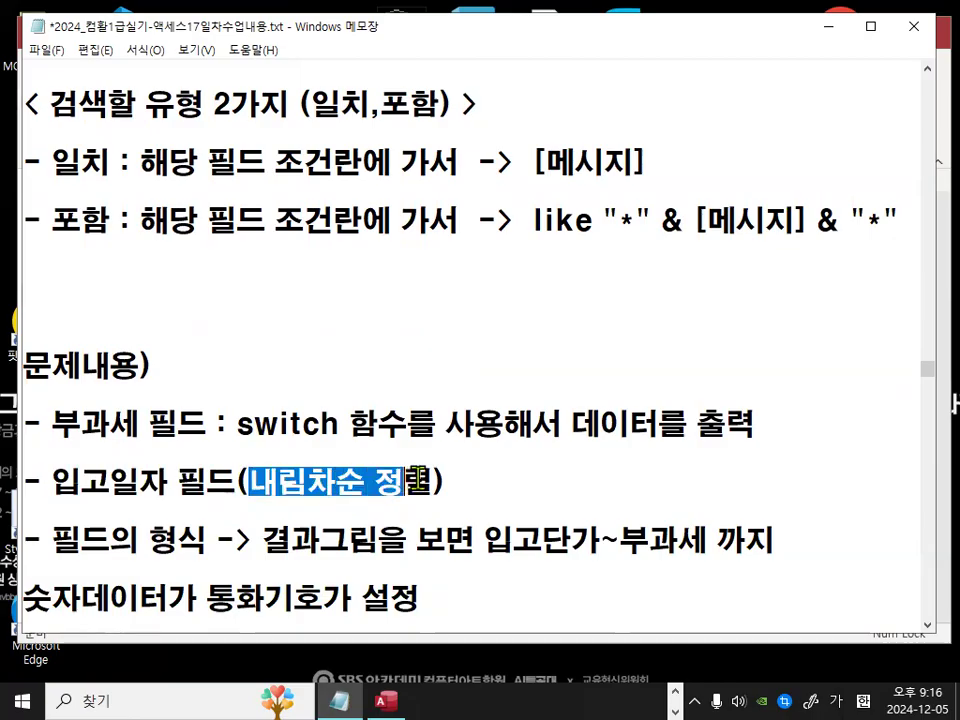
left_click_drag(50, 540, 183, 541)
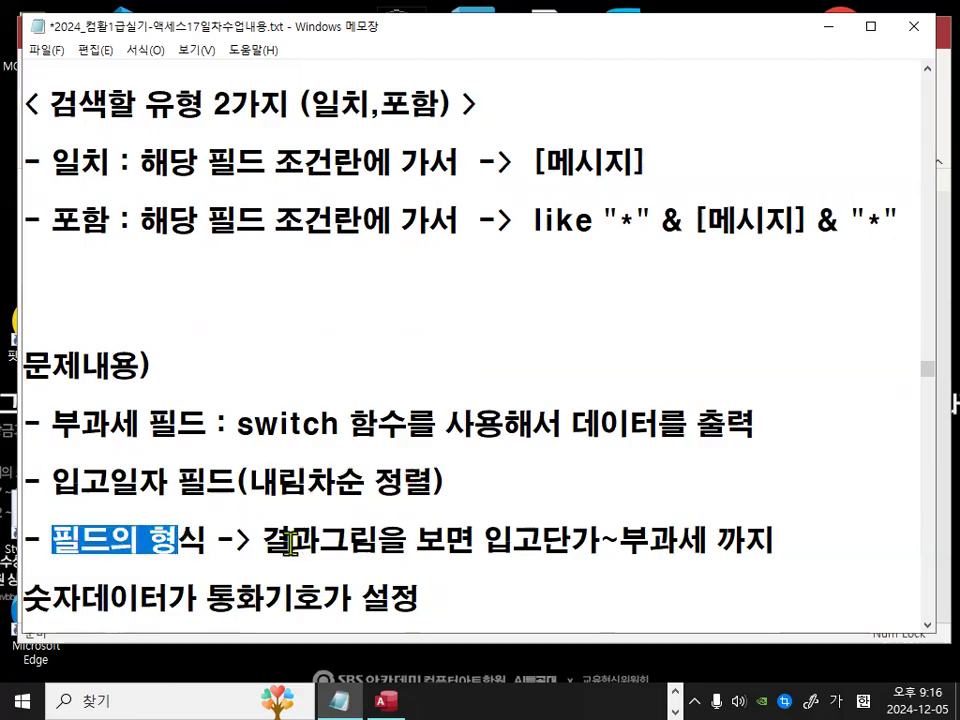
left_click_drag(289, 542, 365, 542)
left_click_drag(486, 542, 775, 543)
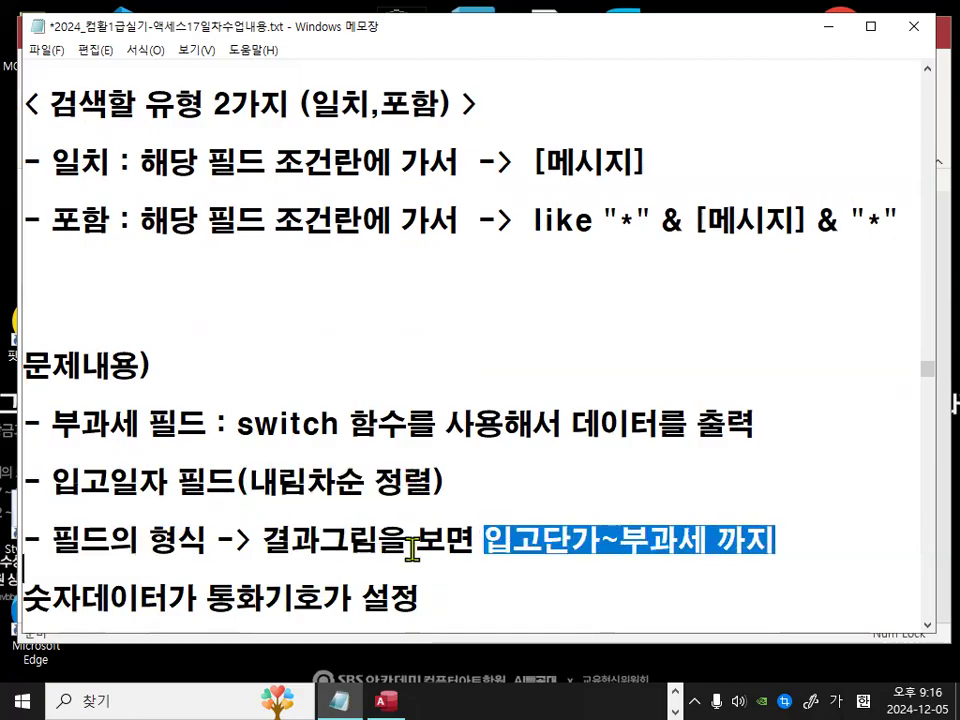
left_click_drag(217, 601, 622, 567)
scroll(352, 463, "up", 2)
left_click(373, 454)
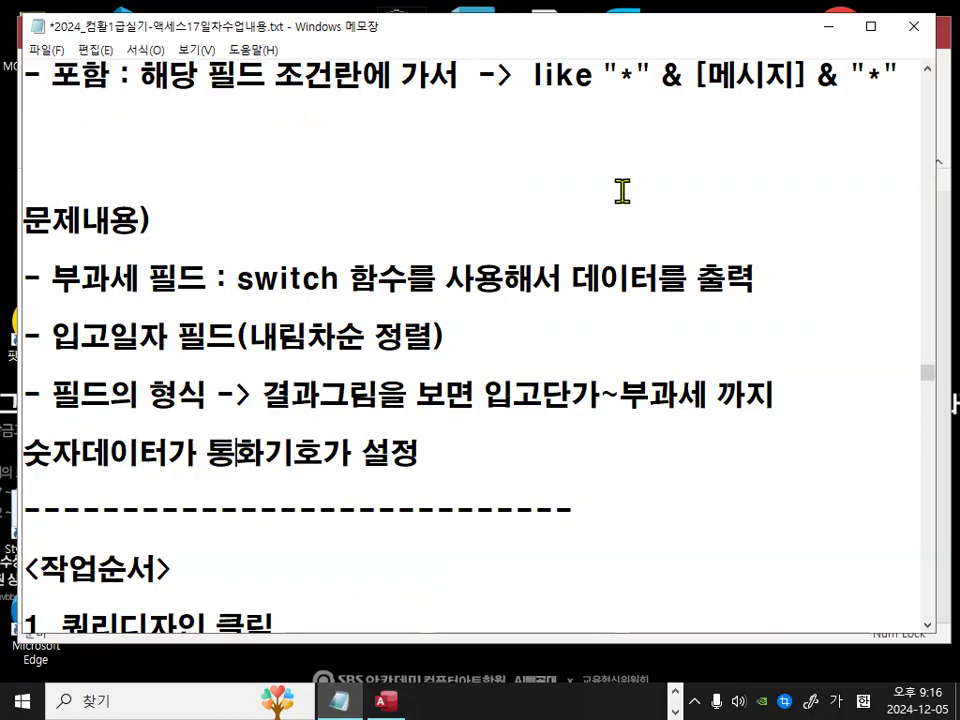
Step: Switch to Access and start a new design-view query with the 씨앗 and 씨앗입고 tables
left_click(826, 27)
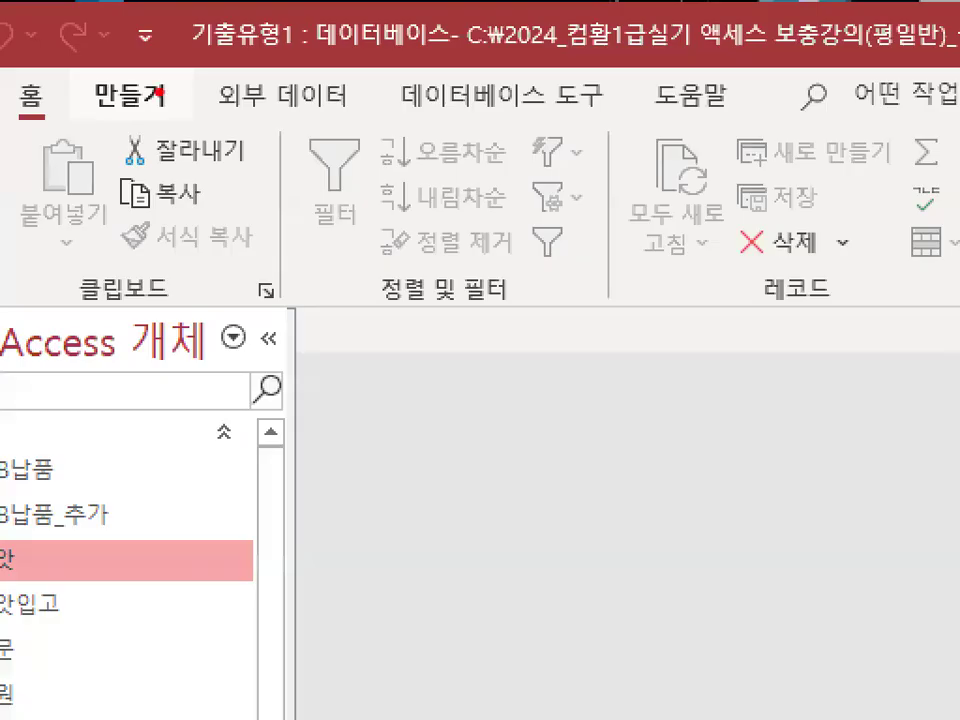
mouse_move(176, 94)
left_mouse_down()
mouse_move(80, 118)
mouse_move(152, 66)
mouse_move(163, 95)
left_mouse_up()
left_click(145, 67)
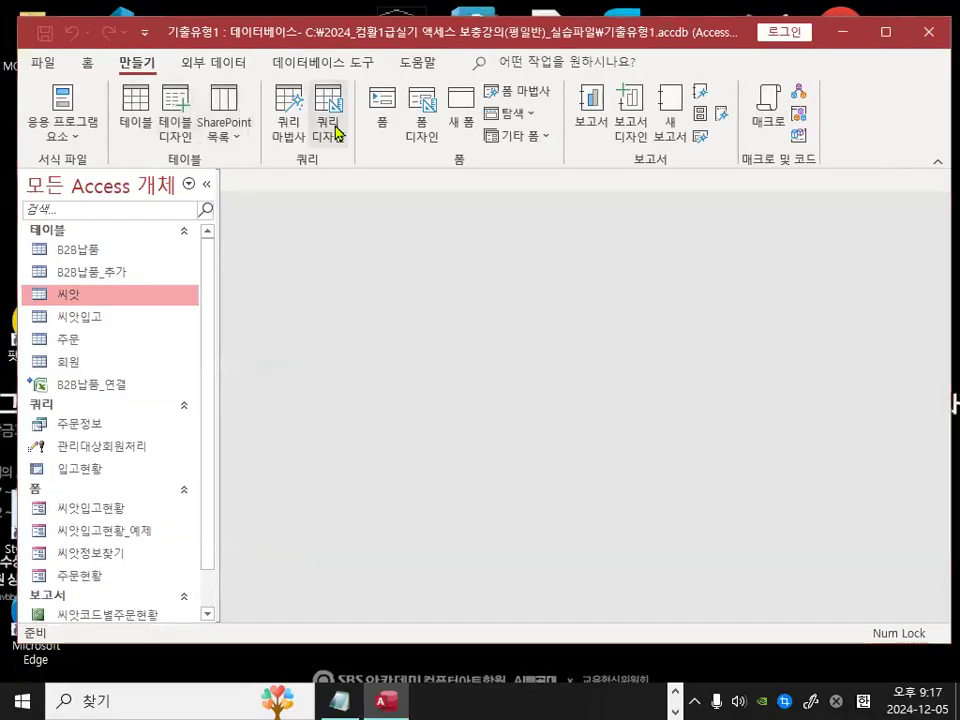
mouse_move(340, 137)
left_mouse_down()
mouse_move(356, 127)
mouse_move(300, 80)
mouse_move(285, 135)
left_mouse_up()
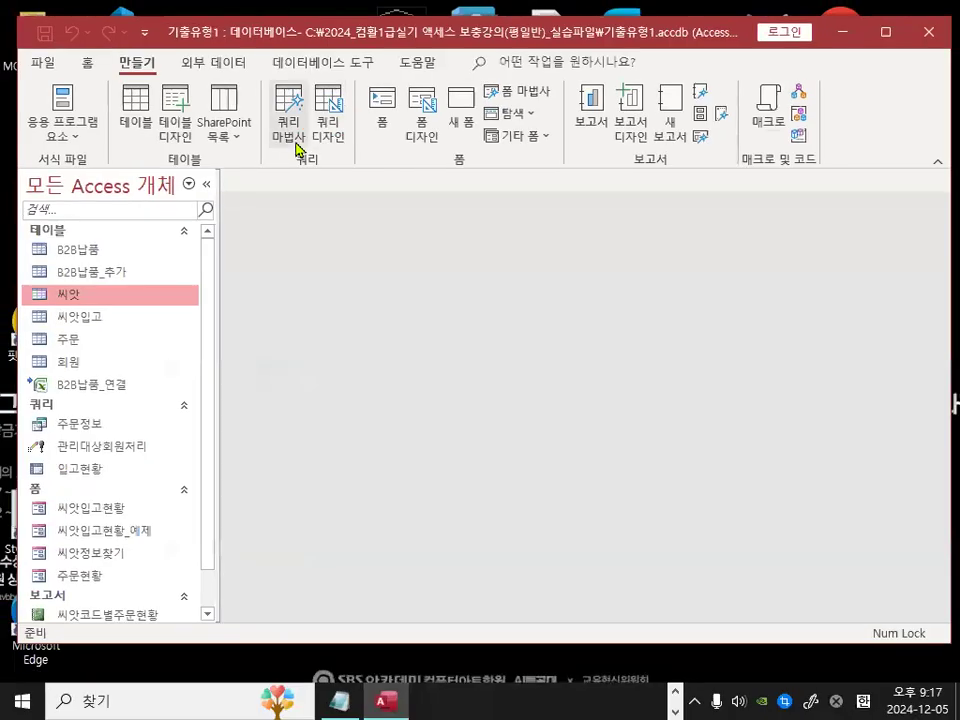
left_click(243, 88)
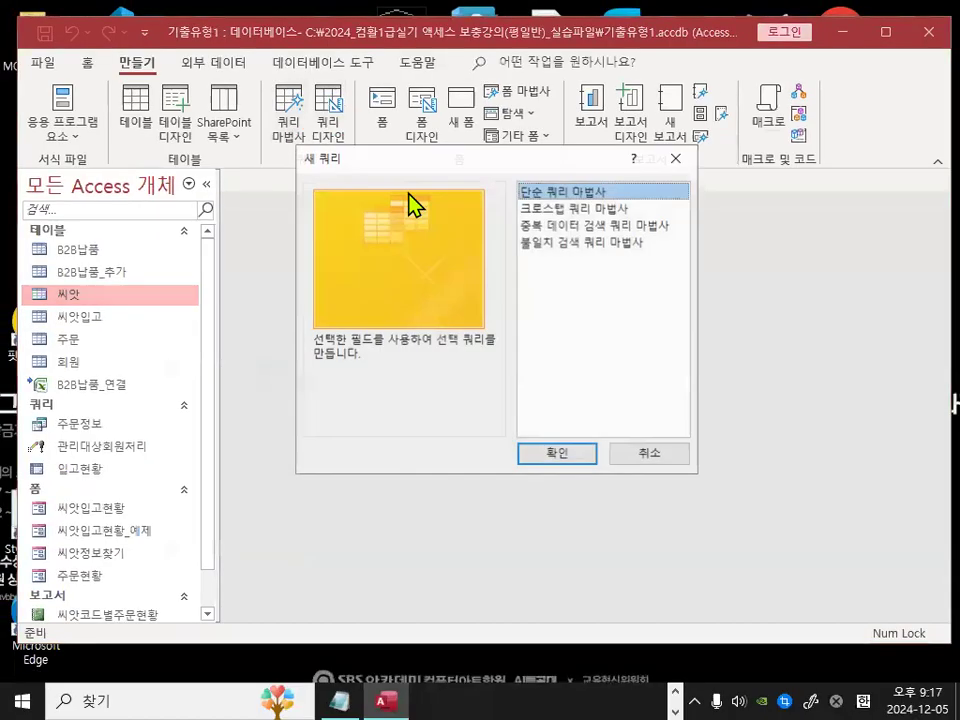
mouse_move(608, 245)
left_mouse_down()
mouse_move(530, 242)
mouse_move(608, 191)
left_mouse_up()
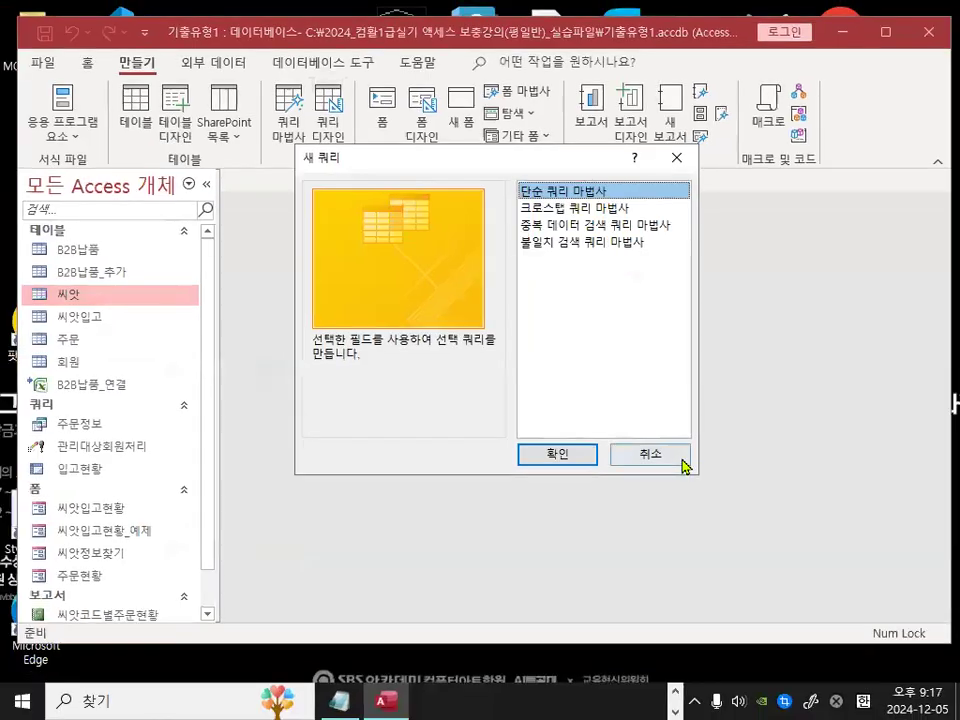
left_click(838, 688)
left_click(328, 128)
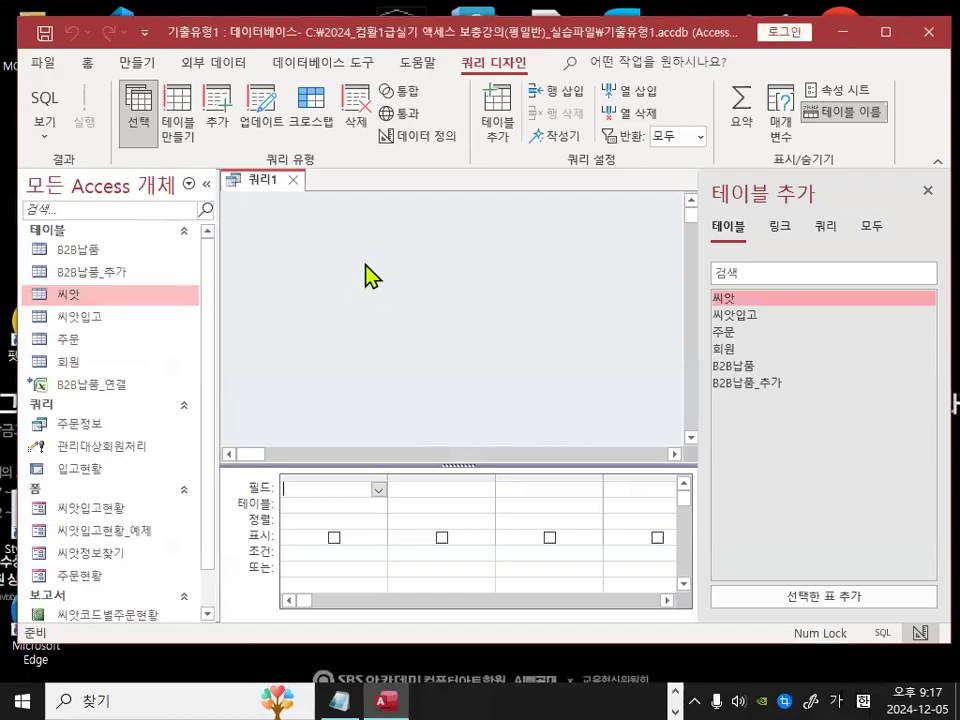
double_click(728, 300)
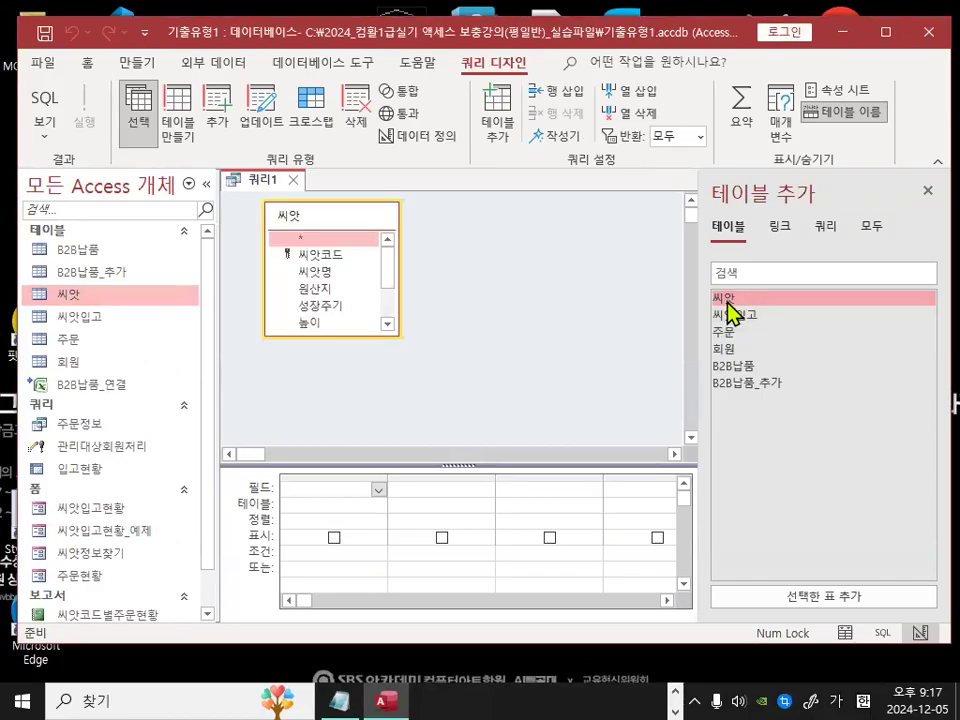
double_click(730, 315)
left_click(928, 192)
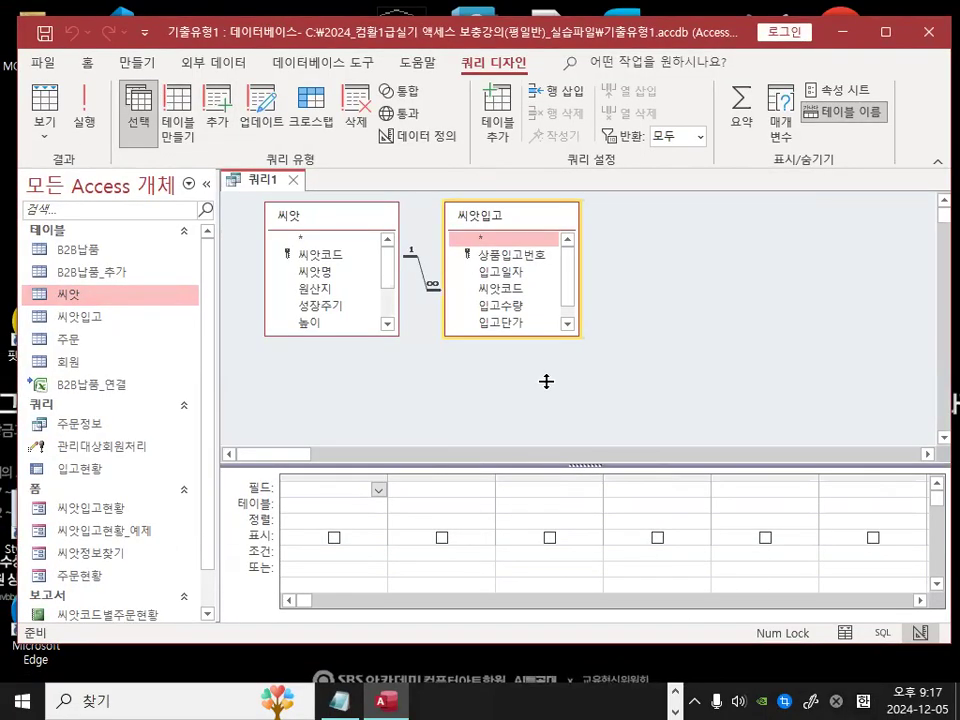
Step: Add the 입고일자, 씨앗명, 입고수량, 입고단가 and 판매단가 fields to the query grid
left_click_drag(546, 381, 540, 383)
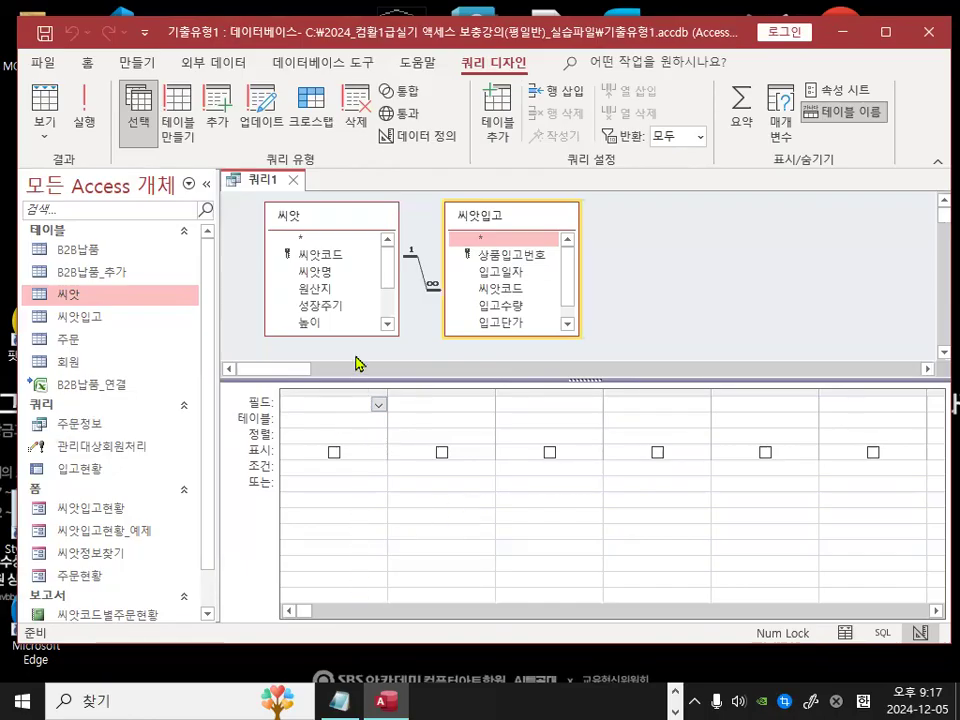
double_click(503, 278)
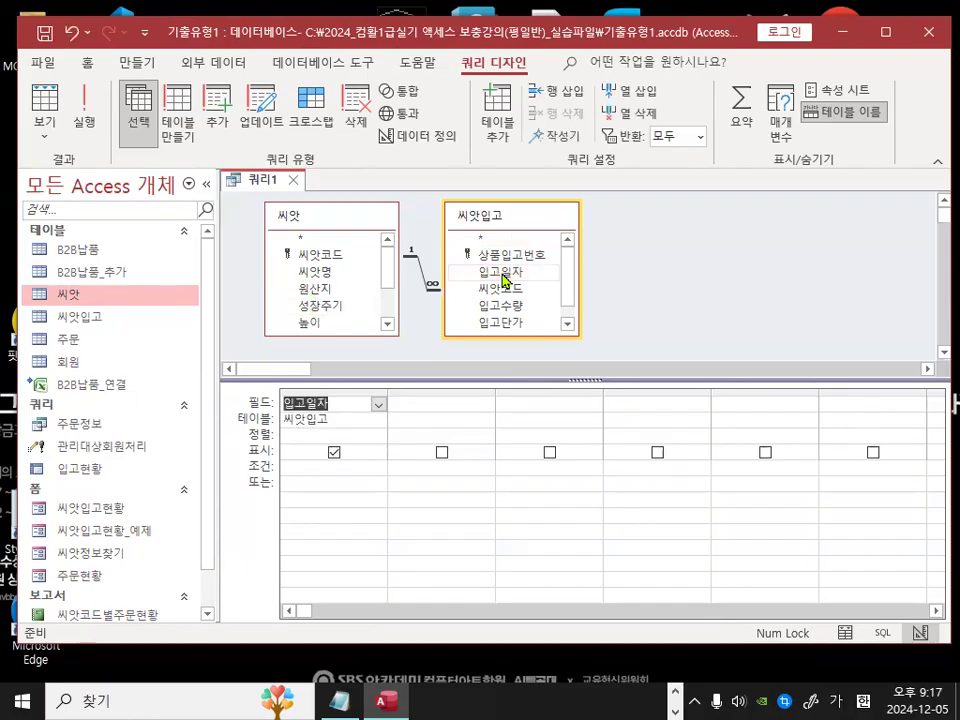
double_click(322, 274)
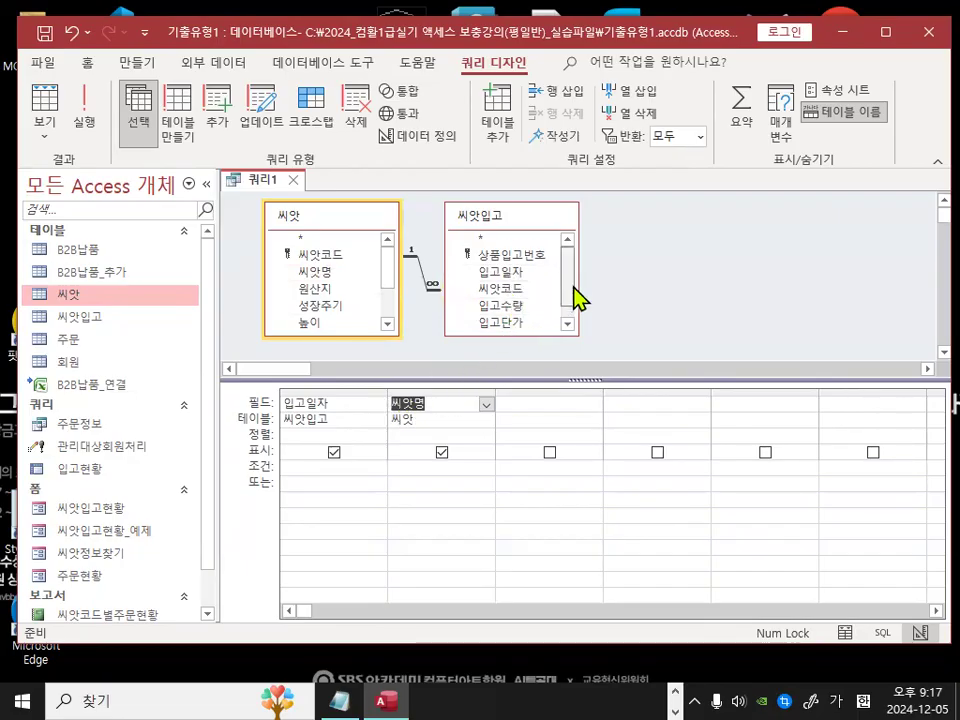
left_click(570, 323)
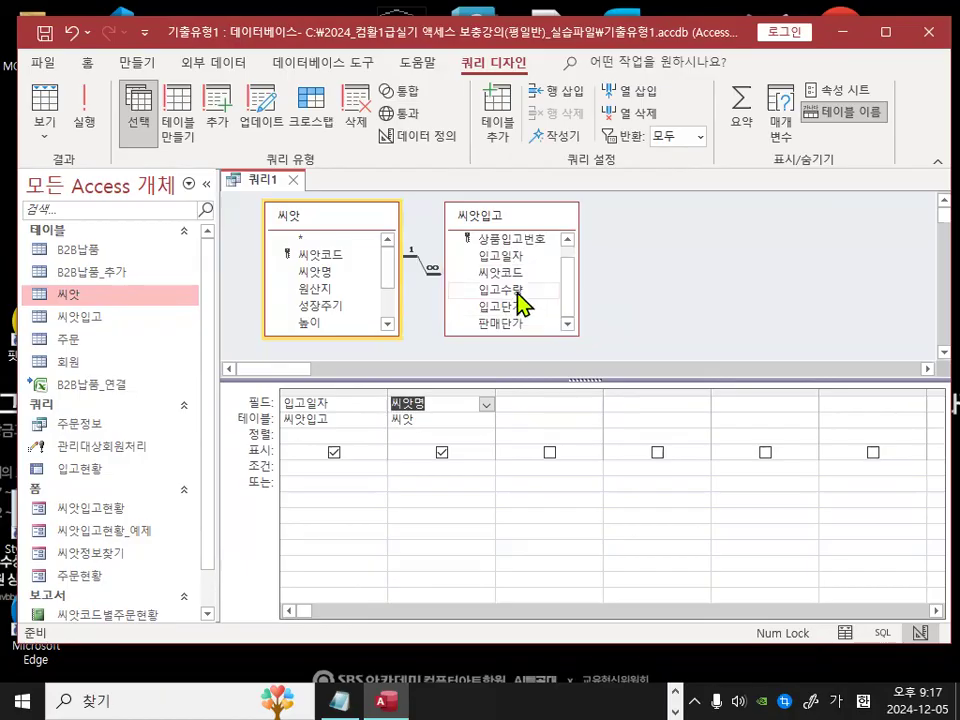
left_click_drag(510, 289, 558, 403)
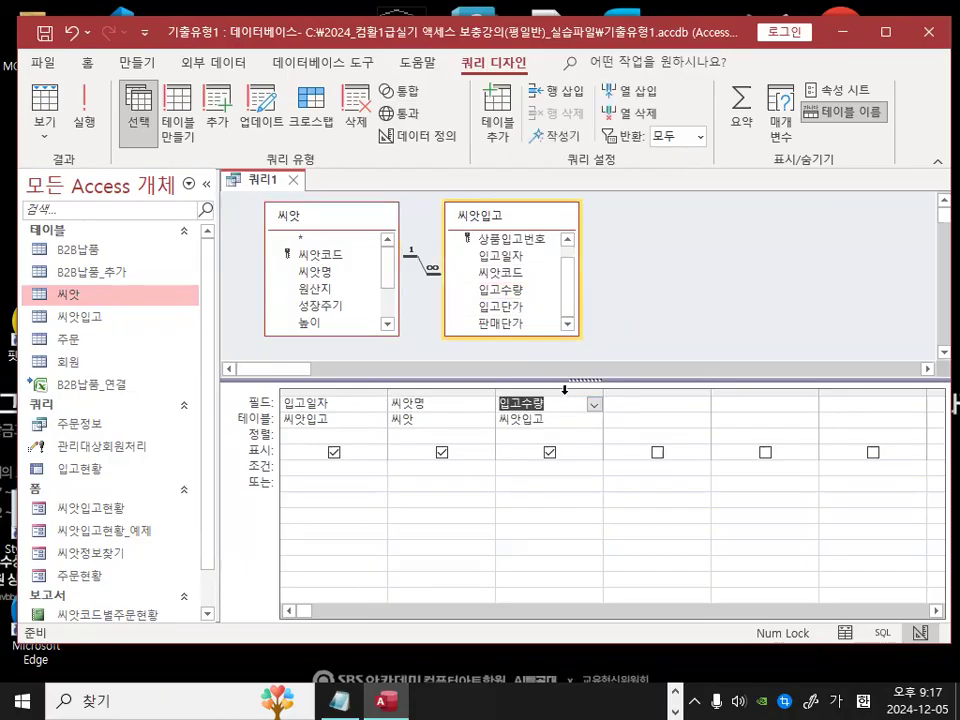
left_click_drag(514, 312, 600, 428)
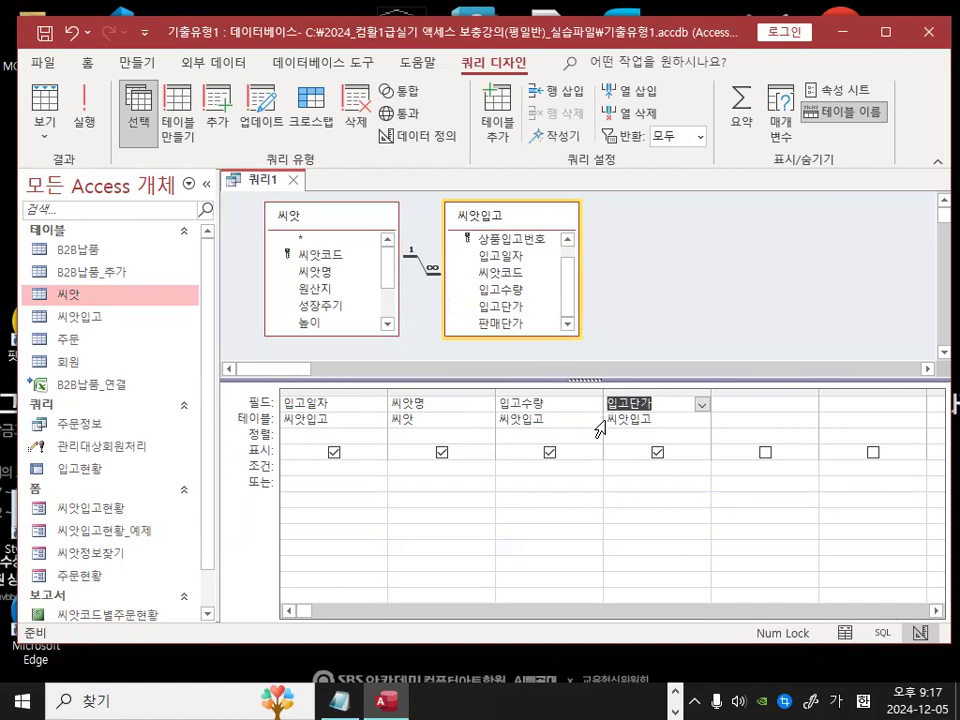
double_click(507, 323)
left_click(845, 397)
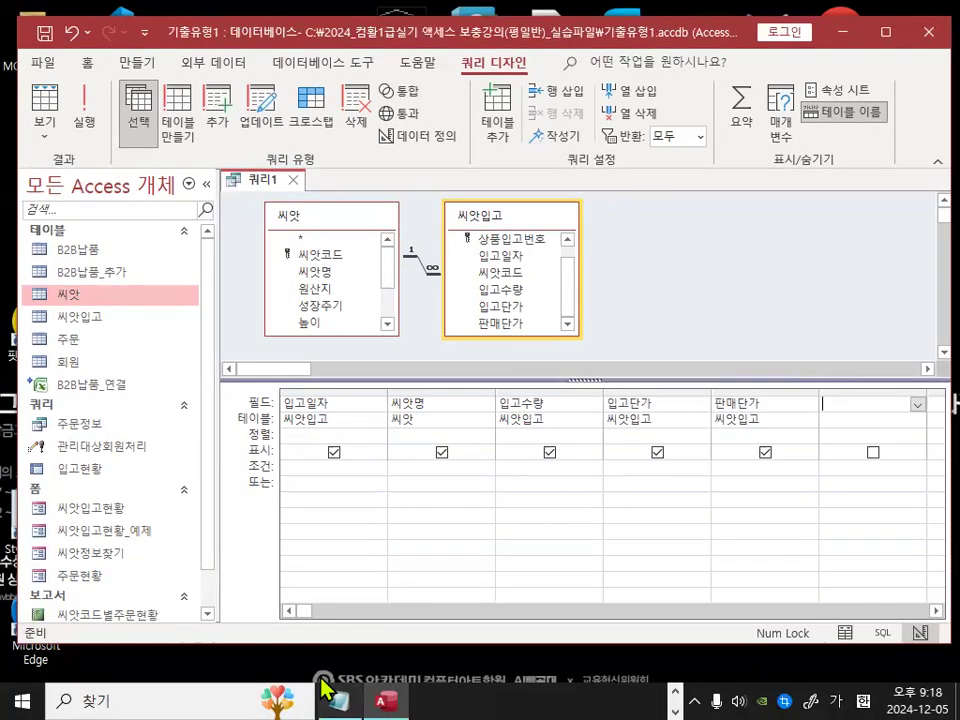
Step: Switch to Notepad and review the Switch function syntax notes for the 부가세 field
left_click(339, 700)
scroll(318, 503, "down", 3)
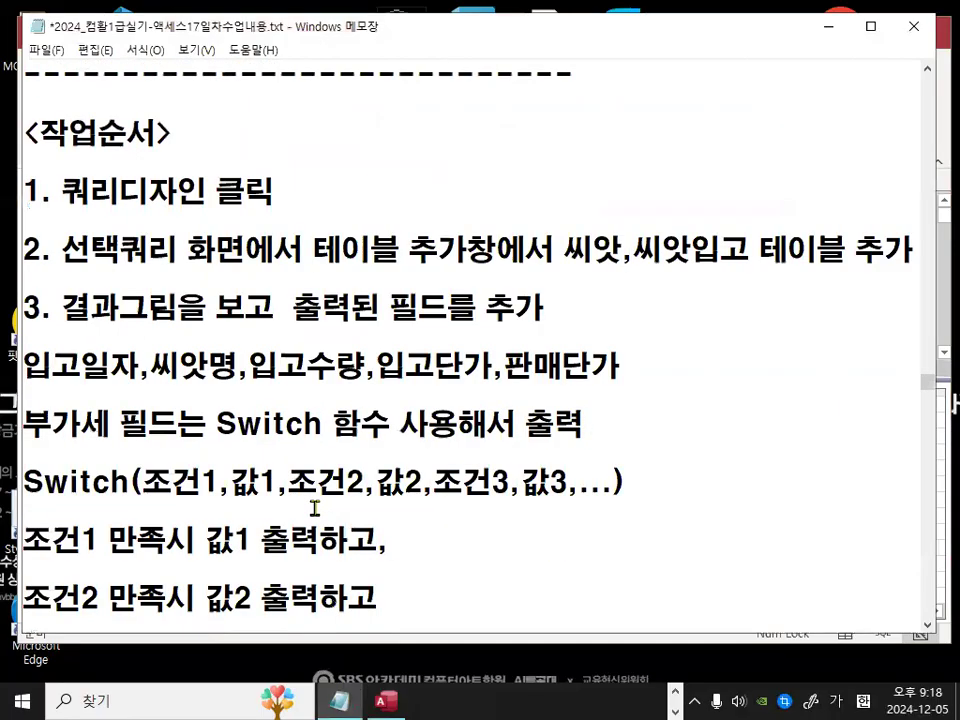
scroll(315, 508, "down", 1)
left_click_drag(214, 330, 360, 340)
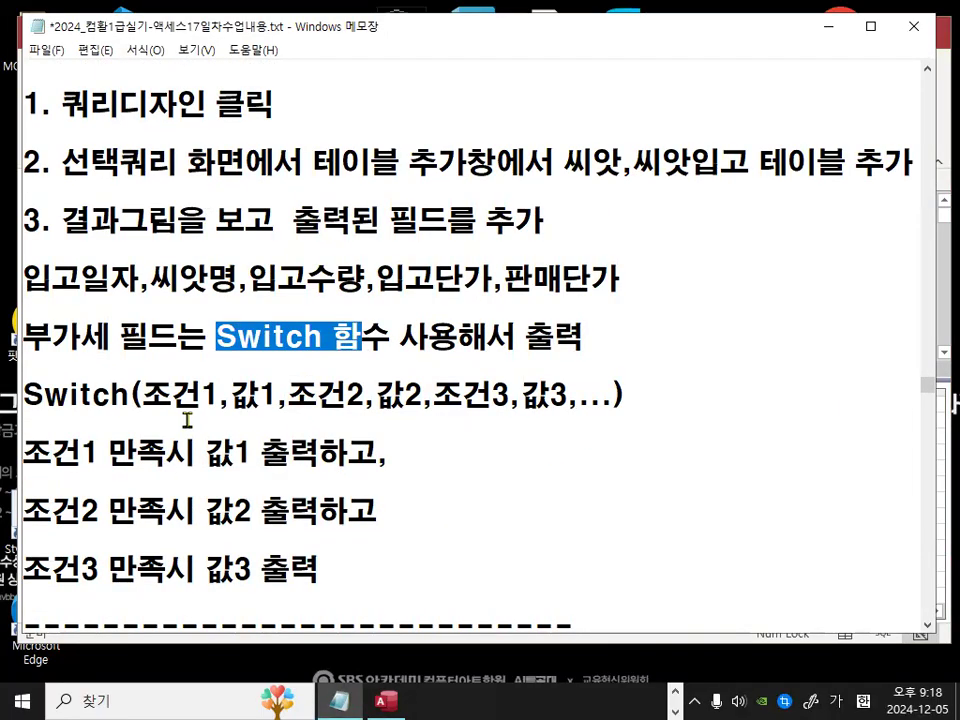
scroll(187, 420, "down", 1)
left_click_drag(142, 307, 274, 310)
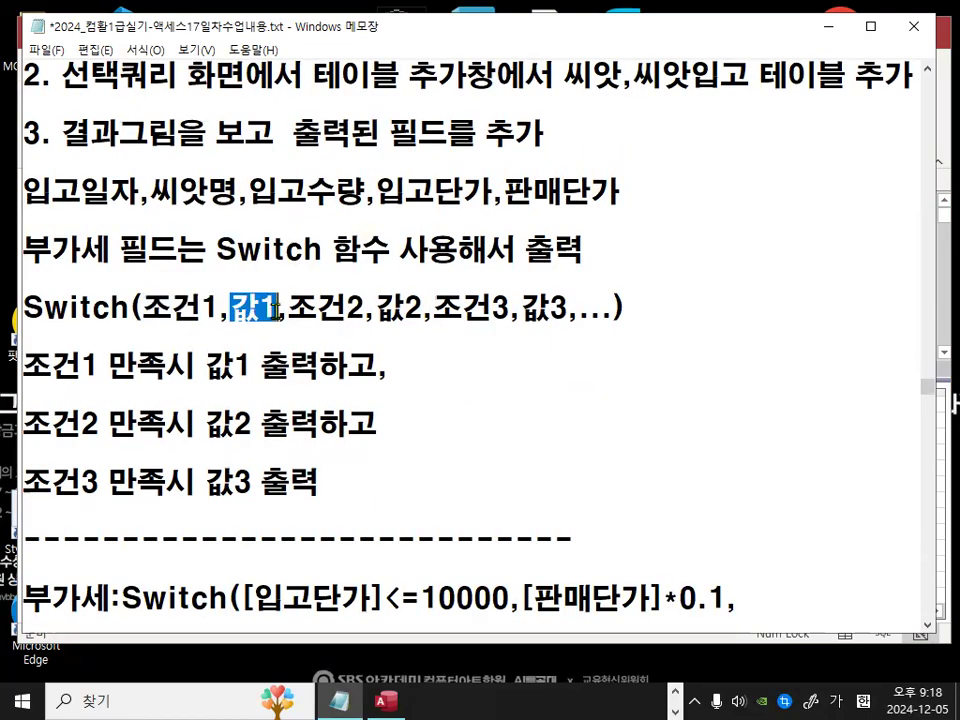
left_click_drag(24, 310, 126, 310)
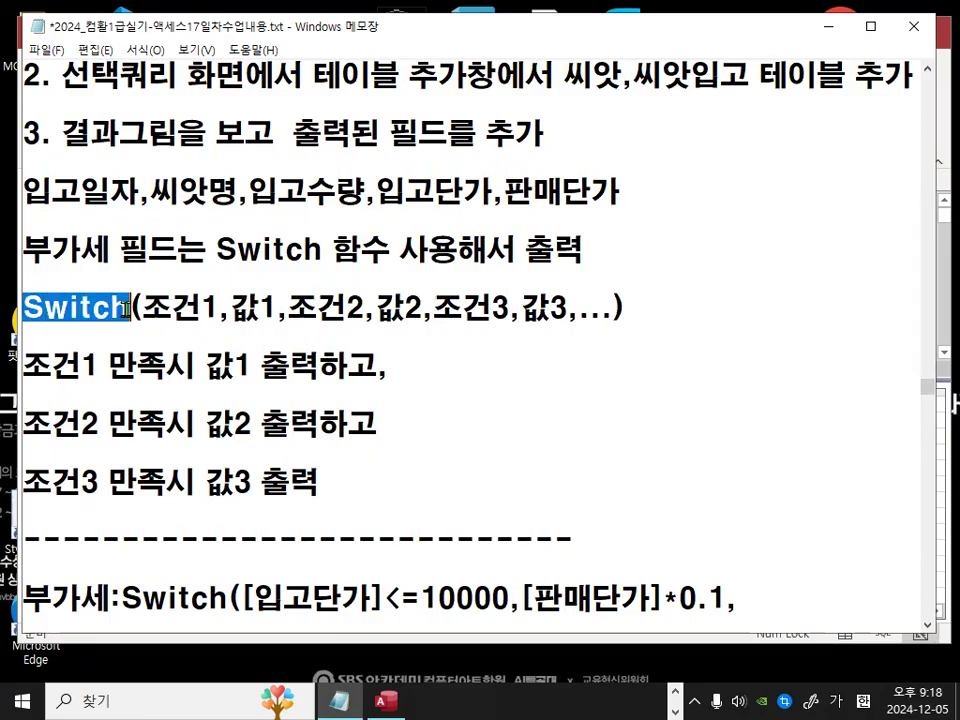
left_click_drag(290, 308, 562, 308)
left_click(562, 308)
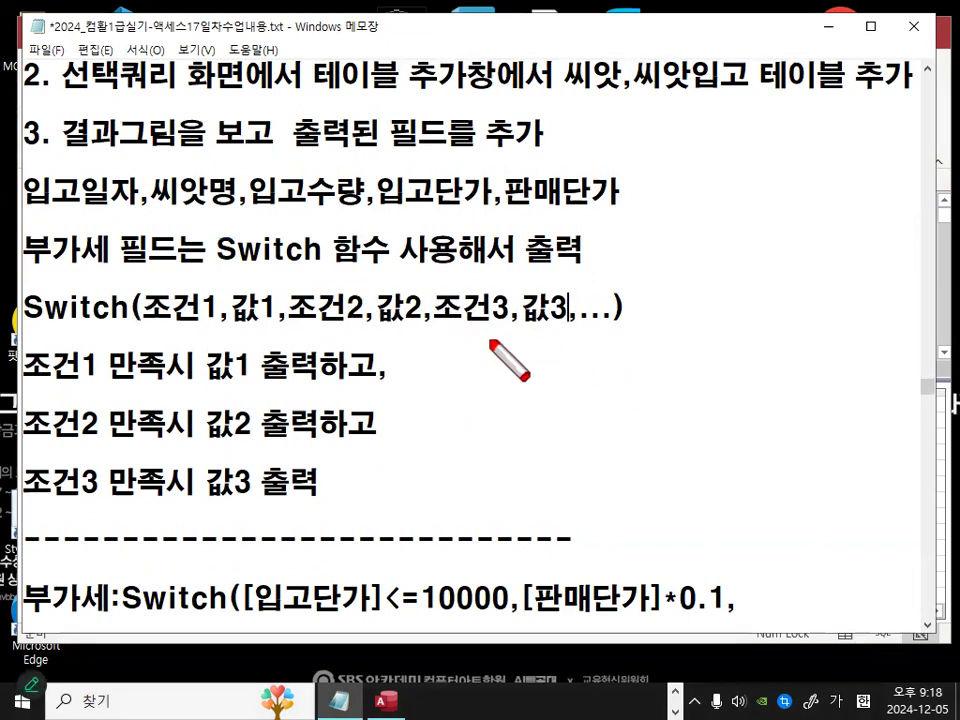
Step: Below the Switch notes in Notepad, add a 비교) heading and begin the comparison expression iif(조건1,T,
left_click_drag(150, 336, 627, 336)
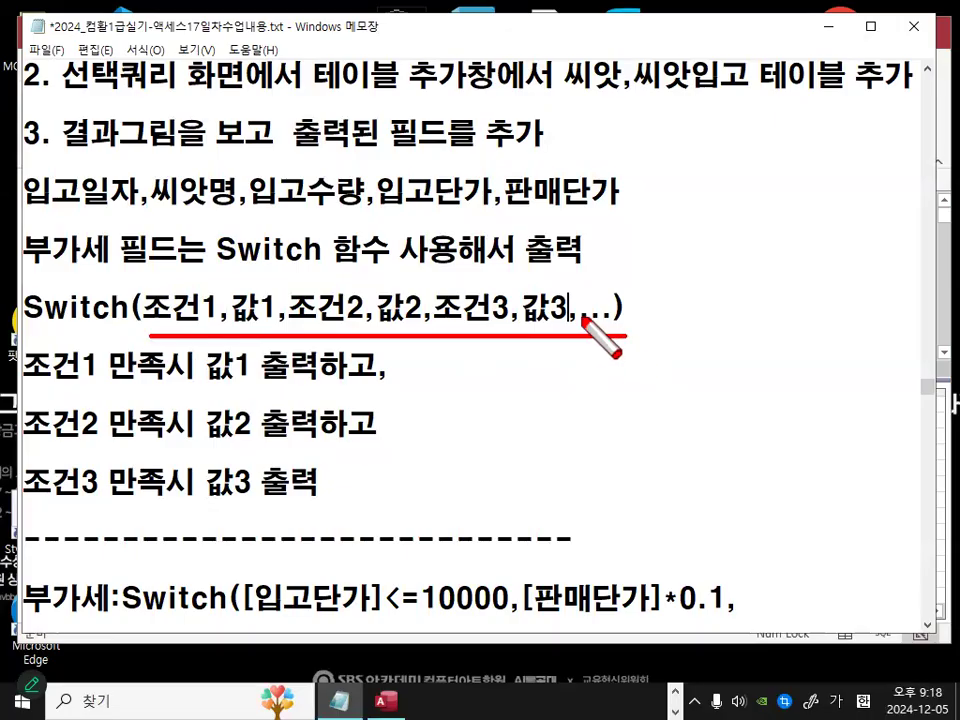
key("Escape")
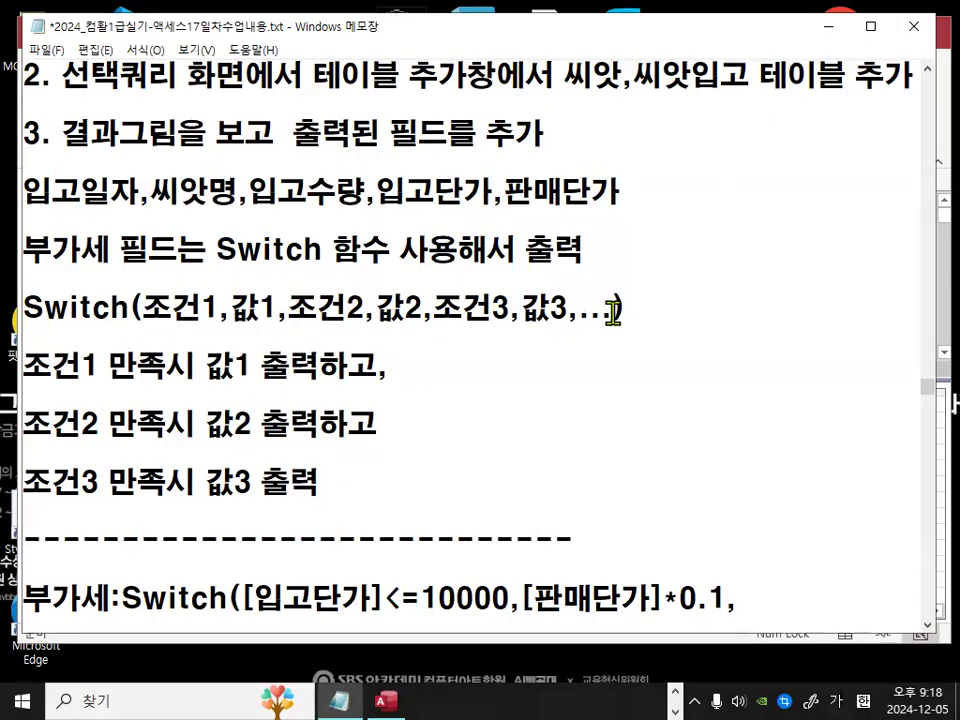
left_click(454, 476)
key("Return")
key("Return")
key("Return")
key("Return")
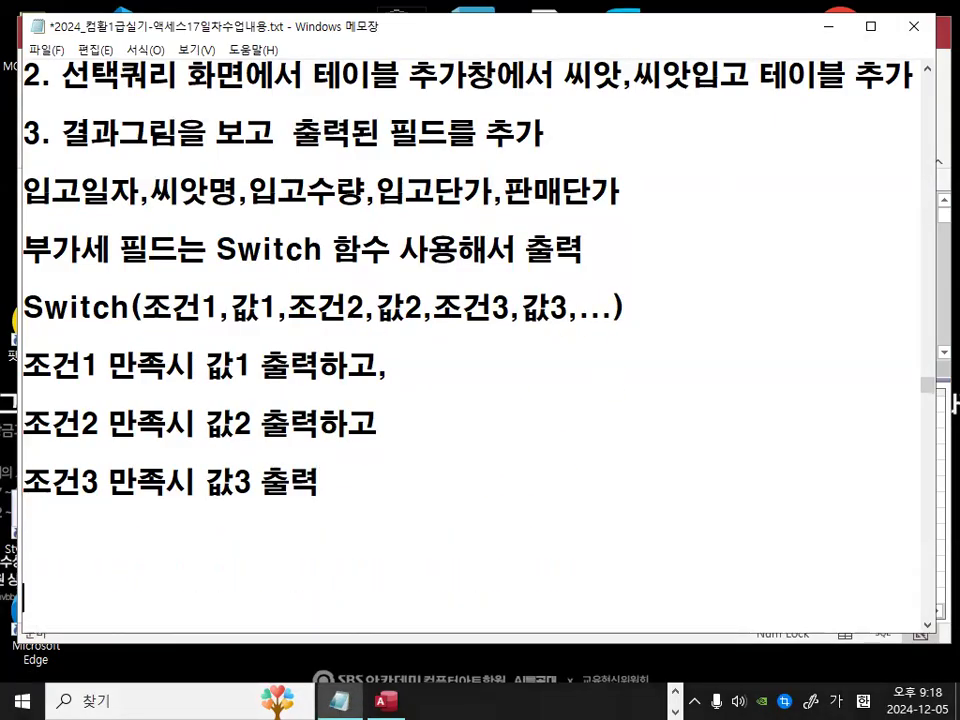
key("Return")
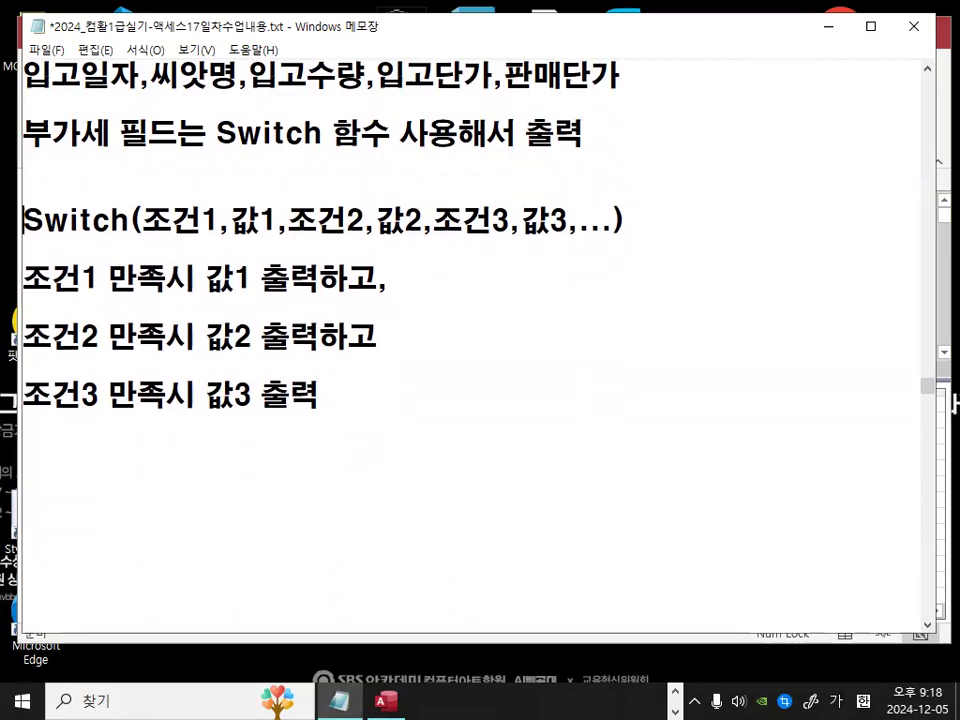
key("Return")
type("비교")
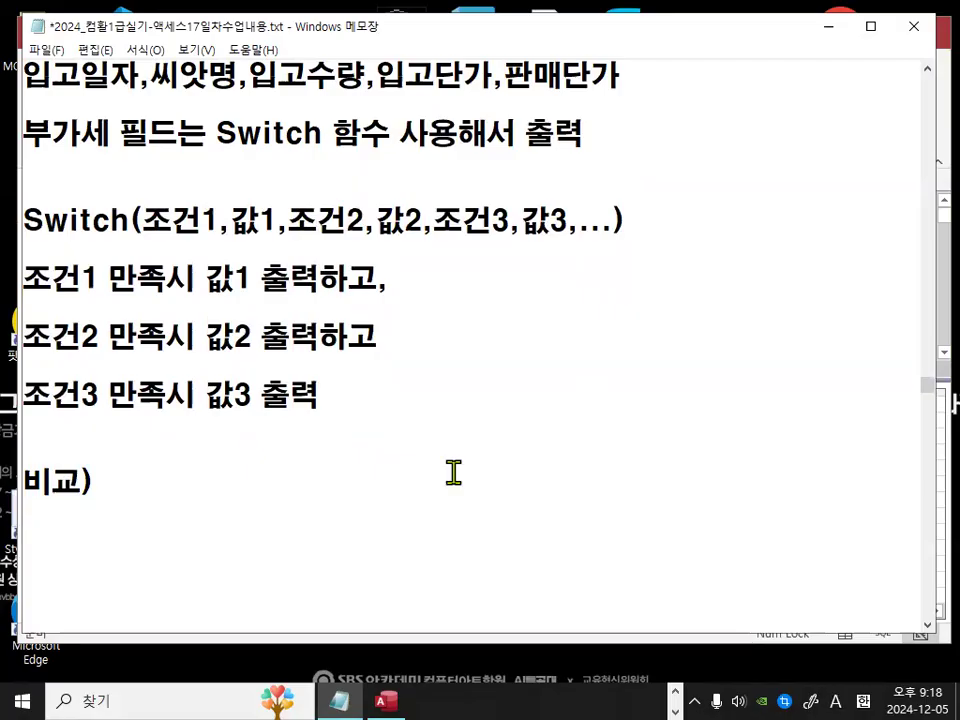
type("iif")
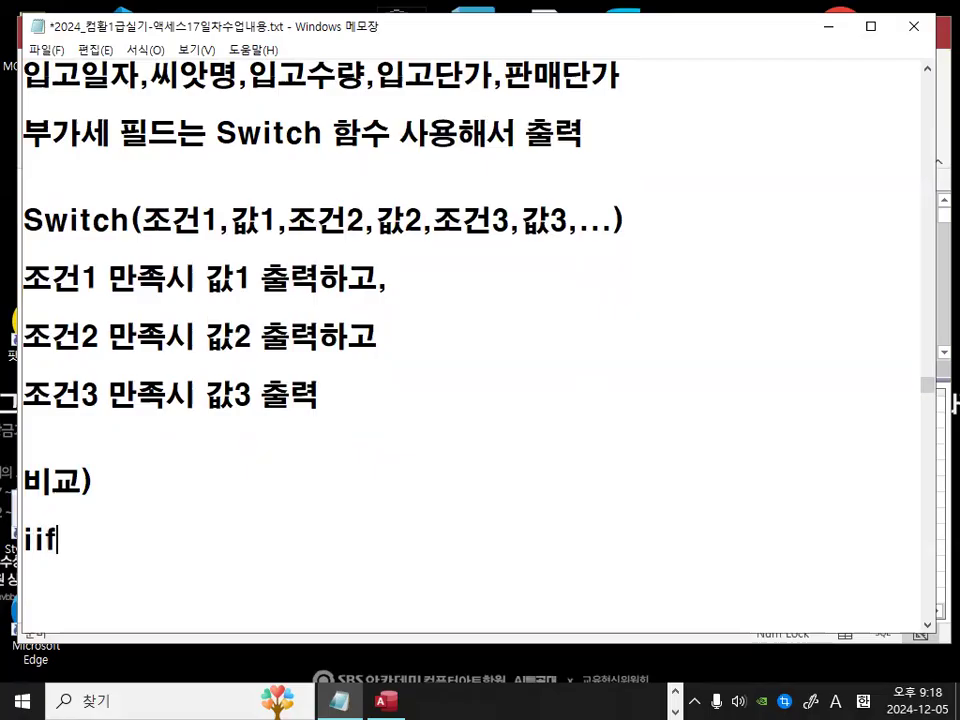
type("(조건1")
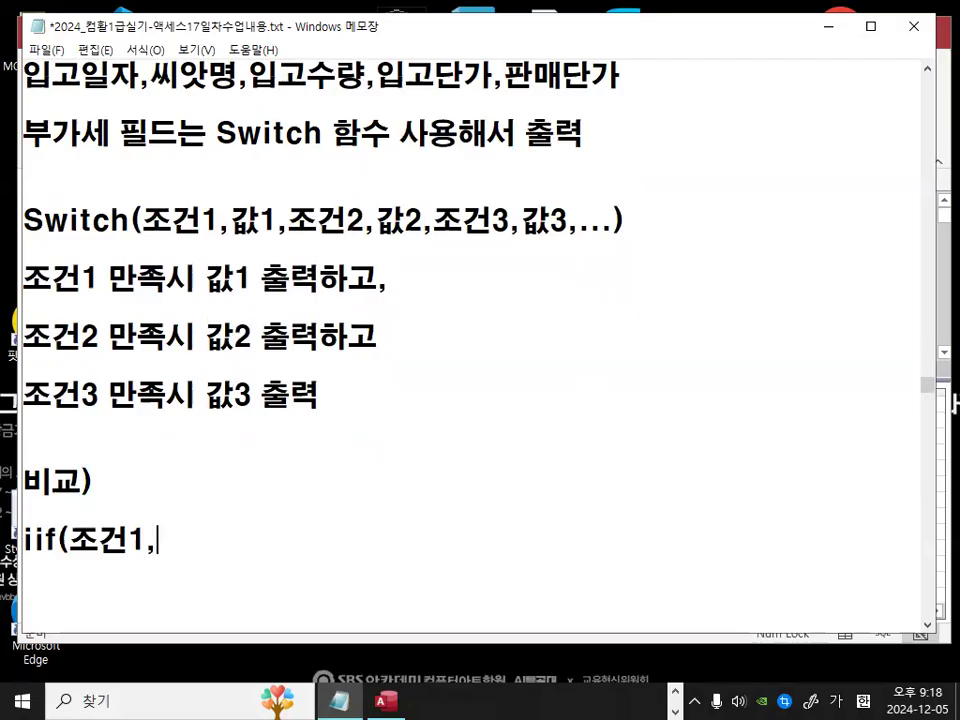
type(",ㅆ")
key("BackSpace")
type("T,")
Step: Complete the nested comparison as iif(조건1,T,iif(조건2,T,F)) by pasting a second iif( and adding its arguments
scroll(461, 450, "down", 1)
left_click_drag(69, 454, 22, 452)
key("ctrl+c")
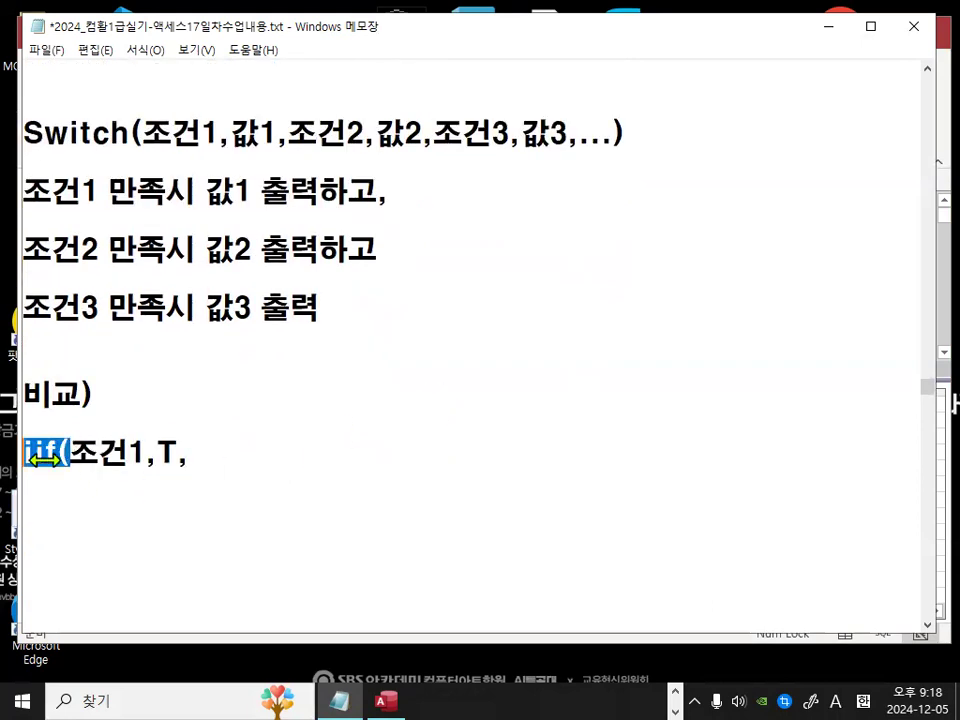
left_click(242, 450)
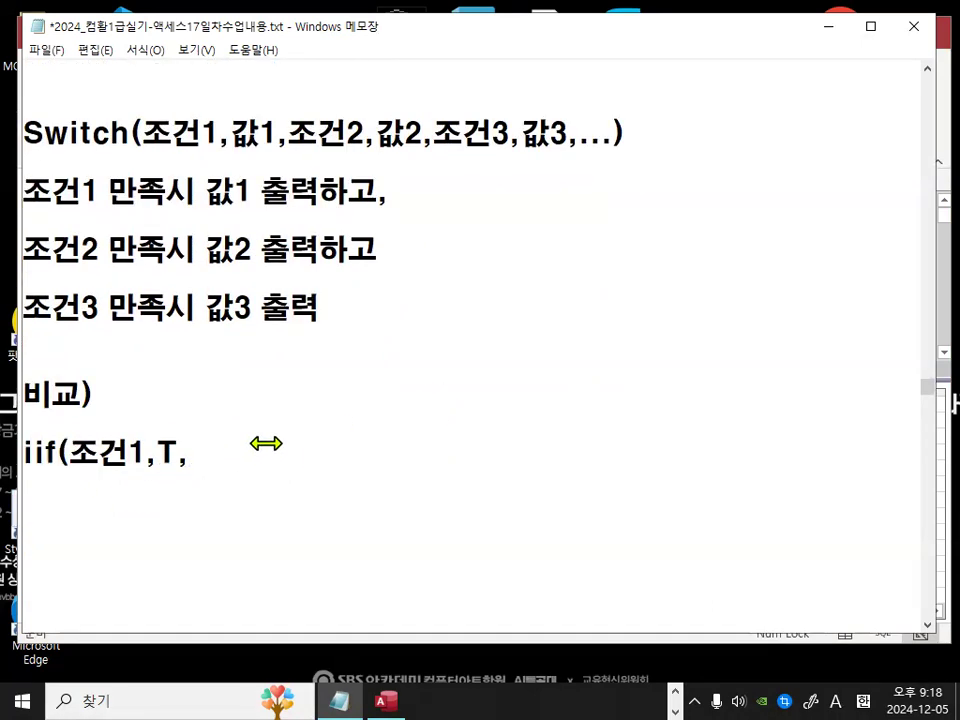
key("ctrl+v")
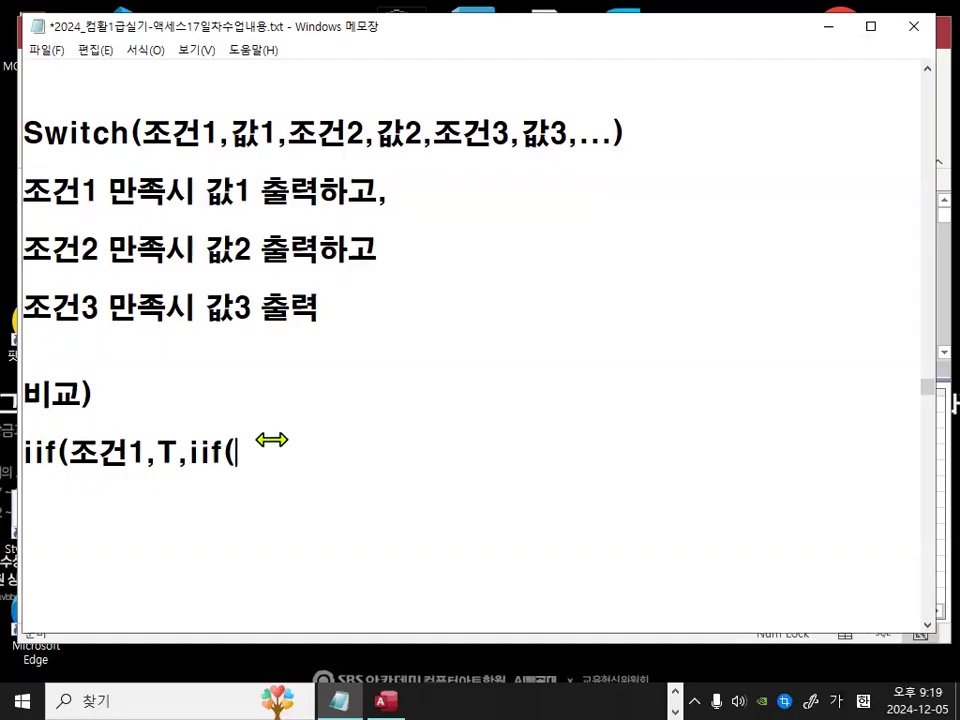
type("조건2,T")
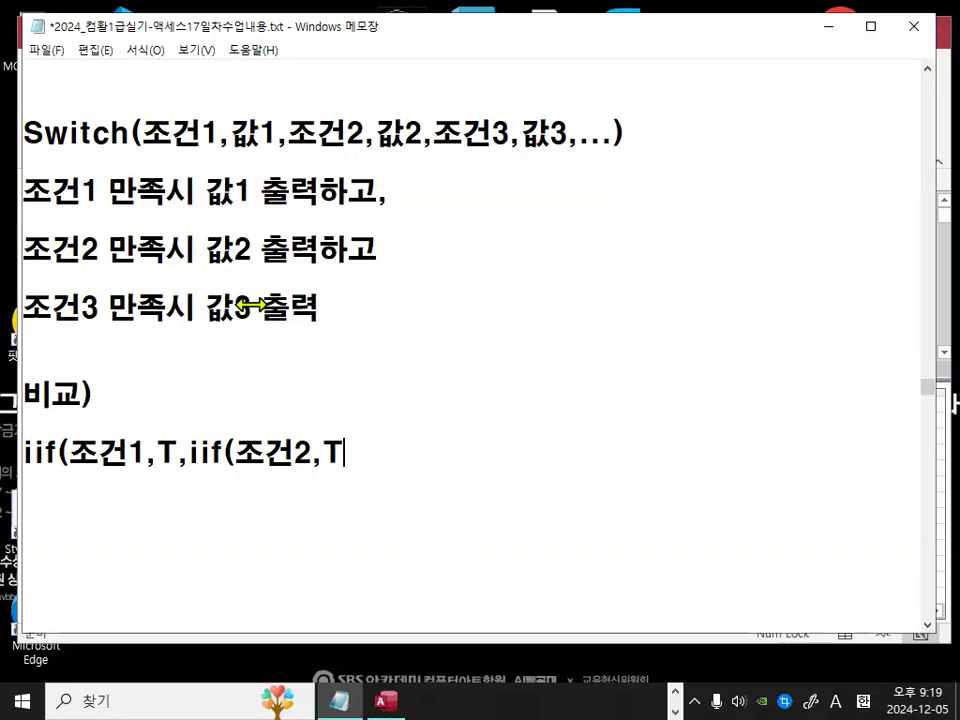
left_click_drag(204, 306, 256, 306)
left_click(380, 459)
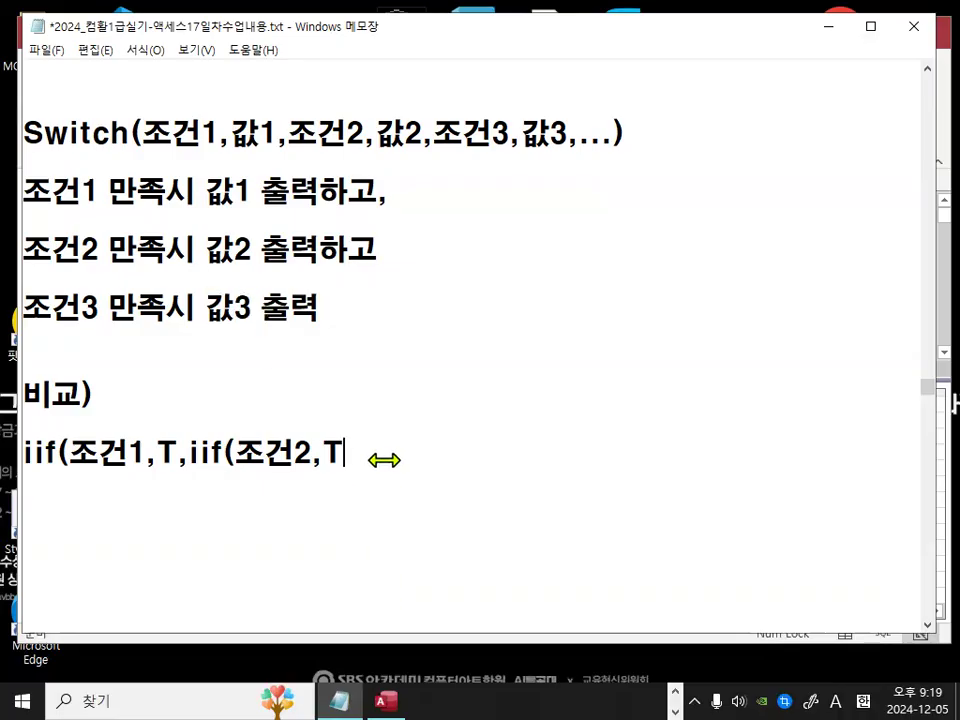
type(",")
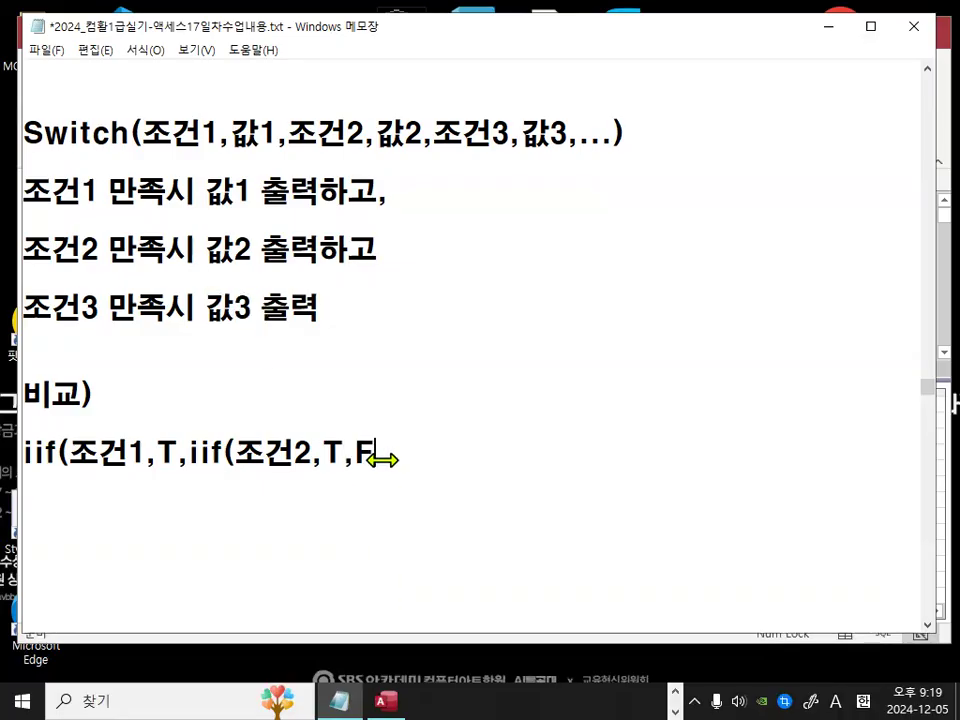
type("F)")
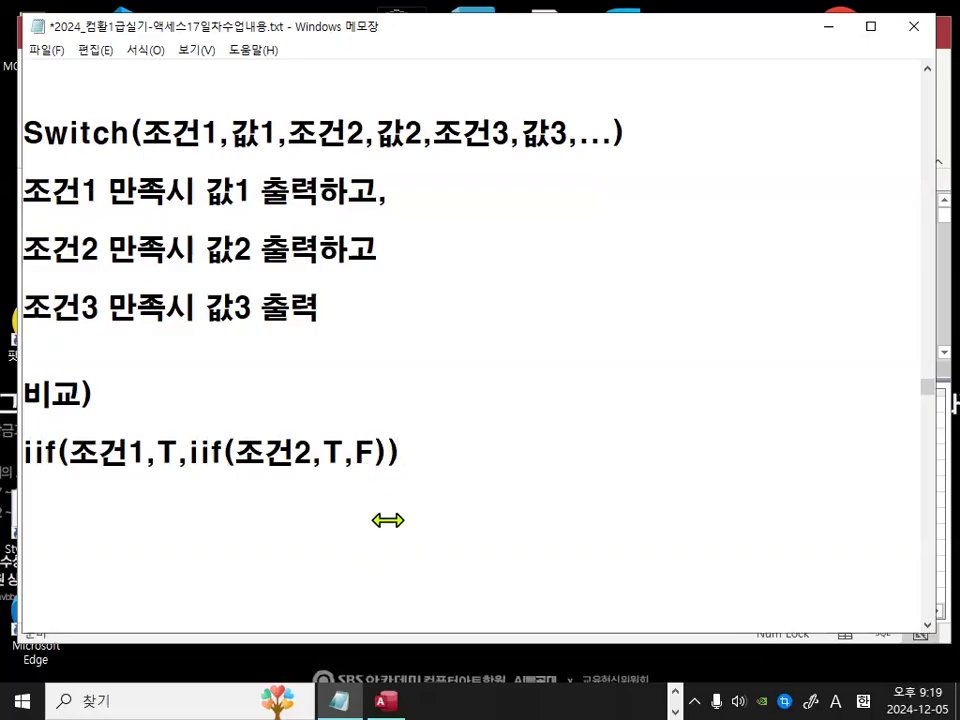
Step: Compare the Switch syntax with the nested IIf expression, marking the matching conditions and values
key("ctrl+2")
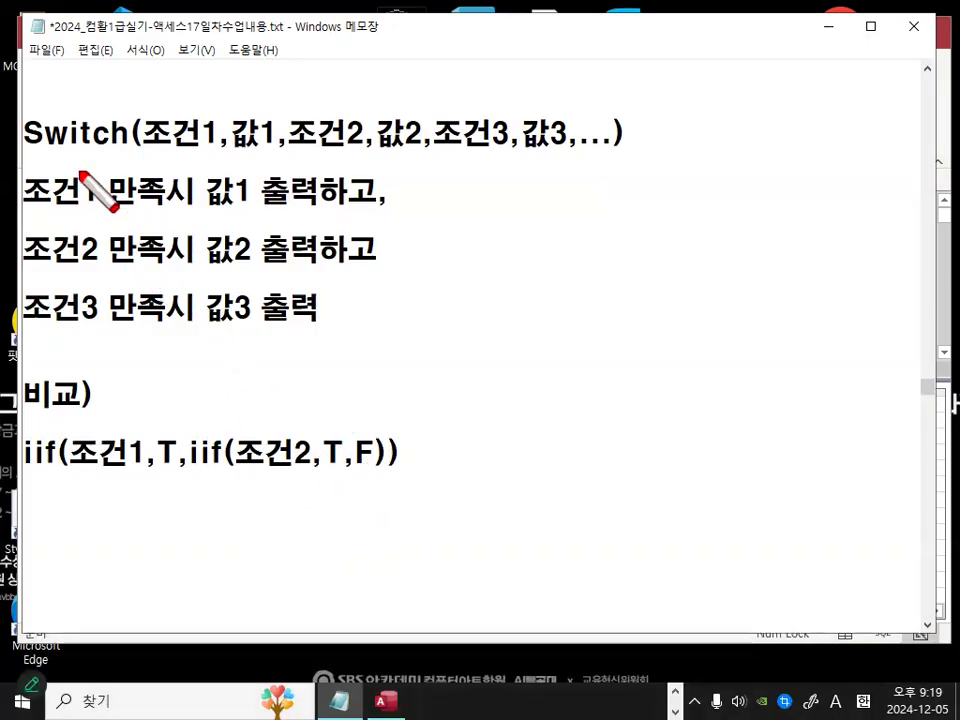
left_click_drag(30, 149, 112, 146)
left_click_drag(441, 153, 505, 151)
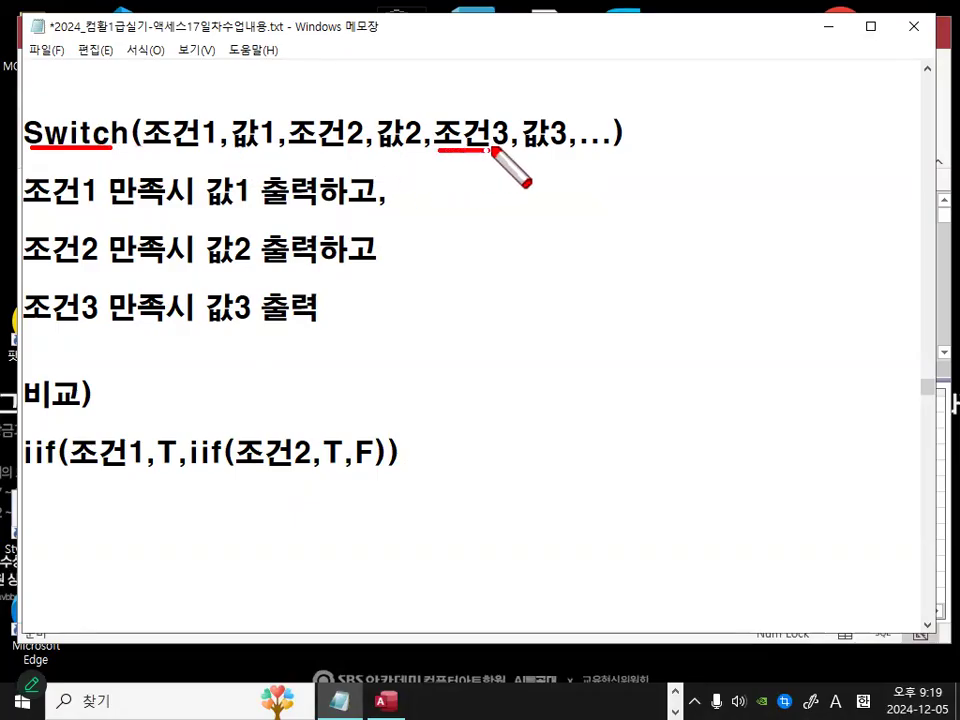
mouse_move(574, 146)
left_mouse_down()
mouse_move(553, 154)
mouse_move(548, 107)
mouse_move(574, 139)
left_mouse_up()
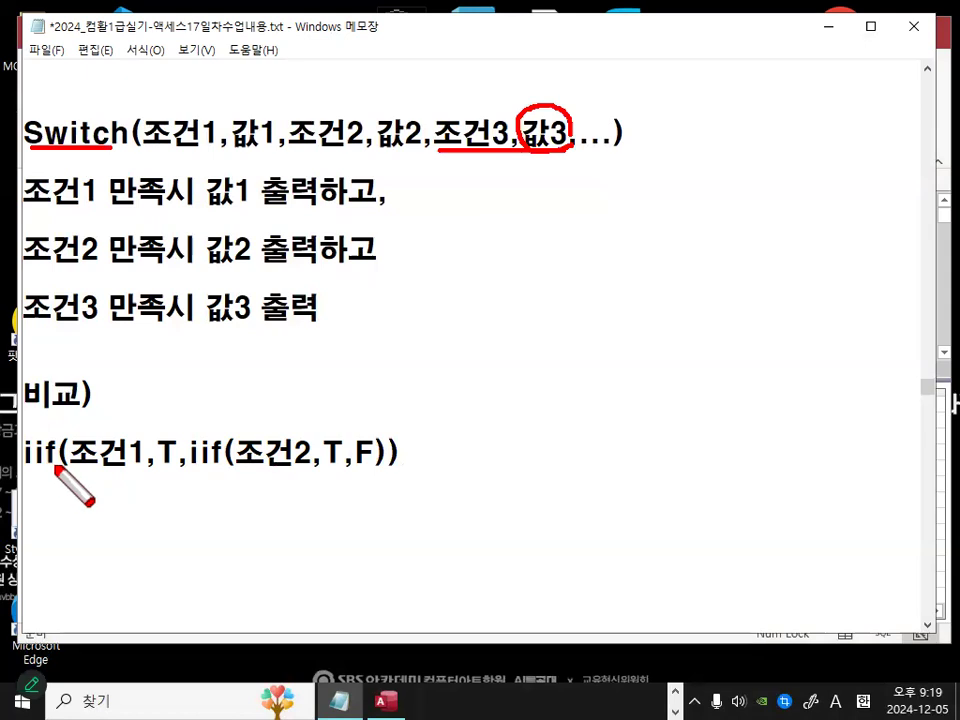
left_click_drag(205, 320, 265, 321)
mouse_move(378, 467)
left_mouse_down()
mouse_move(358, 472)
mouse_move(386, 468)
left_mouse_up()
mouse_move(97, 180)
left_mouse_down()
mouse_move(103, 212)
mouse_move(92, 228)
left_mouse_up()
mouse_move(262, 284)
left_mouse_down()
mouse_move(272, 336)
mouse_move(370, 392)
mouse_move(368, 400)
mouse_move(407, 392)
left_mouse_up()
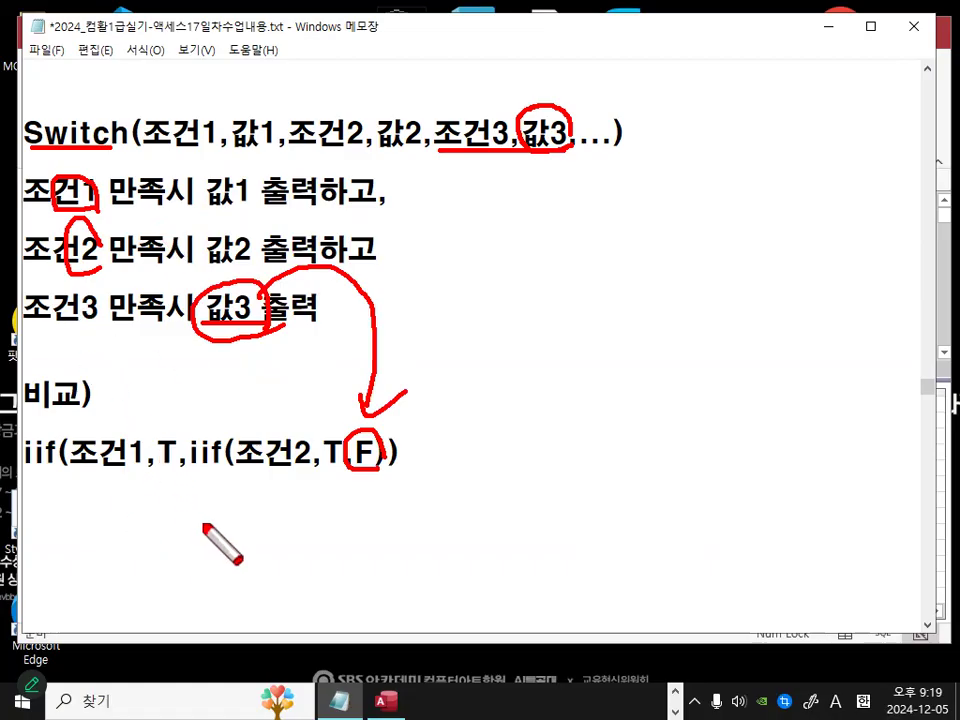
left_click_drag(188, 467, 222, 466)
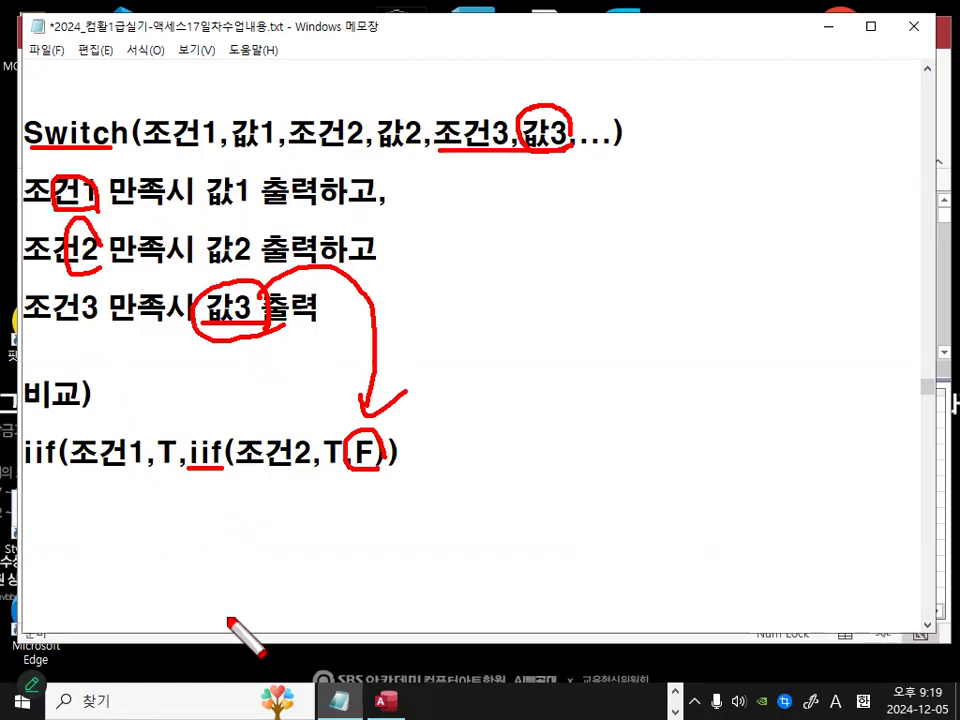
left_click_drag(9, 141, 120, 144)
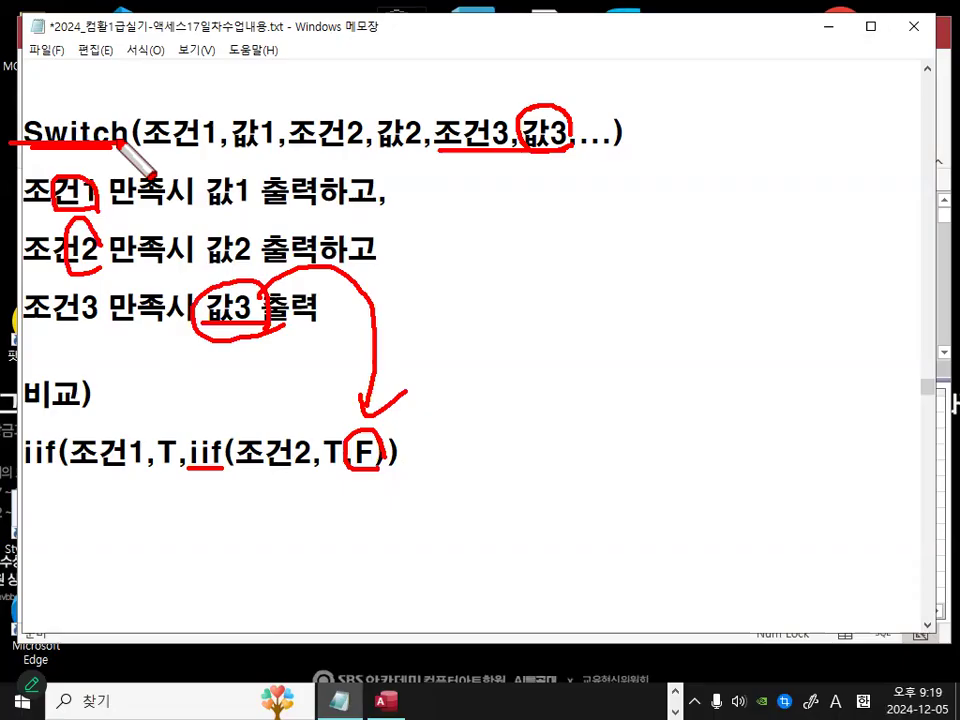
key("Escape")
Step: Add a dashed separator line under the IIf example and switch back to the Access query design
left_click(86, 503)
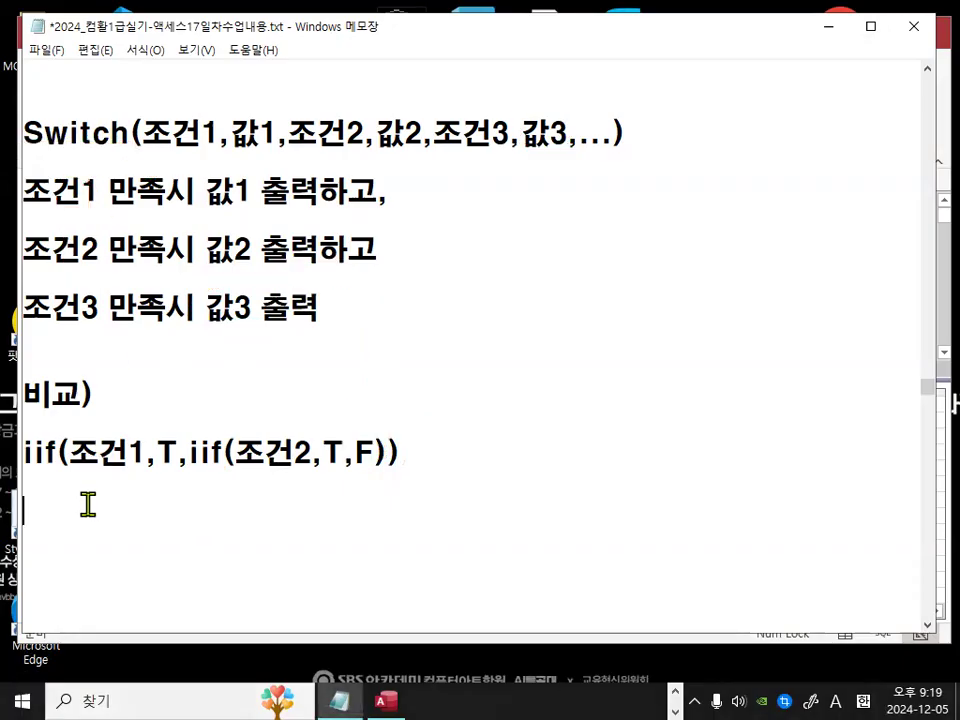
type("-------------------------------")
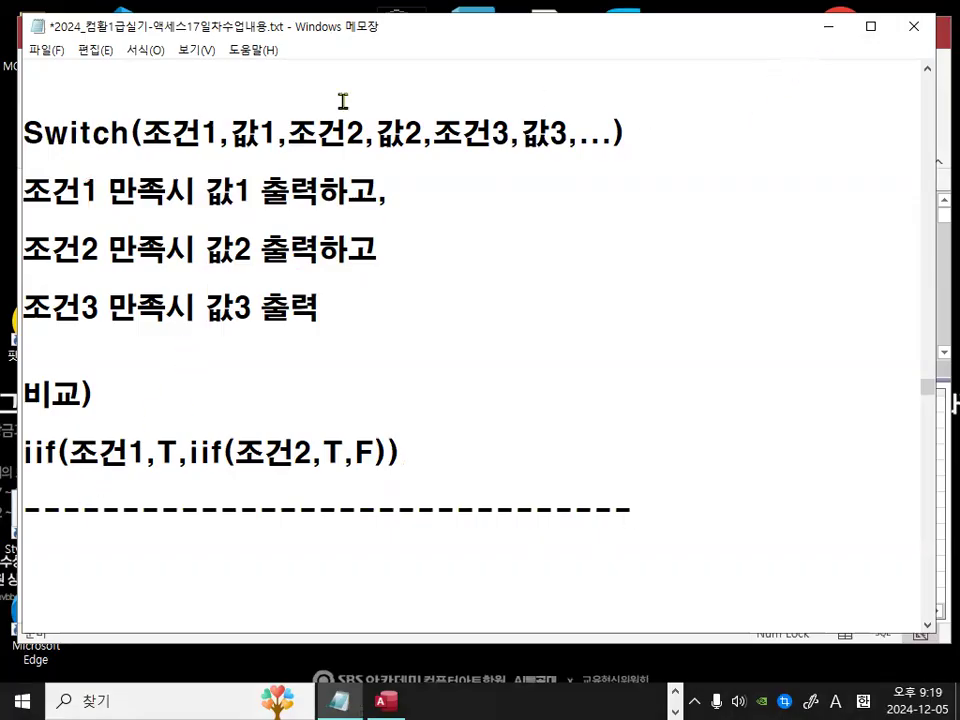
left_click_drag(145, 130, 604, 148)
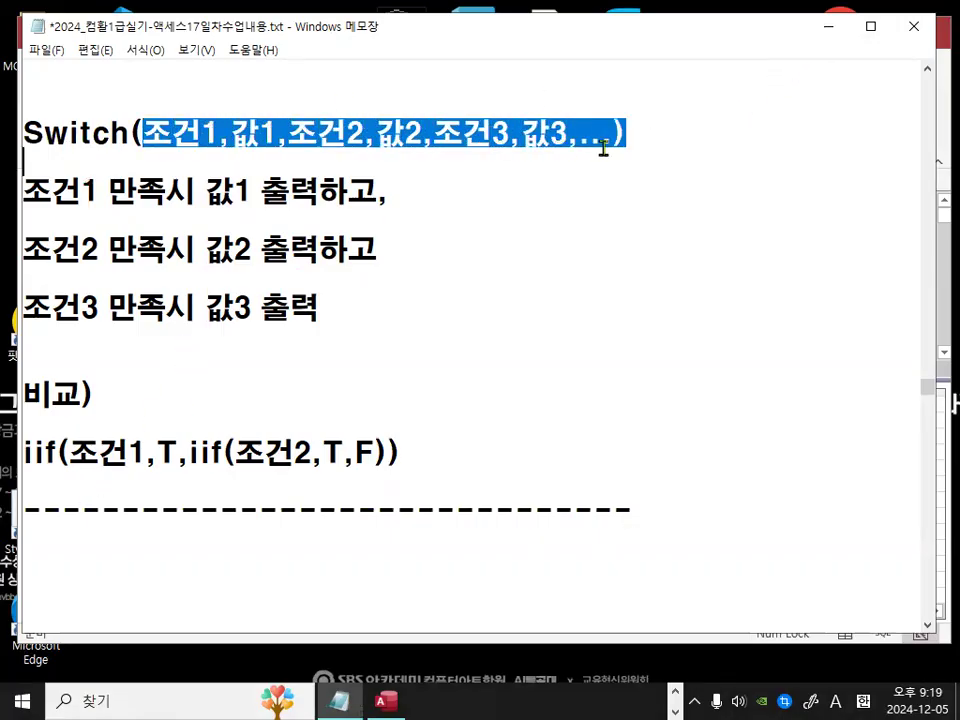
left_click(828, 27)
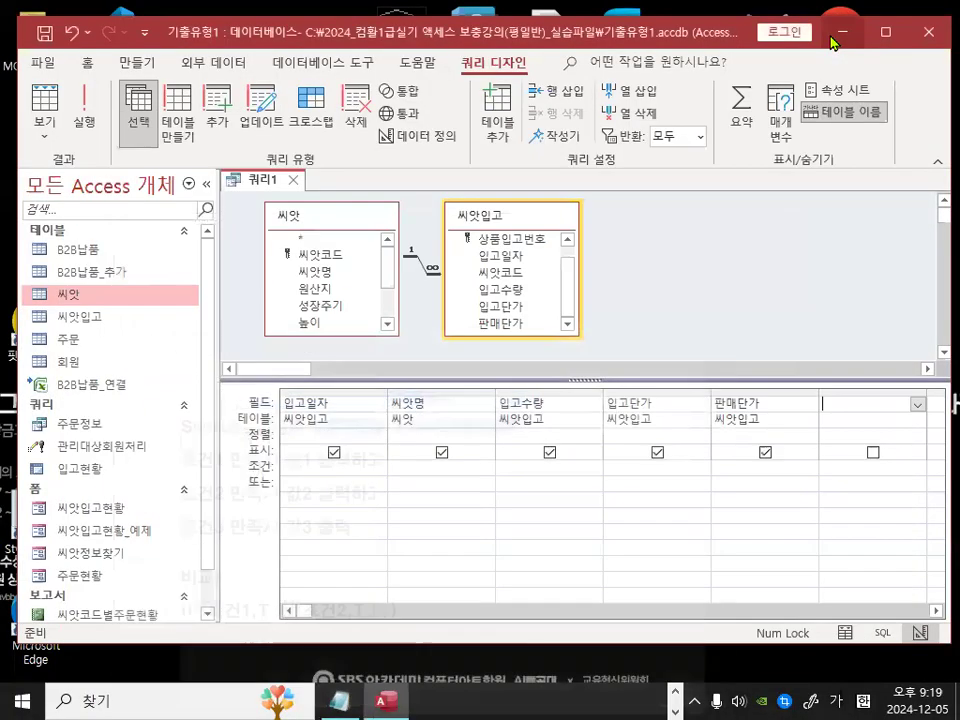
right_click(843, 408)
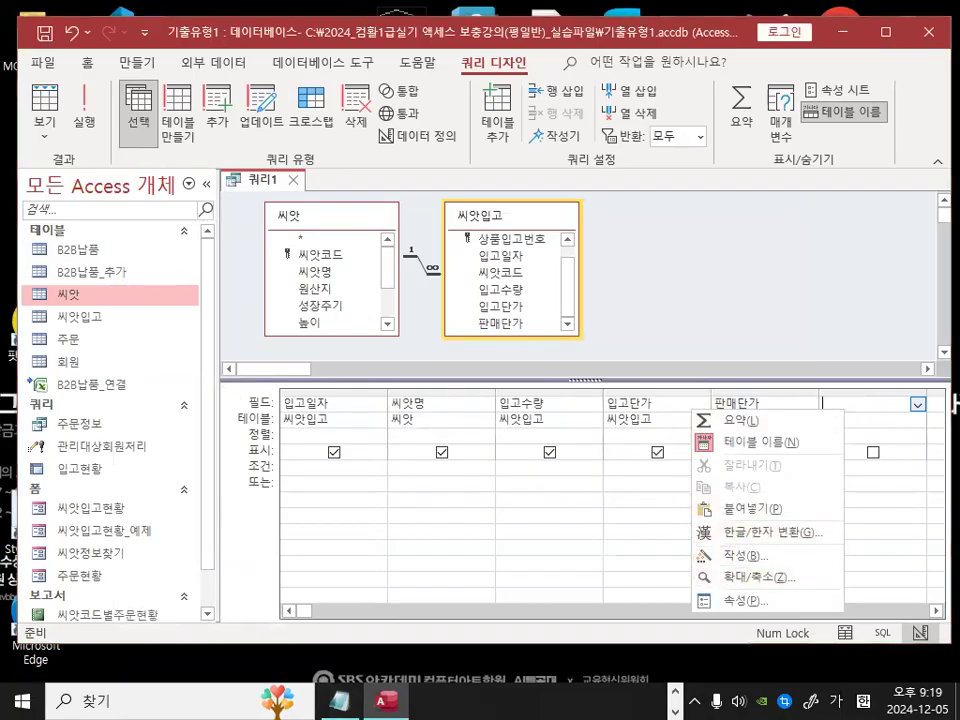
key("ctrl+1")
left_click(765, 559)
left_click_drag(765, 559, 765, 521)
key("Escape")
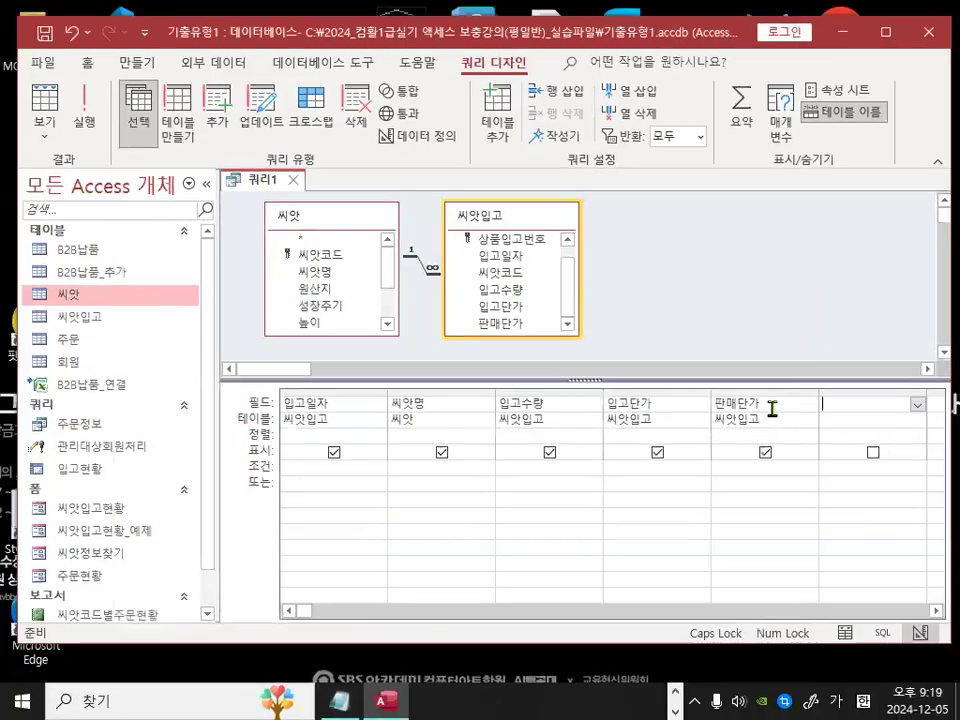
Step: Open the Zoom box for the empty field column and begin the expression 부가세:SWITCH(
right_click(832, 402)
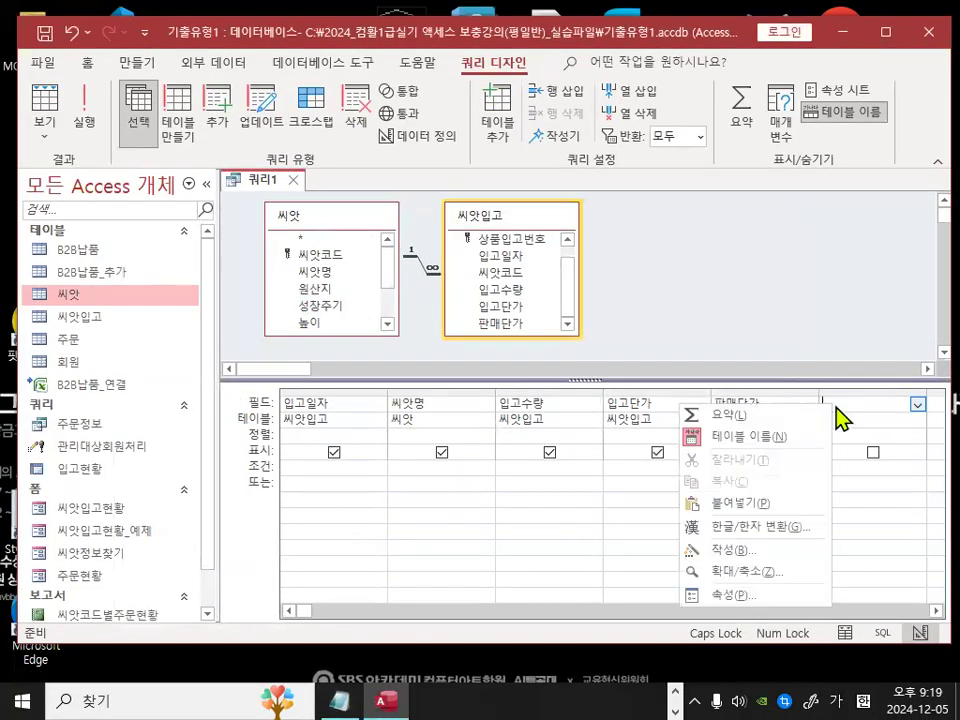
left_click(769, 572)
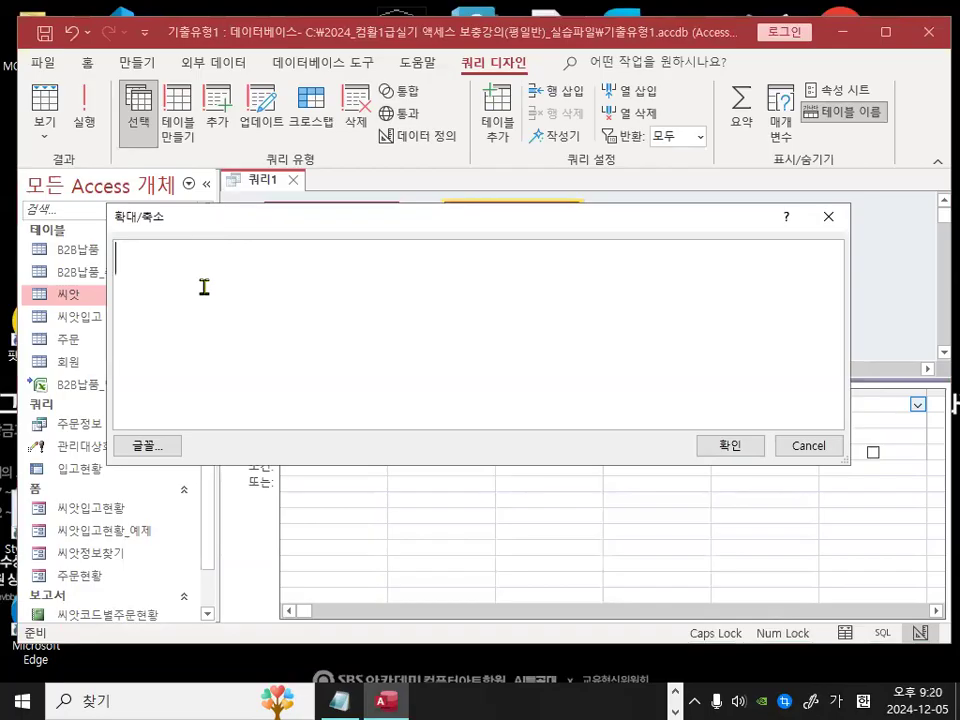
type("QN")
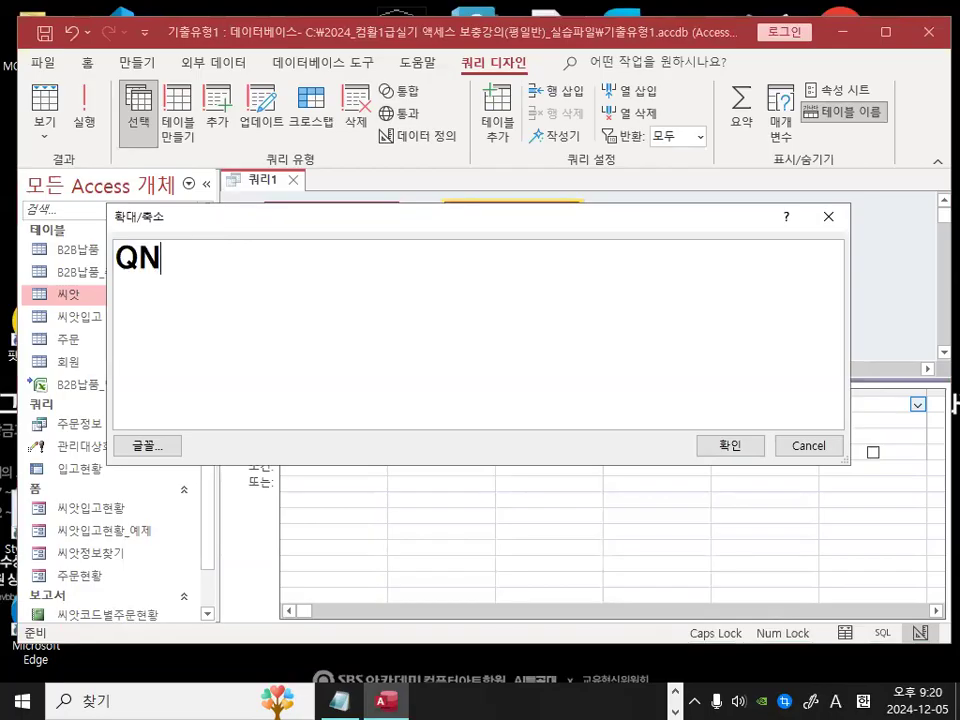
key("BackSpace")
key("BackSpace")
type("가세")
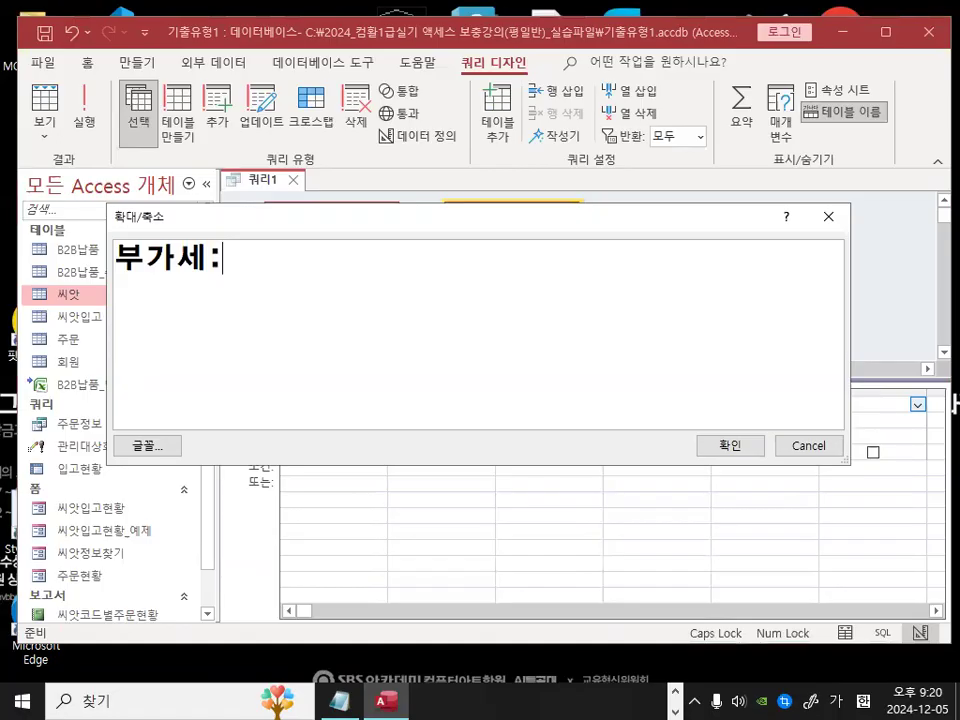
type(":ㄴ")
key("BackSpace")
key("Hangul")
type("SWI")
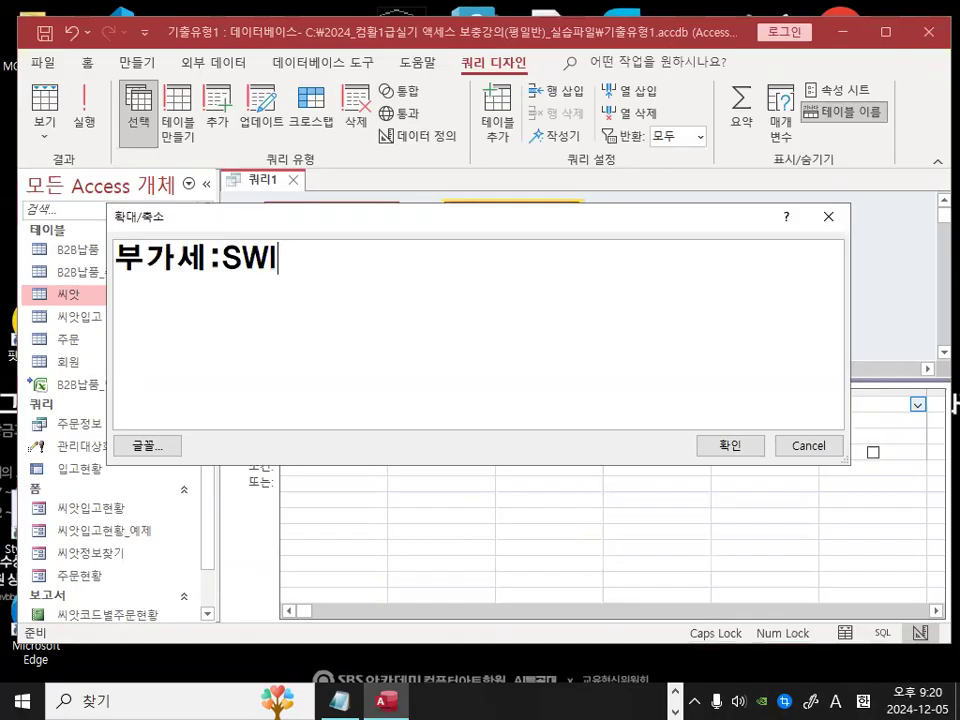
type("TCH(")
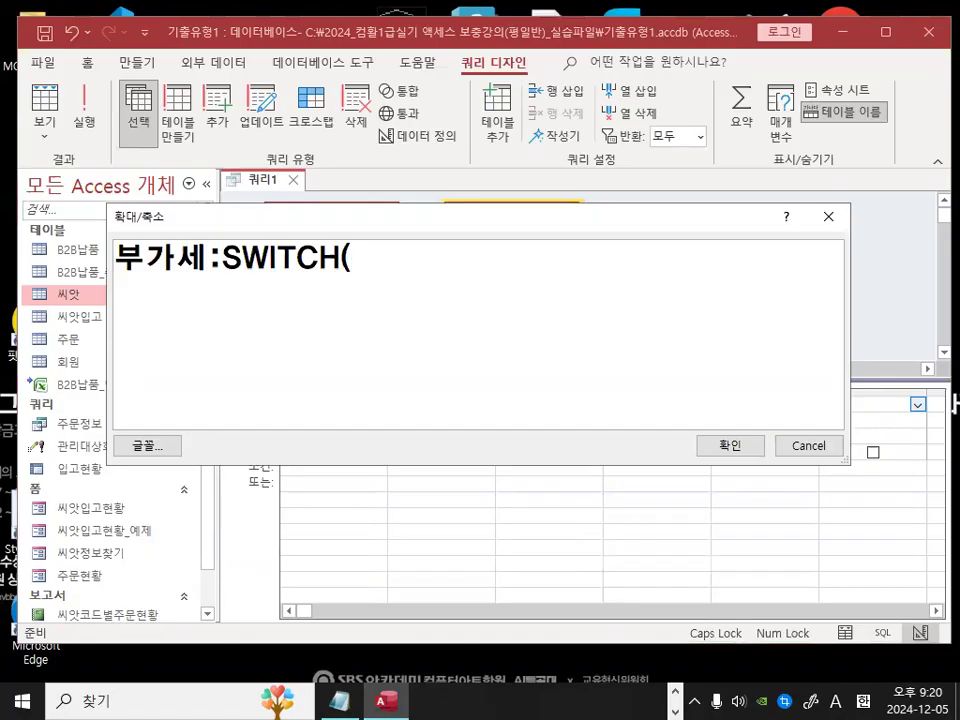
type("[DLQ")
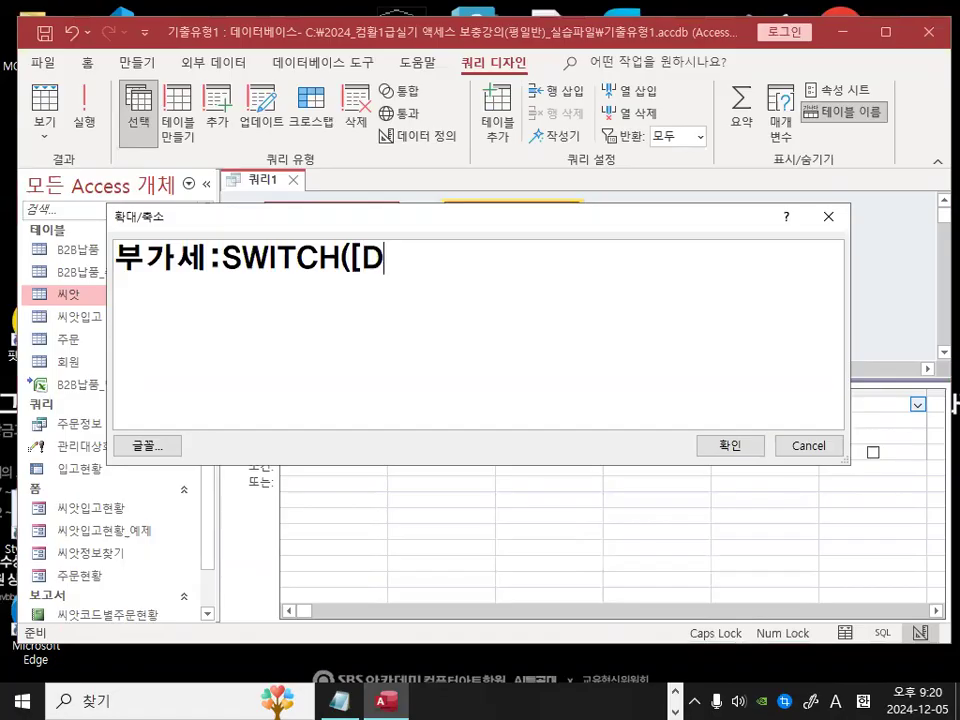
Step: Enter the first Switch condition [입고단가]<=10000 inside the expression
key("BackSpace")
key("BackSpace")
key("BackSpace")
key("Hangul")
type("입고")
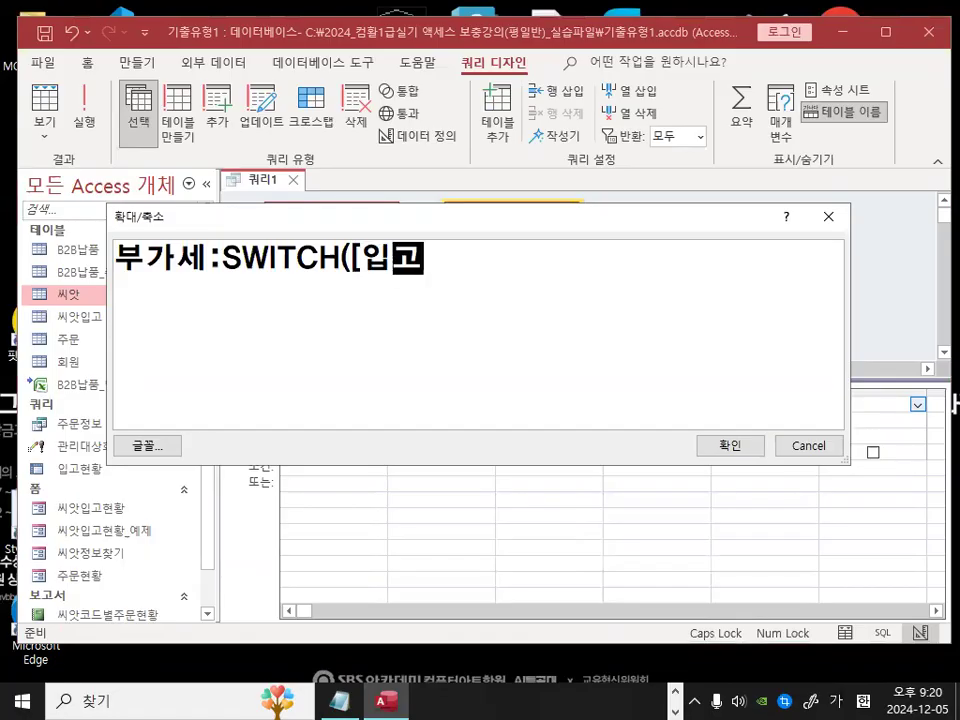
type("단가]")
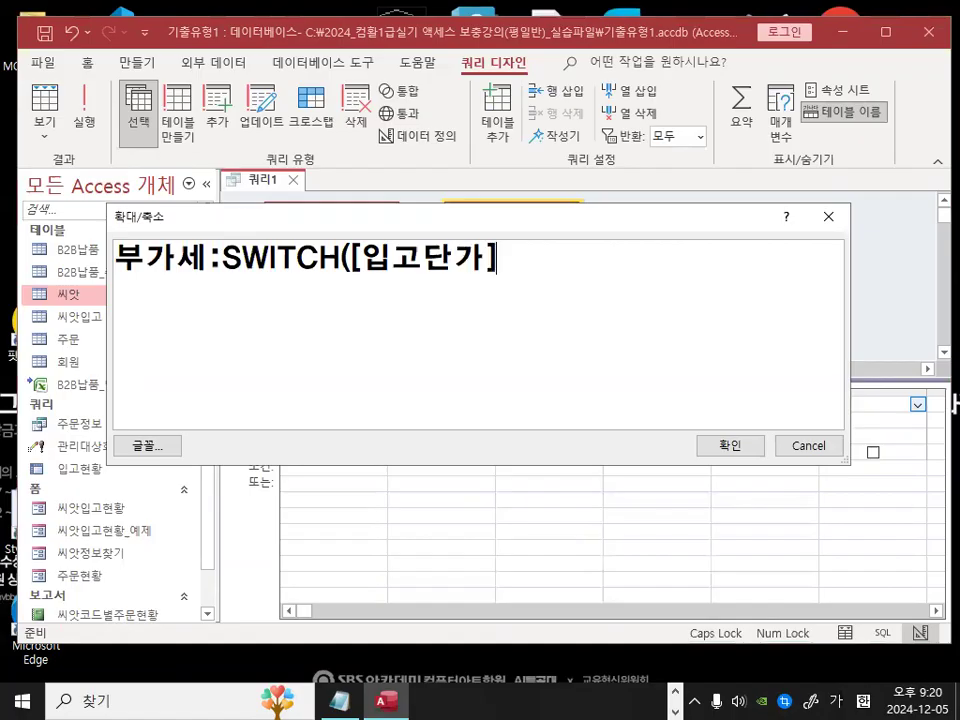
type("<=10000")
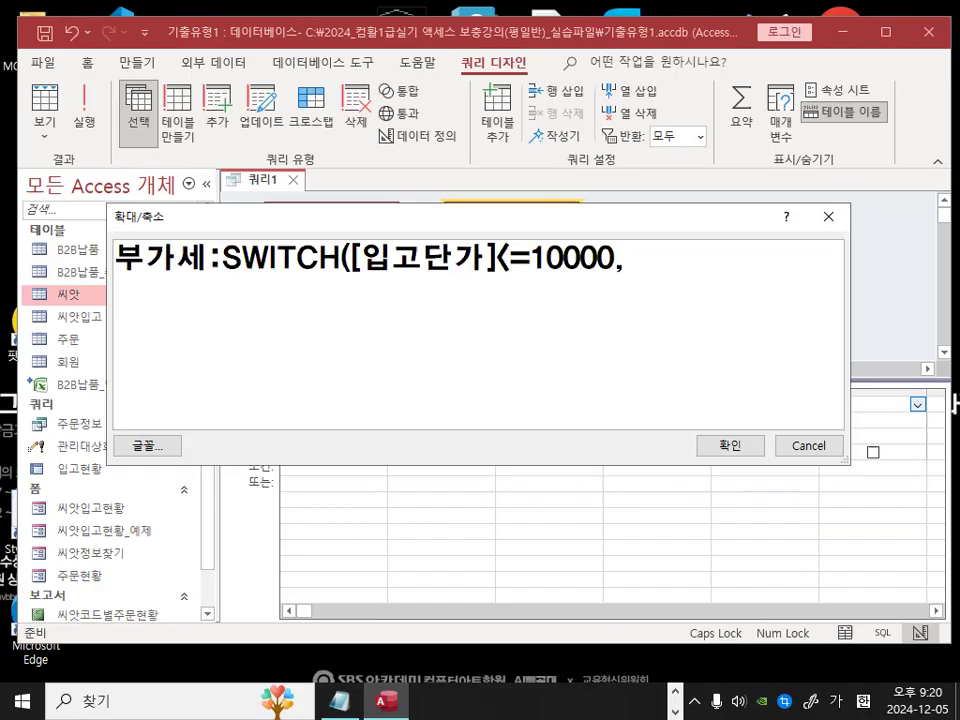
Step: Add the field [판매단가] after a comma as the first condition's result
type(",[E")
key("BackSpace")
type("VK")
key("BackSpace")
key("BackSpace")
key("Hangul")
type("판매단가")
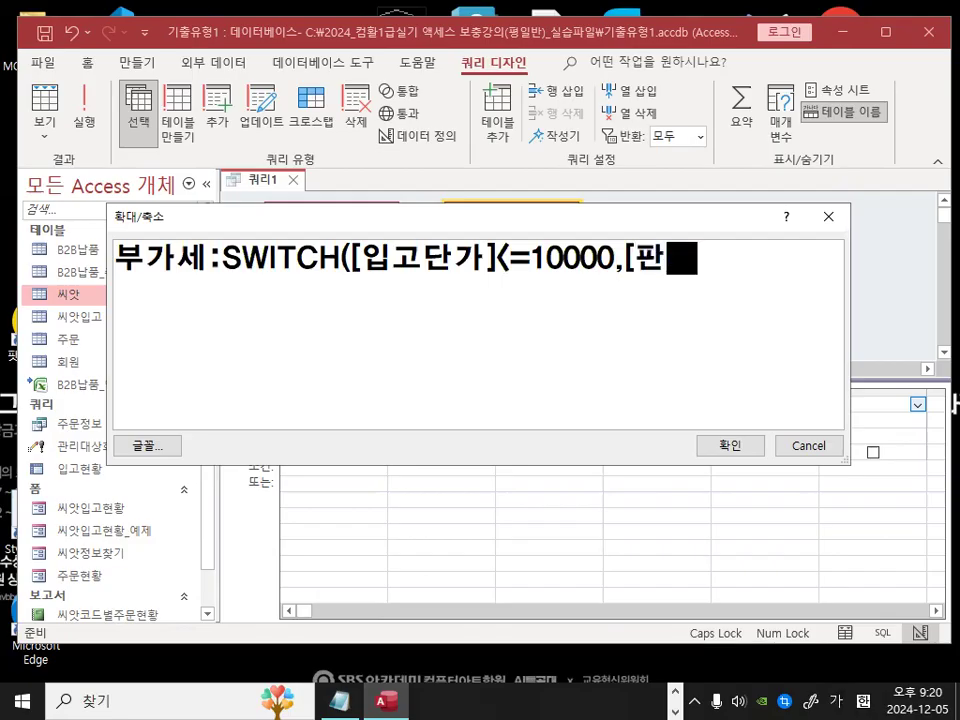
type("]")
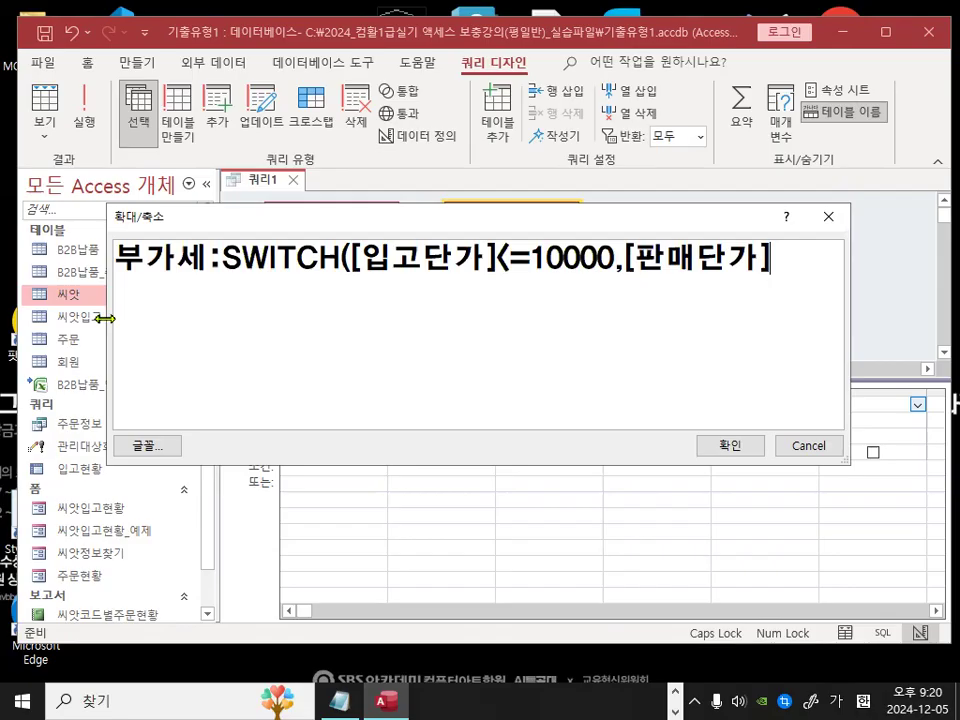
Step: Widen the Zoom box and complete the first result as [판매단가]*0.1
left_click_drag(104, 318, 62, 318)
left_click_drag(857, 298, 908, 298)
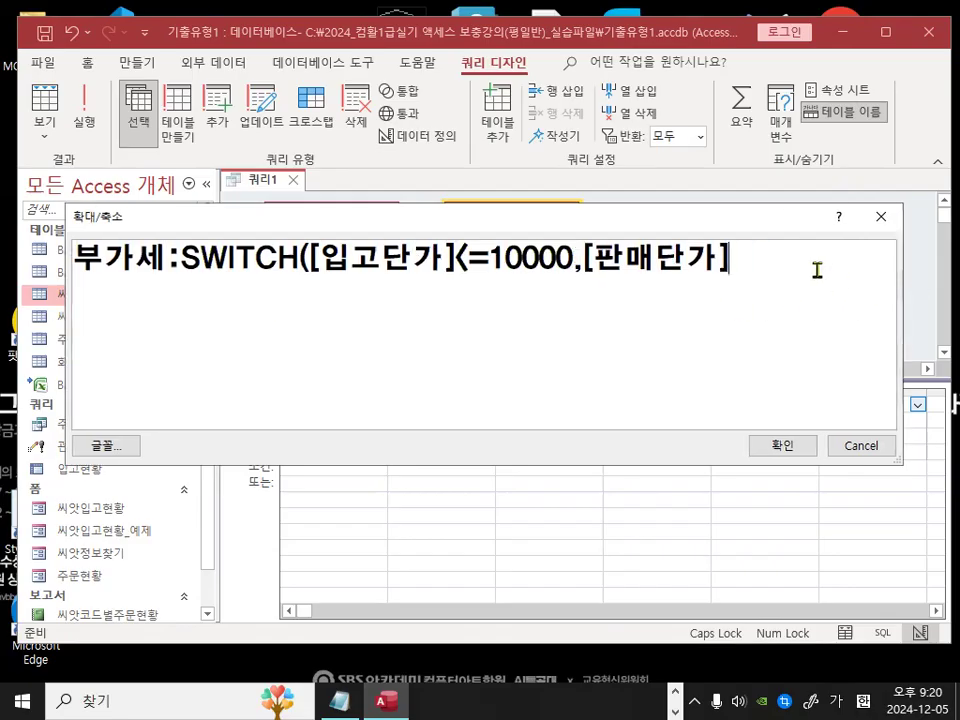
type("*10")
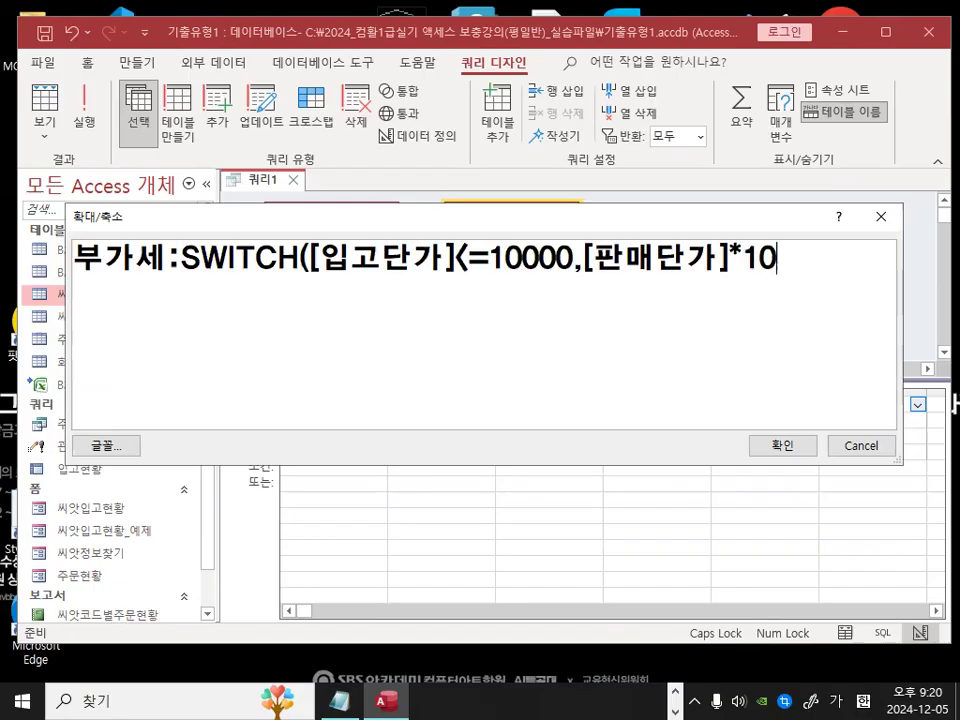
type("%")
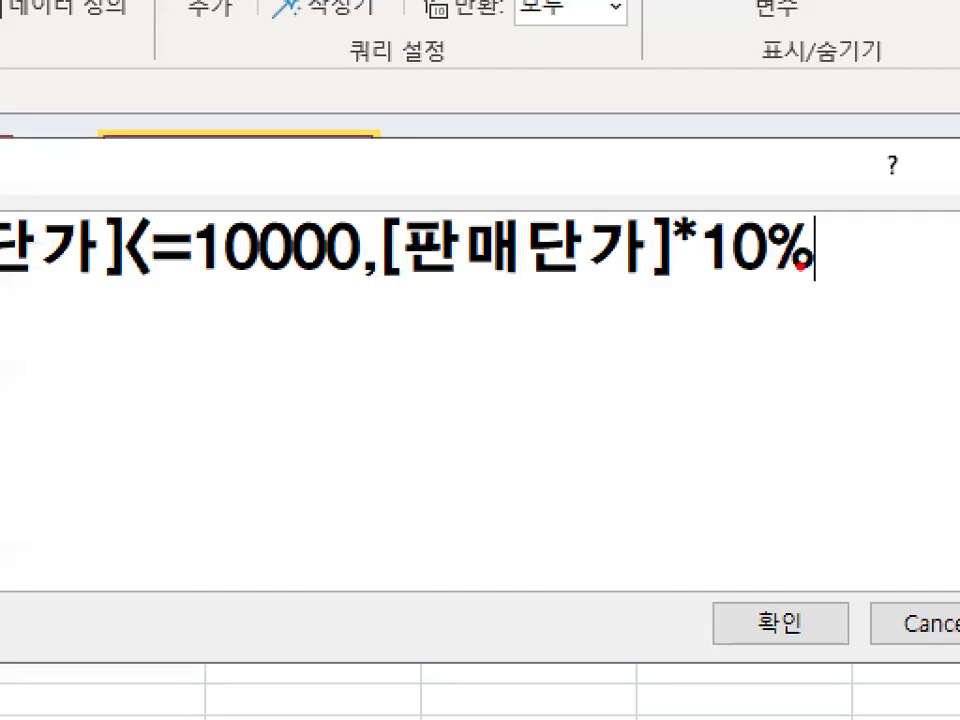
mouse_move(800, 266)
left_mouse_down()
mouse_move(785, 234)
mouse_move(818, 268)
left_mouse_up()
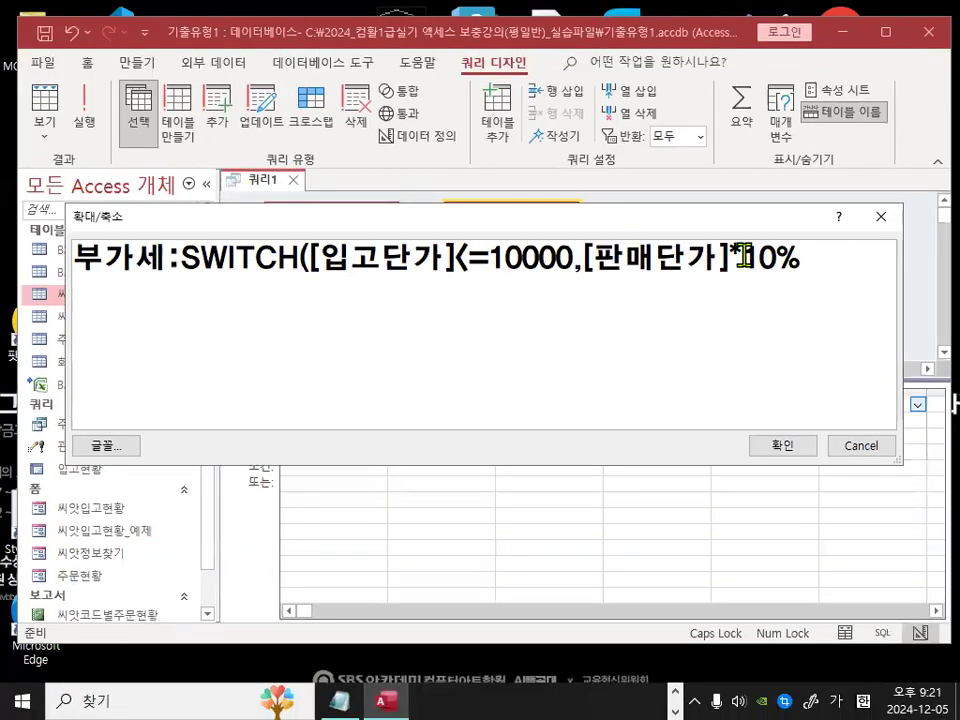
left_click_drag(703, 245, 831, 247)
type("0.1")
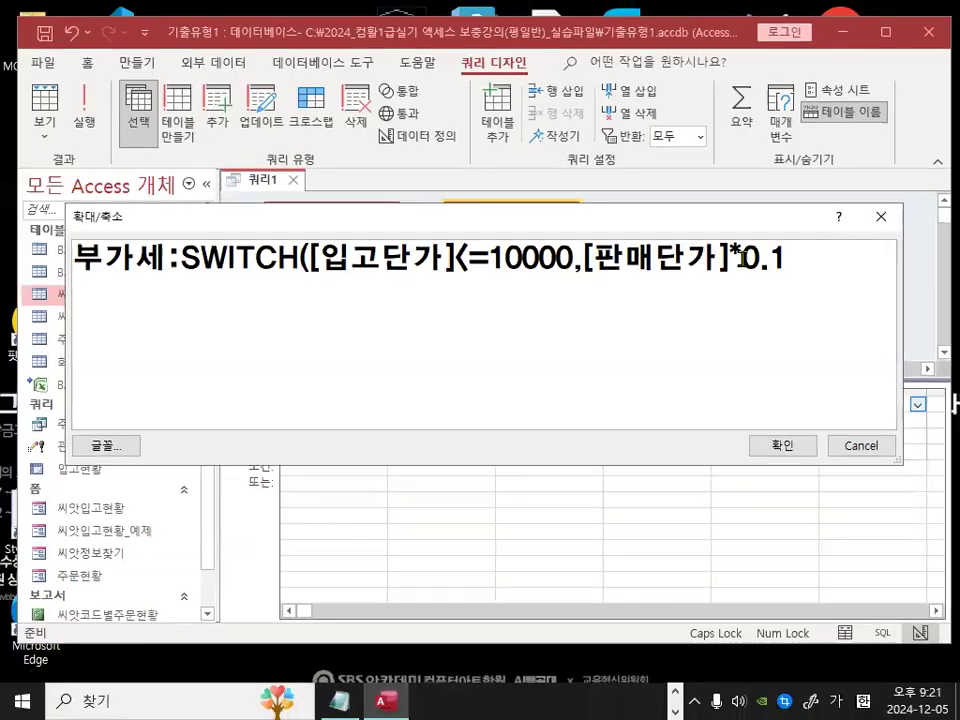
left_click_drag(706, 248, 807, 248)
left_click(832, 248)
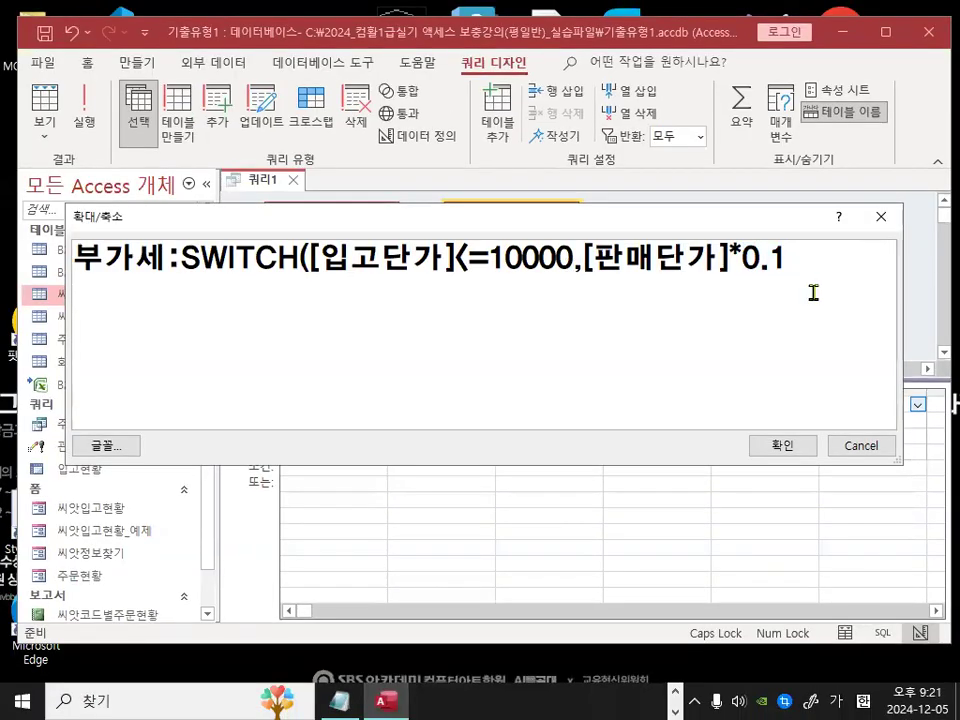
Step: Add a comma and paste a copy of the first condition-result pair to start the second Switch pair
left_click_drag(310, 258, 790, 258)
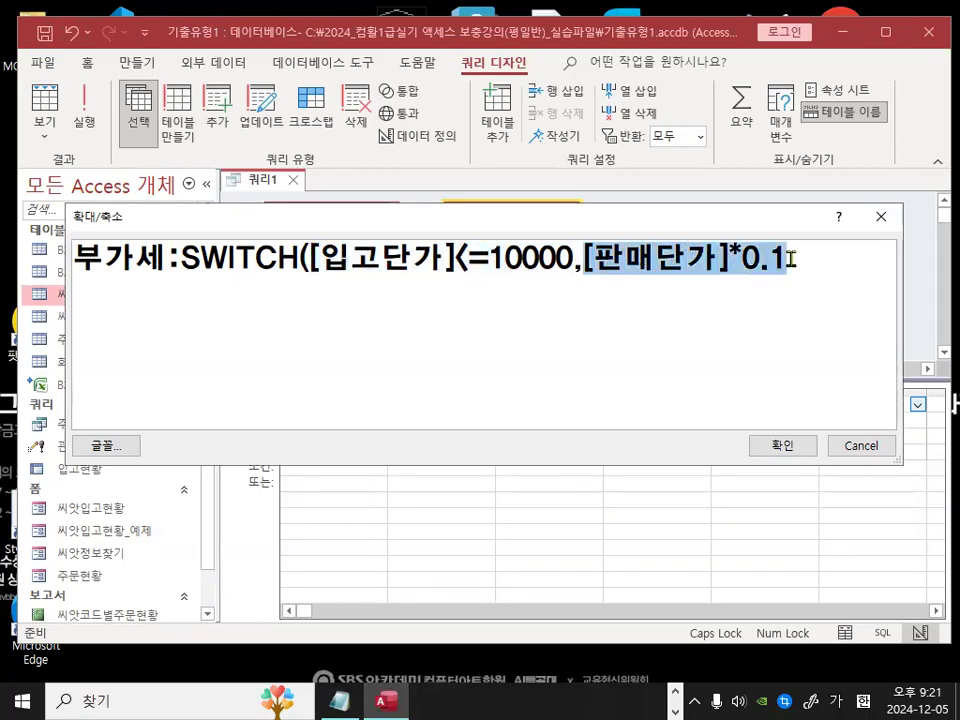
left_click(855, 281)
type(",")
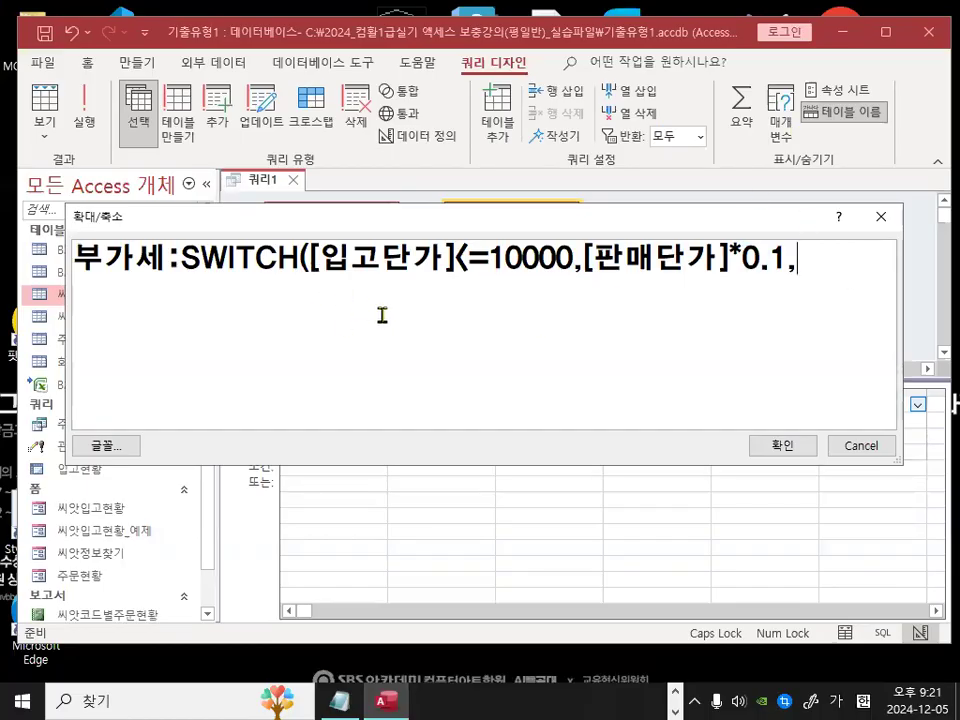
left_click_drag(310, 260, 786, 260)
key("ctrl+c")
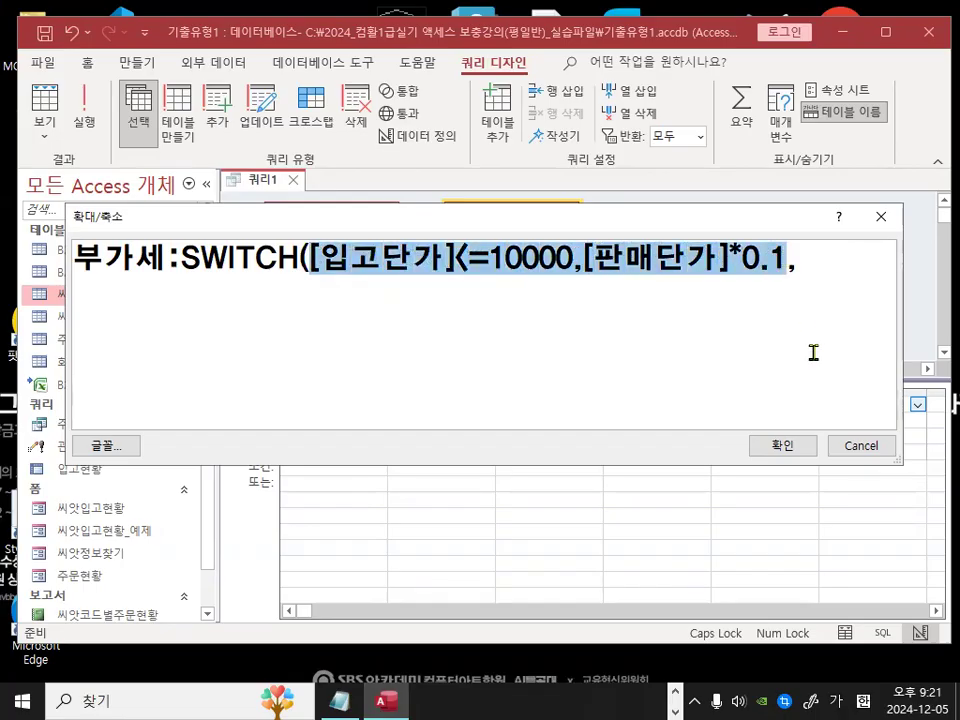
left_click(870, 287)
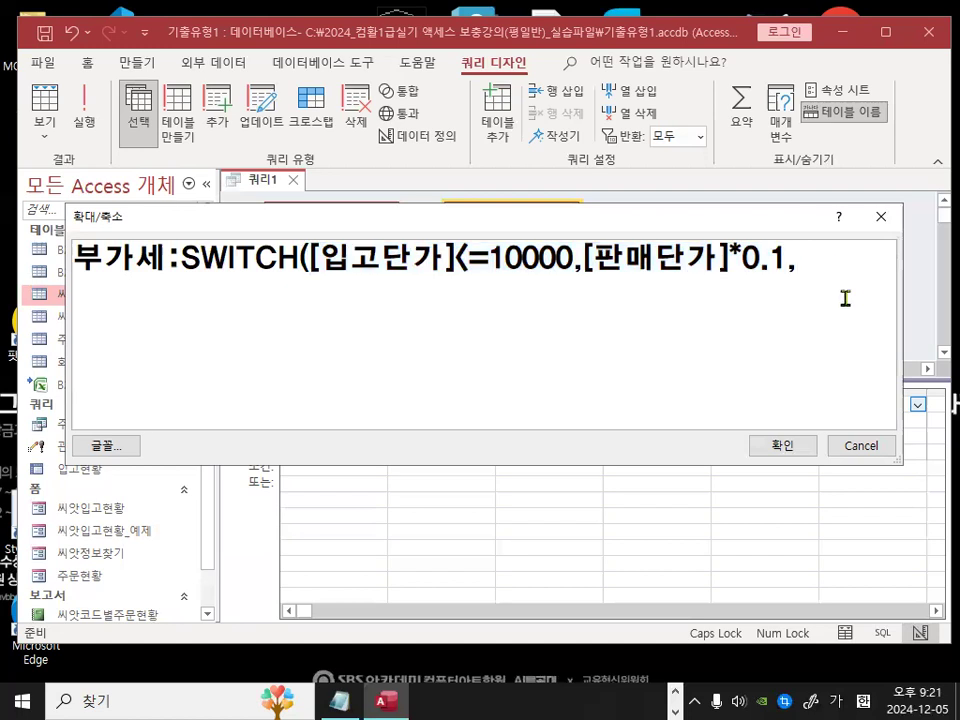
key("ctrl+v")
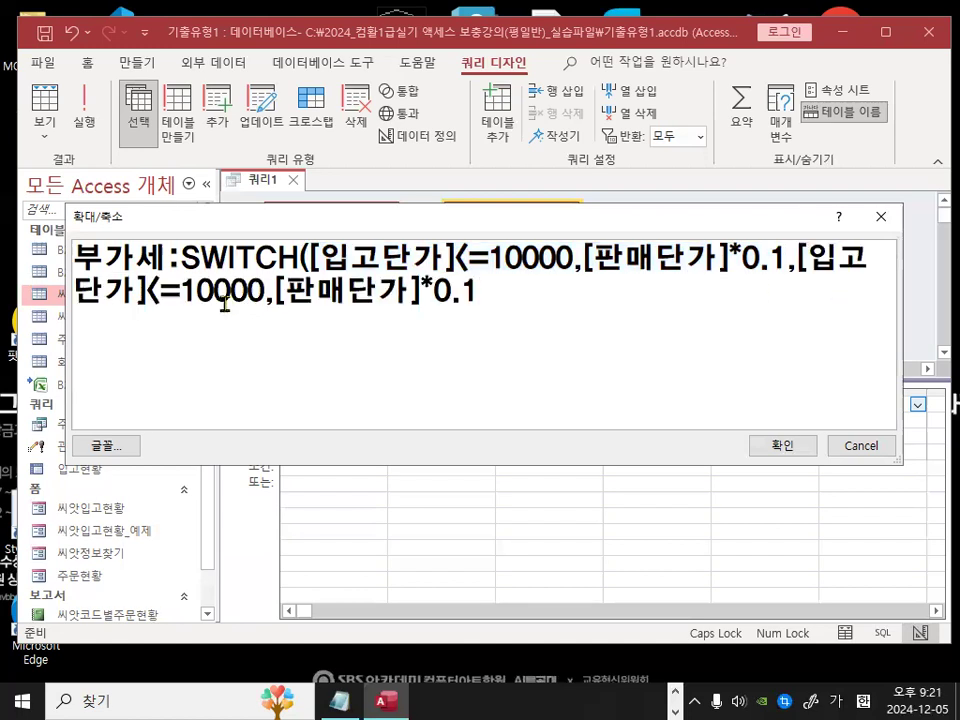
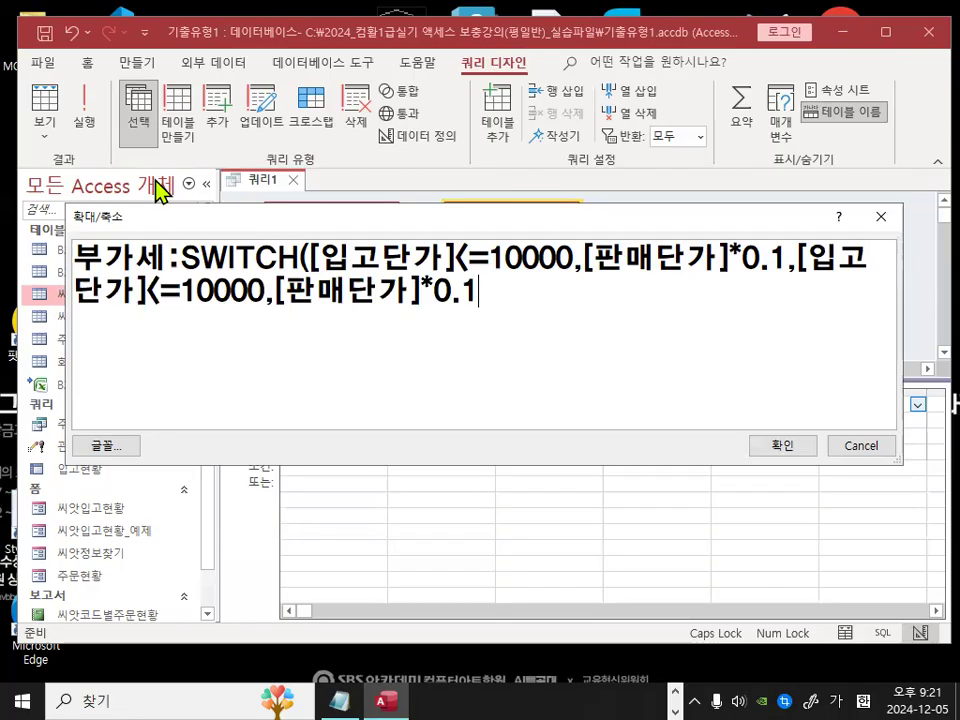
Step: Change the second Switch condition's limit to 50000, making it [입고단가]<=50000
left_click(182, 291)
type("5")
key("Delete")
key("ctrl+1")
left_click(173, 303)
left_click_drag(109, 323, 333, 323)
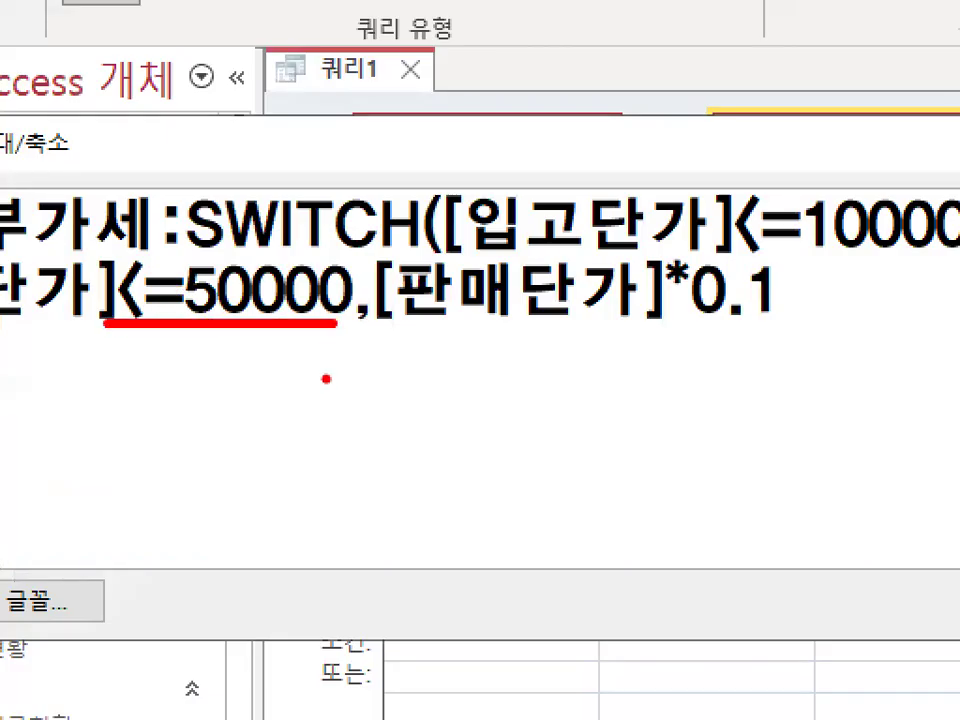
key("Escape")
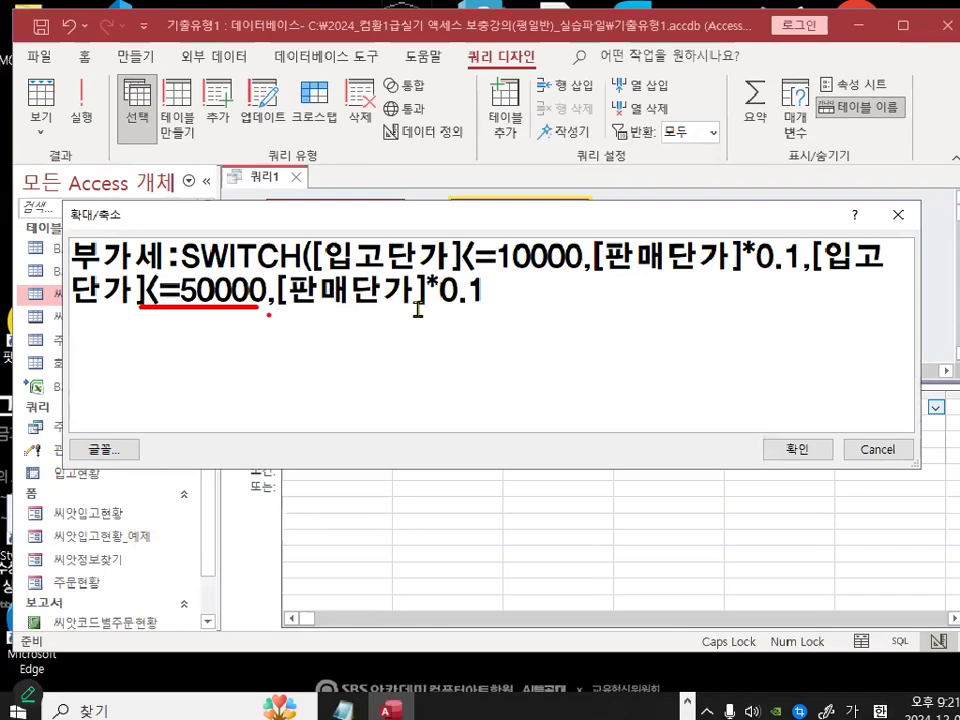
Step: Set the second result's multiplier to 0.2, giving [판매단가]*0.2
key("shift+Left")
type("2")
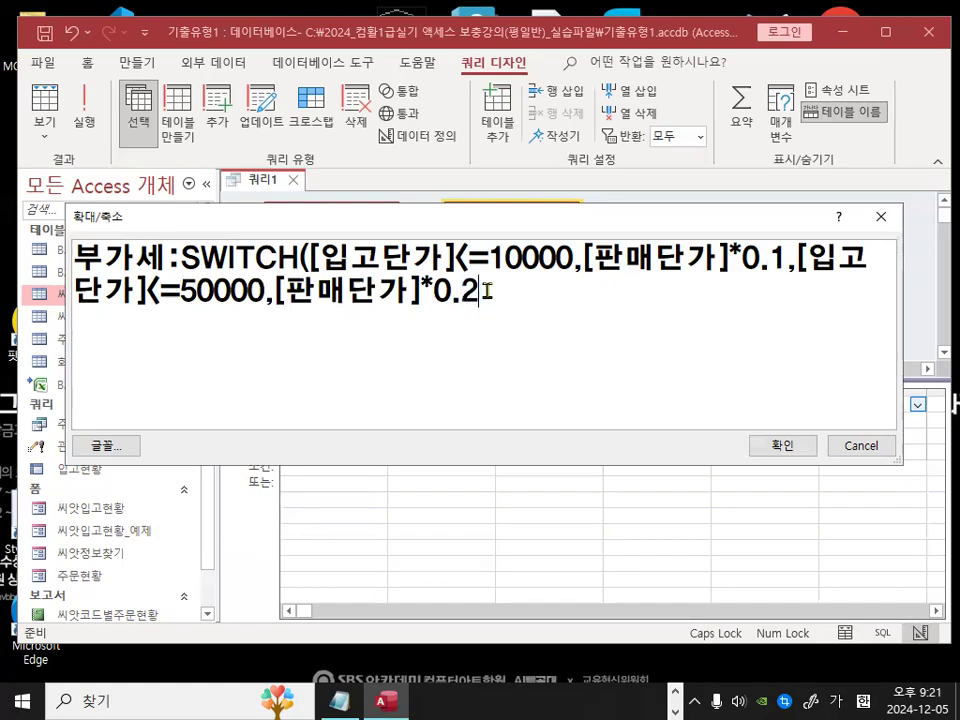
key("ctrl+1")
left_click(482, 302)
mouse_move(482, 302)
left_mouse_down()
mouse_move(452, 266)
mouse_move(485, 296)
left_mouse_up()
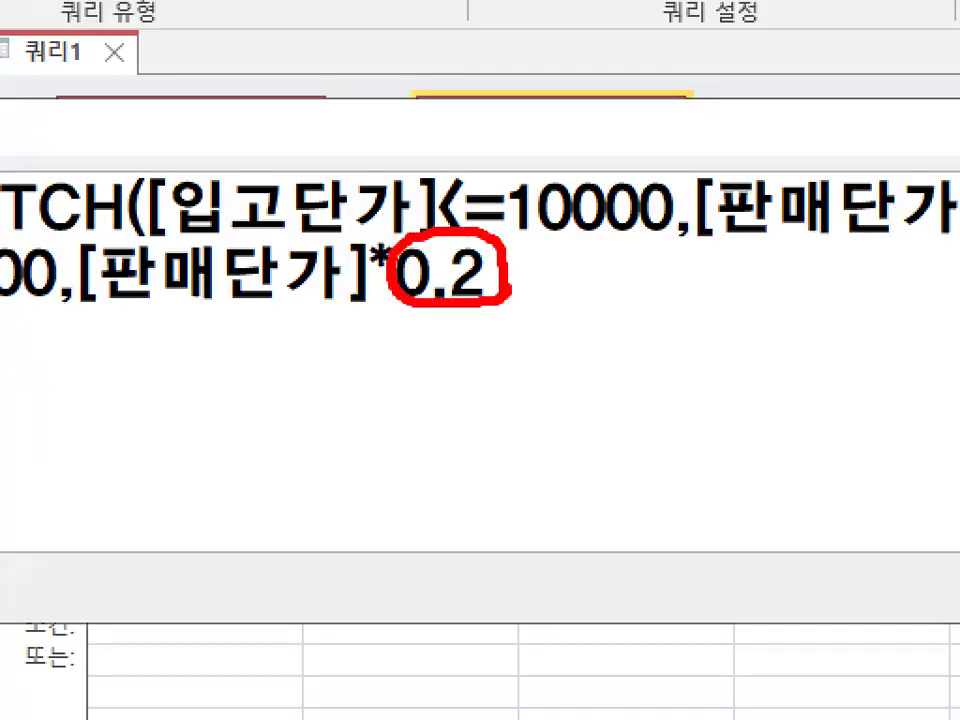
key("Escape")
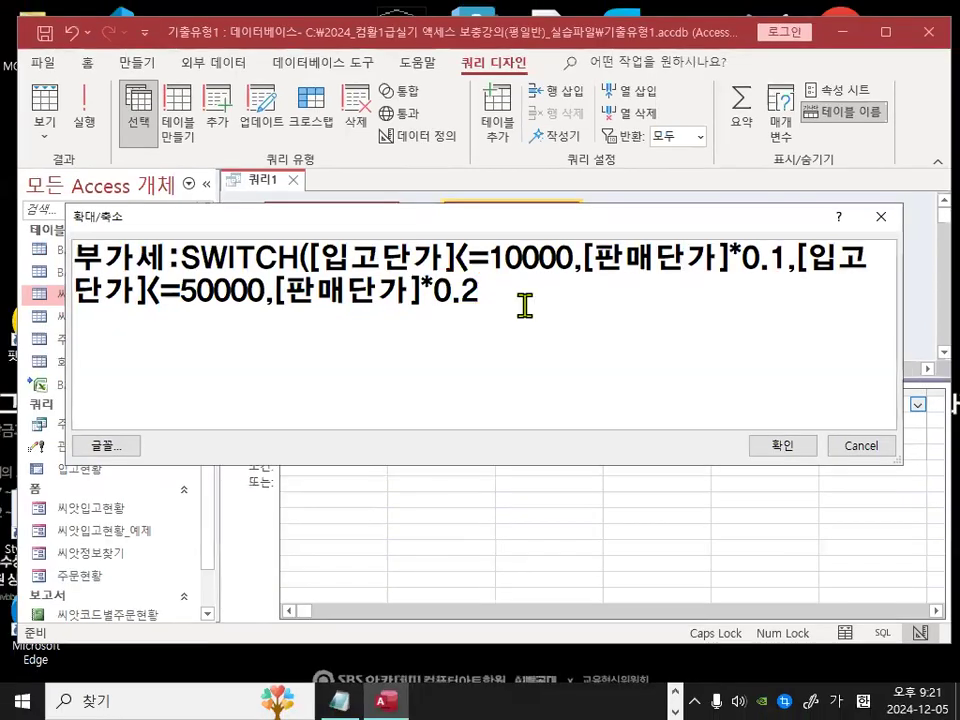
Step: Add a comma, paste a third condition-result pair, and change its condition to [입고단가]>50000
type(",")
type("[입고단가]<=10000,[판매단가]*0.1")
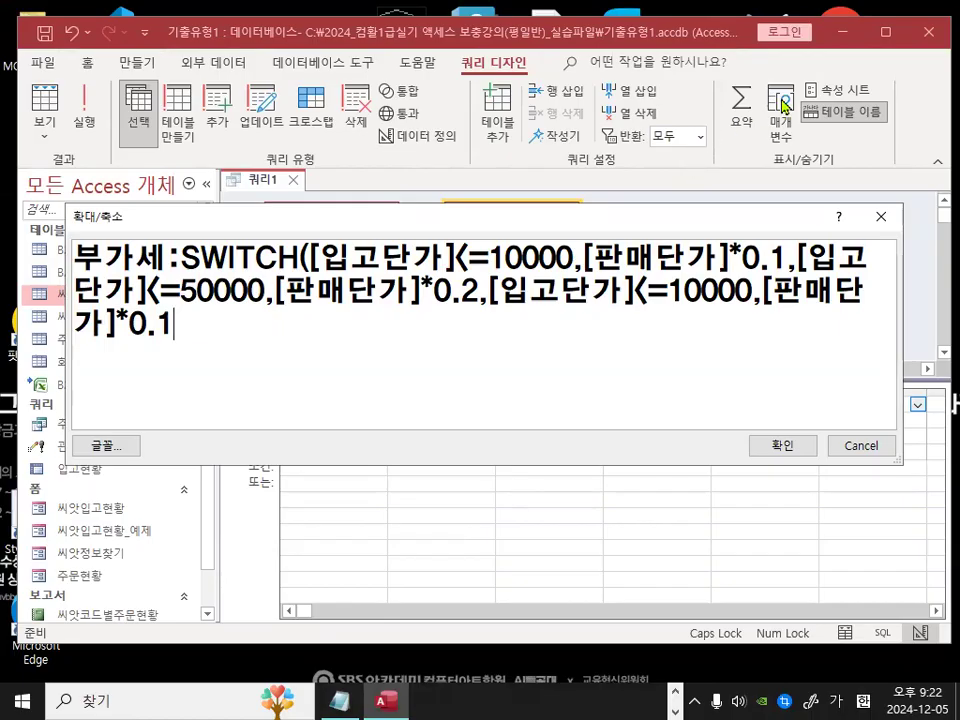
double_click(651, 291)
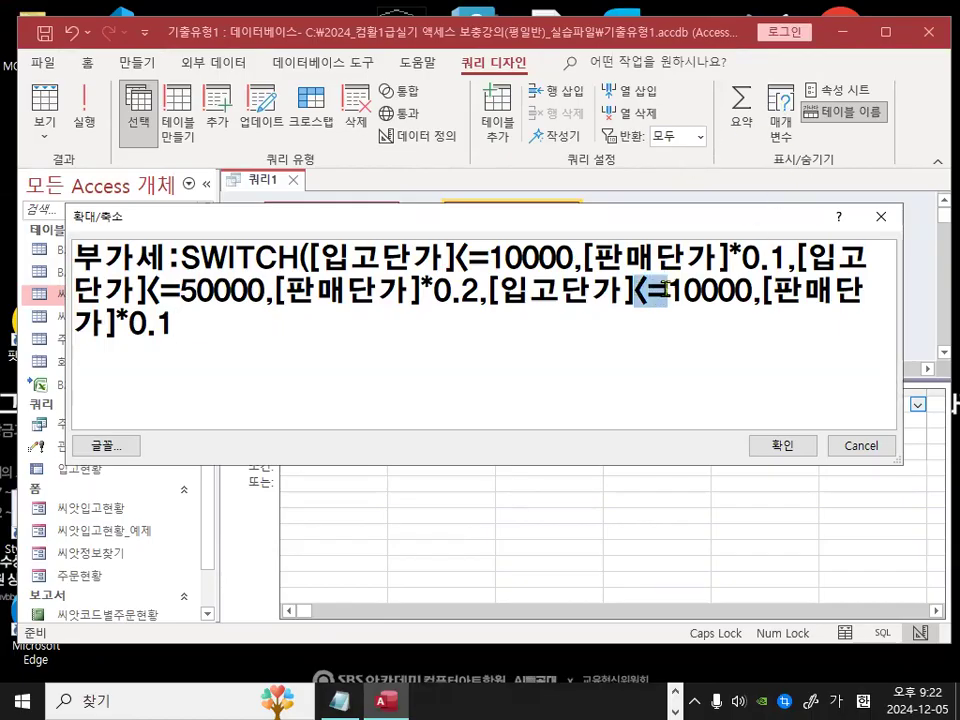
type(">")
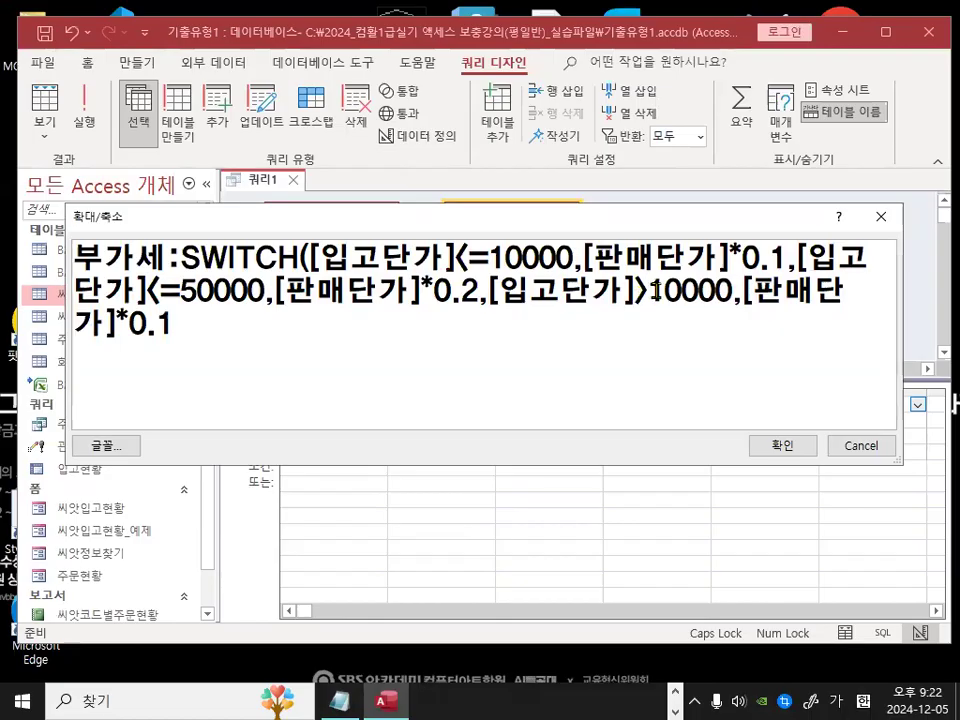
type("5")
key("ctrl+1")
mouse_move(571, 349)
left_mouse_down()
mouse_move(638, 420)
mouse_move(576, 484)
left_mouse_up()
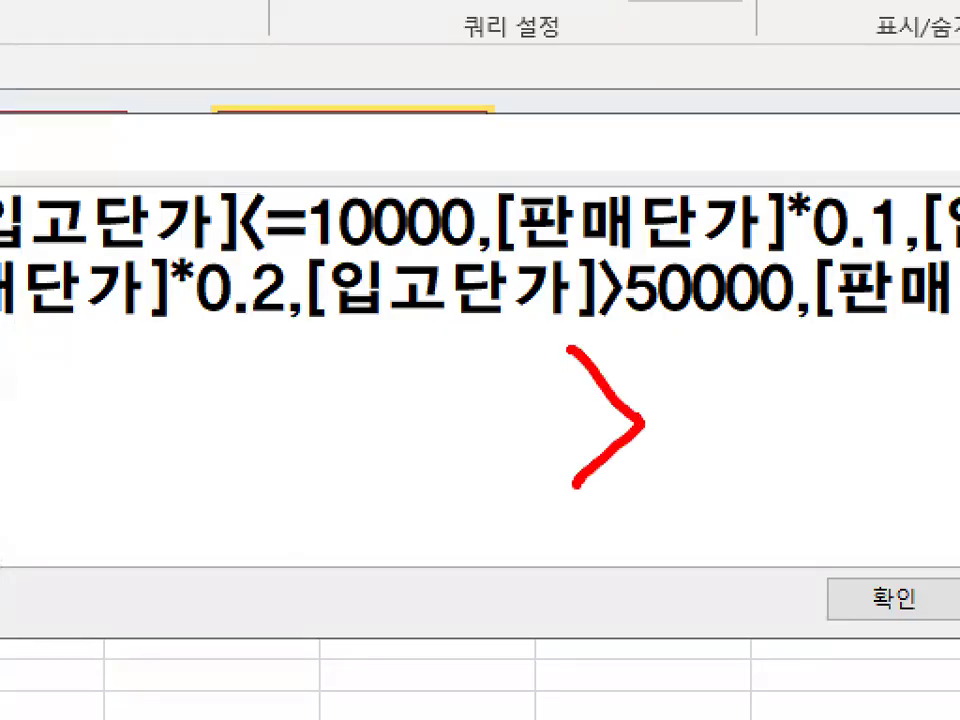
left_click_drag(660, 397, 723, 395)
left_click_drag(645, 435, 708, 434)
key("Escape")
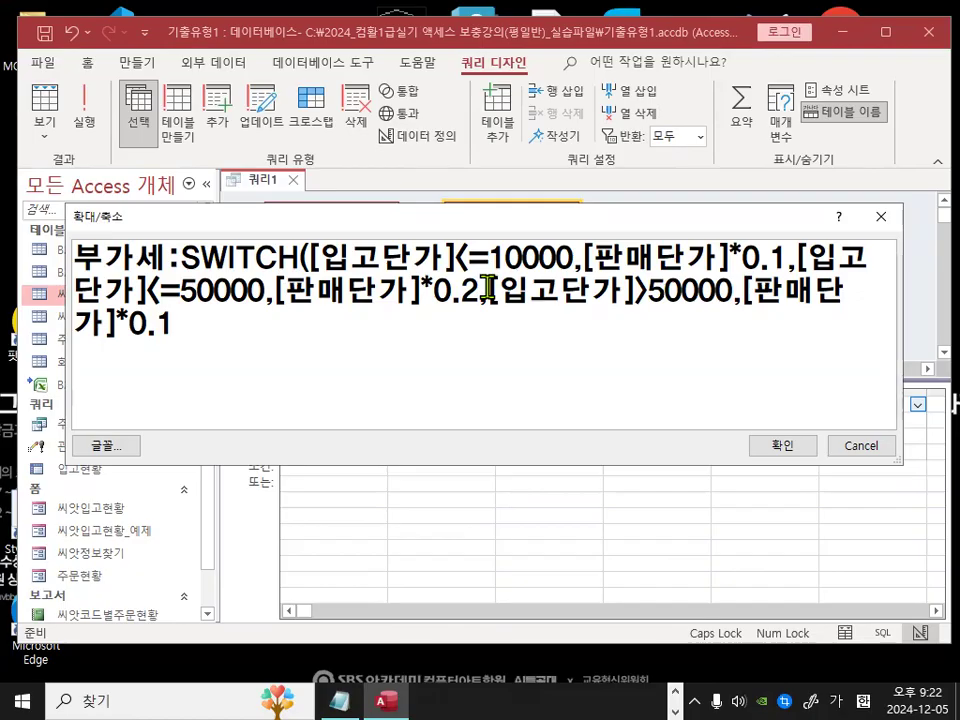
Step: Set the third result to [판매단가]*0.3 and close the Switch parenthesis
left_click_drag(489, 292, 700, 293)
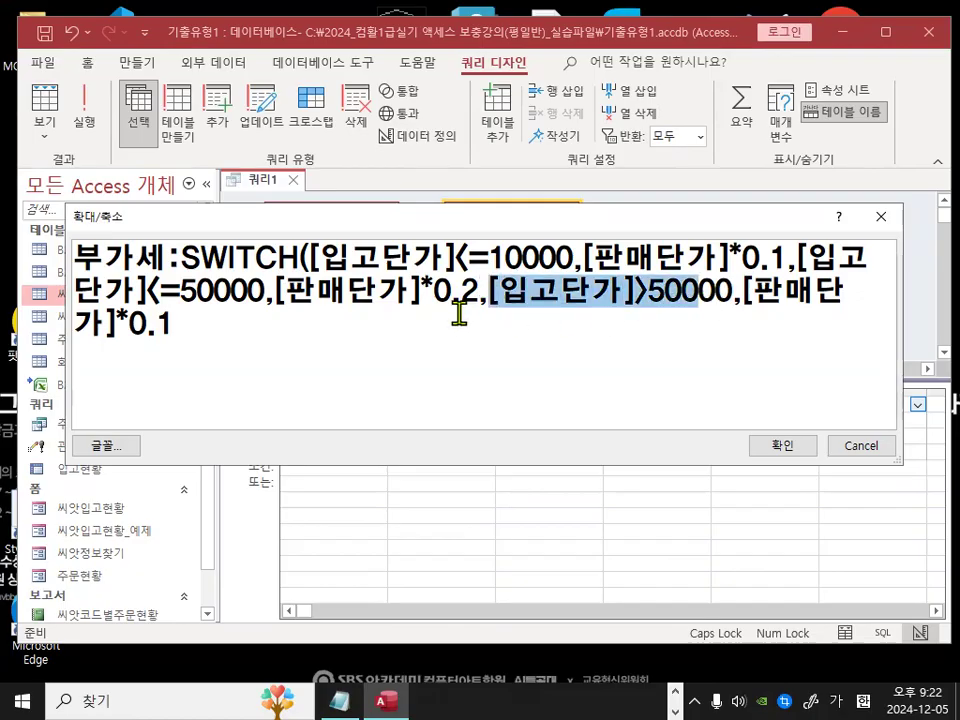
left_click_drag(158, 322, 183, 321)
type("3)")
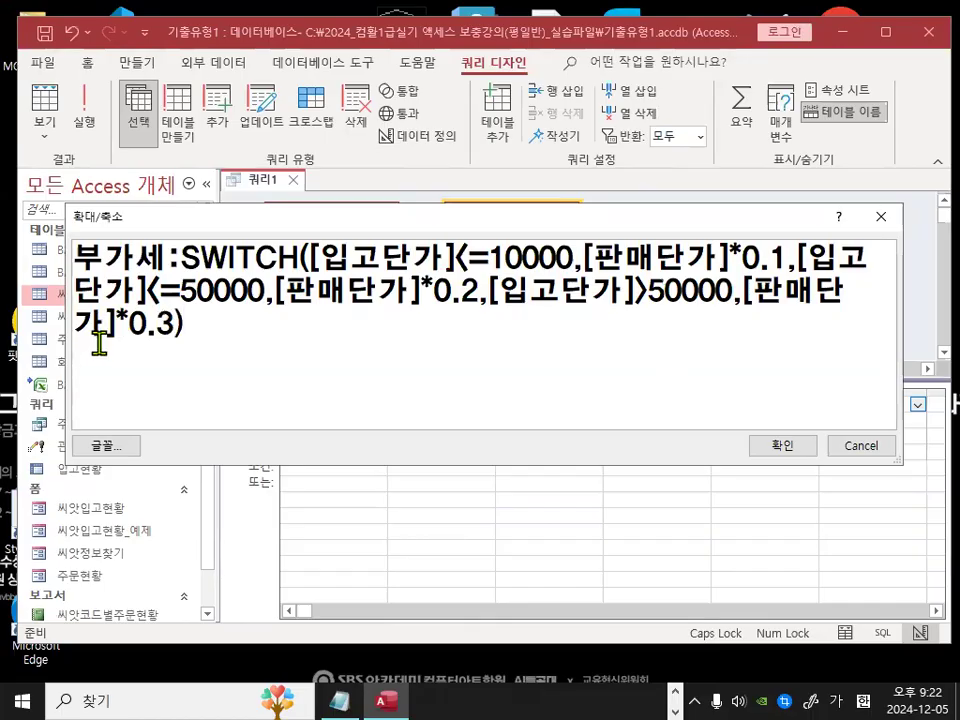
Step: Confirm the completed 부가세 Switch expression in the Zoom box
key("ctrl+alt+g")
left_click_drag(323, 268, 535, 268)
left_click_drag(595, 268, 862, 268)
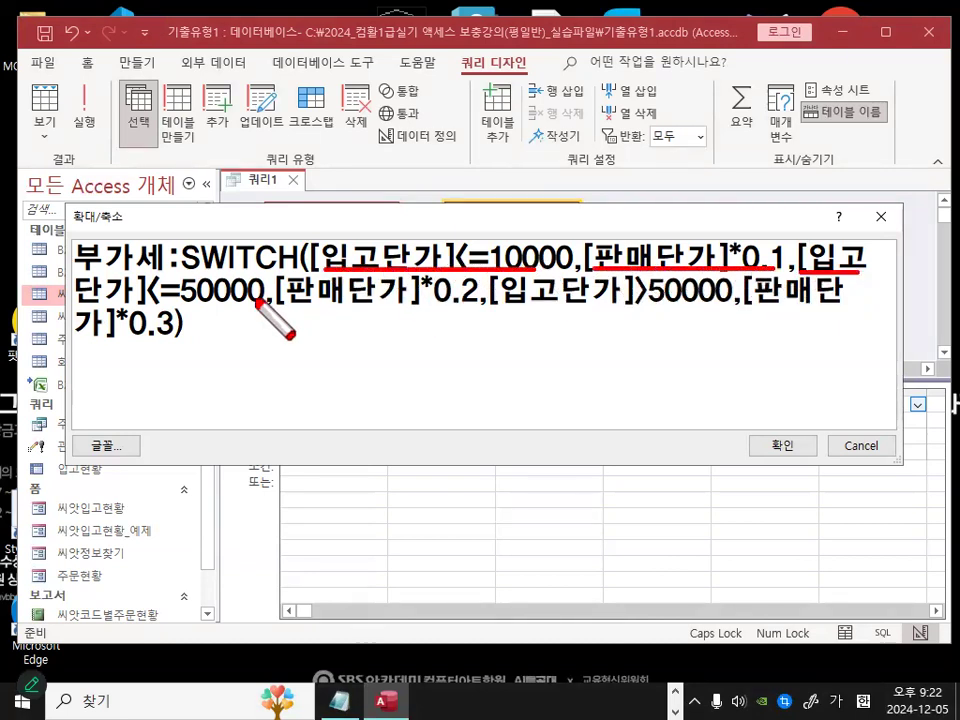
left_click_drag(78, 306, 467, 311)
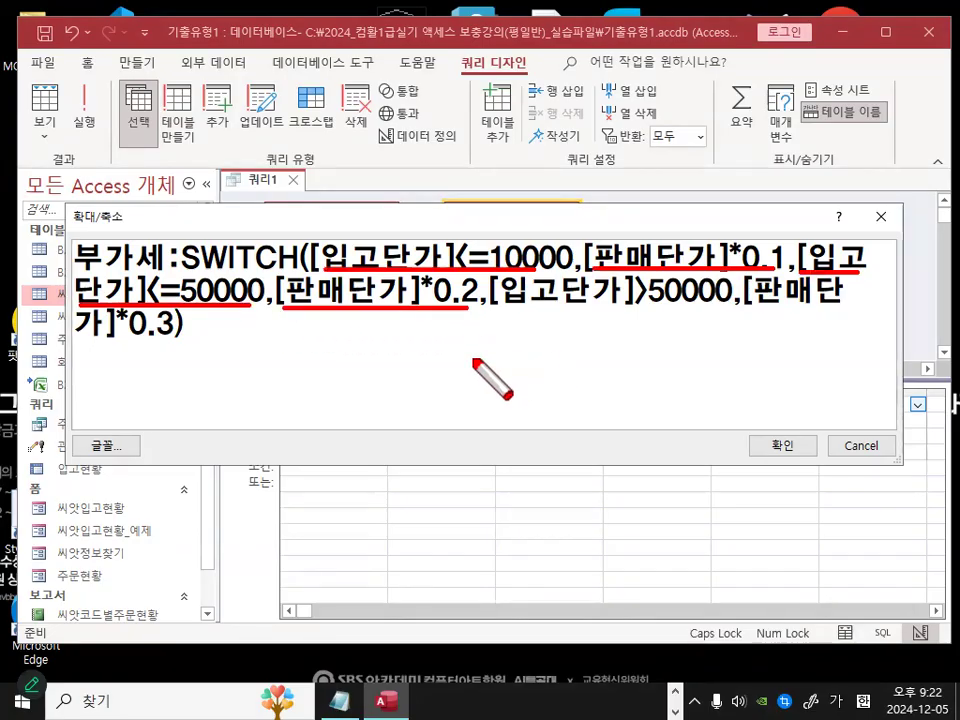
left_click_drag(491, 311, 845, 316)
left_click_drag(78, 345, 178, 346)
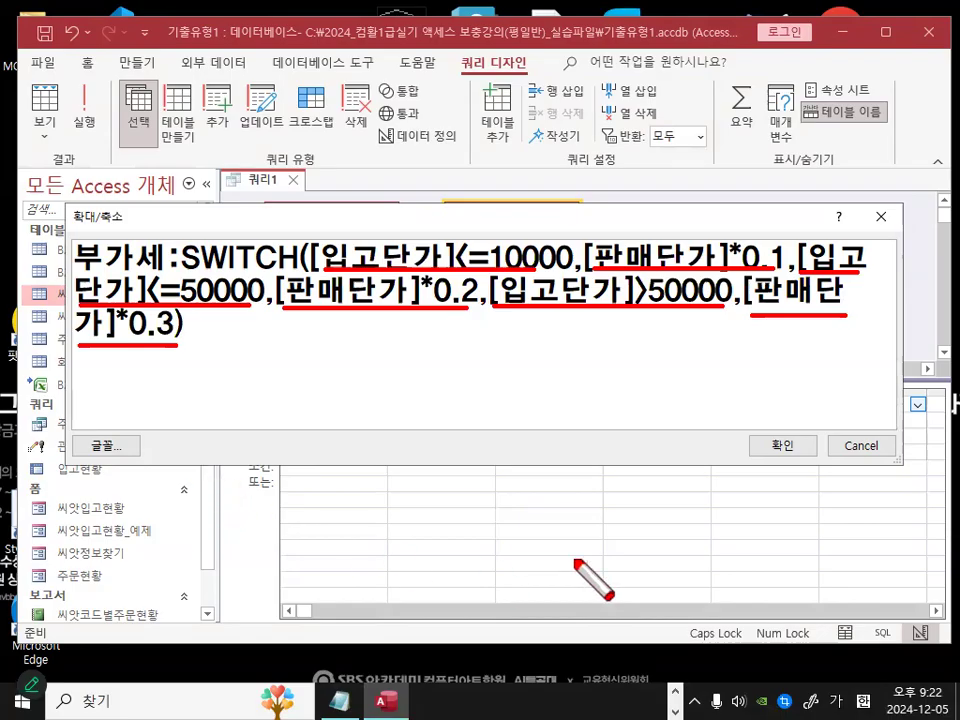
key("Escape")
left_click(785, 452)
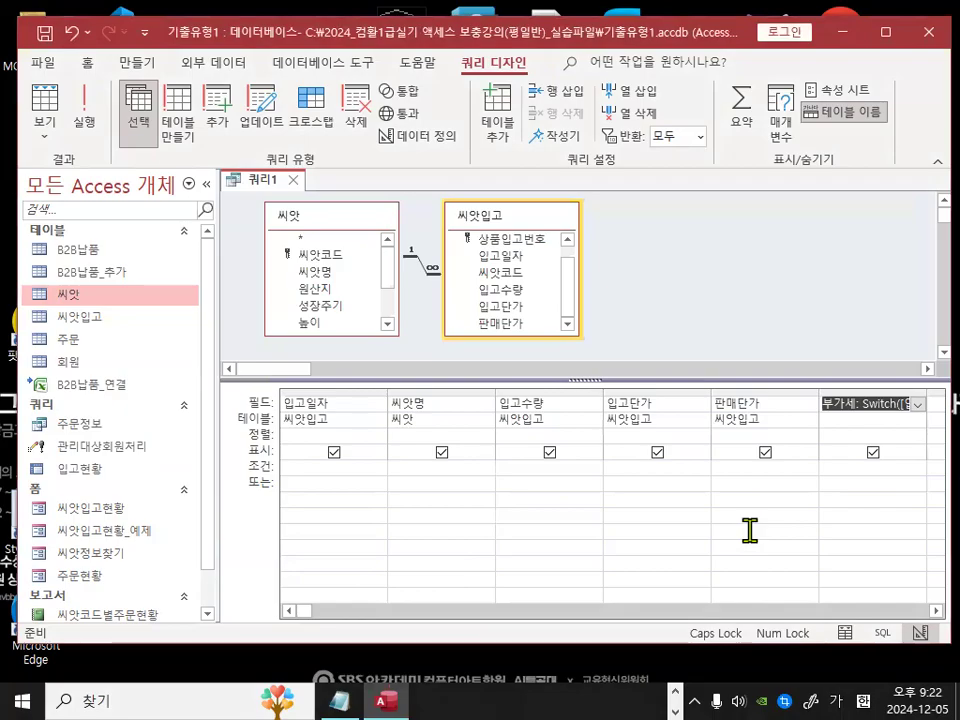
Step: Widen the 부가세 column in the design grid to show more of the expression
left_click(936, 611)
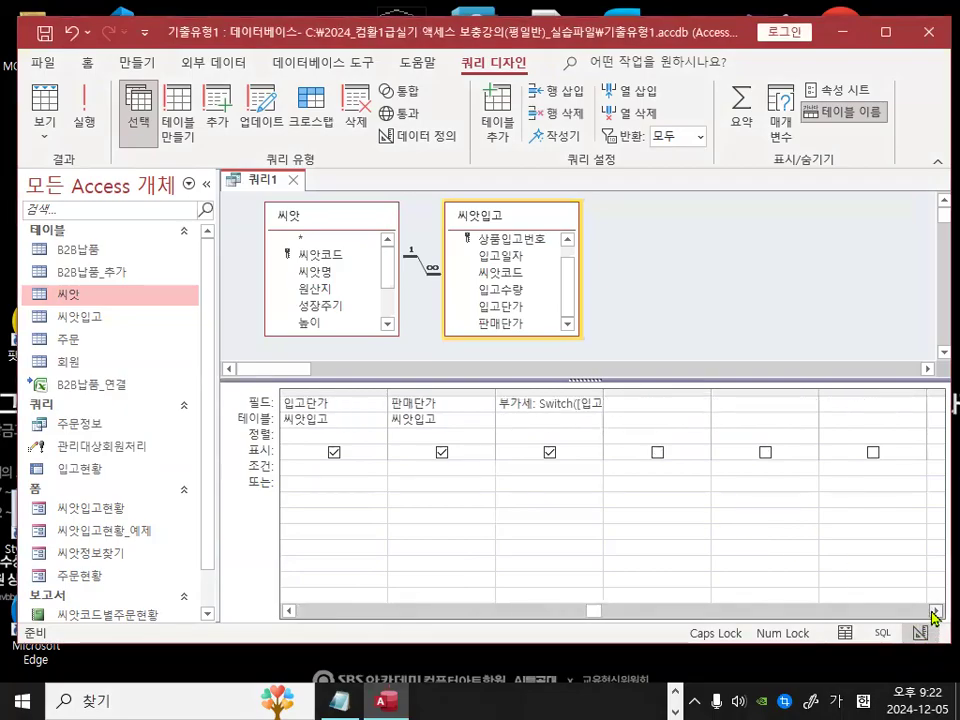
left_click_drag(604, 393, 793, 392)
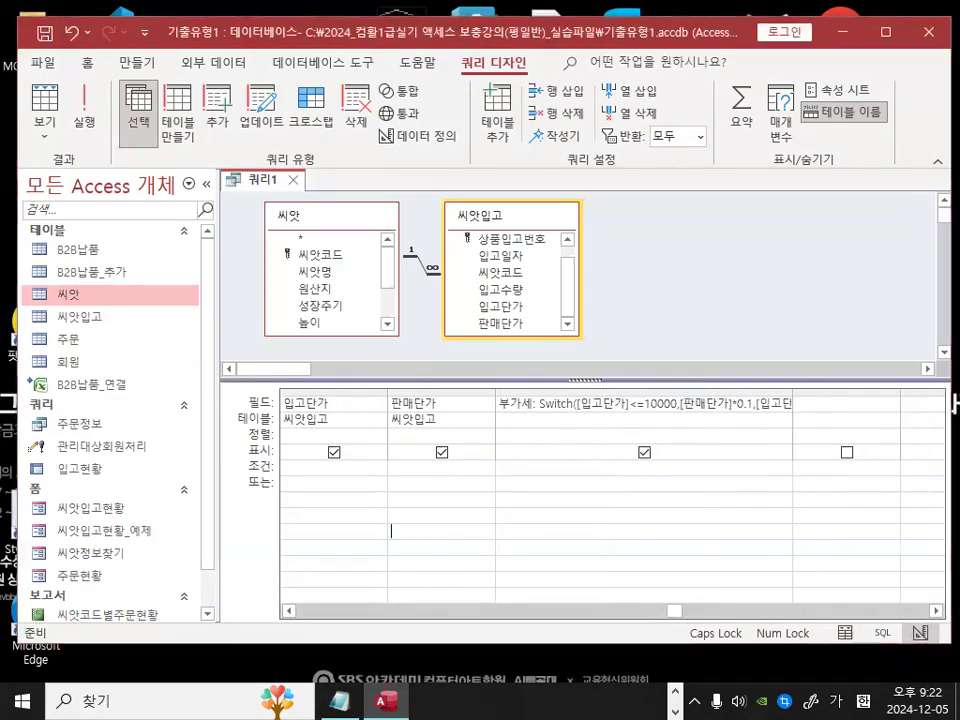
left_click_drag(727, 409, 704, 413)
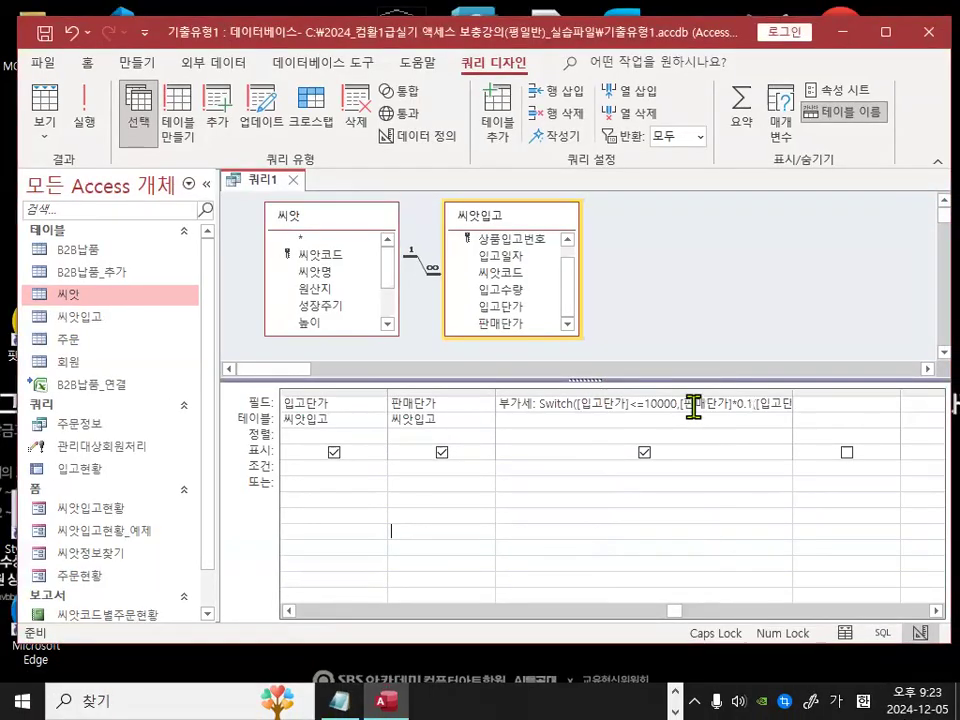
Step: Switch to Datasheet view and review the 부가세 values against 입고단가 and 판매단가
left_click(84, 113)
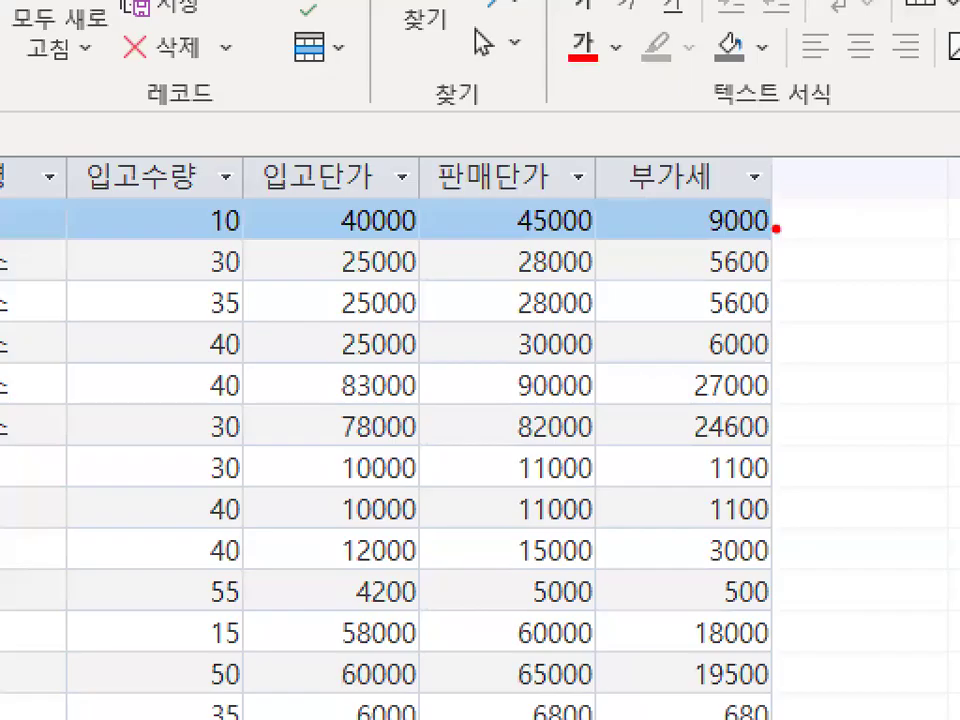
left_click_drag(815, 282, 730, 320)
mouse_move(655, 398)
left_mouse_down()
mouse_move(822, 262)
mouse_move(818, 318)
left_mouse_up()
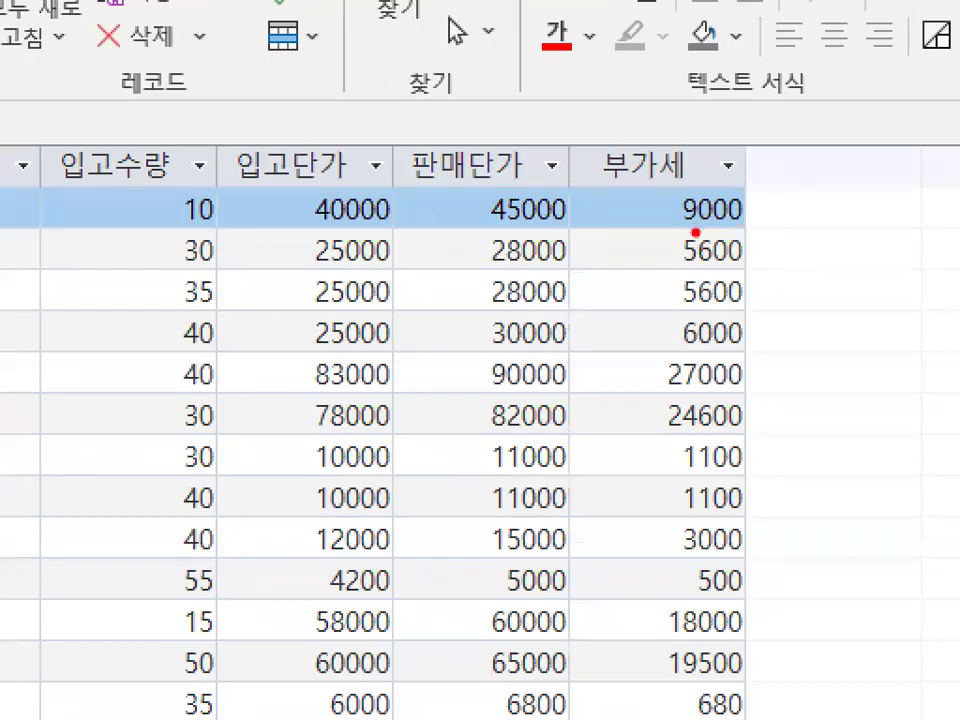
left_click_drag(679, 229, 754, 224)
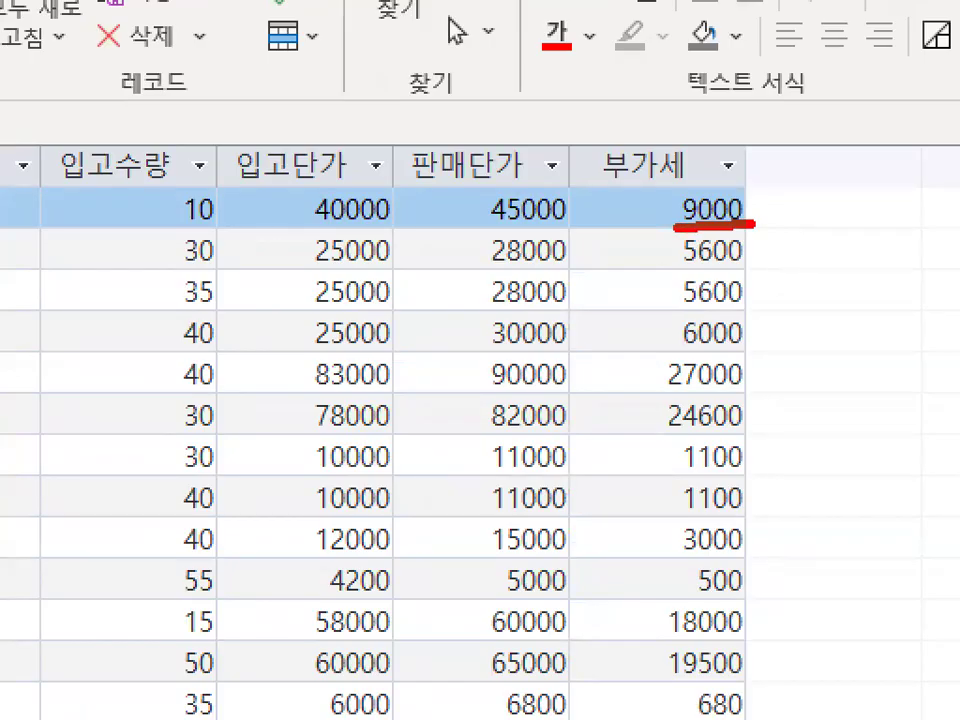
left_click_drag(667, 267, 769, 266)
left_click_drag(681, 302, 769, 303)
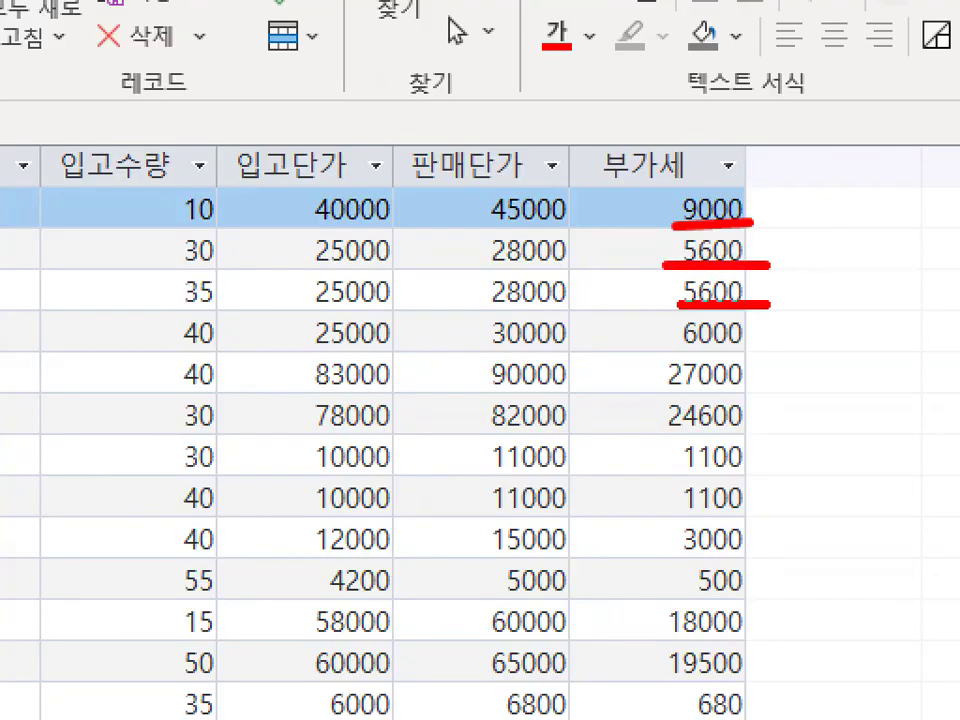
left_click_drag(810, 196, 810, 308)
left_click_drag(784, 262, 806, 308)
left_click_drag(838, 256, 812, 308)
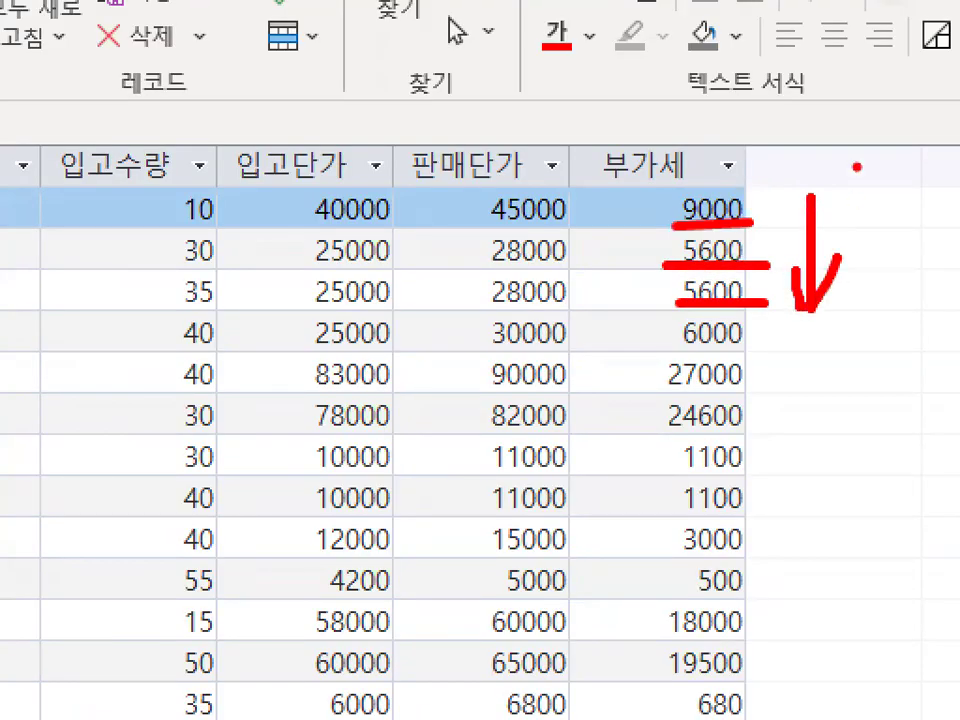
left_click_drag(785, 266, 657, 306)
left_click_drag(735, 195, 752, 240)
key("Escape")
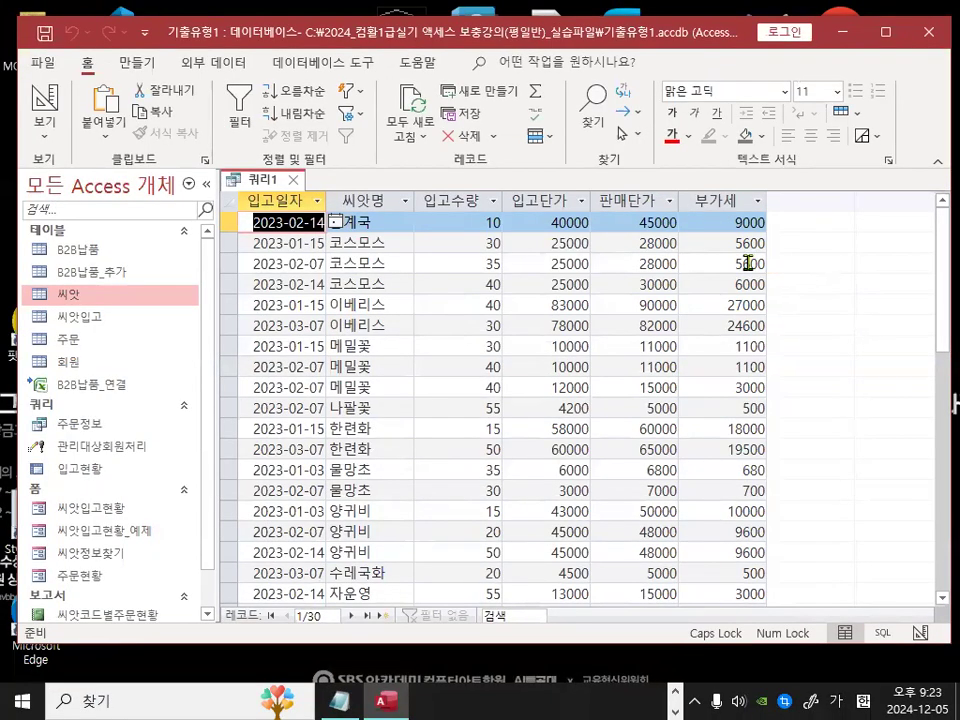
Step: Return to Design view and set the 입고일자 field's sort to 내림차순
left_click(47, 146)
left_click(43, 100)
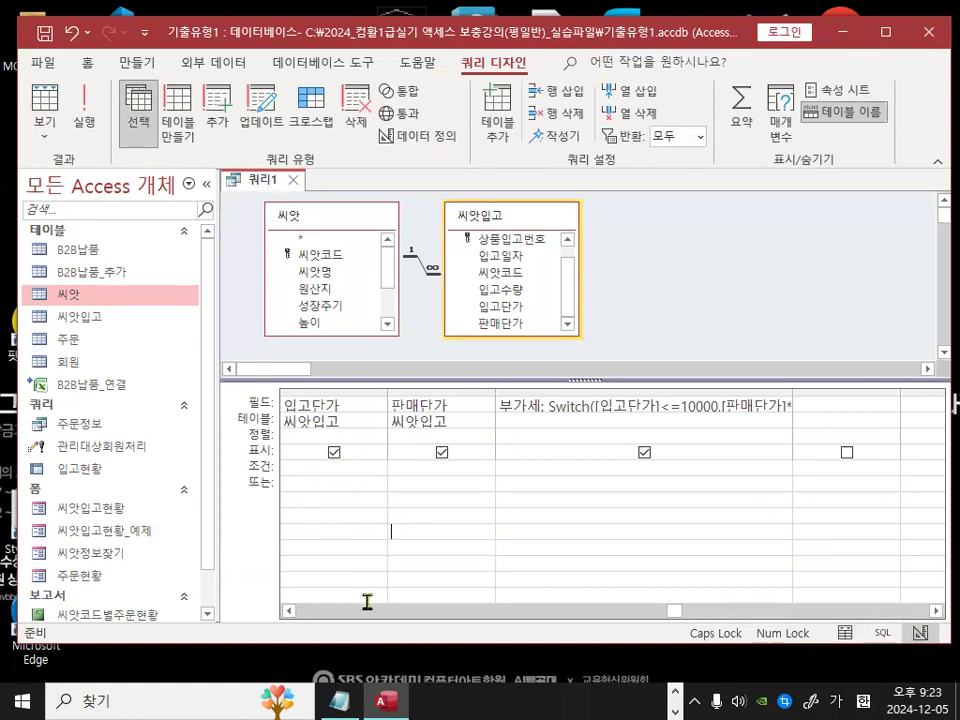
left_click_drag(672, 611, 296, 611)
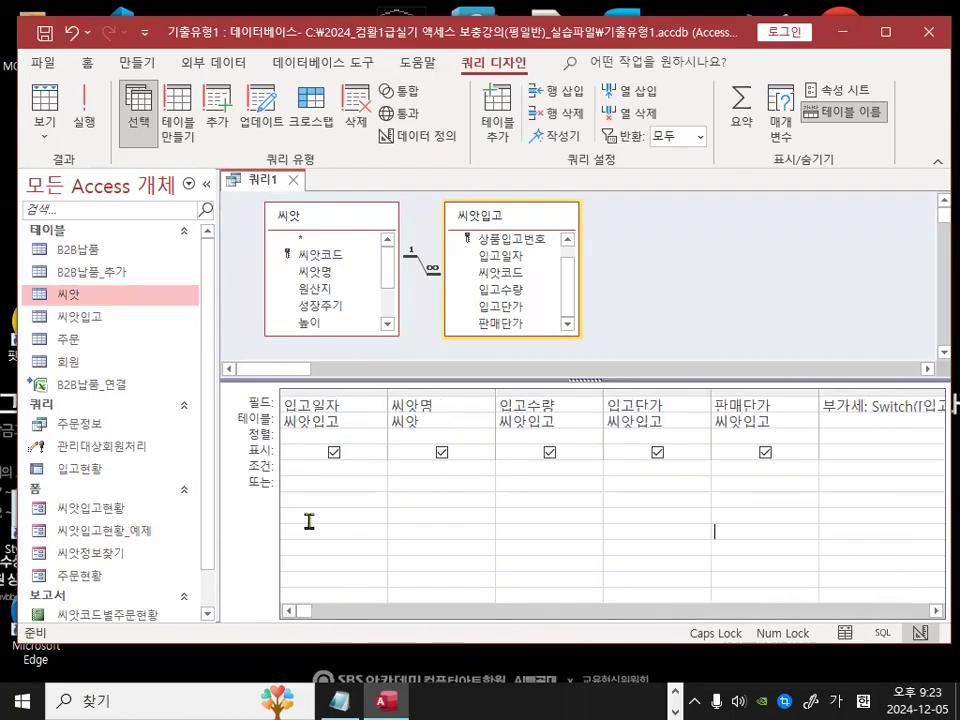
key("ctrl+1")
left_click(290, 415)
mouse_move(382, 407)
left_mouse_down()
mouse_move(283, 394)
mouse_move(399, 375)
left_mouse_up()
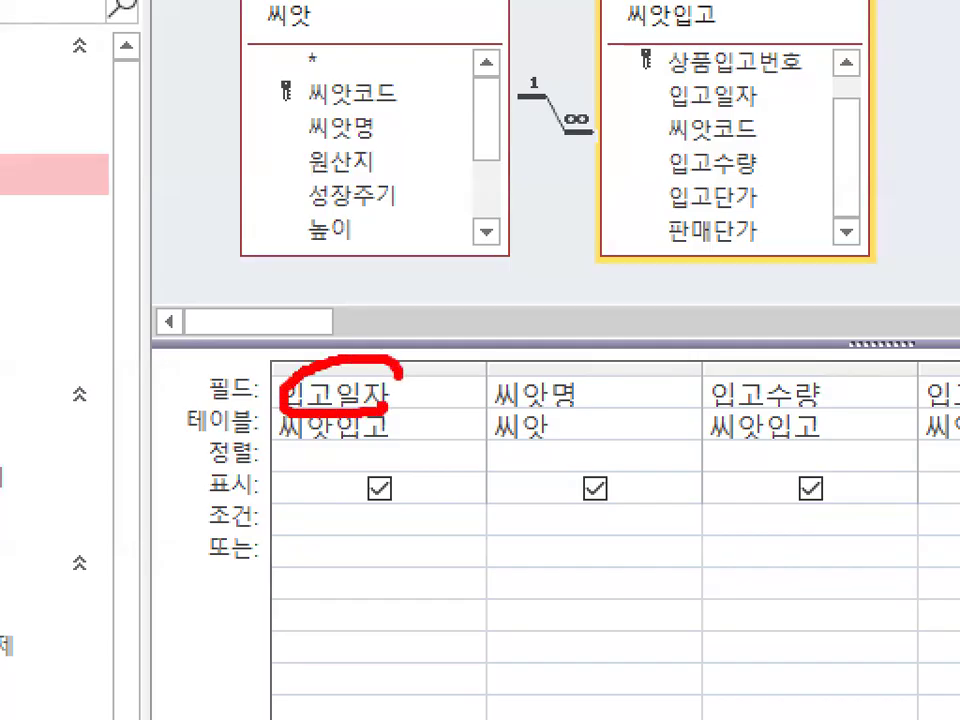
mouse_move(257, 464)
left_mouse_down()
mouse_move(205, 452)
mouse_move(262, 452)
mouse_move(380, 412)
left_mouse_up()
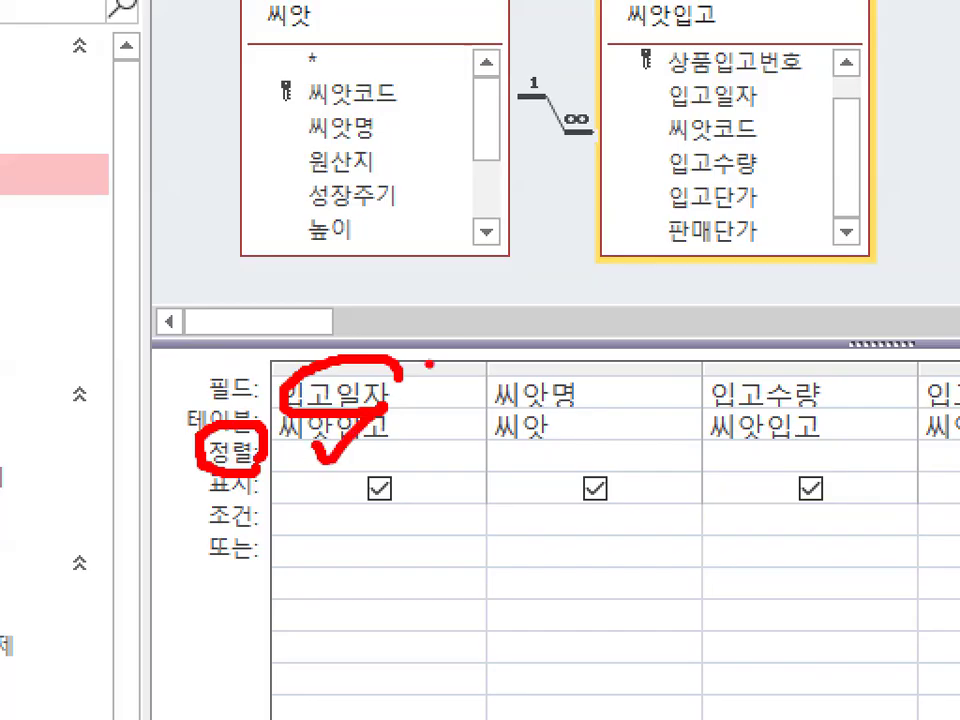
key("Escape")
left_click(372, 440)
key("ctrl+1")
left_click(418, 433)
mouse_move(425, 438)
left_mouse_down()
mouse_move(348, 413)
mouse_move(420, 436)
left_mouse_up()
key("Escape")
left_click(378, 437)
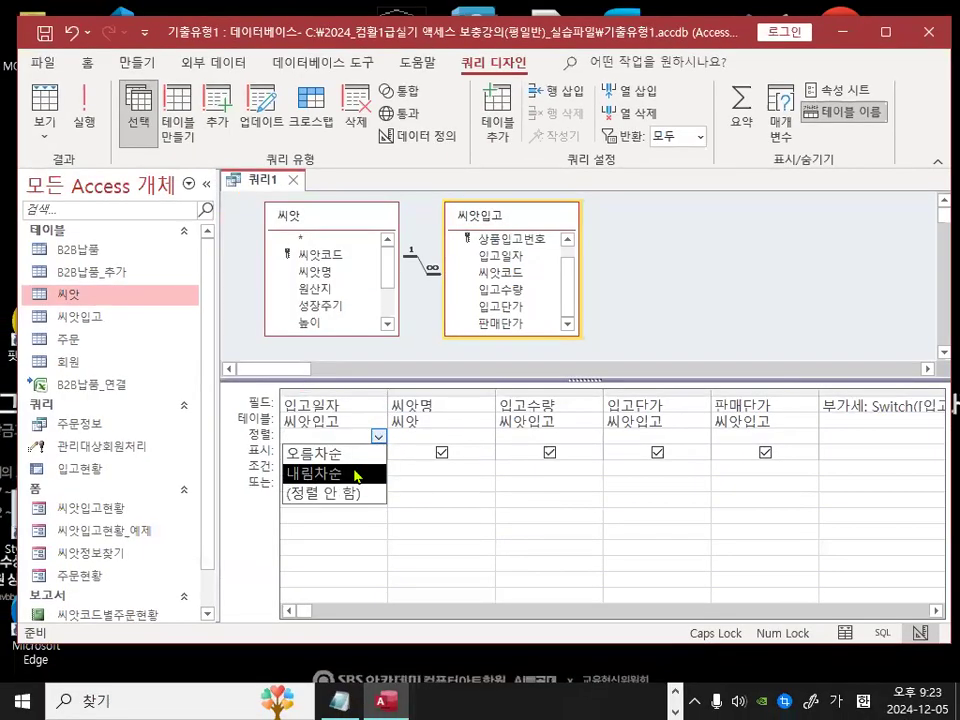
left_click(357, 475)
key("ctrl+1")
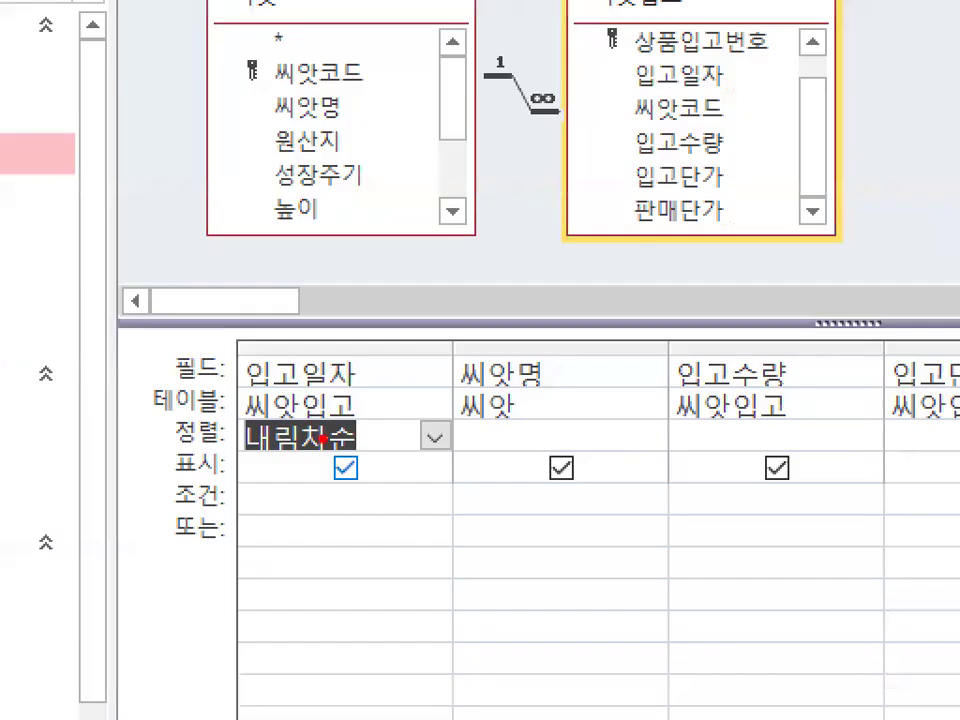
mouse_move(372, 330)
left_mouse_down()
mouse_move(236, 360)
mouse_move(330, 400)
mouse_move(437, 320)
left_mouse_up()
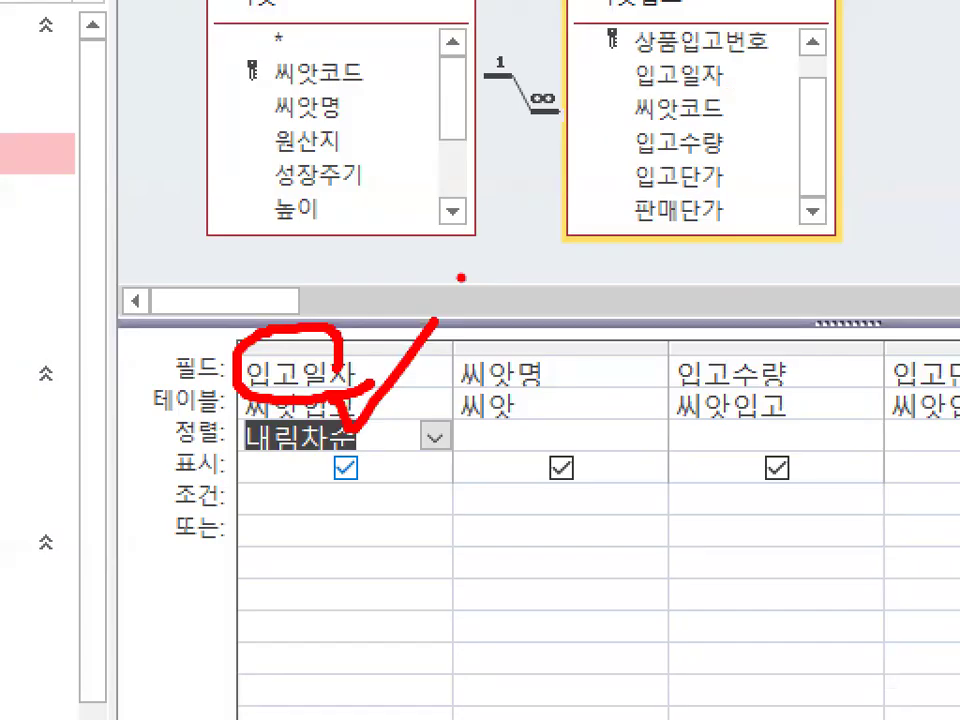
key("Escape")
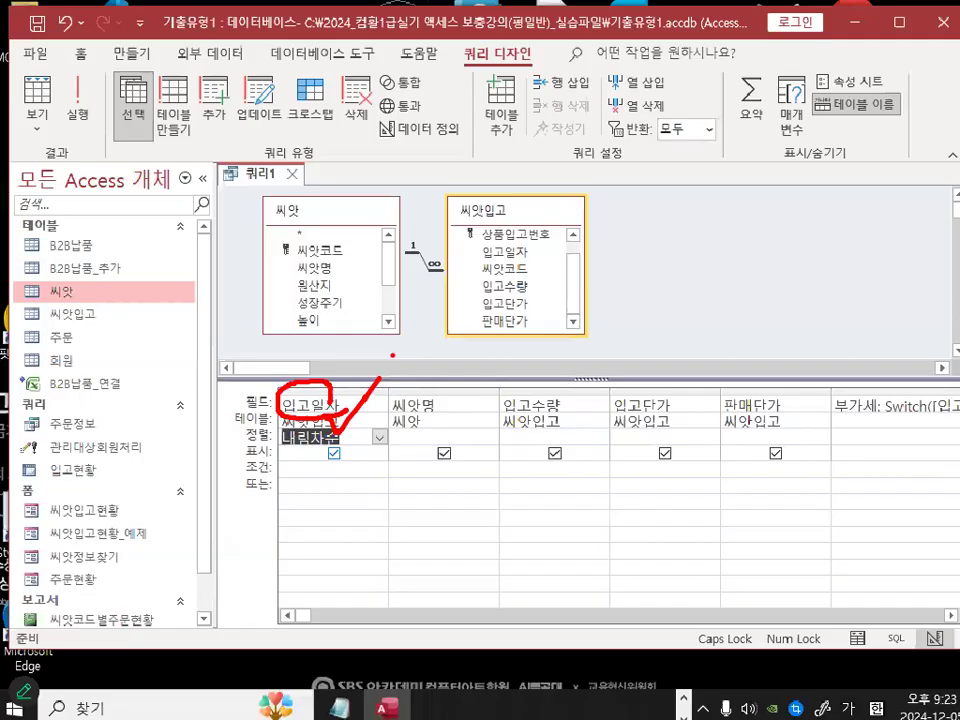
Step: Switch to Datasheet view to check that records are ordered by 입고일자 descending
left_click(88, 100)
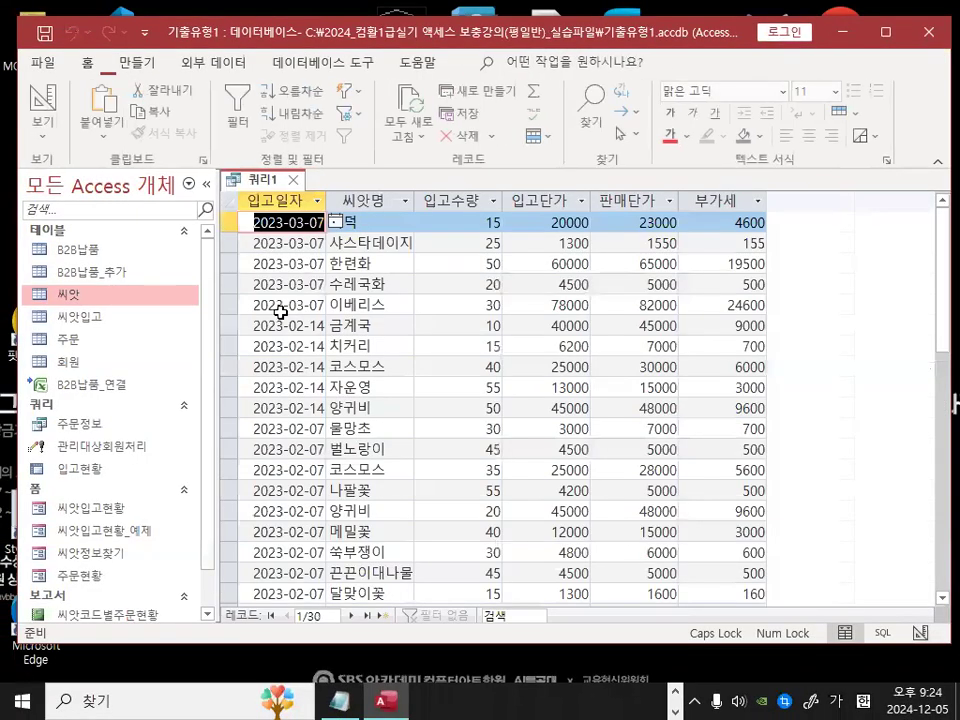
key("ctrl+1")
mouse_move(338, 246)
left_mouse_down()
mouse_move(289, 267)
mouse_move(330, 184)
mouse_move(337, 231)
left_mouse_up()
mouse_move(309, 328)
left_mouse_down()
mouse_move(306, 500)
mouse_move(370, 390)
left_mouse_up()
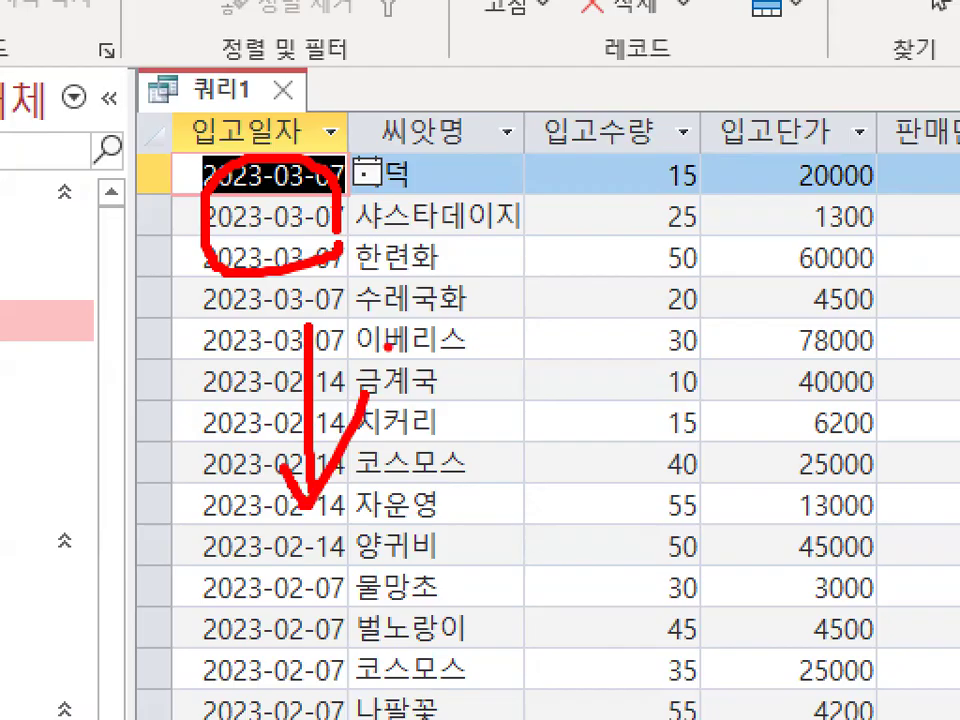
Step: Review the 입고단가, 판매단가 and 부가세 values shown in the datasheet
key("Escape")
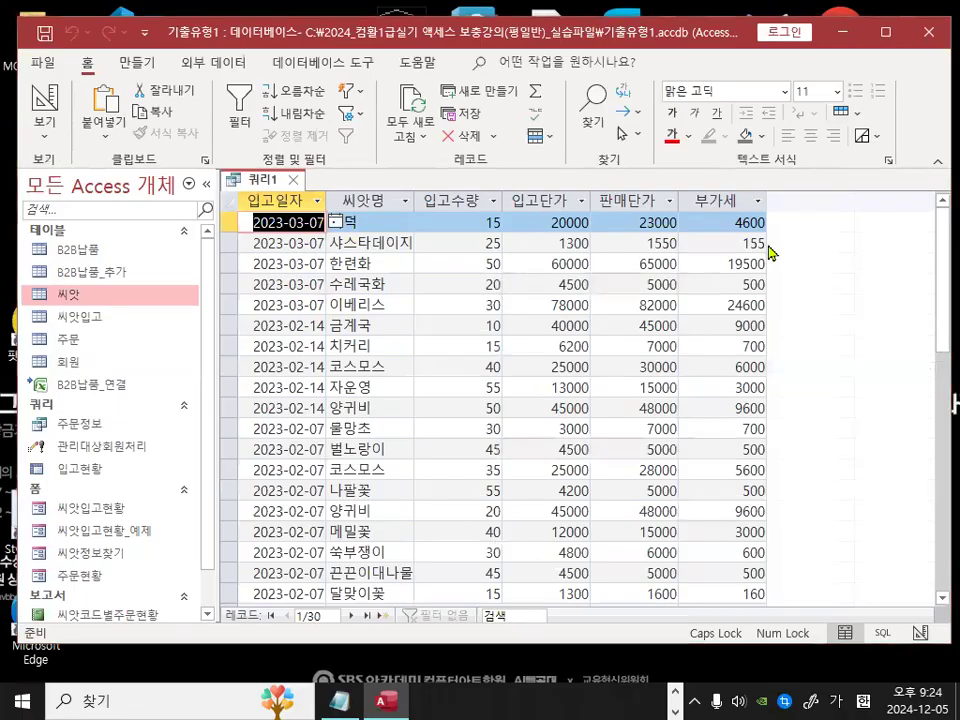
key("ctrl+1")
left_click_drag(322, 214, 766, 213)
mouse_move(348, 173)
left_mouse_down()
mouse_move(263, 150)
mouse_move(345, 148)
left_mouse_up()
mouse_move(561, 155)
left_mouse_down()
mouse_move(553, 167)
mouse_move(530, 150)
left_mouse_up()
left_click_drag(708, 156, 690, 128)
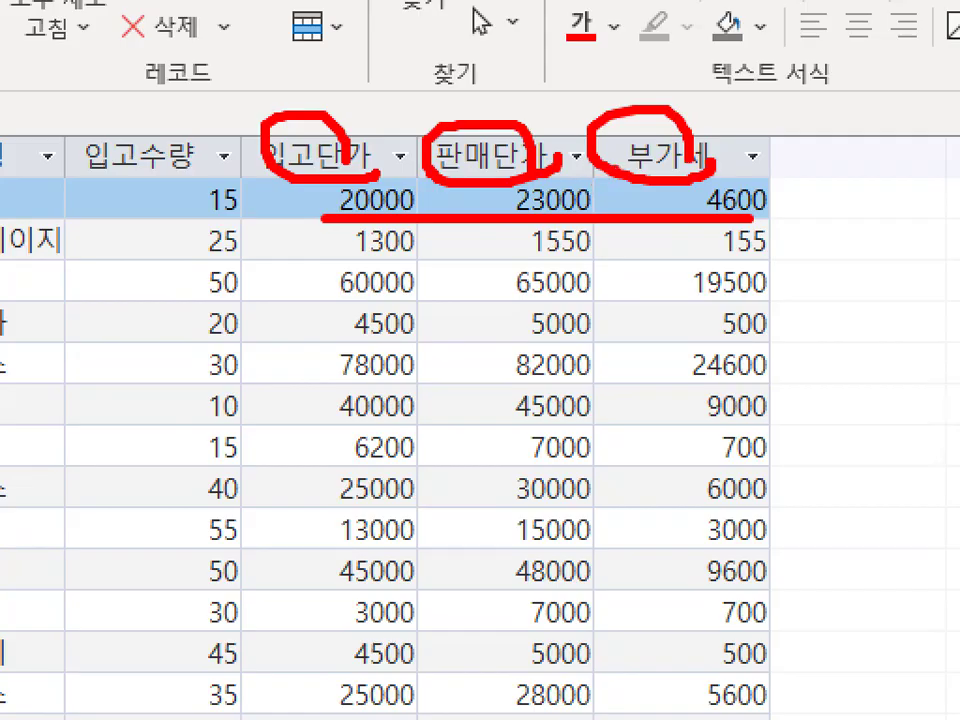
key("Escape")
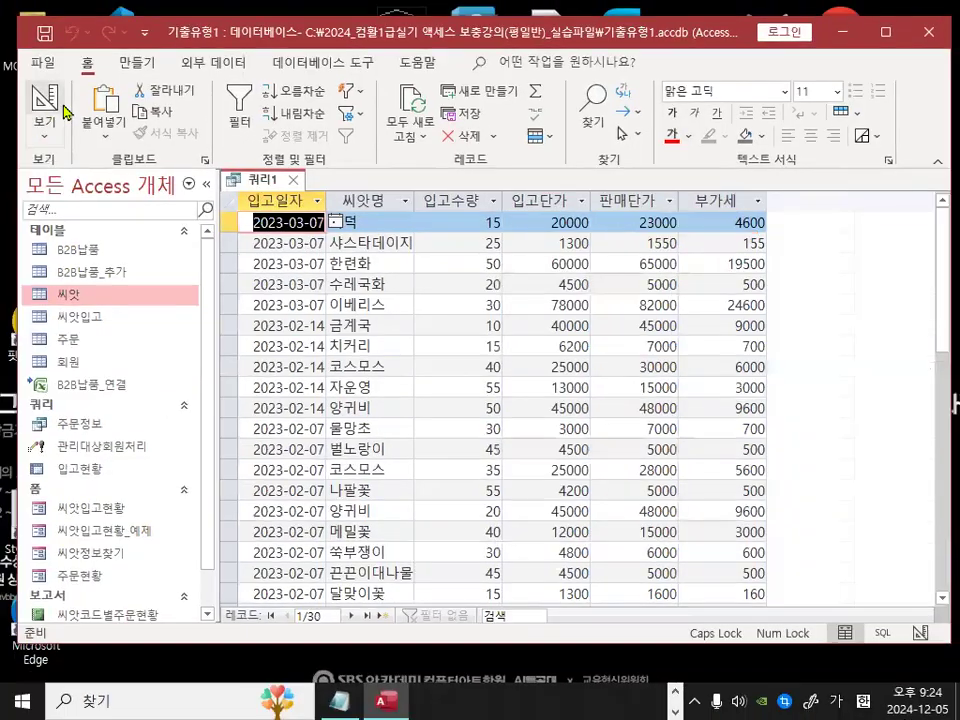
Step: Return to Design view and scroll the grid to show the 입고단가, 판매단가 and 부가세 columns
left_click(48, 100)
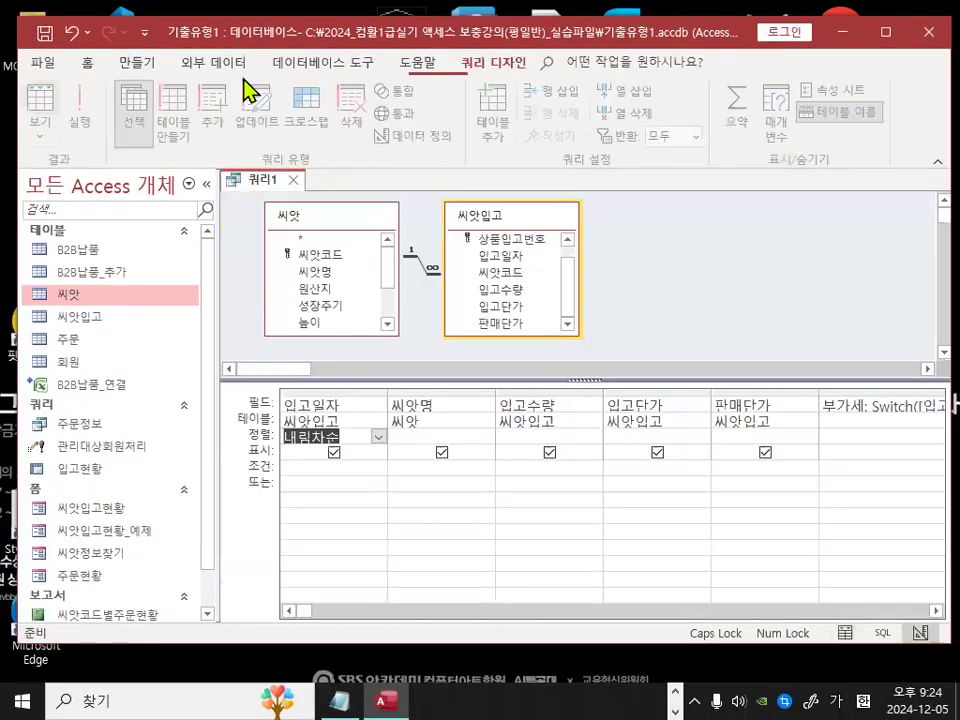
left_click(919, 612)
left_click(919, 612)
key("ctrl+1")
left_click(360, 418)
mouse_move(355, 385)
left_mouse_down()
mouse_move(258, 365)
mouse_move(367, 405)
left_mouse_up()
mouse_move(591, 388)
left_mouse_down()
mouse_move(434, 355)
mouse_move(503, 395)
left_mouse_up()
left_click_drag(770, 380, 810, 415)
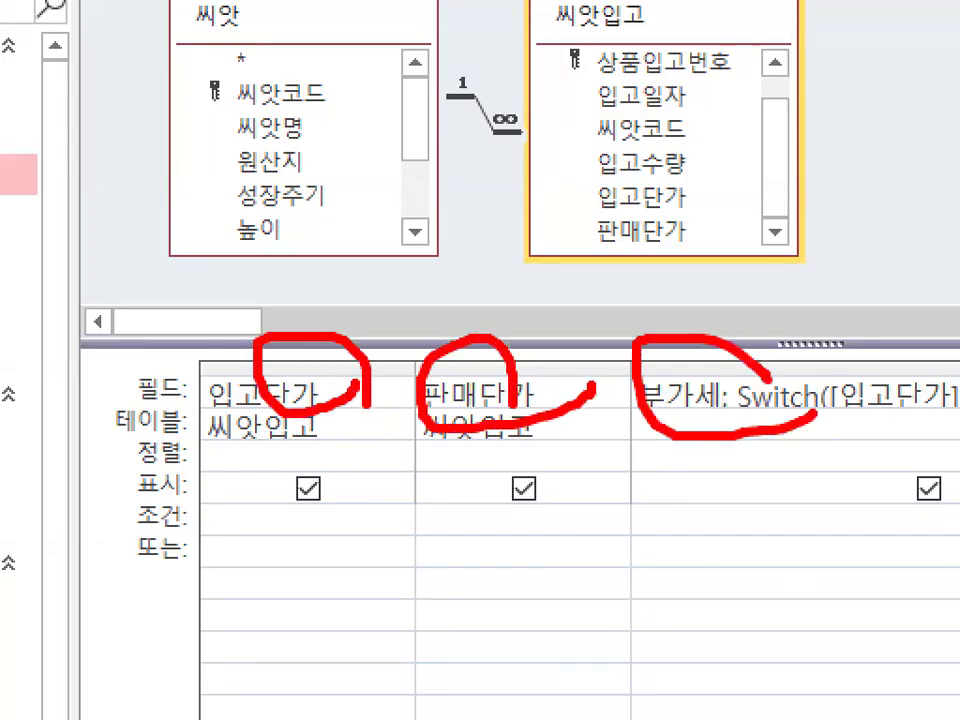
key("Escape")
Step: Run the query and compare the 부가세 results against 입고단가 and 판매단가
left_click(86, 98)
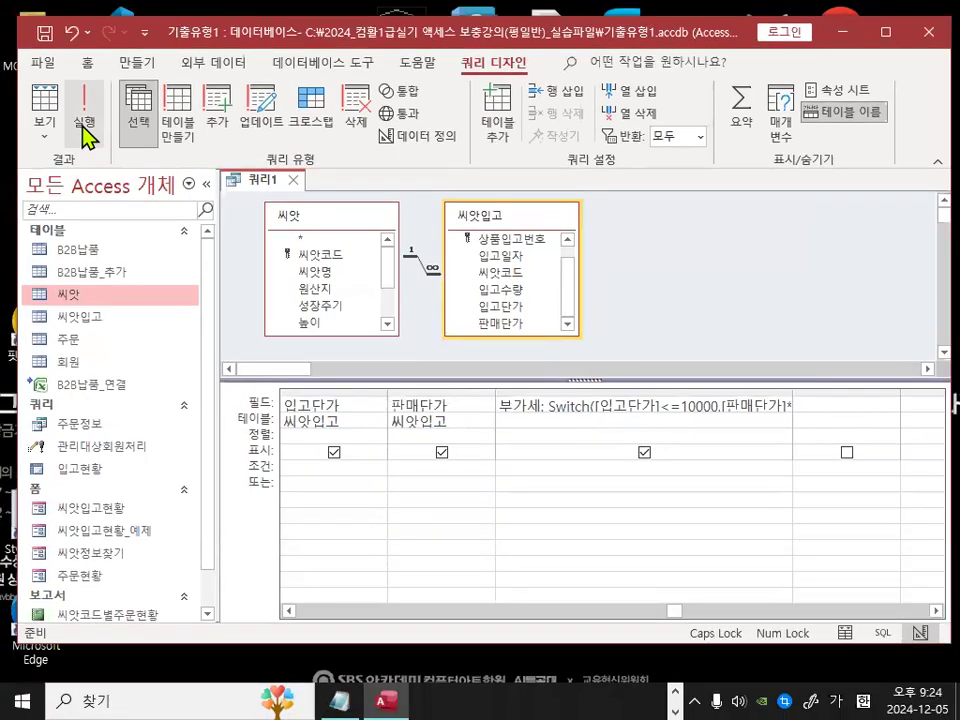
key("ctrl+1")
left_click(689, 243)
mouse_move(781, 308)
left_mouse_down()
mouse_move(756, 376)
mouse_move(576, 226)
mouse_move(749, 321)
left_mouse_up()
left_click_drag(343, 257, 455, 234)
mouse_move(525, 232)
left_mouse_down()
mouse_move(540, 282)
mouse_move(611, 242)
left_mouse_up()
left_click_drag(688, 220, 772, 188)
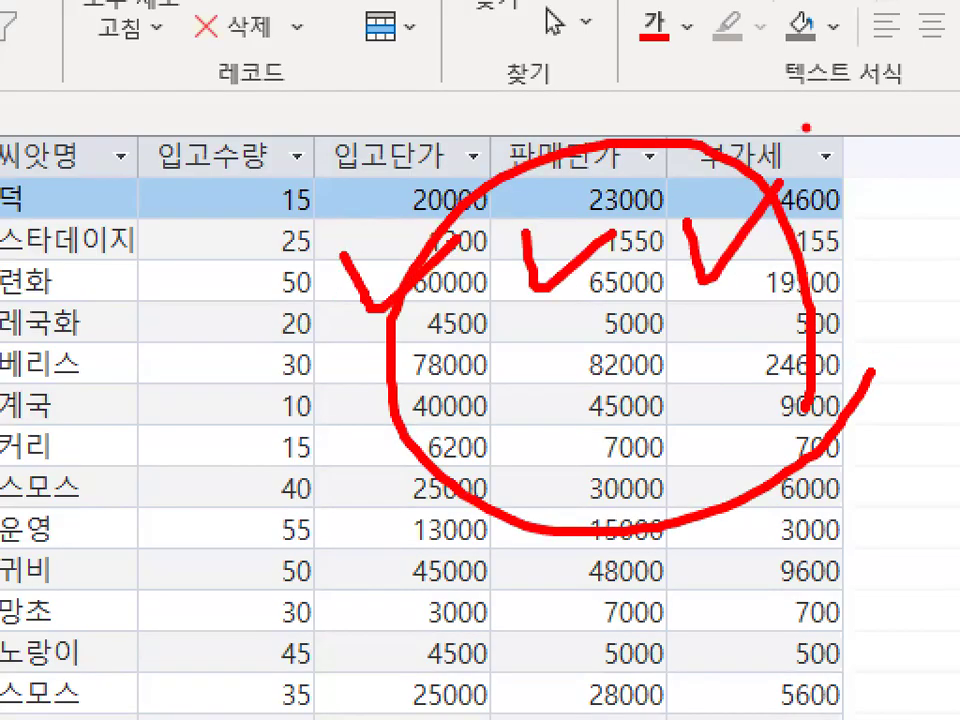
key("Escape")
Step: In Design view, open the 입고단가 field's properties and set its Format to 통화
left_click(40, 96)
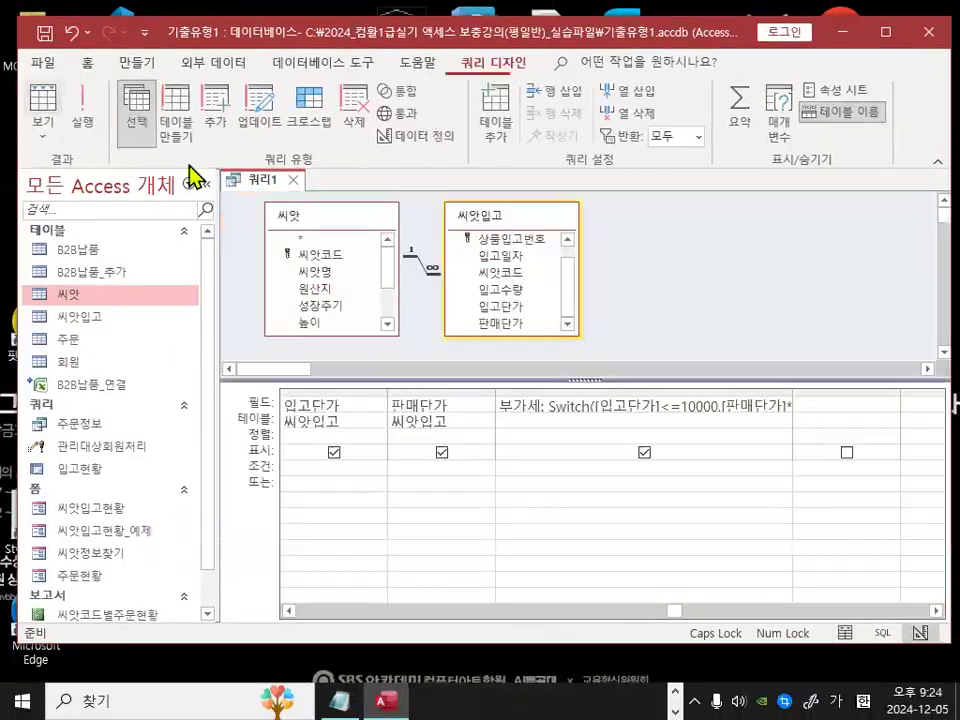
left_click(318, 406)
key("ctrl+1")
left_click(316, 406)
mouse_move(372, 403)
left_mouse_down()
mouse_move(299, 400)
mouse_move(352, 378)
mouse_move(368, 405)
left_mouse_up()
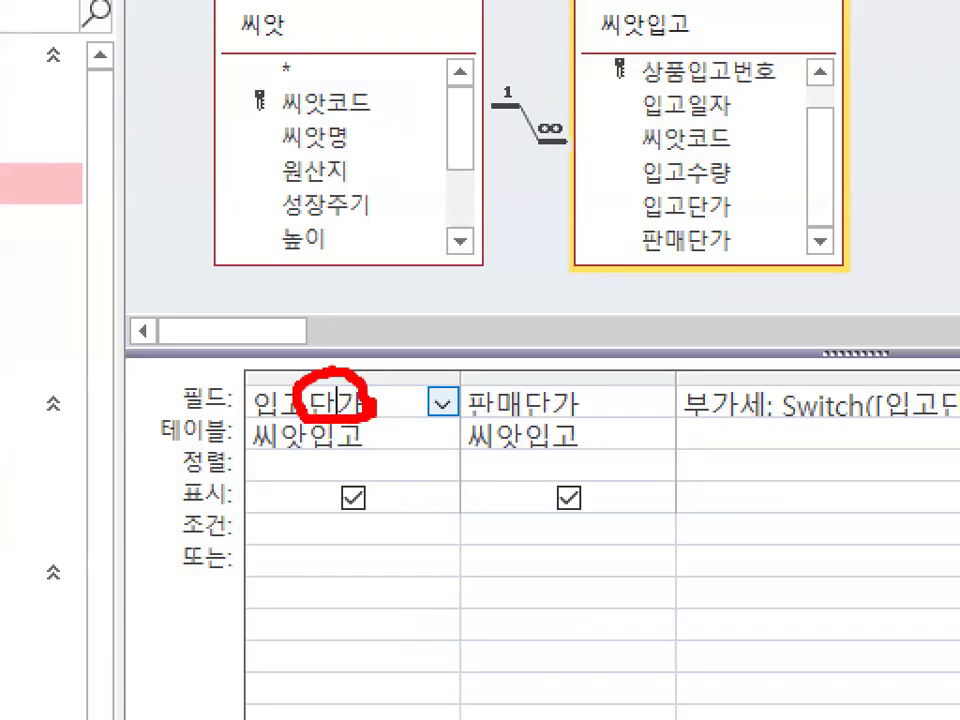
left_click_drag(432, 281, 333, 390)
key("Escape")
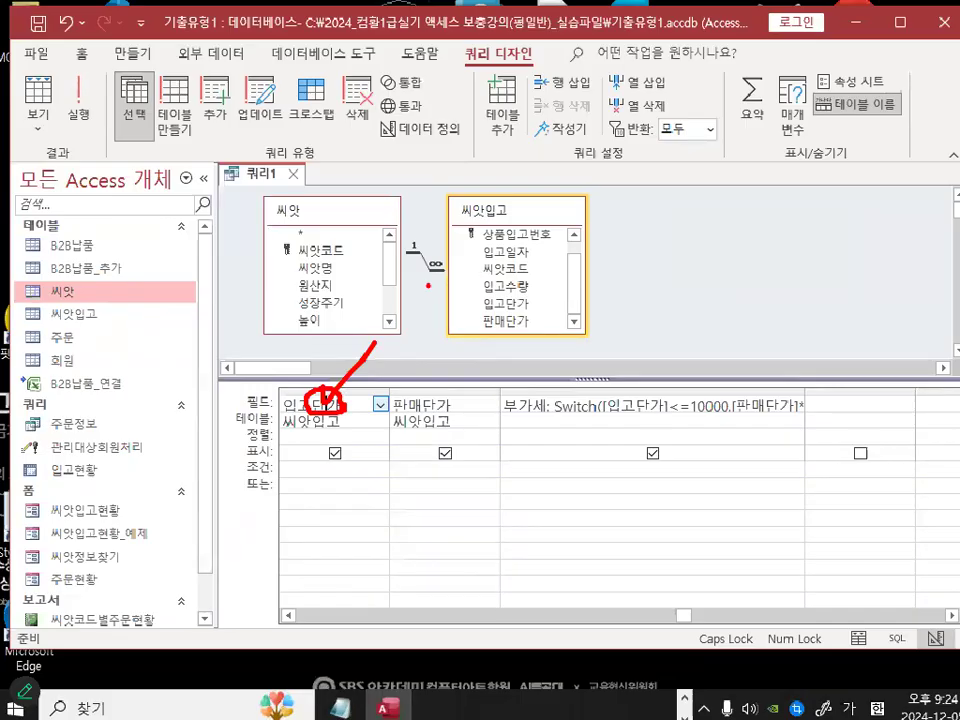
right_click(343, 405)
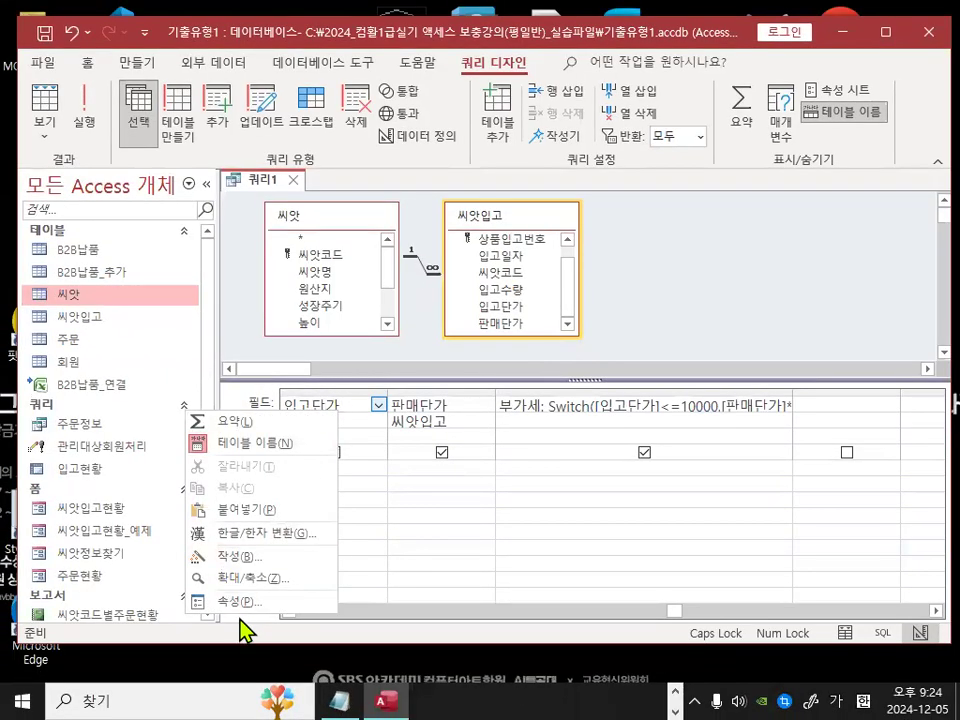
key("ctrl+1")
mouse_move(264, 604)
left_mouse_down()
mouse_move(215, 610)
mouse_move(262, 604)
left_mouse_up()
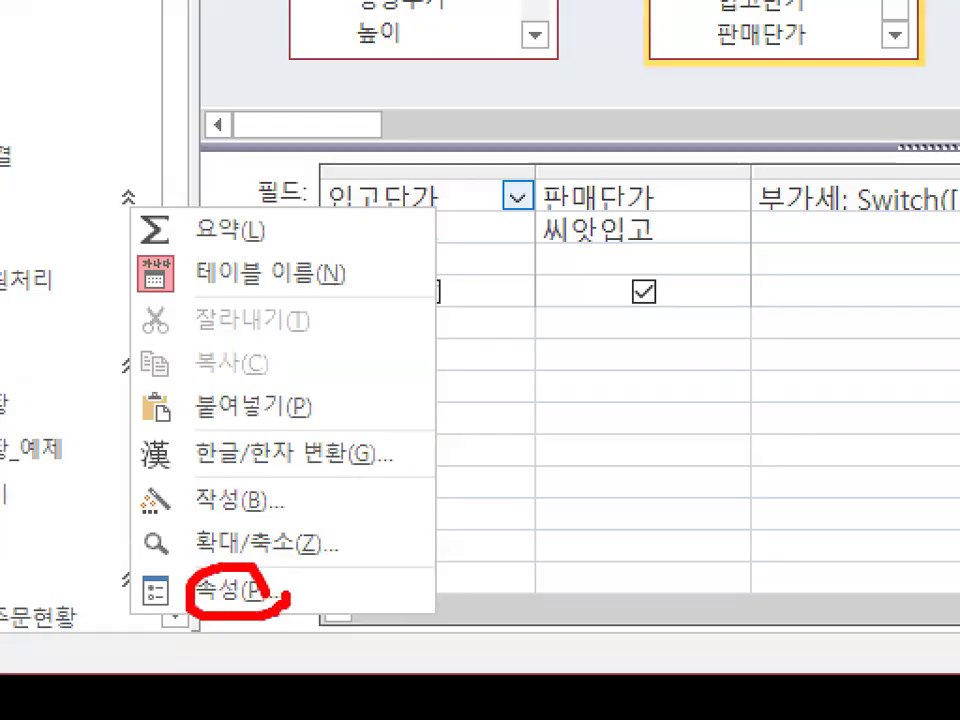
key("Escape")
key("Escape")
right_click(311, 401)
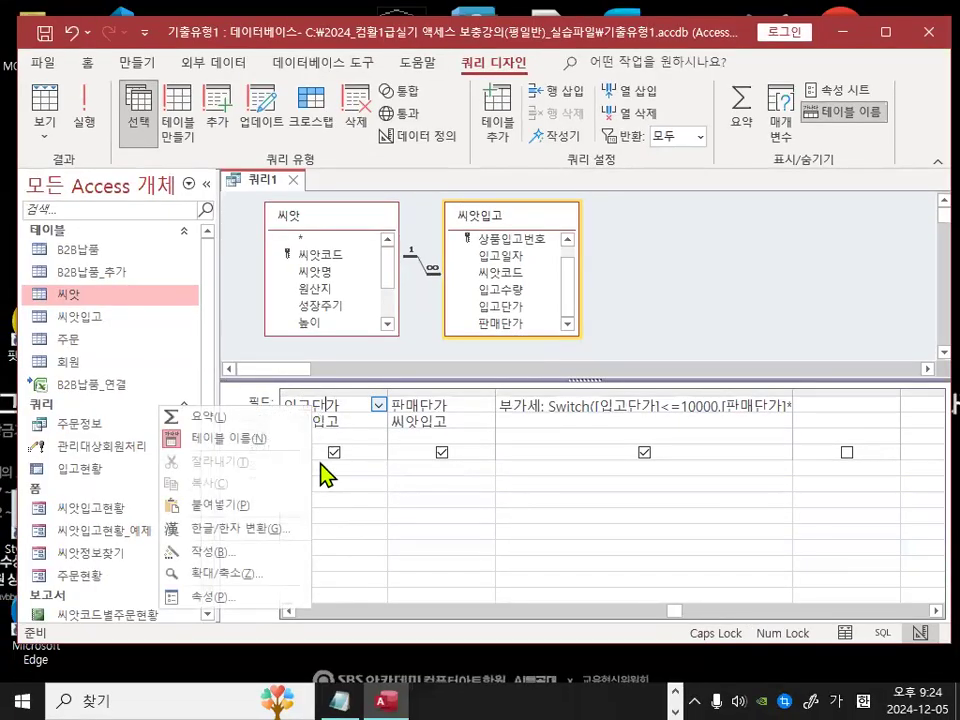
left_click(229, 605)
key("ctrl+1")
mouse_move(411, 207)
left_mouse_down()
mouse_move(361, 216)
mouse_move(414, 211)
left_mouse_up()
key("Escape")
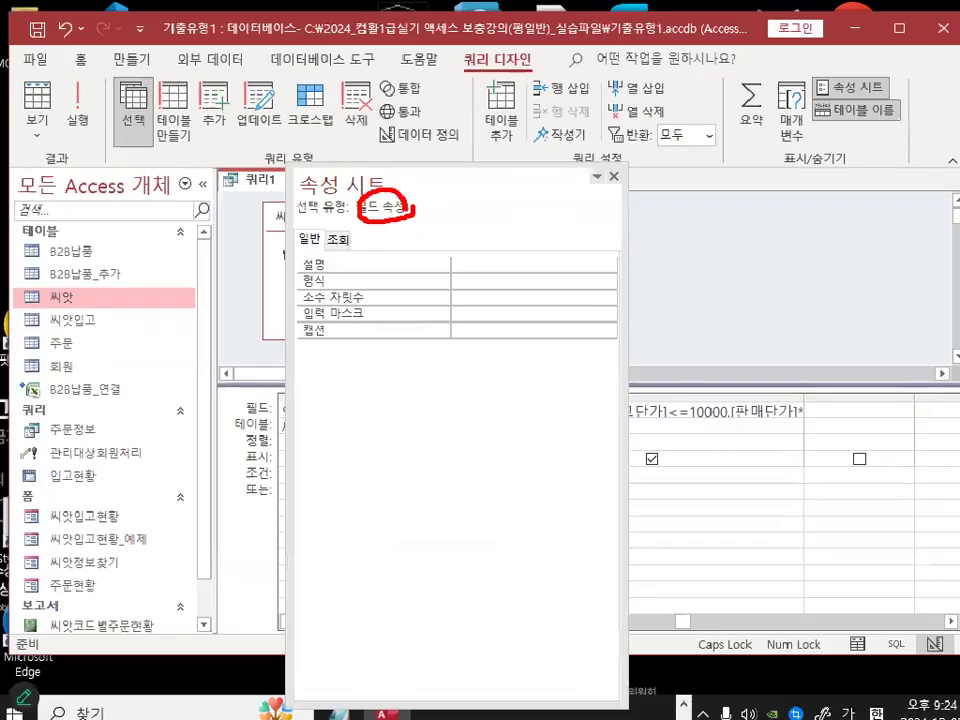
key("Escape")
left_click(508, 281)
left_click(603, 281)
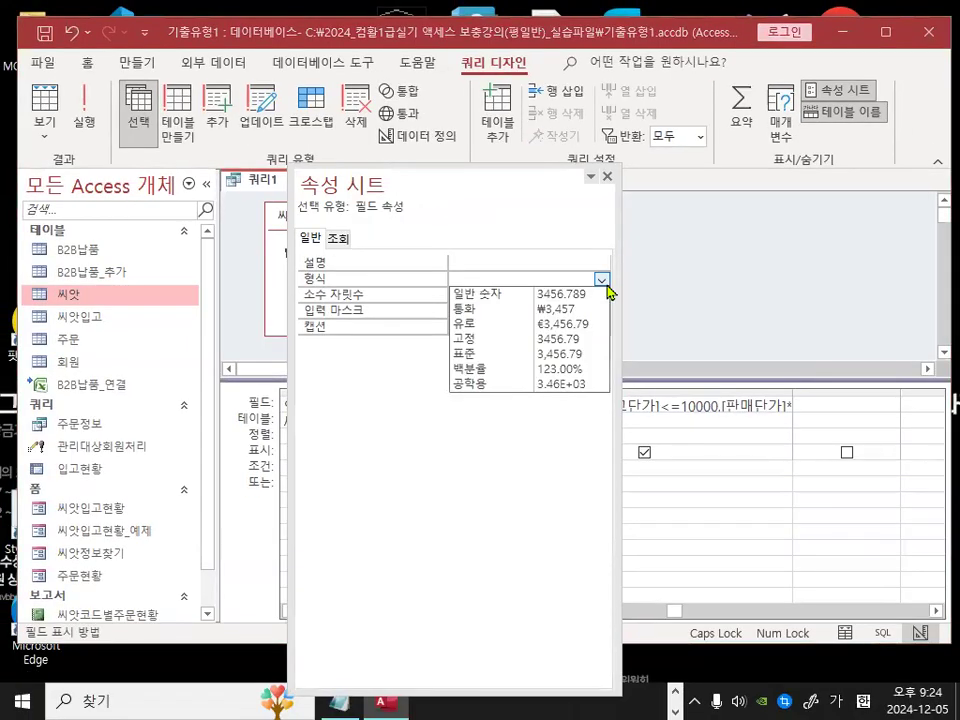
left_click(556, 309)
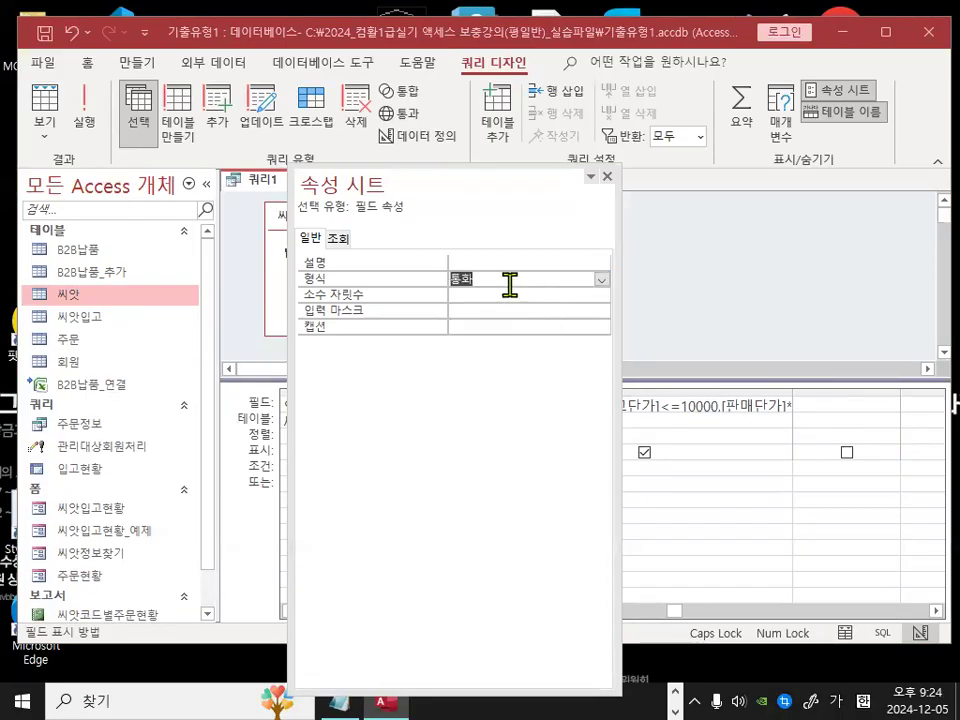
key("ctrl+1")
mouse_move(492, 284)
left_mouse_down()
mouse_move(462, 297)
mouse_move(475, 260)
left_mouse_up()
key("Escape")
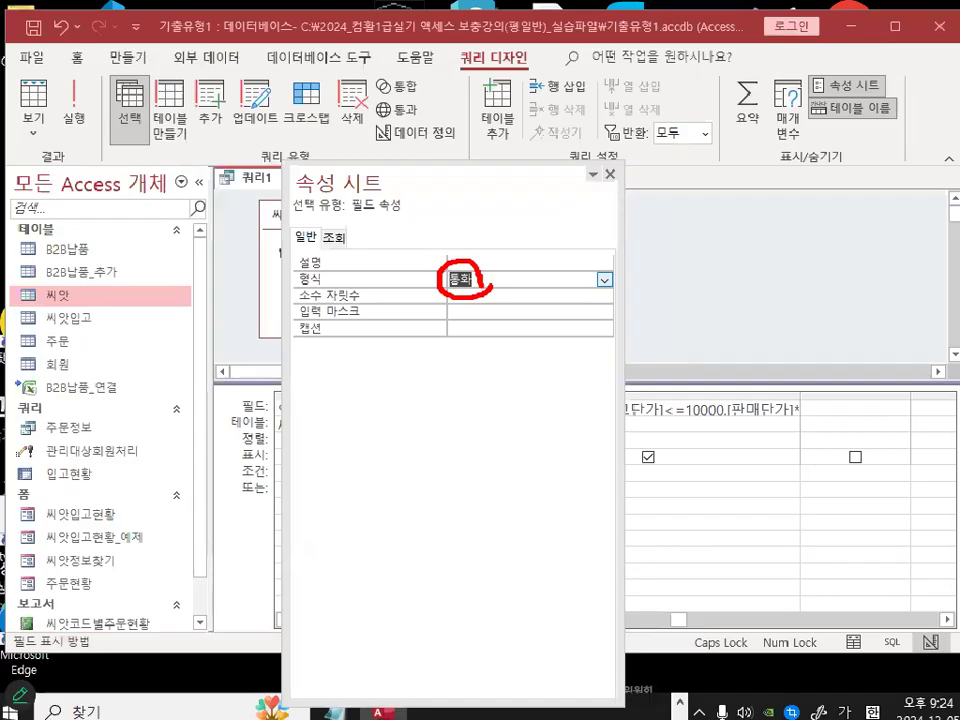
Step: Set the 판매단가 field's Format property to 통화
left_click_drag(489, 178, 543, 481)
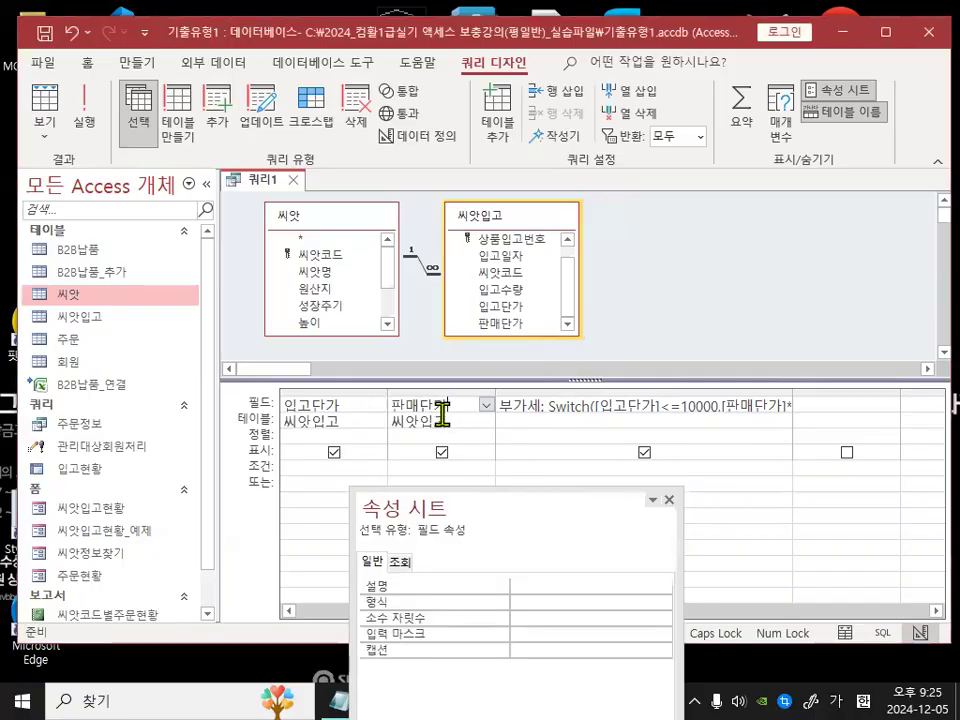
key("ctrl+1")
left_click_drag(441, 392, 492, 344)
key("Escape")
left_click_drag(463, 561, 429, 206)
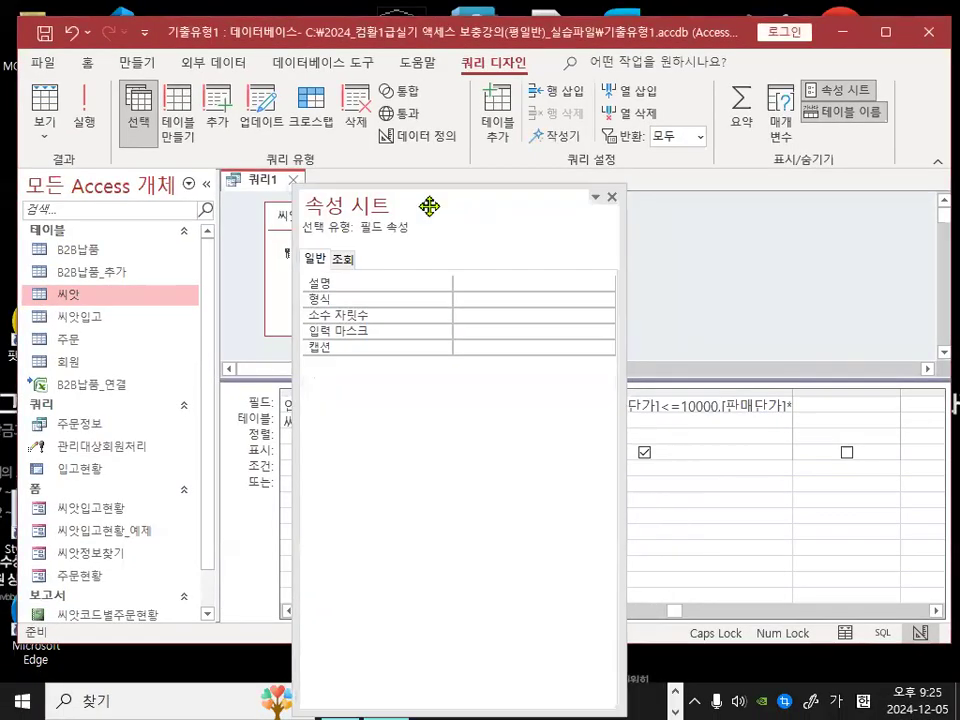
left_click(486, 298)
left_click(606, 299)
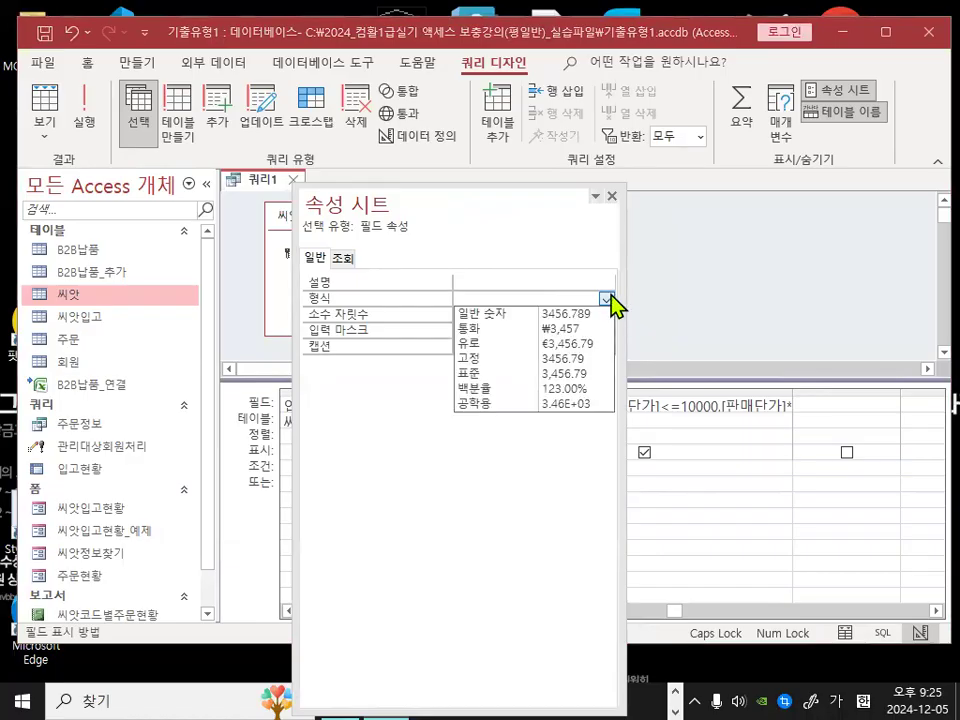
left_click(553, 328)
Step: Set the 부가세 field's Format property to 통화
left_click_drag(508, 208, 579, 536)
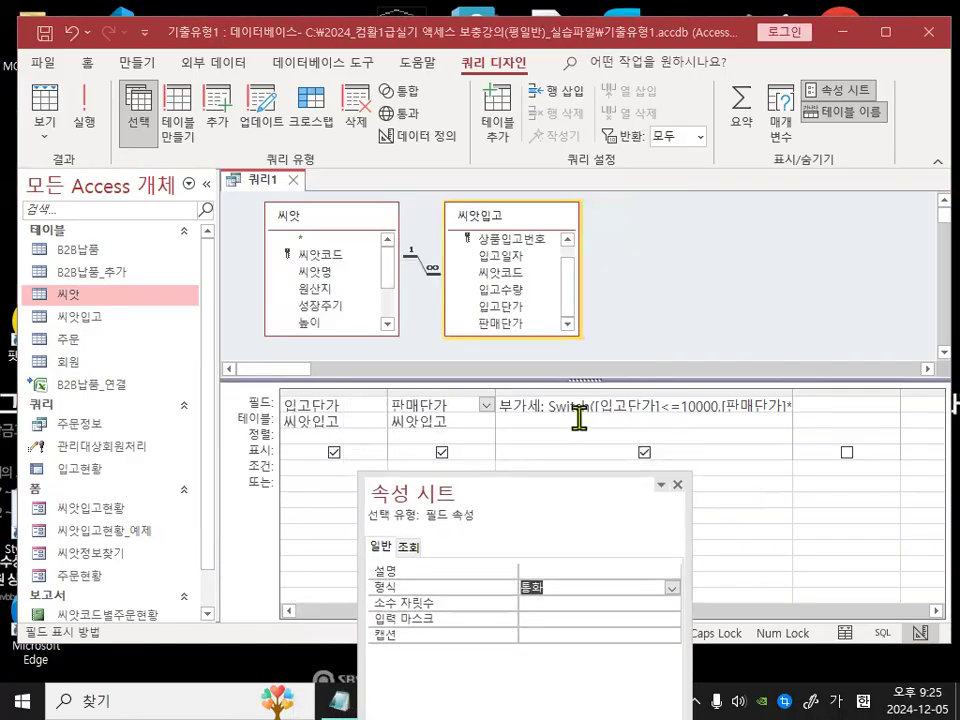
key("ctrl+1")
mouse_move(531, 387)
left_mouse_down()
mouse_move(536, 401)
mouse_move(586, 341)
left_mouse_up()
key("Escape")
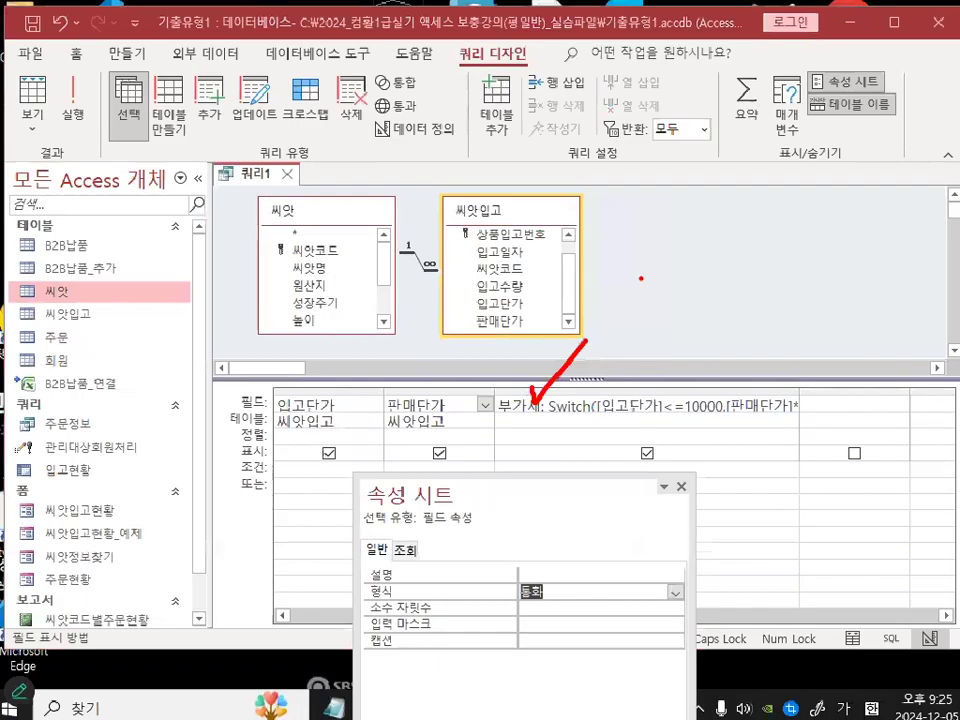
left_click_drag(531, 485, 513, 286)
left_click(528, 390)
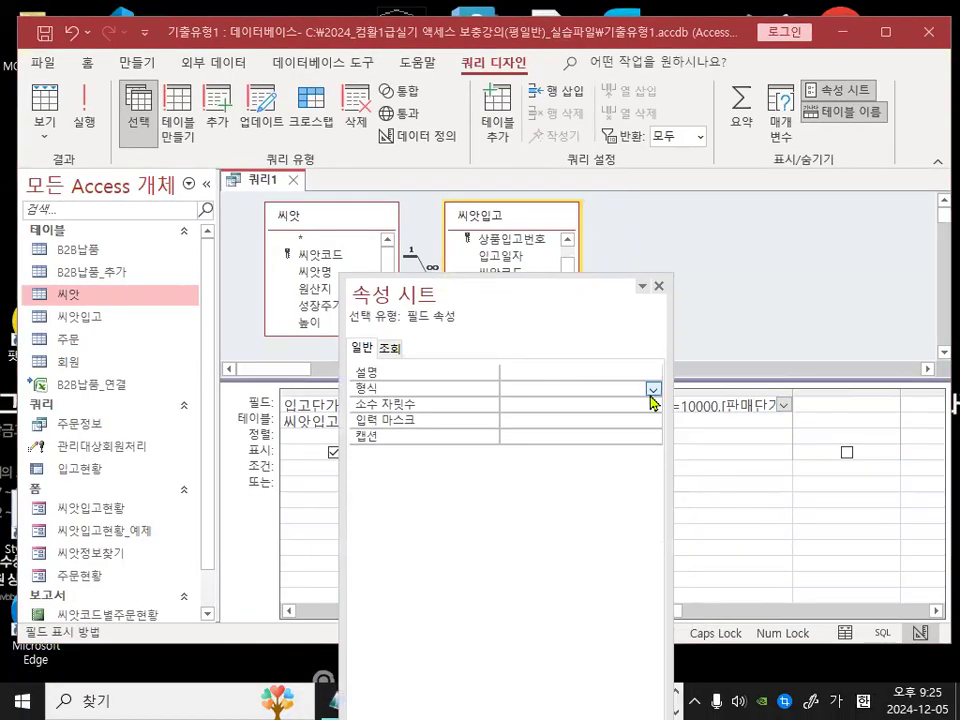
left_click(653, 389)
left_click(577, 420)
key("ctrl+1")
left_click_drag(518, 405, 545, 386)
mouse_move(492, 424)
left_mouse_down()
mouse_move(462, 352)
mouse_move(530, 392)
left_mouse_up()
key("Escape")
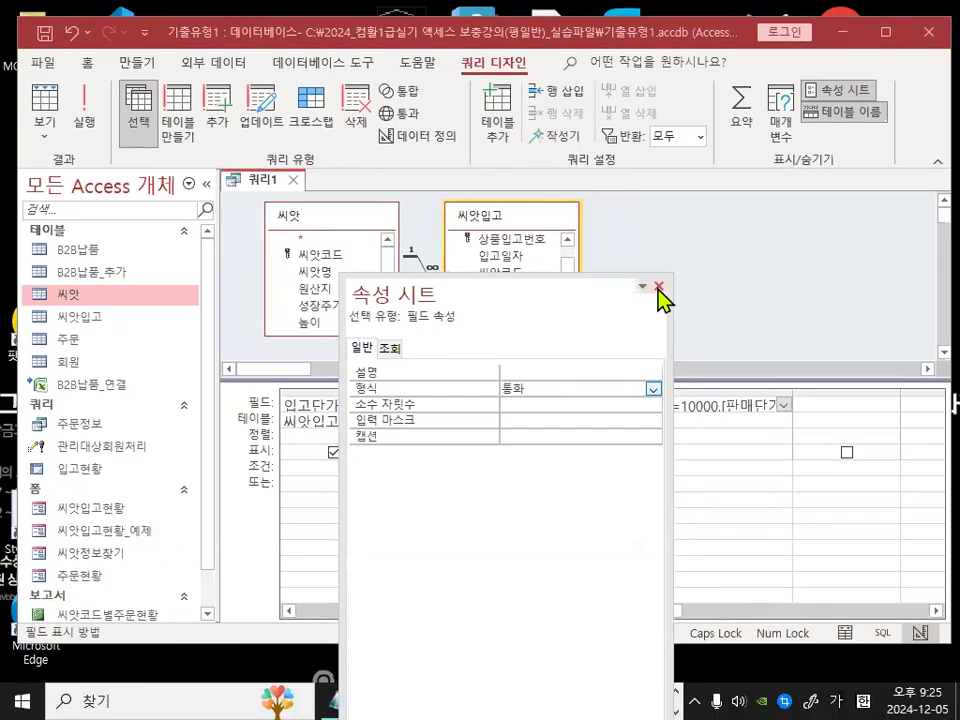
Step: Run the query and check the currency formatting of the 입고단가, 판매단가 and 부가세 columns
left_click(773, 186)
left_click(92, 104)
key("ctrl+1")
mouse_move(801, 283)
left_mouse_down()
mouse_move(795, 338)
mouse_move(745, 225)
mouse_move(768, 415)
left_mouse_up()
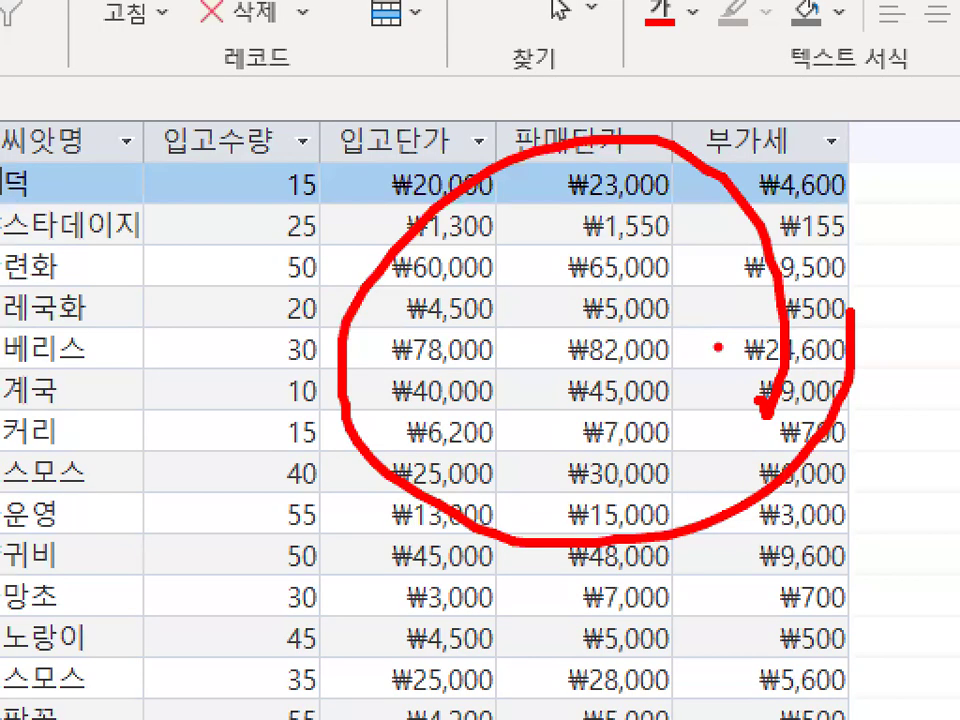
key("Escape")
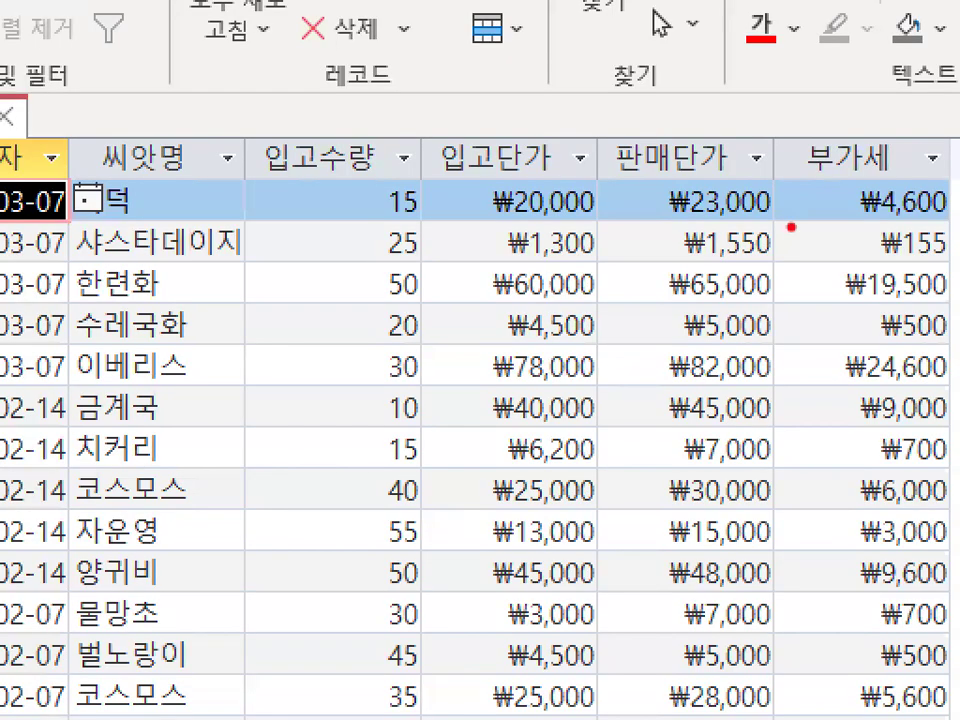
left_click_drag(737, 262, 626, 317)
mouse_move(666, 388)
left_mouse_down()
mouse_move(642, 176)
mouse_move(838, 280)
left_mouse_up()
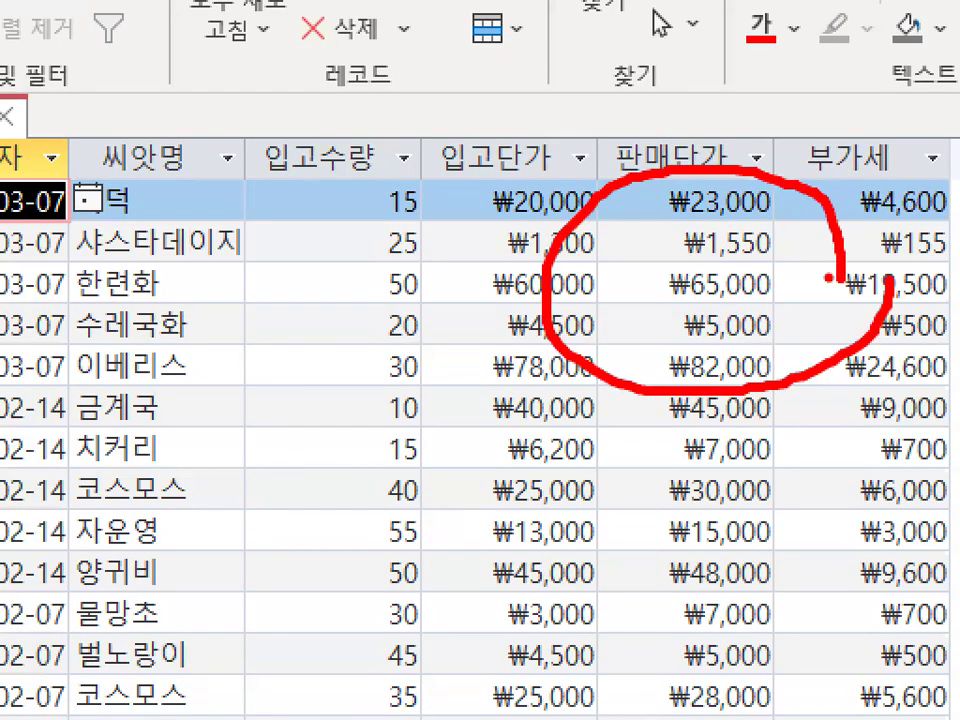
left_click_drag(304, 153, 270, 213)
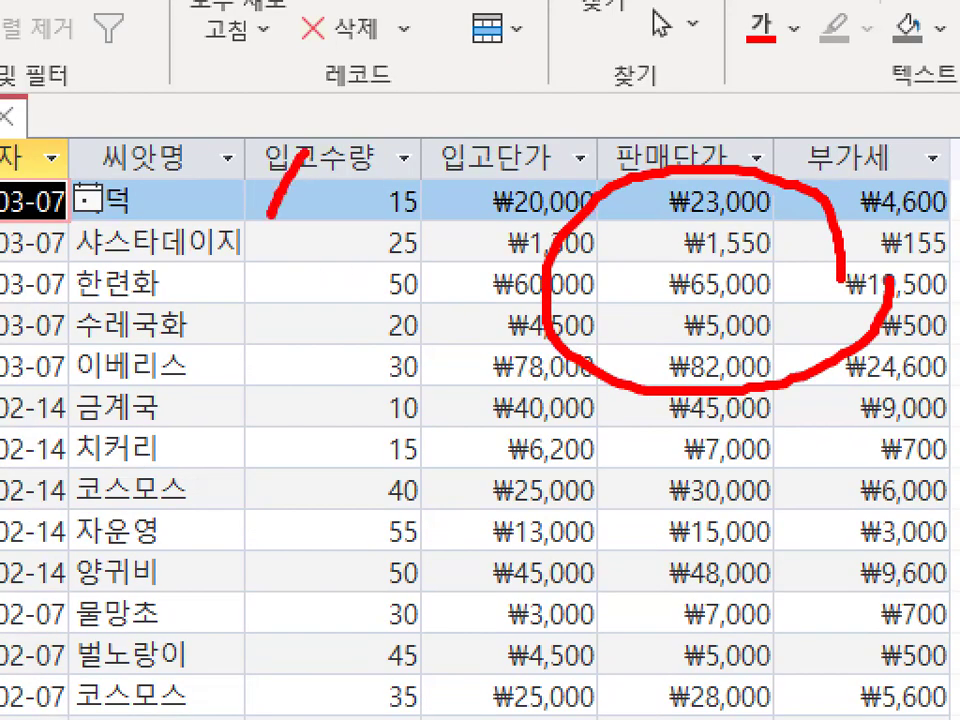
mouse_move(300, 158)
left_mouse_down()
mouse_move(340, 160)
mouse_move(300, 275)
left_mouse_up()
mouse_move(312, 348)
left_mouse_down()
mouse_move(330, 495)
mouse_move(290, 392)
left_mouse_up()
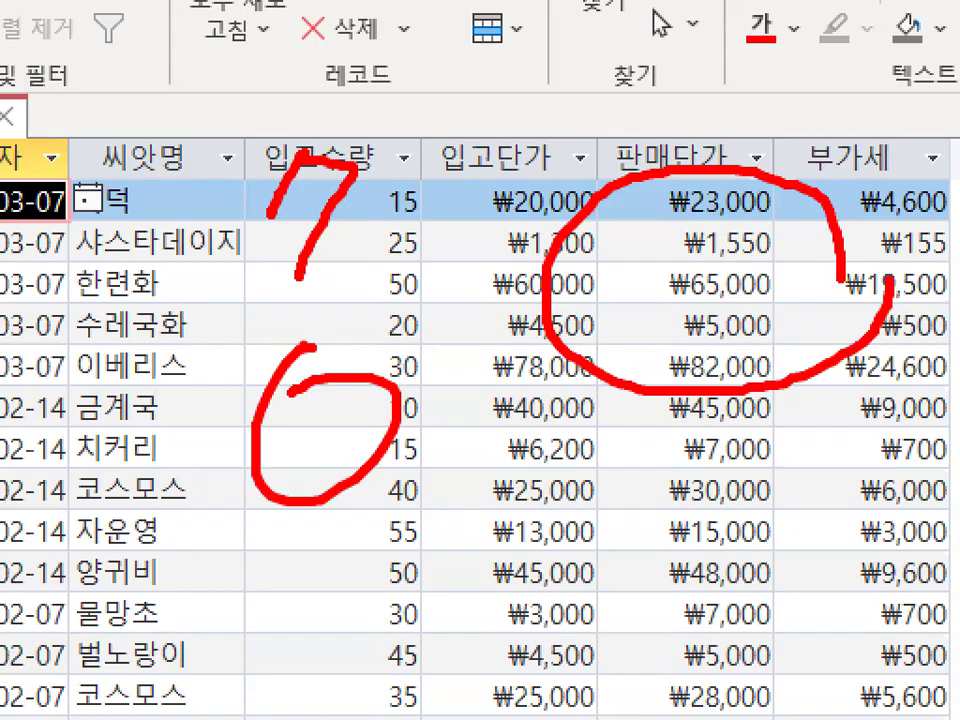
key("Escape")
key("ctrl+1")
left_click(668, 288)
mouse_move(828, 383)
left_mouse_down()
mouse_move(440, 325)
mouse_move(755, 343)
left_mouse_up()
key("Escape")
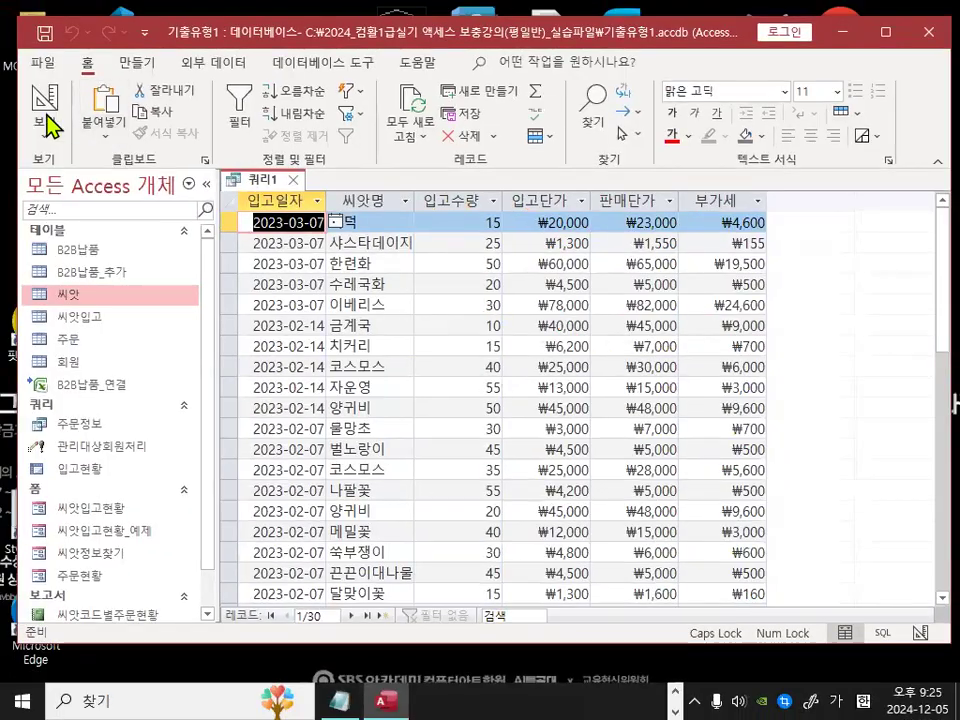
Step: Return to Design view and open the Zoom box for the 씨앗명 column's criteria cell
left_click(46, 114)
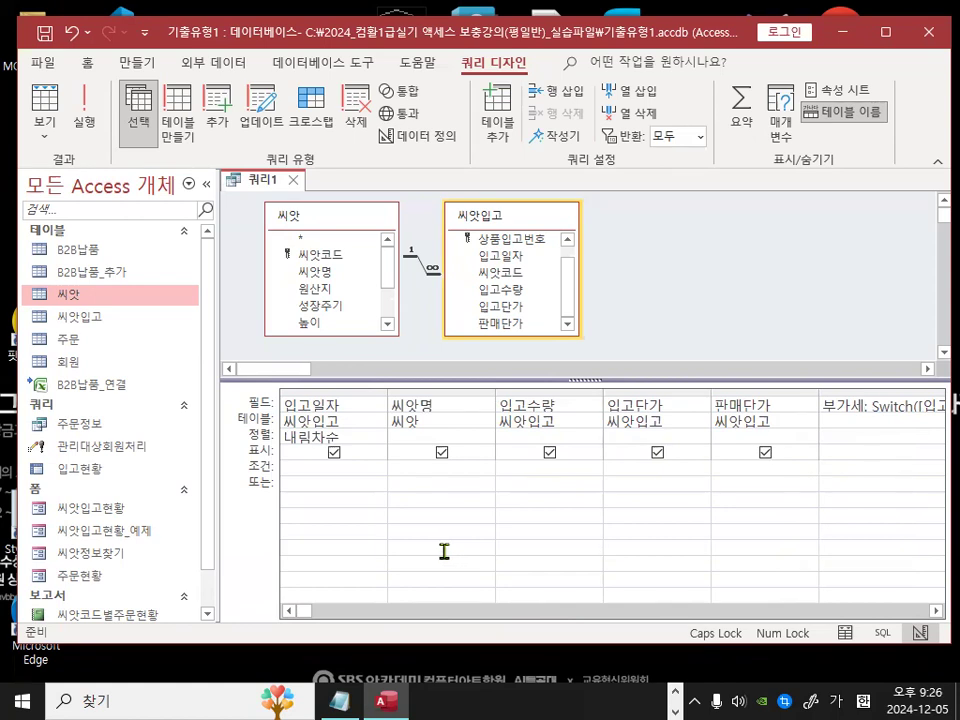
left_click(405, 469)
right_click(560, 453)
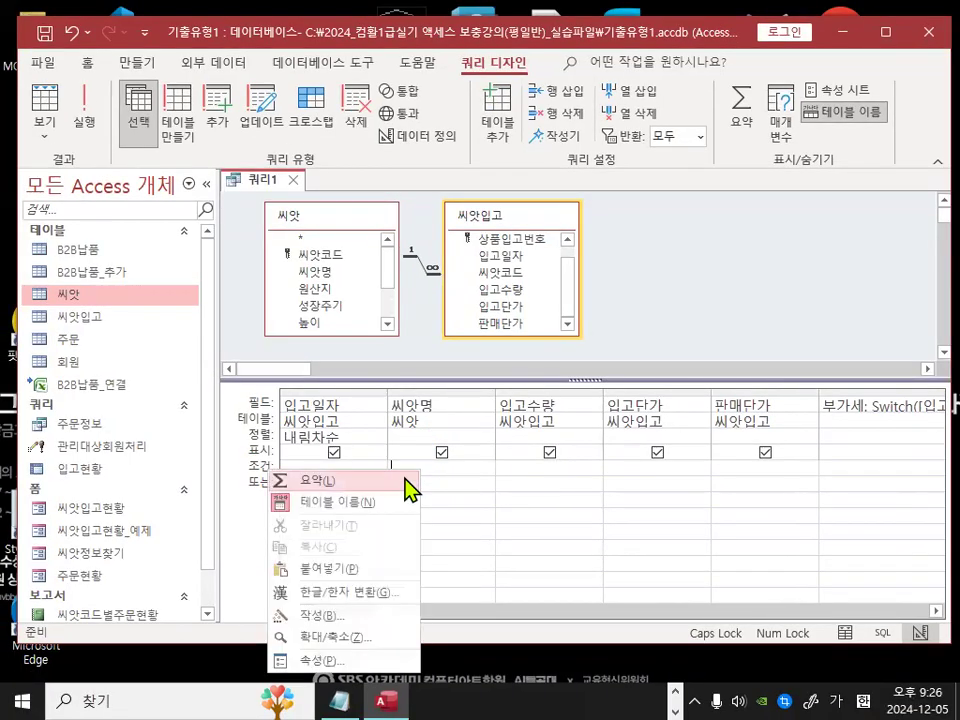
left_click(343, 638)
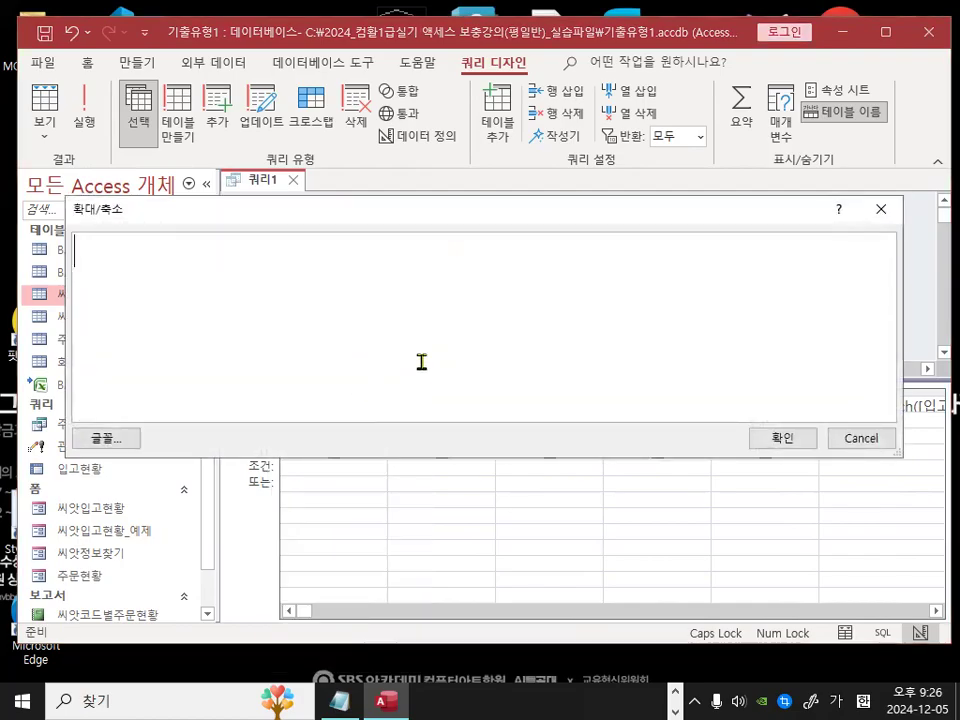
Step: Enter the criterion like "*" & [검색할 씨앗명의 일부를 입력하시오] in the Zoom box
type("LIK")
key("BackSpace")
key("BackSpace")
key("BackSpace")
key("Hangul")
type("LIKE")
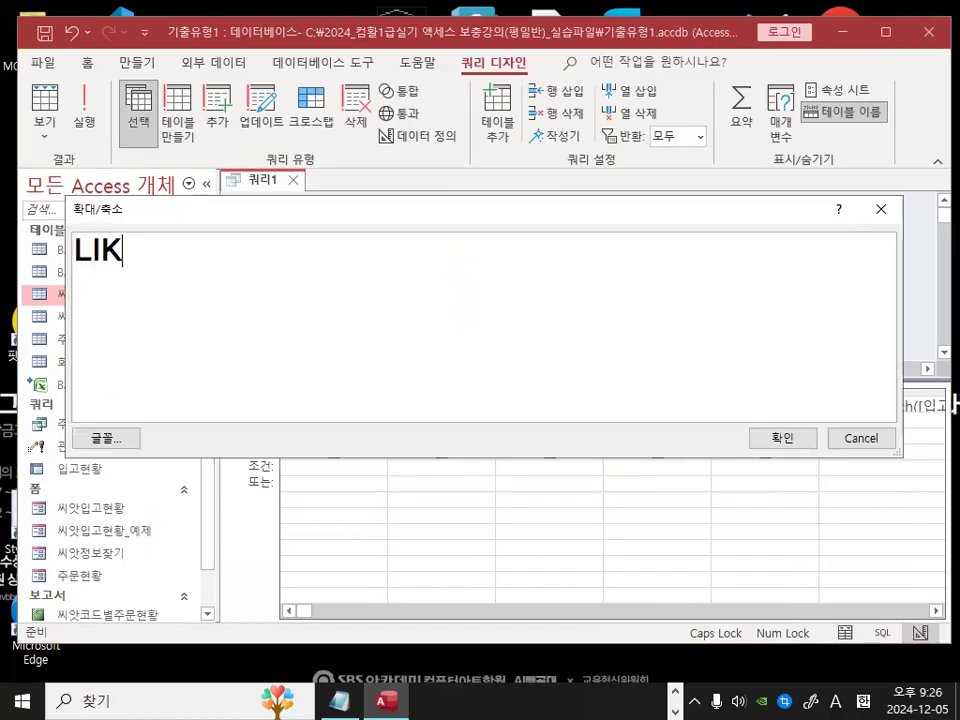
key("BackSpace")
key("BackSpace")
key("BackSpace")
key("BackSpace")
key("Caps_Lock")
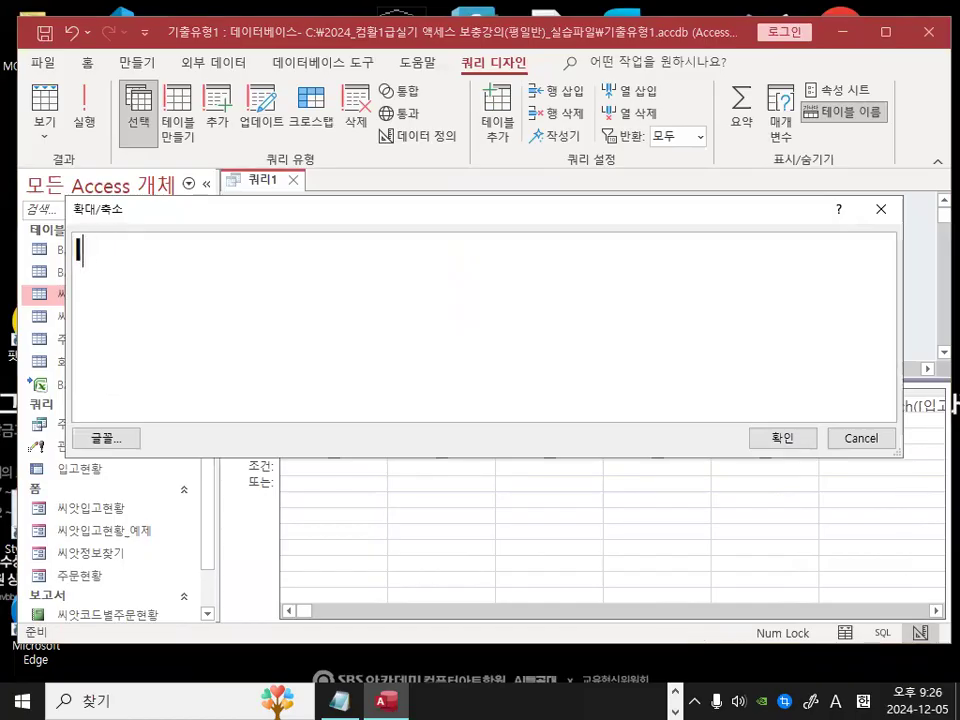
type("like \"*")
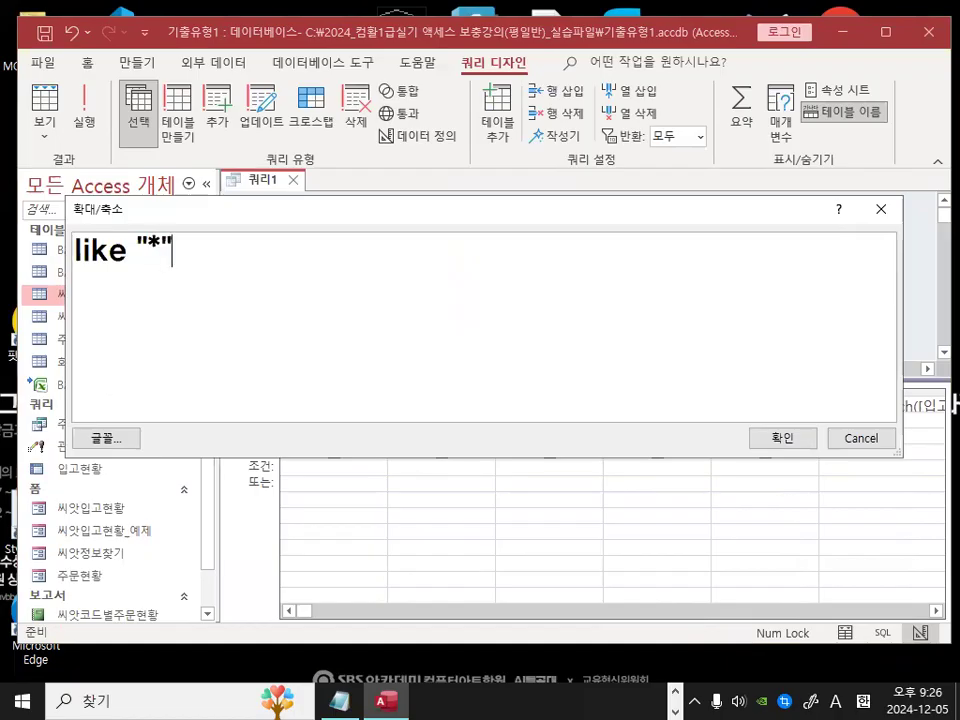
key("ctrl+1")
mouse_move(183, 254)
left_mouse_down()
mouse_move(175, 268)
mouse_move(155, 188)
left_mouse_up()
key("Escape")
type("& [")
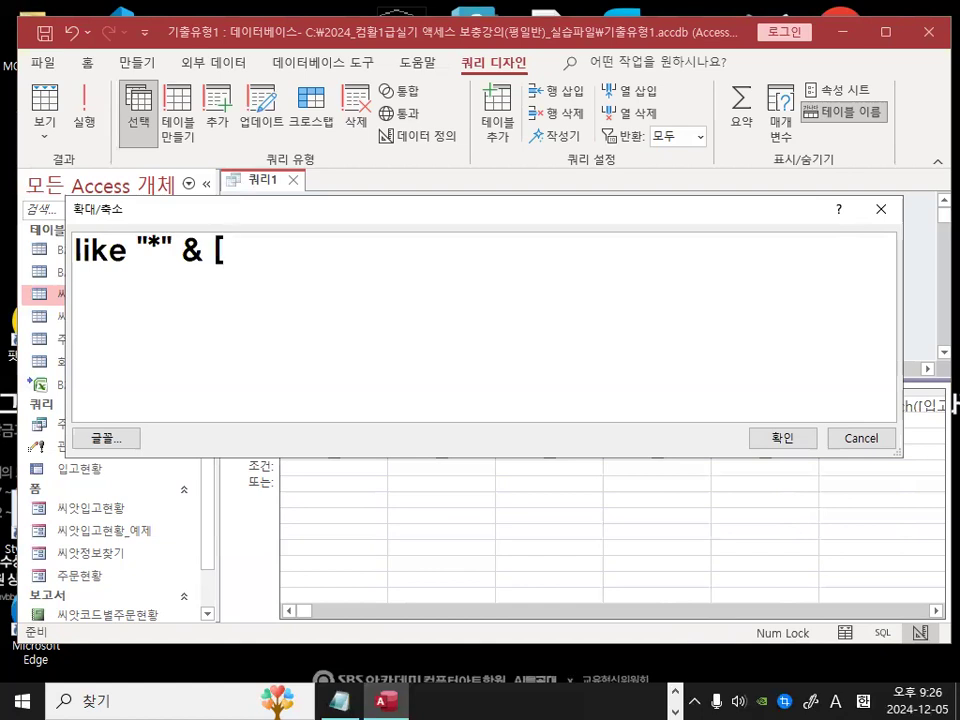
type("검개")
key("BackSpace")
key("BackSpace")
type("새")
key("BackSpace")
key("BackSpace")
type("ㅅ색할")
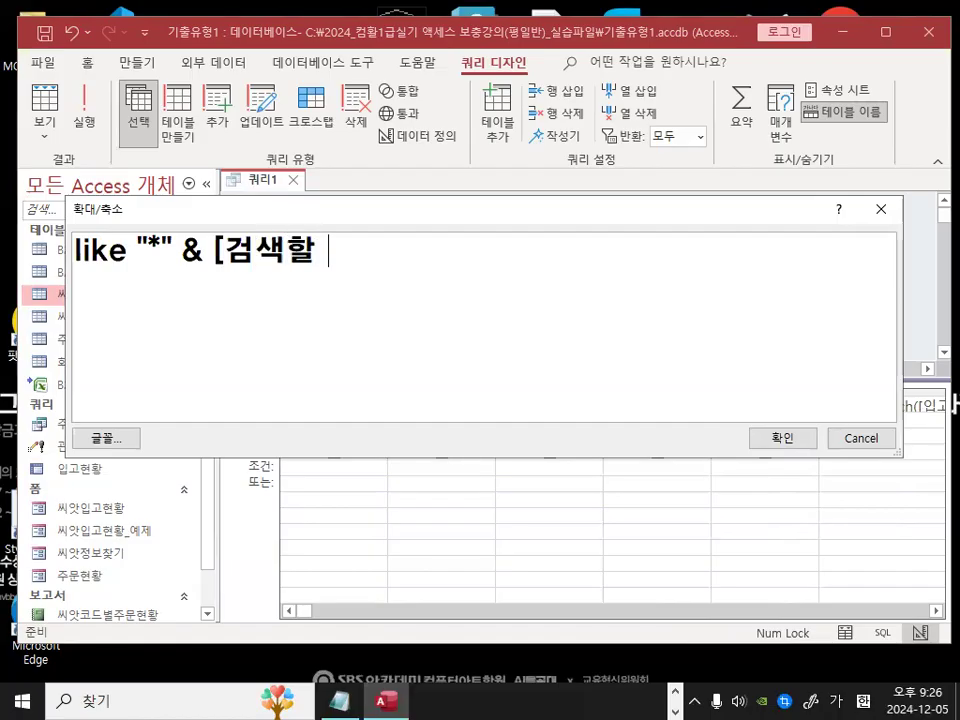
type("씨앗명")
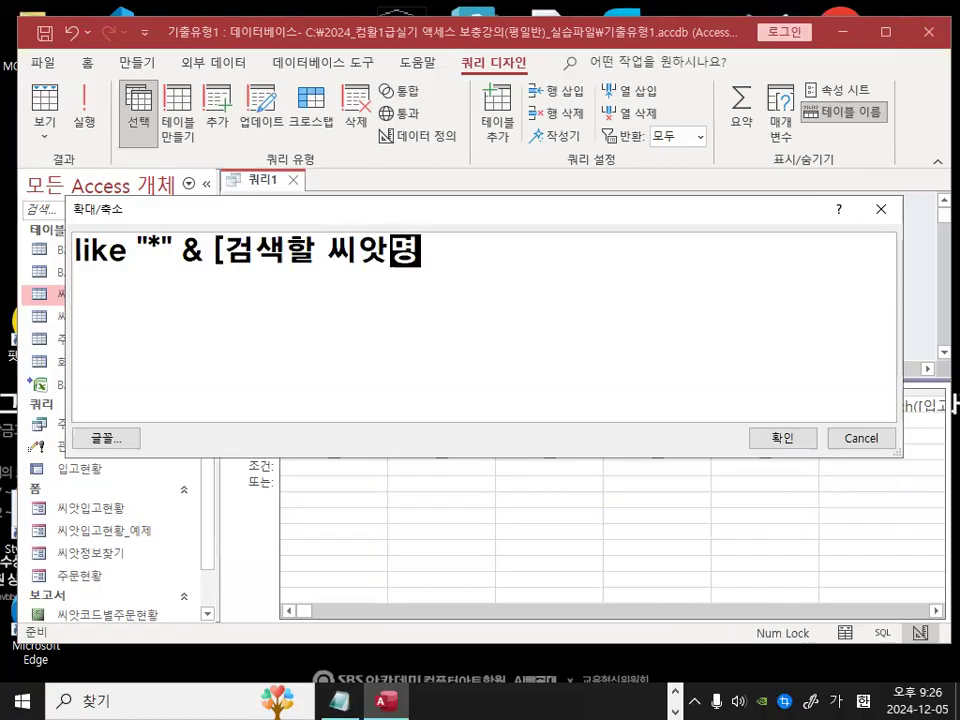
type("의 일불")
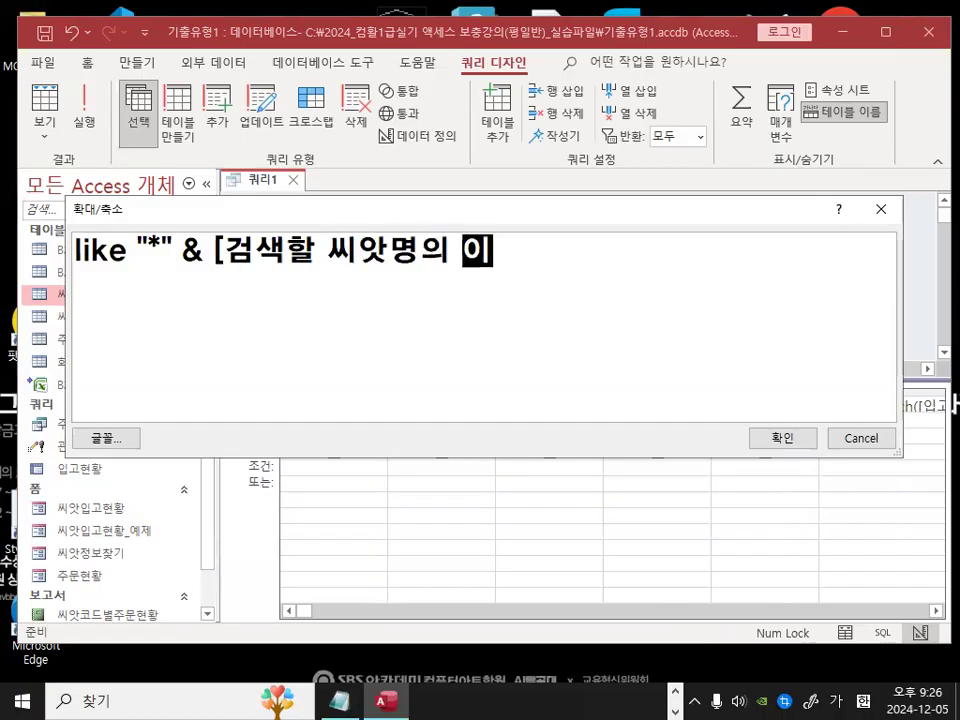
type("를 입력 ")
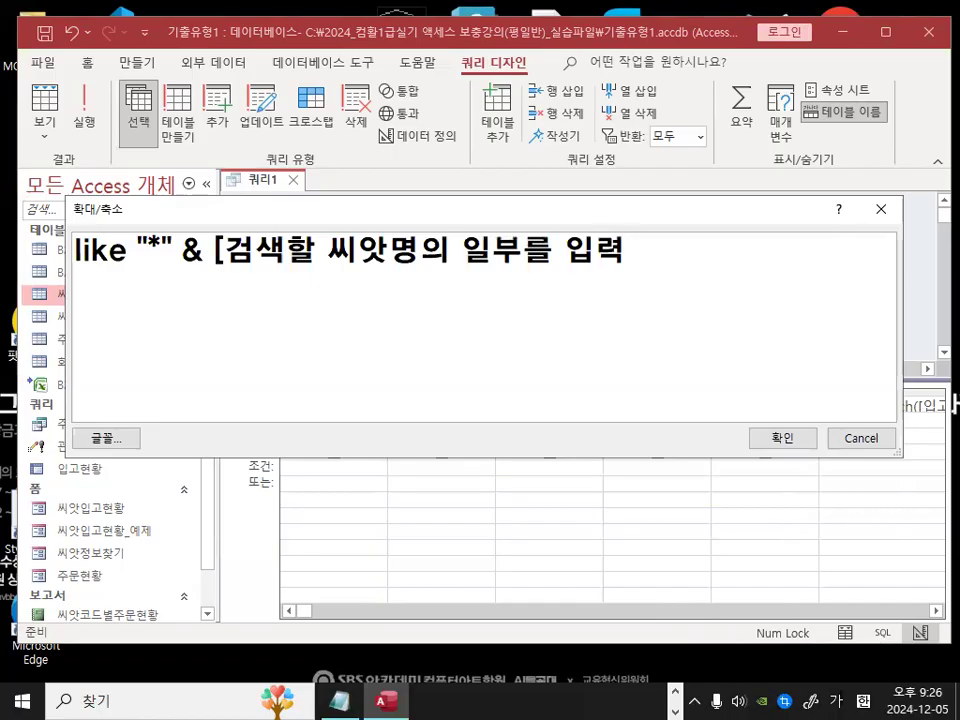
type("하시오")
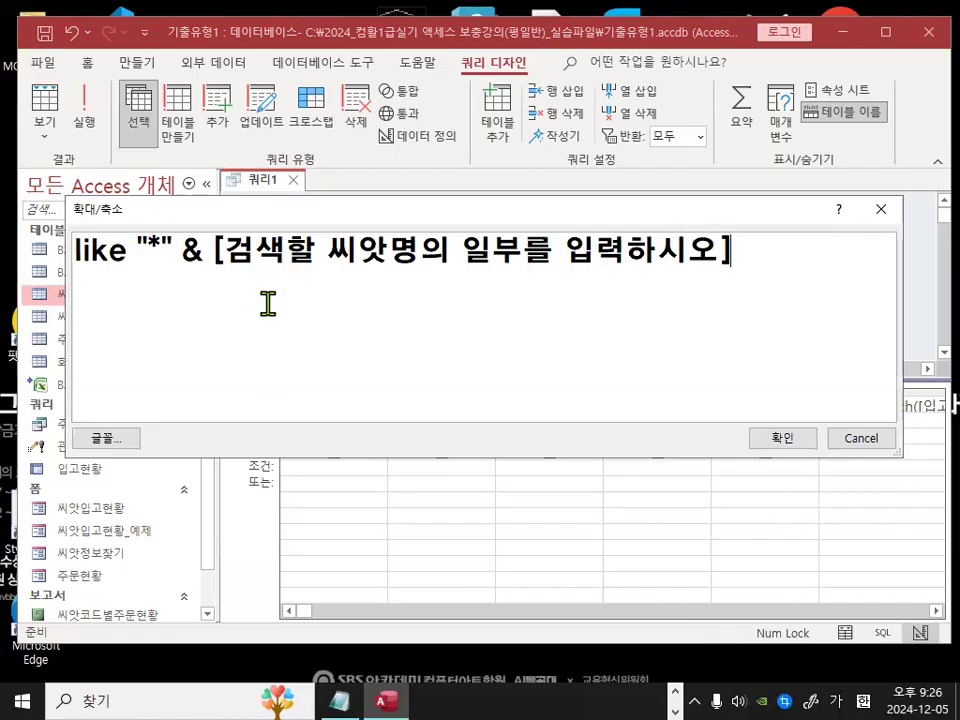
key("ctrl+2")
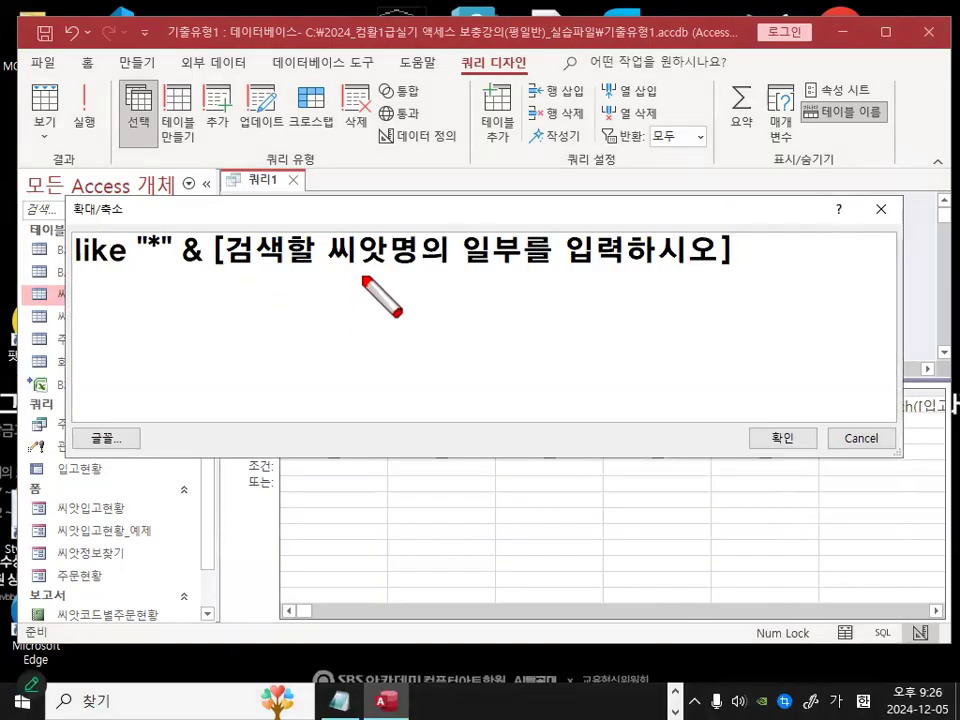
left_click_drag(218, 268, 712, 267)
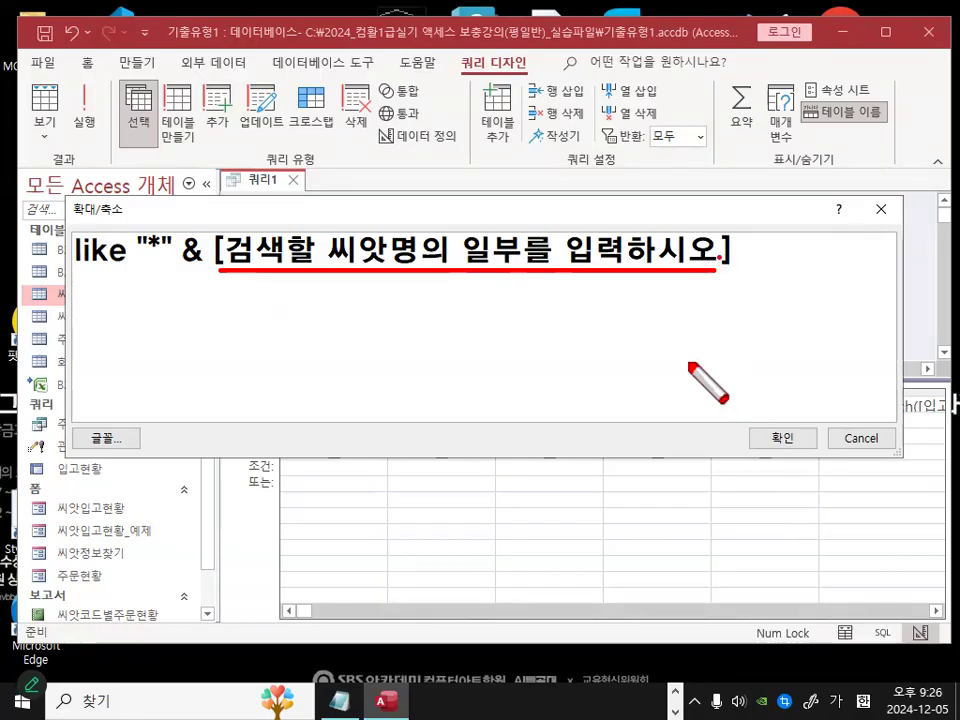
left_click_drag(305, 212, 372, 183)
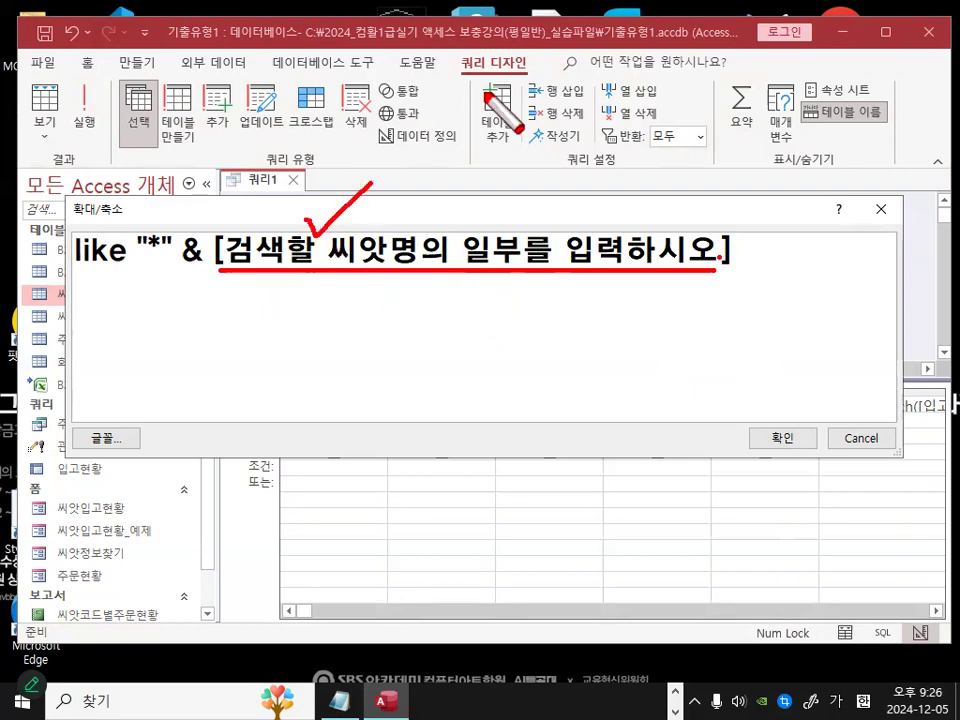
left_click(477, 336)
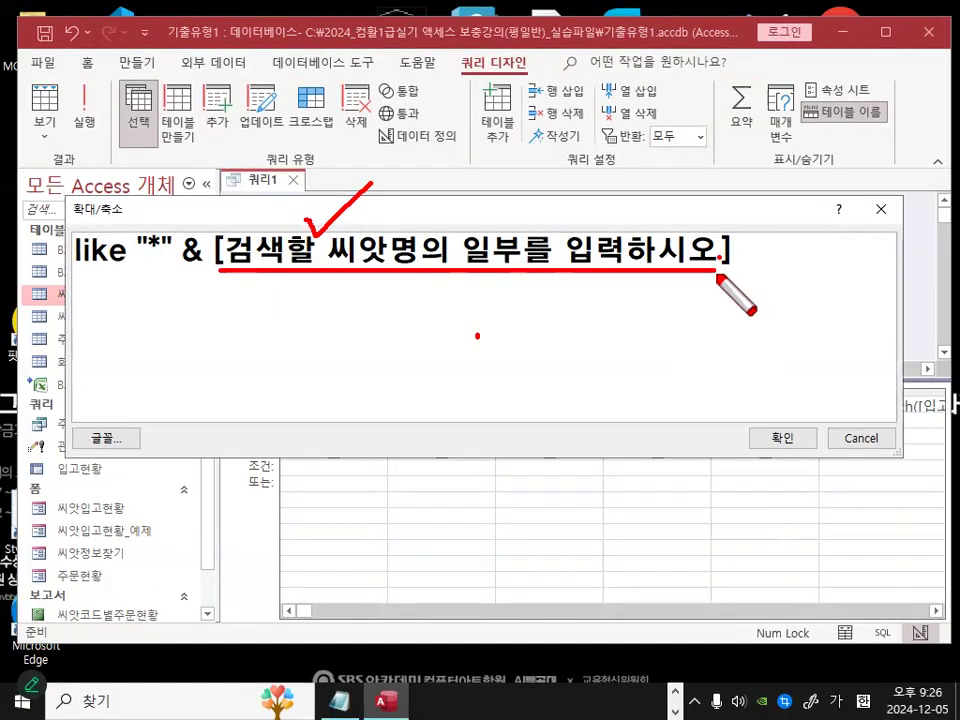
key("Escape")
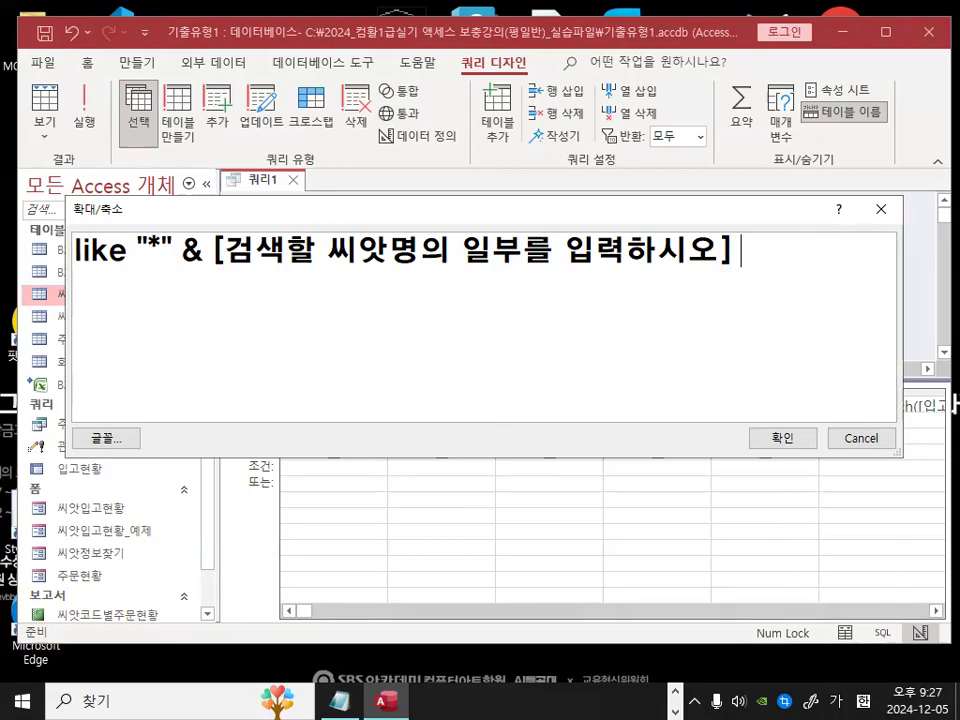
Step: Append & "*" to the 씨앗명 criterion and confirm the Zoom box
type("& \"*")
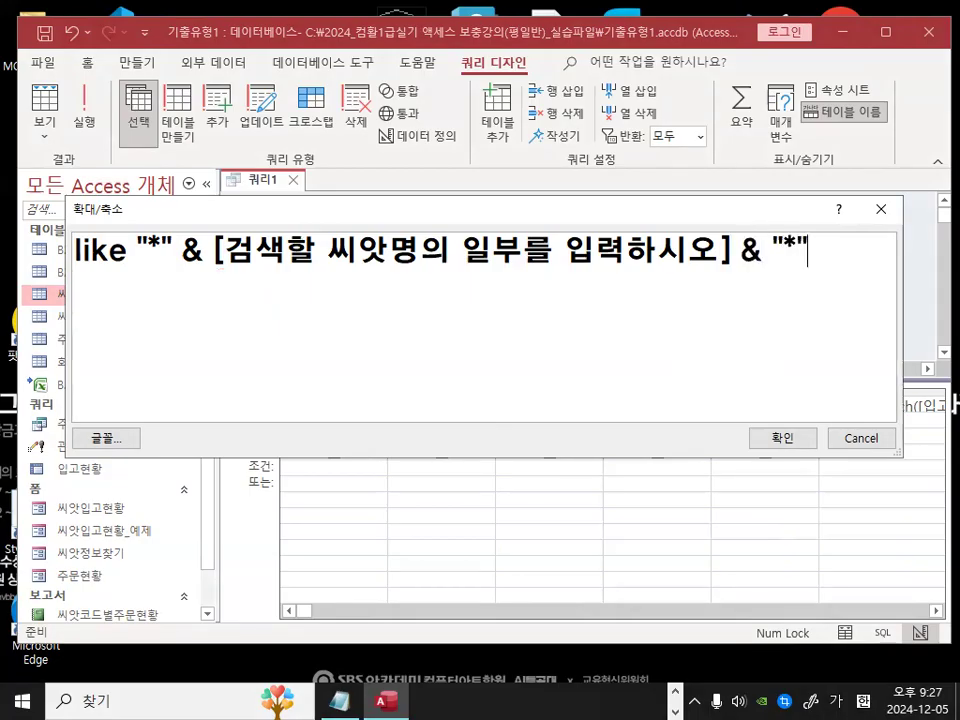
key("ctrl+2")
mouse_move(183, 260)
left_mouse_down()
mouse_move(176, 222)
mouse_move(183, 258)
left_mouse_up()
mouse_move(825, 254)
left_mouse_down()
mouse_move(783, 265)
mouse_move(813, 264)
left_mouse_up()
left_click_drag(515, 216, 581, 187)
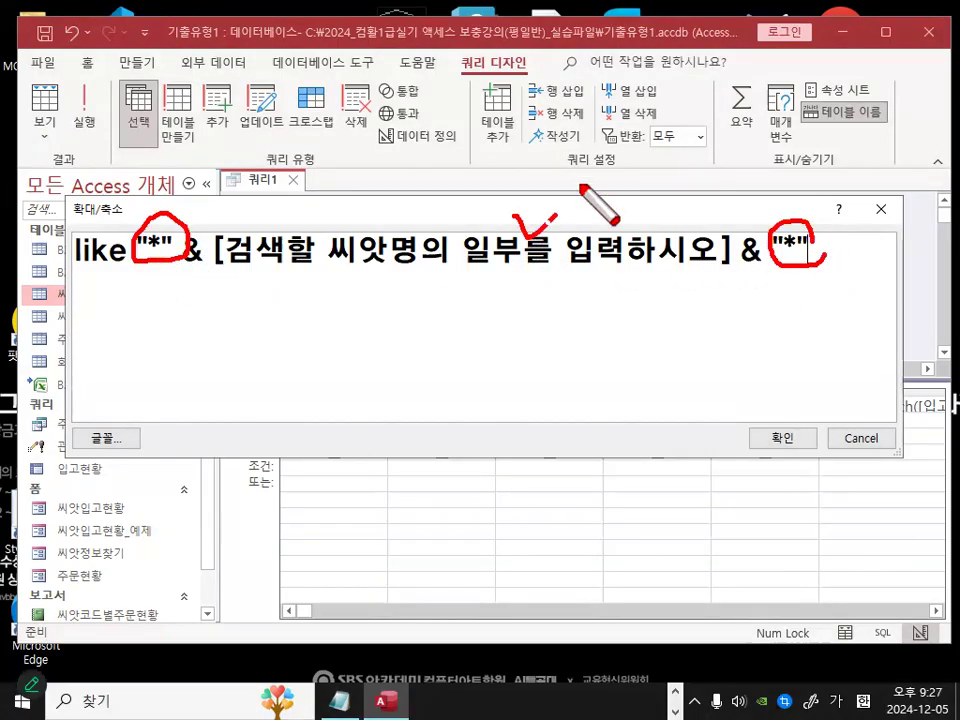
mouse_move(545, 285)
left_mouse_down()
mouse_move(540, 226)
mouse_move(548, 266)
left_mouse_up()
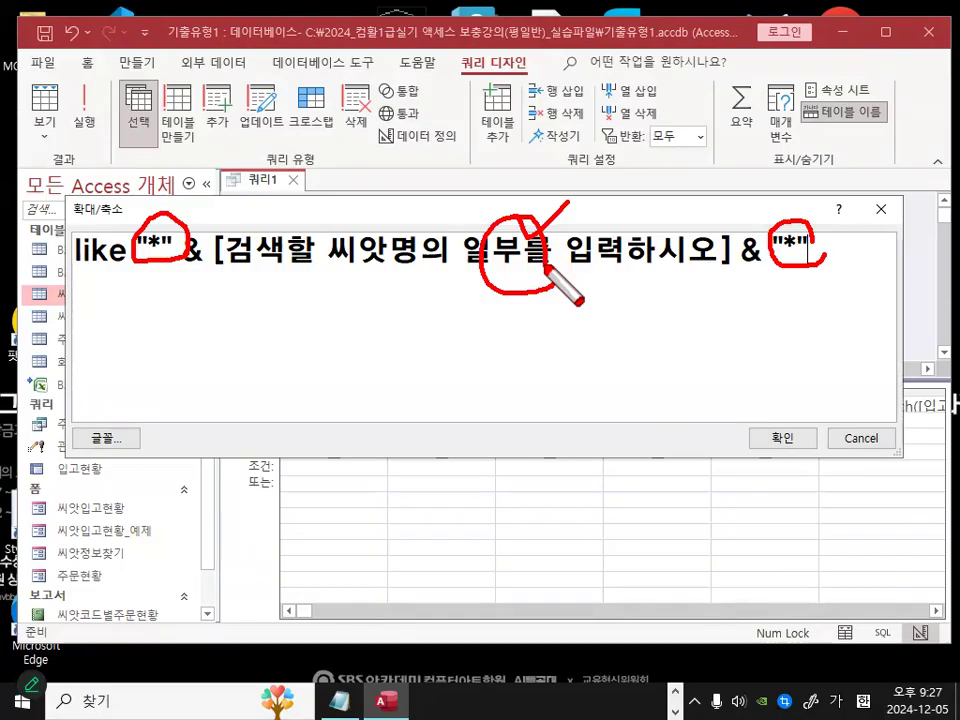
key("Escape")
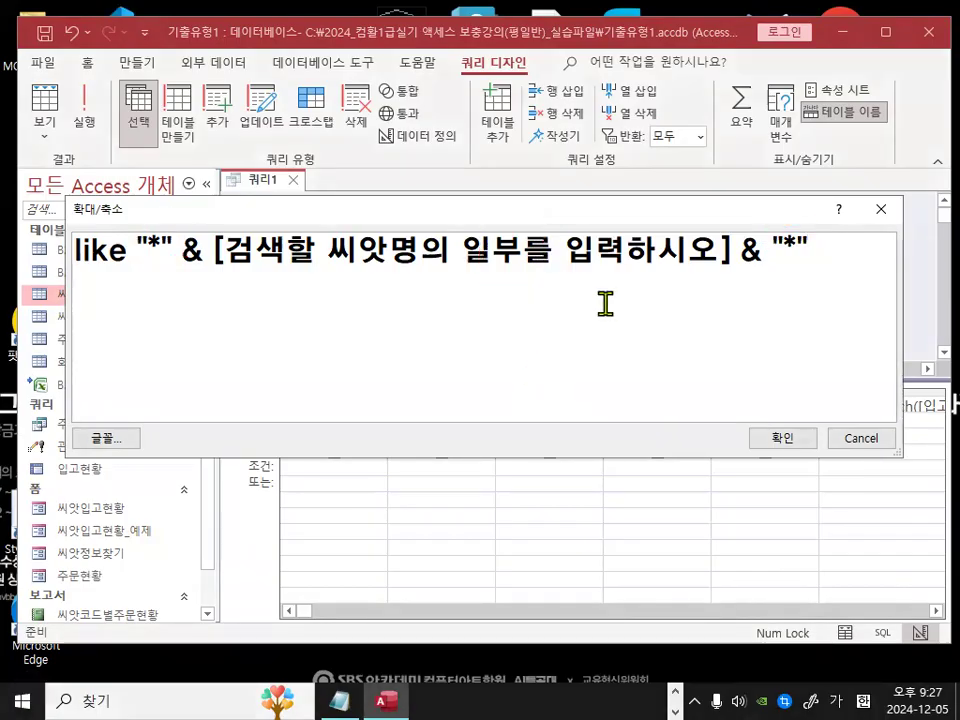
left_click_drag(72, 282, 815, 270)
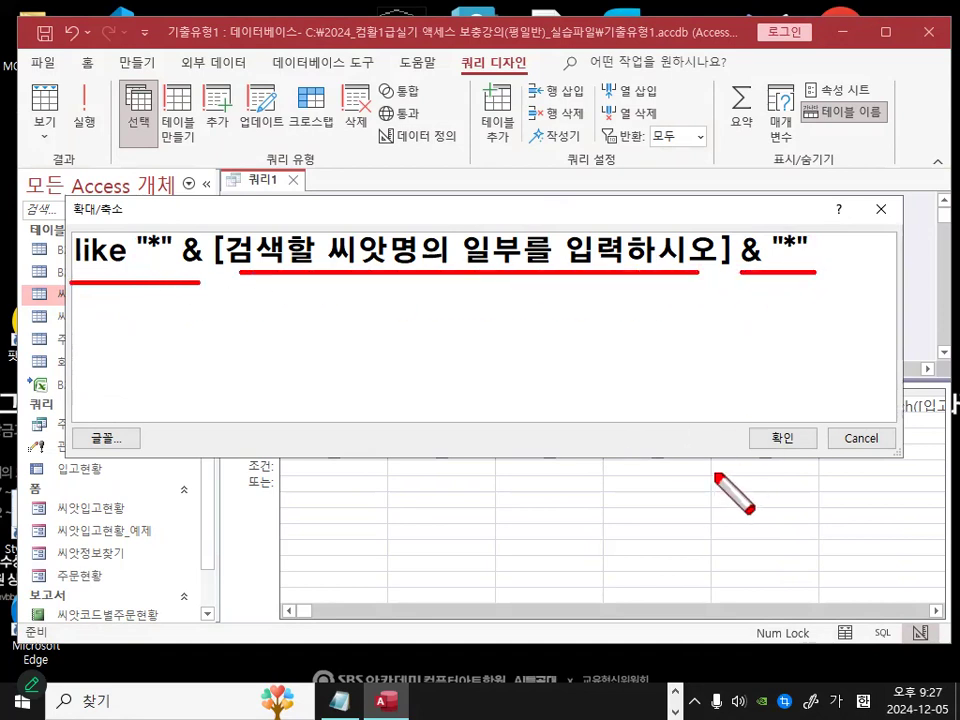
key("Escape")
left_click(767, 438)
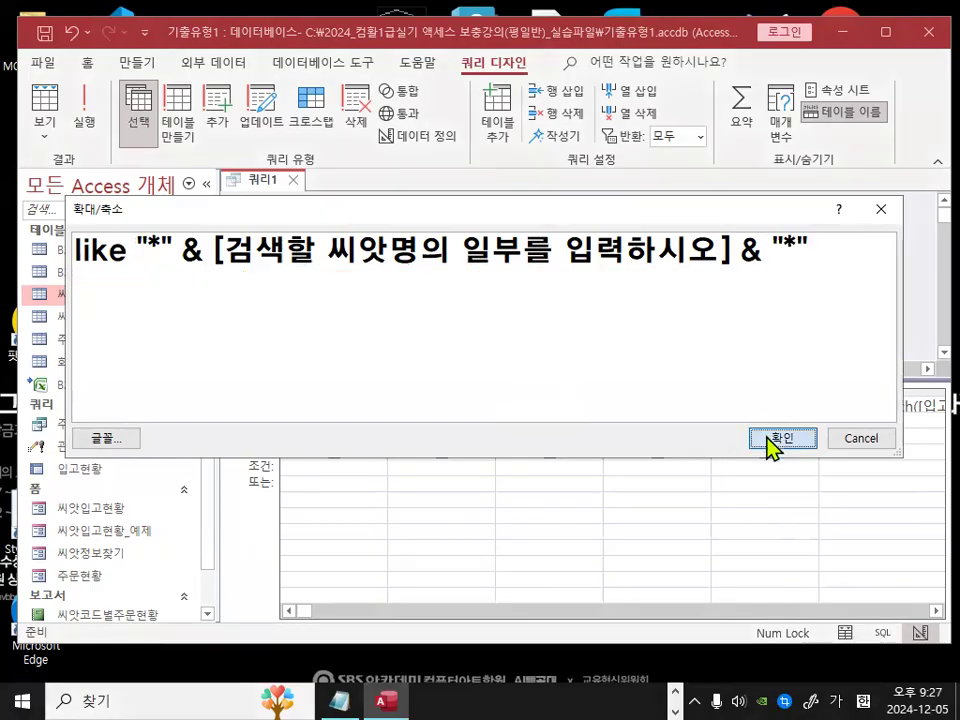
Step: Run the query to check the 검색할 씨앗명의 일부를 입력하시오 parameter prompt, then cancel it
left_click(601, 556)
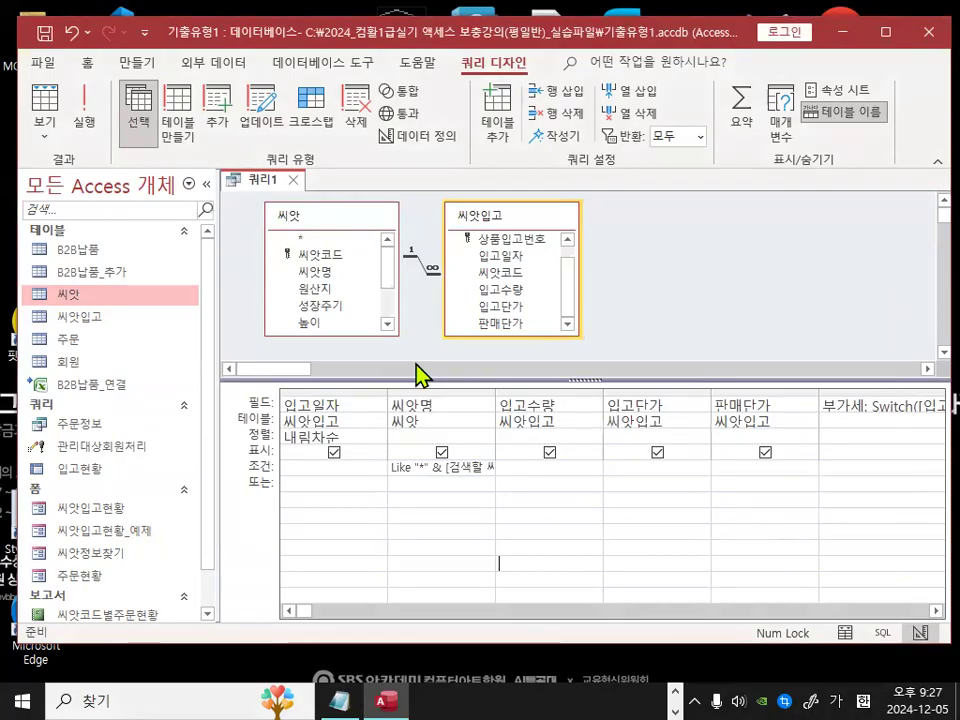
left_click(83, 105)
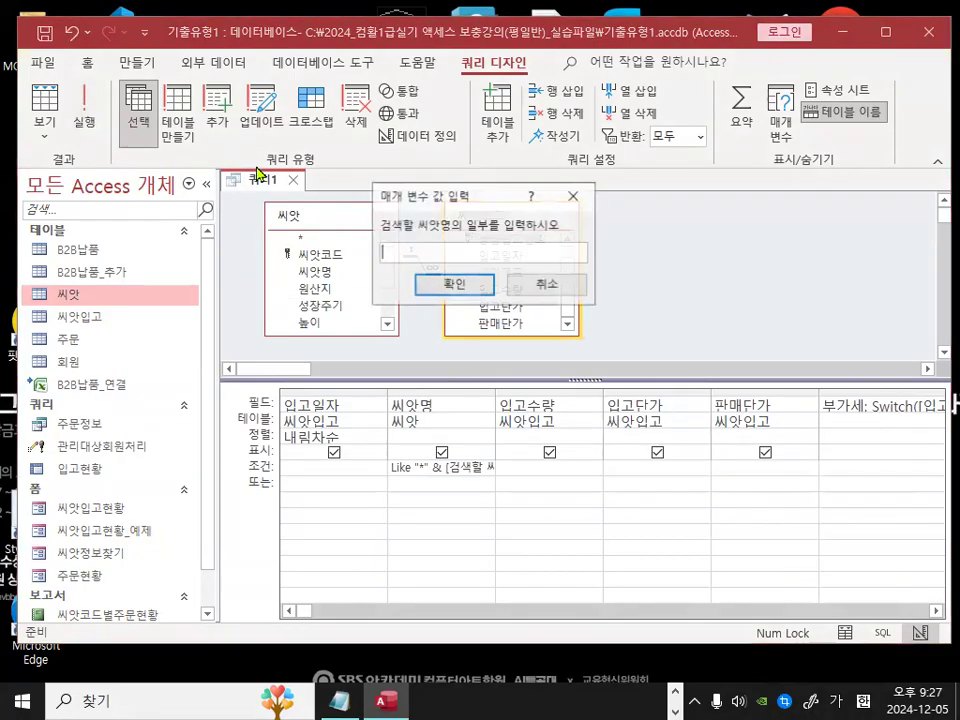
key("ctrl+1")
left_click(404, 186)
mouse_move(566, 228)
left_mouse_down()
mouse_move(430, 145)
mouse_move(535, 185)
left_mouse_up()
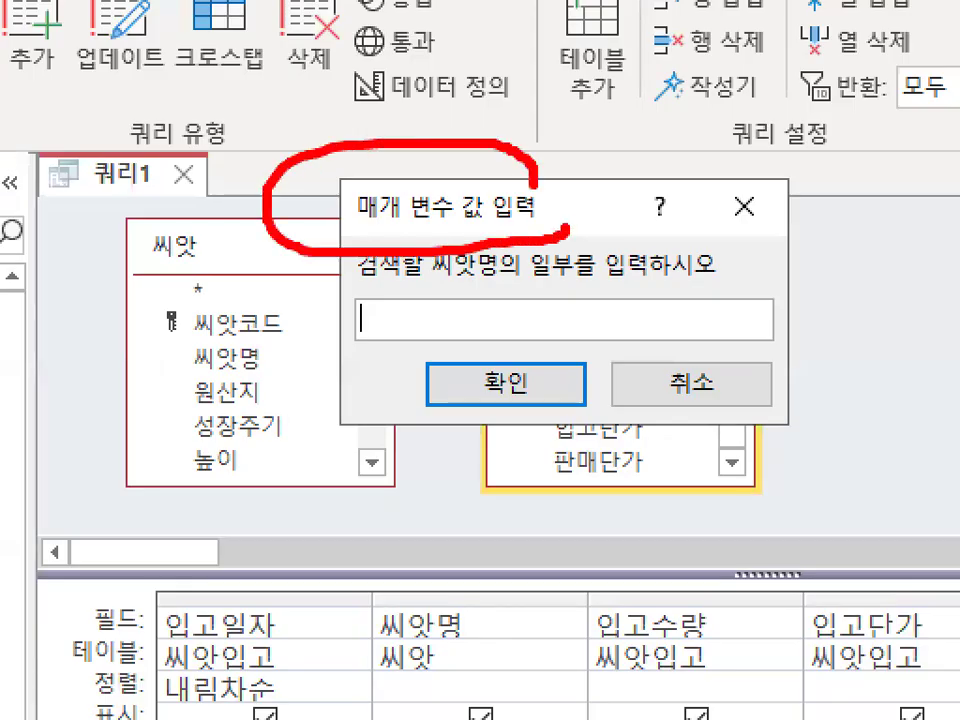
key("Escape")
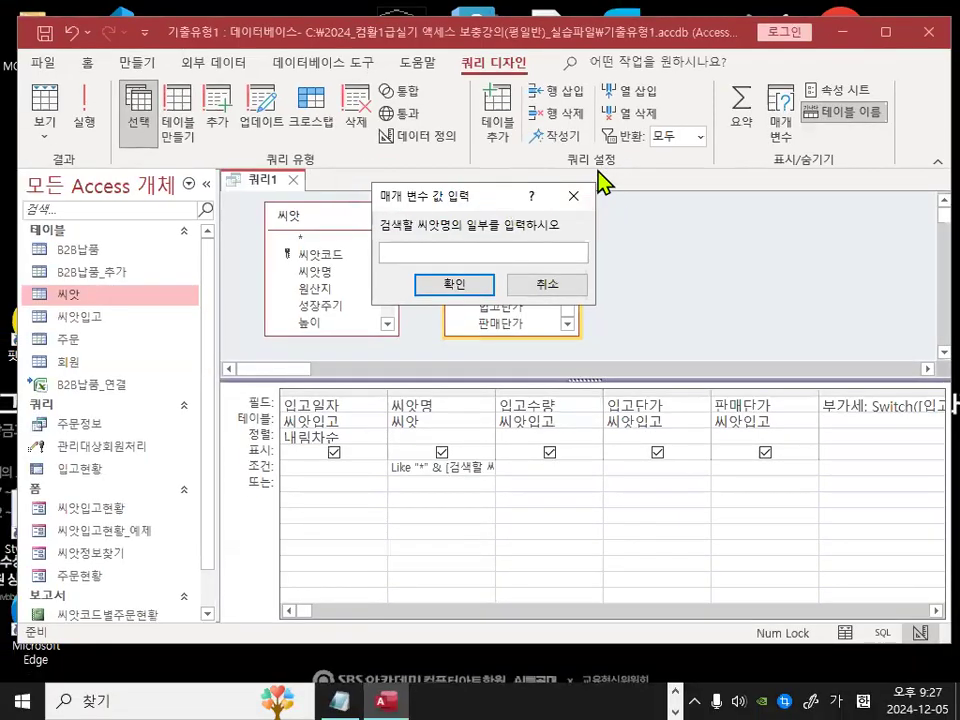
key("ctrl+1")
left_click(425, 228)
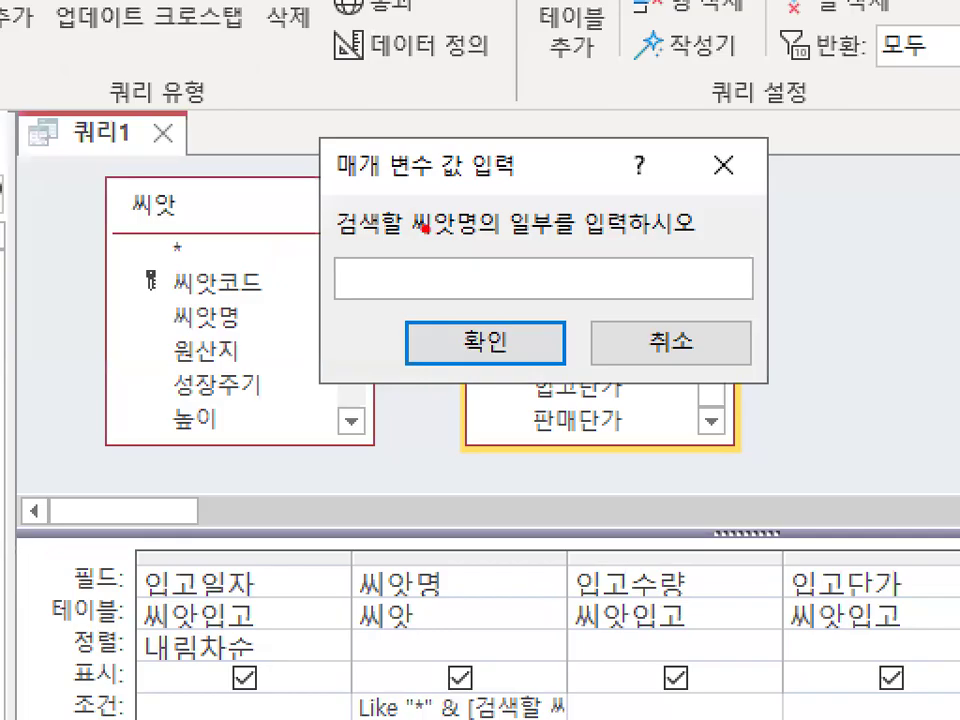
left_click_drag(440, 163, 532, 80)
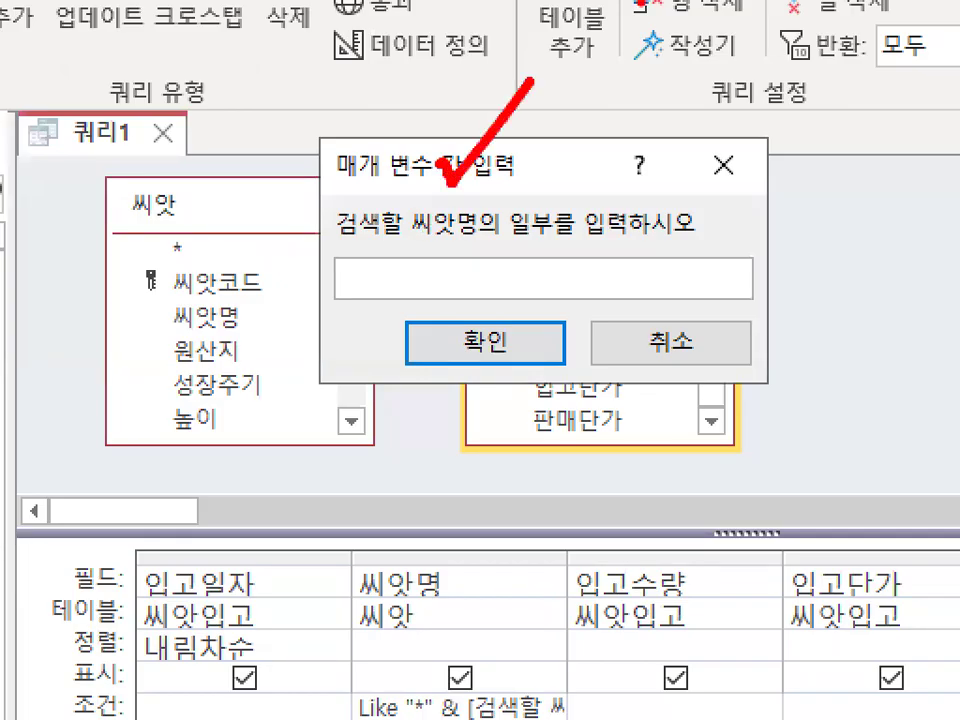
mouse_move(643, 228)
left_mouse_down()
mouse_move(566, 166)
mouse_move(581, 252)
left_mouse_up()
key("Escape")
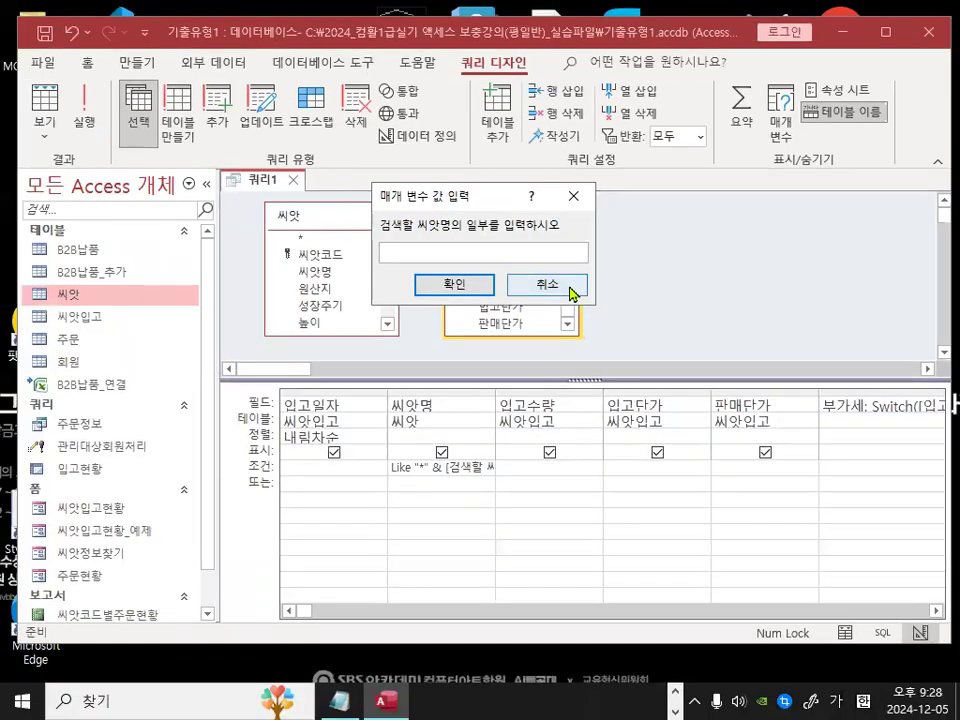
left_click(551, 288)
left_click(92, 128)
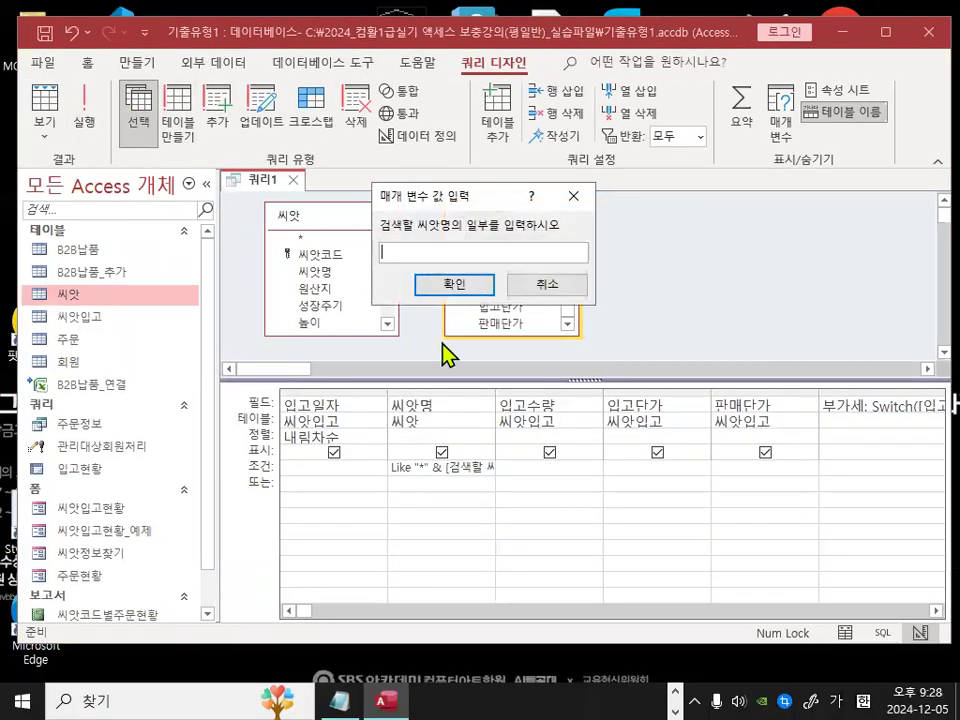
left_click(540, 285)
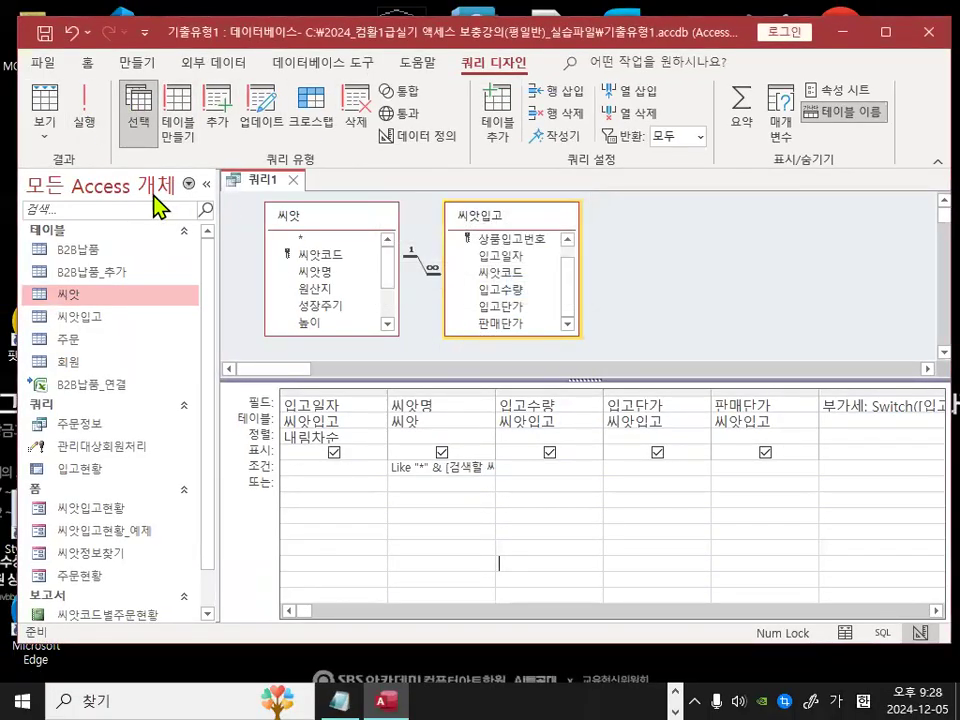
Step: Add a period at the end of the 씨앗명 criterion's parameter prompt, after 입력하시오, in the Zoom box
left_click(48, 128)
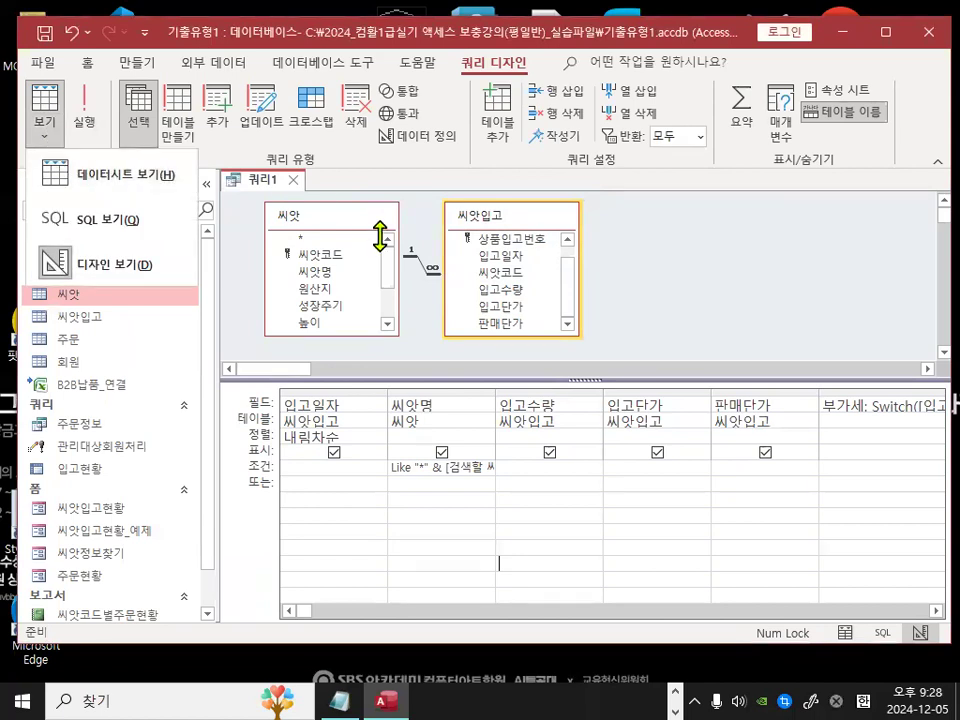
left_click(87, 262)
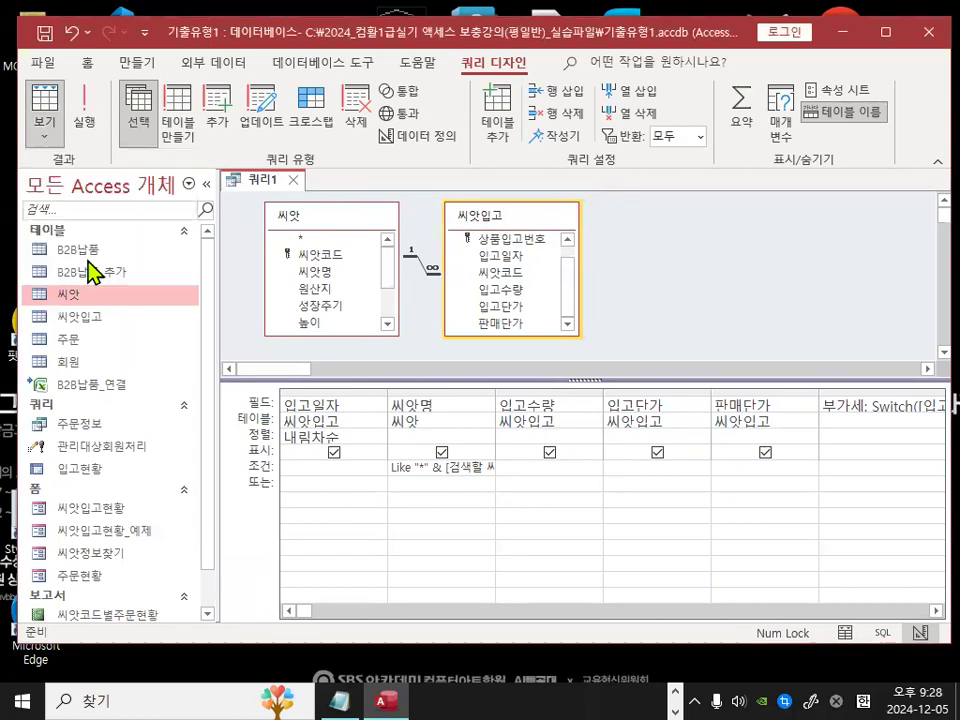
right_click(476, 468)
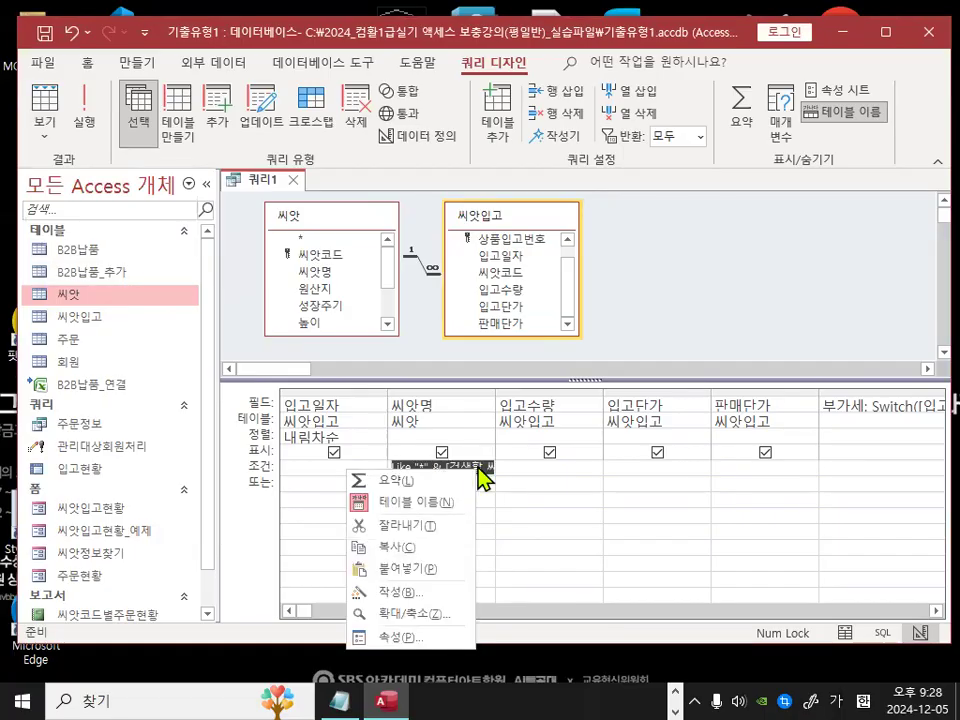
left_click(407, 614)
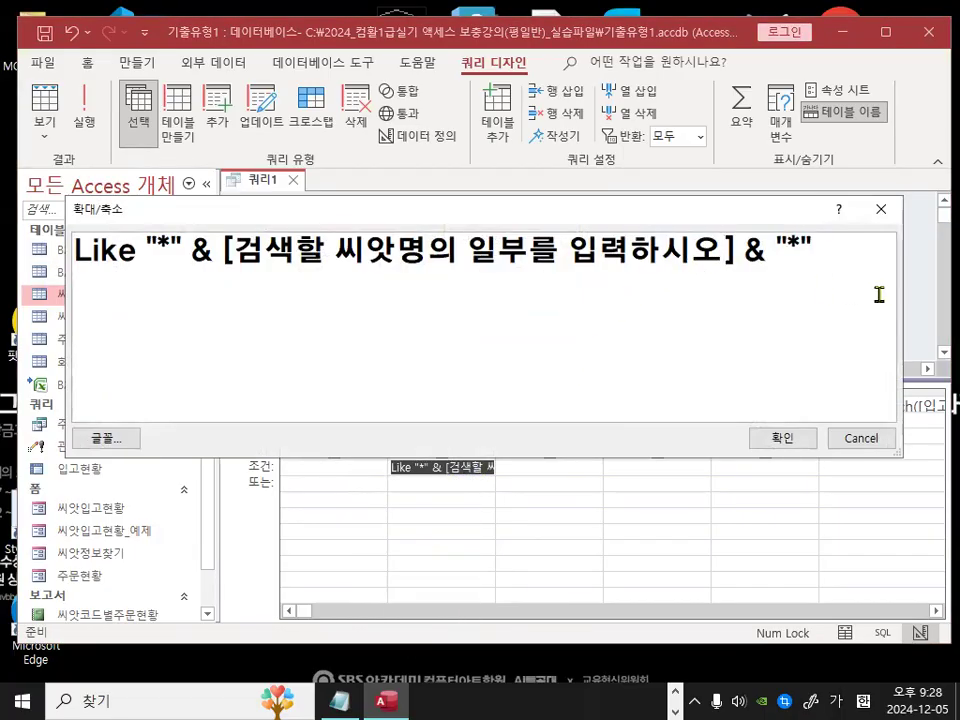
type(".")
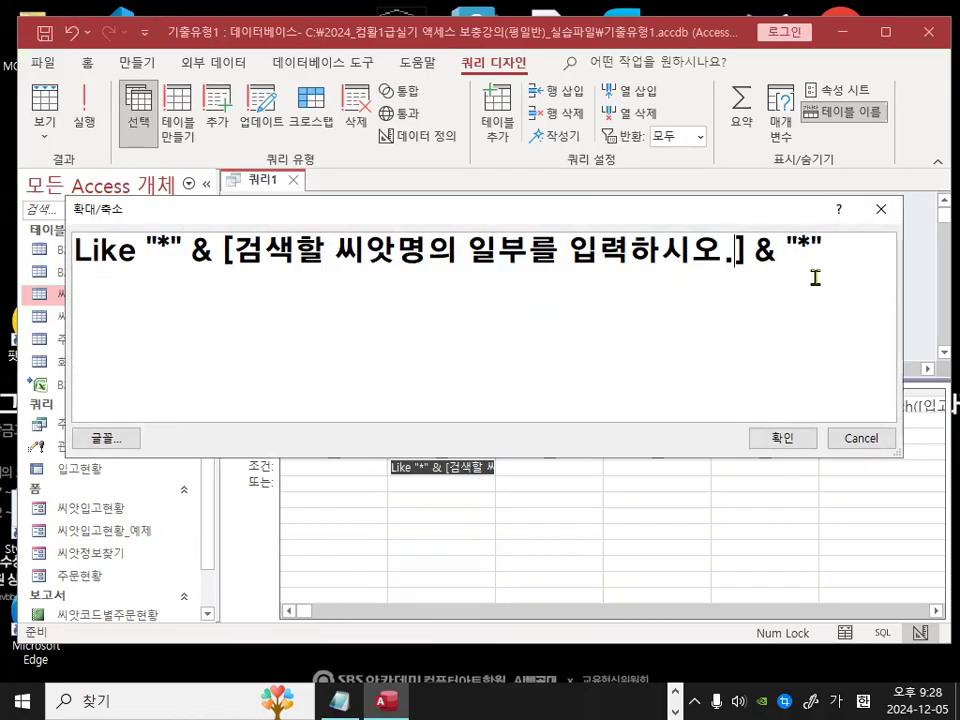
key("ctrl+1")
mouse_move(767, 262)
left_mouse_down()
mouse_move(761, 268)
mouse_move(737, 212)
left_mouse_up()
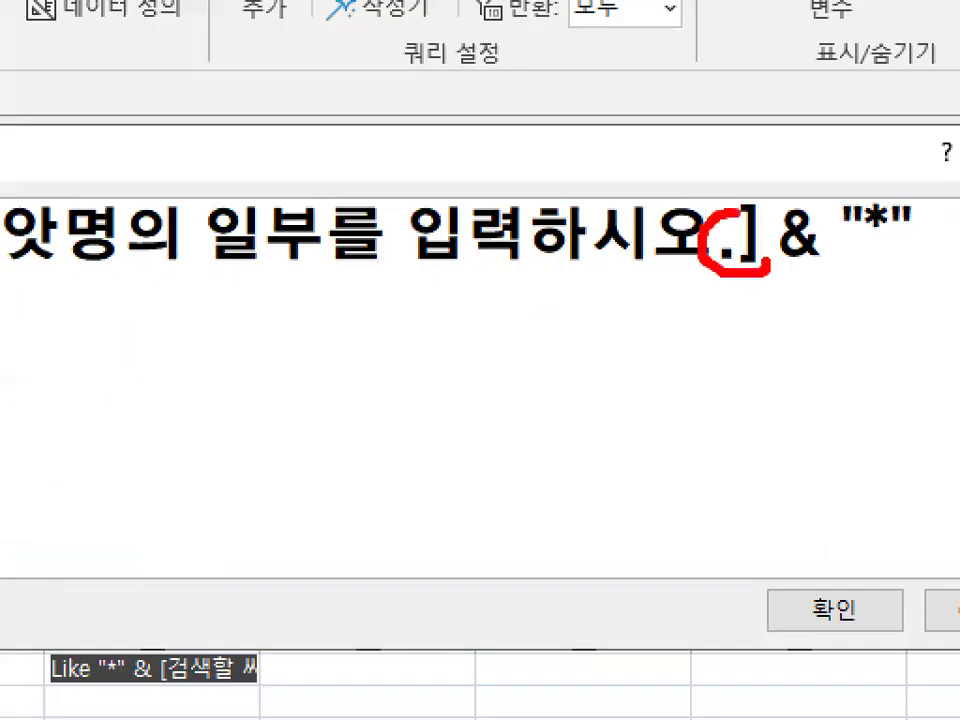
key("Escape")
left_click(786, 444)
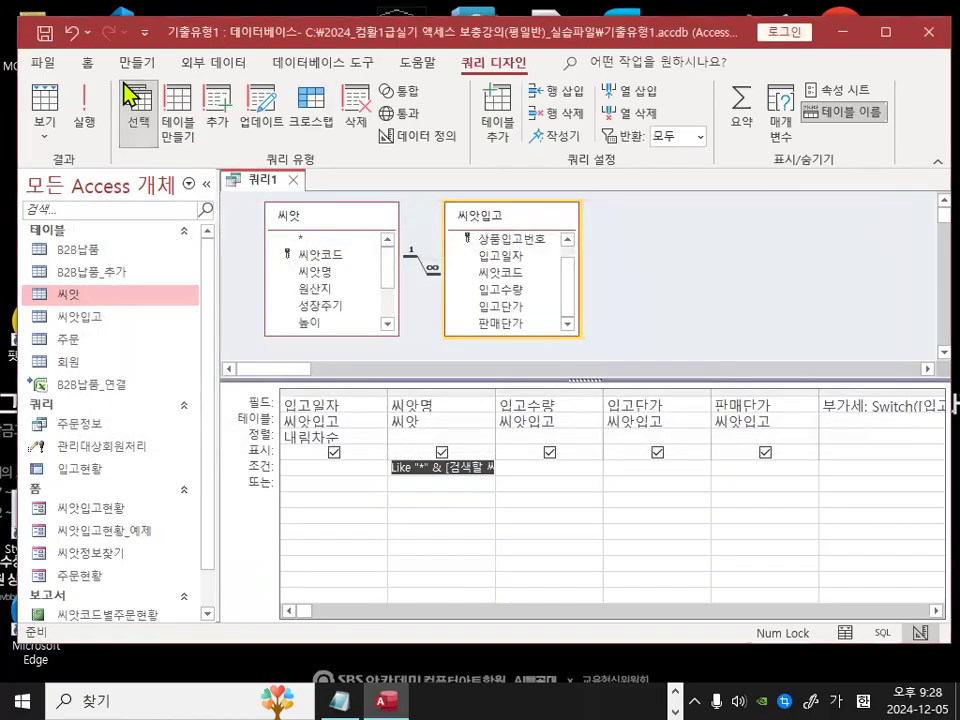
Step: Try to run the query with the period in the prompt and dismiss the error message
left_click(85, 108)
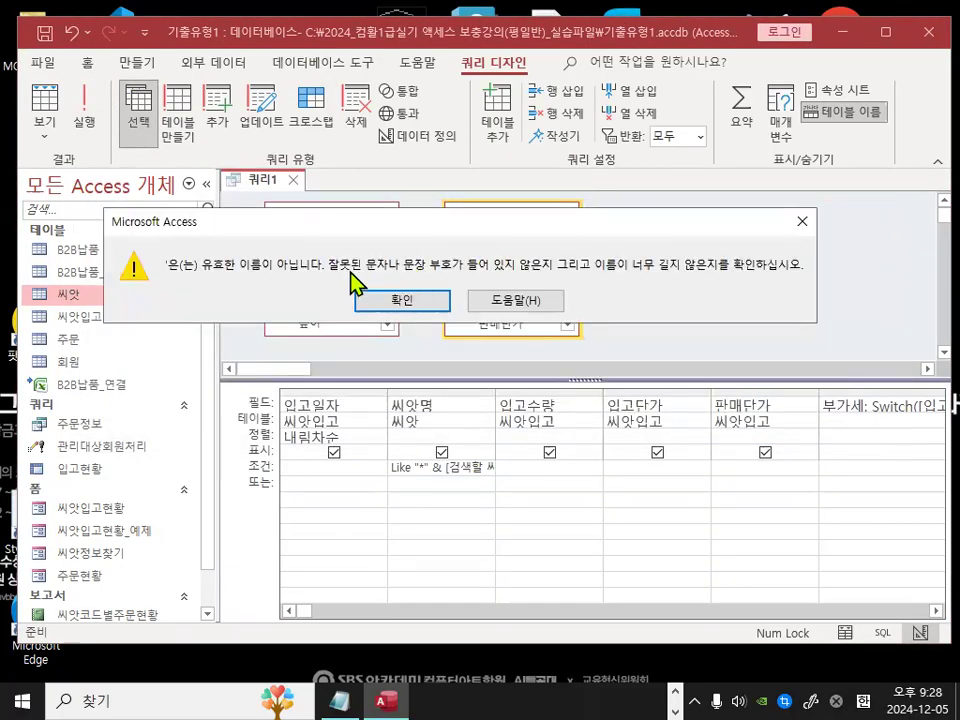
key("ctrl+1")
left_click_drag(201, 276, 445, 284)
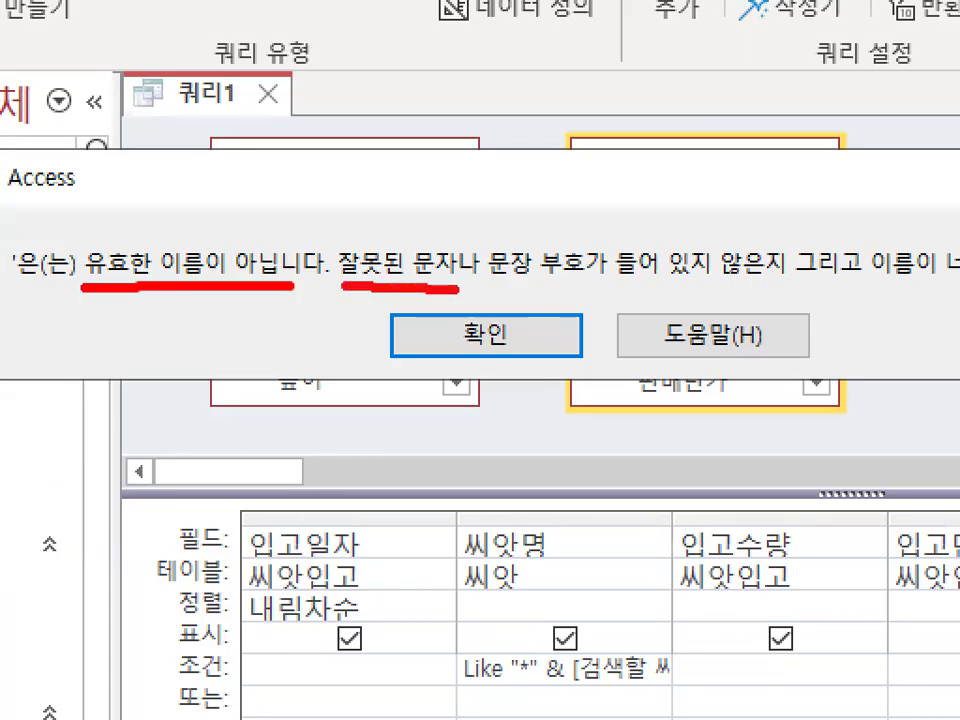
left_click_drag(504, 284, 658, 281)
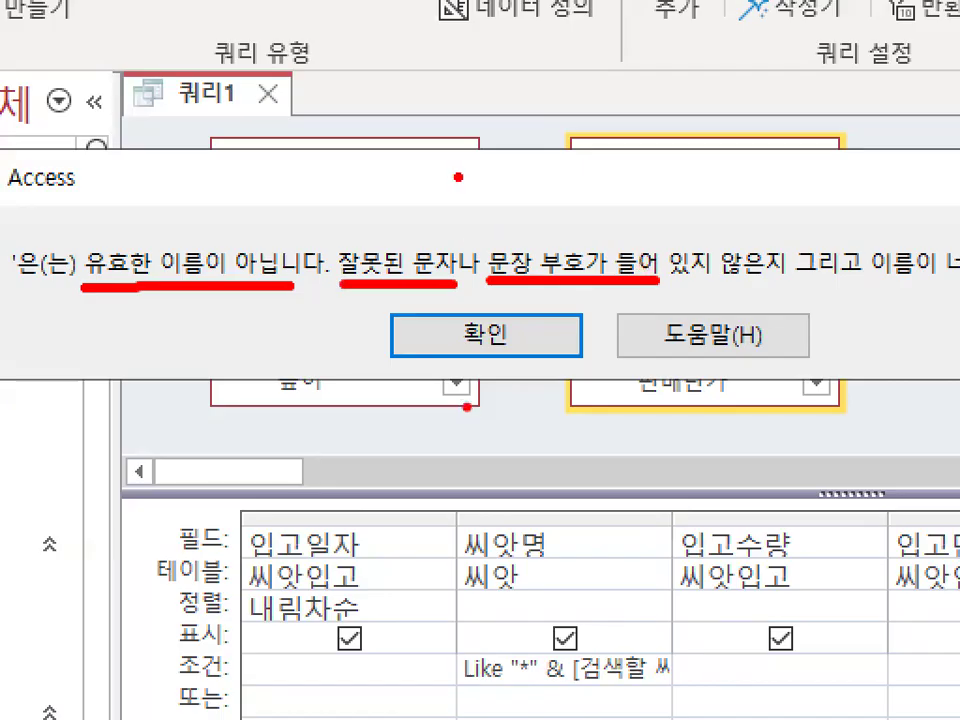
mouse_move(432, 218)
left_mouse_down()
mouse_move(415, 257)
mouse_move(445, 222)
mouse_move(608, 292)
left_mouse_up()
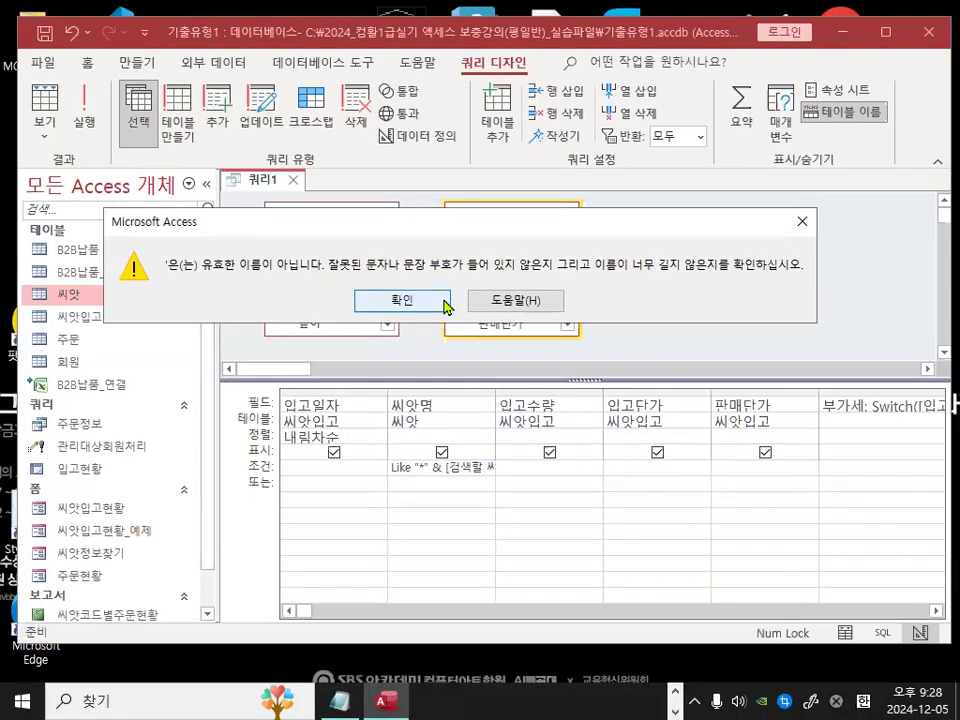
left_click(570, 335)
Step: Remove the period from the parameter prompt in the 씨앗명 criterion's Zoom box and confirm it
right_click(472, 476)
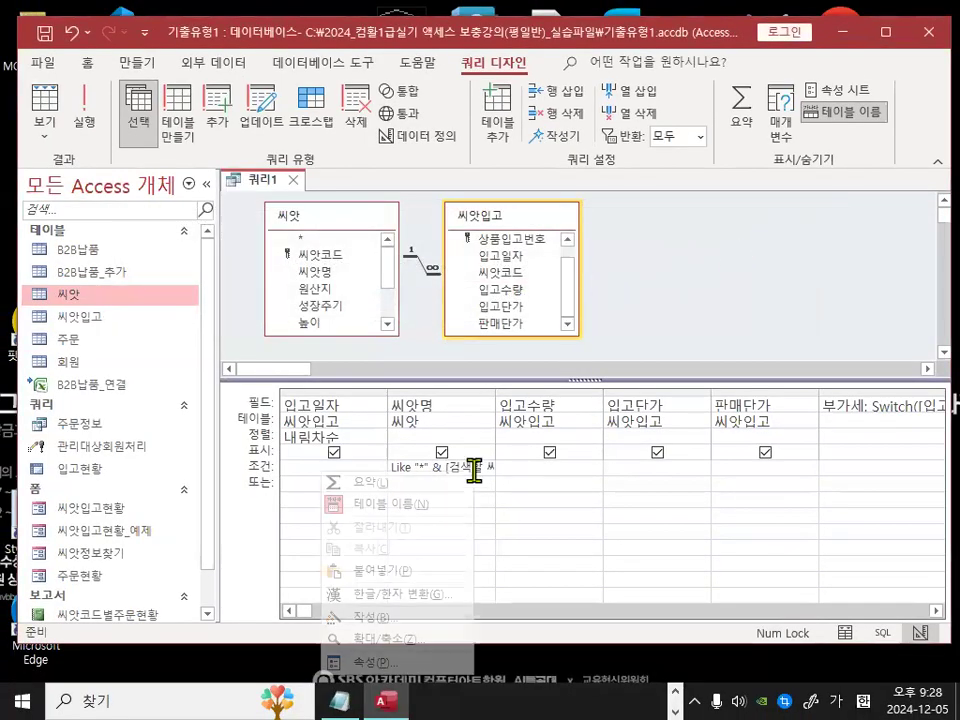
left_click(409, 639)
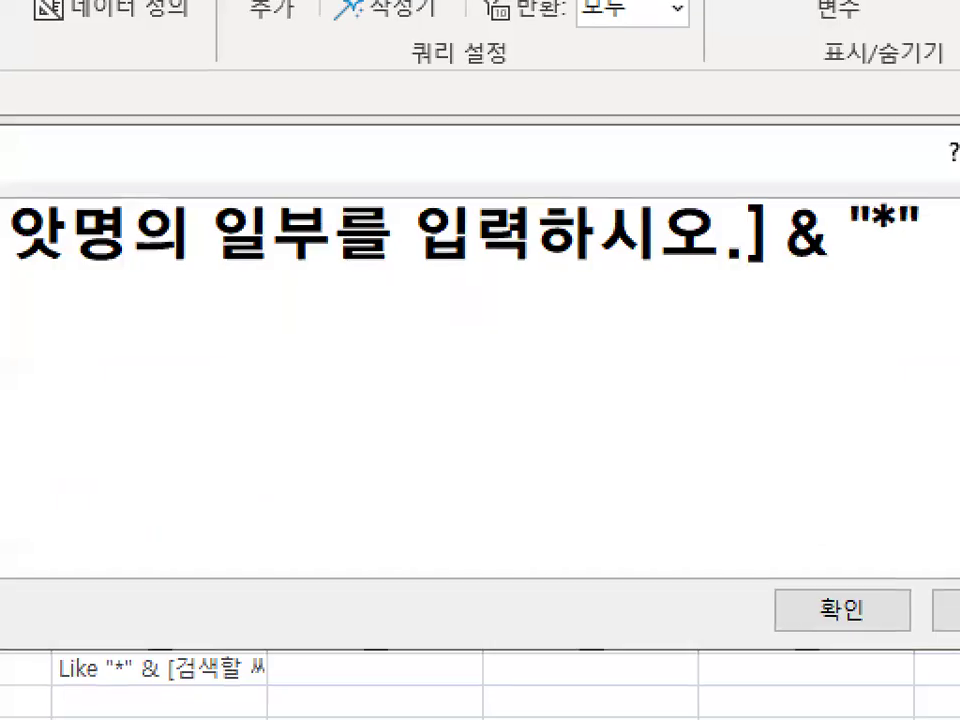
mouse_move(783, 257)
left_mouse_down()
mouse_move(763, 216)
mouse_move(785, 260)
left_mouse_up()
key("Escape")
left_click(727, 260)
key("BackSpace")
left_click(785, 438)
Step: Run the query, entering 국 as the 씨앗명 search parameter, and review the returned records
left_click(88, 112)
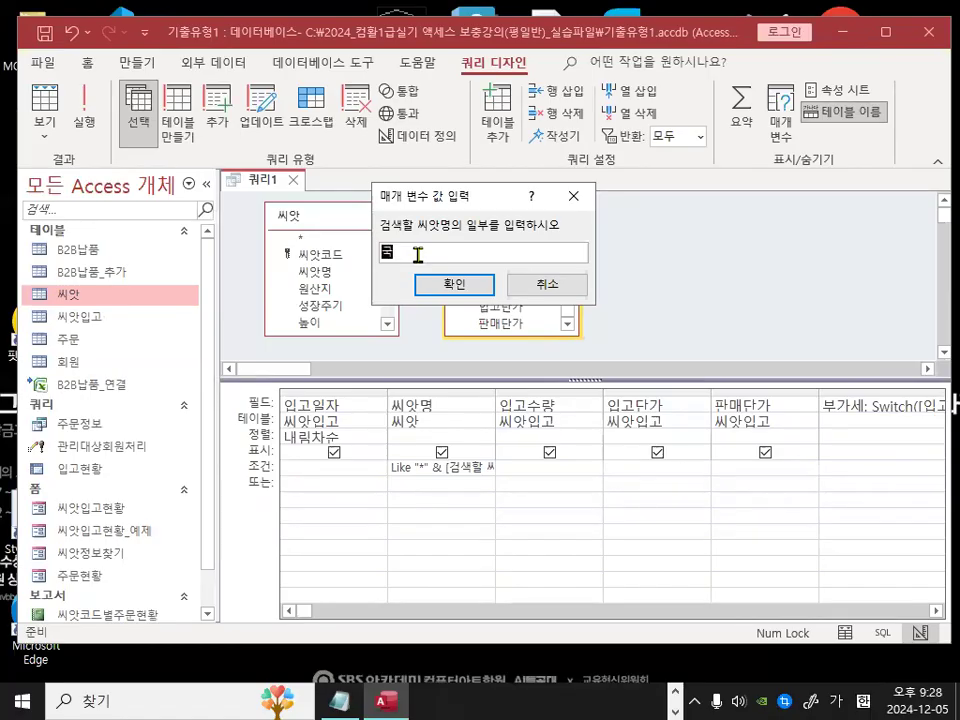
type("국")
key("Return")
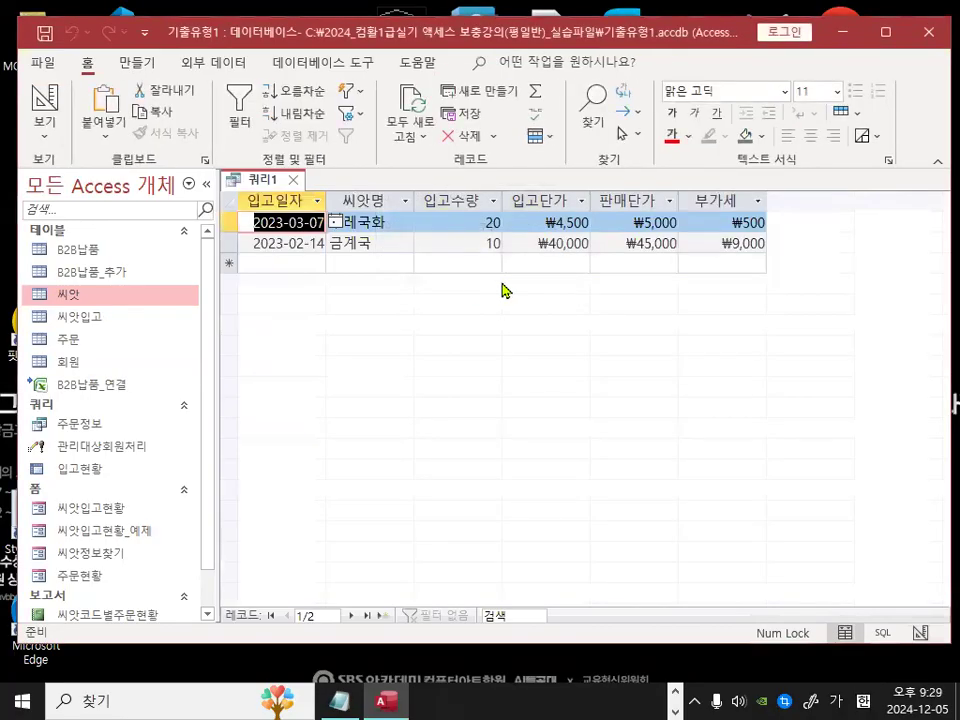
left_click(315, 245)
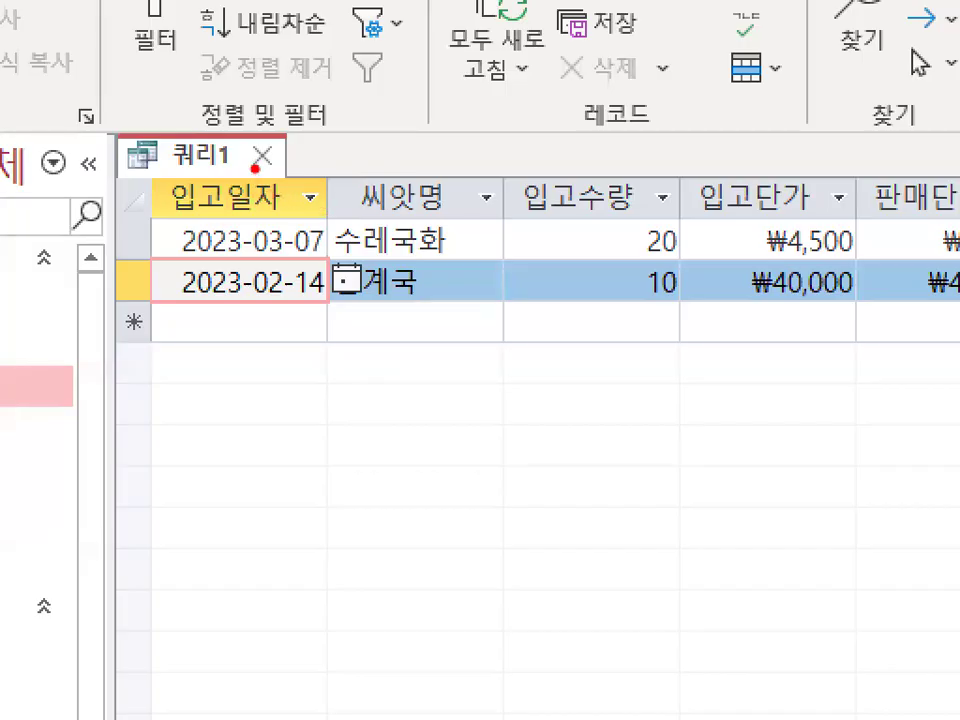
left_click_drag(255, 168, 345, 100)
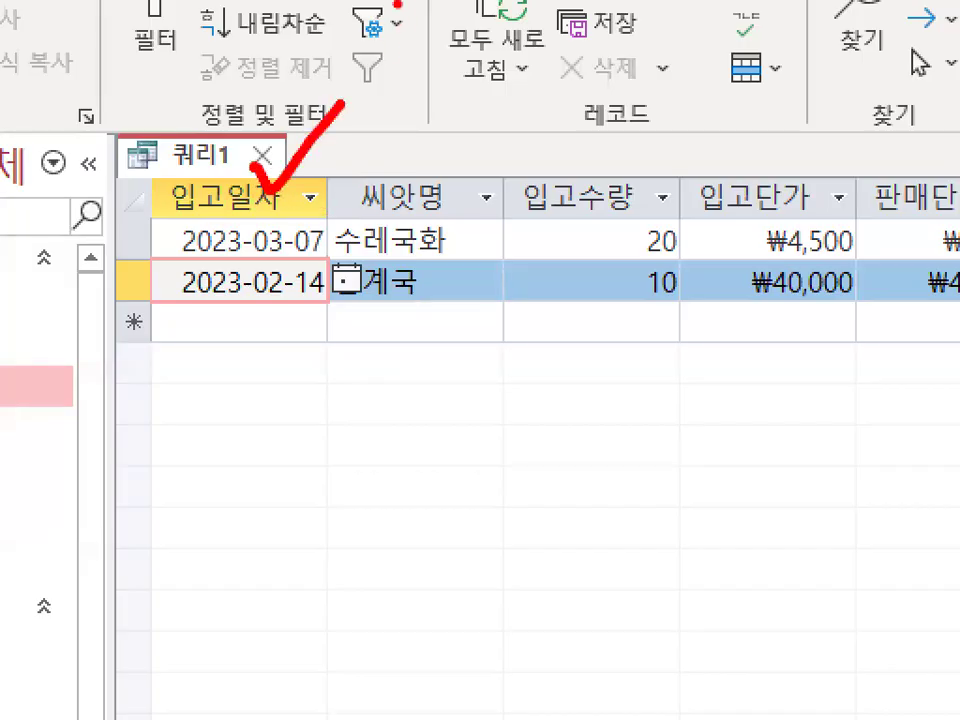
left_click_drag(256, 214, 252, 236)
left_click_drag(274, 276, 326, 284)
key("Escape")
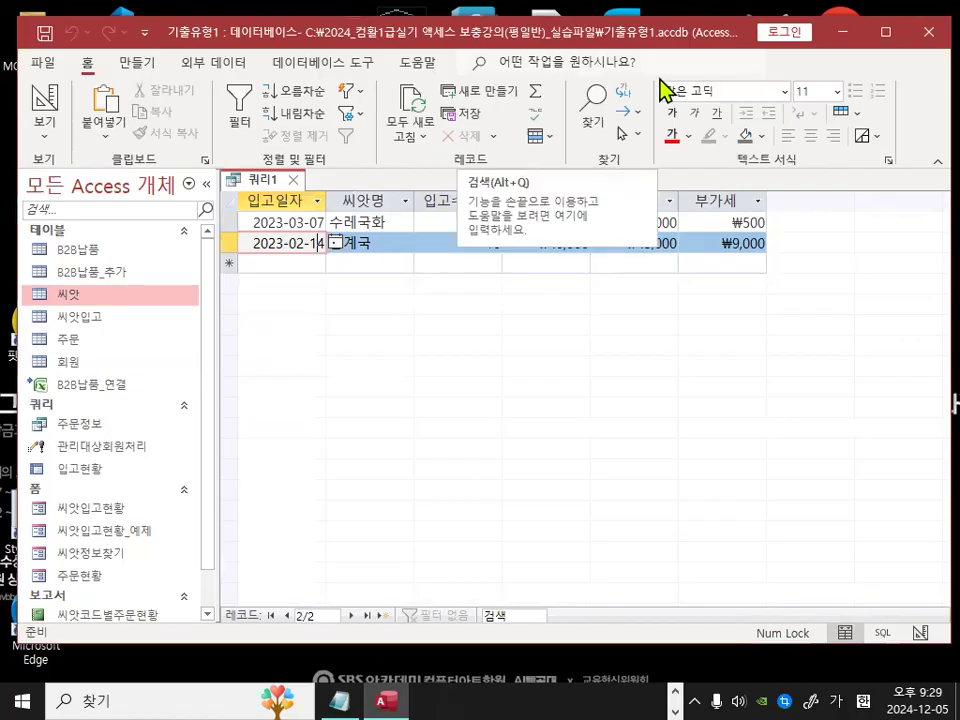
key("ctrl+2")
mouse_move(310, 348)
left_mouse_down()
mouse_move(354, 369)
mouse_move(369, 396)
mouse_move(318, 400)
left_mouse_up()
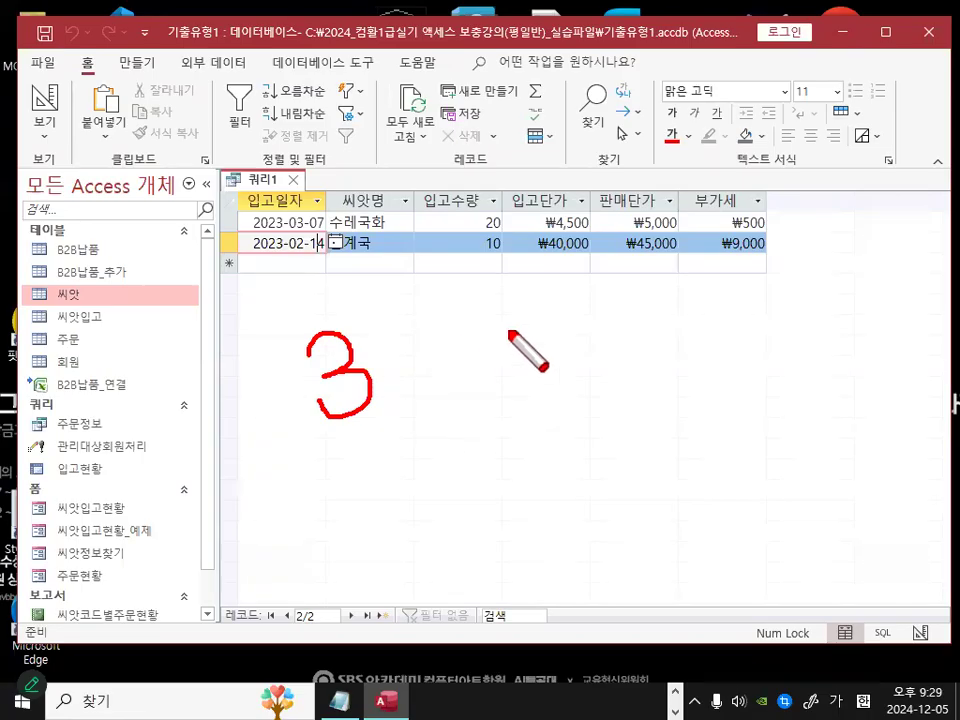
mouse_move(430, 306)
left_mouse_down()
mouse_move(455, 389)
mouse_move(493, 283)
mouse_move(512, 395)
left_mouse_up()
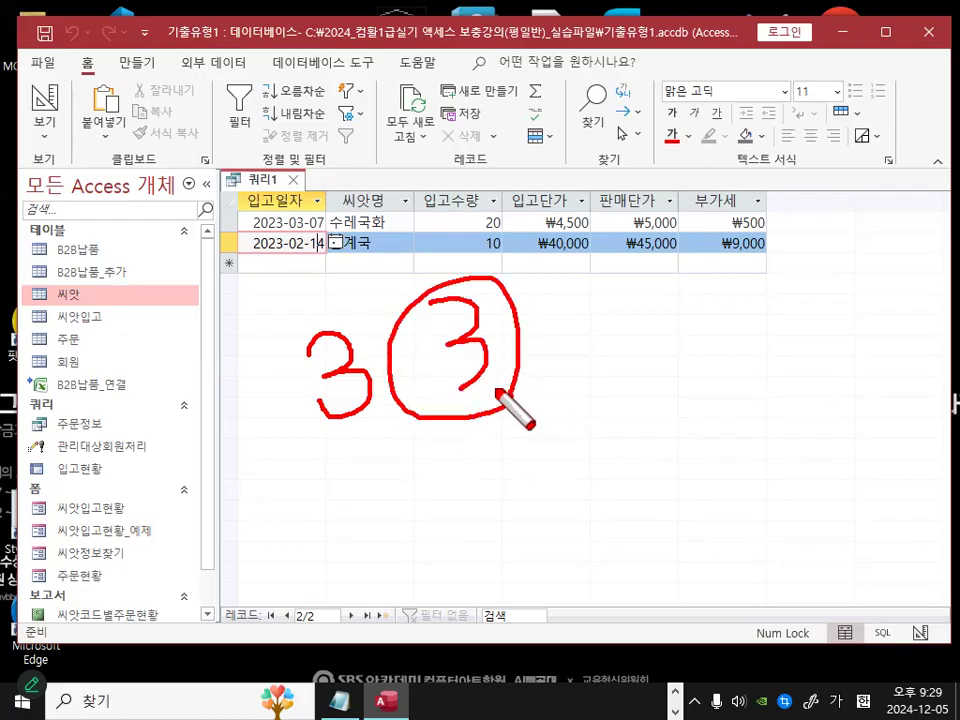
key("Escape")
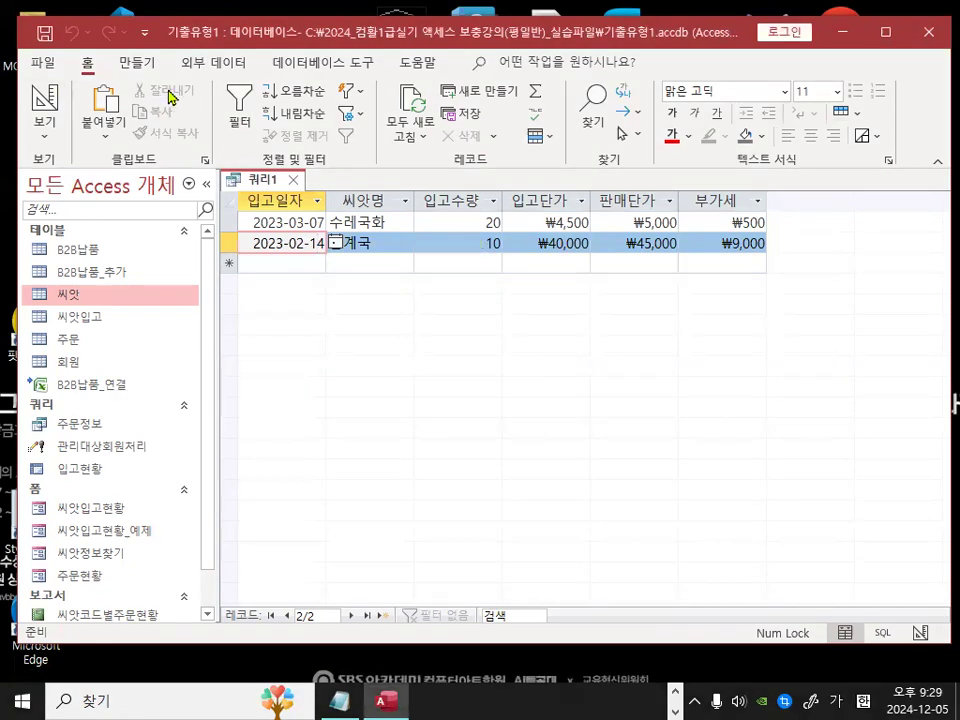
Step: Save the query as 씨앗입고조회
left_click(45, 33)
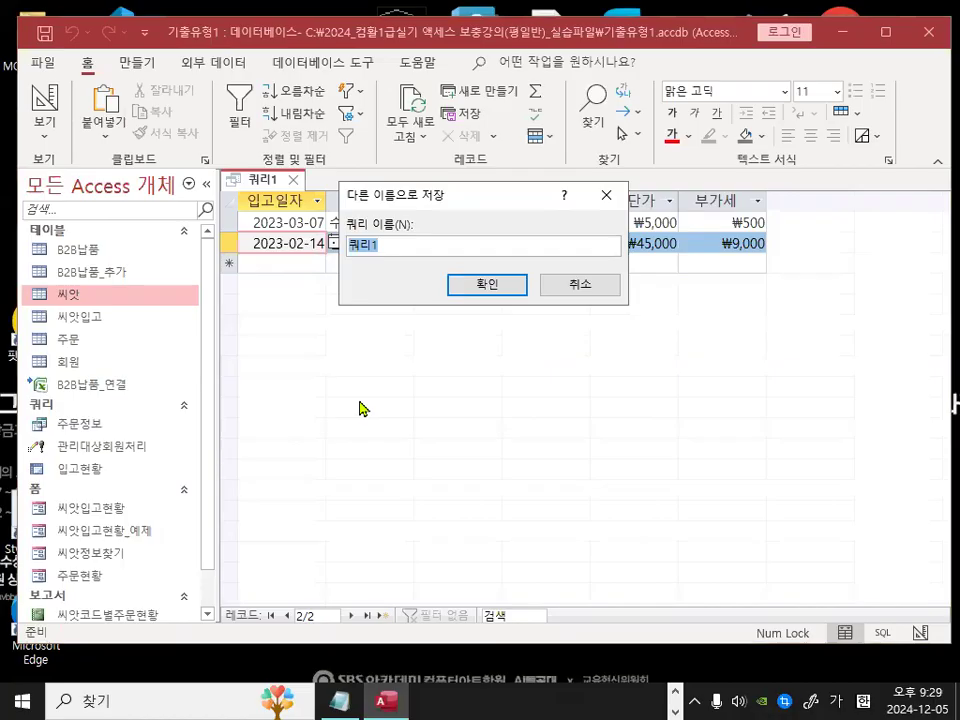
type("씨앗")
key("BackSpace")
key("BackSpace")
type("씨아")
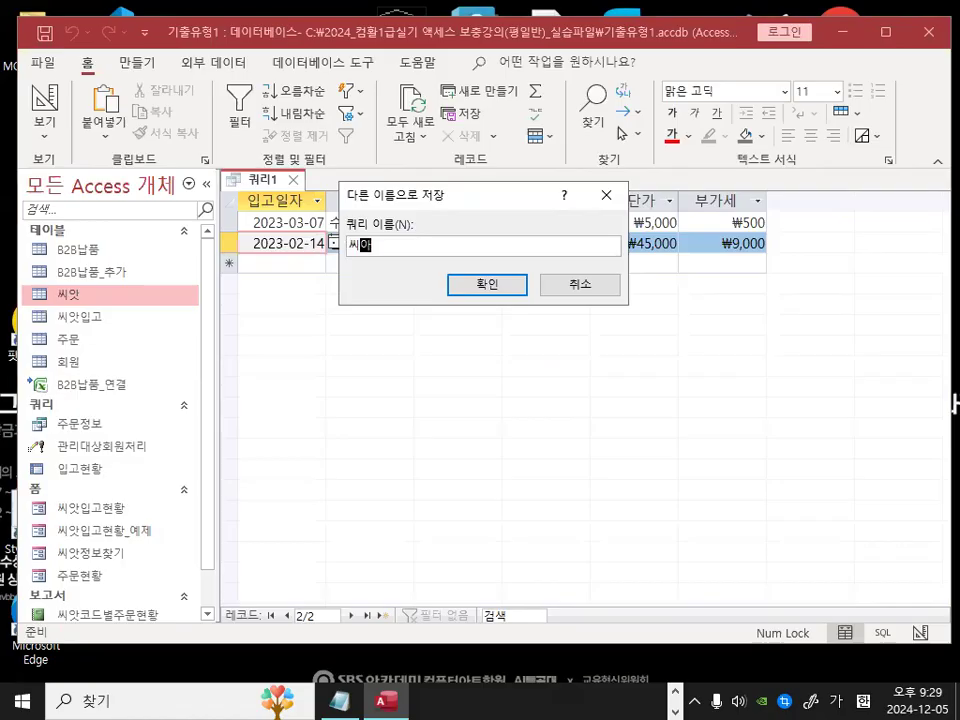
type("ㅅㅇㅂ")
type("고조회")
key("Return")
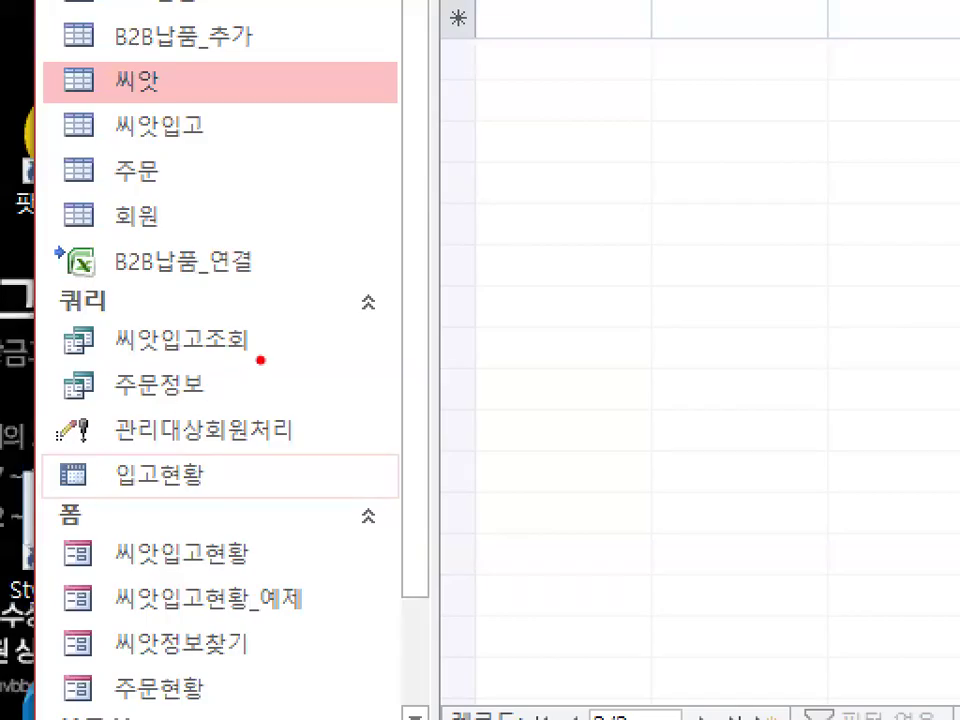
mouse_move(260, 360)
left_mouse_down()
mouse_move(92, 366)
mouse_move(272, 322)
mouse_move(268, 364)
left_mouse_up()
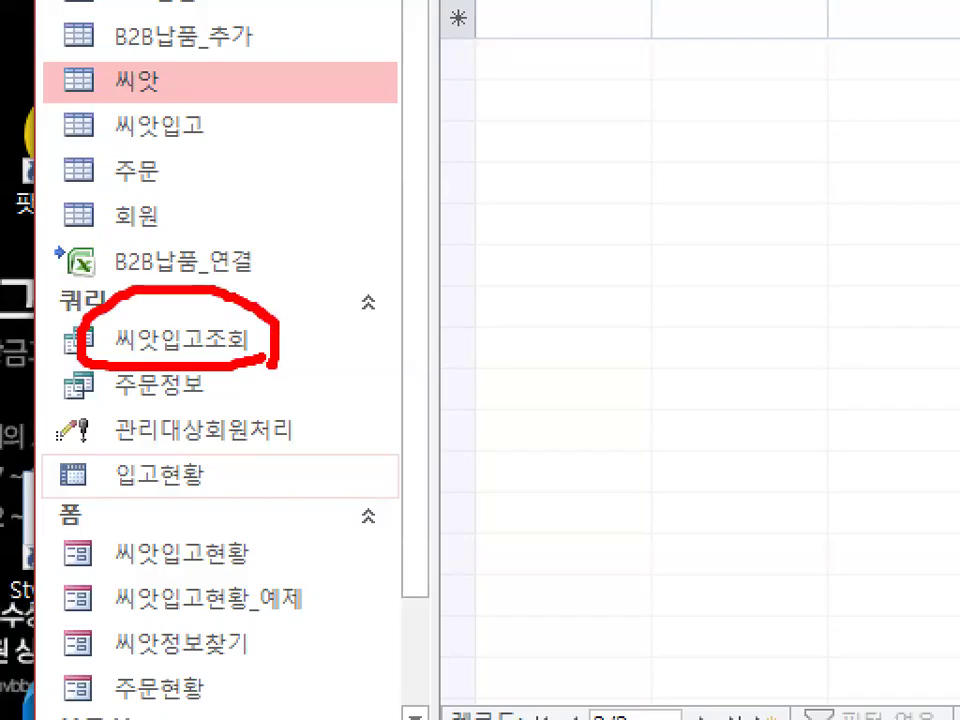
left_click_drag(120, 318, 228, 270)
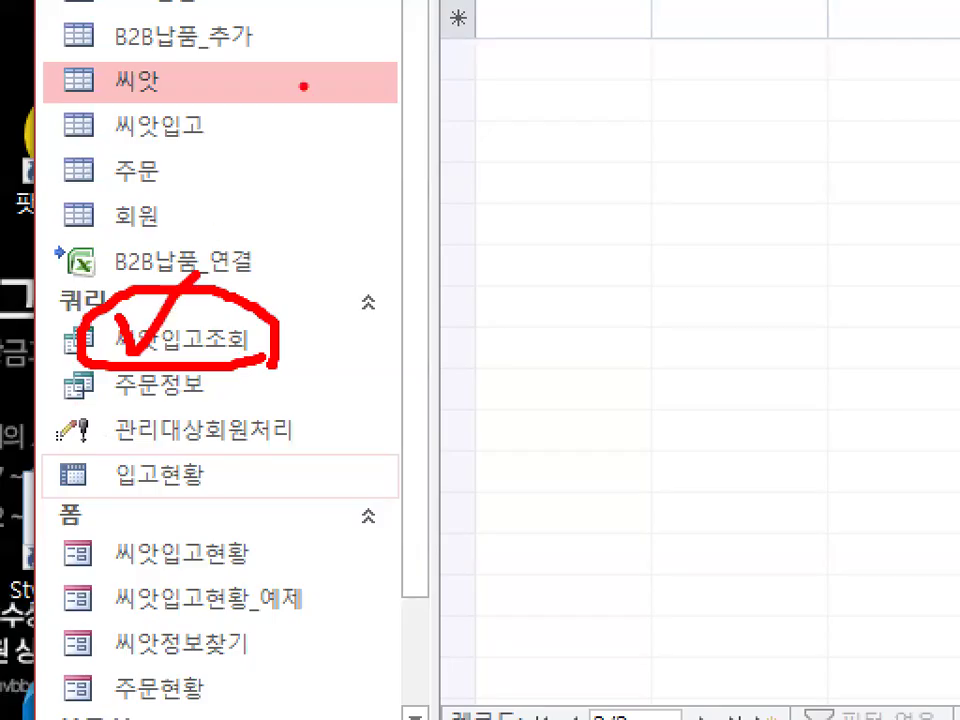
key("Escape")
key("ctrl+1")
left_click(122, 443)
mouse_move(195, 427)
left_mouse_down()
mouse_move(70, 434)
mouse_move(172, 386)
mouse_move(198, 428)
left_mouse_up()
mouse_move(155, 330)
left_mouse_down()
mouse_move(158, 345)
mouse_move(207, 306)
left_mouse_up()
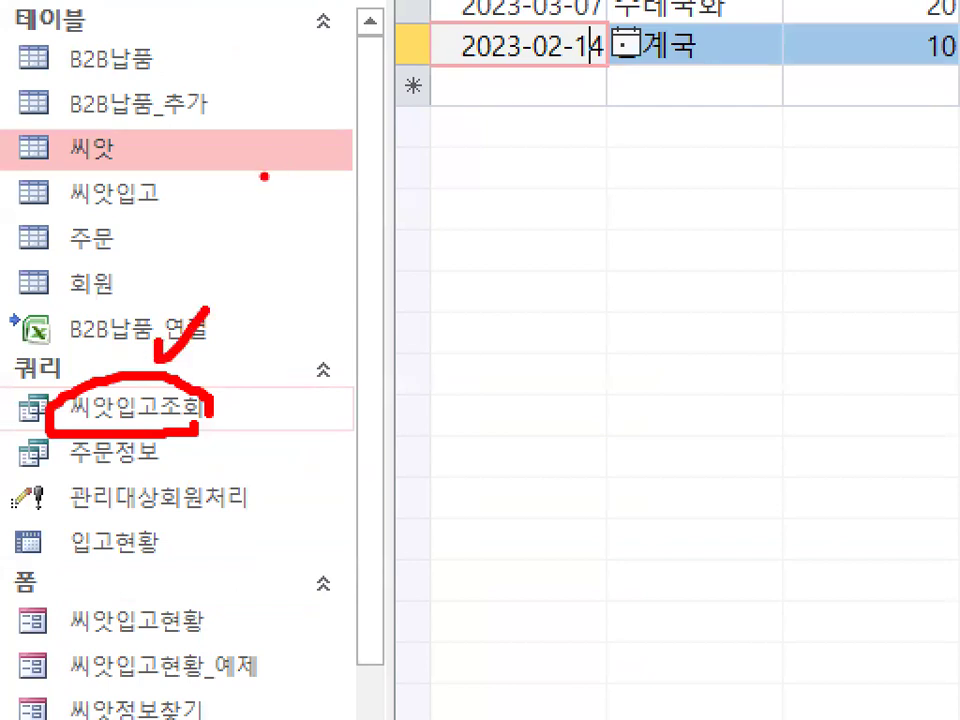
key("Escape")
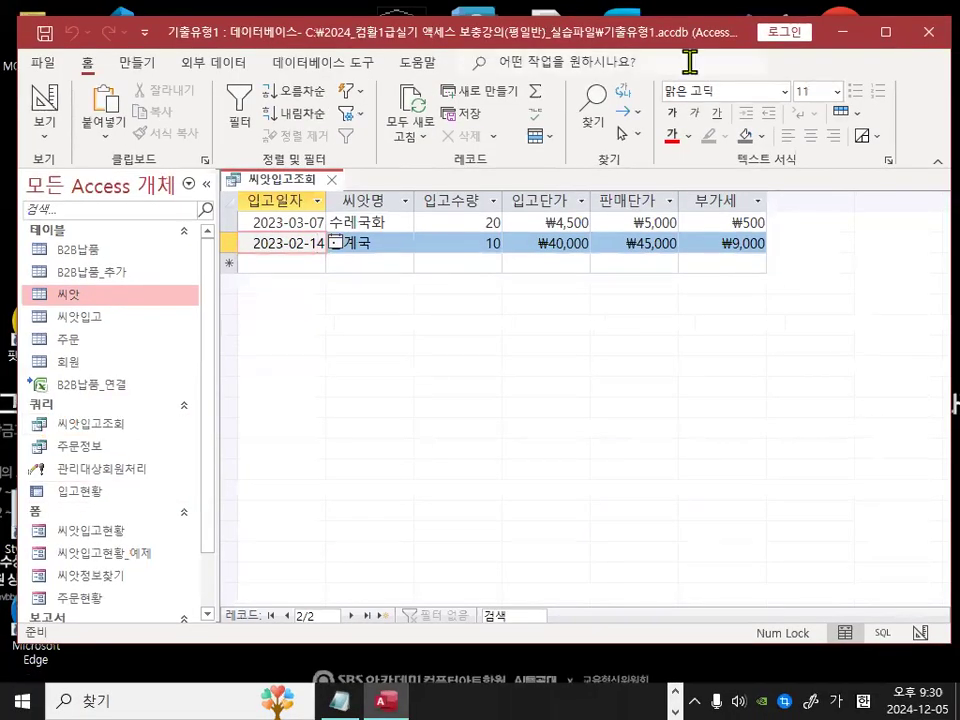
Step: Close the 씨앗입고조회 query
left_click(331, 188)
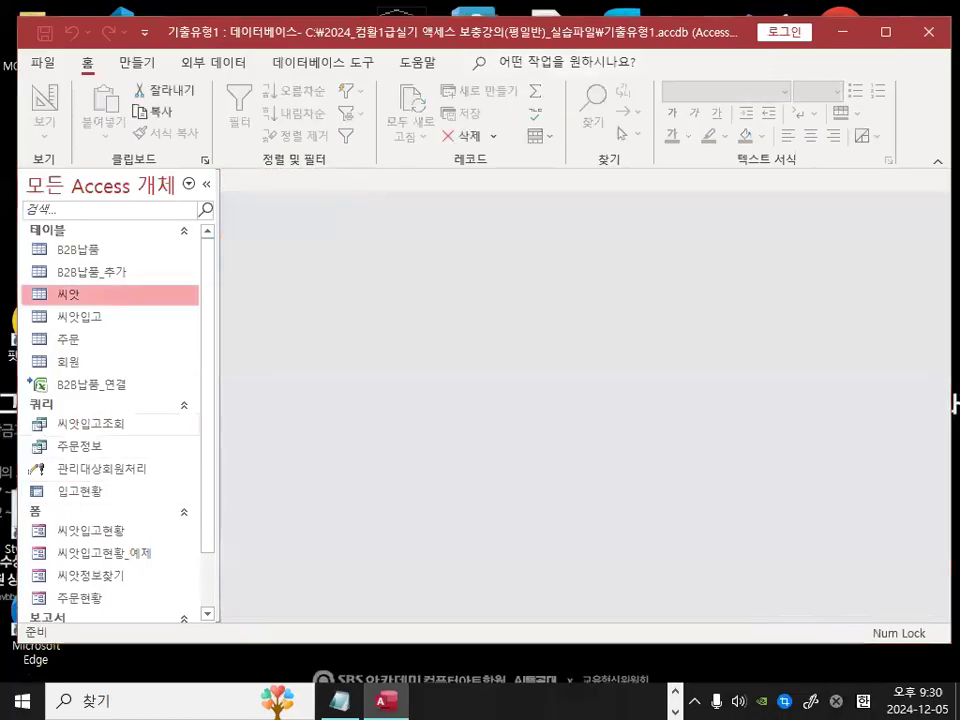
key("ctrl+1")
left_click_drag(126, 434, 125, 413)
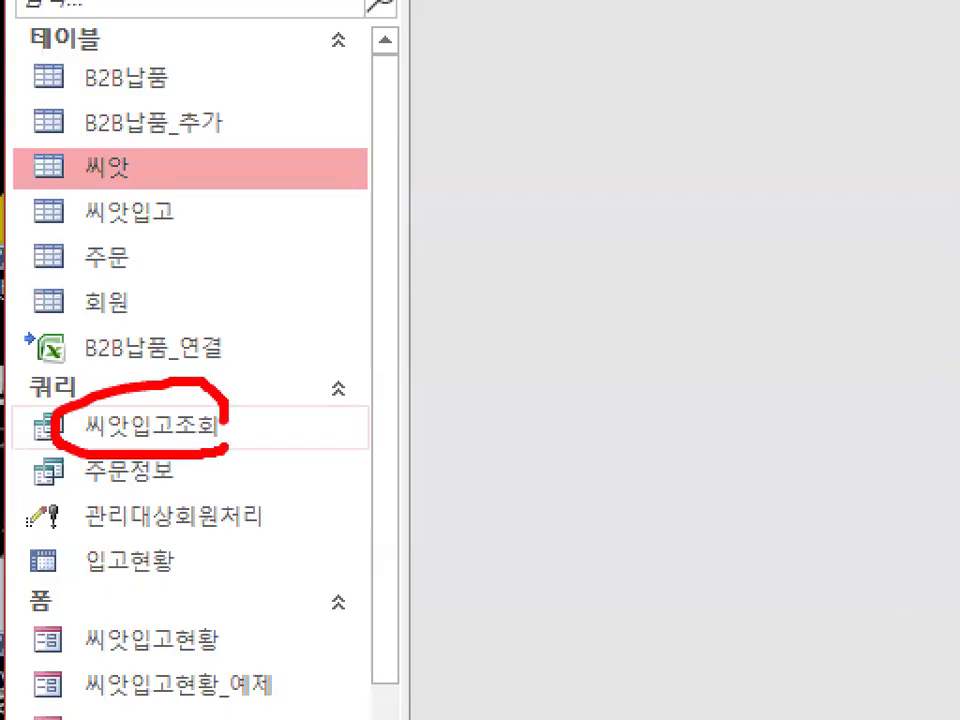
key("Escape")
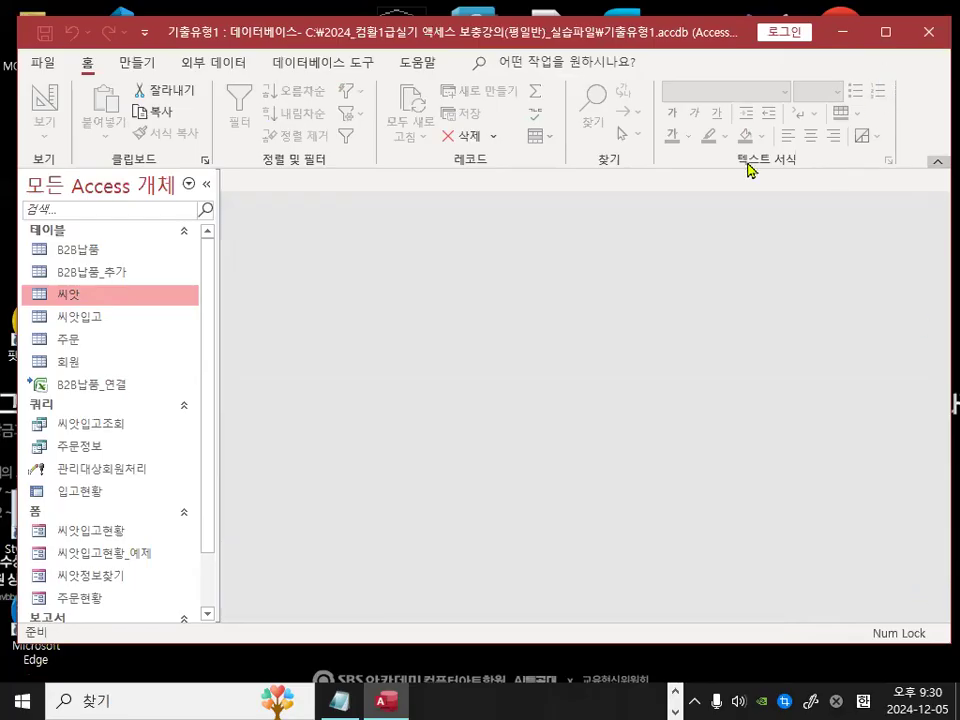
Step: Switch to Notepad class notes and delete the empty lines between the dashed separators
left_click(350, 700)
scroll(251, 435, "down", 1)
left_click(214, 462)
key("Delete")
key("Delete")
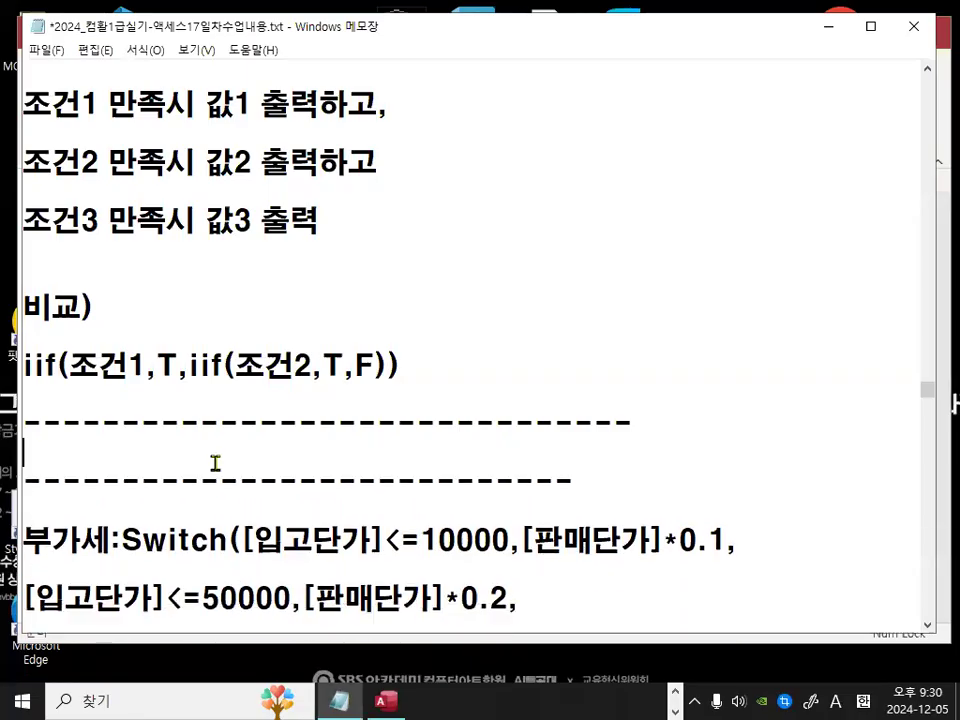
key("shift+End")
key("Delete")
scroll(215, 462, "down", 3)
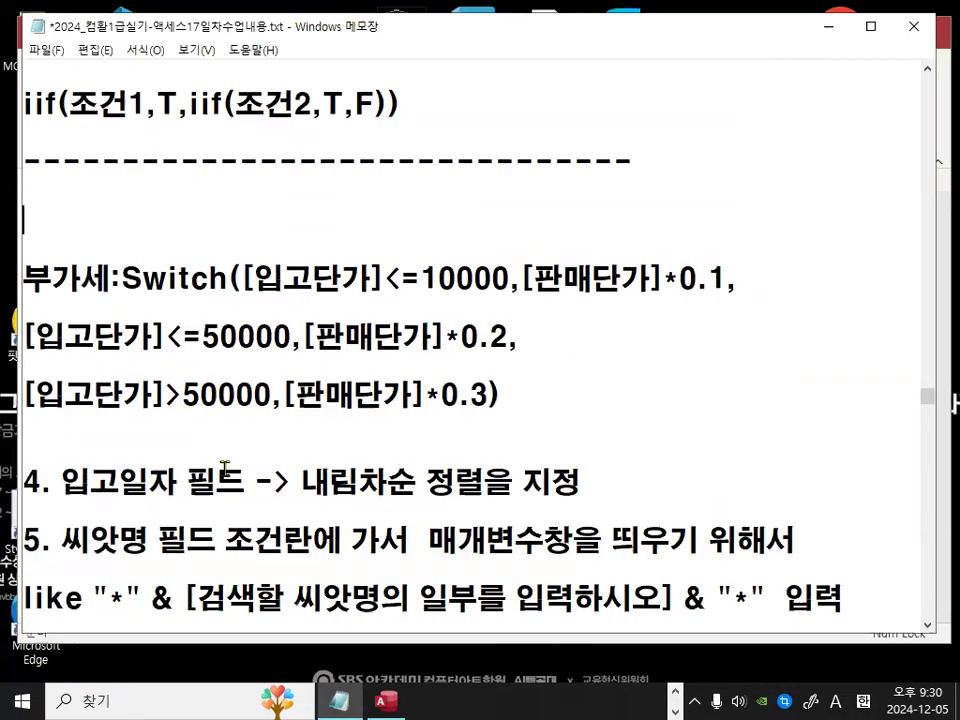
double_click(77, 482)
left_click(186, 482)
key("shift+End")
key("Delete")
key("ctrl+z")
Step: Insert a blank line above the 4번문제 heading in the notes
scroll(553, 480, "down", 1)
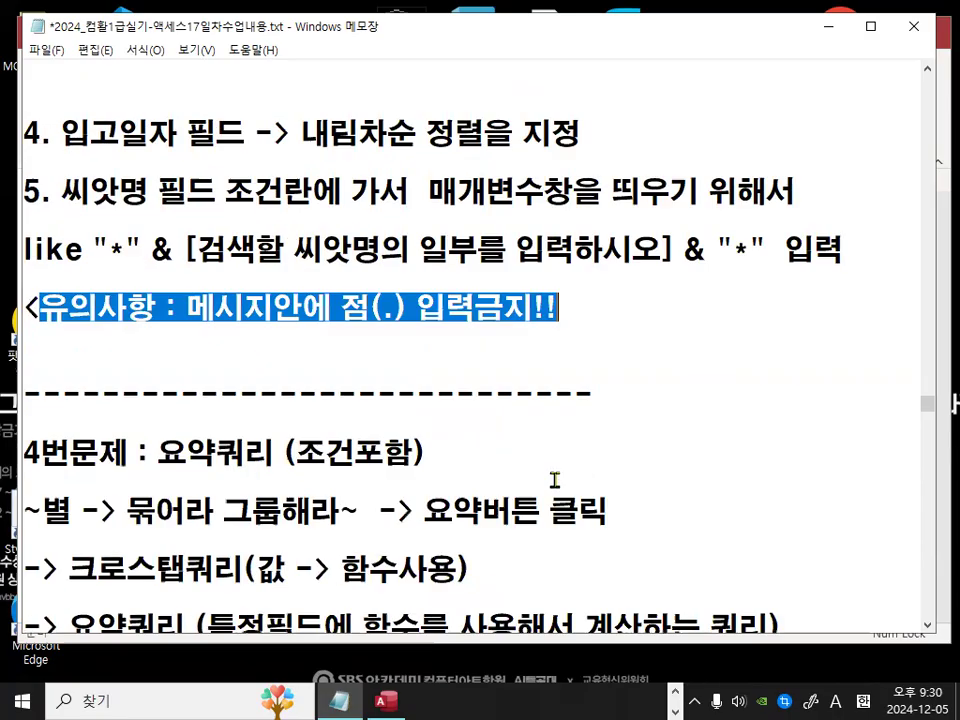
left_click(233, 427)
key("Return")
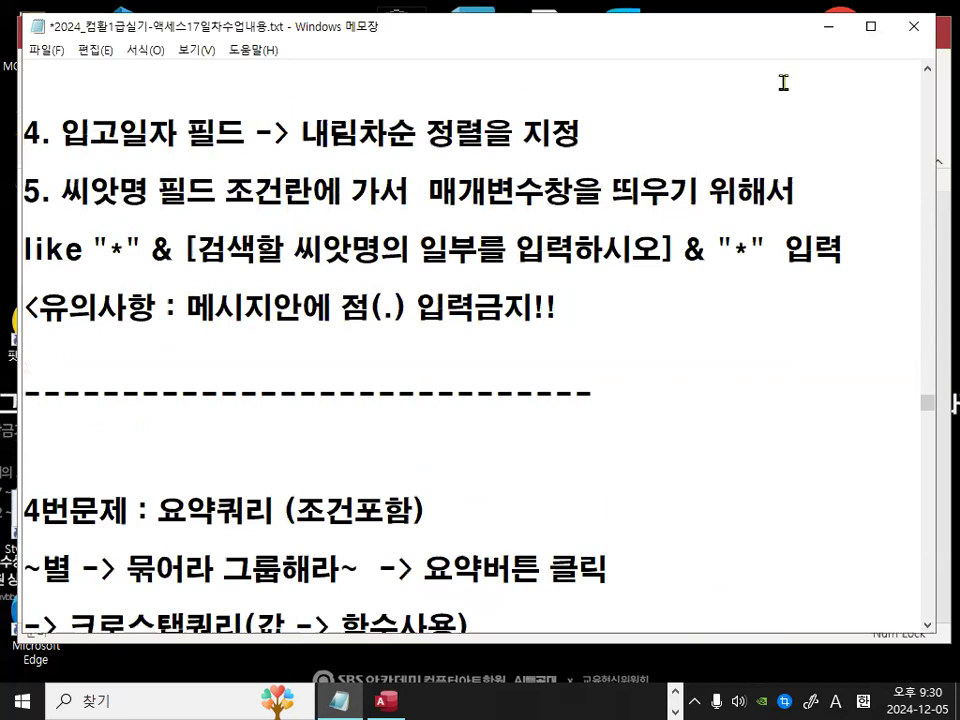
Step: Return to Access and start a new query design with the 씨앗입고, 씨앗 and 주문 tables
left_click(826, 30)
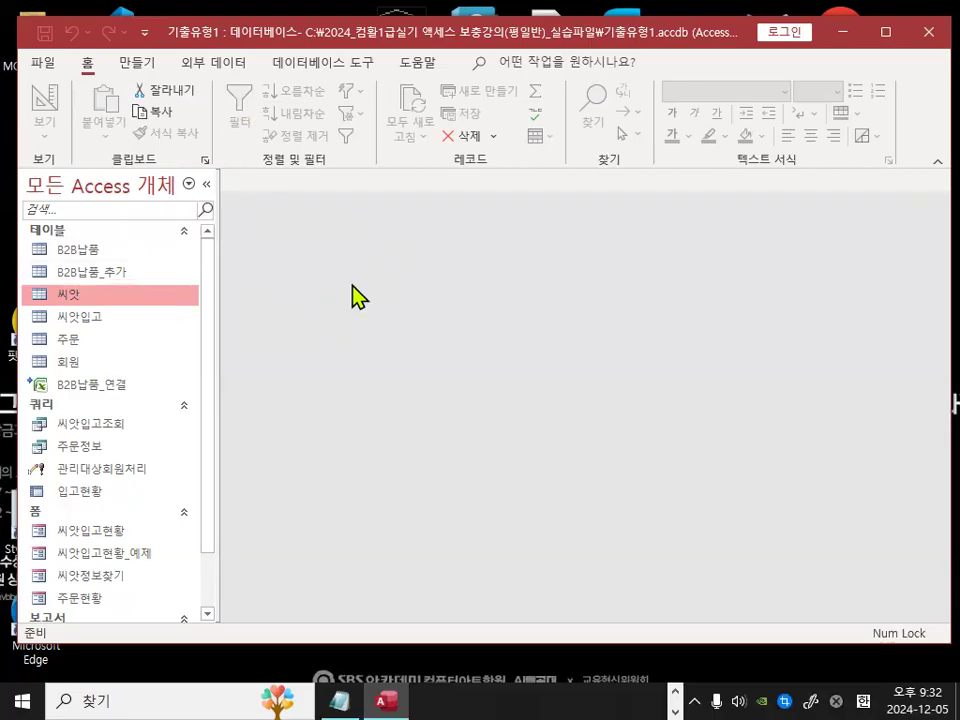
left_click(150, 72)
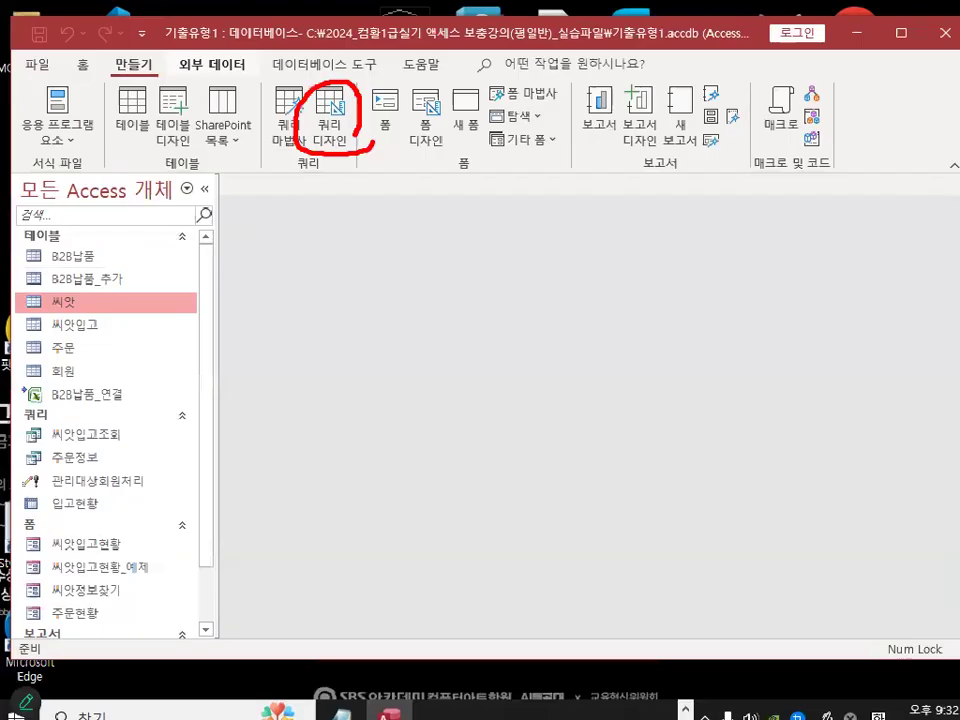
left_click(430, 190)
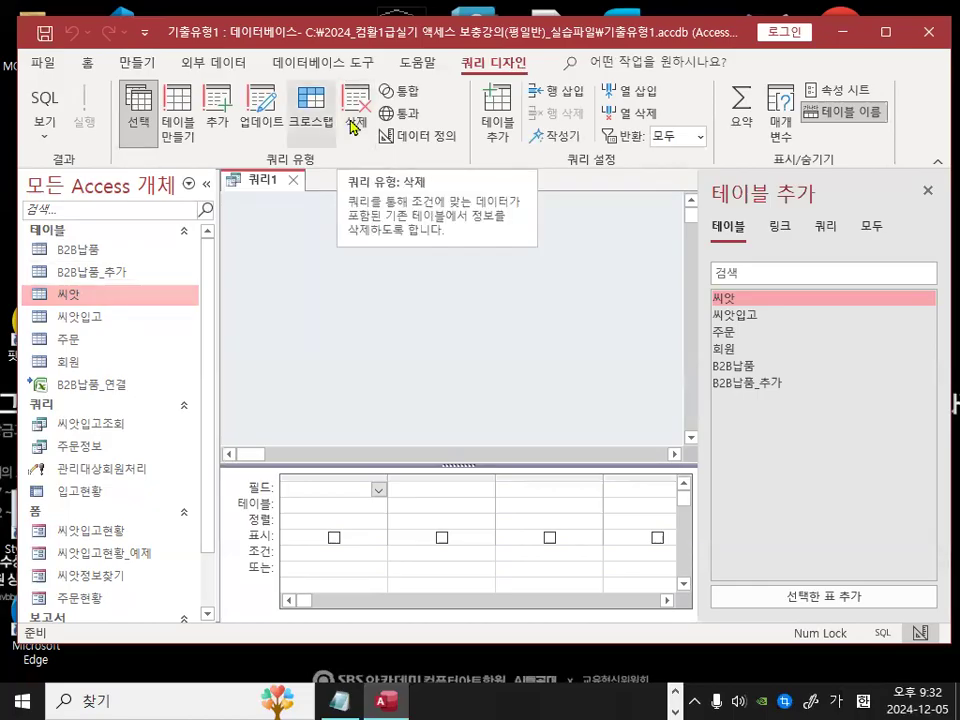
double_click(722, 315)
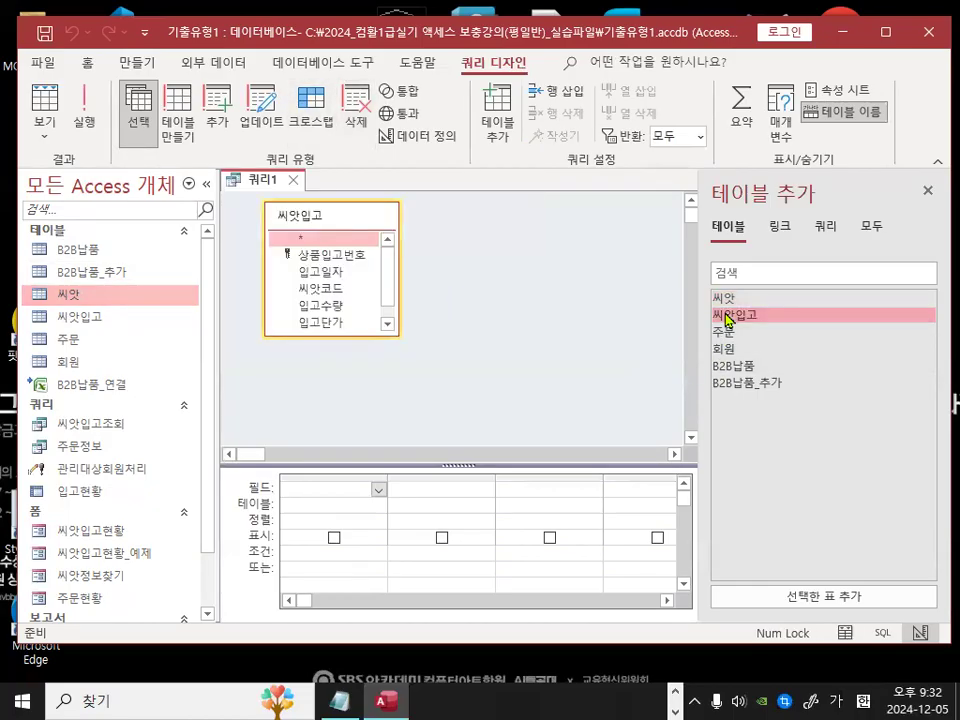
double_click(724, 300)
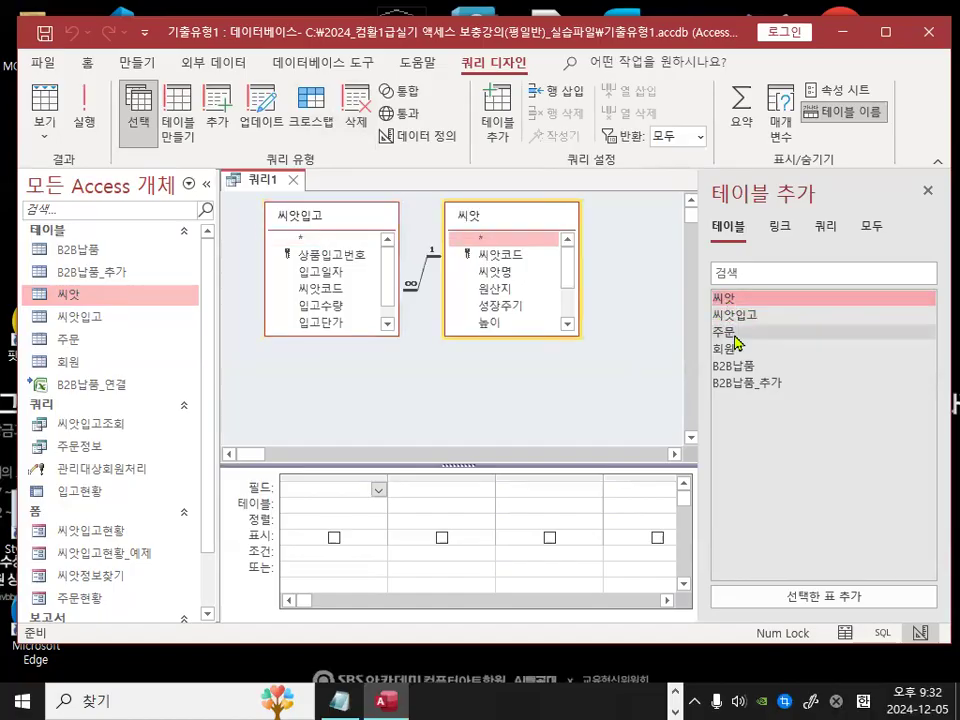
double_click(728, 332)
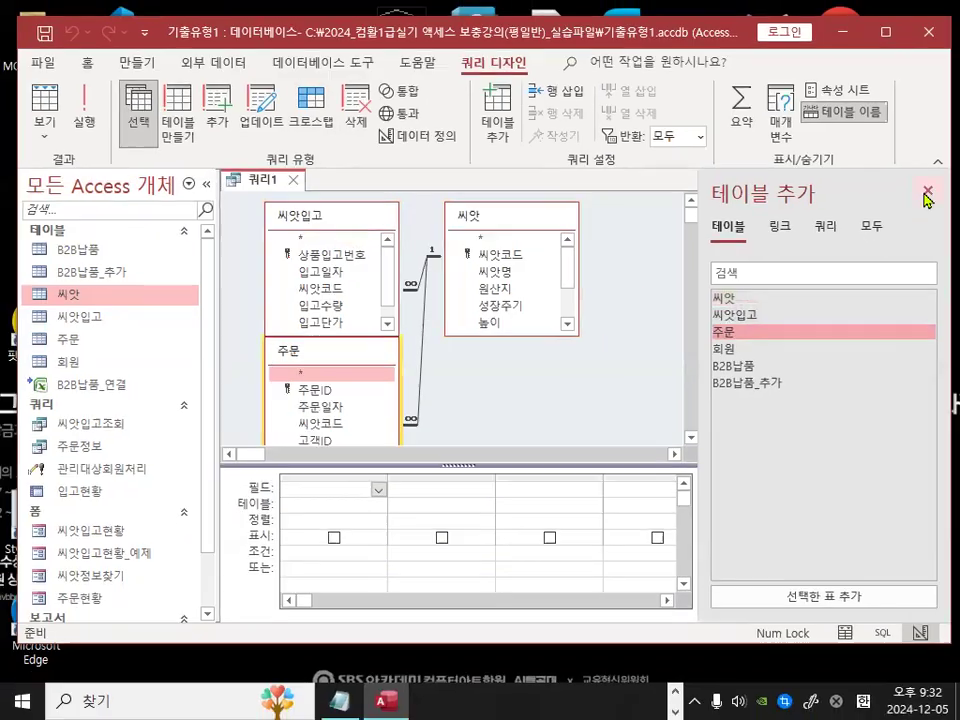
left_click(924, 195)
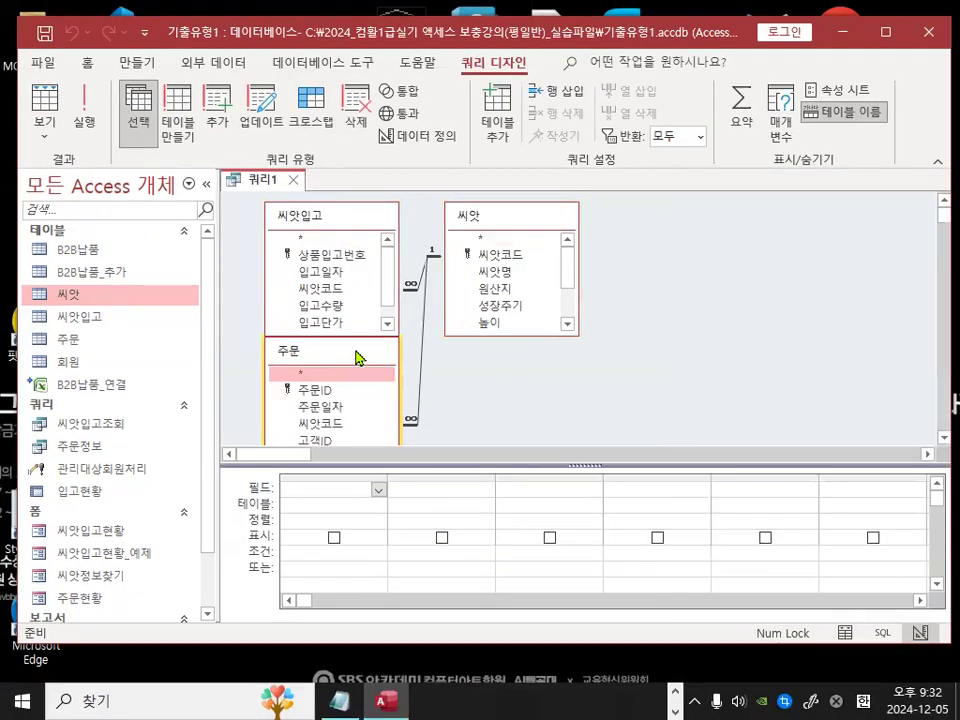
left_click_drag(357, 357, 737, 220)
left_click_drag(510, 465, 504, 375)
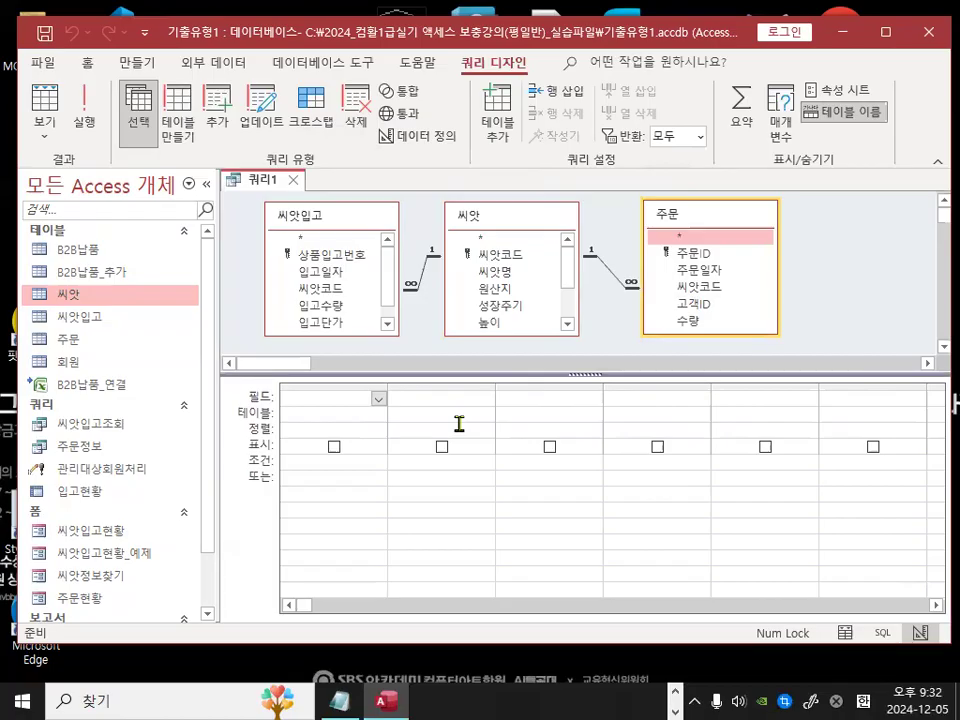
Step: Add 씨앗명, 입고일자, 입고수량 and the 주문 table's 수량 fields to the query grid
double_click(482, 276)
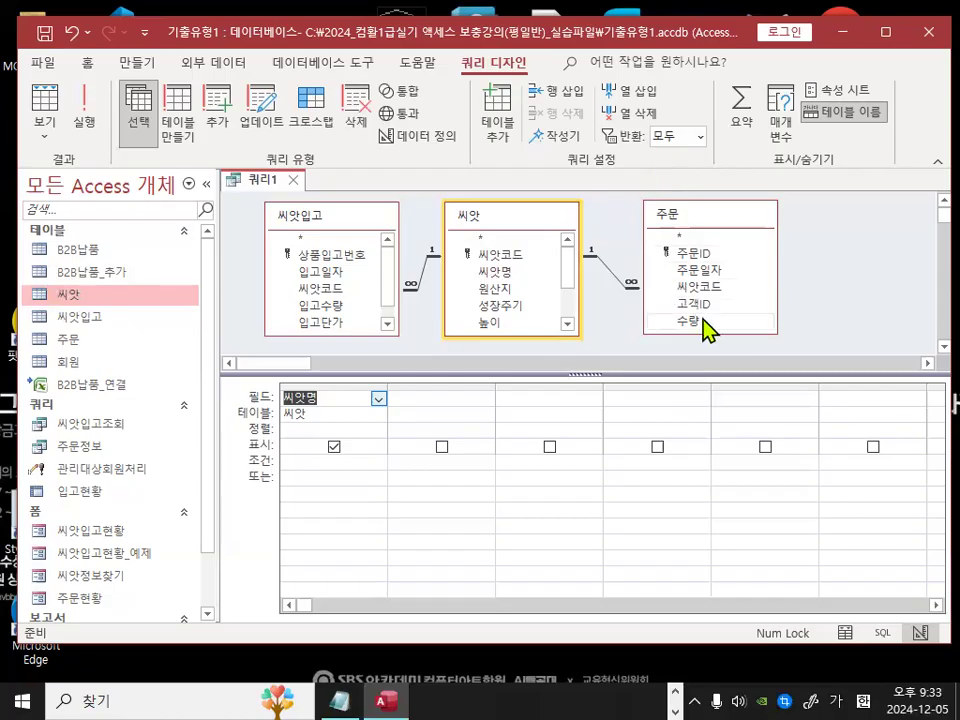
double_click(314, 273)
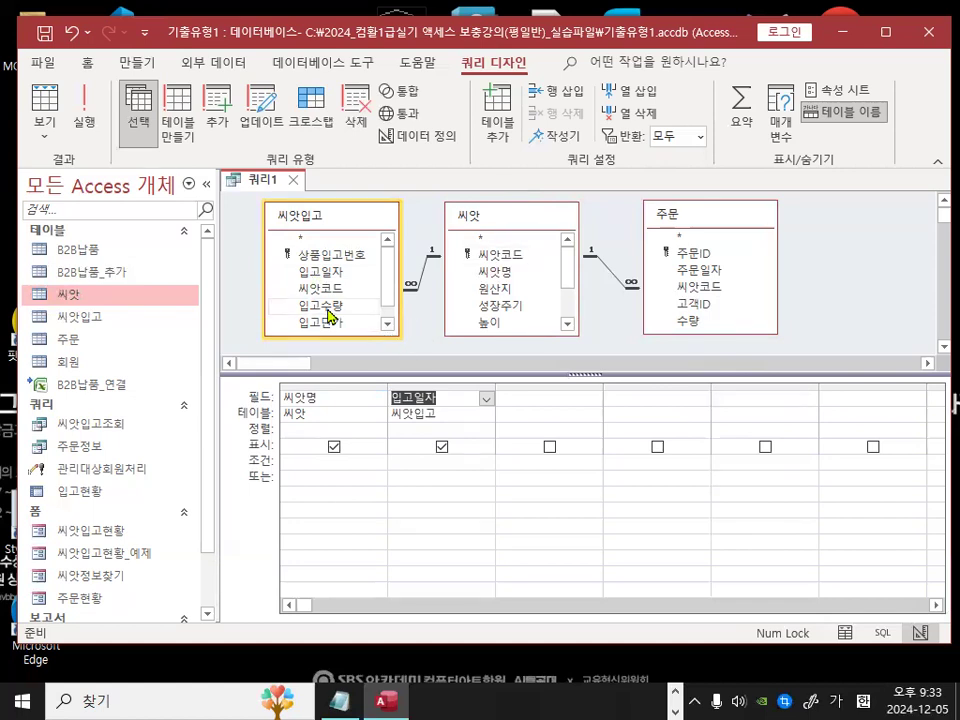
double_click(328, 309)
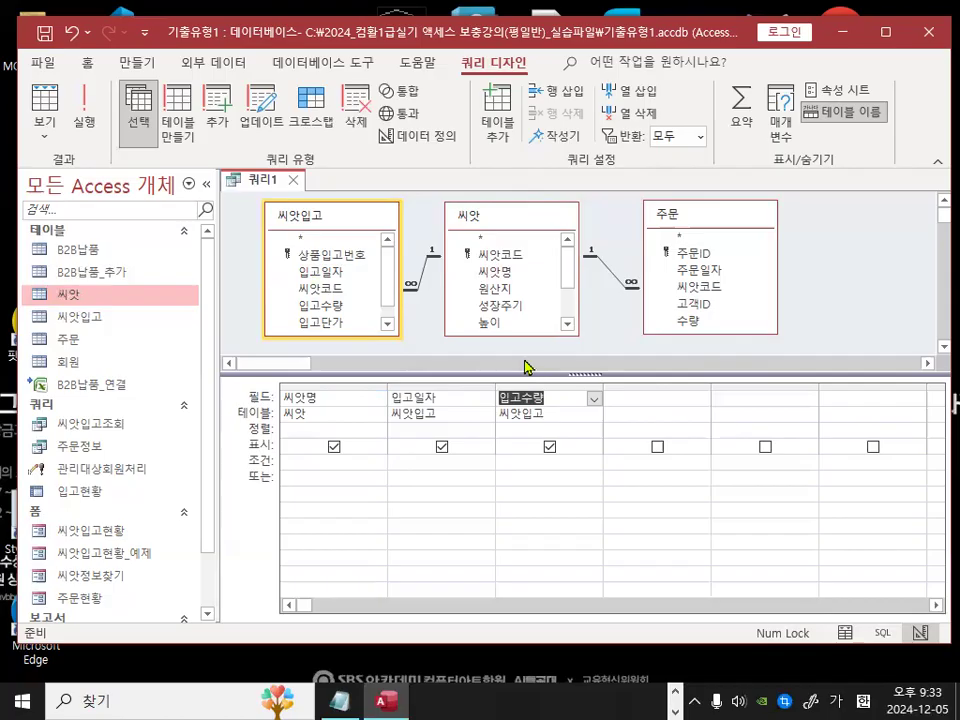
key("ctrl+1")
mouse_move(705, 216)
left_mouse_down()
mouse_move(607, 229)
mouse_move(698, 238)
left_mouse_up()
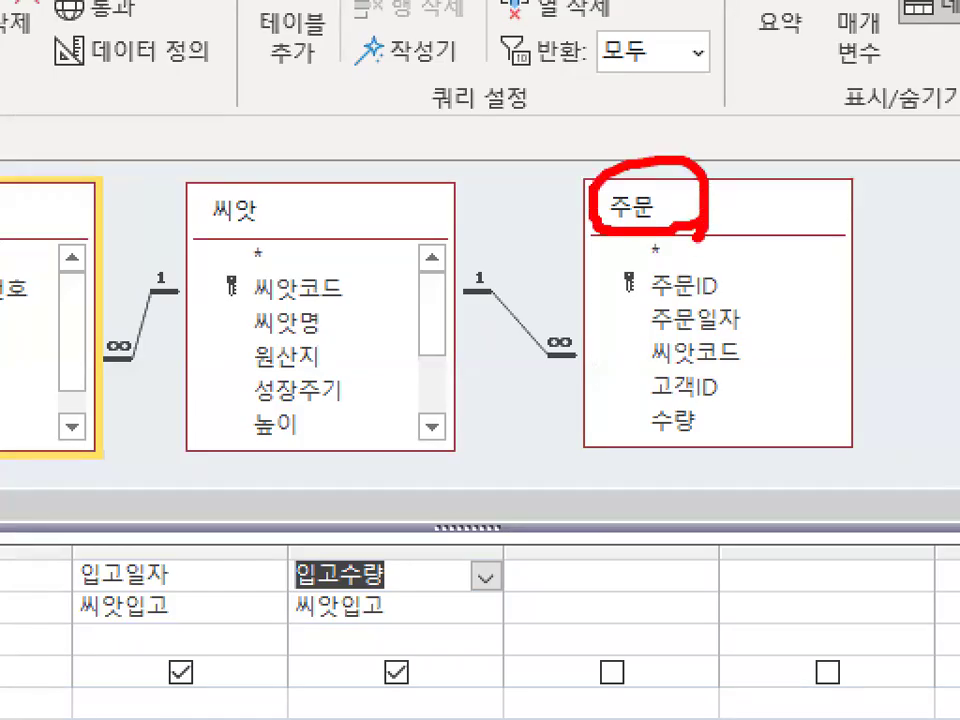
left_click_drag(698, 385, 708, 440)
key("Escape")
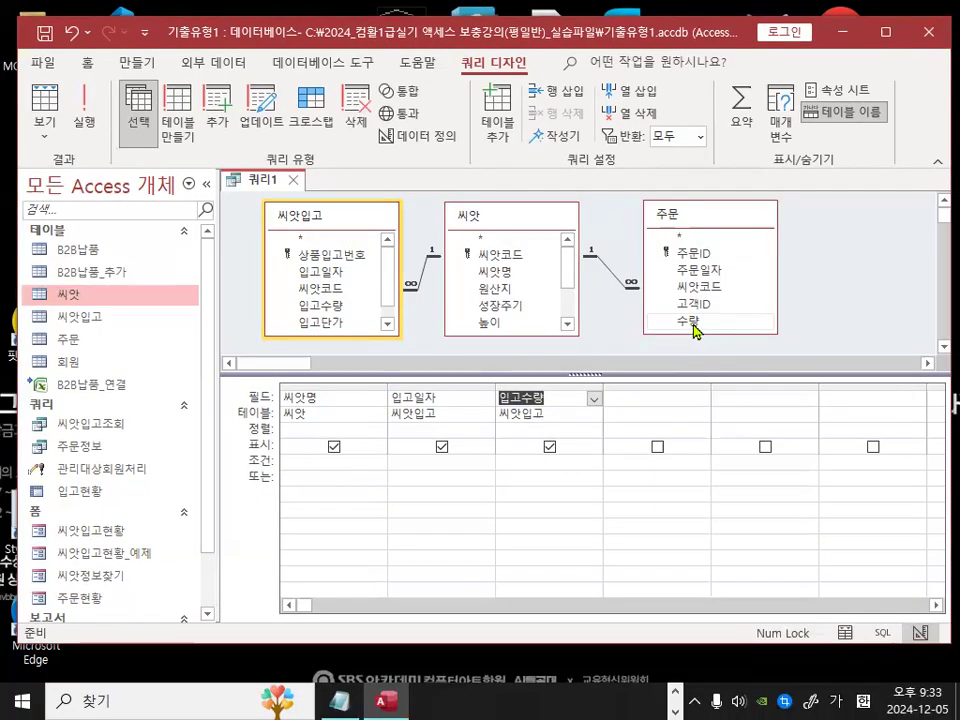
left_click_drag(692, 323, 705, 398)
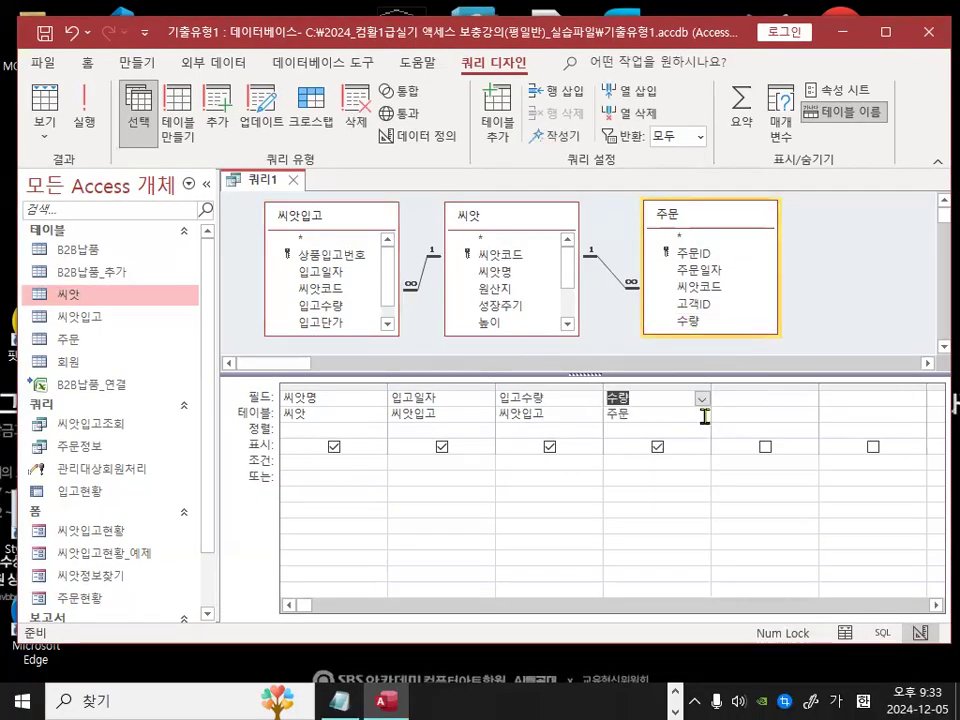
left_click(762, 400)
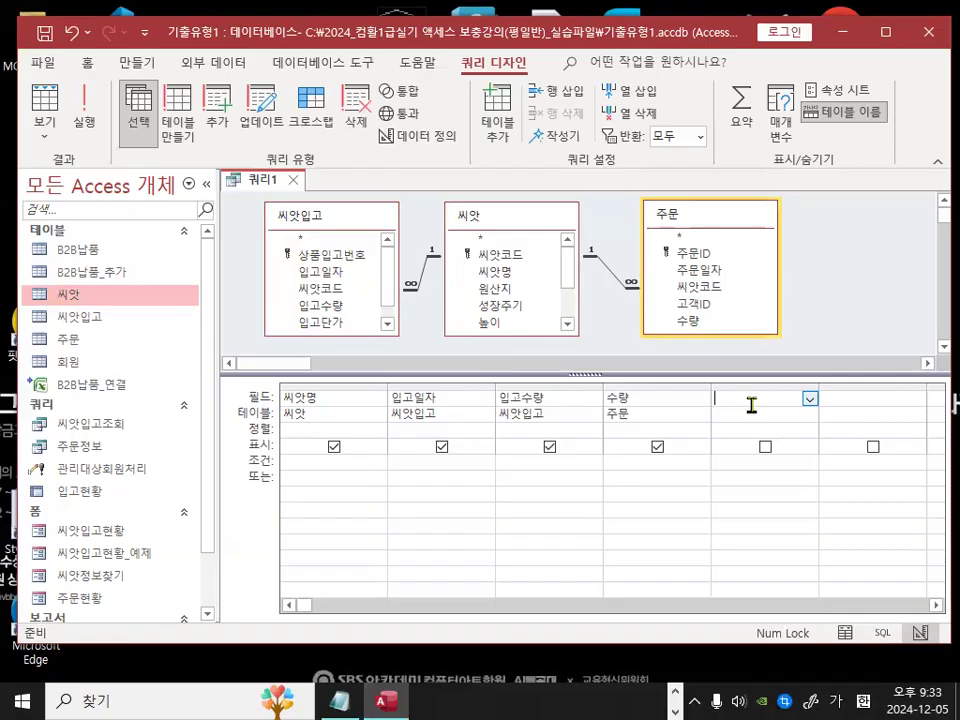
key("ctrl+1")
left_click(388, 410)
mouse_move(269, 409)
left_mouse_down()
mouse_move(160, 411)
mouse_move(254, 395)
left_mouse_up()
mouse_move(511, 397)
left_mouse_down()
mouse_move(476, 358)
mouse_move(488, 384)
left_mouse_up()
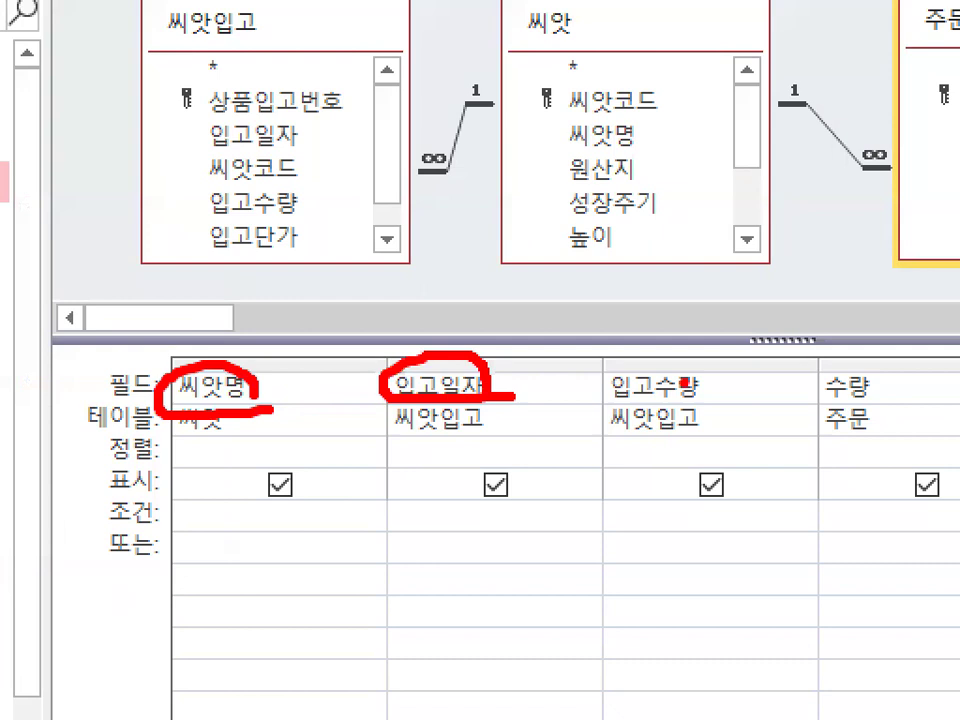
left_click_drag(724, 390, 763, 372)
mouse_move(913, 388)
left_mouse_down()
mouse_move(826, 312)
mouse_move(879, 389)
left_mouse_up()
key("Escape")
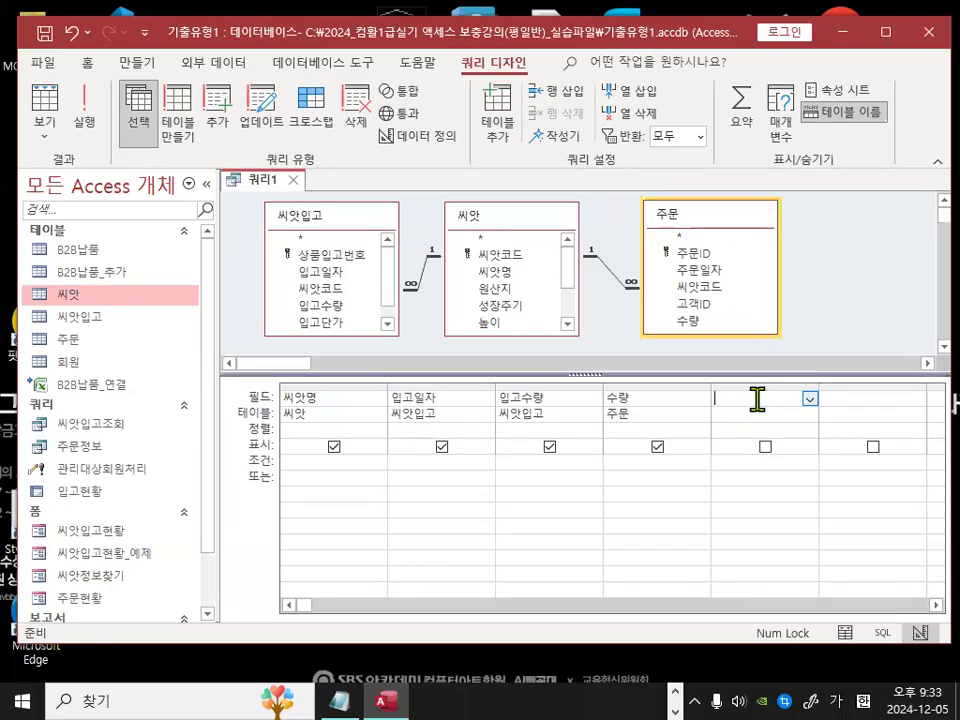
left_click(336, 398)
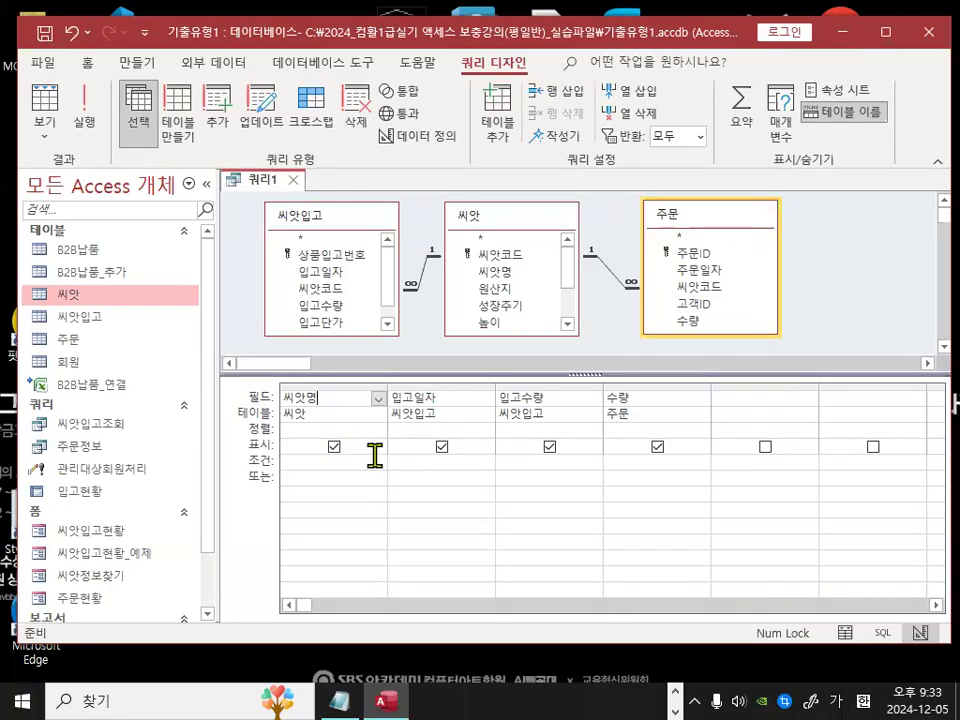
left_click(466, 400)
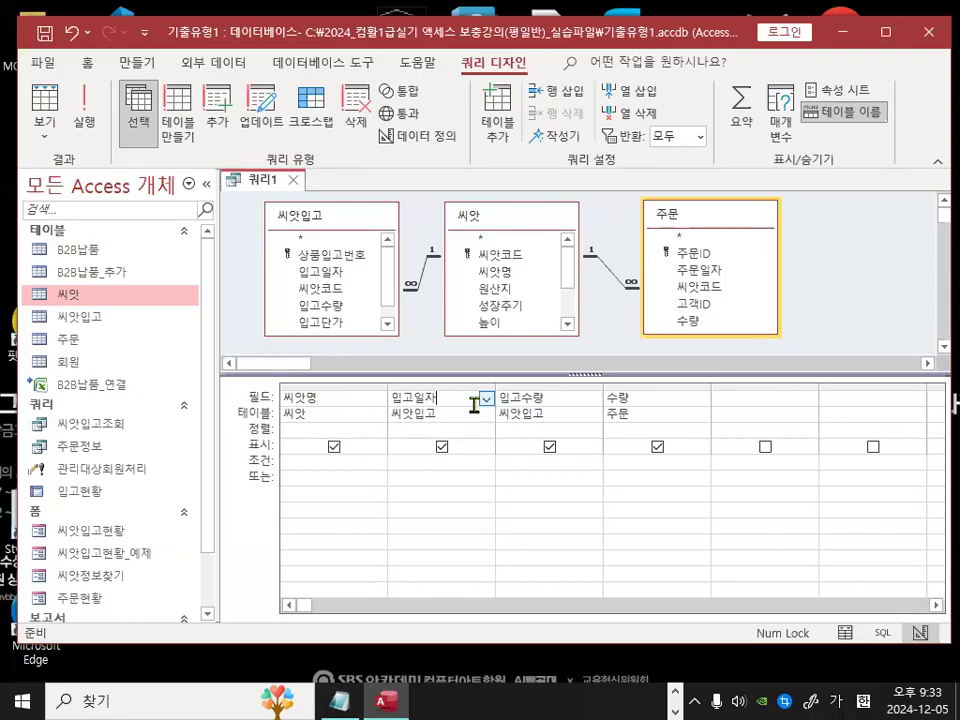
key("ctrl+1")
left_click(129, 93)
mouse_move(187, 139)
left_mouse_down()
mouse_move(170, 174)
mouse_move(196, 115)
mouse_move(198, 148)
left_mouse_up()
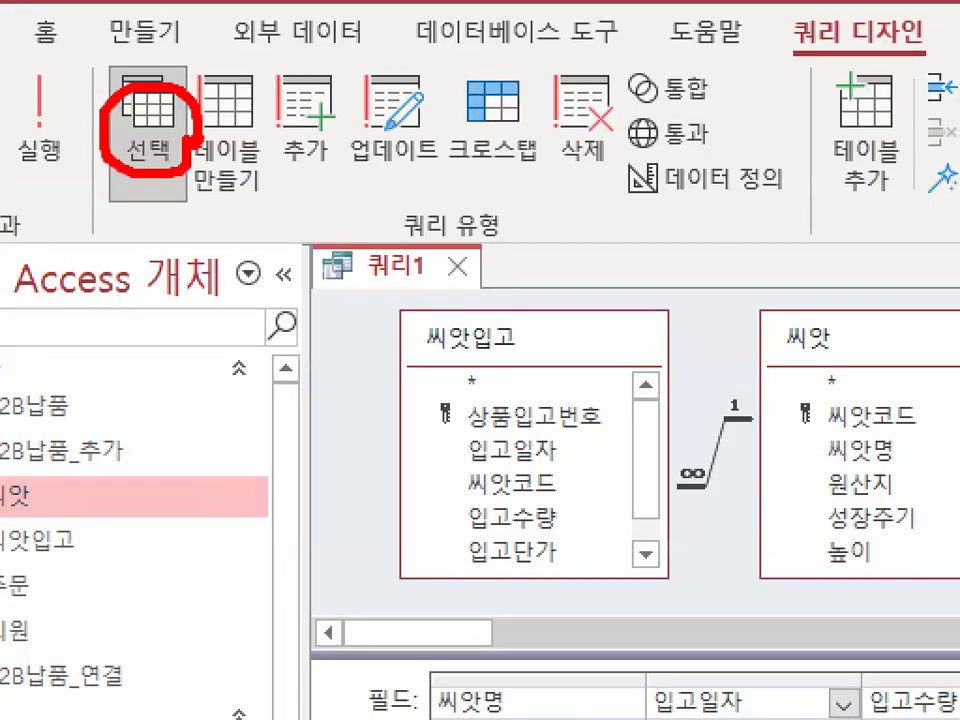
key("Escape")
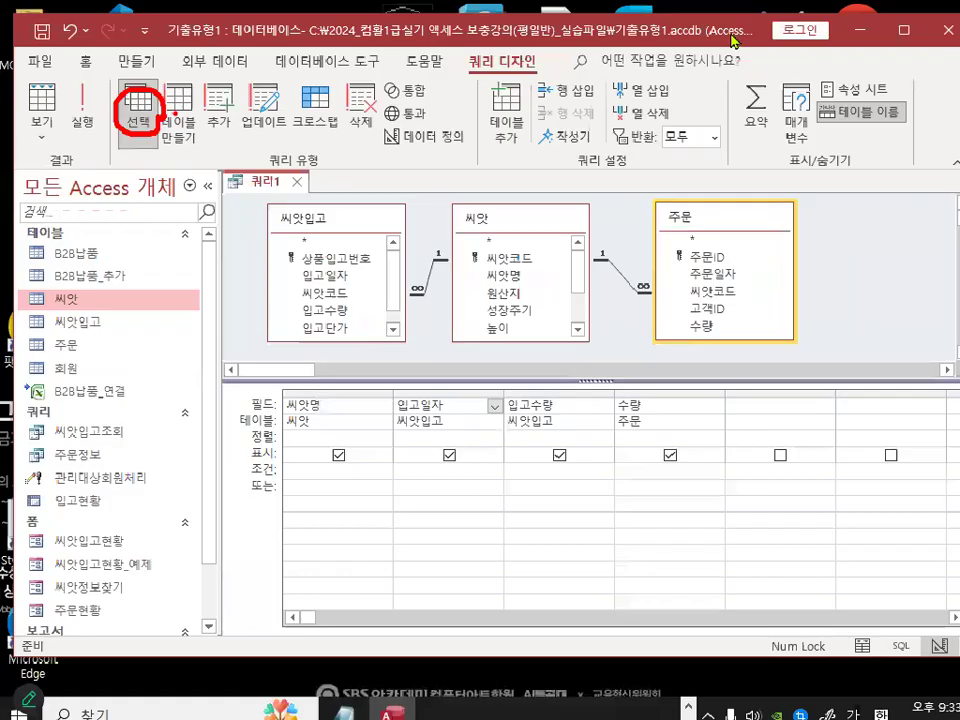
Step: Turn on the Totals row for the query
key("ctrl+1")
left_click(765, 128)
mouse_move(755, 231)
left_mouse_down()
mouse_move(690, 240)
mouse_move(745, 205)
mouse_move(738, 220)
left_mouse_up()
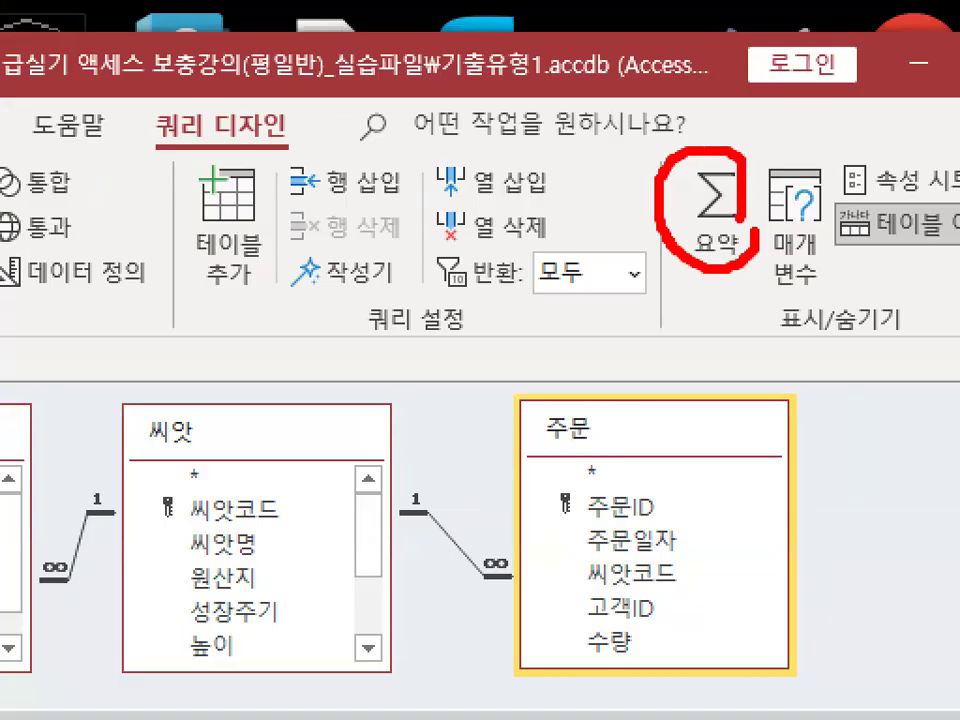
left_click_drag(680, 135, 795, 2)
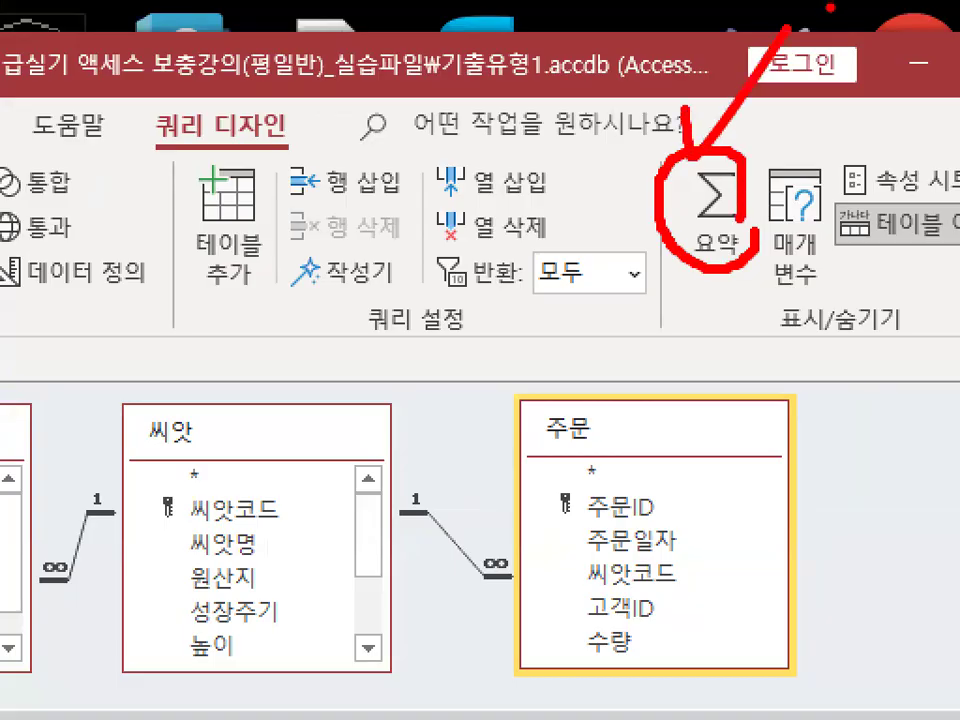
key("Escape")
left_click(743, 130)
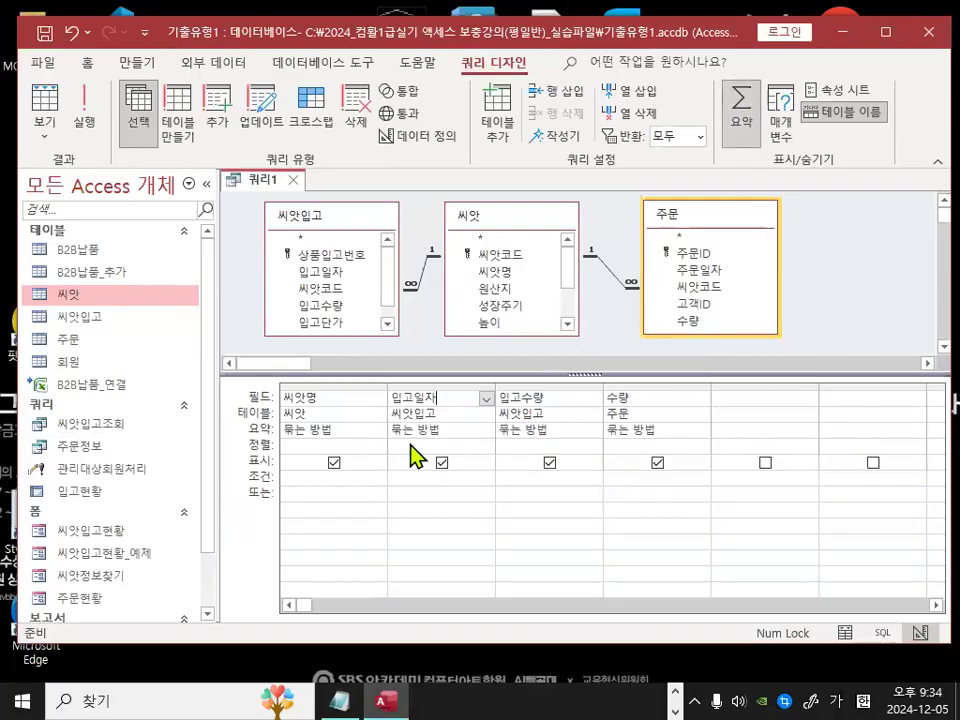
key("ctrl+1")
left_click(324, 442)
left_click_drag(393, 415, 394, 408)
mouse_move(272, 424)
left_mouse_down()
mouse_move(244, 387)
mouse_move(268, 411)
left_mouse_up()
left_click_drag(338, 343, 420, 293)
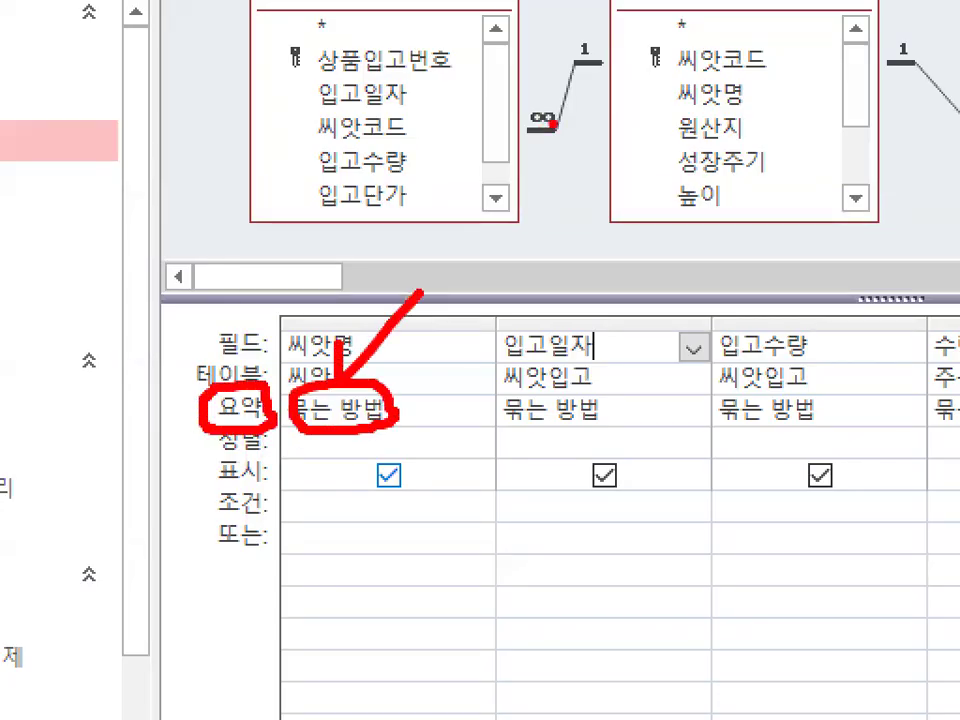
key("Escape")
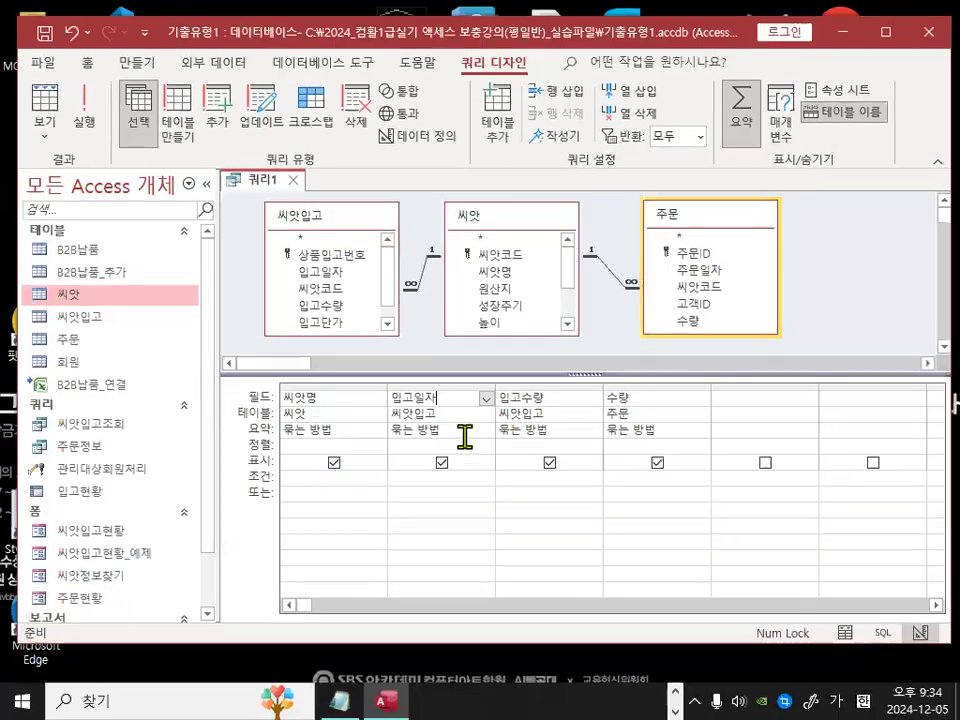
key("ctrl+1")
key("Escape")
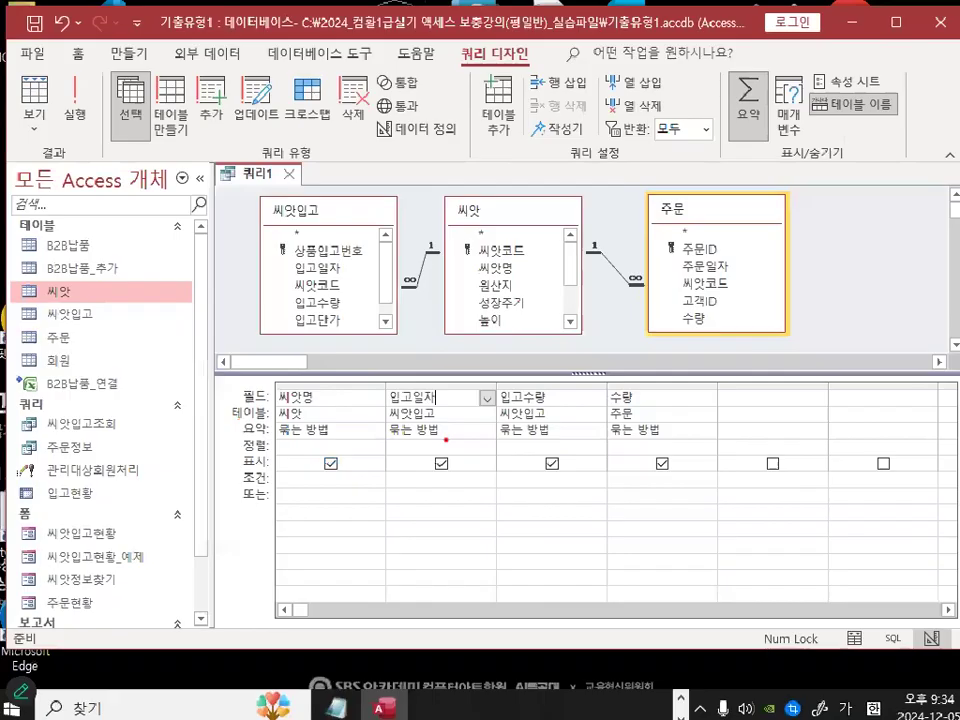
Step: Set the 입고일자 column's total to 최대값
left_click(447, 430)
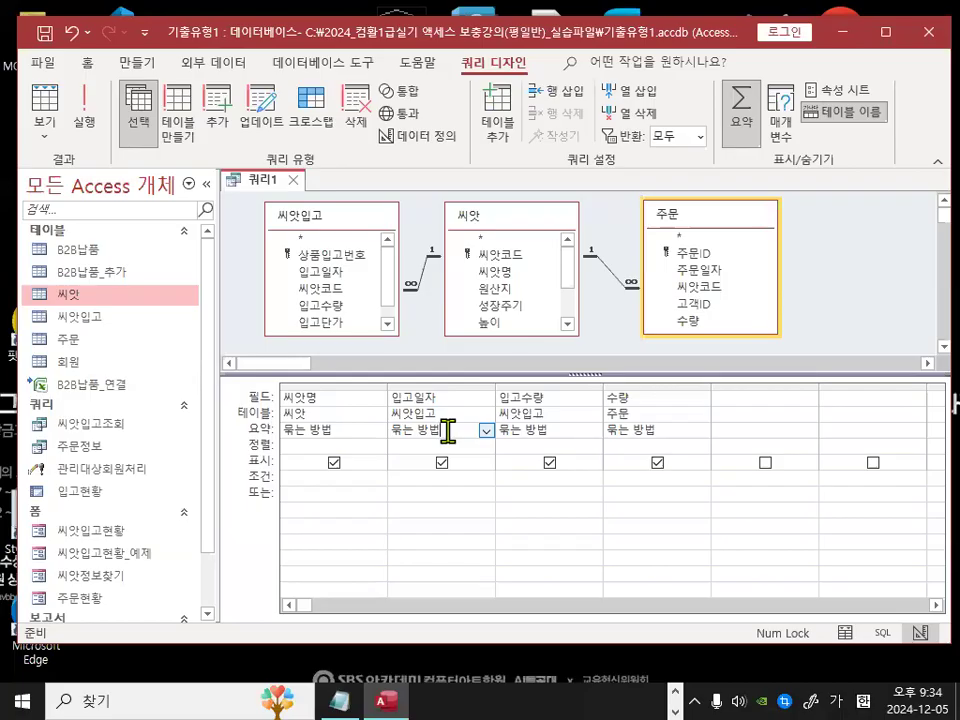
left_click(486, 431)
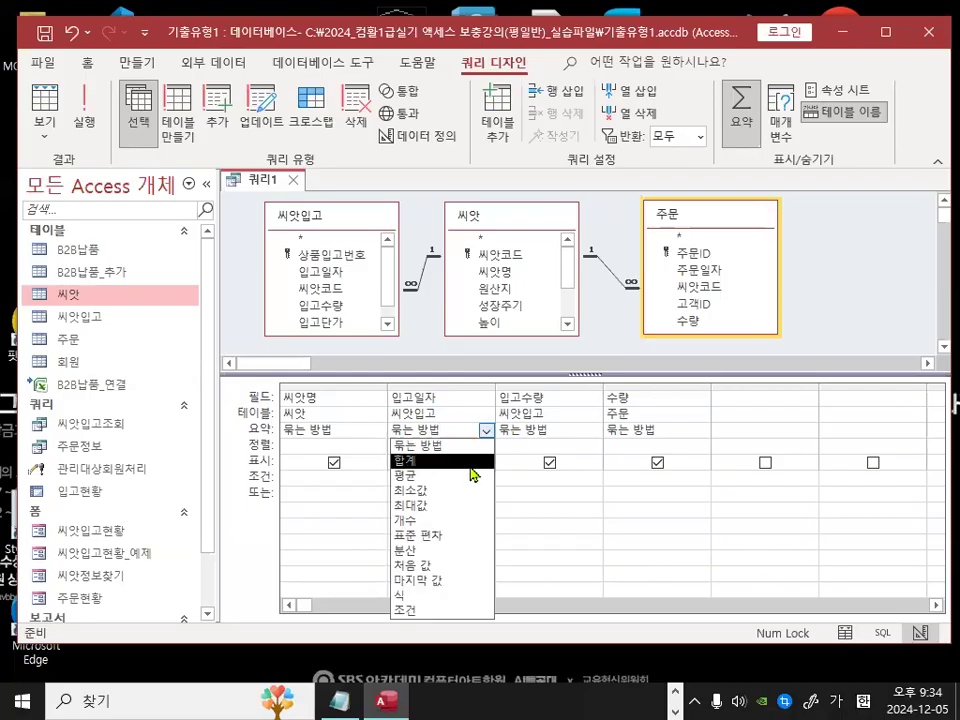
left_click(458, 506)
key("ctrl+1")
mouse_move(469, 395)
left_mouse_down()
mouse_move(354, 388)
mouse_move(474, 385)
left_mouse_up()
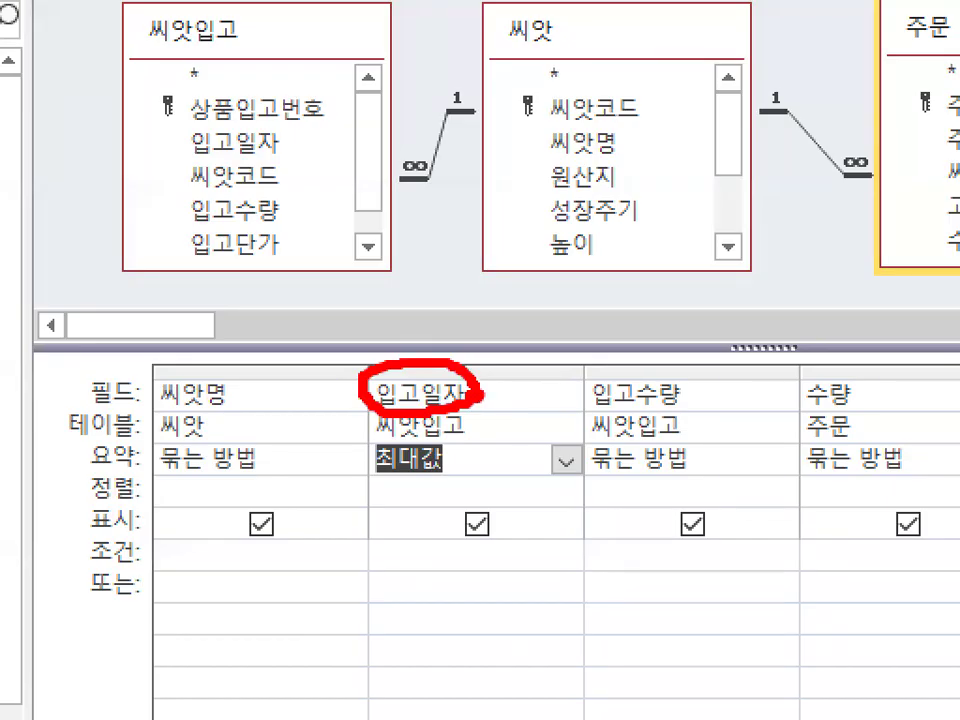
key("Escape")
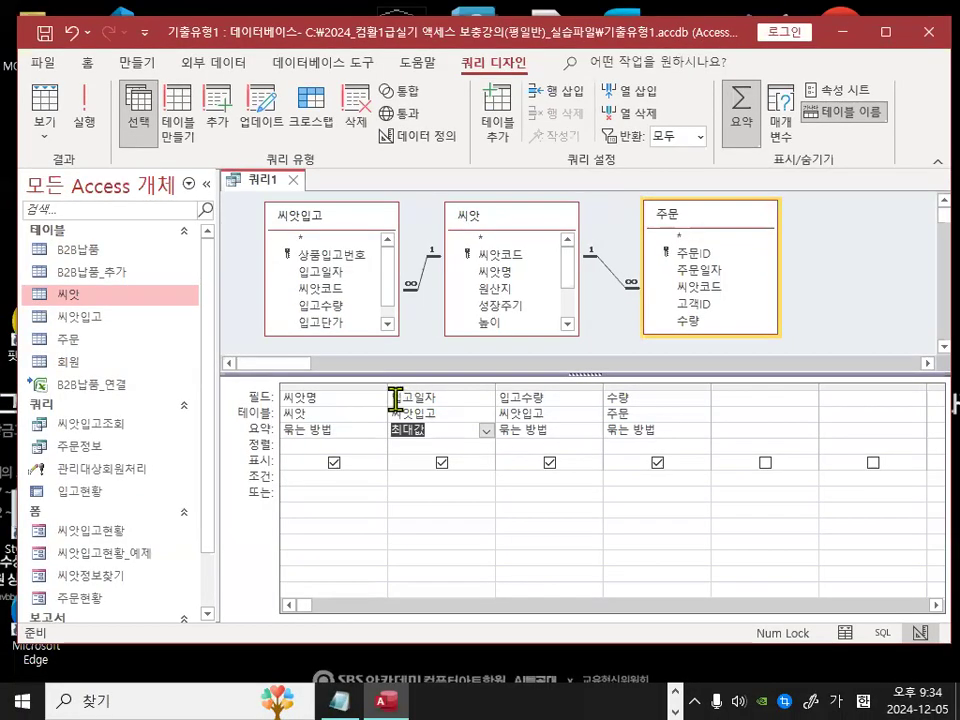
Step: Rename the 입고일자 column with the alias 최근입고일자 using the zoom editor
right_click(396, 398)
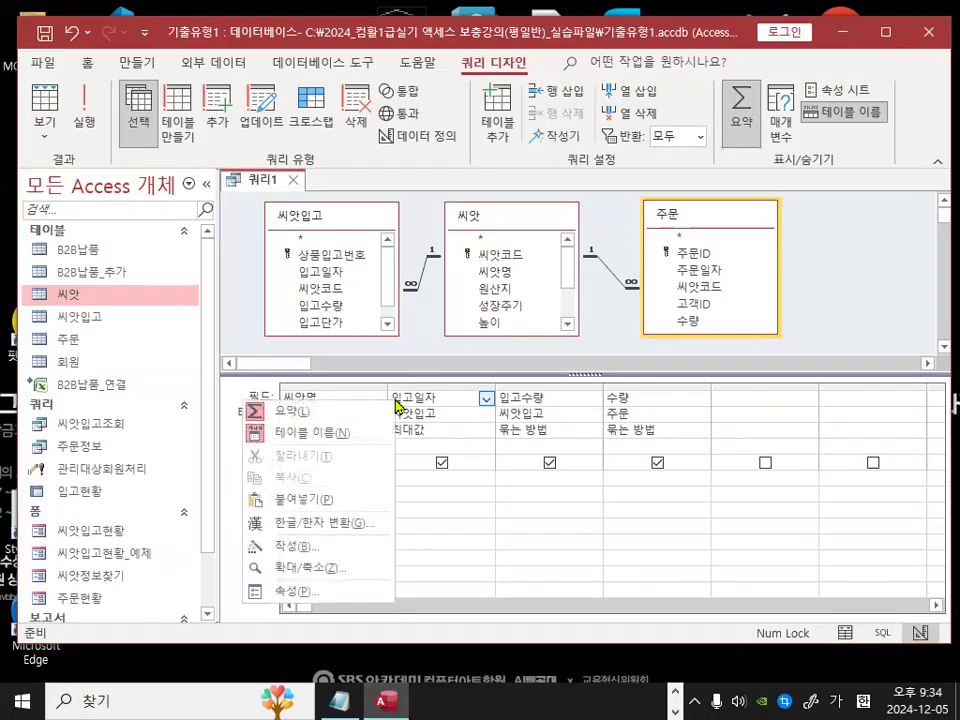
left_click(356, 572)
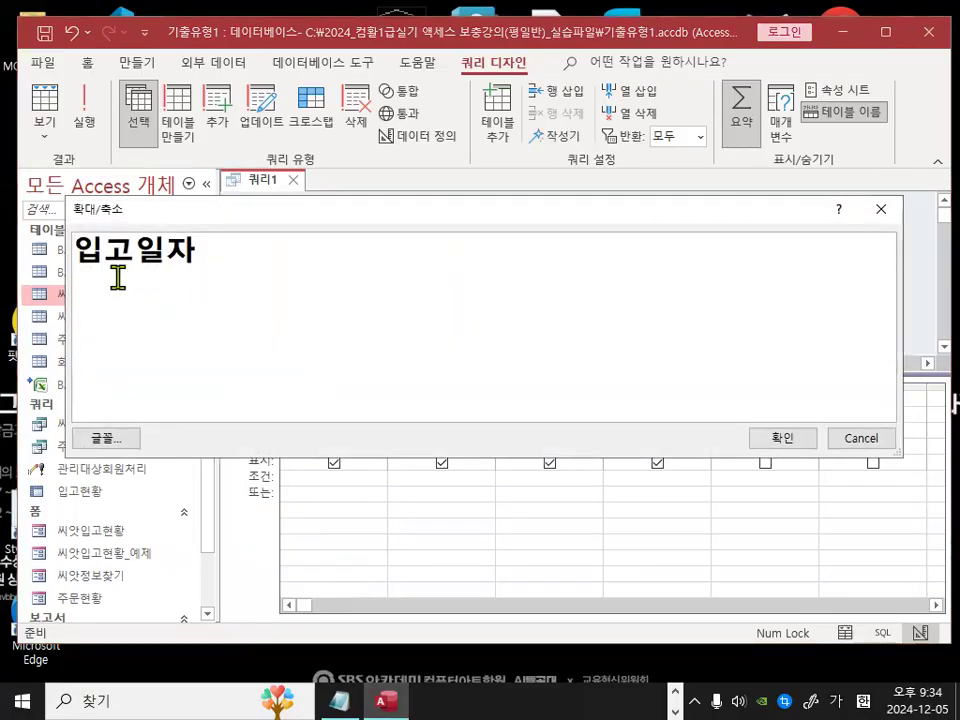
type("최ㄱ")
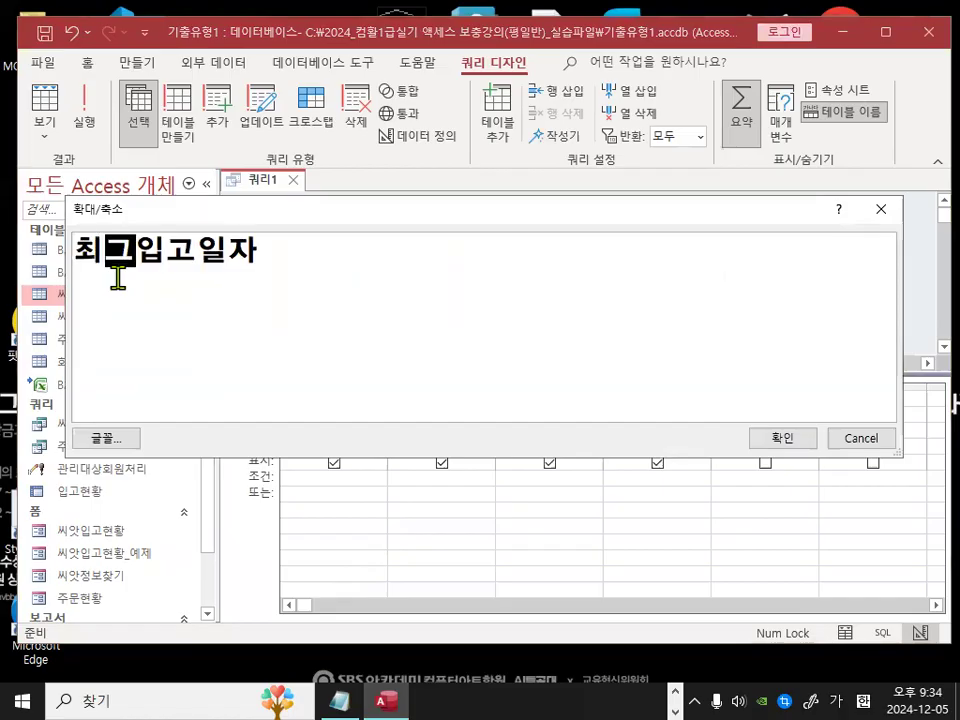
type("근입공")
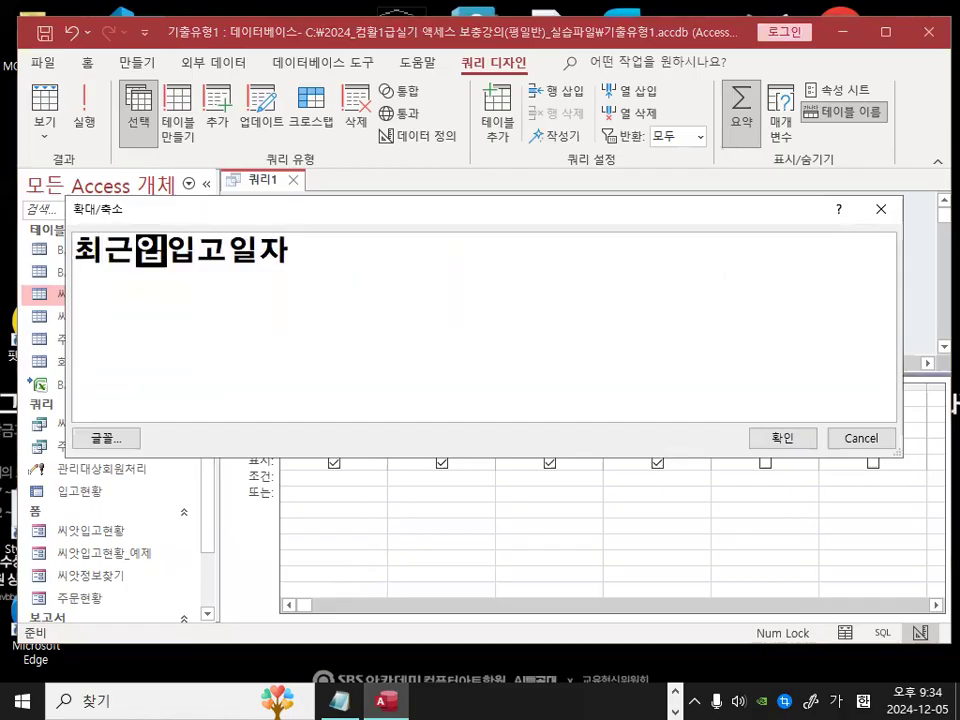
type("일자:입고일자")
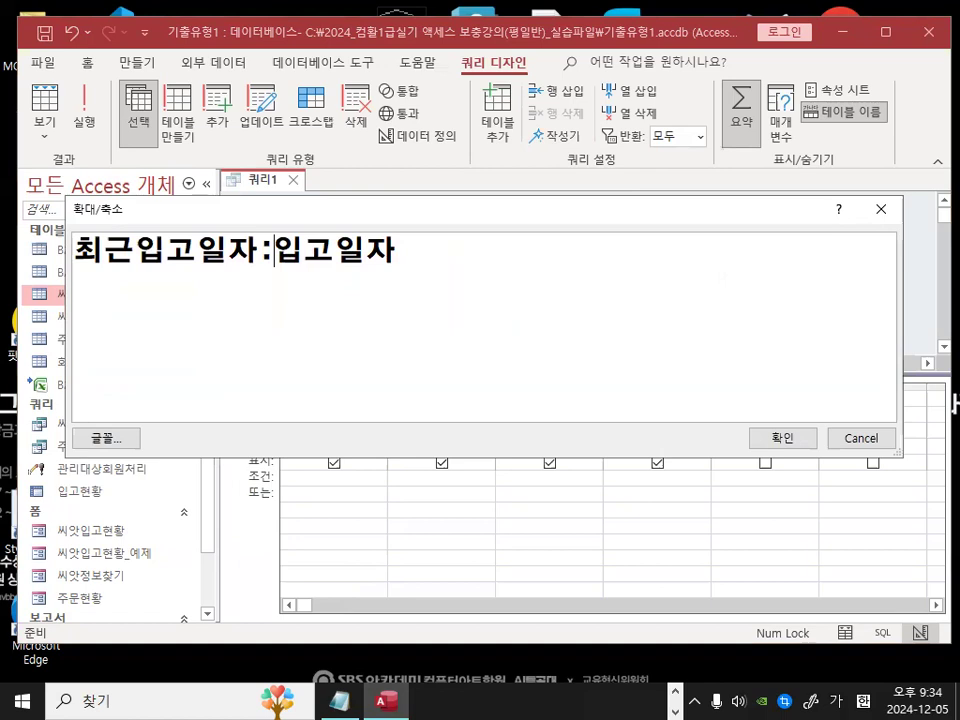
left_click(786, 438)
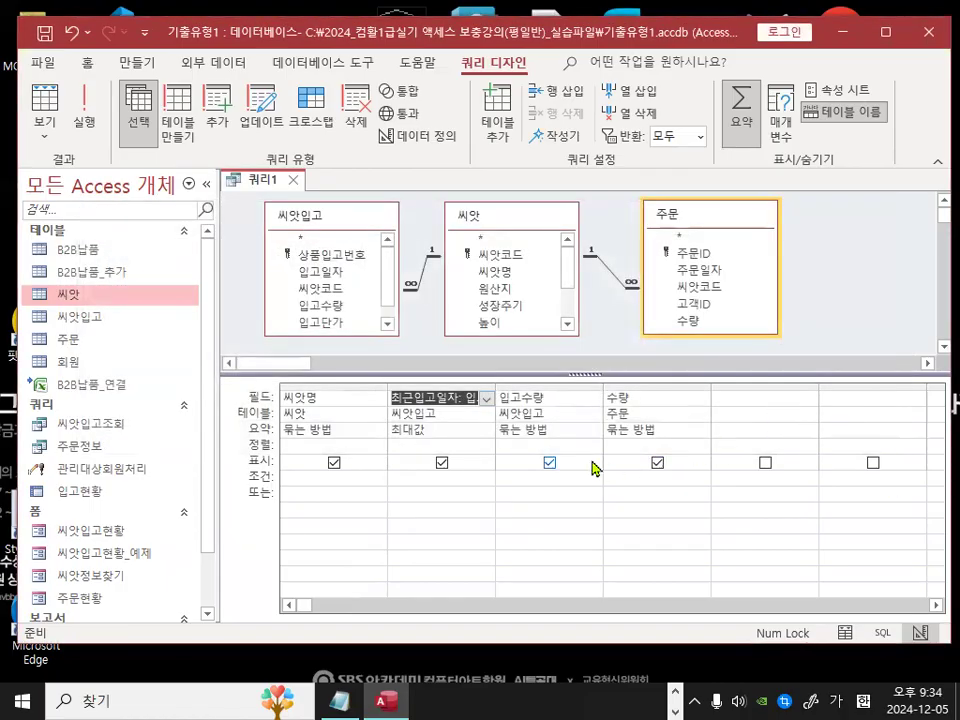
Step: Give the 입고수량 column the alias 총입고량 in the zoom editor
left_click(504, 398)
right_click(504, 398)
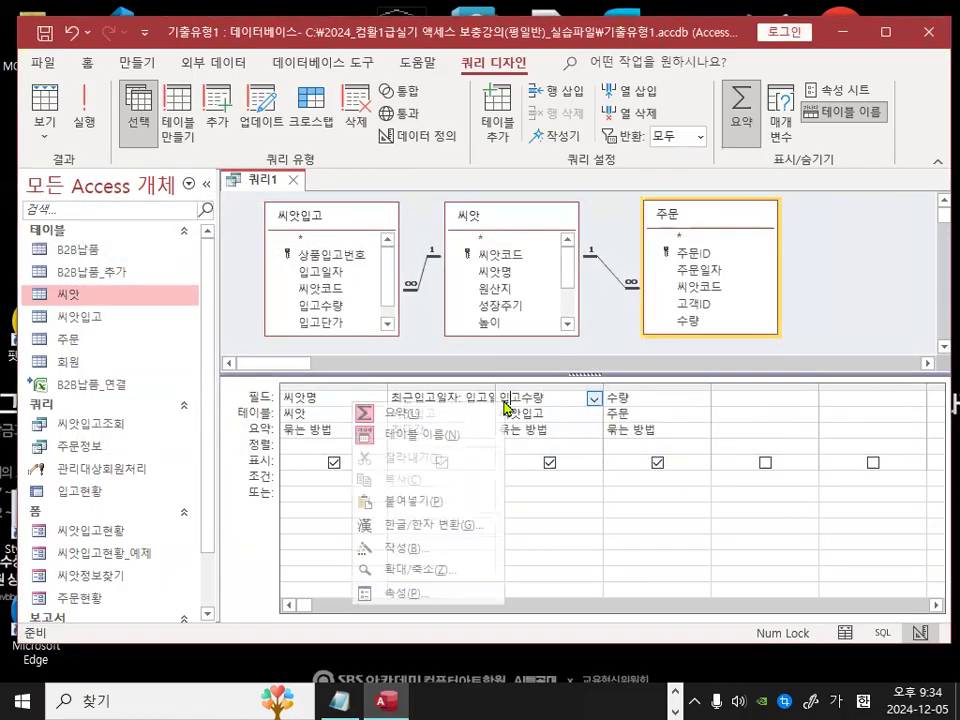
left_click(405, 567)
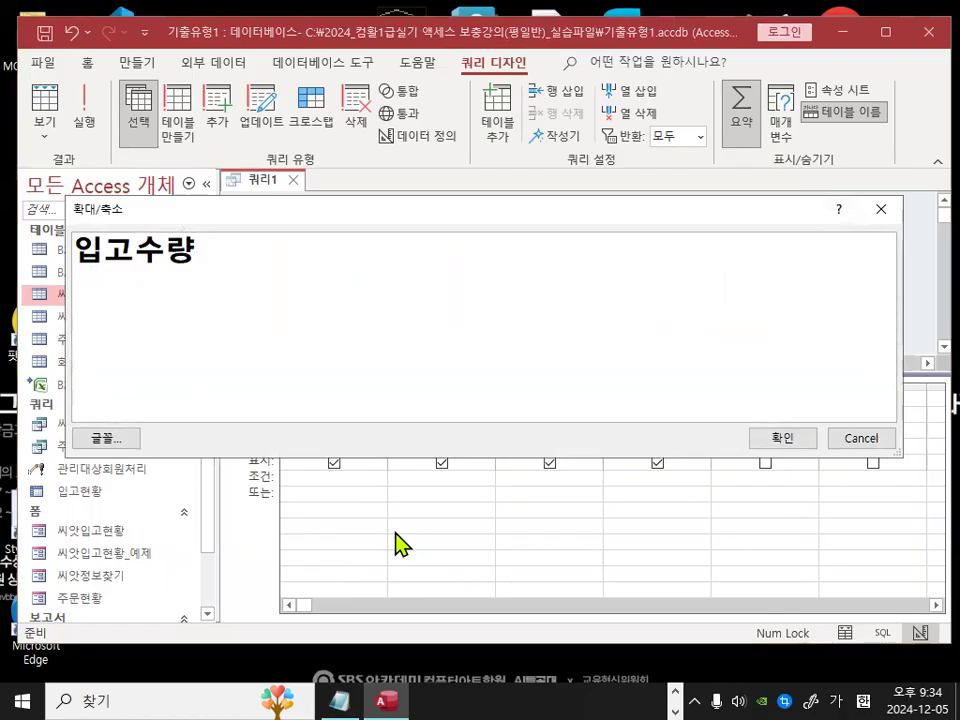
type("총입고")
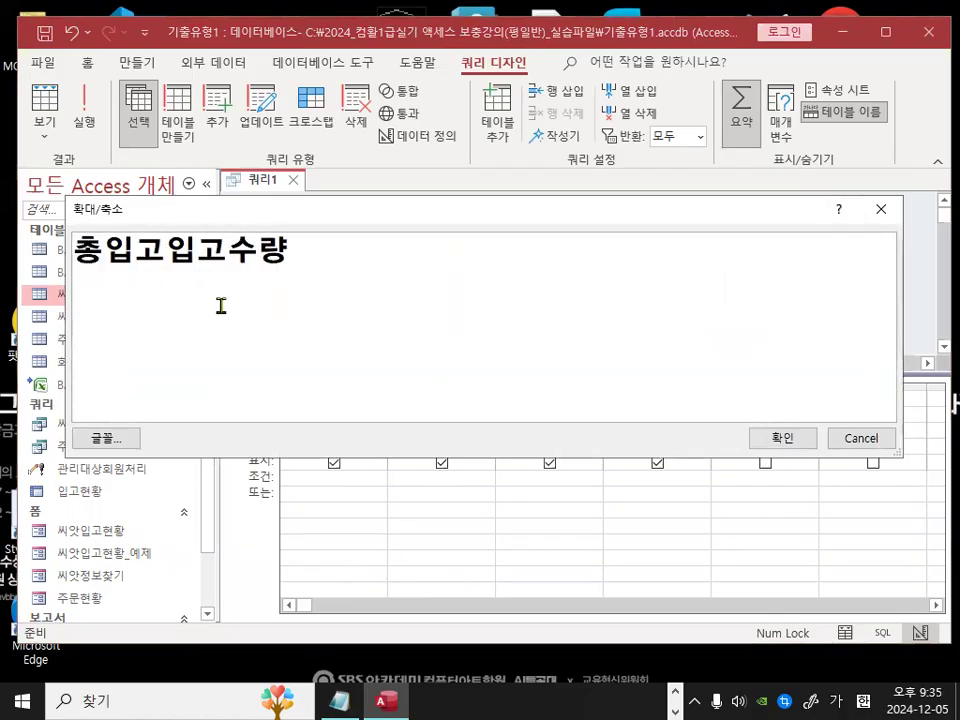
type("량:")
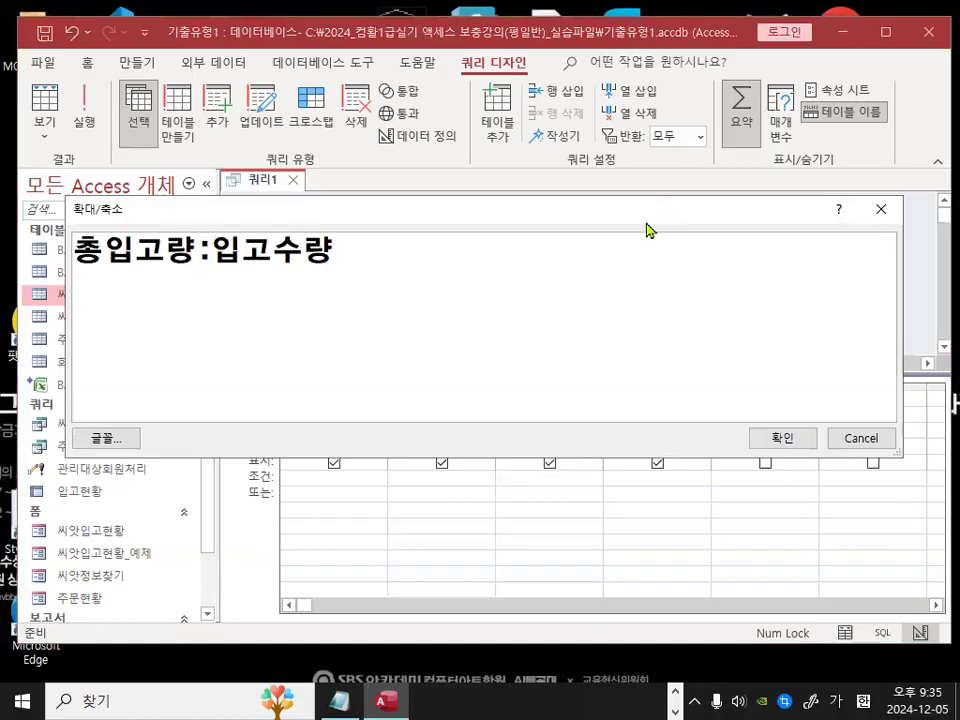
left_click(757, 436)
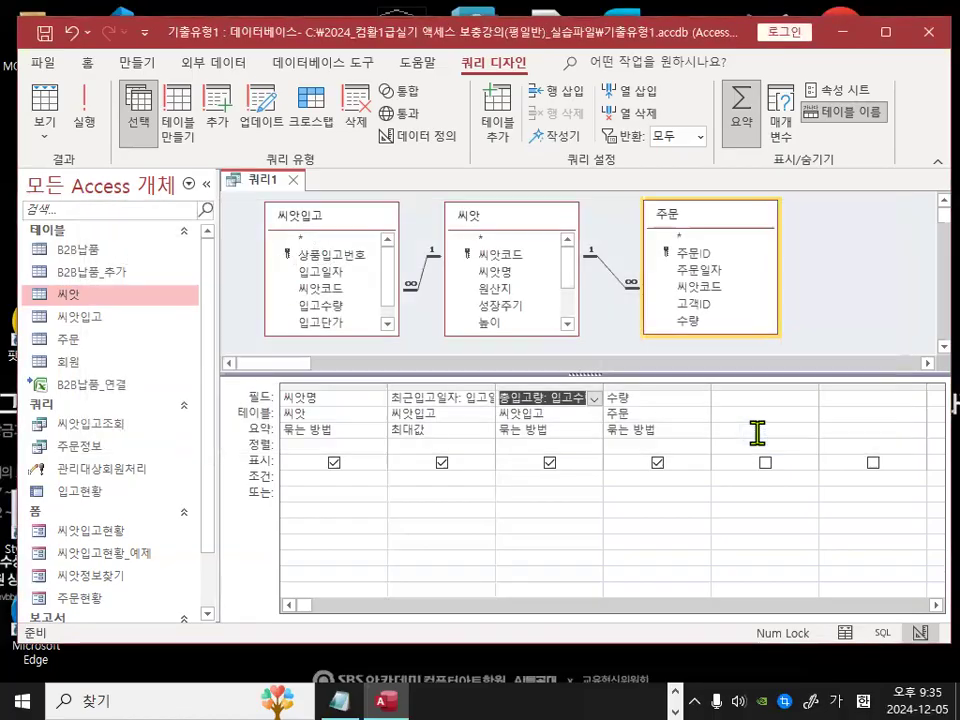
Step: Set the 총입고량 column's total to 합계
left_click(615, 398)
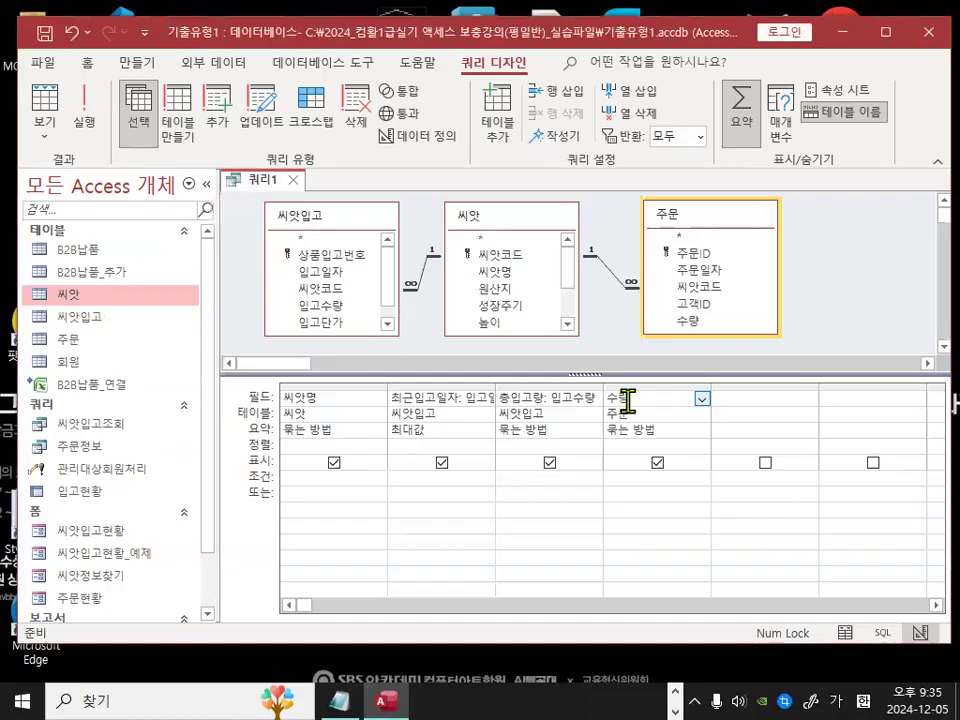
key("ctrl+1")
left_click(538, 404)
mouse_move(573, 468)
left_mouse_down()
mouse_move(497, 417)
mouse_move(568, 468)
left_mouse_up()
key("Escape")
left_click(585, 432)
left_click(594, 432)
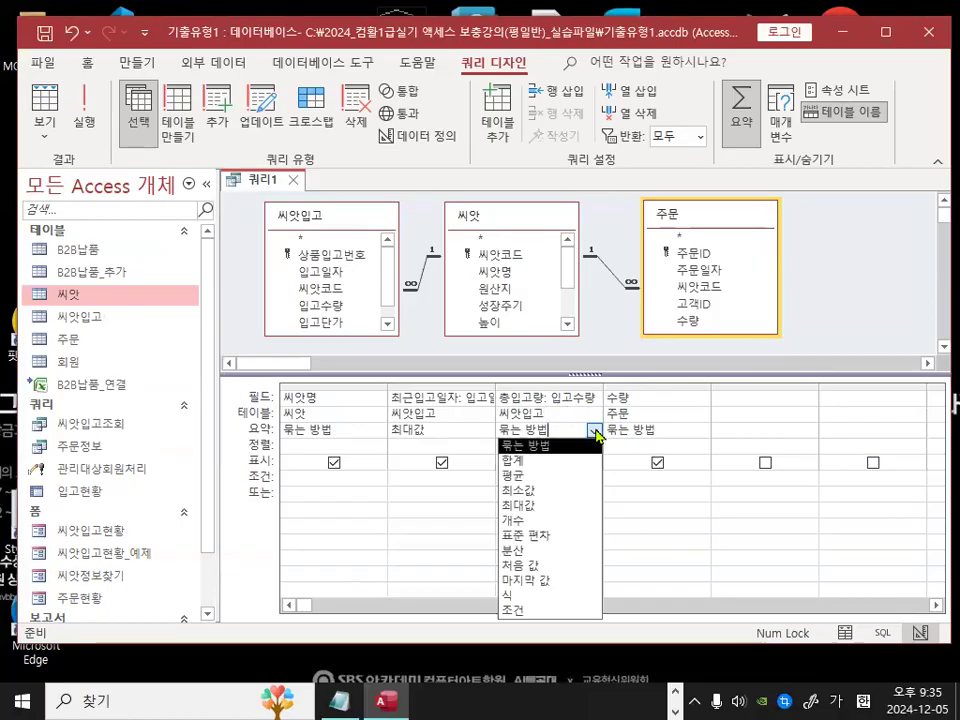
left_click(560, 461)
key("ctrl+1")
mouse_move(358, 430)
left_mouse_down()
mouse_move(281, 434)
mouse_move(350, 415)
left_mouse_up()
mouse_move(558, 424)
left_mouse_down()
mouse_move(515, 432)
mouse_move(548, 418)
left_mouse_up()
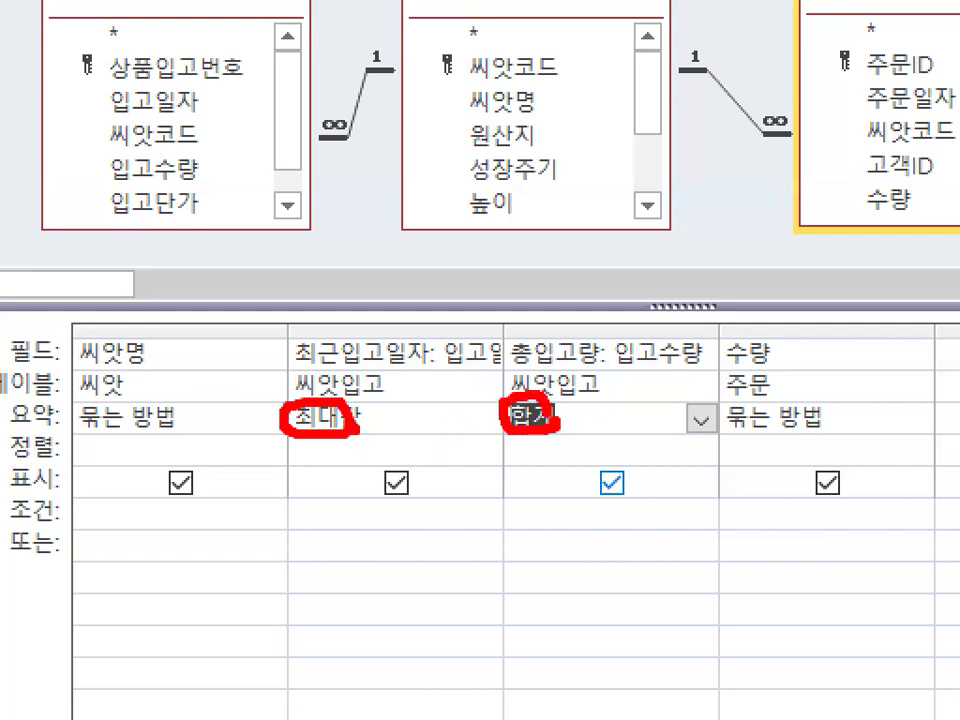
key("Escape")
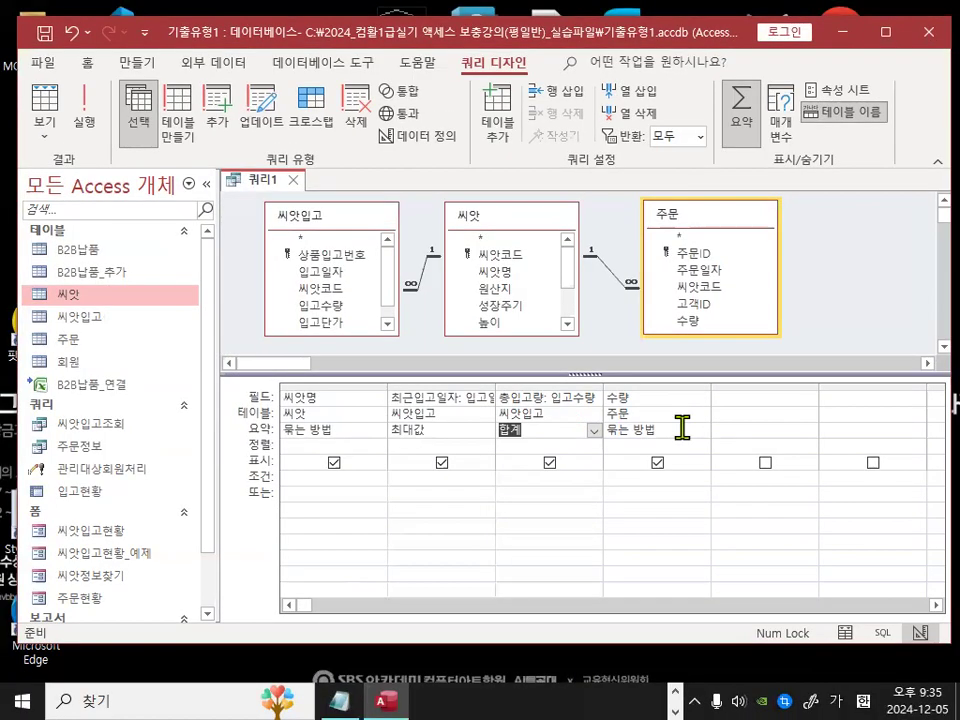
Step: Set the 주문 table's 수량 column total to 합계
left_click(680, 429)
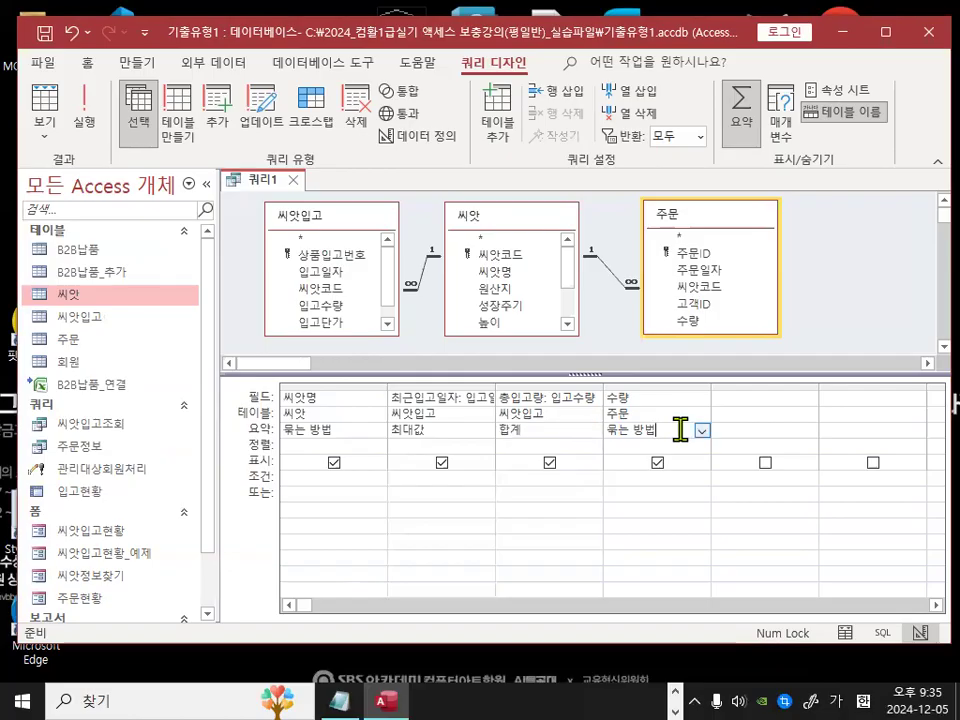
left_click(702, 431)
left_click(658, 460)
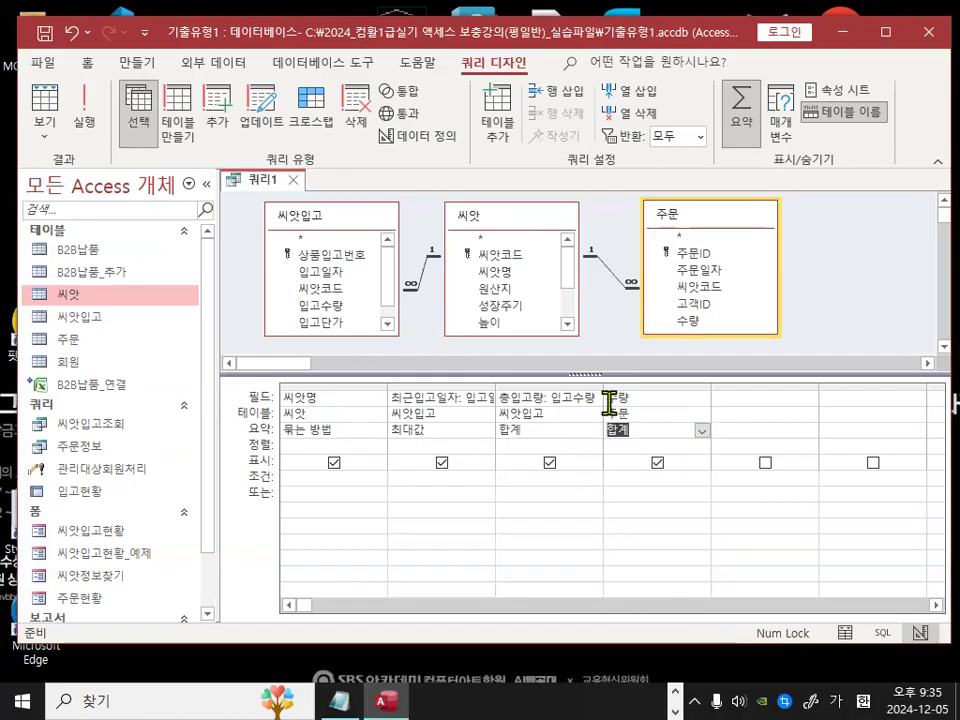
Step: Give the 수량 column the alias 총주문량 in the zoom editor
left_click(610, 397)
key("ctrl+1")
mouse_move(640, 398)
left_mouse_down()
mouse_move(624, 406)
mouse_move(635, 398)
left_mouse_up()
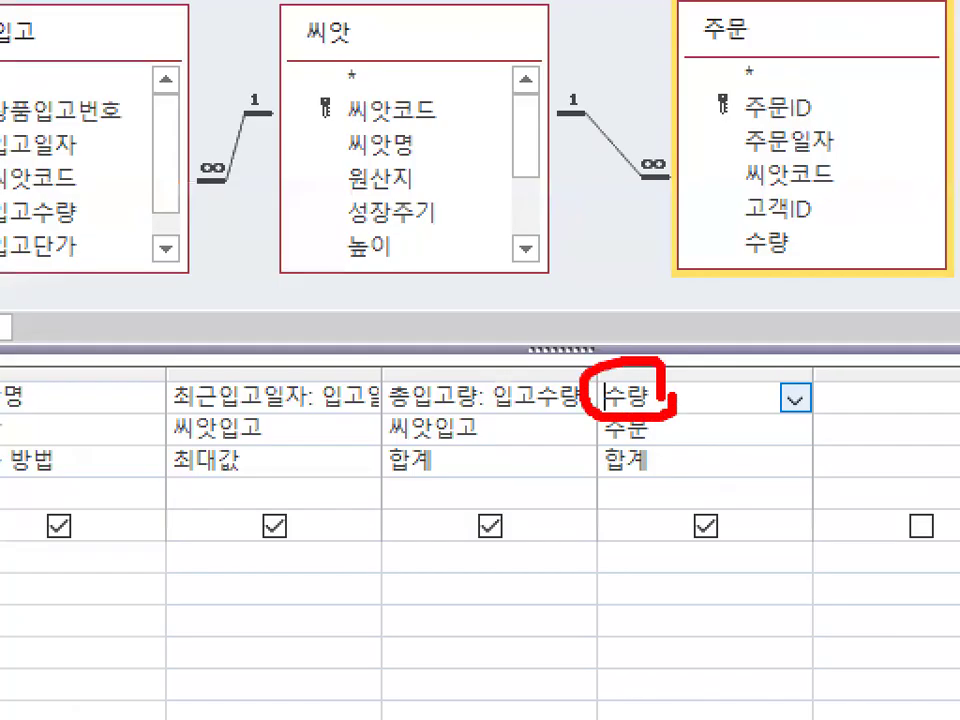
key("Escape")
right_click(614, 405)
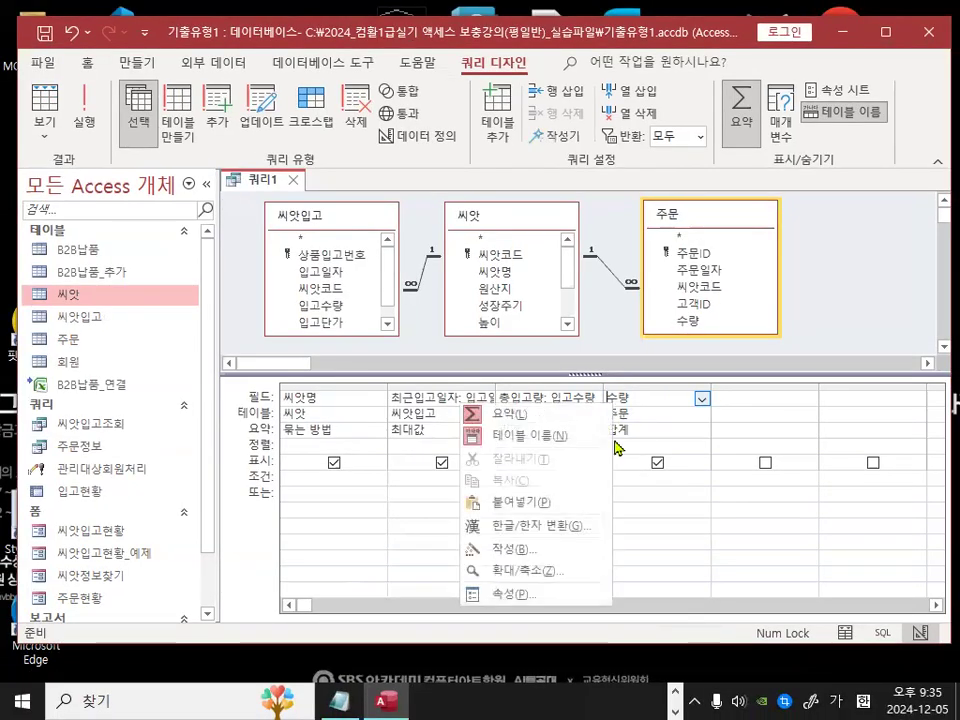
left_click(524, 569)
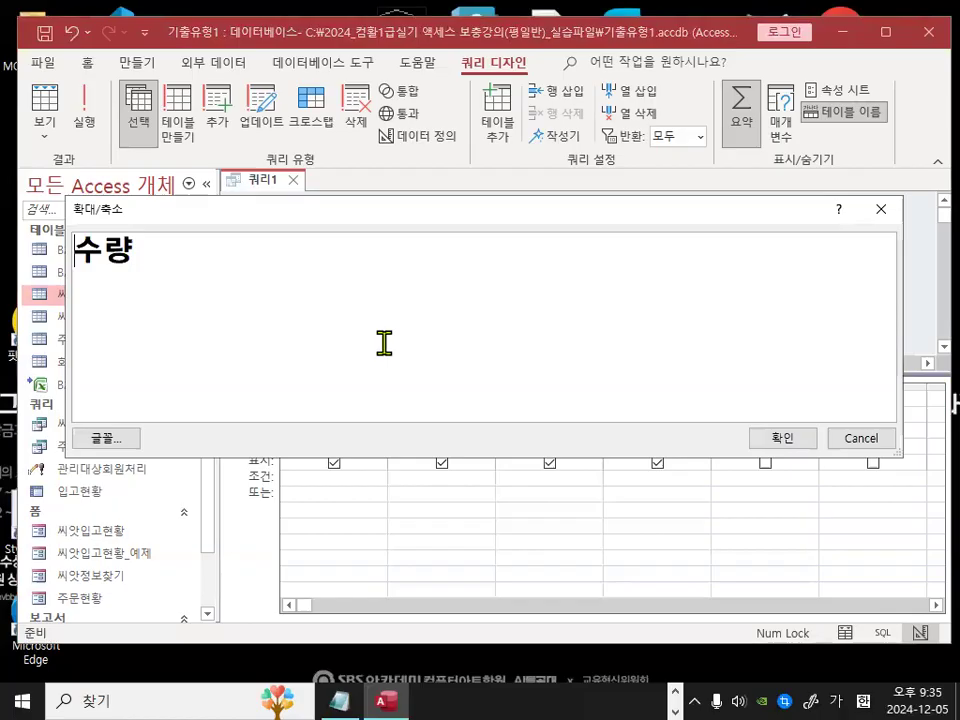
type("총주문량:")
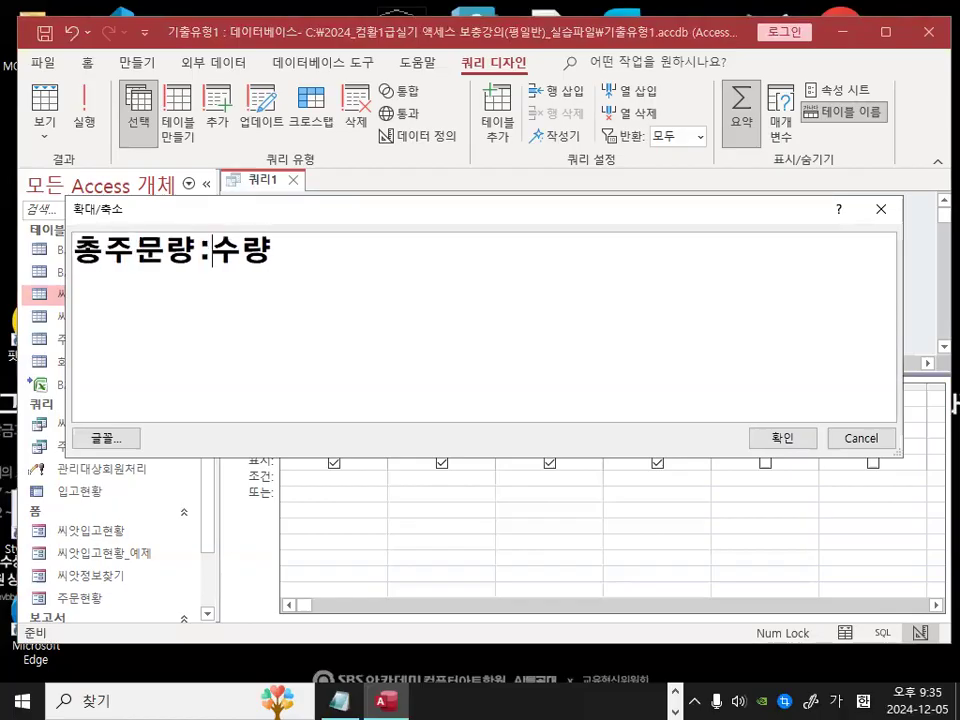
left_click(785, 440)
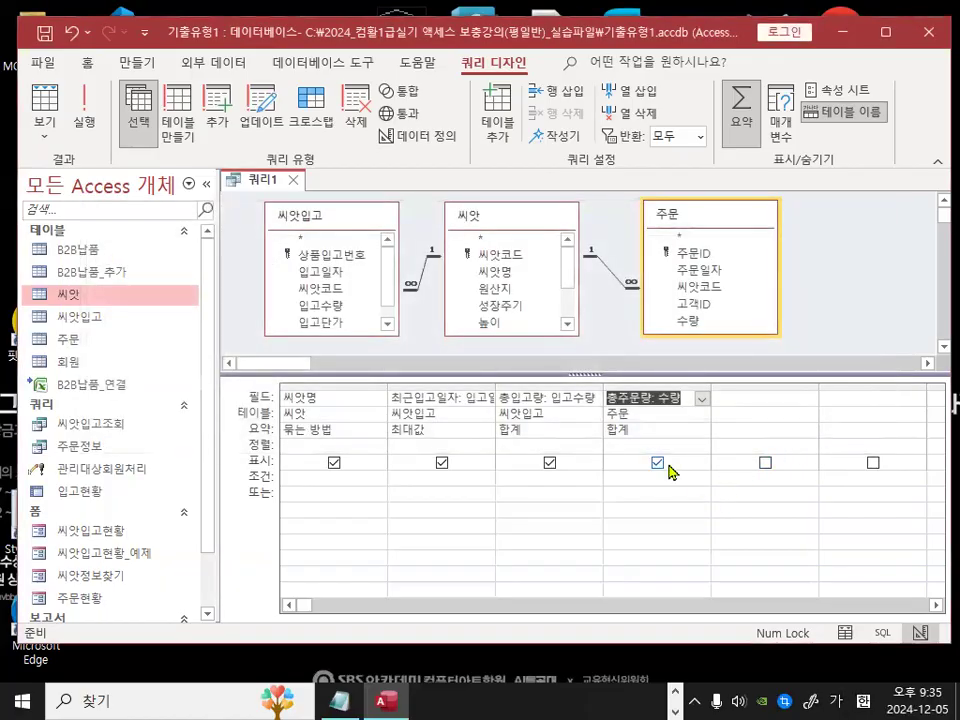
Step: Run the query to review the aggregated results, then return to Design view
mouse_move(404, 367)
left_mouse_down()
mouse_move(410, 386)
mouse_move(443, 354)
left_mouse_up()
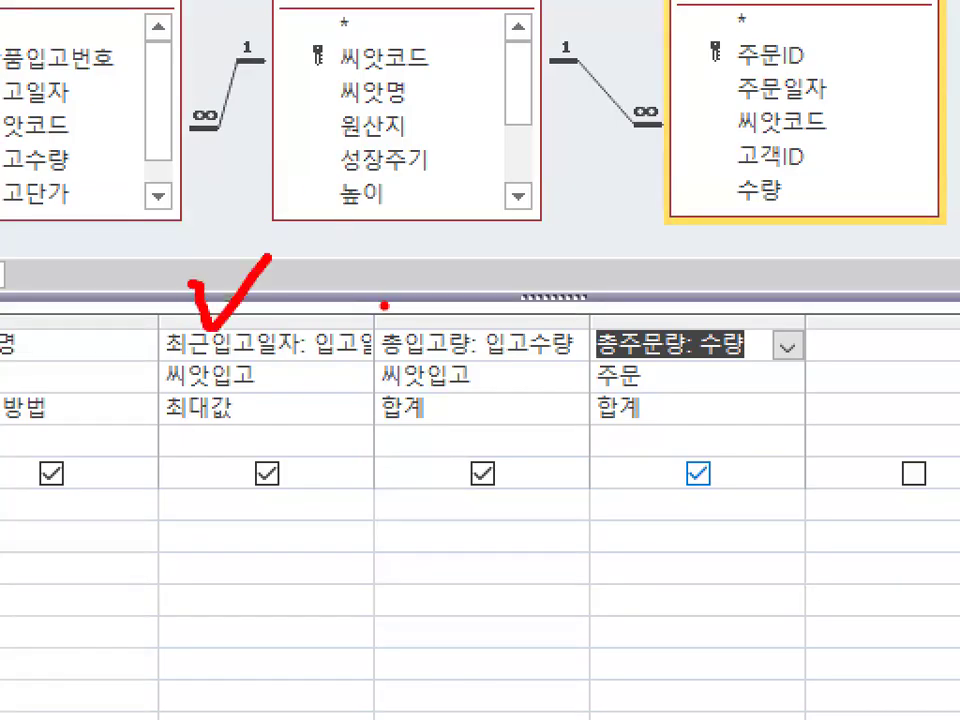
left_click_drag(384, 304, 475, 212)
left_click_drag(625, 278, 742, 175)
mouse_move(940, 348)
left_mouse_down()
mouse_move(889, 386)
mouse_move(908, 357)
left_mouse_up()
key("Escape")
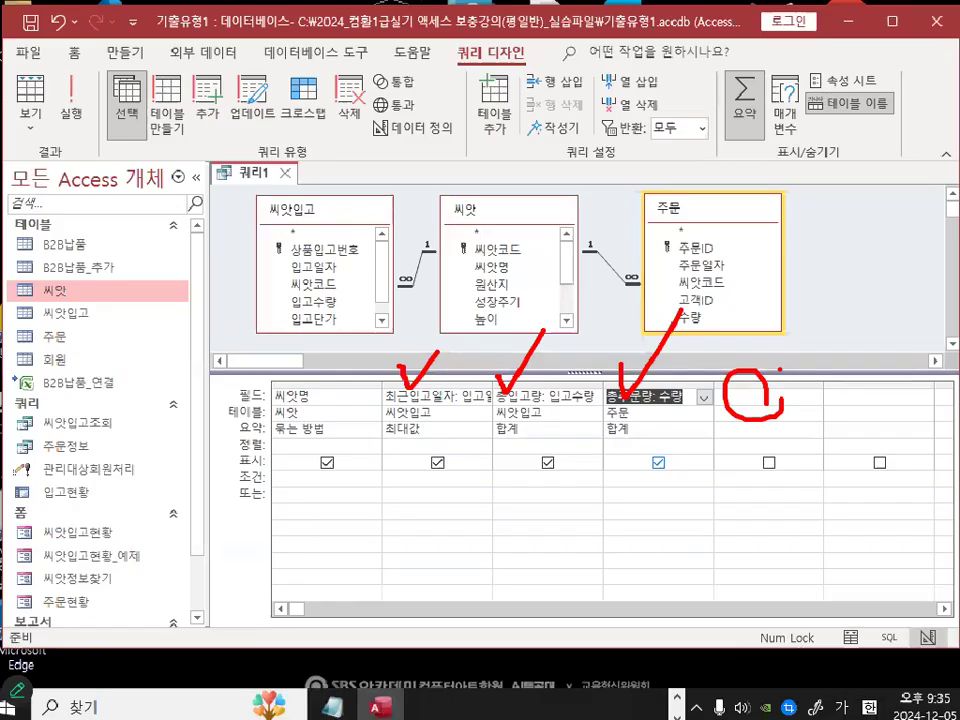
left_click(93, 116)
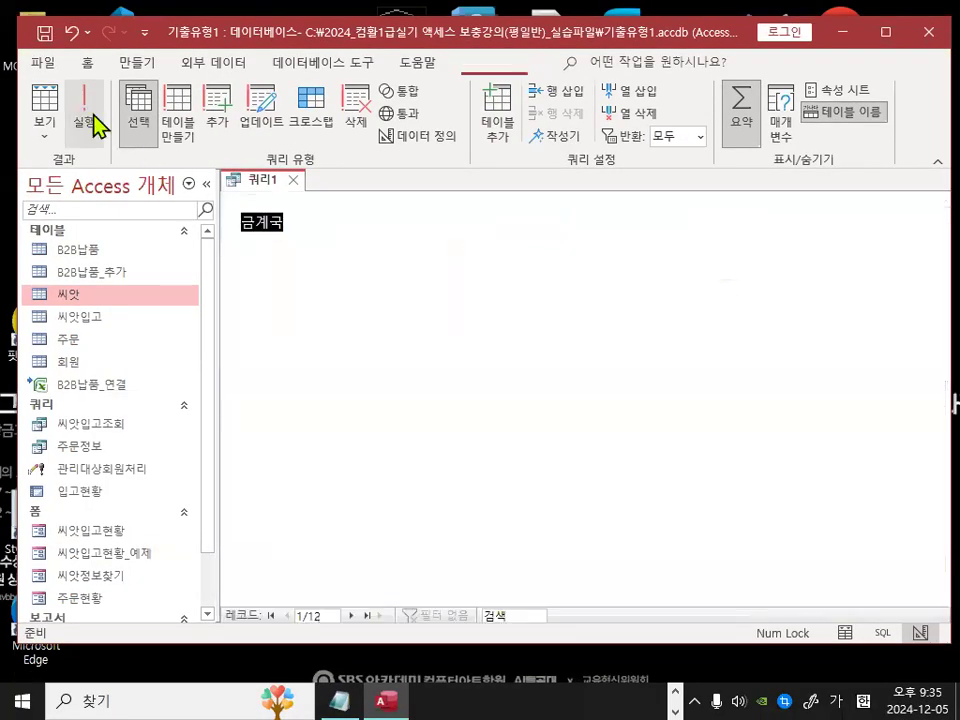
left_click_drag(412, 199, 434, 199)
left_click_drag(404, 448, 618, 304)
mouse_move(400, 640)
left_mouse_down()
mouse_move(896, 529)
mouse_move(890, 538)
left_mouse_up()
key("Escape")
key("ctrl+1")
left_click(678, 208)
mouse_move(678, 208)
left_mouse_down()
mouse_move(597, 190)
mouse_move(722, 238)
left_mouse_up()
left_click_drag(664, 170, 767, 88)
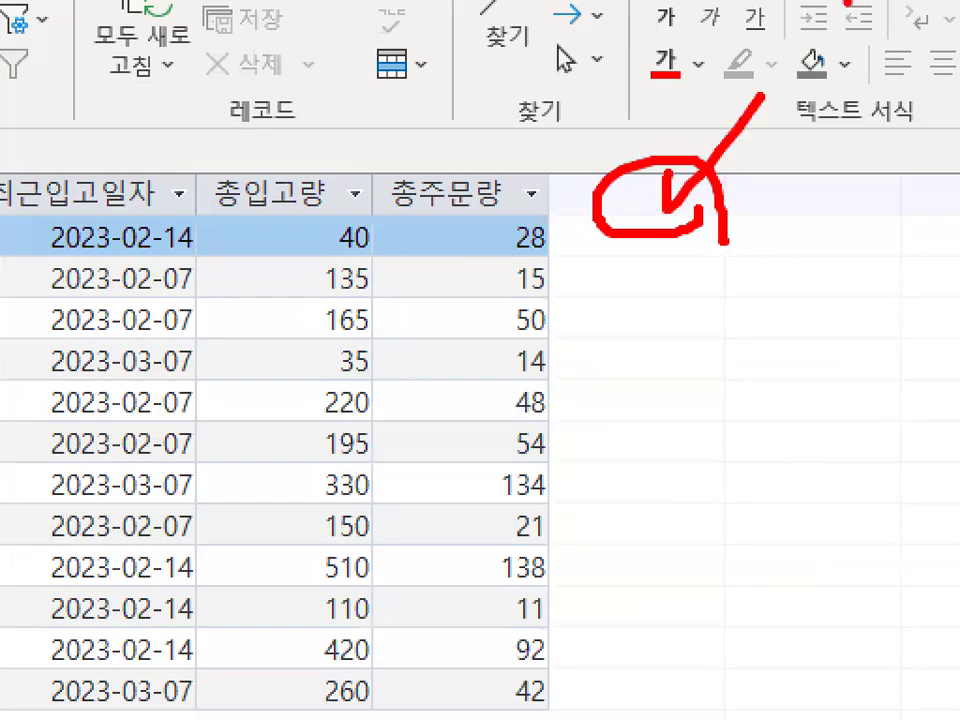
key("Escape")
left_click(40, 100)
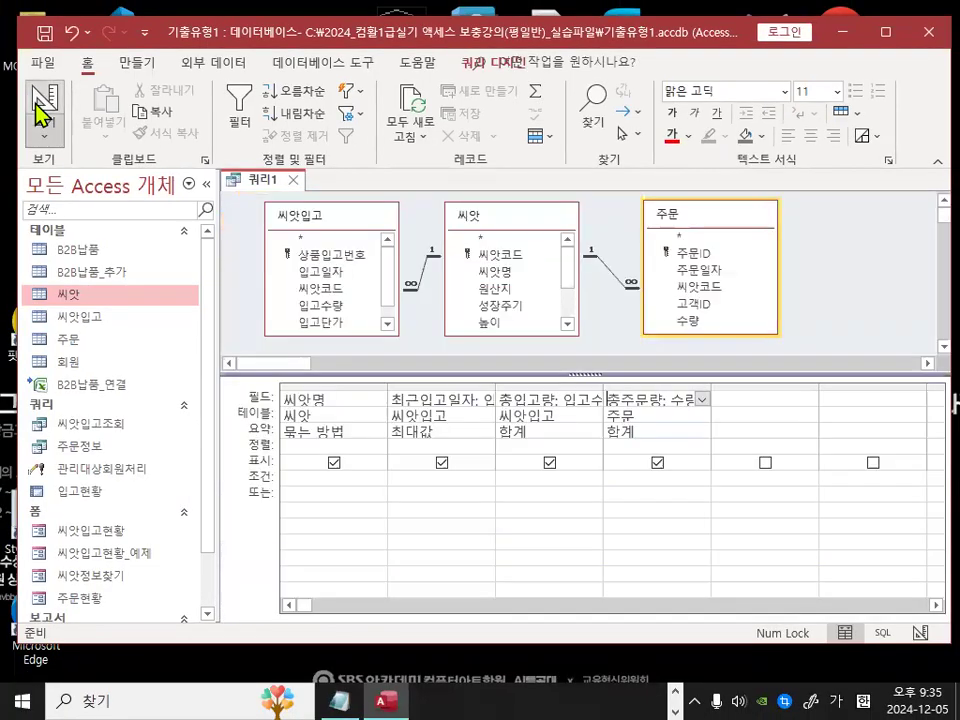
Step: Enter the calculated field 재고비율:[총주문량]/[총입고량] in the next empty column using the zoom editor
right_click(749, 401)
left_click(688, 569)
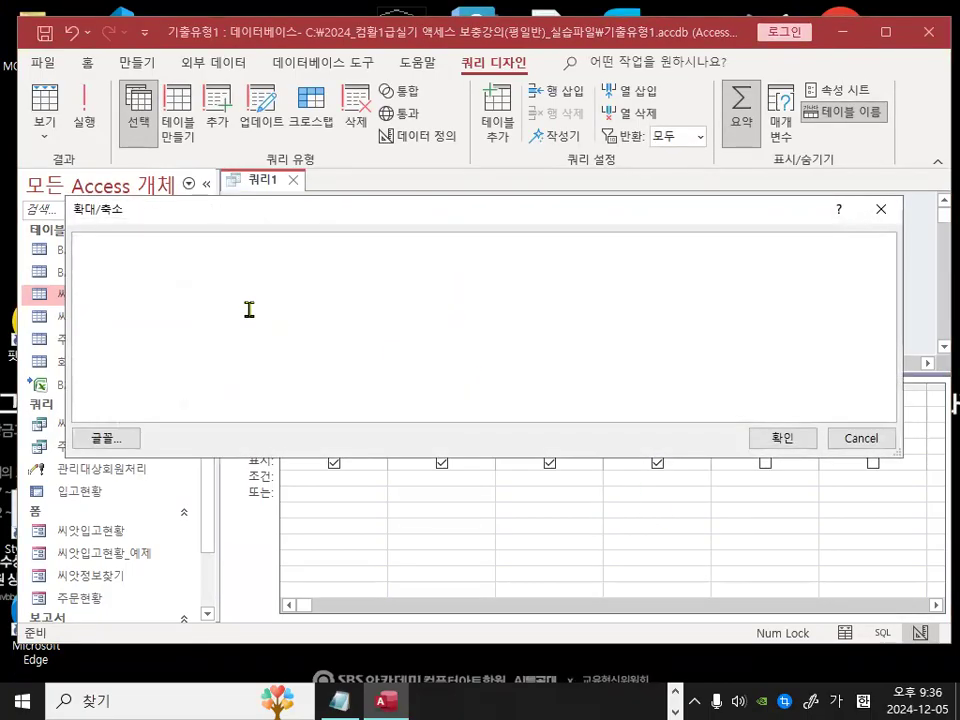
type("ㅈㅐ고비율")
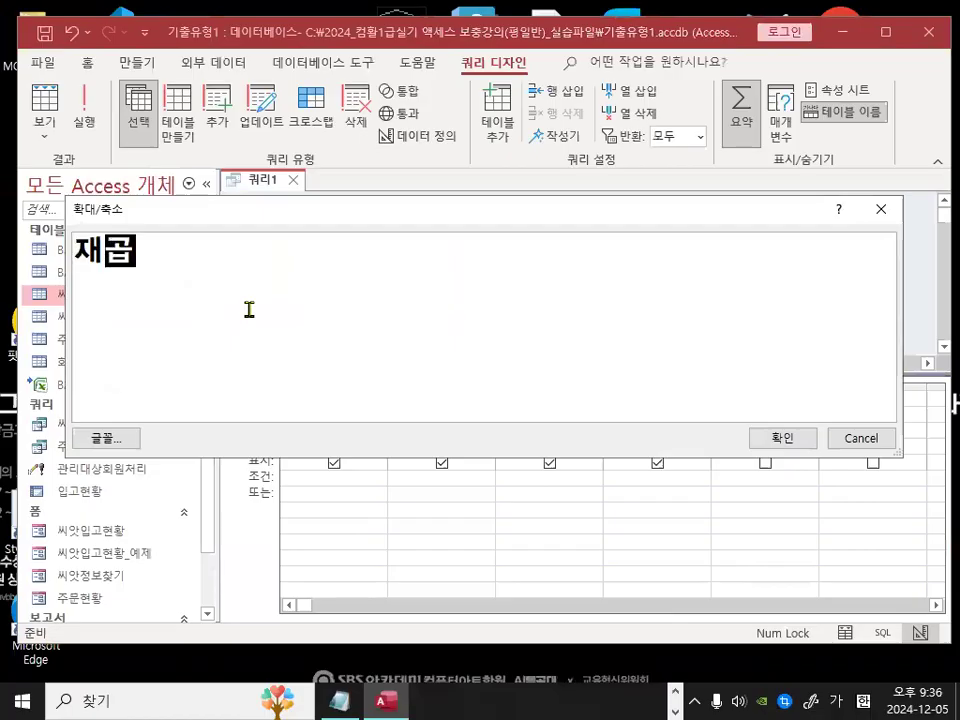
type(":")
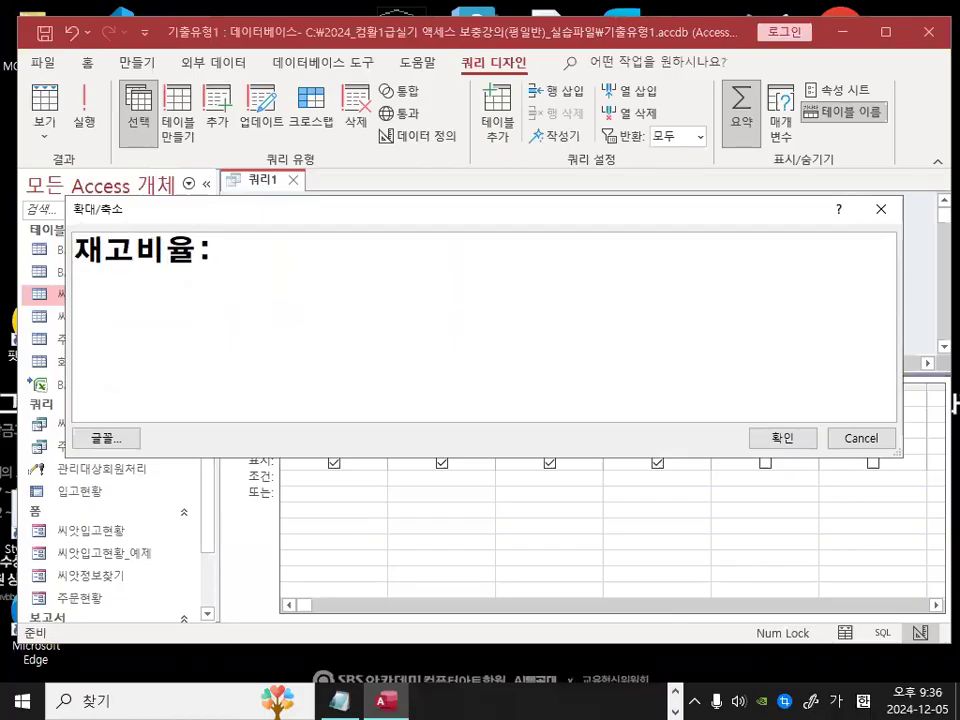
type("[총")
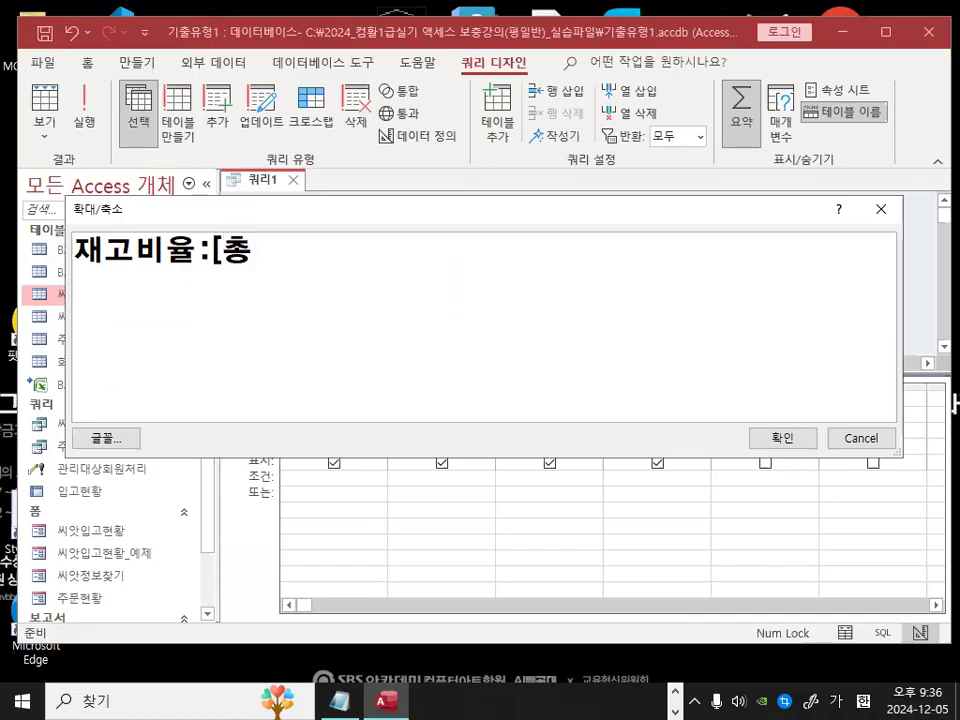
type("주문량[")
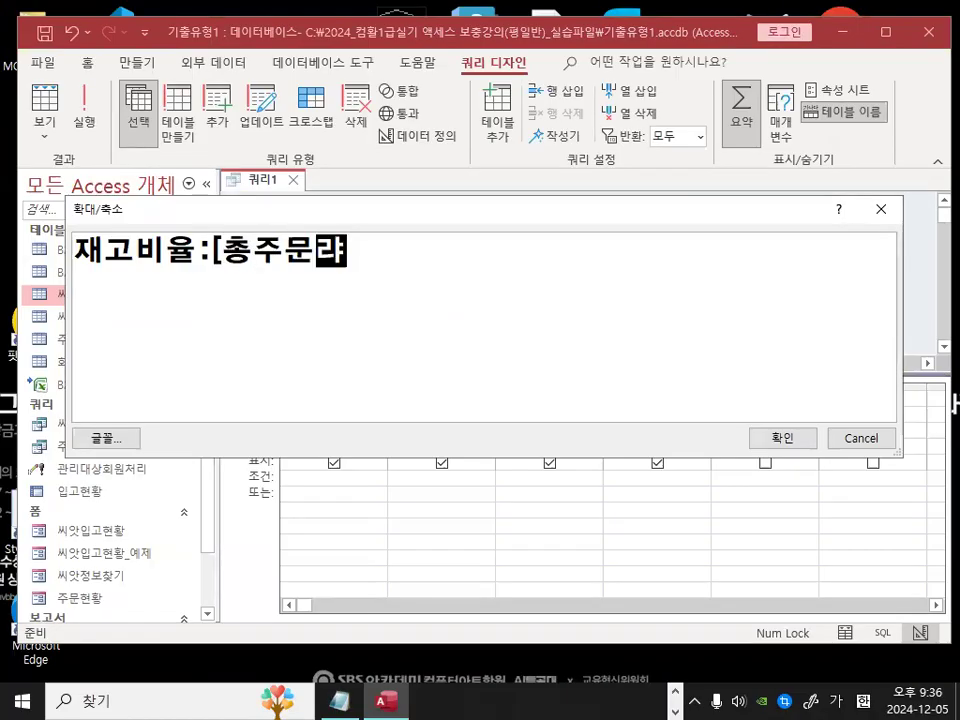
type("/[총")
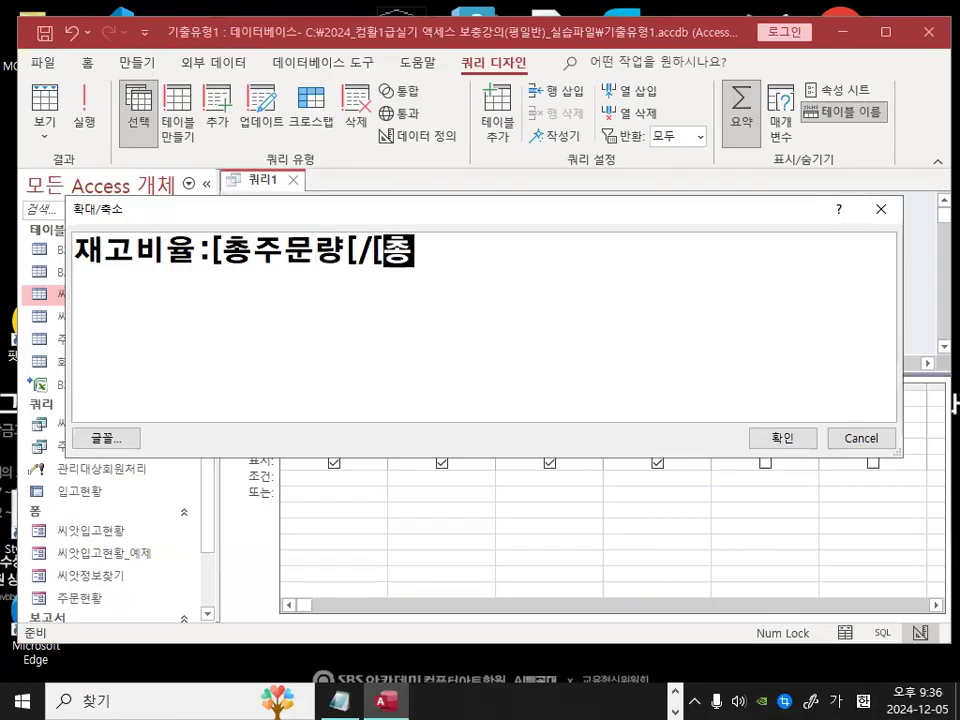
key("BackSpace")
key("BackSpace")
key("BackSpace")
key("BackSpace")
key("BackSpace")
type("총비")
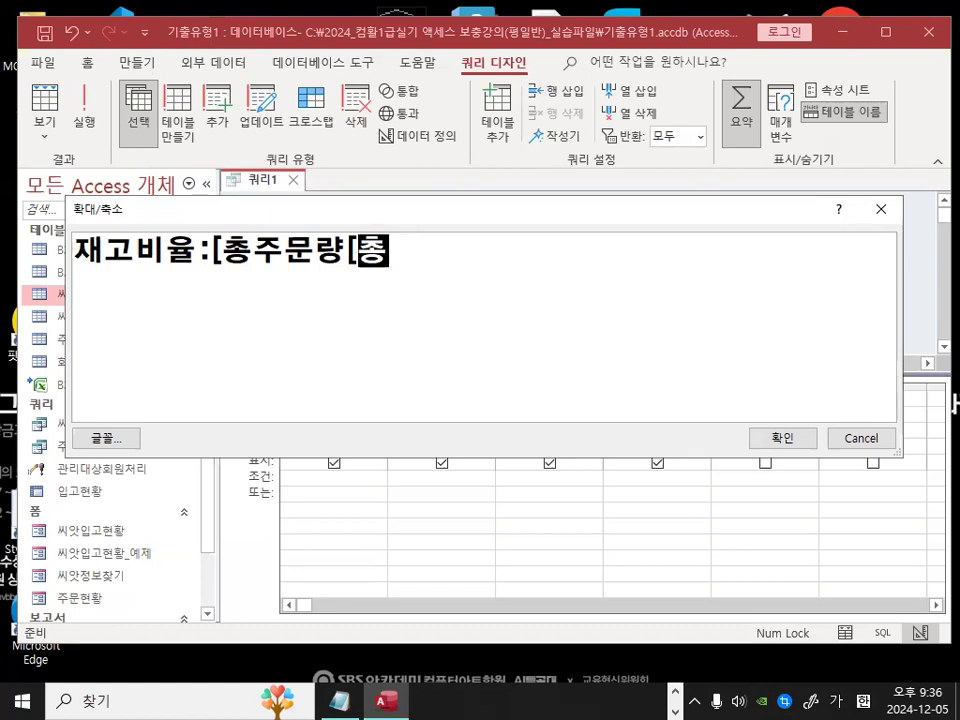
key("BackSpace")
key("BackSpace")
type("입ㄱ고량]")
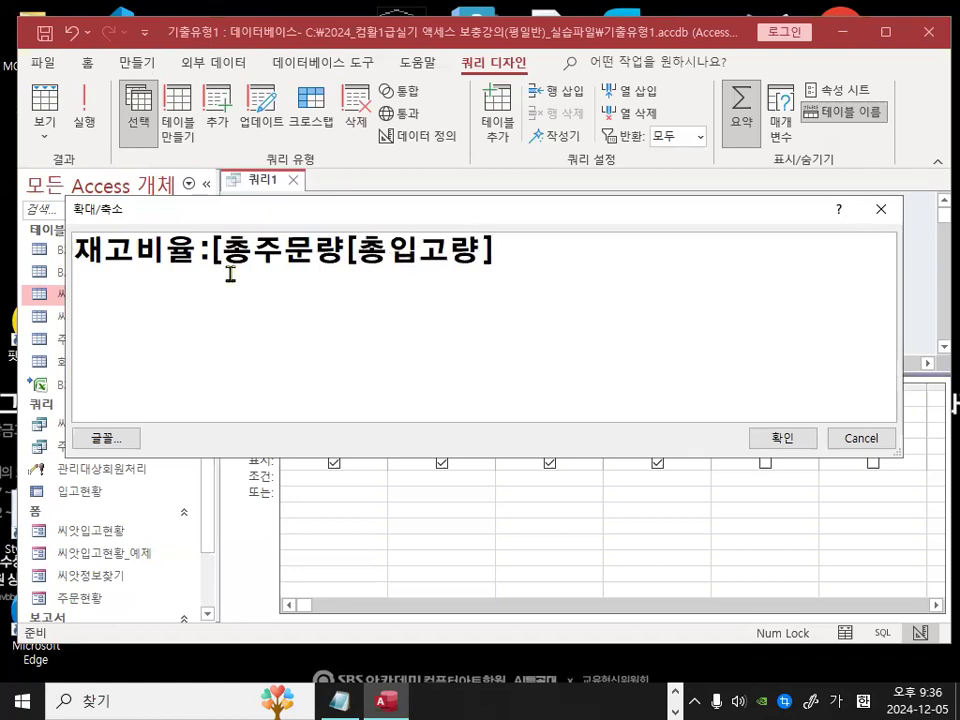
type("]/")
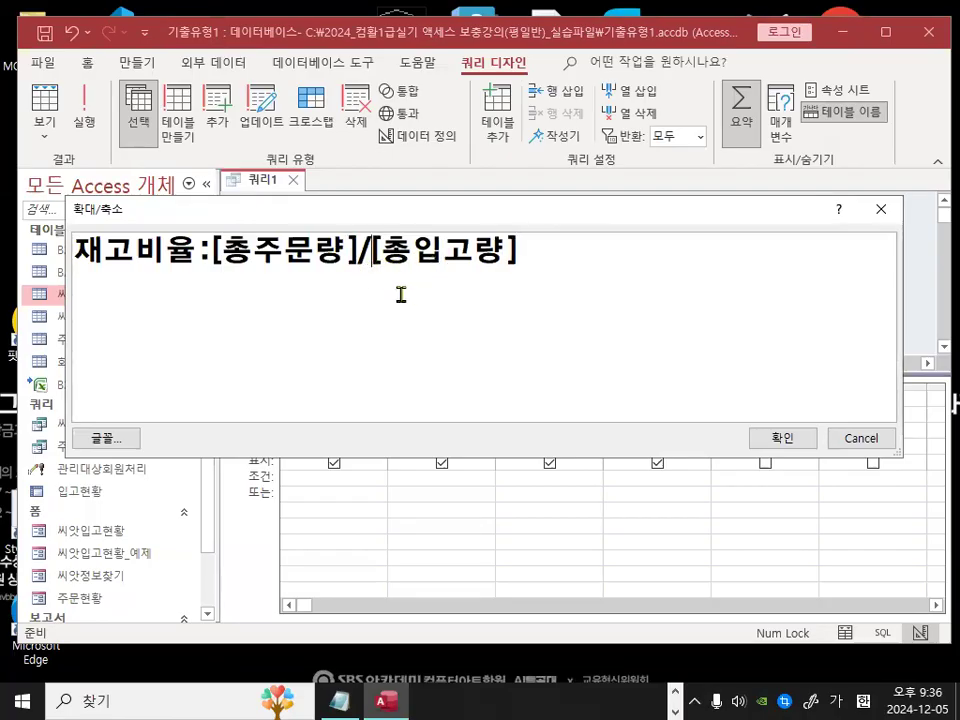
left_click_drag(221, 252, 338, 254)
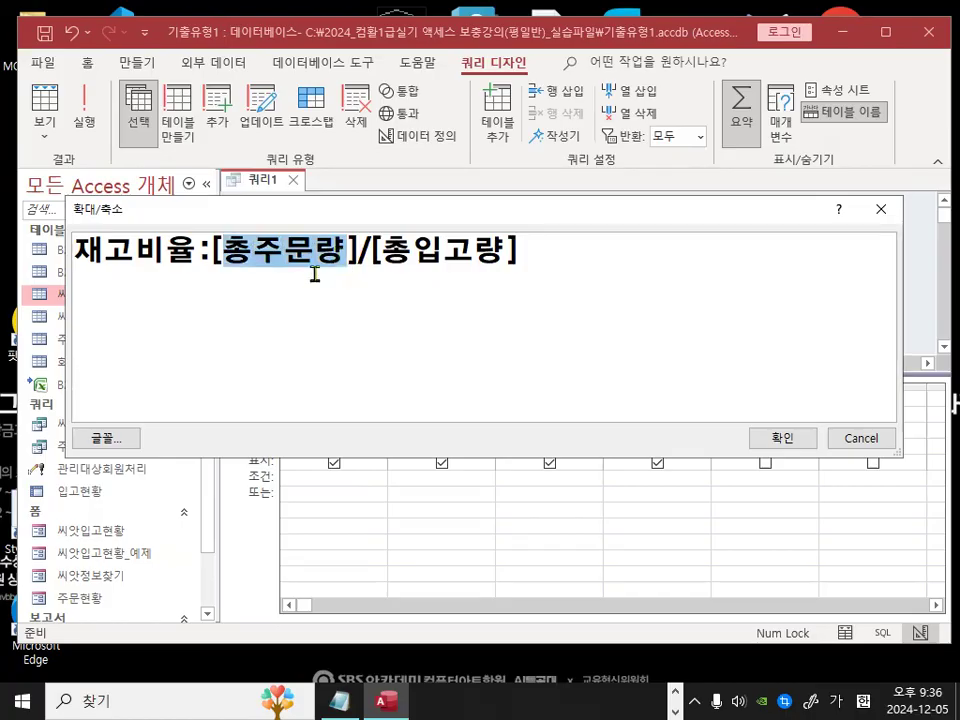
left_click(285, 254)
left_click_drag(232, 252, 512, 256)
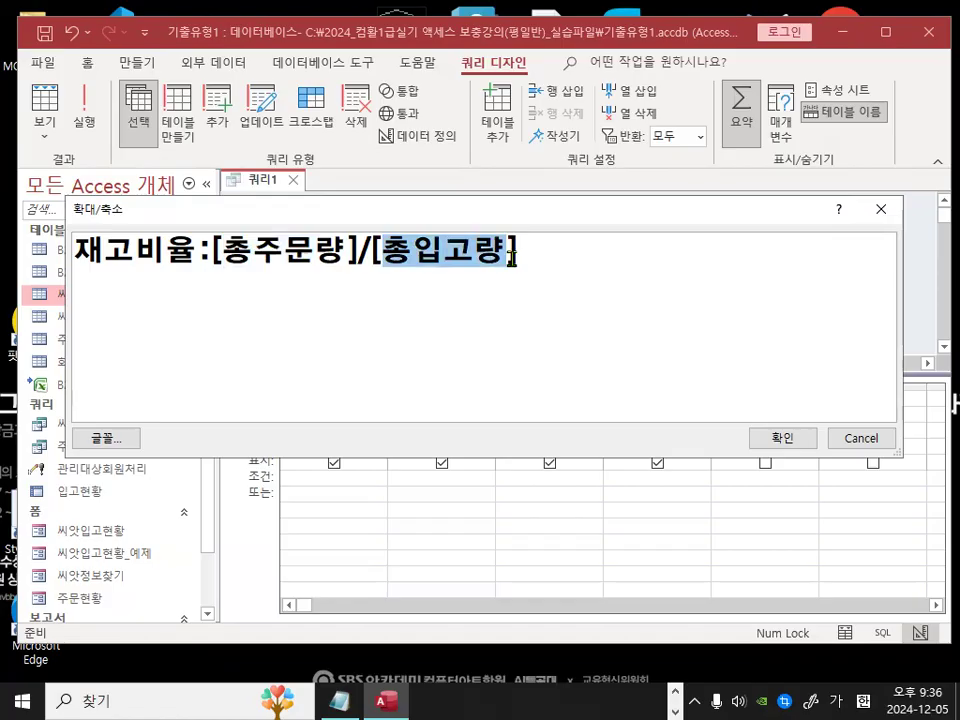
left_click(756, 446)
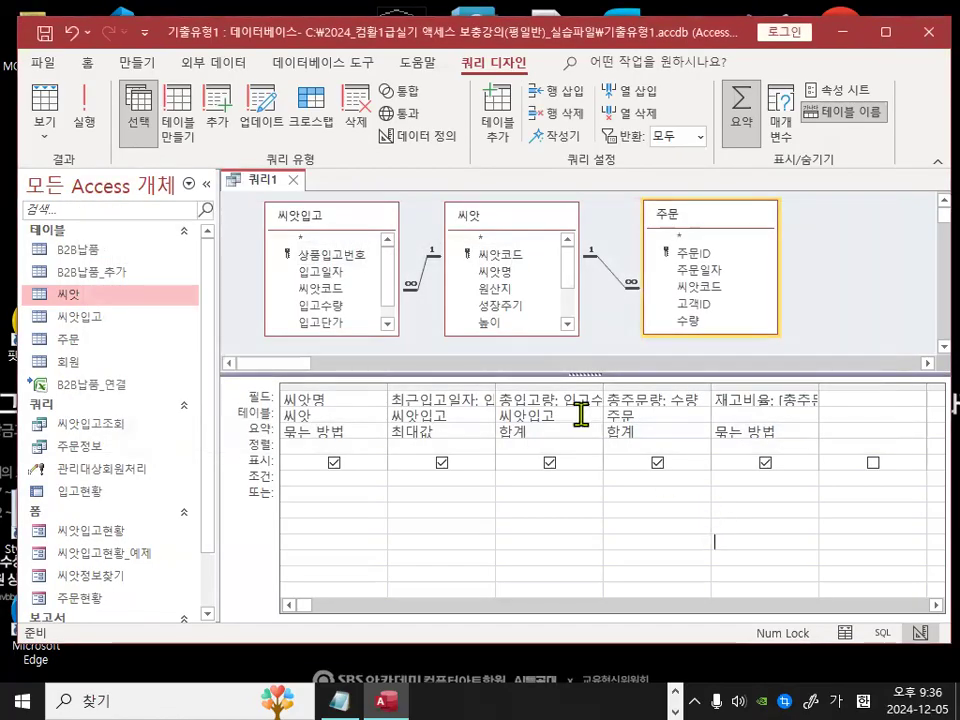
Step: Try running the query and cancel the parameter prompt
left_click(58, 96)
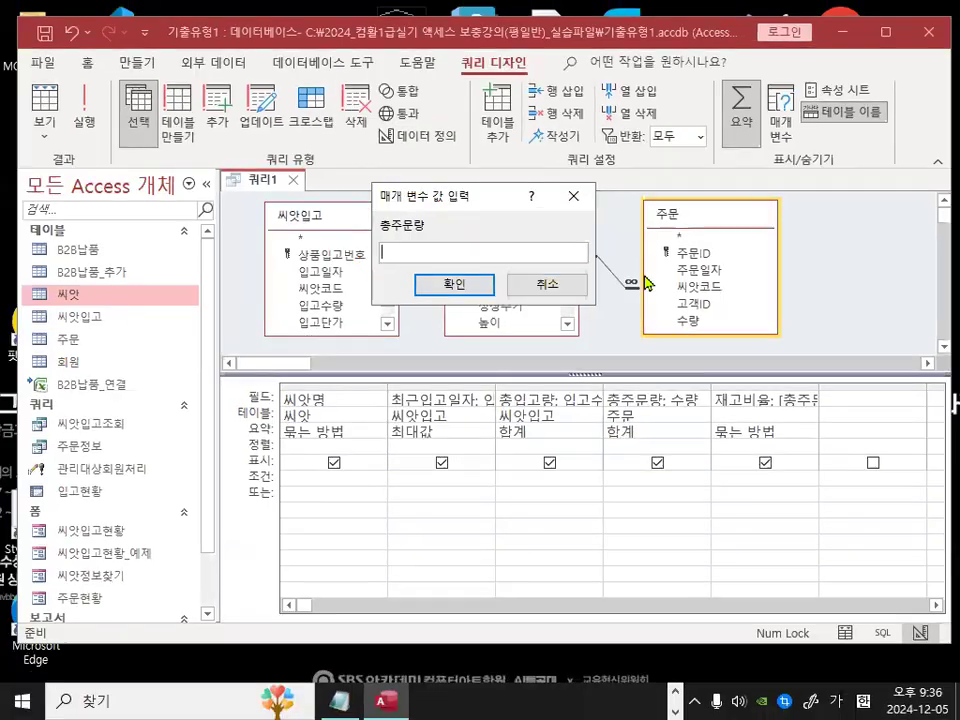
left_click(547, 288)
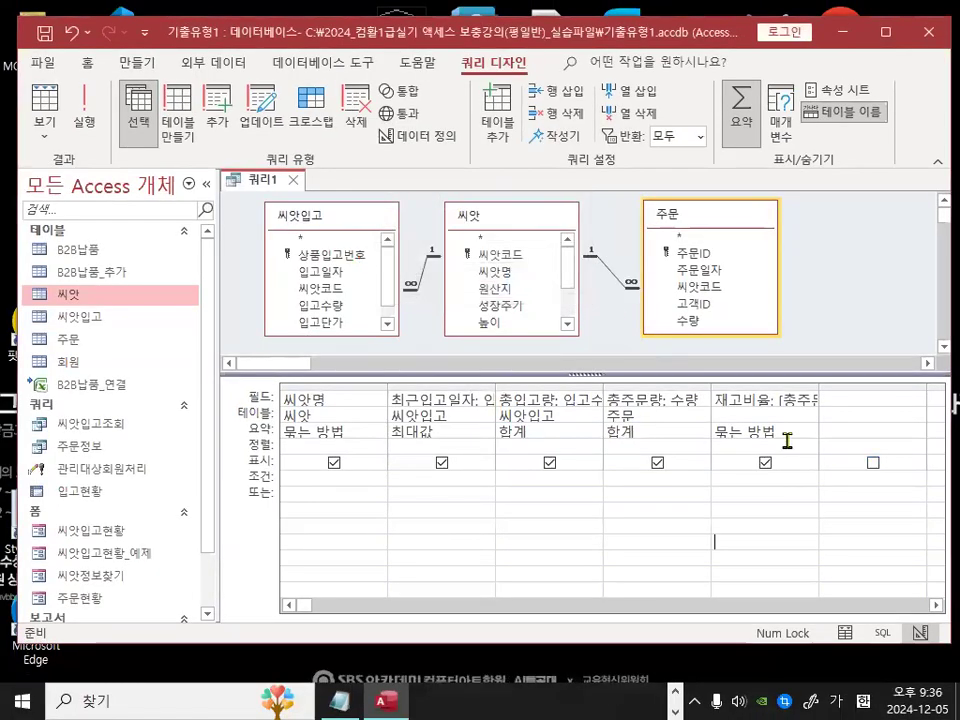
left_click(785, 433)
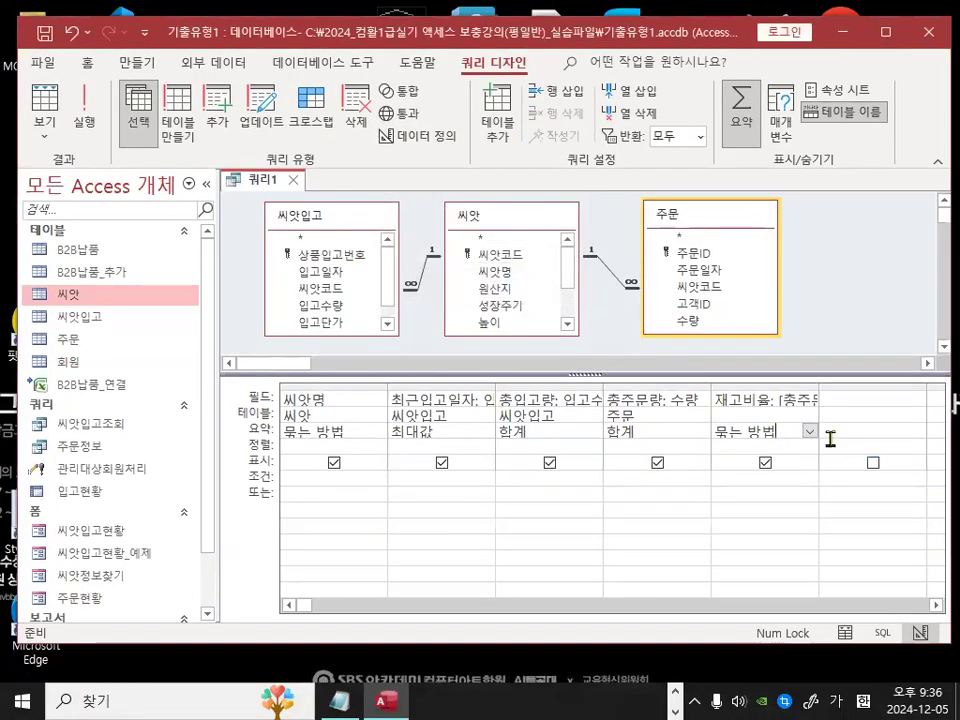
Step: Switch to the Notepad notes and review the remarks about calculated fields and the grouping total setting
left_click(346, 701)
scroll(389, 410, "down", 2)
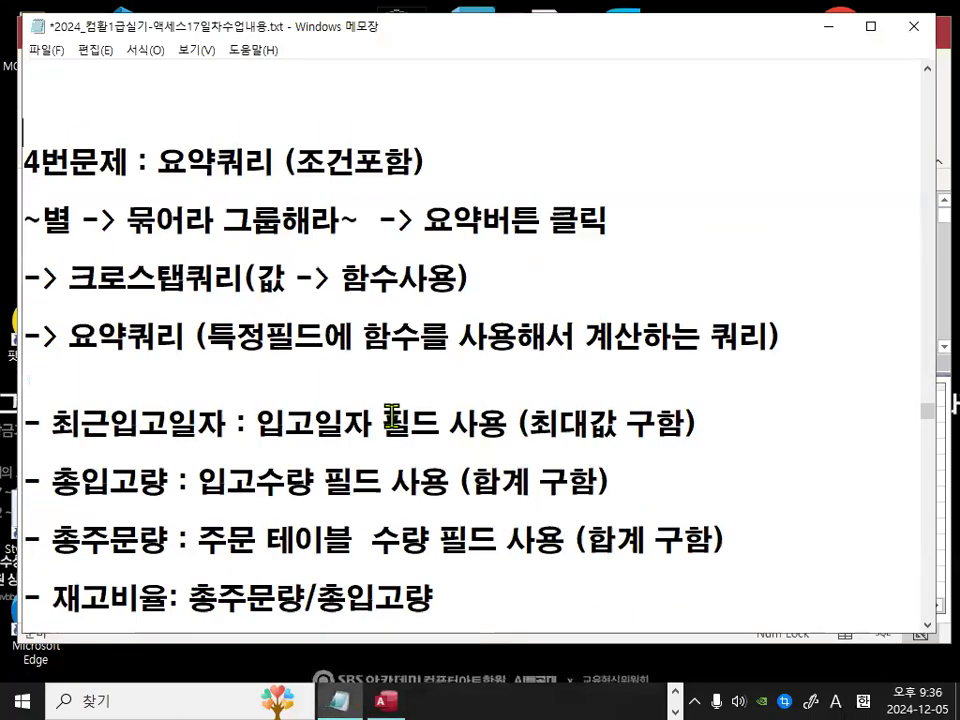
scroll(391, 417, "down", 1)
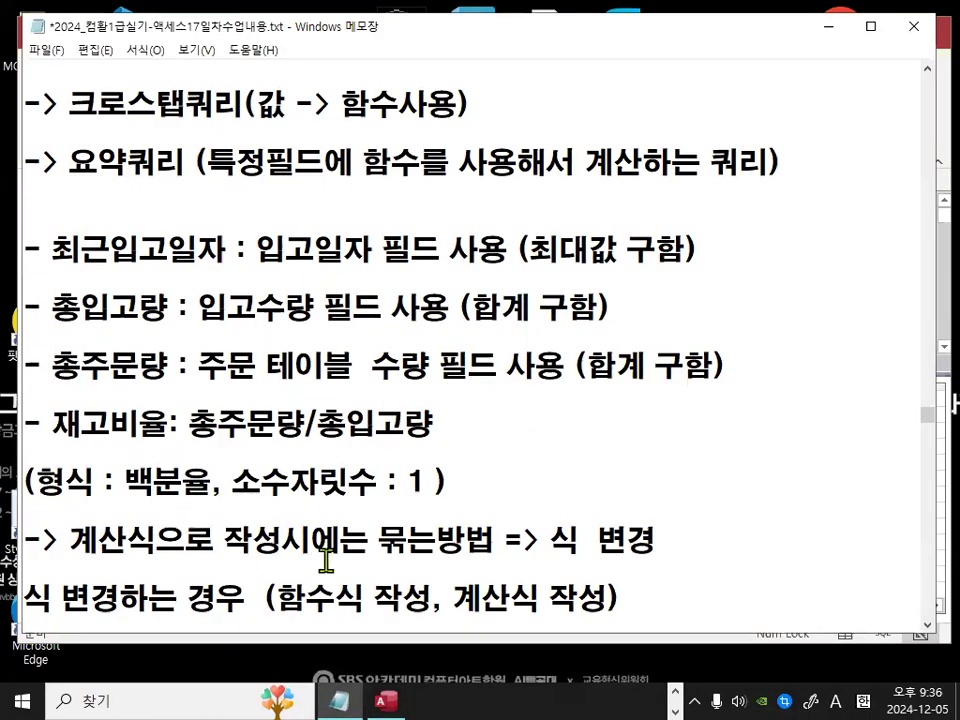
left_click_drag(69, 540, 305, 540)
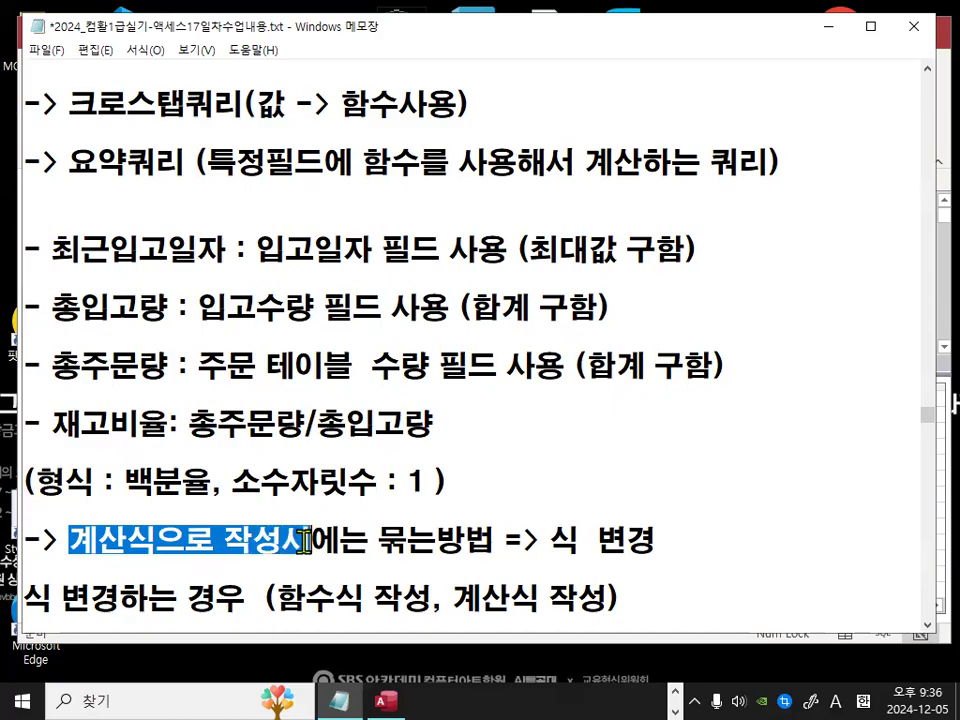
key("ctrl+2")
left_click_drag(73, 553, 198, 553)
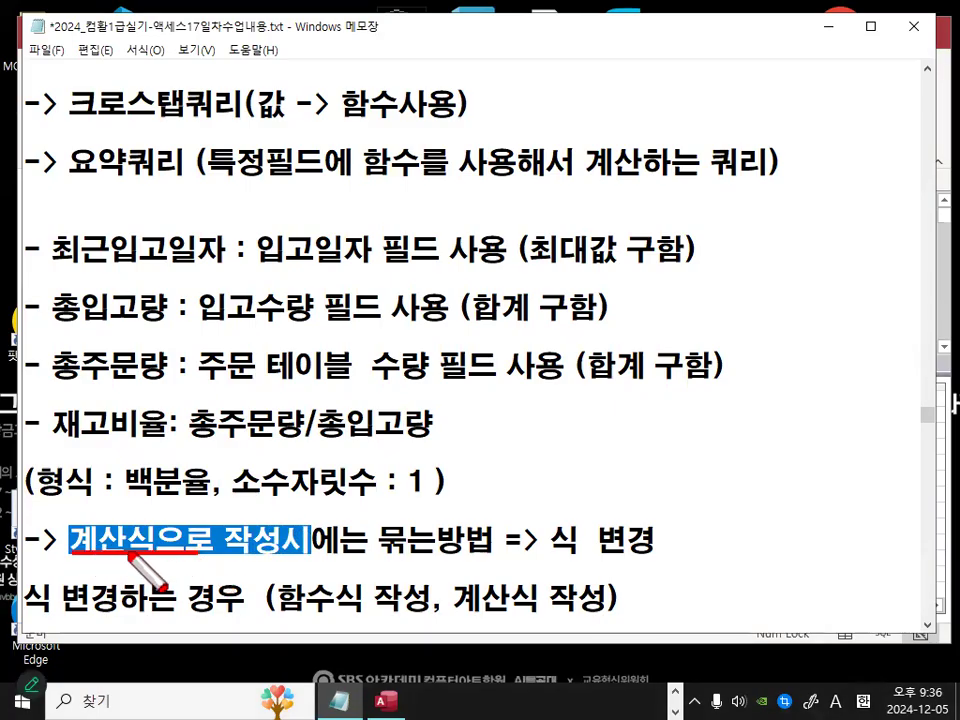
mouse_move(135, 550)
left_mouse_down()
mouse_move(139, 523)
mouse_move(162, 545)
left_mouse_up()
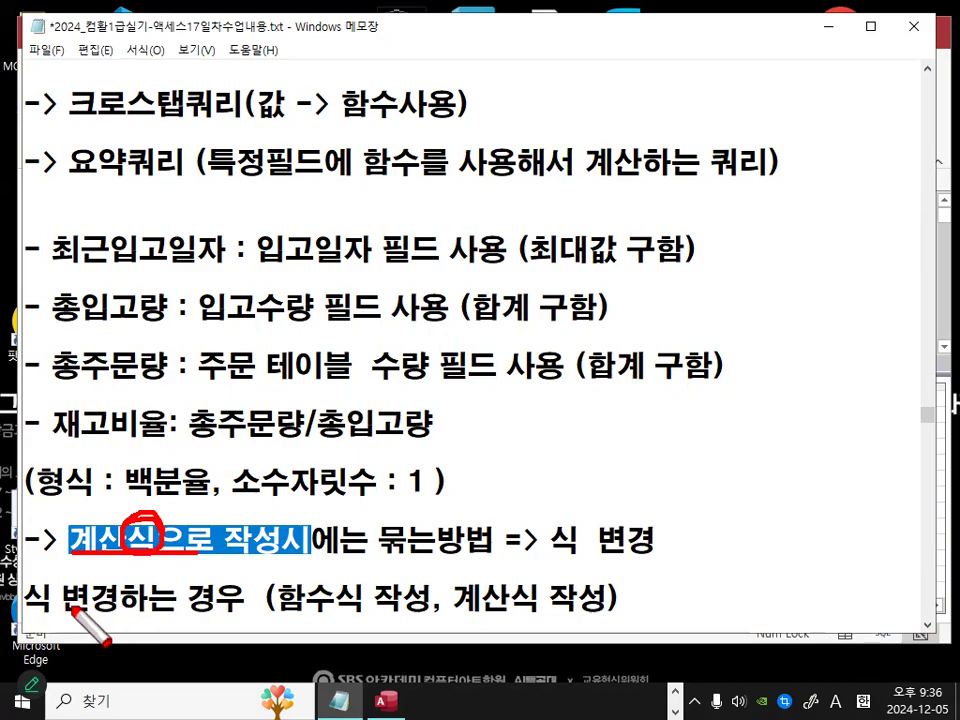
left_click_drag(382, 553, 478, 562)
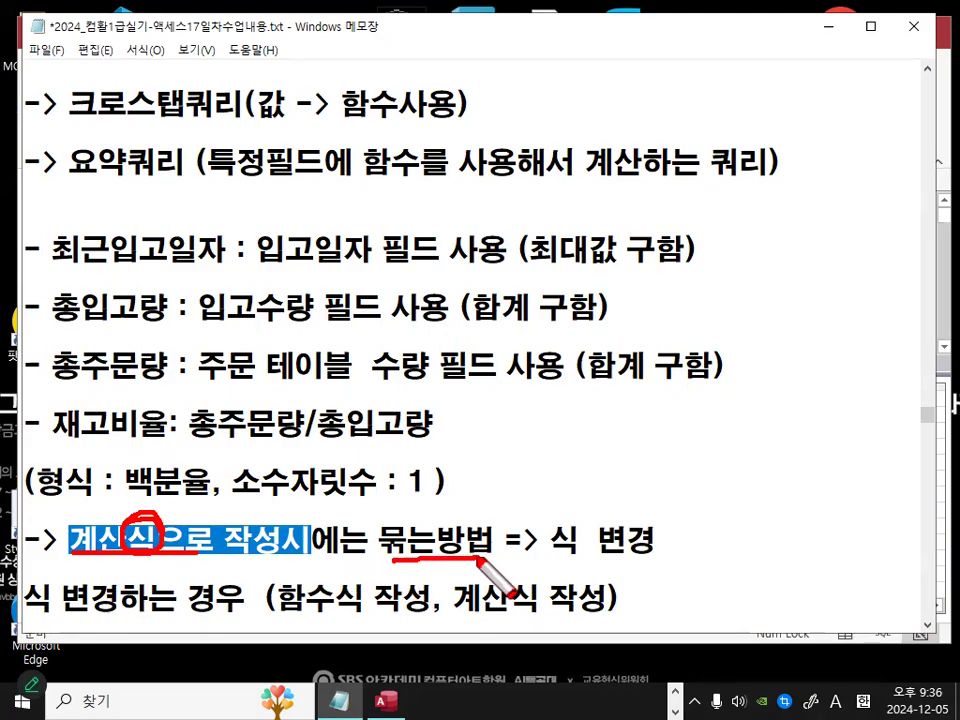
left_click(386, 702)
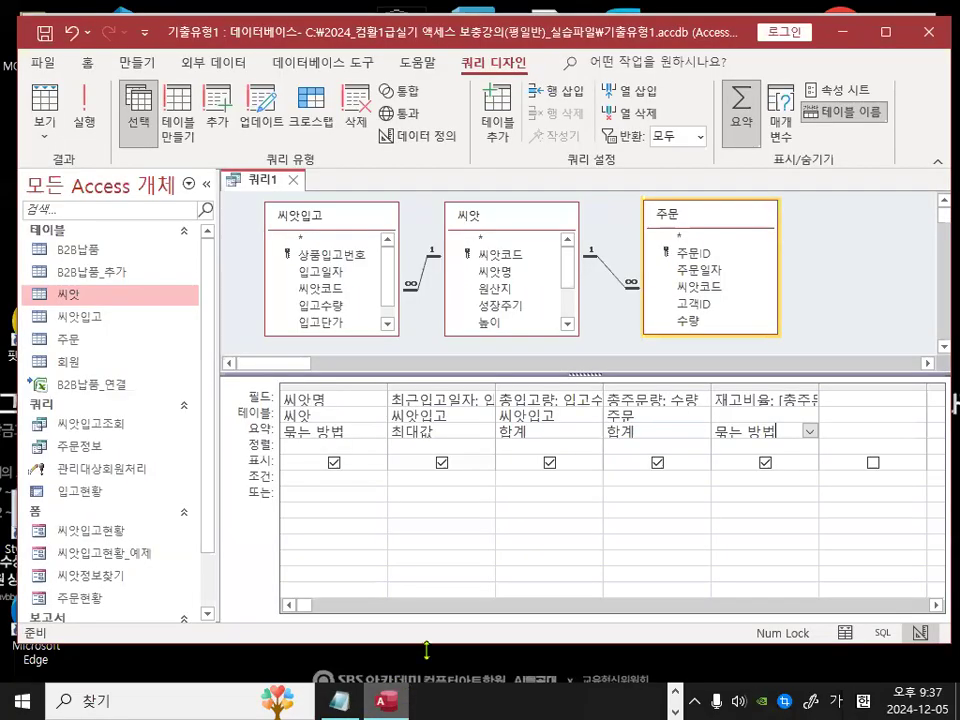
Step: Try running the query again and cancel the parameter prompt
left_click(86, 107)
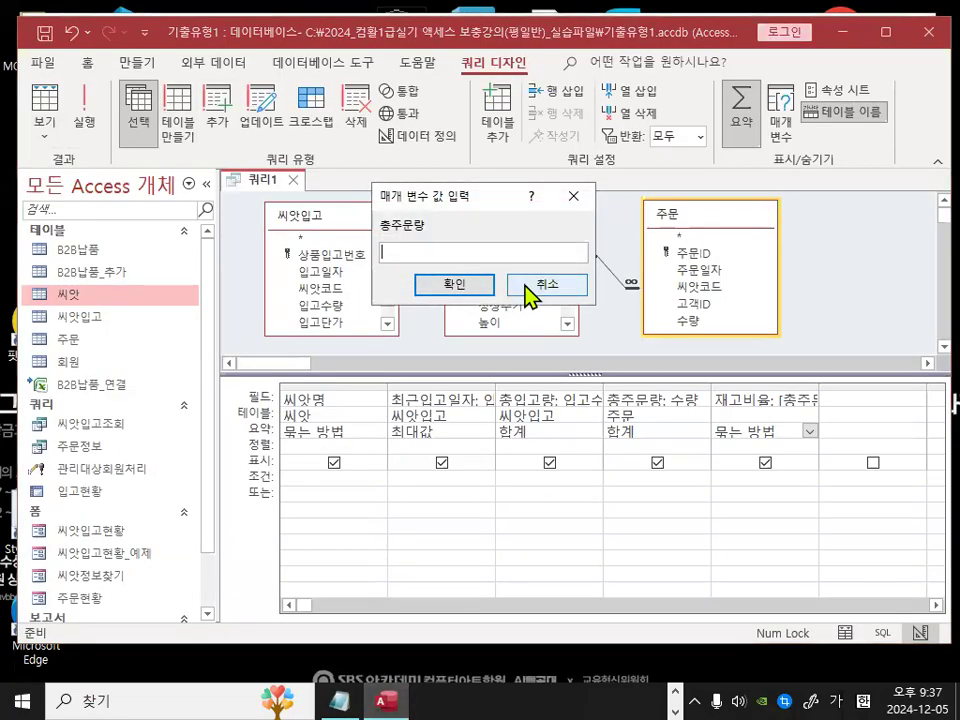
left_click_drag(475, 250, 454, 290)
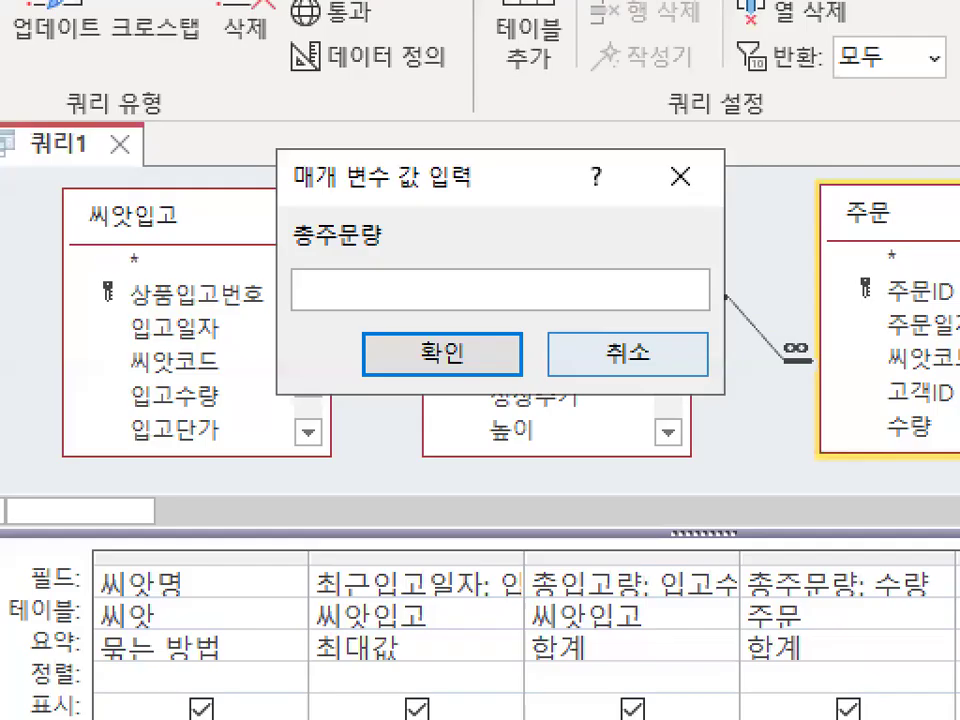
left_click_drag(601, 222, 332, 312)
left_click_drag(283, 345, 487, 304)
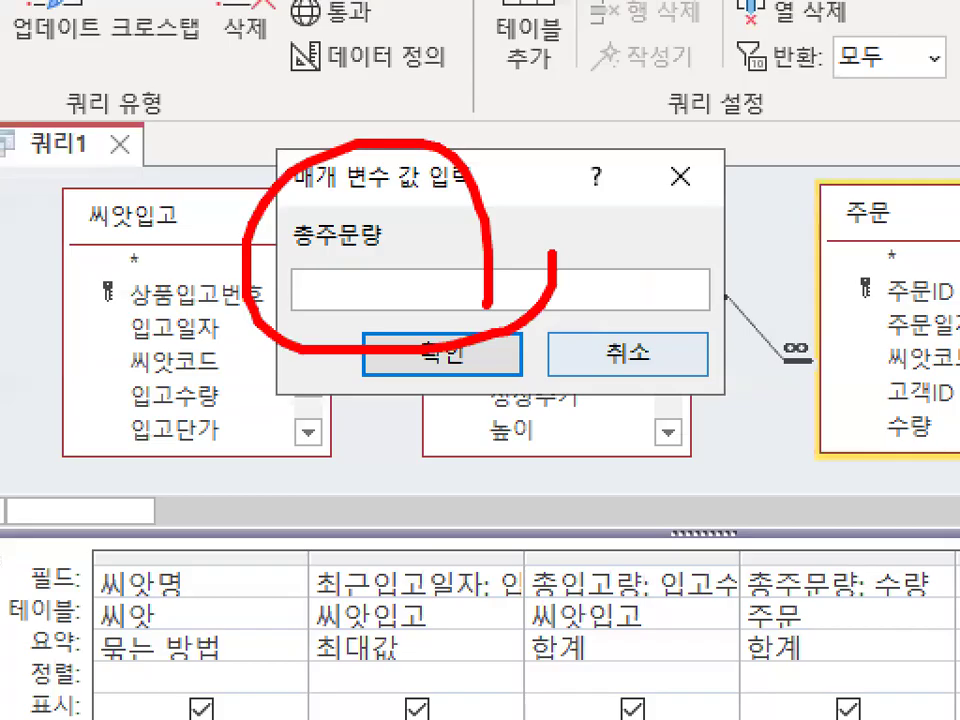
left_click_drag(337, 230, 437, 196)
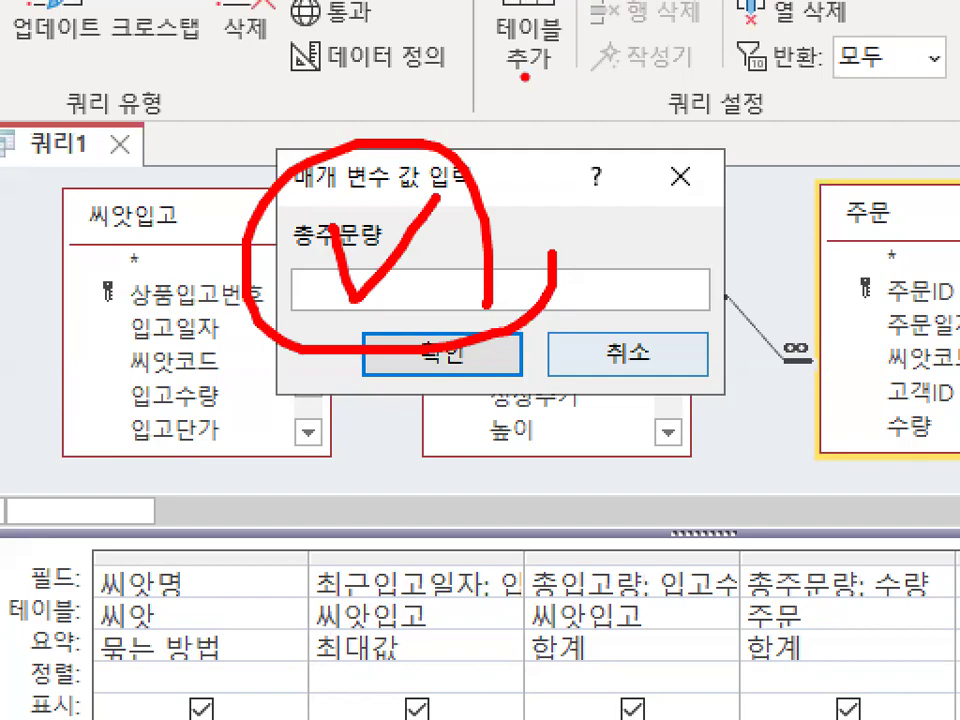
key("Escape")
left_click(634, 357)
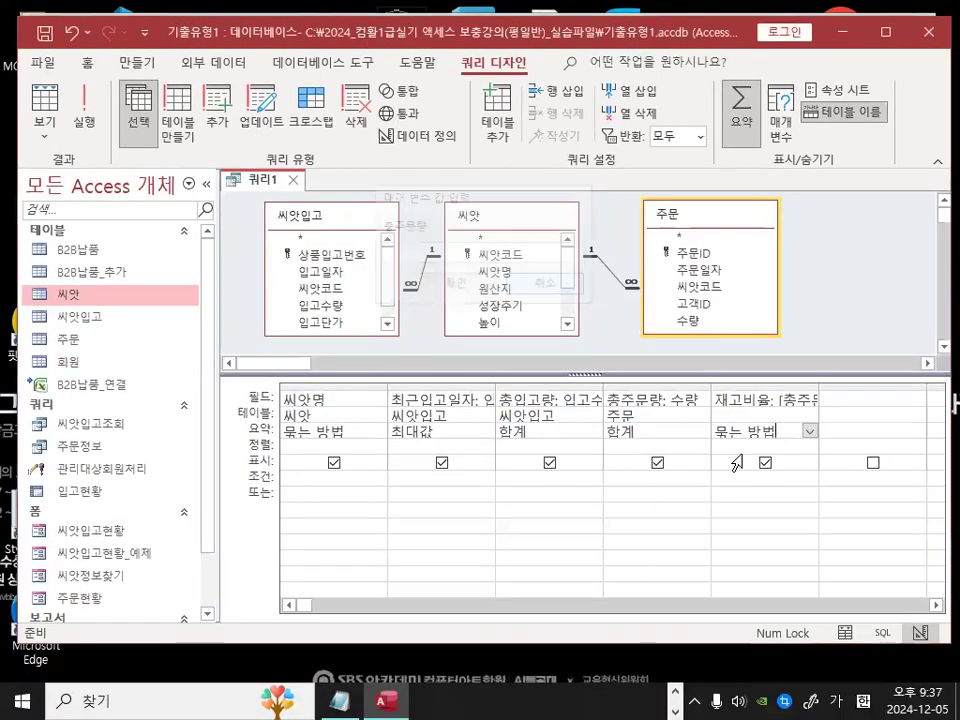
key("ctrl+1")
mouse_move(778, 439)
left_mouse_down()
mouse_move(754, 443)
mouse_move(785, 440)
left_mouse_up()
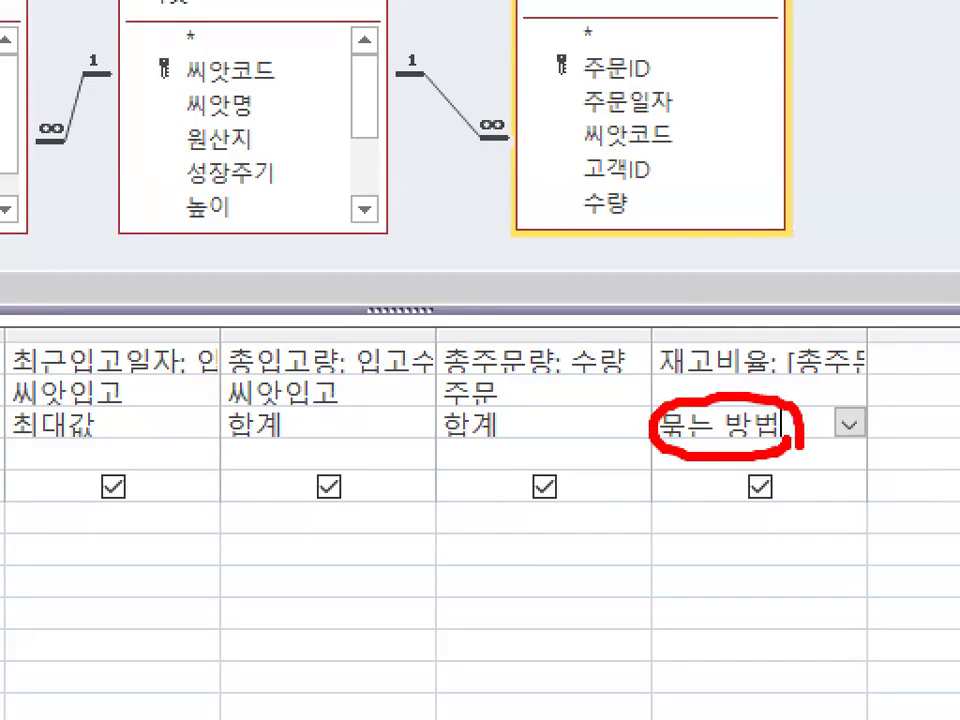
left_click_drag(725, 369, 828, 283)
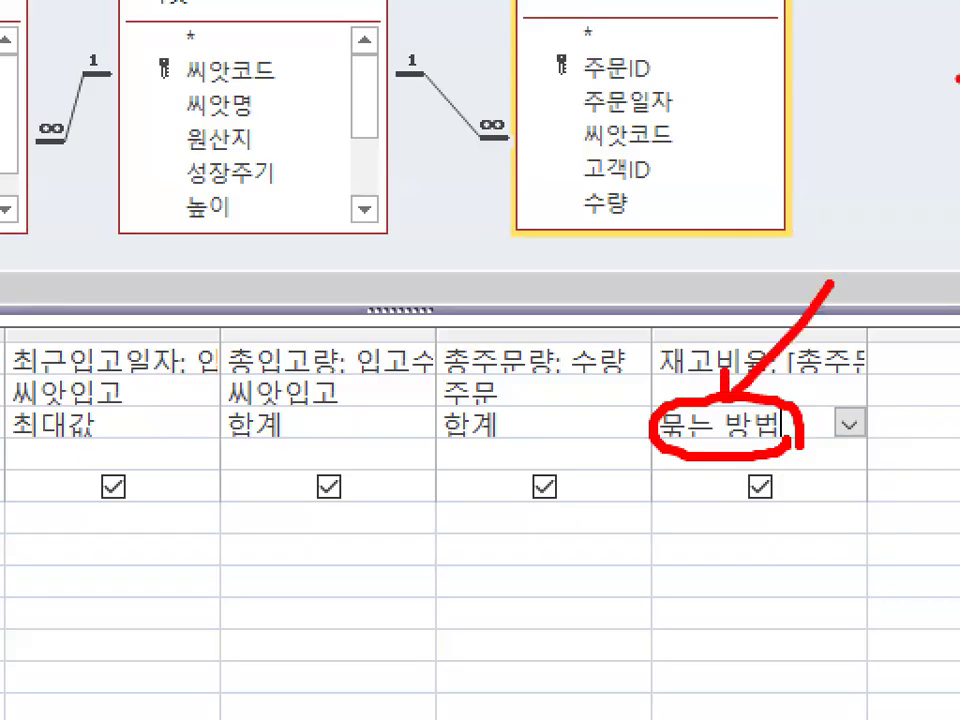
key("Escape")
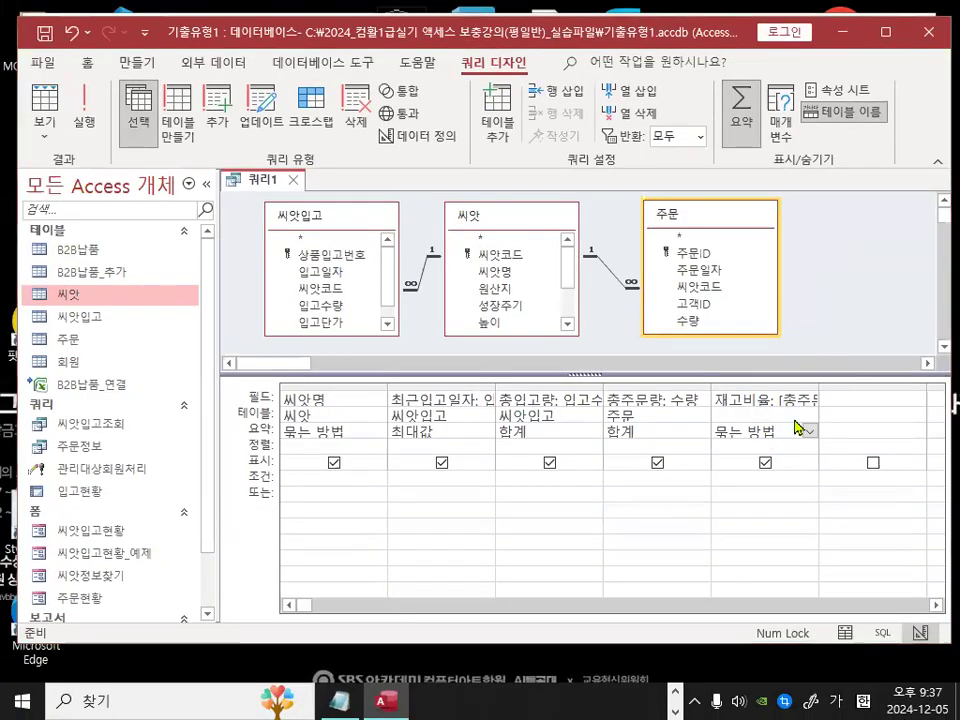
key("ctrl+1")
left_click_drag(885, 395, 897, 393)
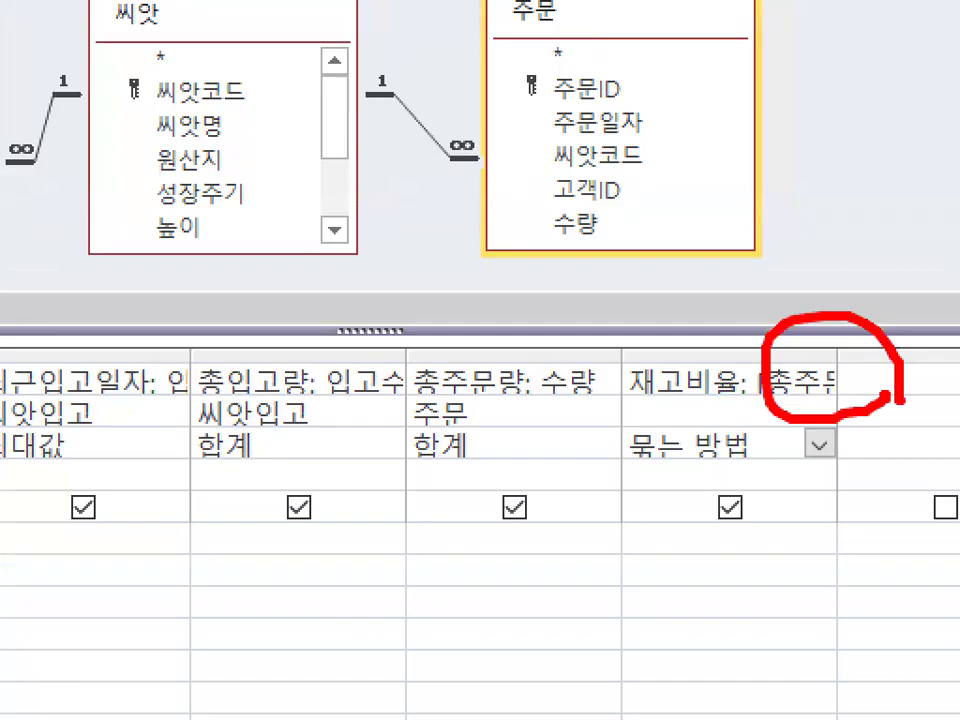
key("Escape")
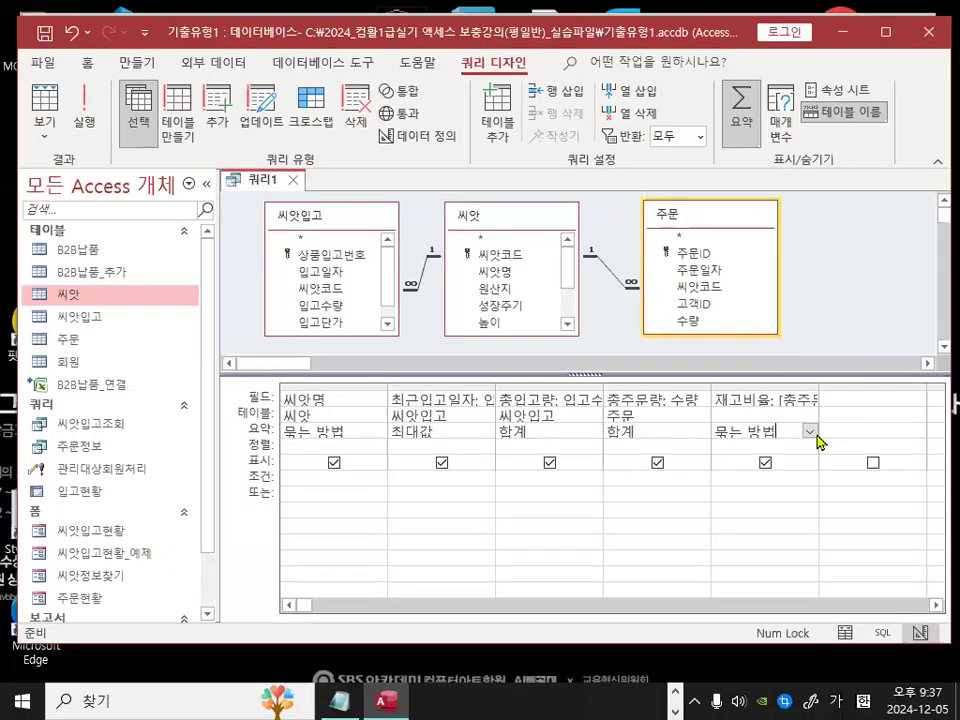
Step: Set the 재고비율 column's total to 식 and run the query
left_click(819, 444)
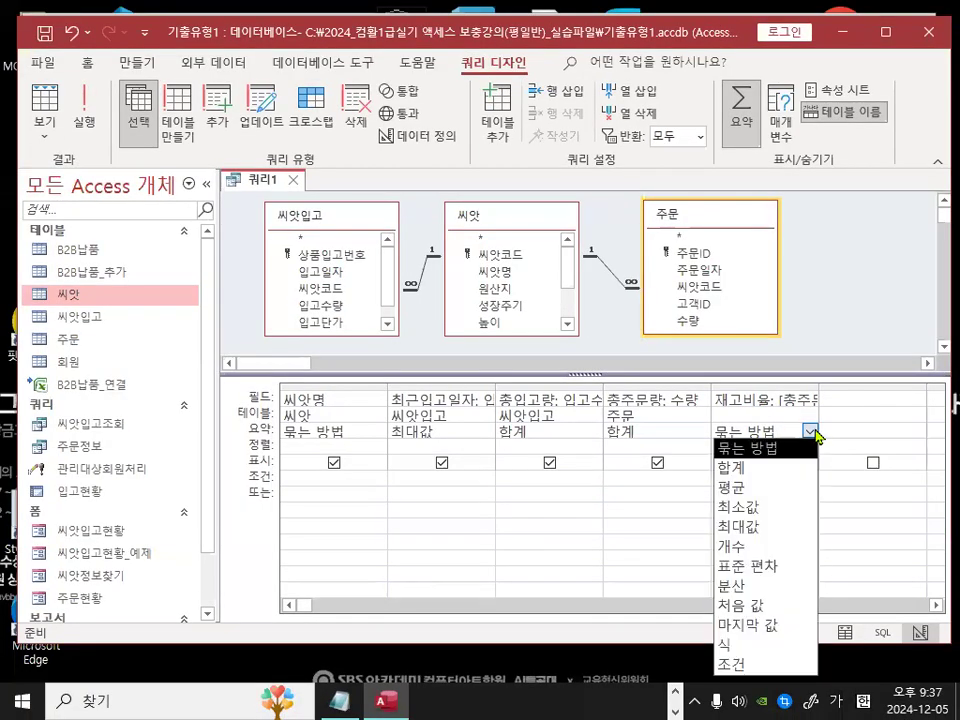
left_click(740, 644)
mouse_move(743, 431)
left_mouse_down()
mouse_move(728, 445)
mouse_move(736, 421)
mouse_move(740, 437)
left_mouse_up()
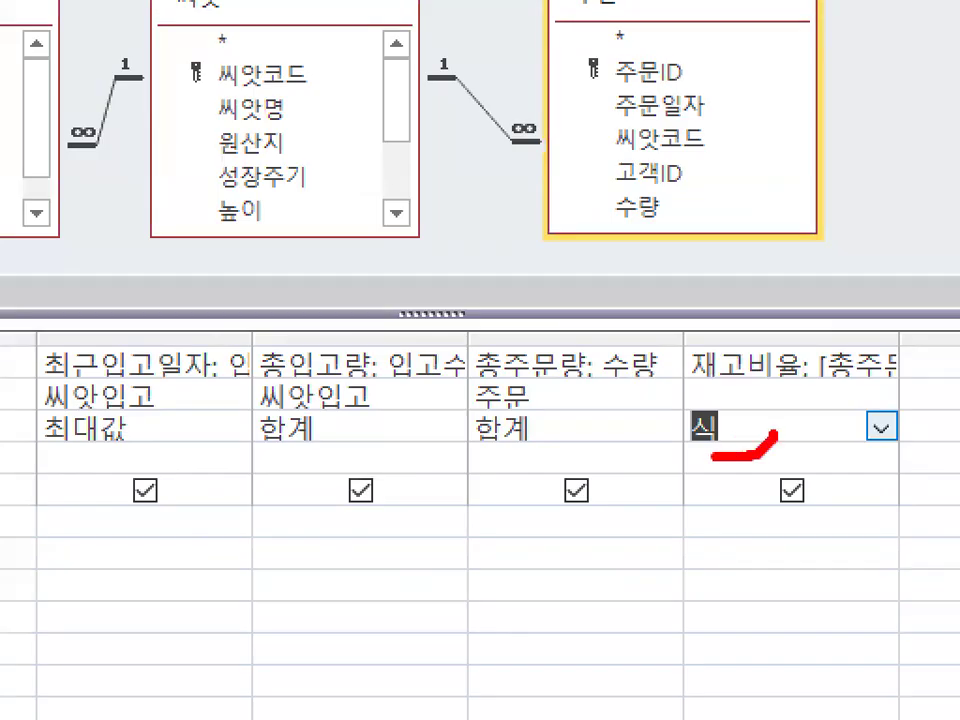
left_click_drag(797, 318, 958, 148)
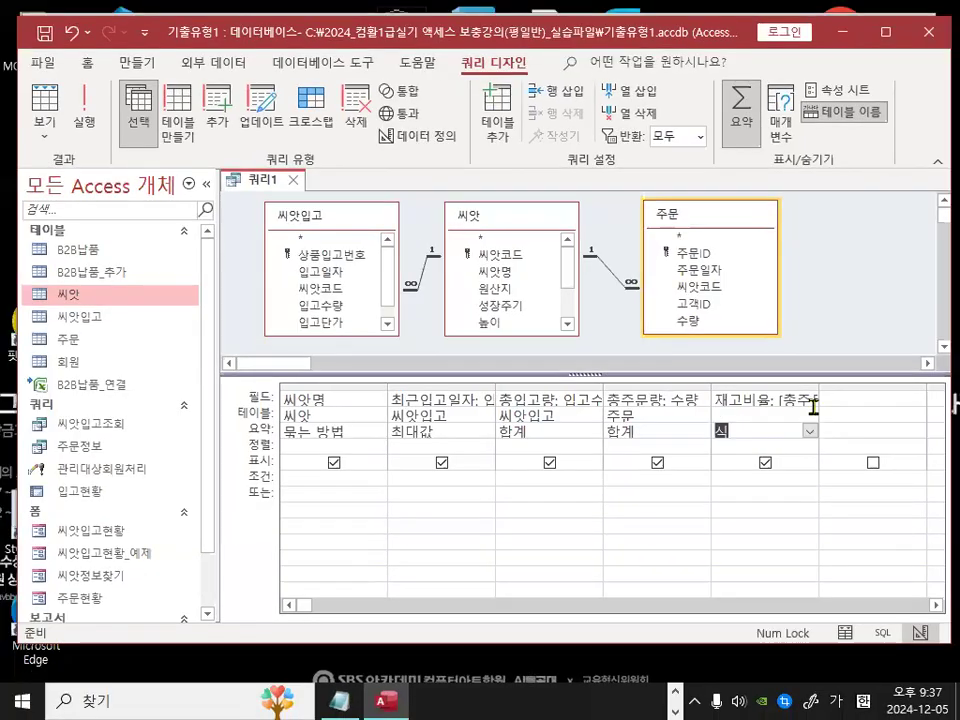
left_click_drag(814, 322, 927, 368)
left_click_drag(657, 472, 668, 462)
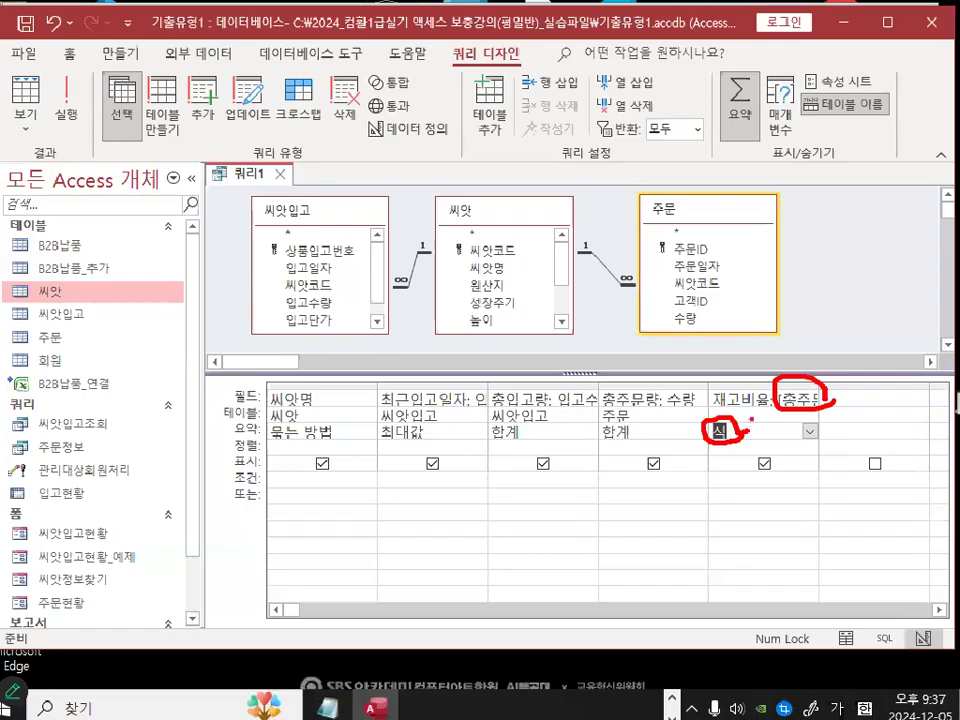
key("Escape")
left_click(97, 117)
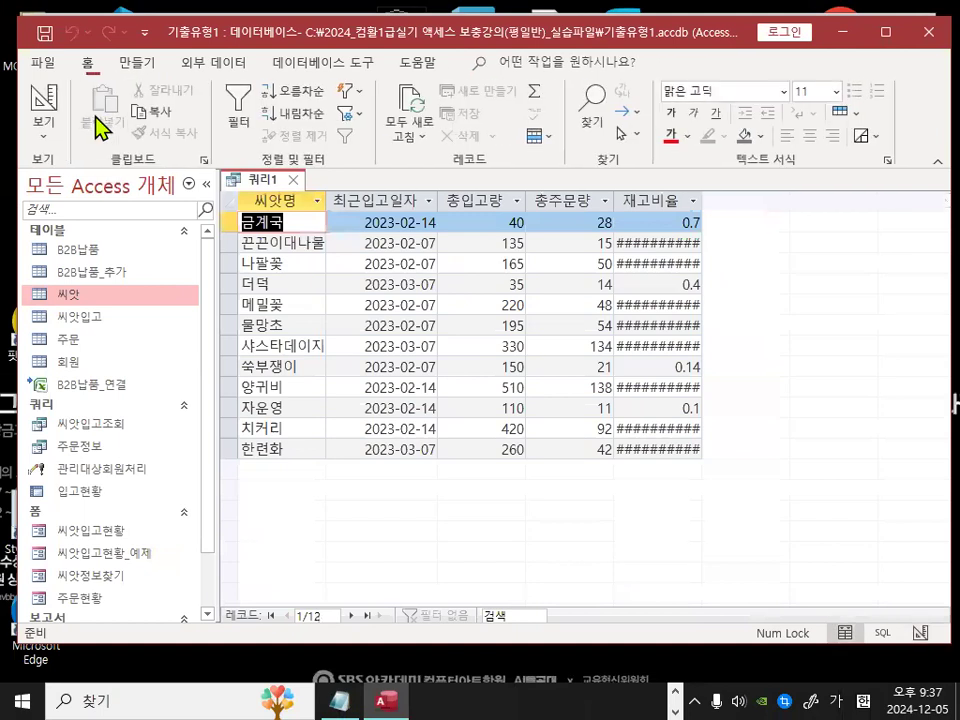
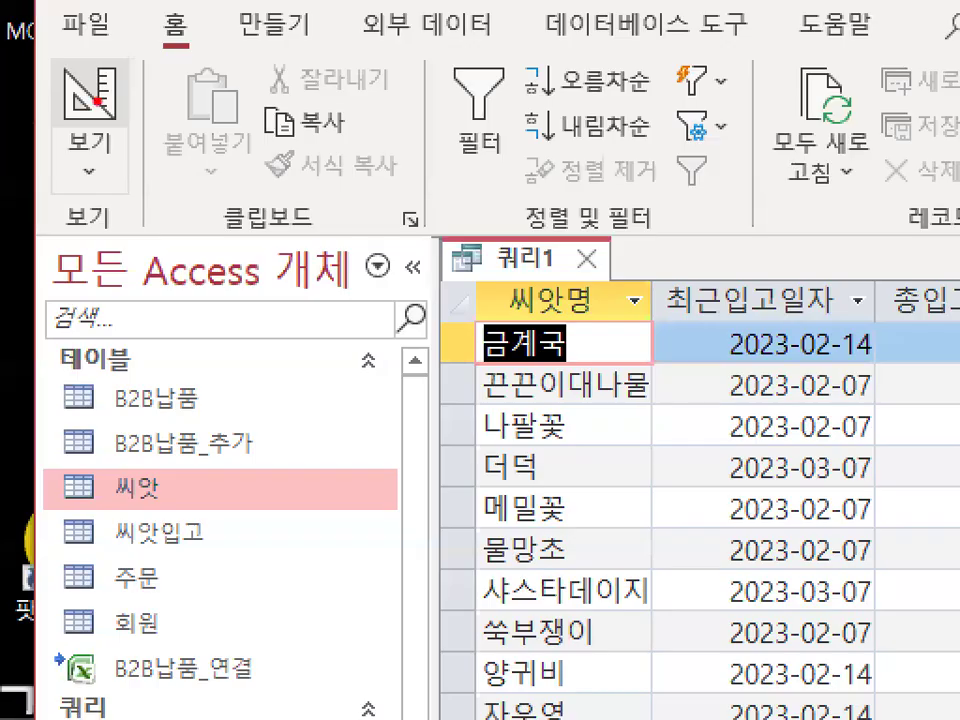
Step: Return the query to Design view and switch to the Notepad notes
mouse_move(66, 96)
left_mouse_down()
mouse_move(58, 114)
mouse_move(62, 87)
mouse_move(67, 104)
left_mouse_up()
left_click(46, 100)
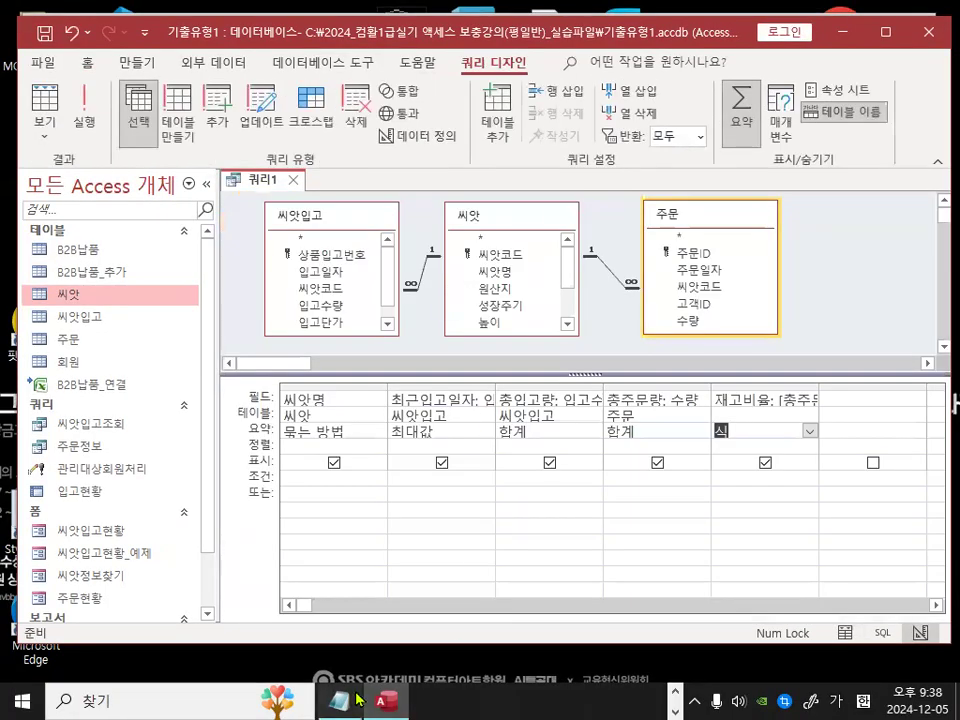
key("alt+Tab")
Step: Type the note [그룹=묶는방법 -> 요약쿼리, 크로스탭쿼리] below the remarks, leaving a blank line above it
scroll(349, 553, "down", 3)
left_click(341, 487)
key("Return")
key("Return")
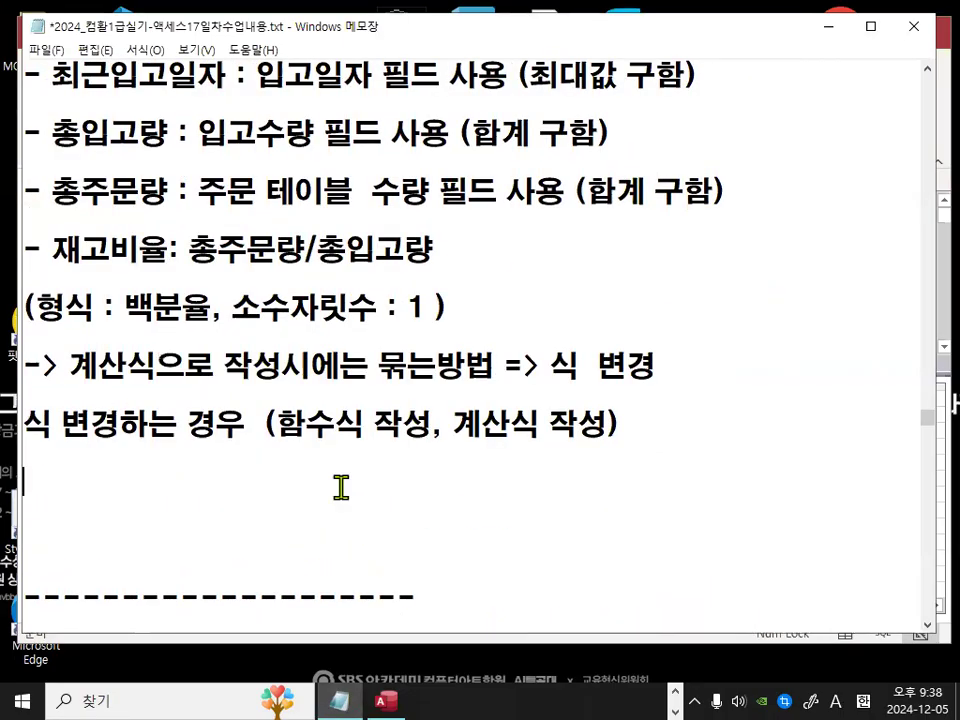
key("Up")
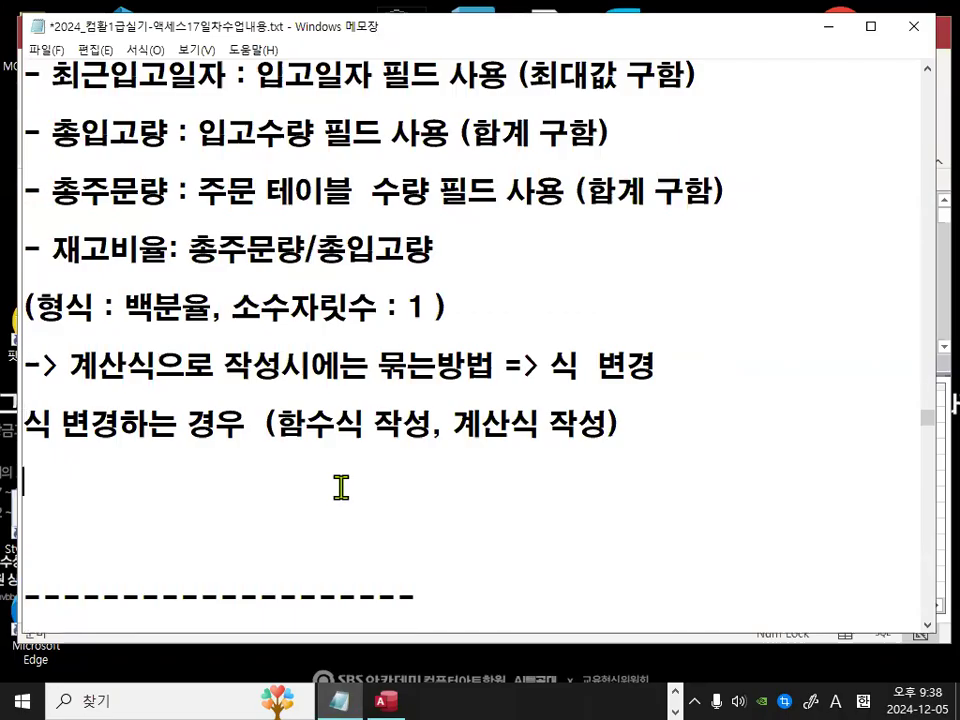
type("[")
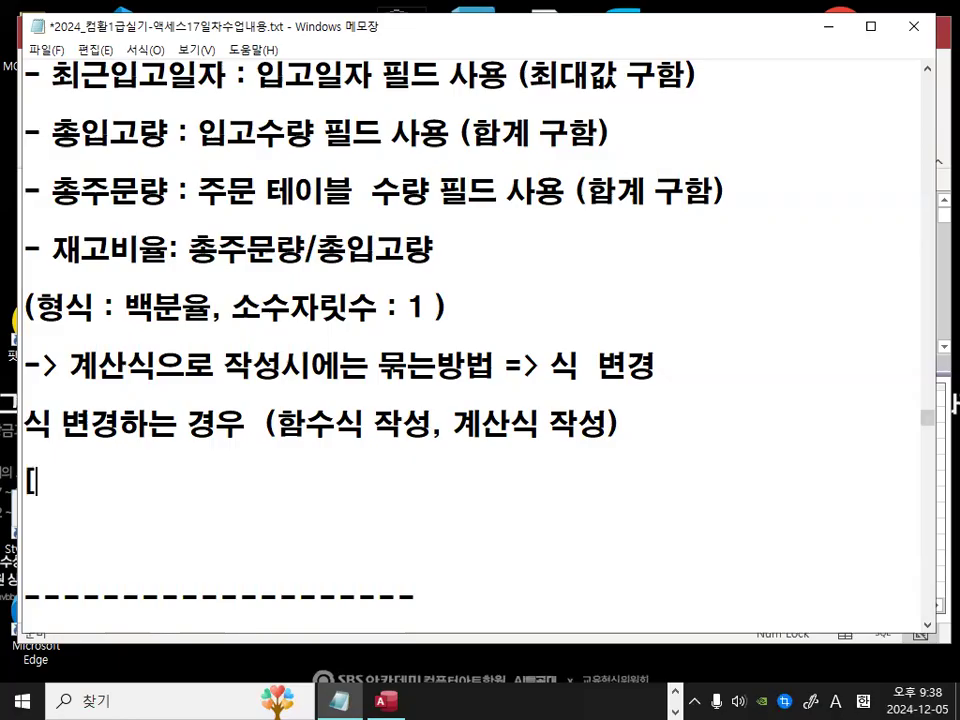
type("rm")
key("BackSpace")
key("BackSpace")
type("그룹")
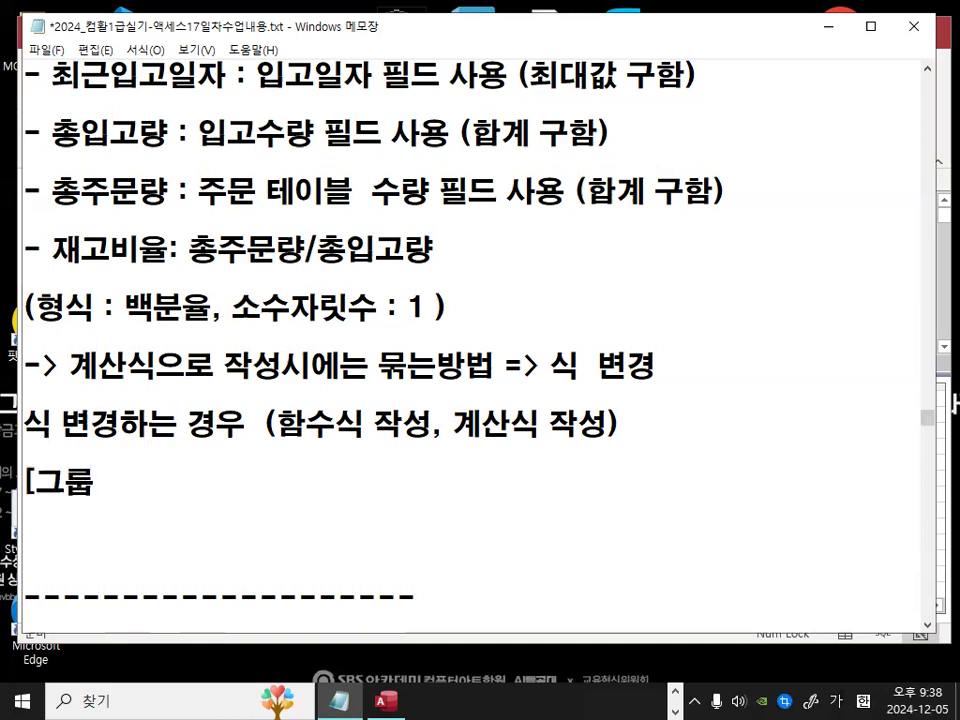
type("=묶느")
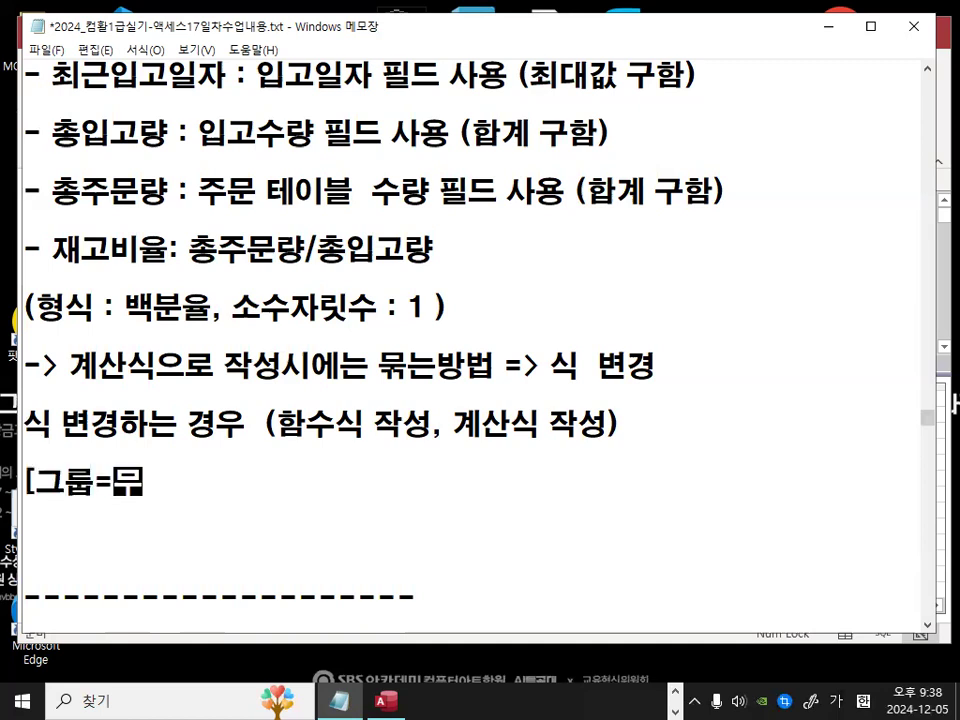
type("는방법")
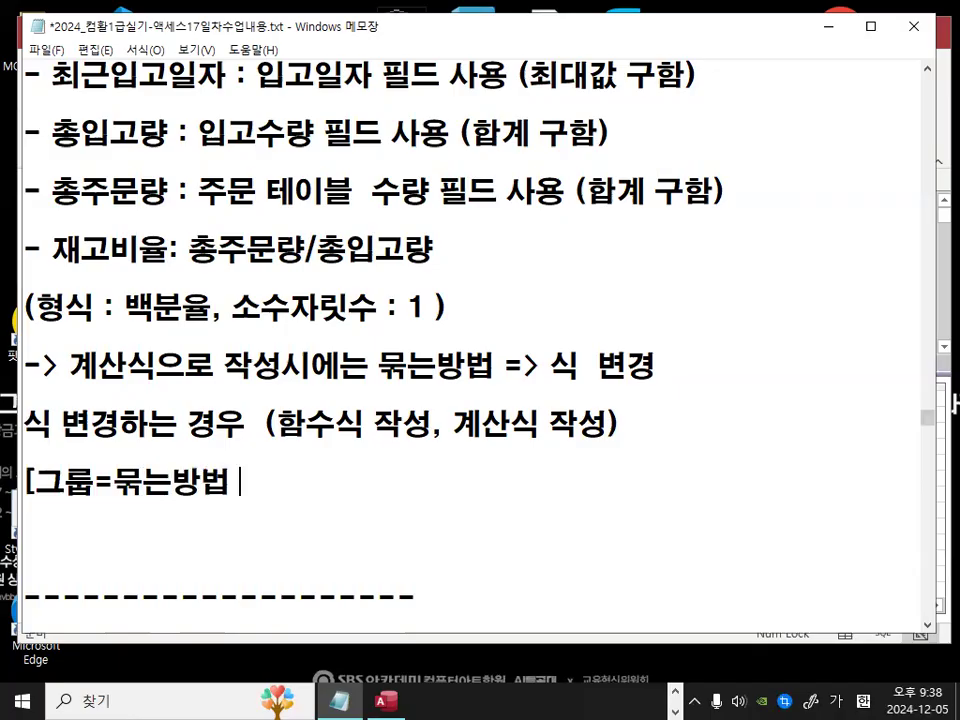
type(" -> 요아ㅐ")
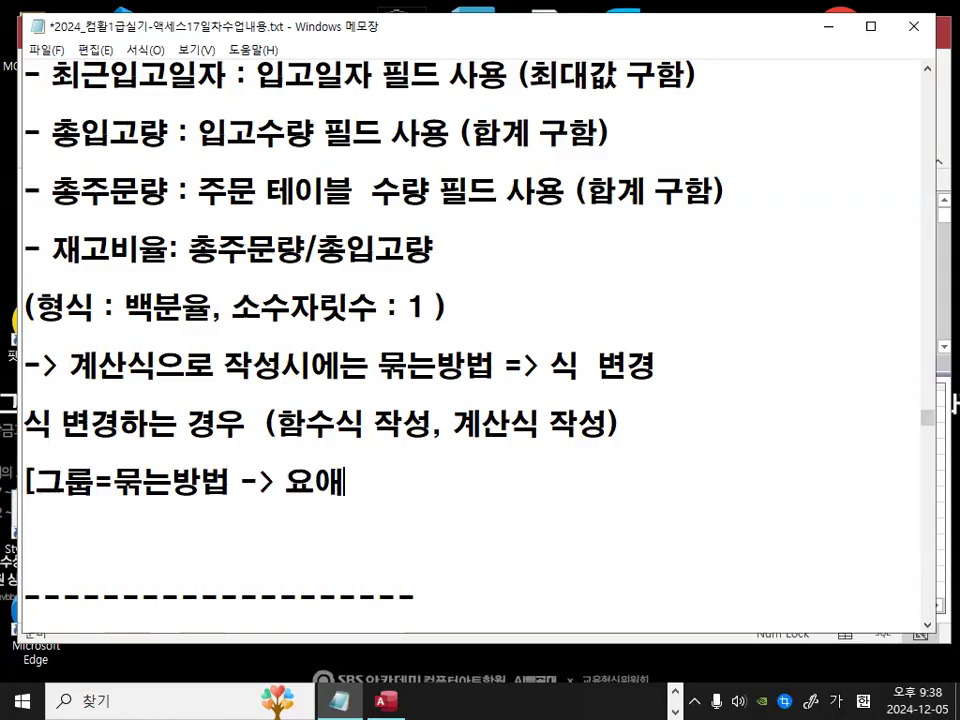
type("ㄱ")
key("BackSpace")
key("BackSpace")
key("BackSpace")
type("약")
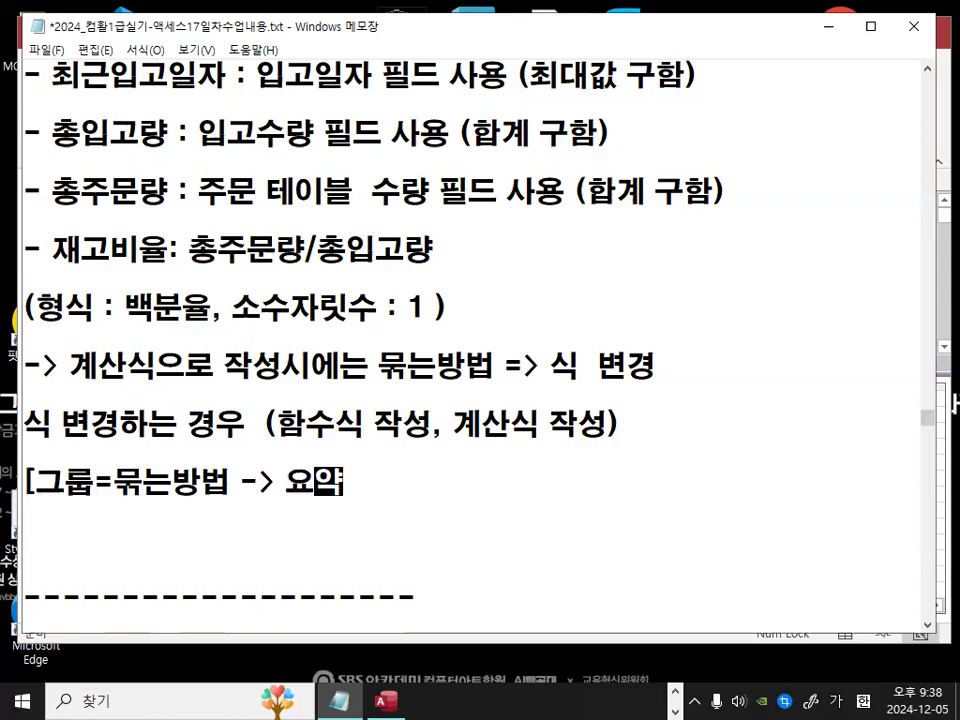
type("쿼리, 크로스")
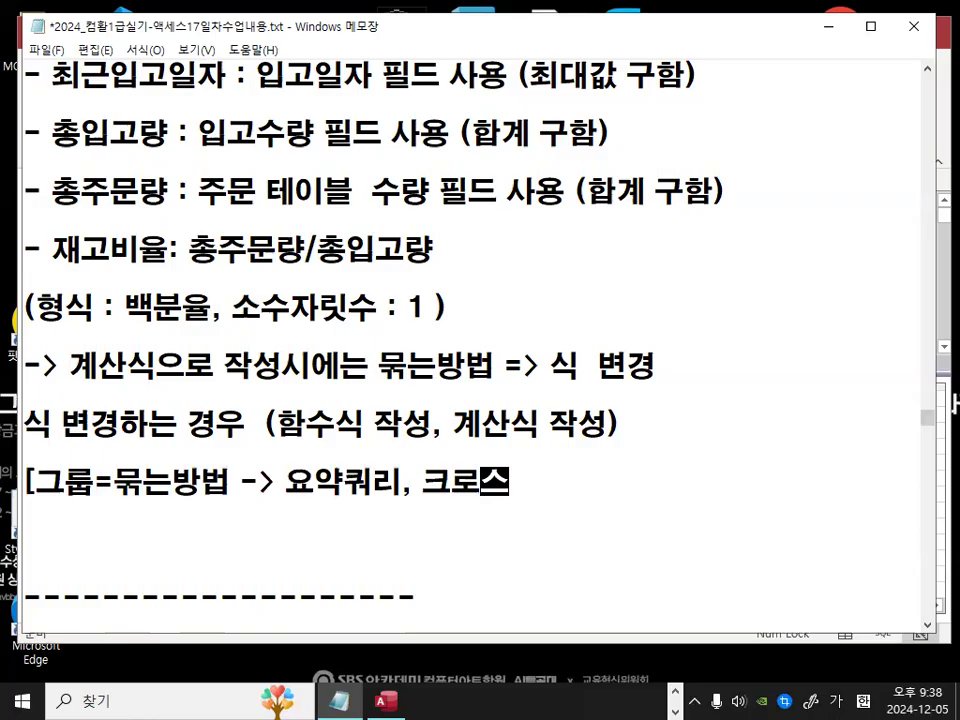
type("탭ㅋㅝ리]")
type("]")
key("Return")
key("Return")
key("Return")
key("Return")
key("Return")
left_click(340, 275)
key("Return")
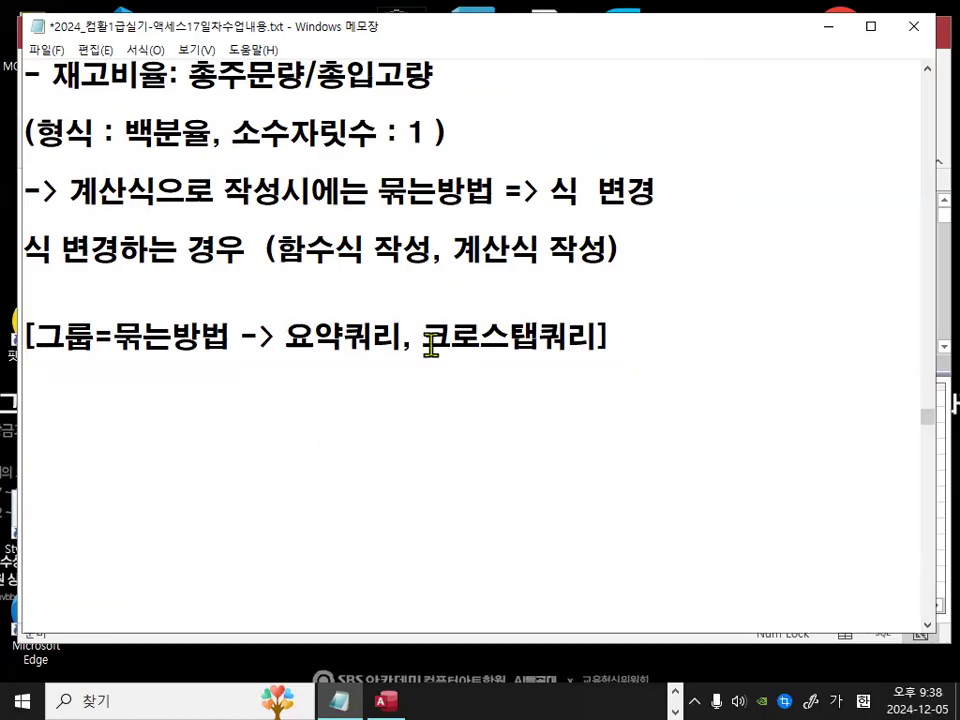
Step: Add the line 특정필드에 대해서 함수식,계산식 작성시 -> 묶는방법 -> 식 변경 under the grouping note
left_click_drag(260, 336, 592, 355)
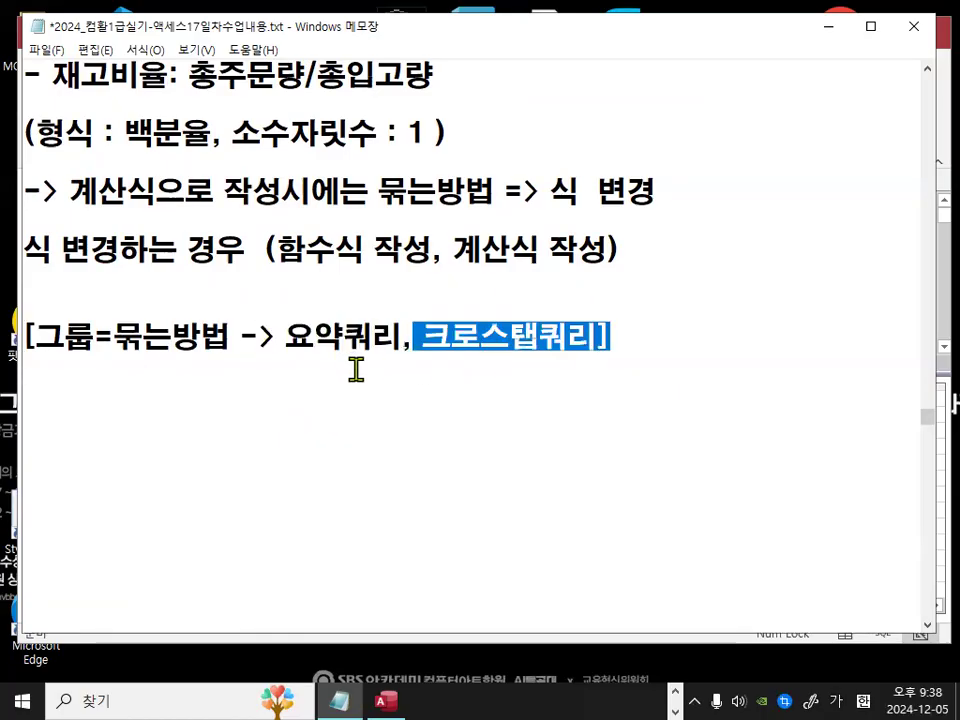
left_click(314, 388)
type("특정")
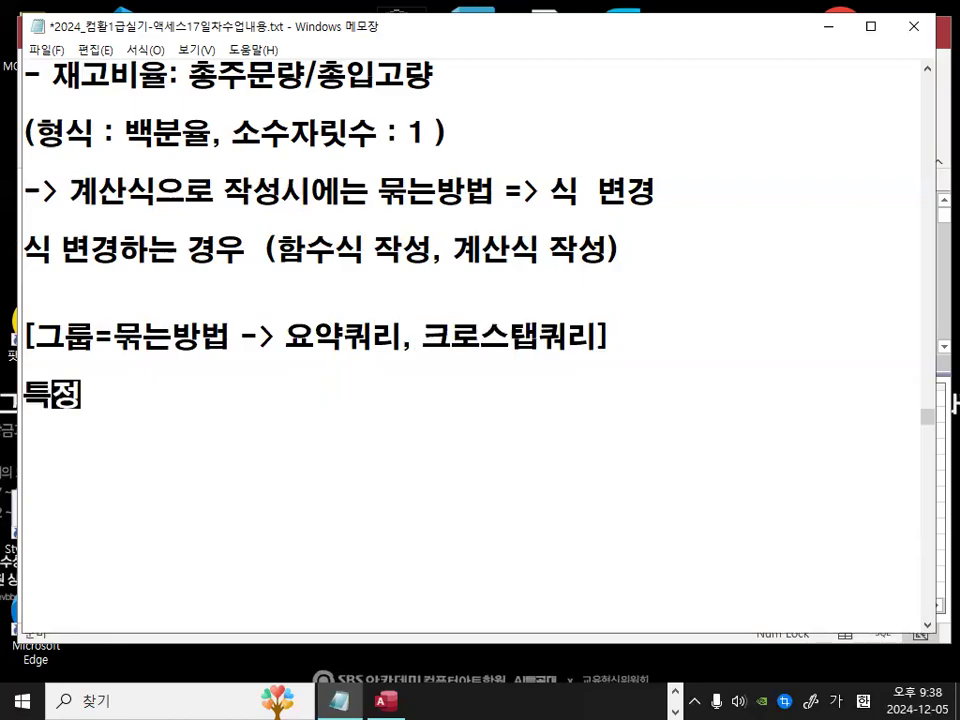
type("필드에 대")
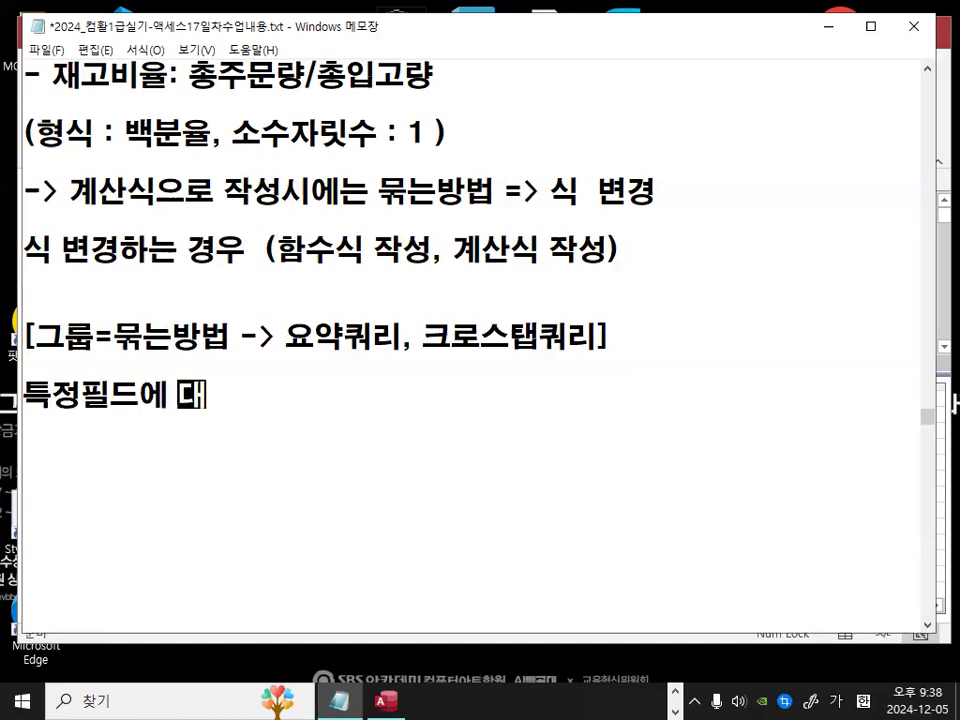
type("해서 함수")
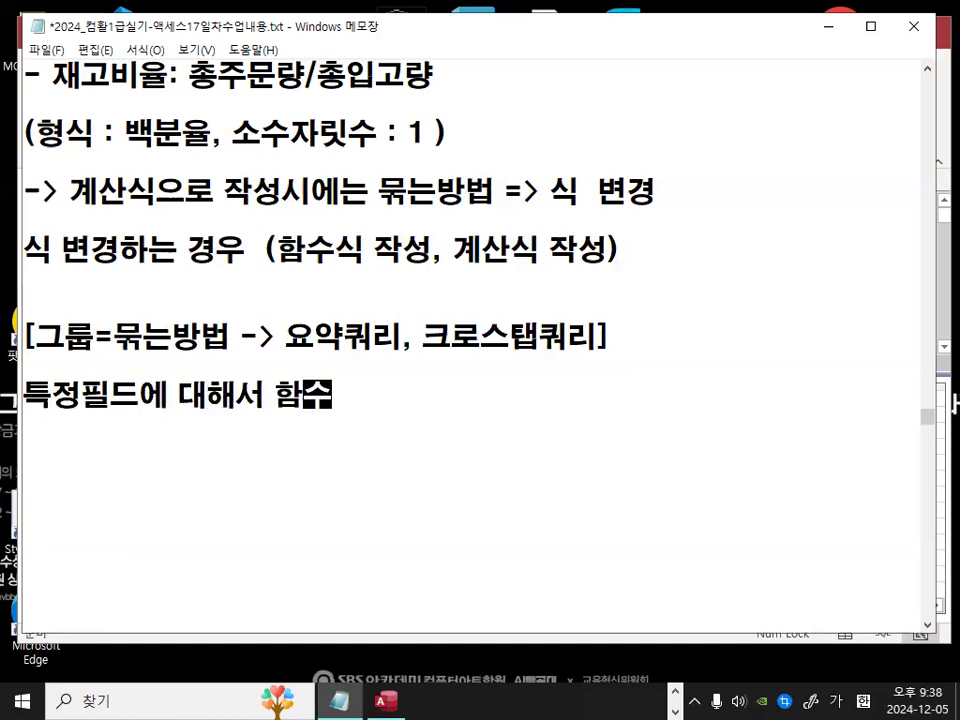
type("식,계산ㅅ식 작성ㅅ시 -> 묶는방")
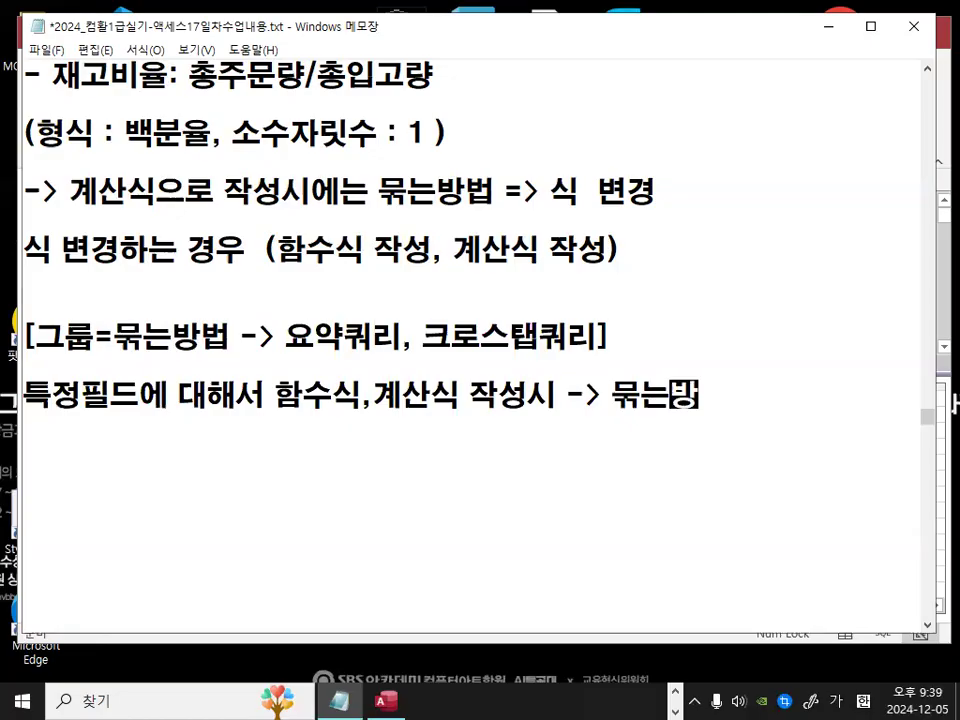
type("법 -> 식 변겨")
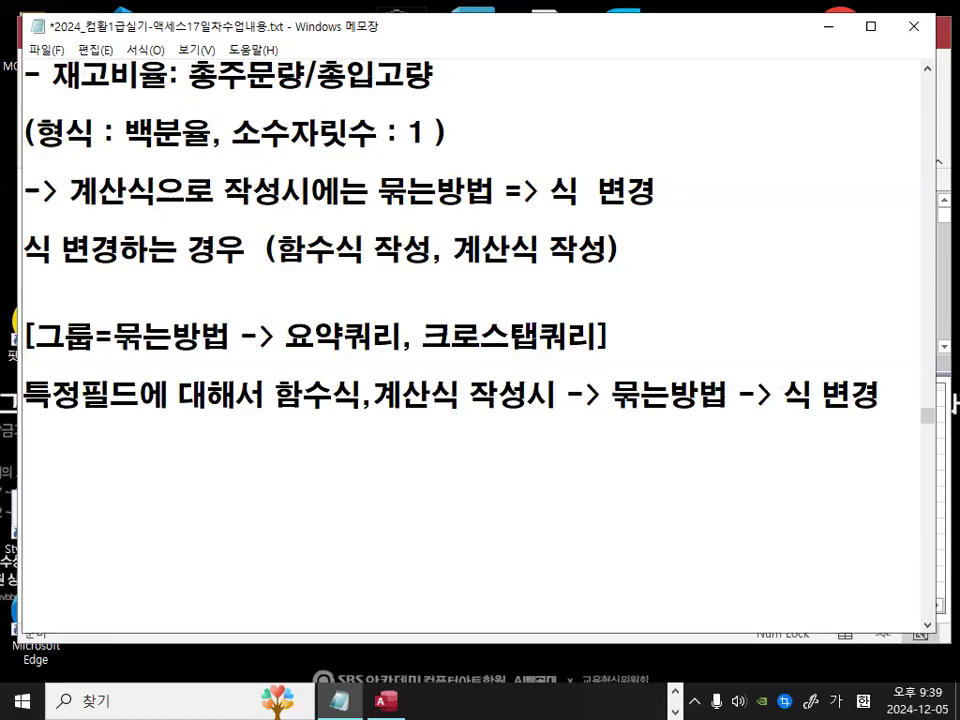
Step: Add the line 특정필드에 대해서 조건란에 조건을 입력하는 경우 beneath it
type("특정필드에 대해서 족")
type("건을 입력하")
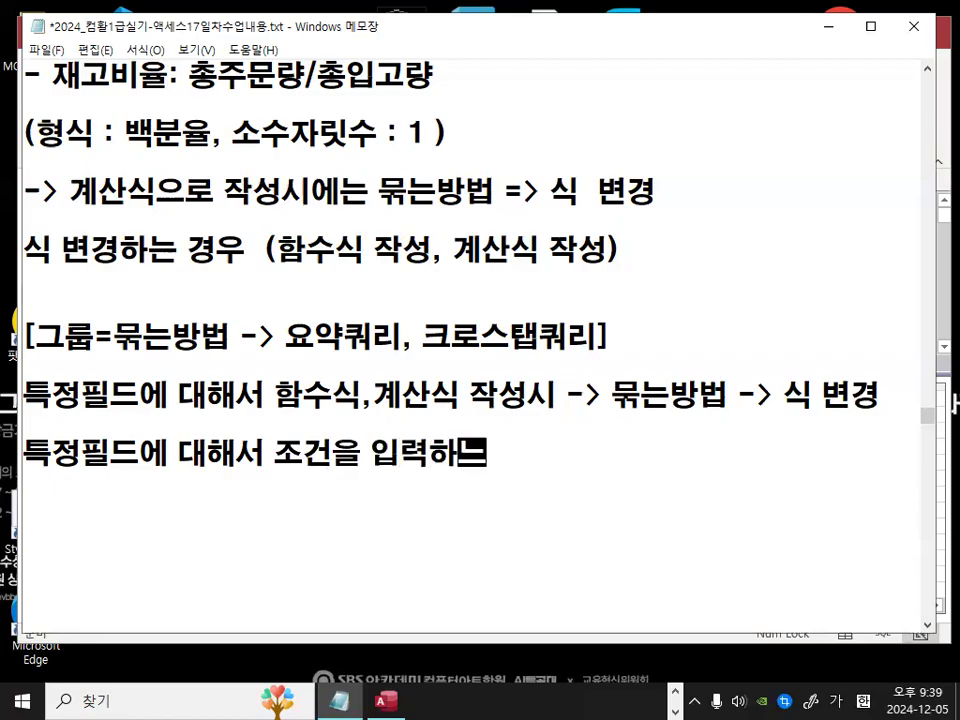
type("는 경우")
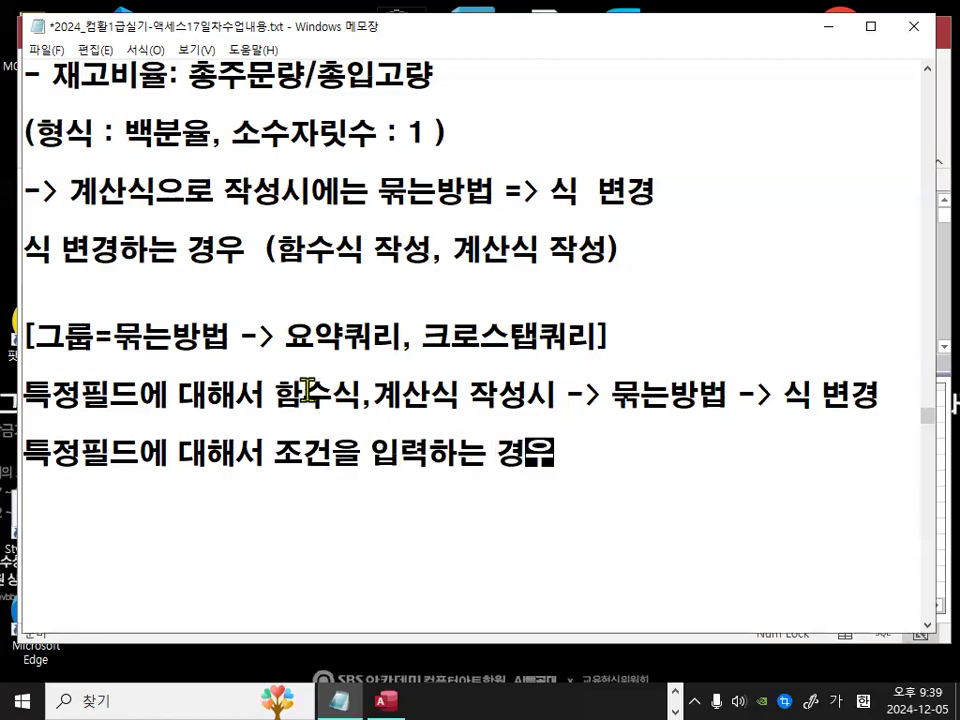
left_click_drag(277, 455, 321, 455)
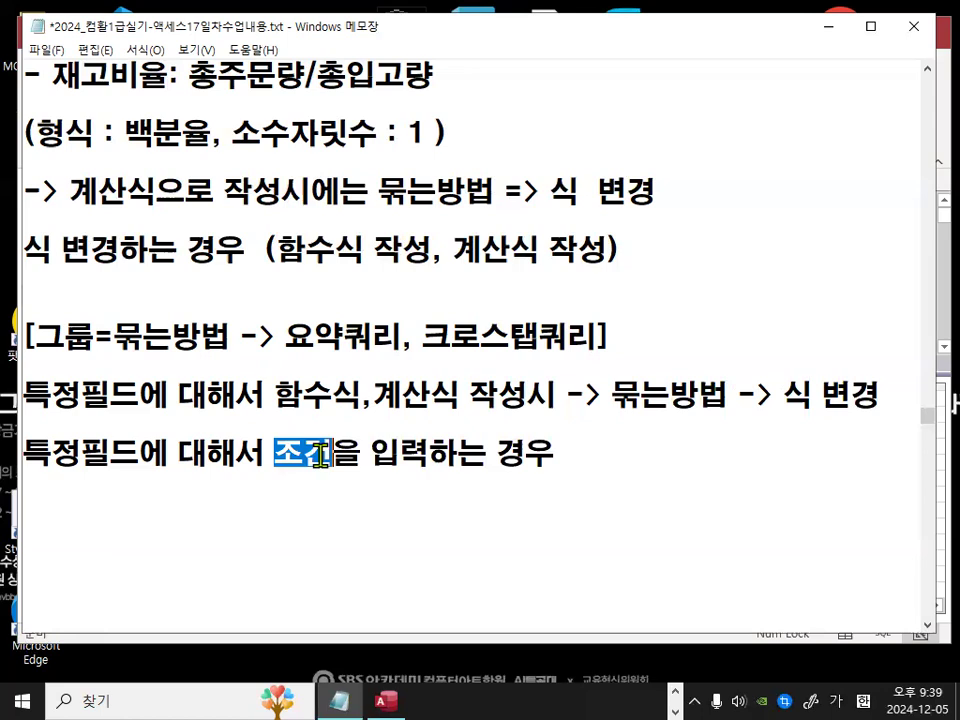
left_click(335, 468)
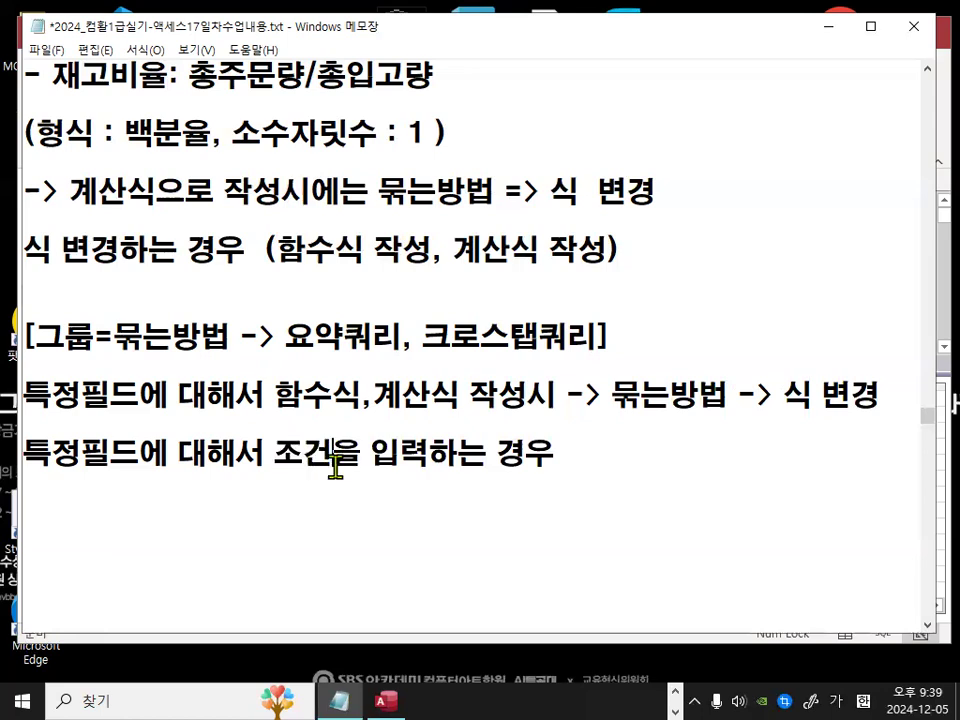
type("란에 조건을")
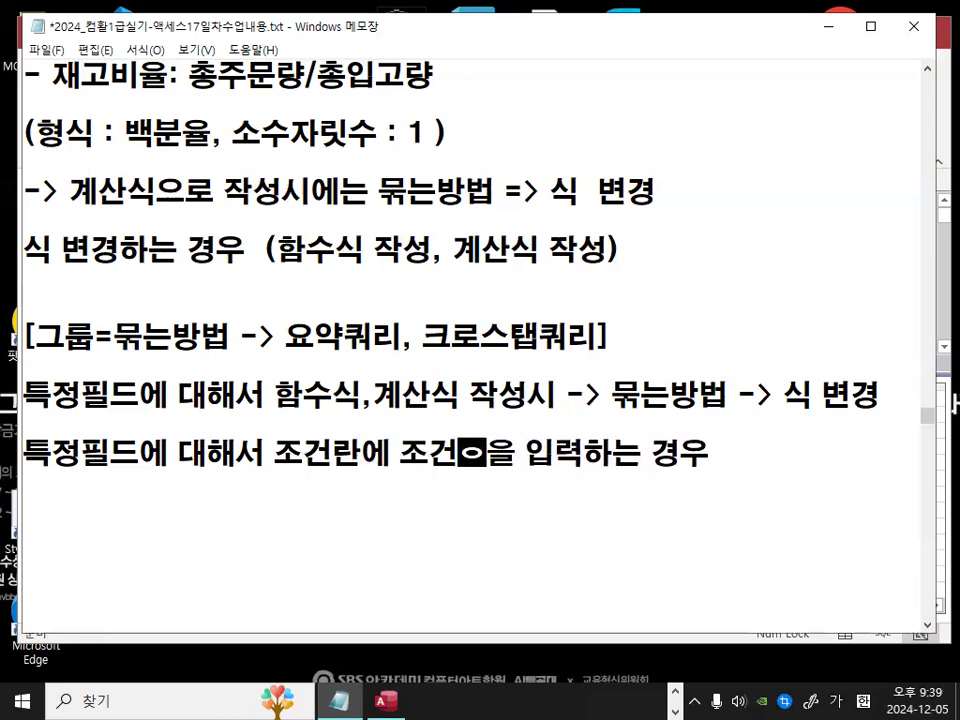
key("Delete")
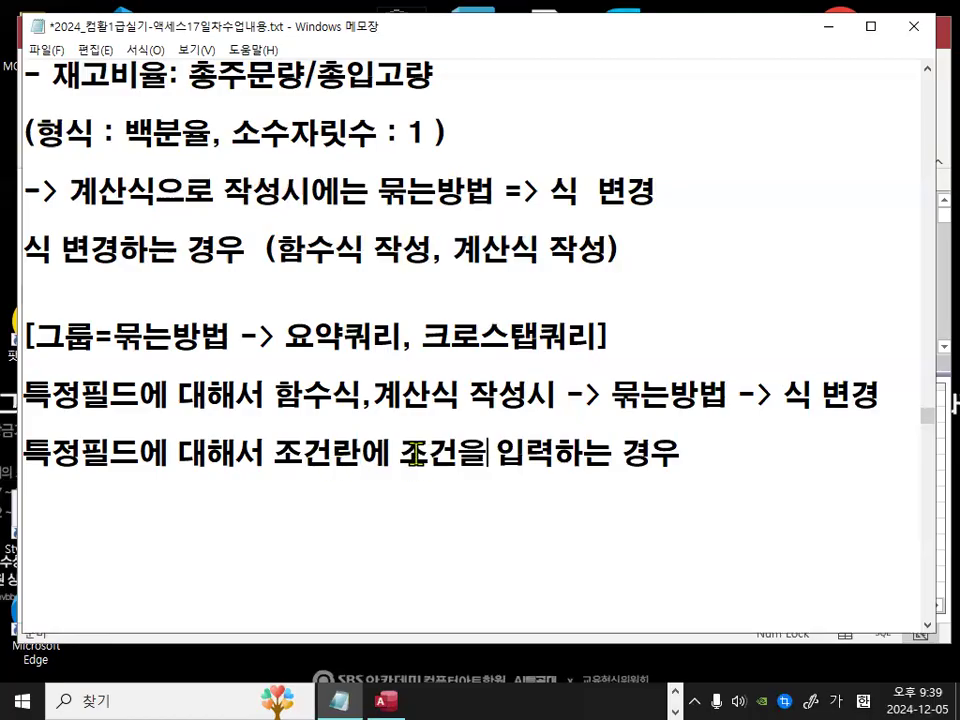
Step: Append -> and a new line 묶는방법을 "조건" 변경해야함!! to the condition note
left_click_drag(400, 453, 521, 454)
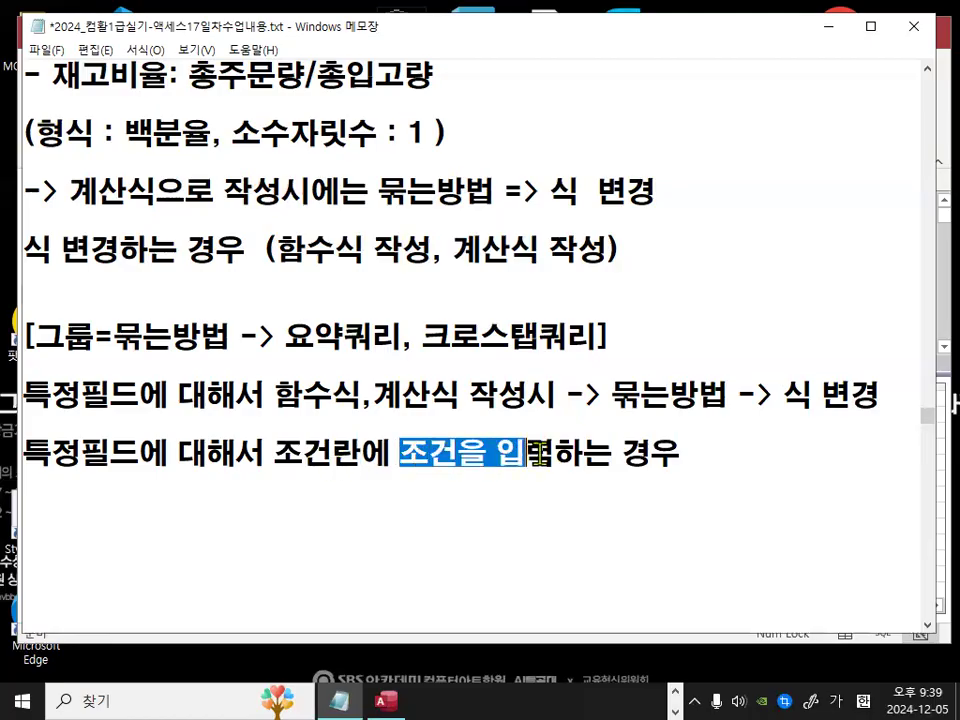
left_click_drag(570, 395, 665, 400)
left_click(810, 510)
type("->")
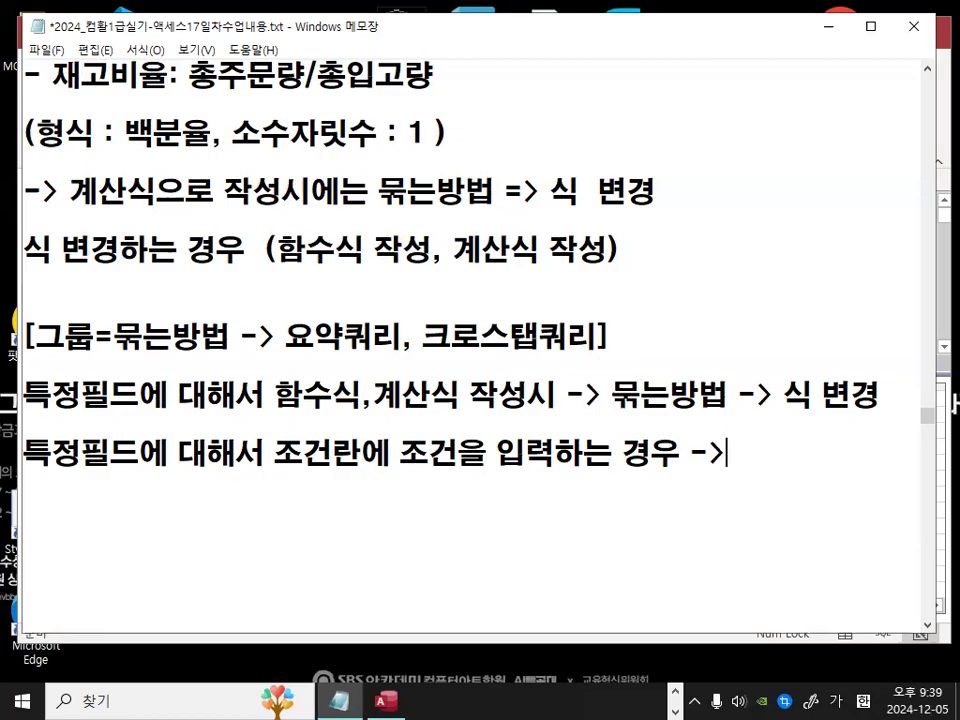
key("Return")
type("묶는")
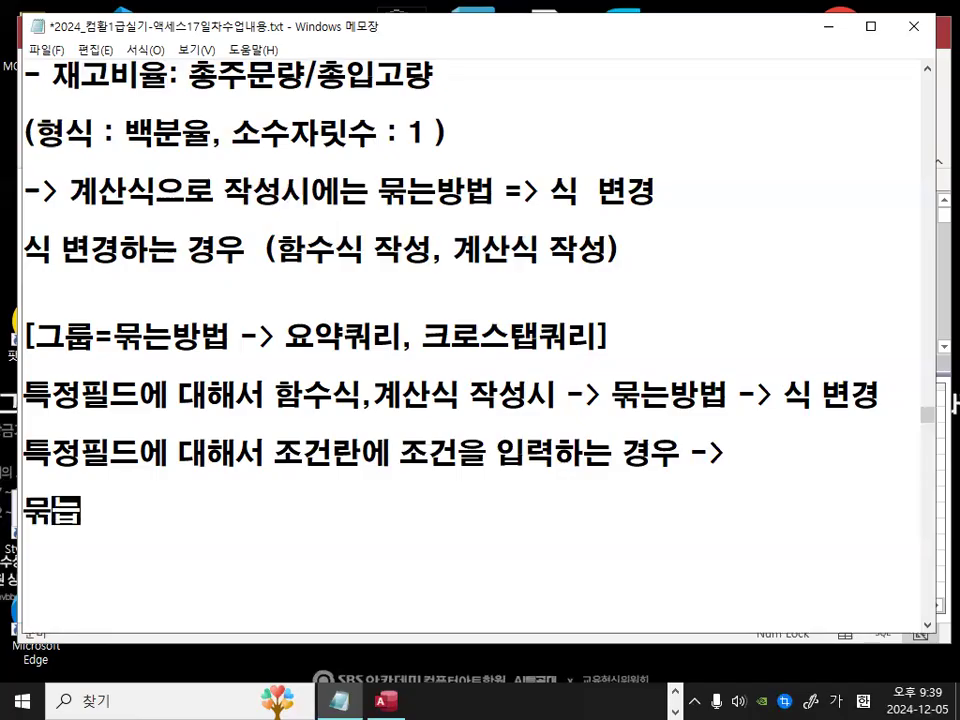
type("방법을 ")
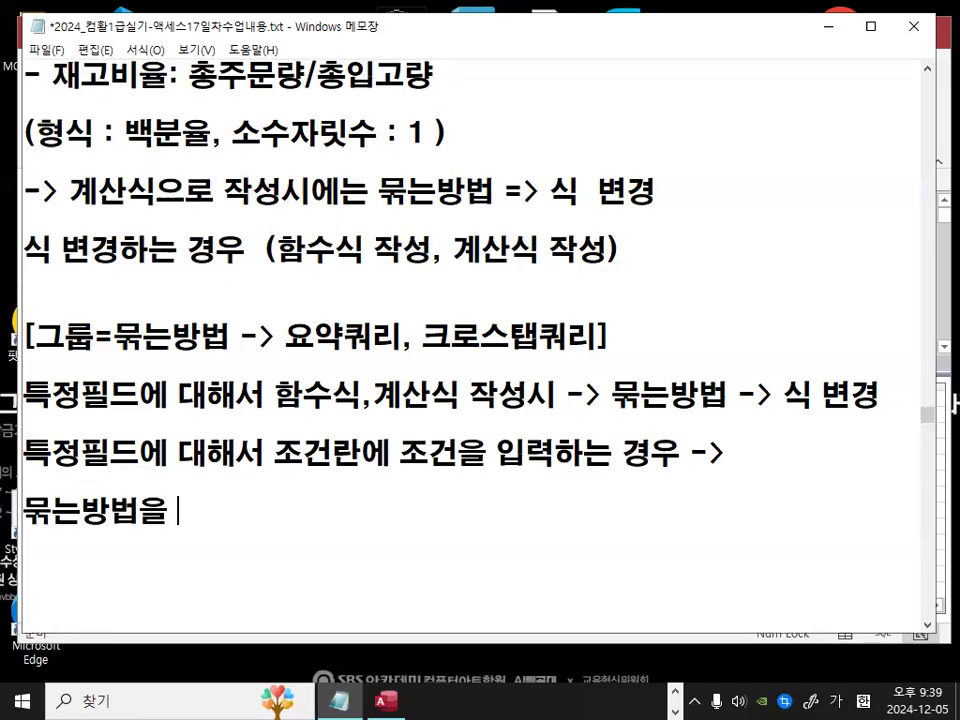
type("\"조")
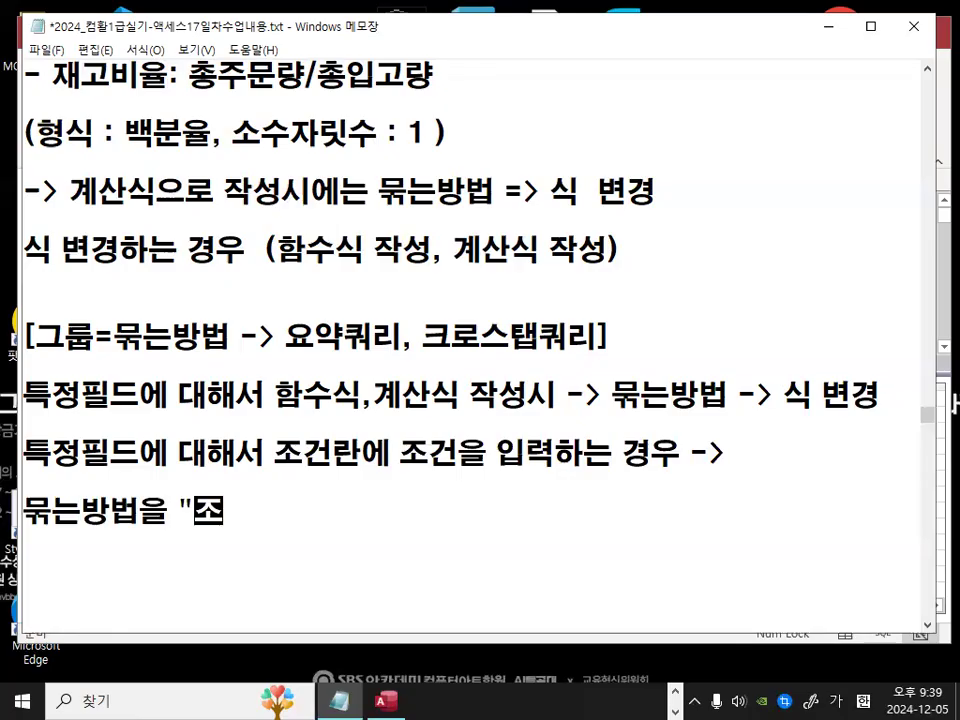
type("건\" 변경해야함")
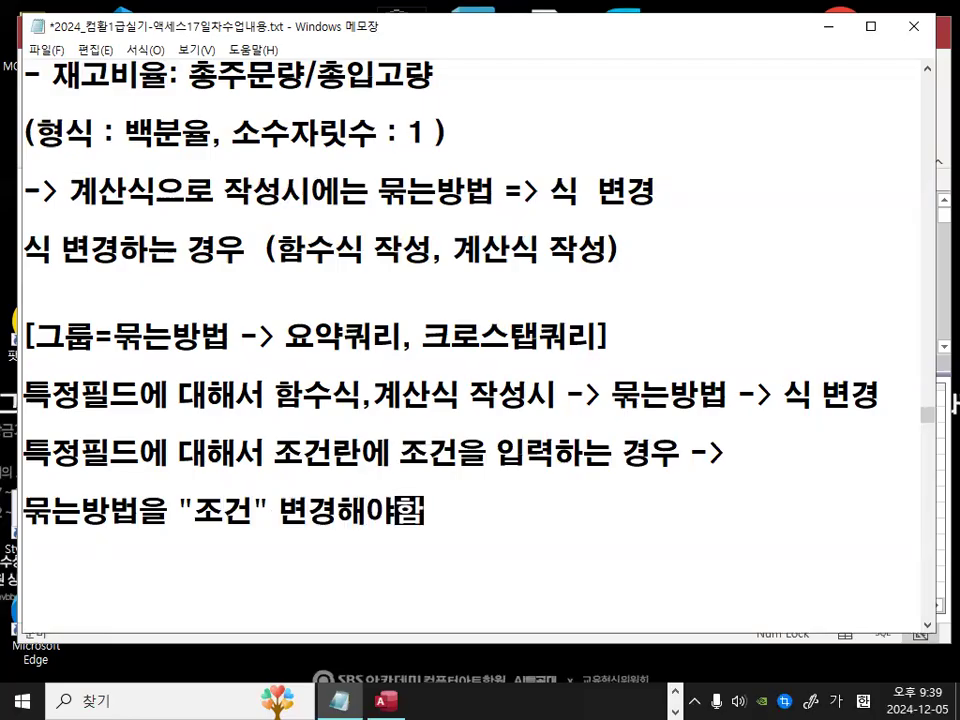
type("!!")
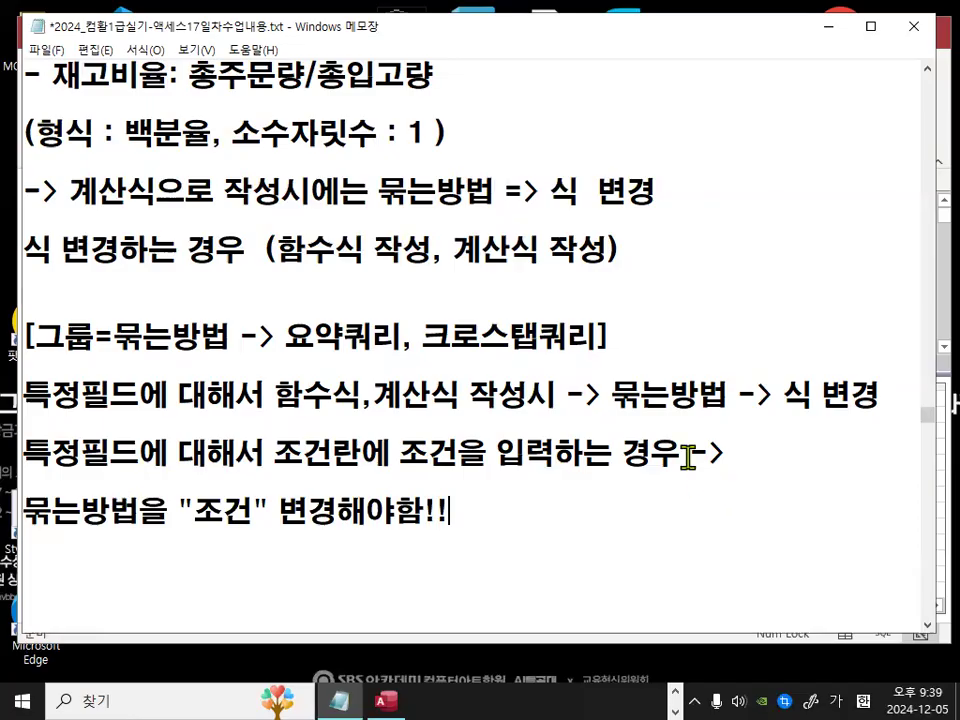
Step: Break the 함수식,계산식 line before -> 묶는방법 and insert a blank line between the two notes
left_click(564, 396)
key("Return")
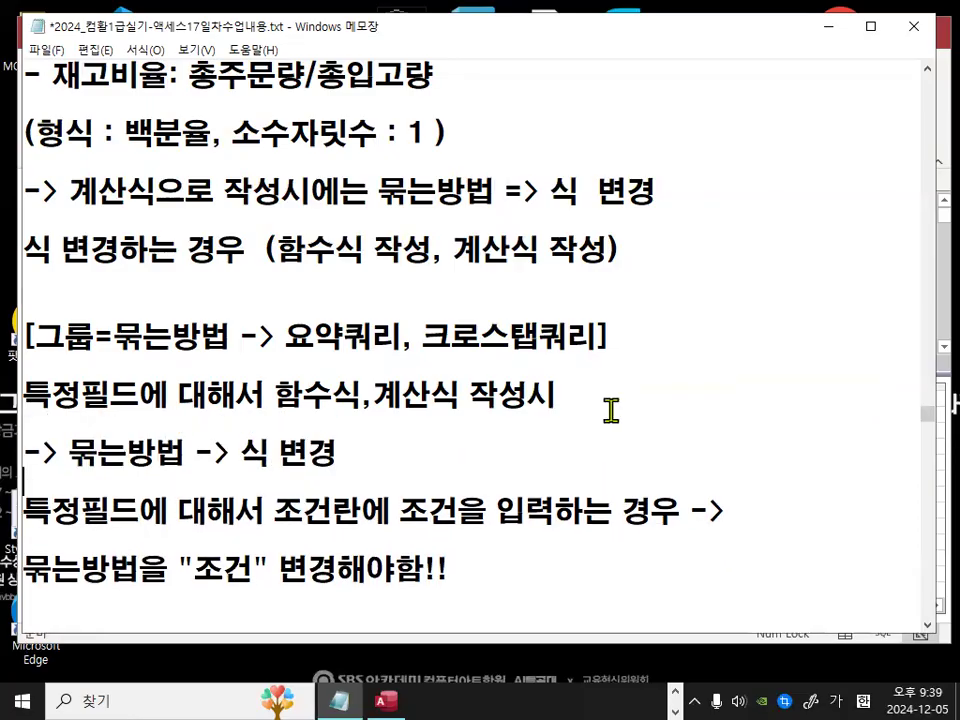
key("End")
key("Return")
Step: Insert a dashed separator line above the grouping note
left_click(301, 315)
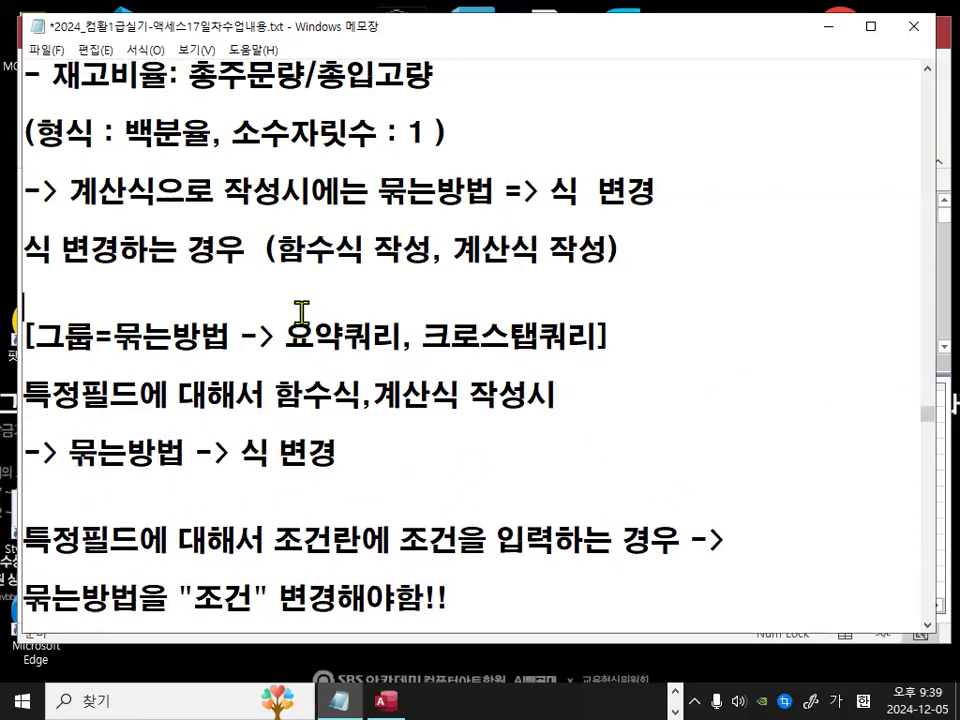
key("Return")
type("------------------------------------")
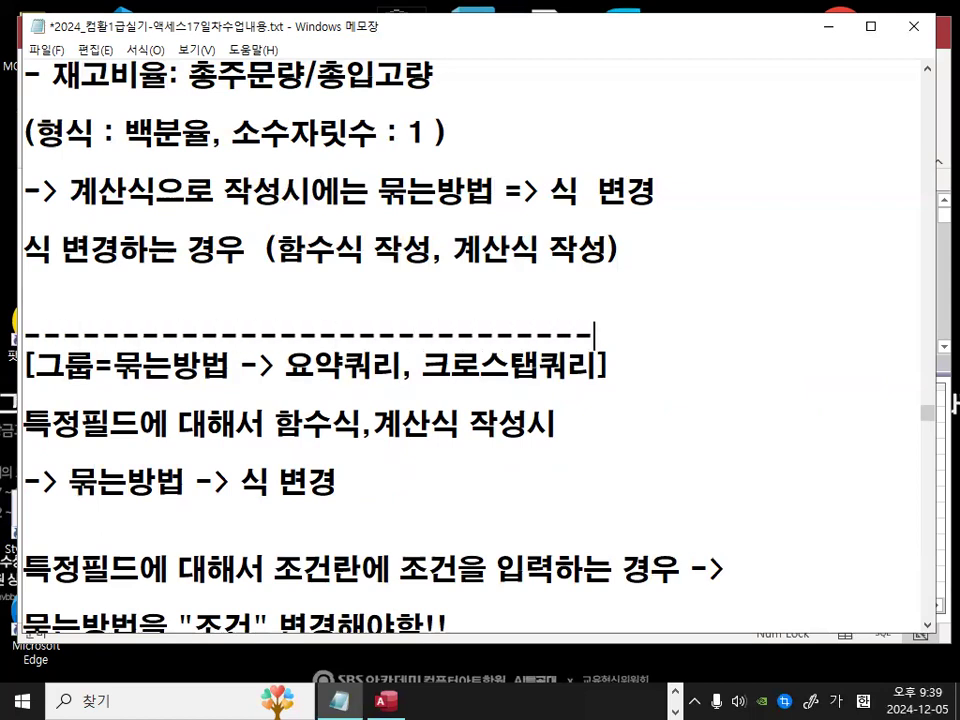
key("Return")
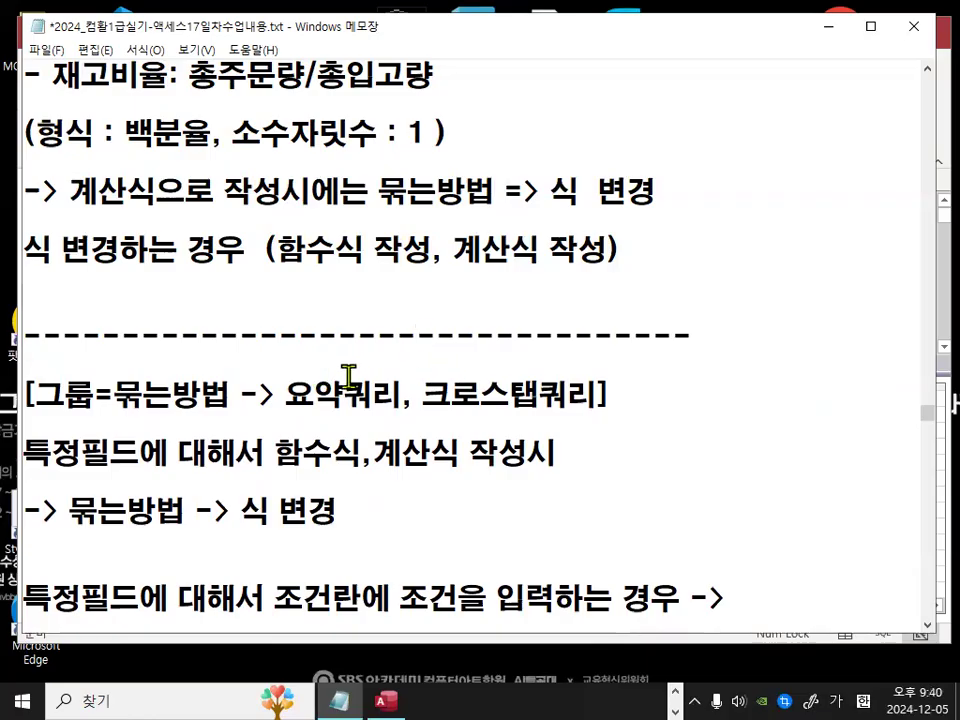
Step: Highlight the 함수식,계산식 작성시 line in the notes
scroll(345, 378, "down", 1)
left_click_drag(80, 368, 553, 370)
left_click(553, 372)
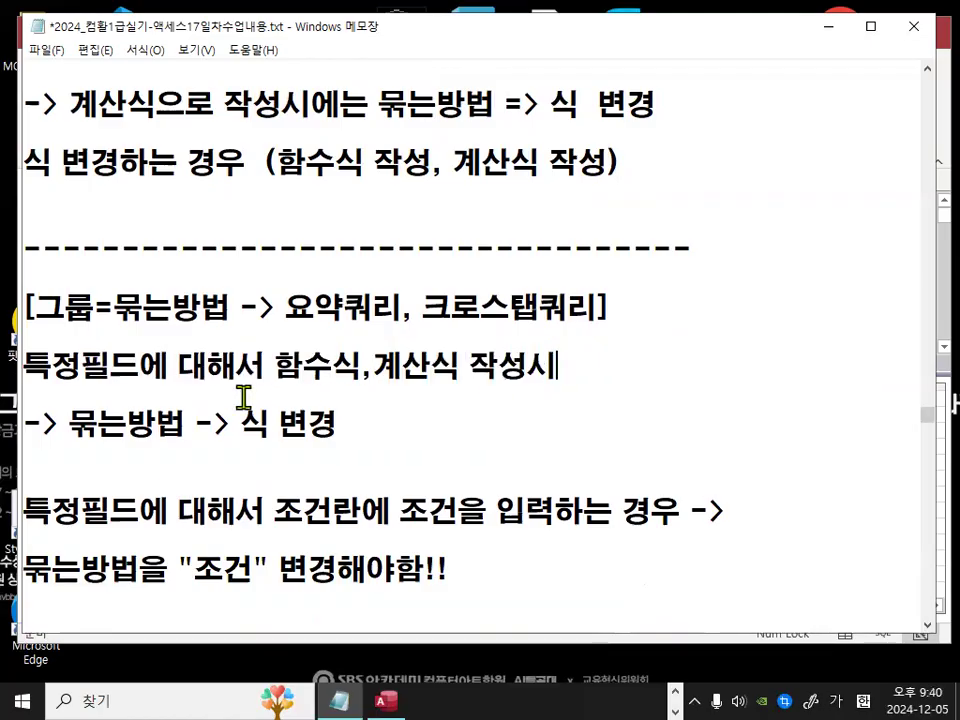
mouse_move(362, 600)
left_mouse_down()
mouse_move(141, 503)
mouse_move(394, 448)
mouse_move(374, 558)
left_mouse_up()
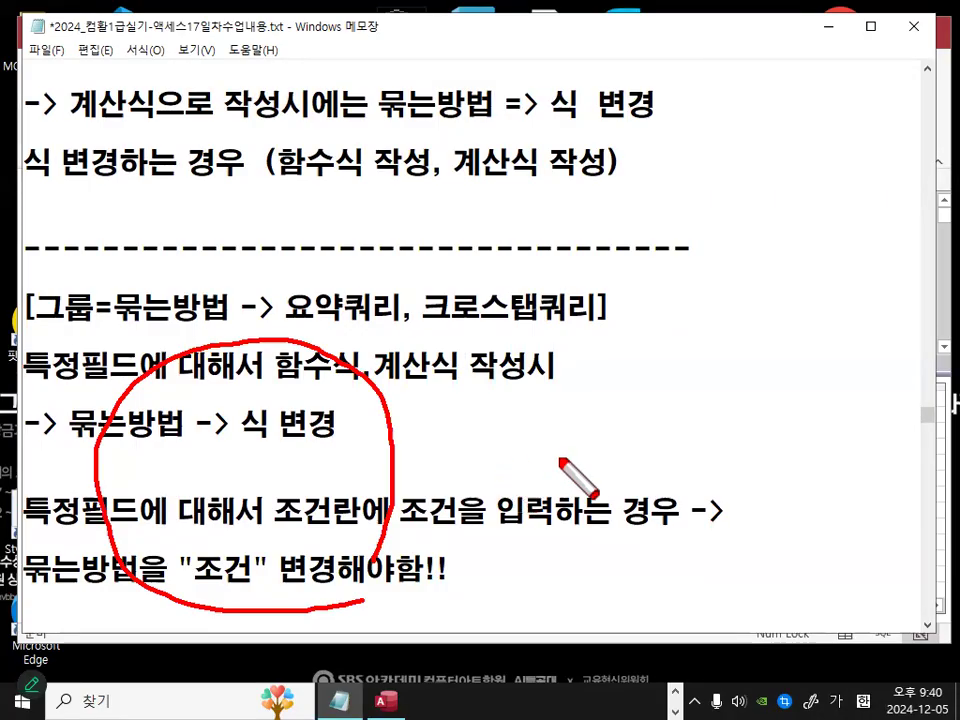
left_click_drag(420, 380, 510, 333)
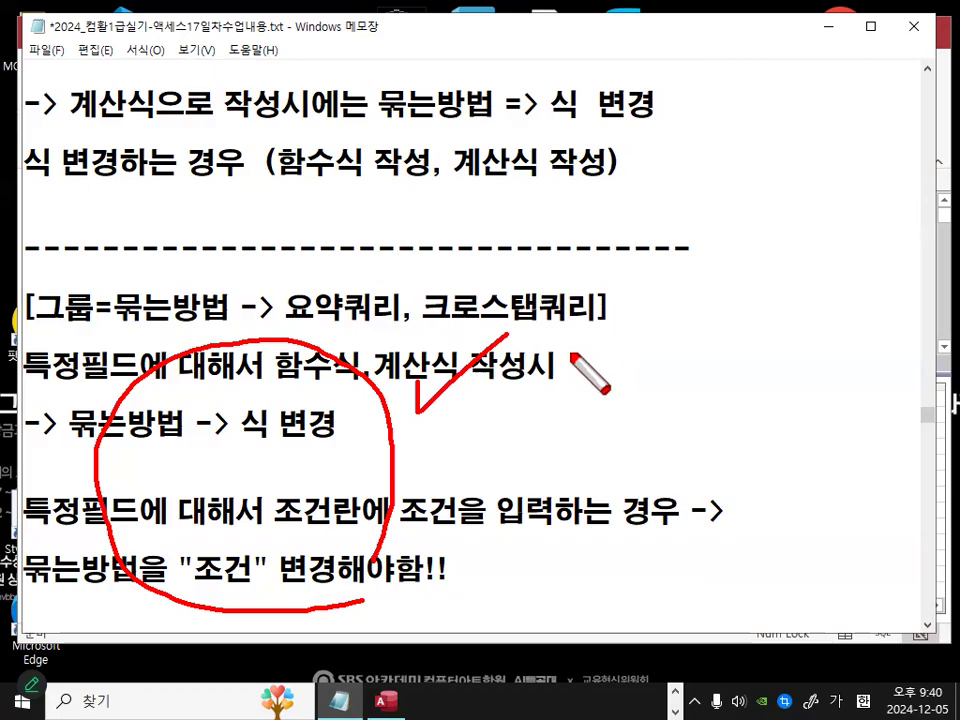
key("Escape")
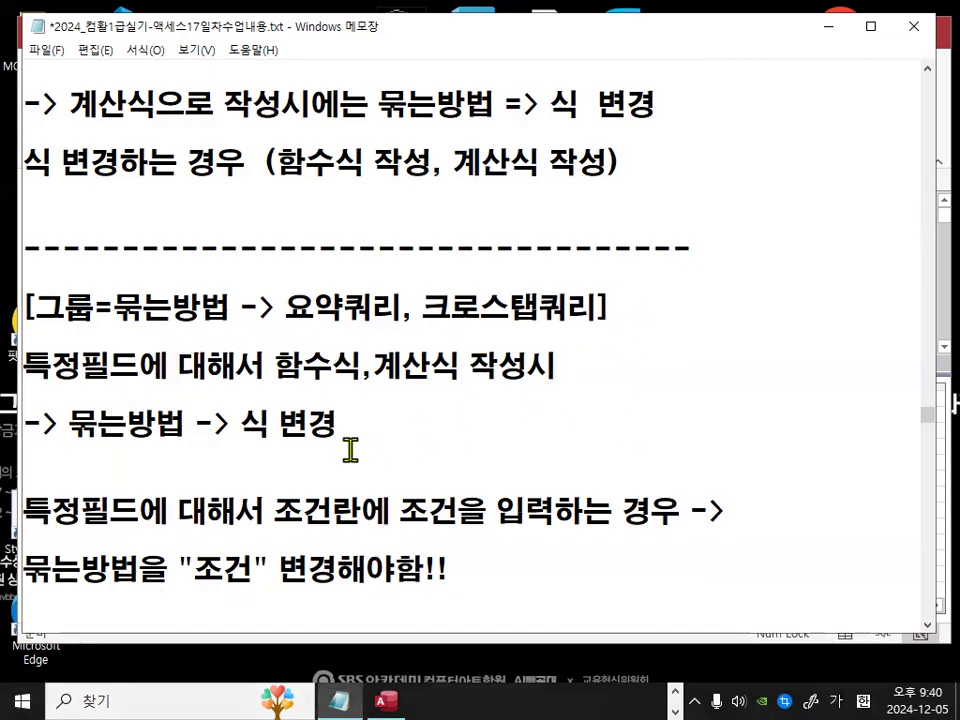
Step: Append 해야함!! to the -> 묶는방법 -> 식 변경 line of the notes
left_click_drag(242, 424, 344, 424)
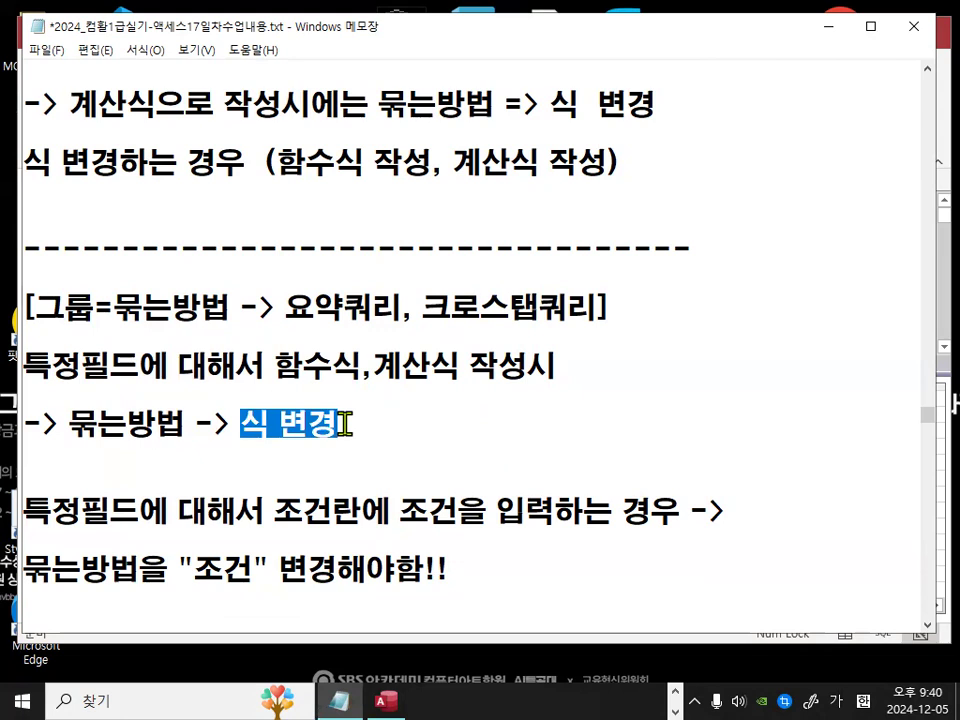
left_click(344, 424)
scroll(380, 368, "down", 1)
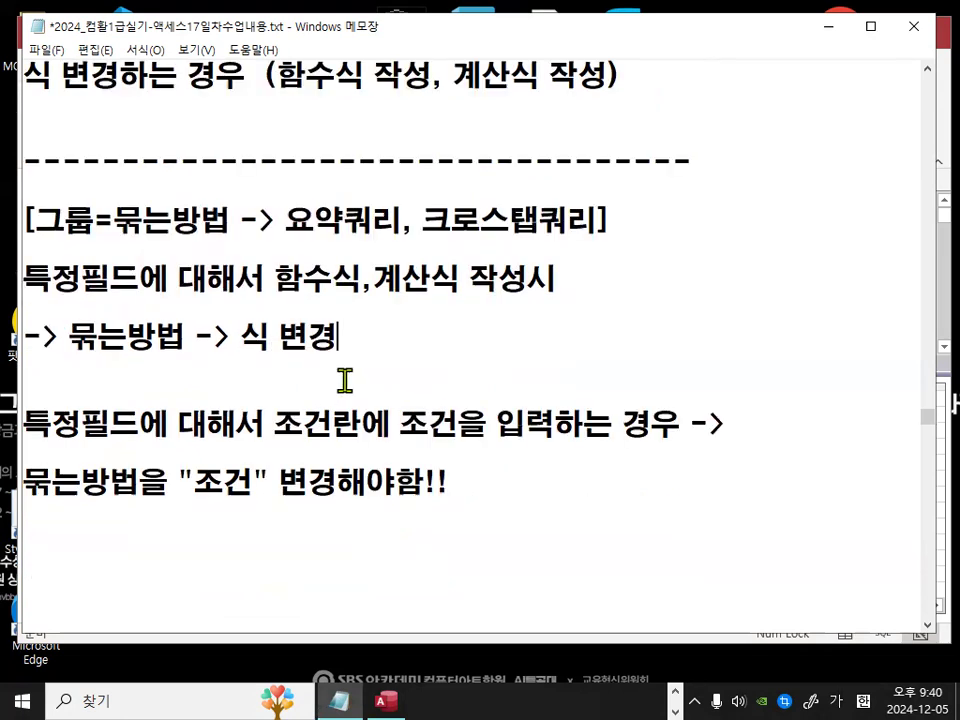
key("ctrl+2")
left_click_drag(266, 153, 366, 153)
left_click_drag(425, 149, 561, 151)
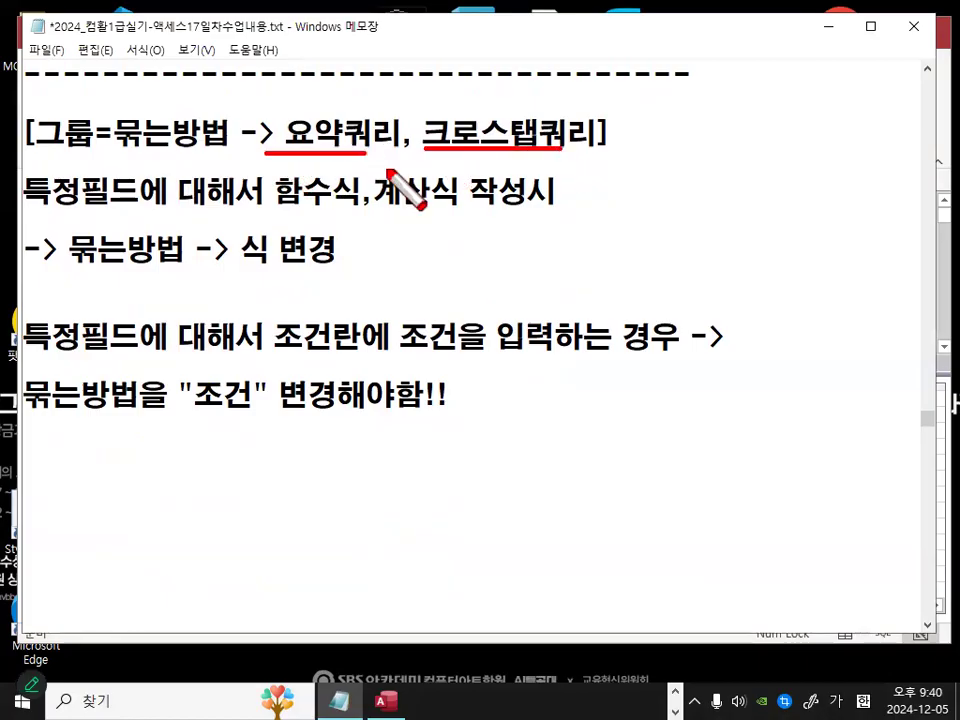
mouse_move(36, 208)
left_mouse_down()
mouse_move(460, 205)
mouse_move(515, 193)
left_mouse_up()
left_click_drag(58, 270, 150, 271)
left_click_drag(267, 267, 271, 252)
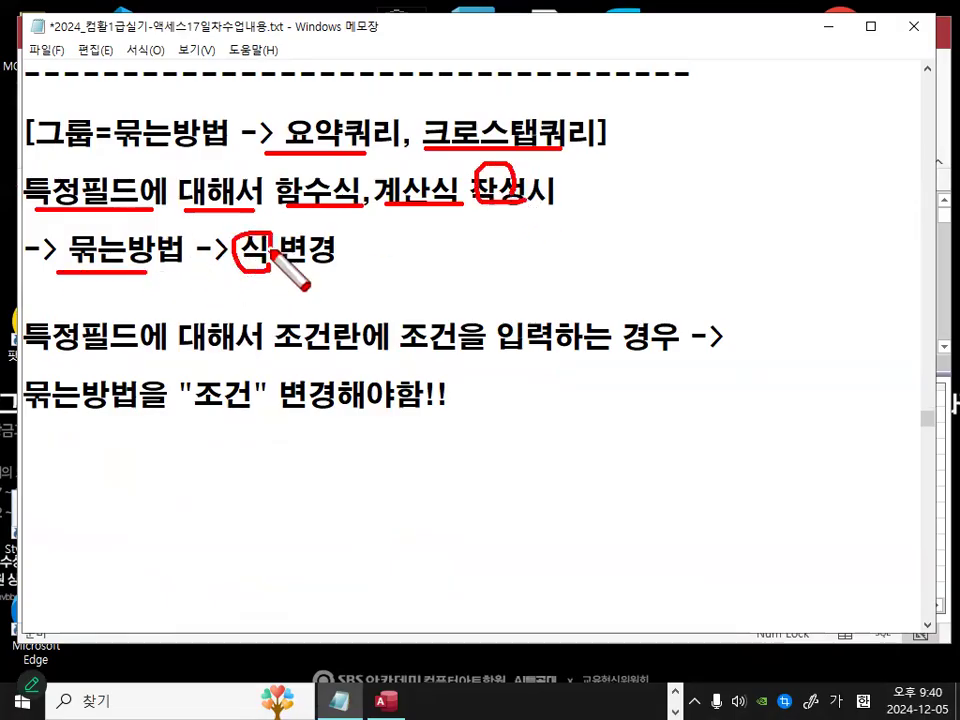
key("Escape")
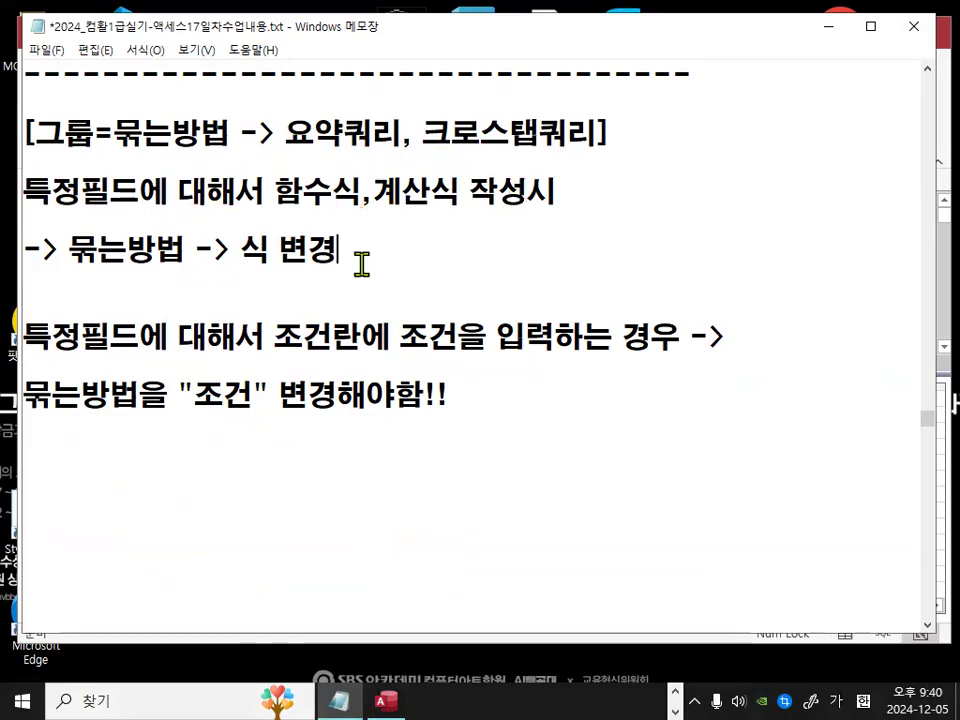
type("ㅎ")
type("야함!!")
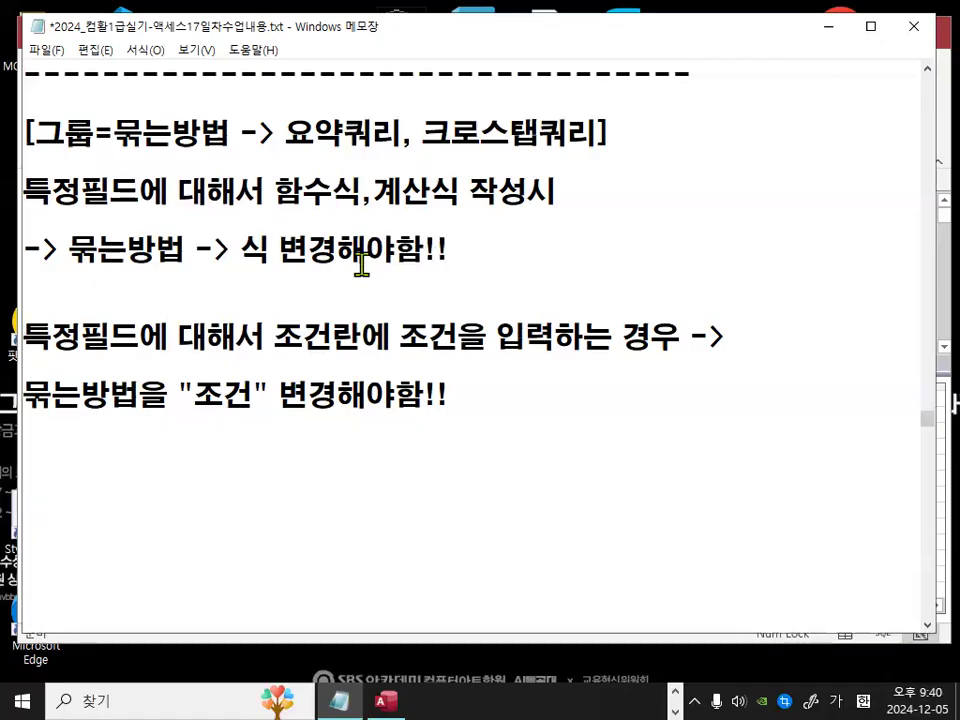
Step: Highlight the 조건을 입력 phrase in the condition note
left_click_drag(403, 336, 637, 345)
left_click_drag(405, 332, 546, 343)
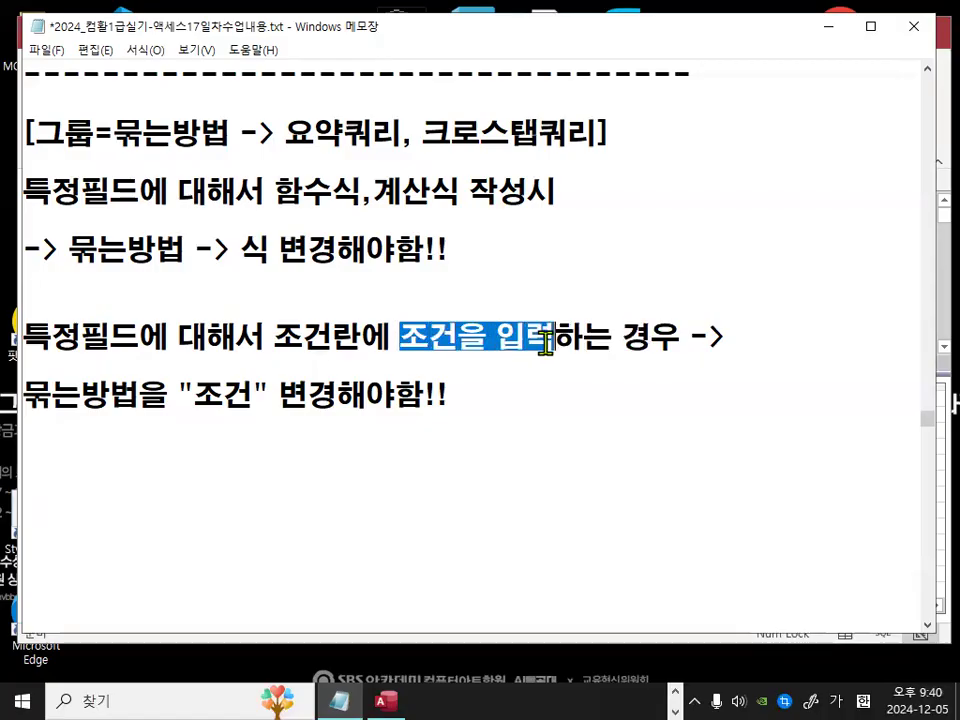
left_click_drag(50, 398, 110, 398)
mouse_move(181, 398)
left_mouse_down()
mouse_move(471, 396)
mouse_move(315, 440)
mouse_move(302, 201)
mouse_move(441, 357)
mouse_move(205, 262)
mouse_move(373, 372)
left_mouse_up()
left_click(474, 397)
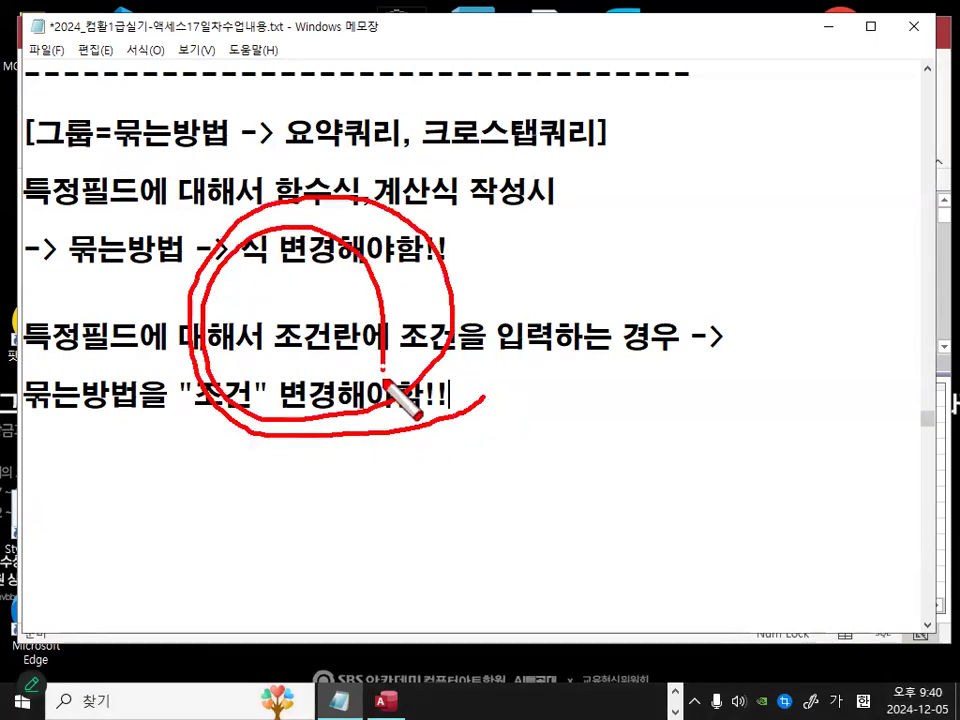
key("Escape")
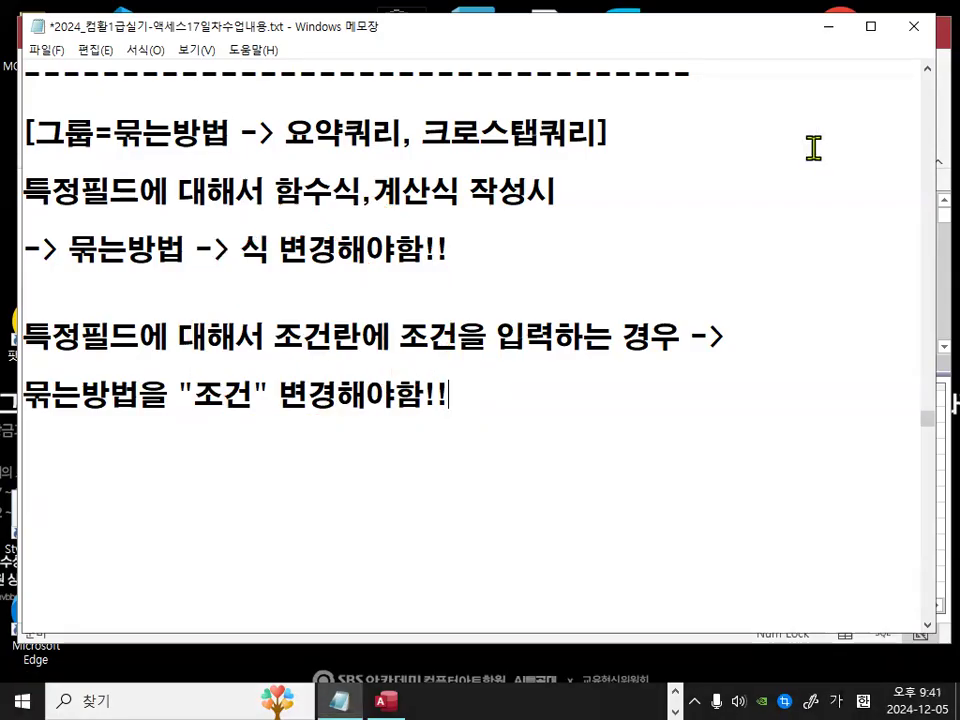
Step: Add a dashed separator line below the 묶는방법을 "조건" 변경해야함!! note
left_click(660, 193)
left_click(110, 338)
type("-----------------------------------")
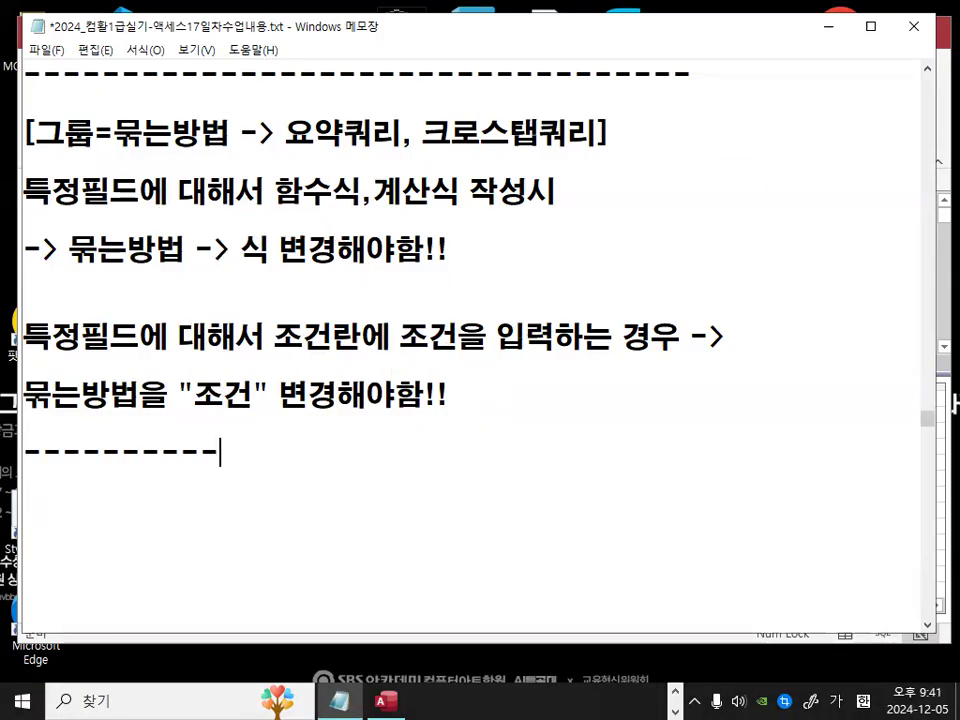
Step: Enclose 식 in double quotes in the -> 묶는방법 -> 식 변경해야함!! line
double_click(199, 396)
double_click(268, 250)
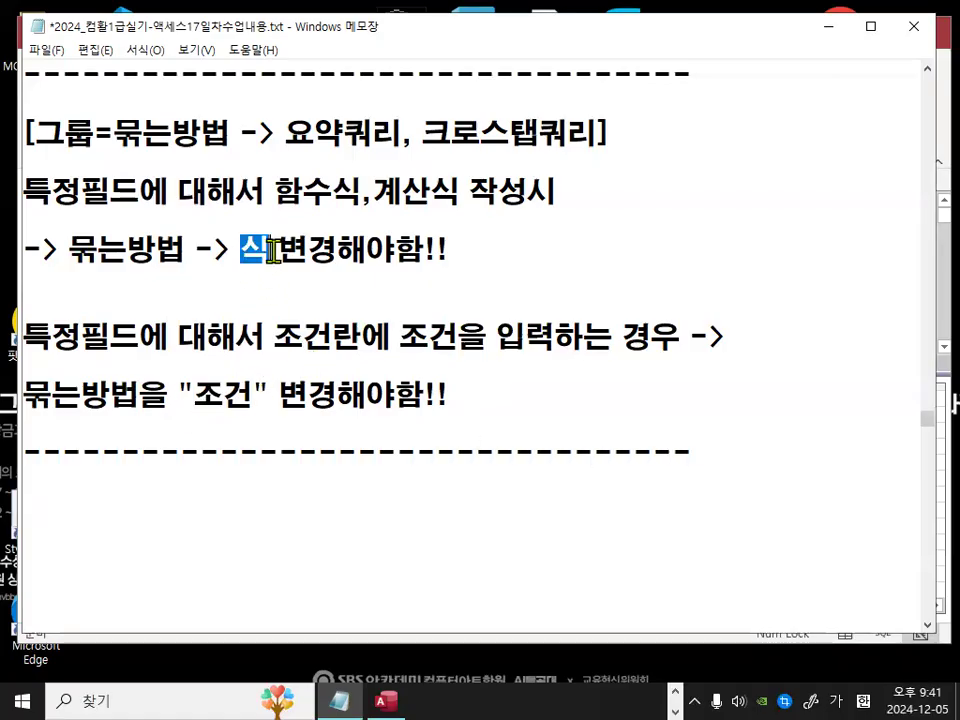
left_click(272, 250)
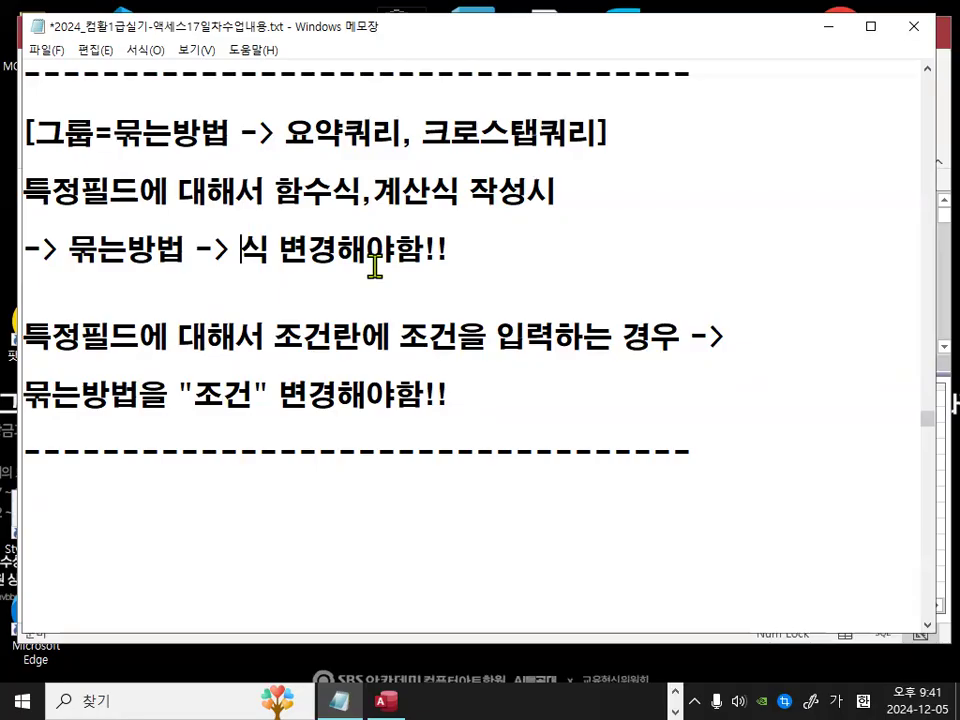
type("\"식\"")
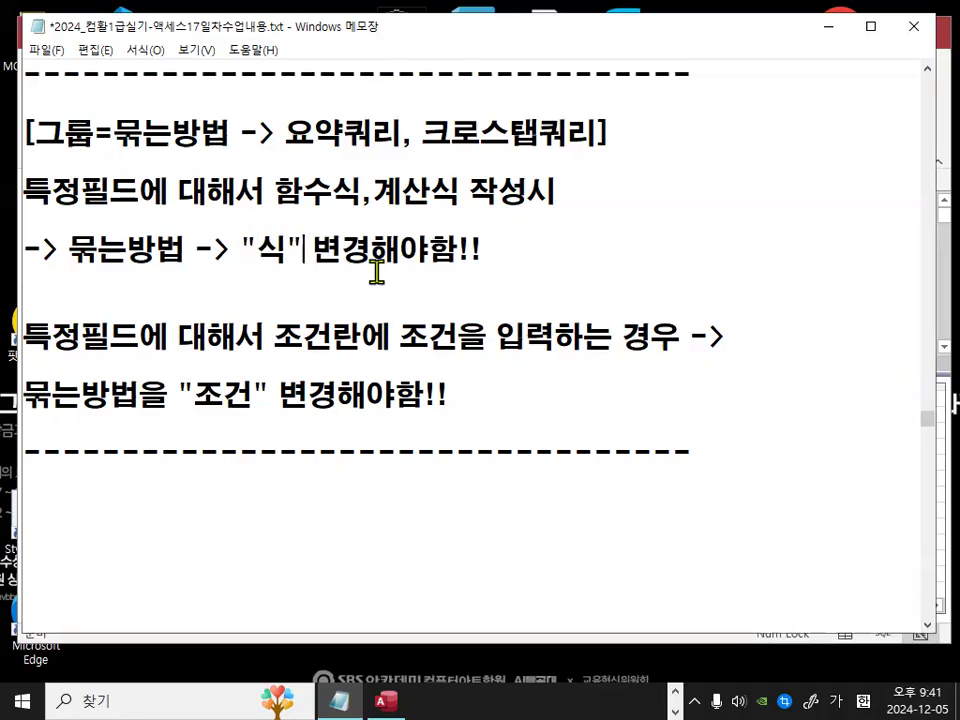
Step: Switch to Access and set the 재고비율 field's format to 백분율 with 1 decimal place in its properties
left_click(828, 27)
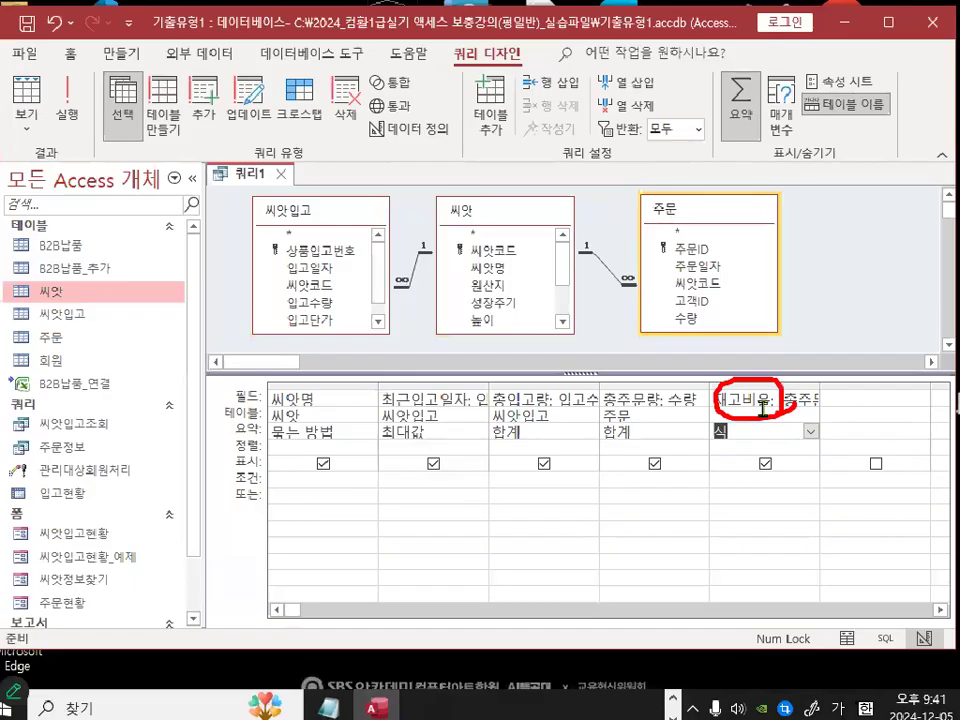
left_click(688, 399)
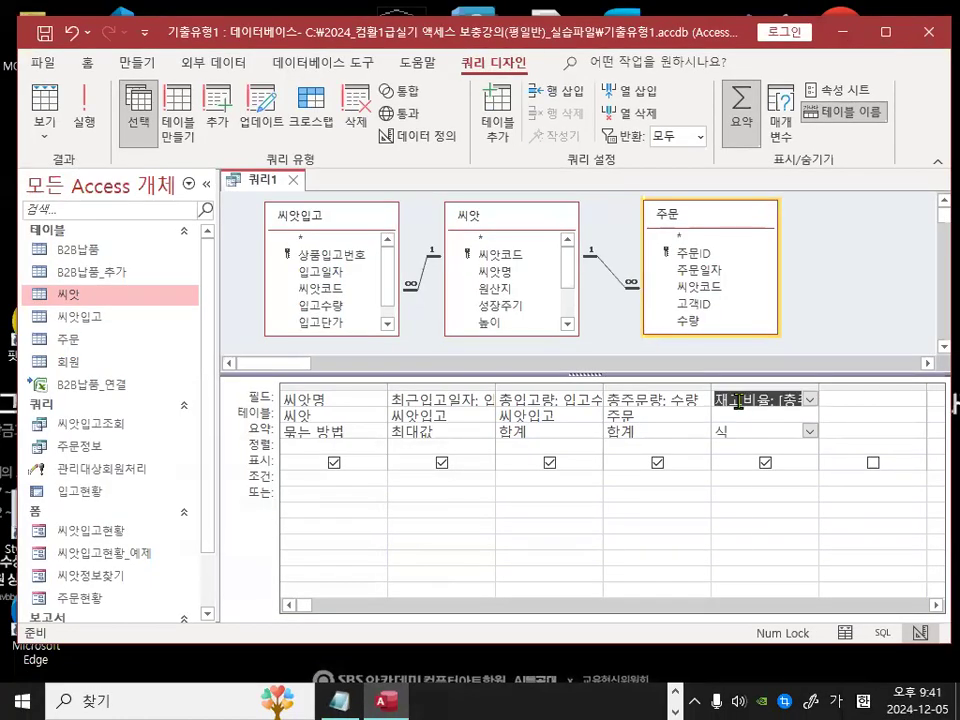
right_click(688, 399)
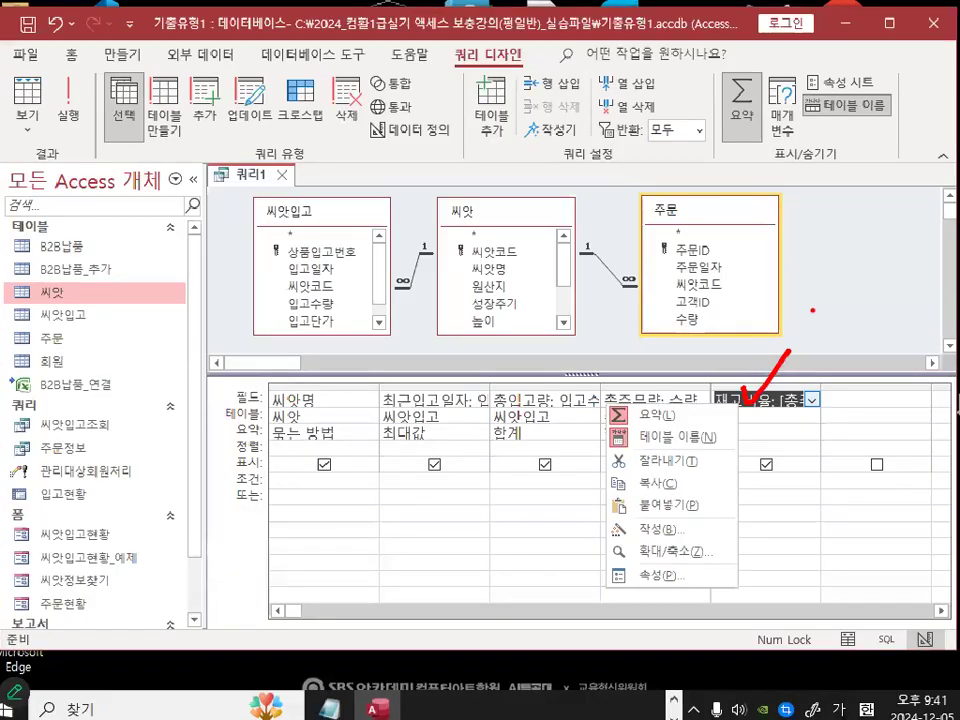
left_click(752, 372)
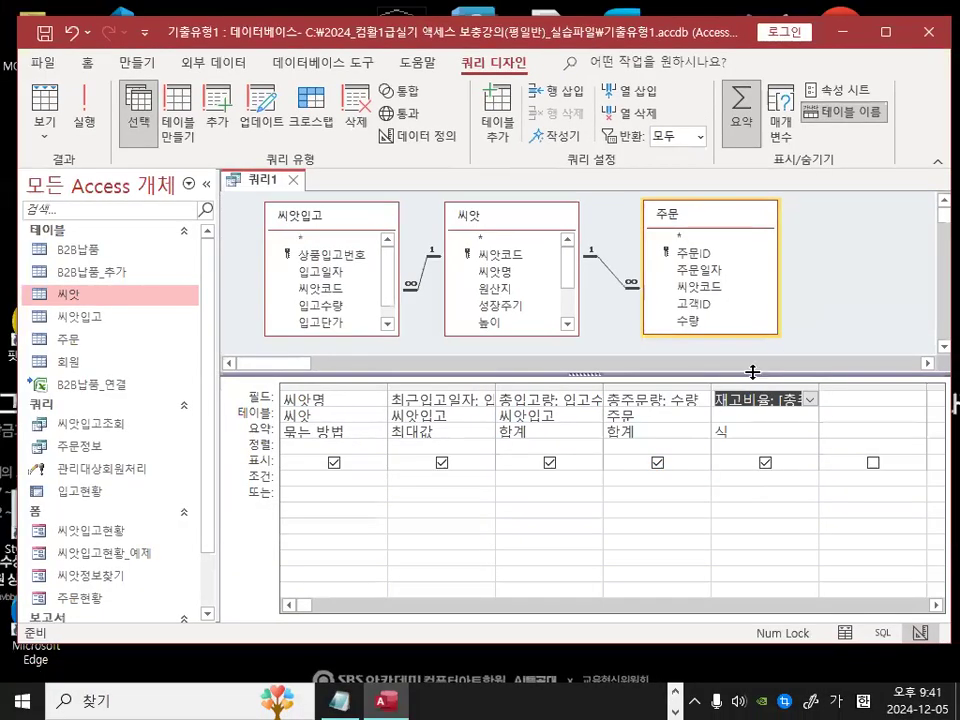
right_click(736, 397)
left_click(645, 600)
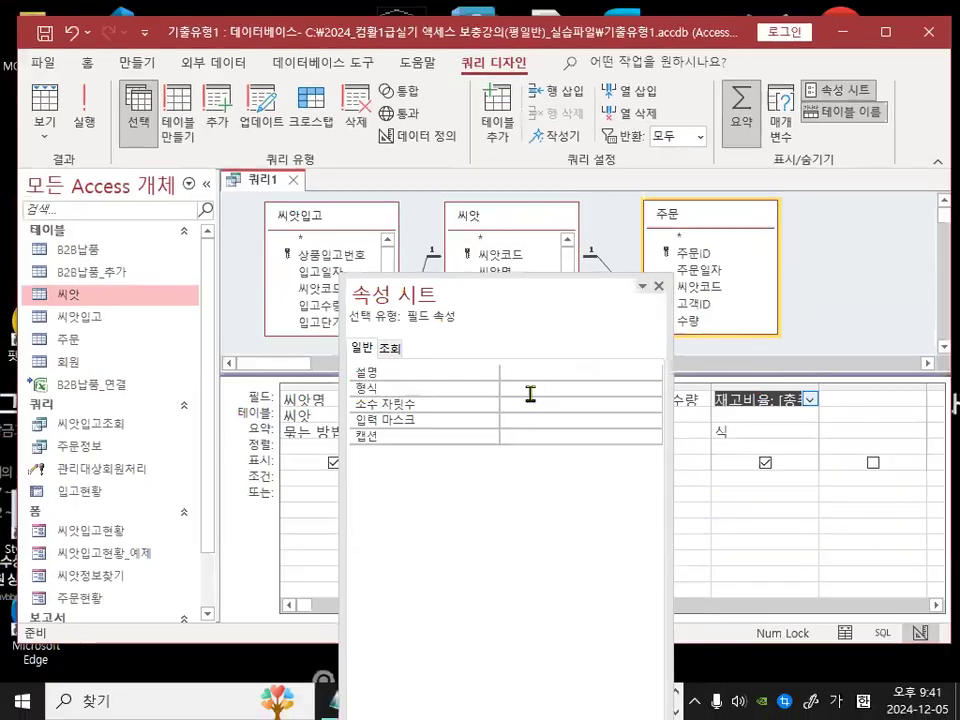
left_click(553, 390)
left_click(652, 389)
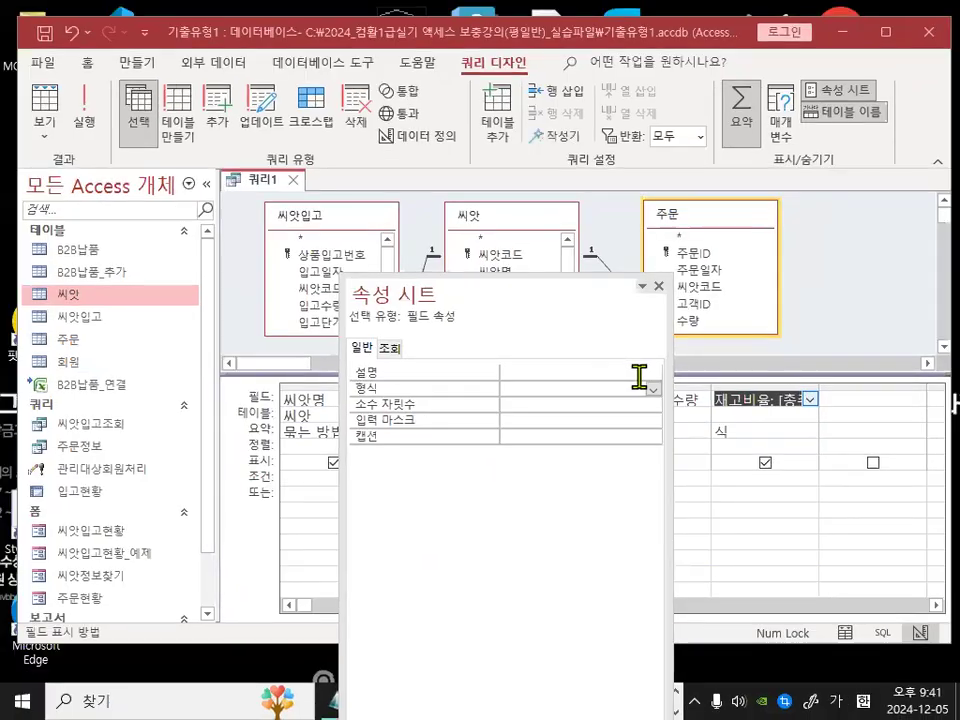
left_click(701, 196)
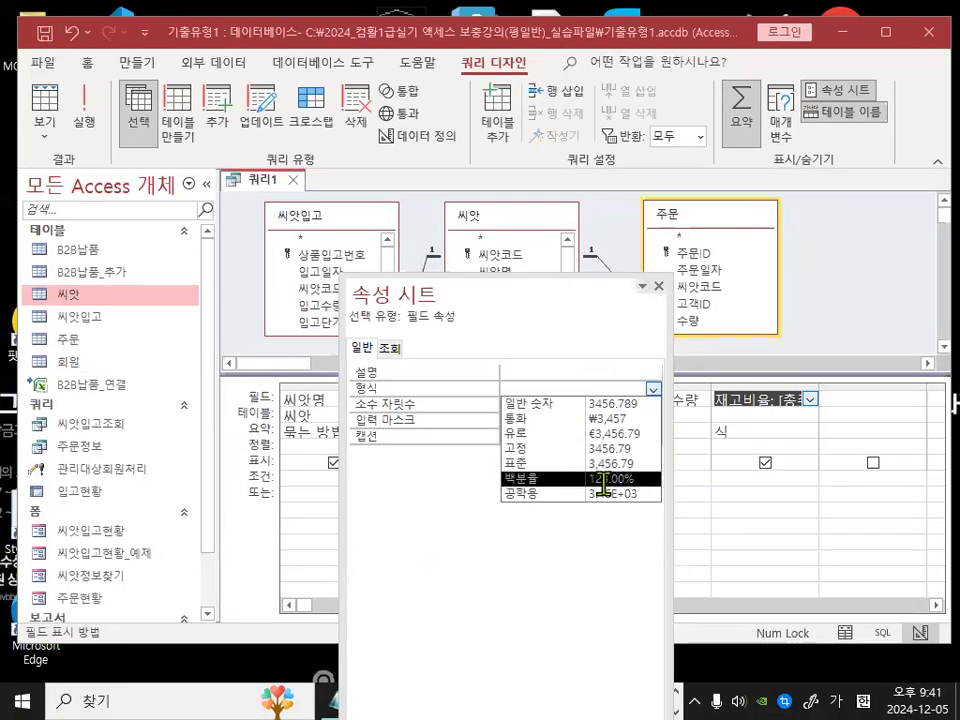
left_click(604, 479)
left_click(537, 408)
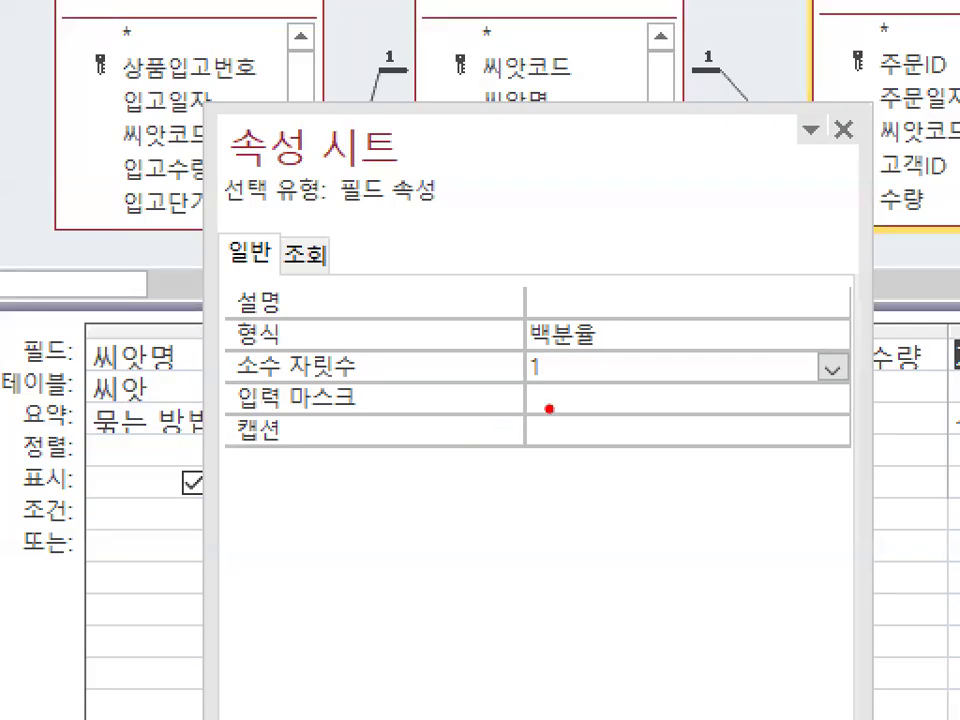
mouse_move(536, 423)
left_mouse_down()
mouse_move(510, 425)
mouse_move(515, 396)
mouse_move(526, 423)
left_mouse_up()
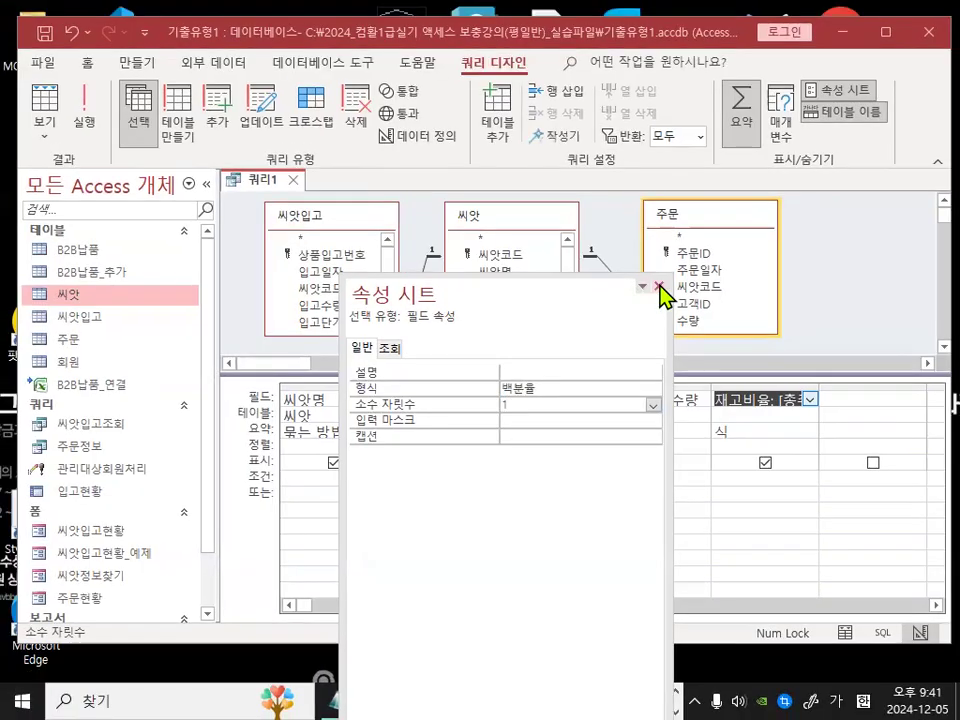
left_click(662, 283)
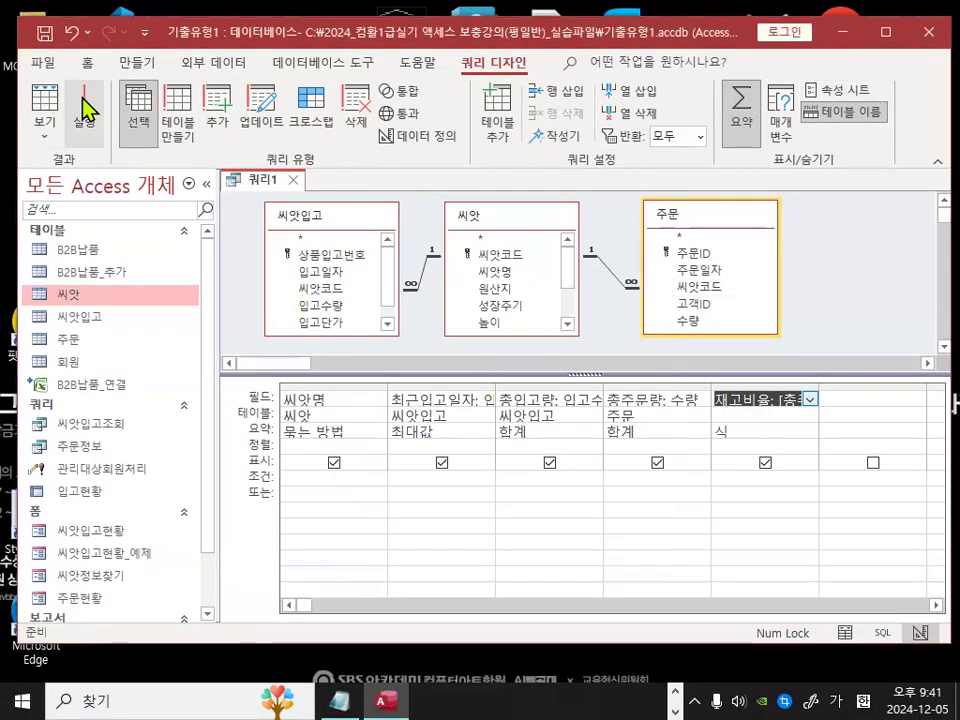
Step: Run the query to view its datasheet results
left_click(80, 104)
mouse_move(770, 340)
left_mouse_down()
mouse_move(590, 398)
mouse_move(745, 408)
left_mouse_up()
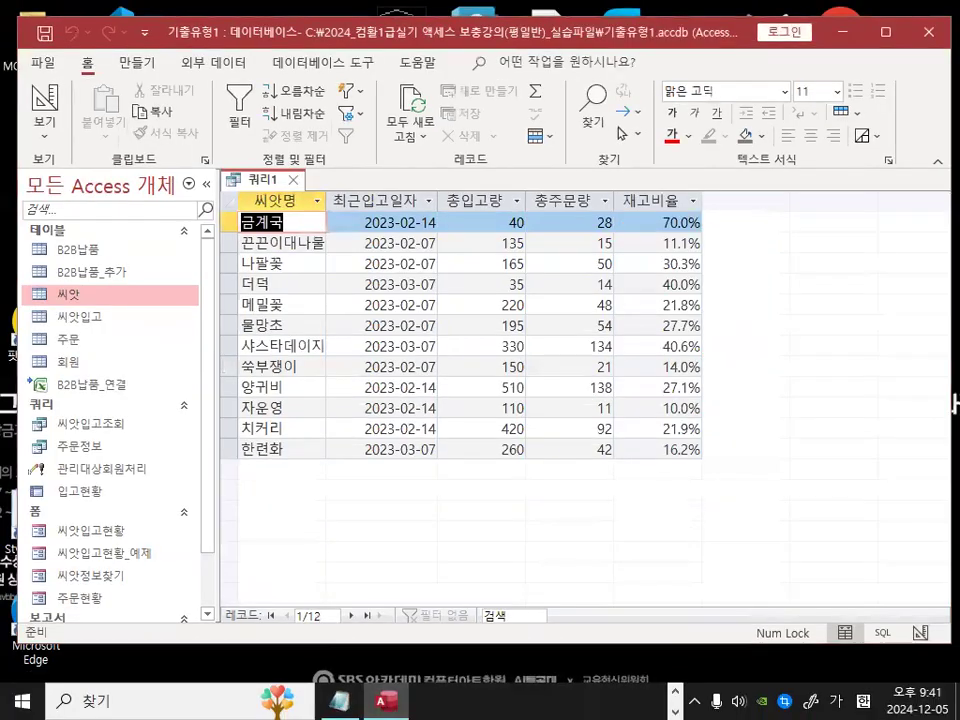
mouse_move(331, 631)
left_mouse_down()
mouse_move(312, 638)
mouse_move(325, 637)
left_mouse_up()
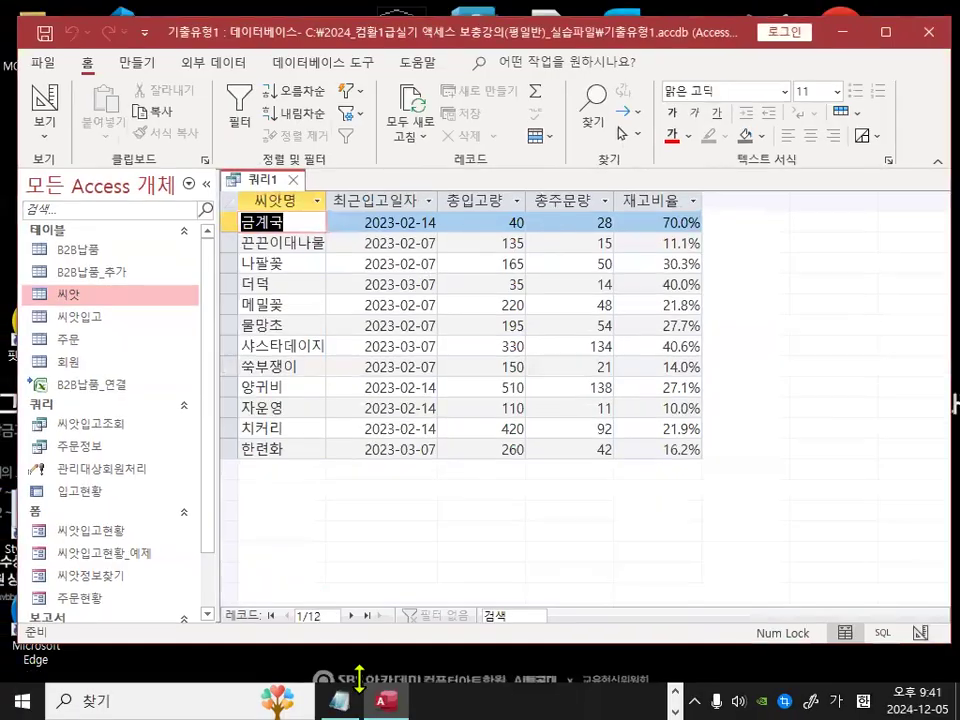
Step: Switch back to the notes and paste the like-condition notes below the new separator line
left_click(338, 695)
left_click(219, 501)
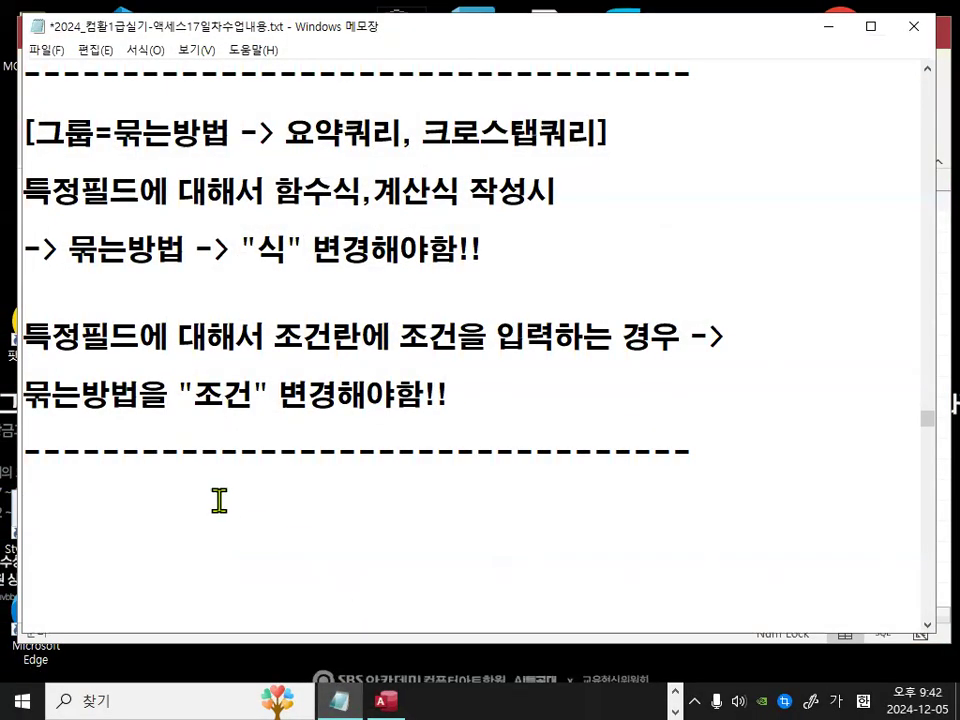
key("ctrl+v")
key("shift+End")
key("BackSpace")
key("BackSpace")
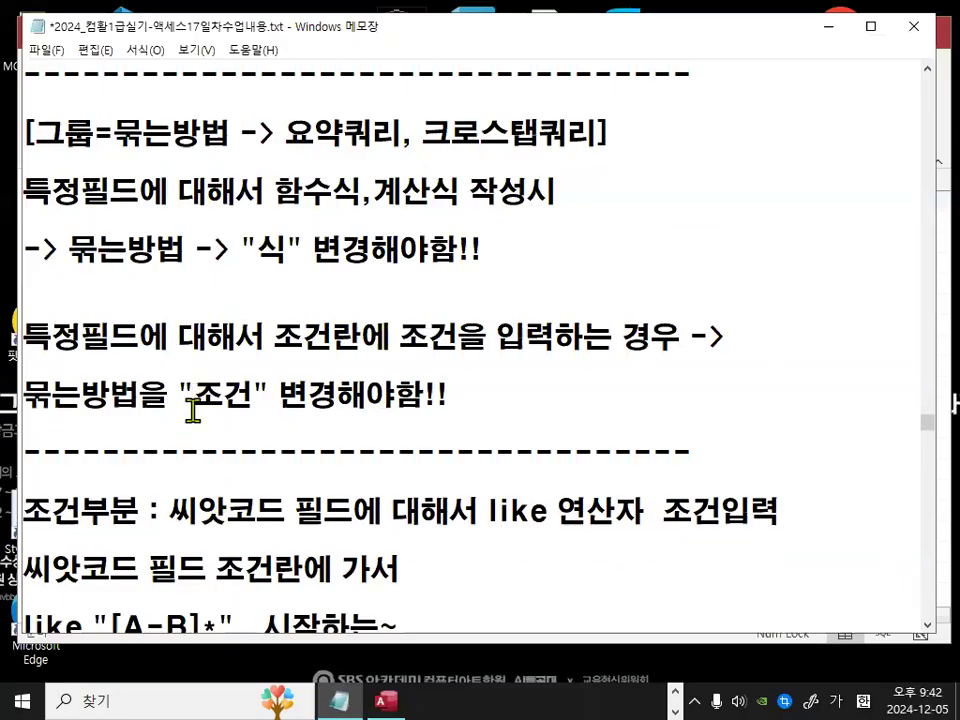
Step: Review the pasted like "[A-B]*" condition note and its [ ] range explanation
scroll(192, 410, "down", 1)
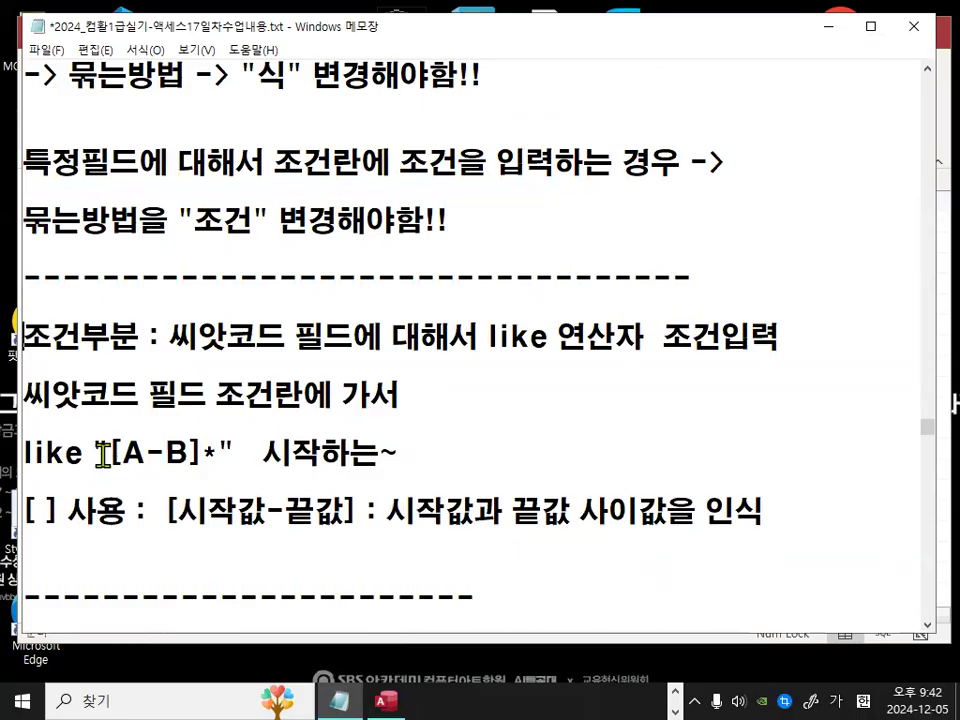
left_click_drag(104, 453, 201, 457)
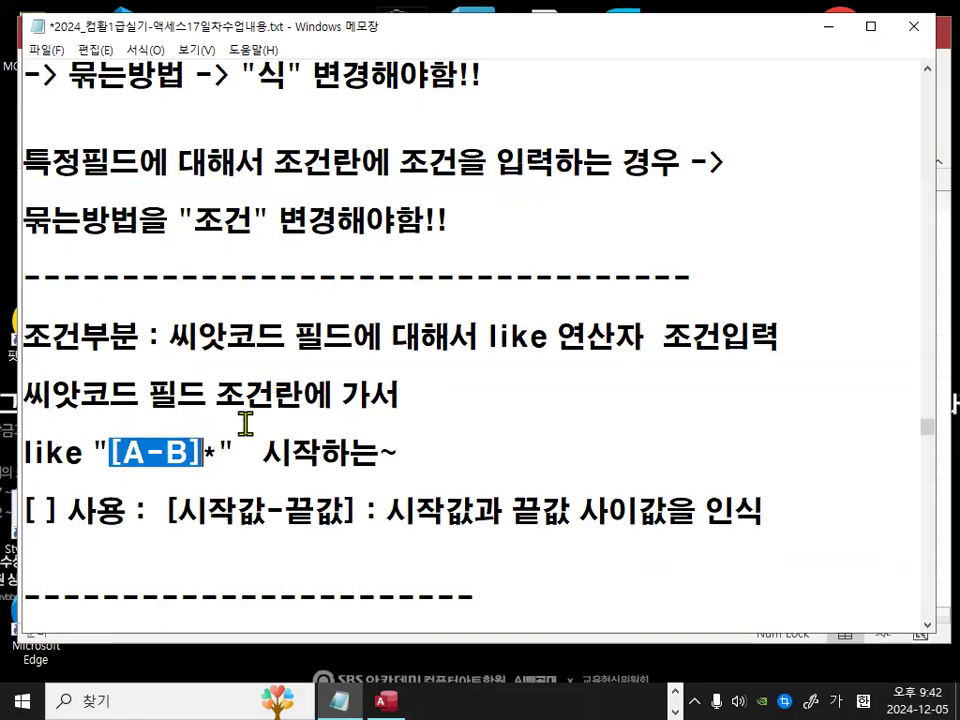
scroll(396, 450, "down", 1)
left_click(204, 370)
left_click_drag(218, 367, 208, 367)
left_click_drag(109, 365, 204, 370)
left_click(196, 418)
left_click(148, 449)
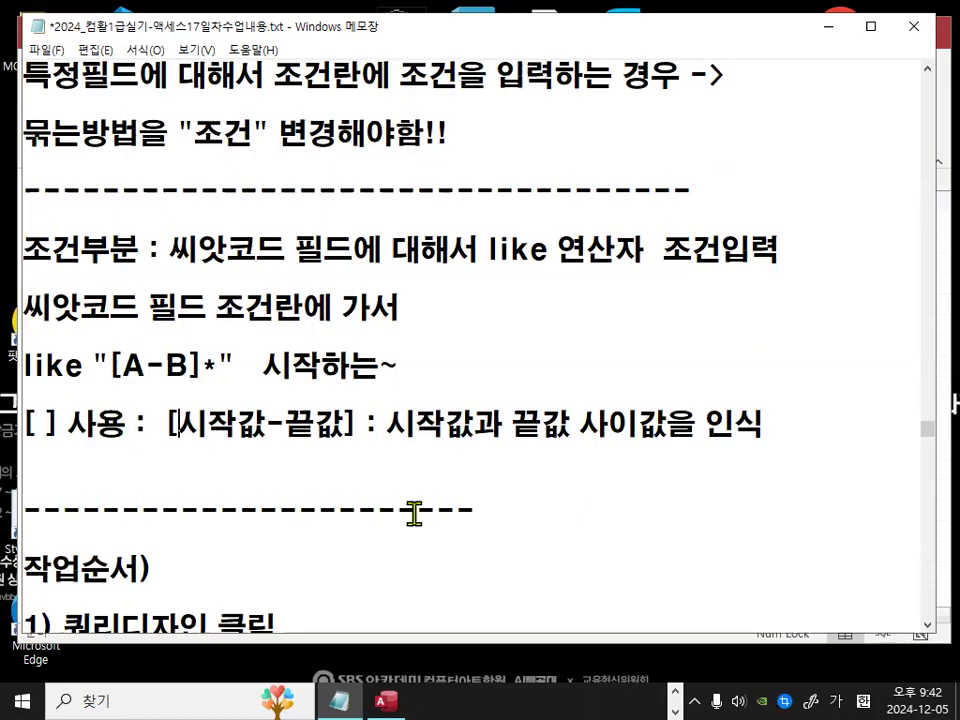
Step: Try to change 시작값 to 값1 in the [ ] 사용 range note
key("Delete")
key("Delete")
key("Right")
type("1")
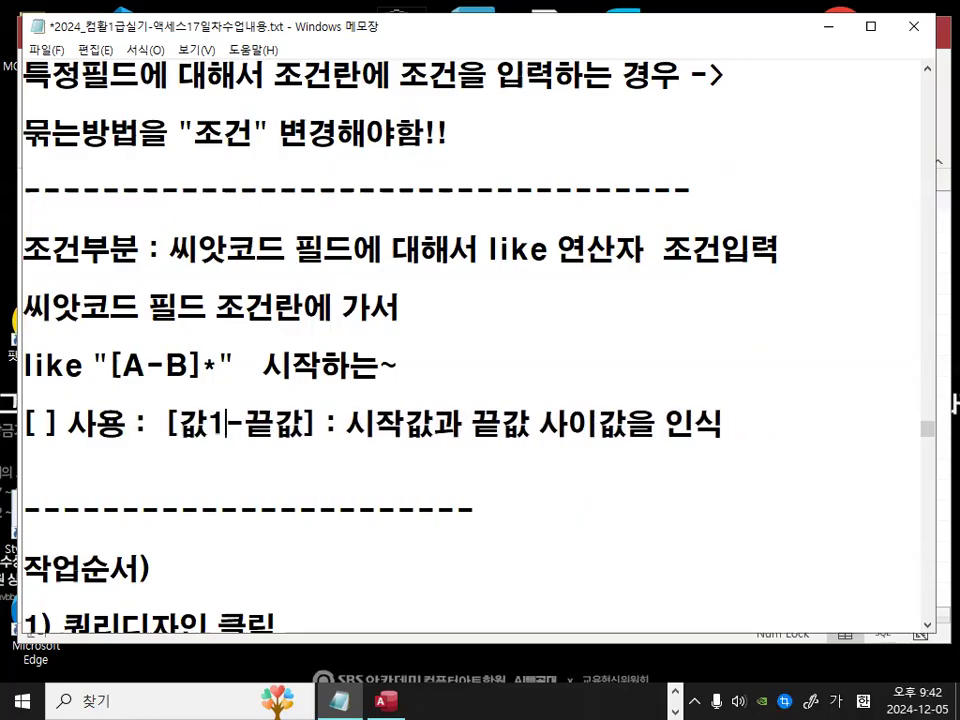
type("ㅅㅣㅈㅏㄱ")
key("Right")
key("Delete")
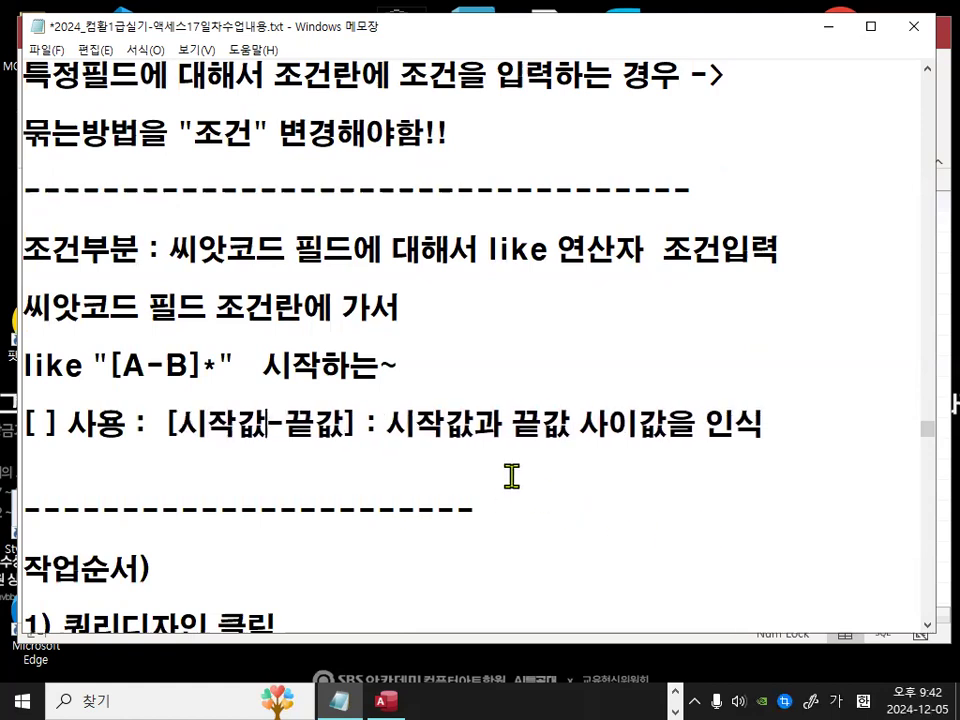
Step: Highlight and annotate parts of the like "[A-B]*" condition and its [ ] range note to explain them
left_click_drag(388, 424, 781, 424)
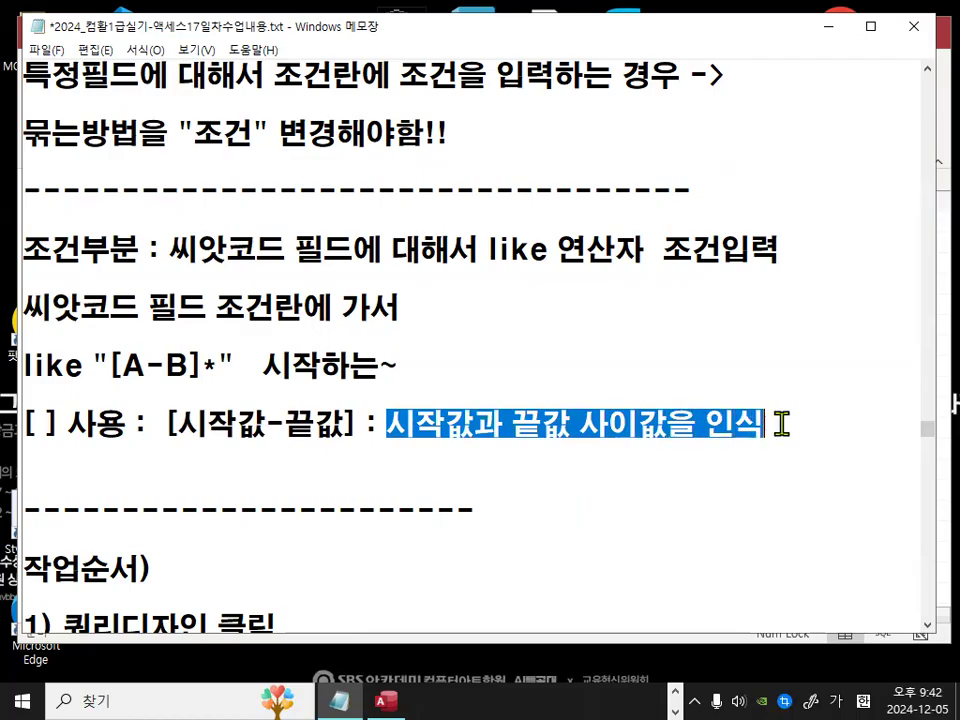
left_click_drag(122, 366, 181, 369)
left_click_drag(122, 367, 198, 368)
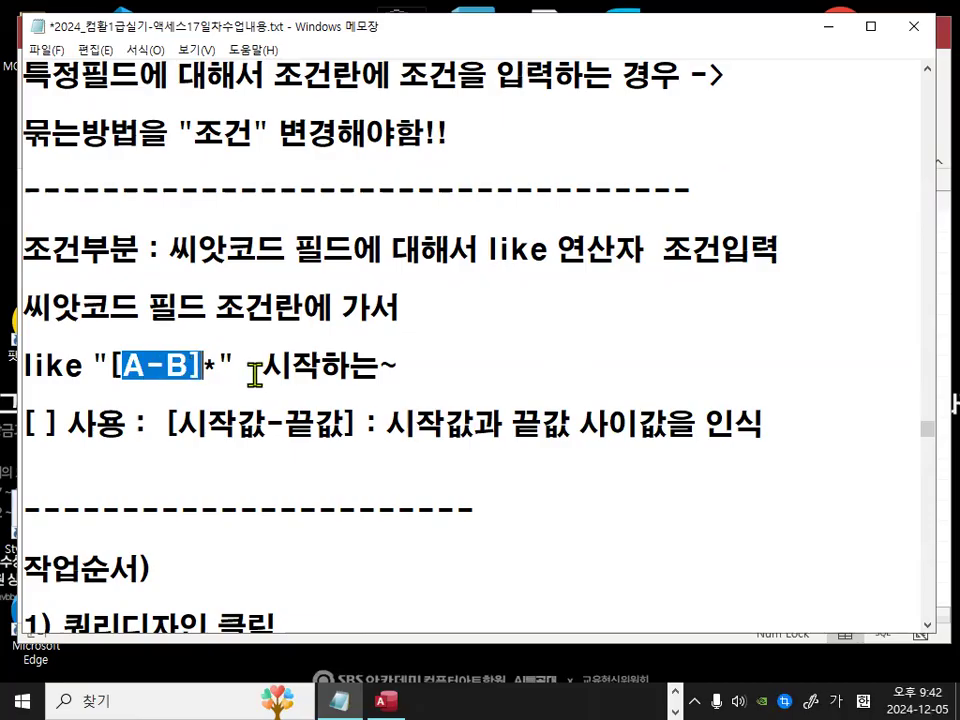
left_click_drag(258, 369, 411, 373)
left_click_drag(203, 368, 212, 368)
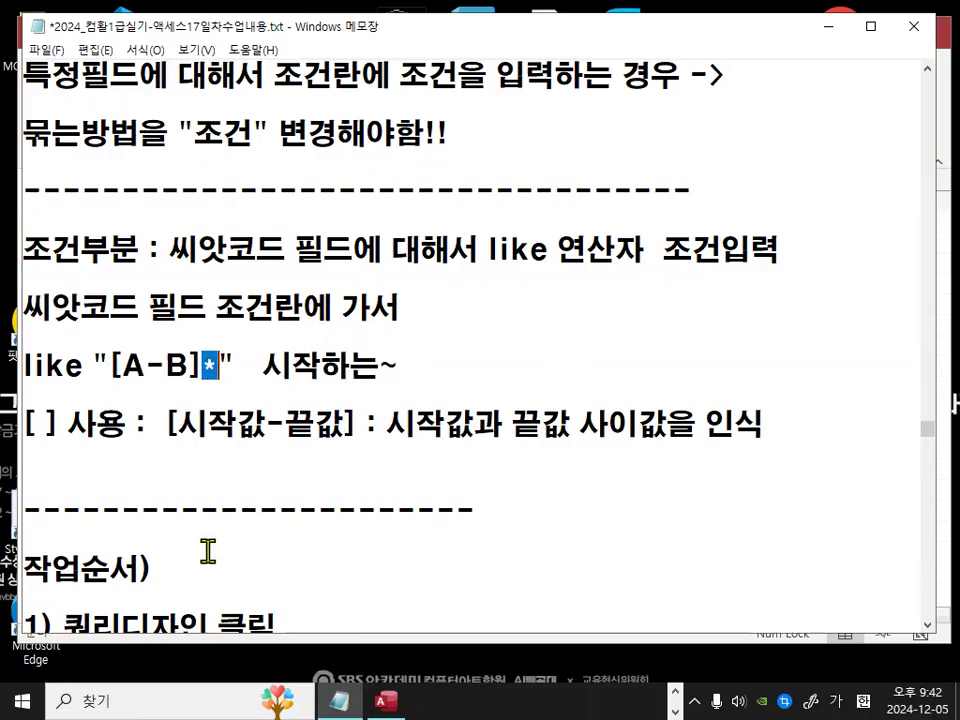
key("ctrl+2")
mouse_move(108, 360)
left_mouse_down()
mouse_move(96, 375)
mouse_move(106, 367)
mouse_move(206, 382)
left_mouse_up()
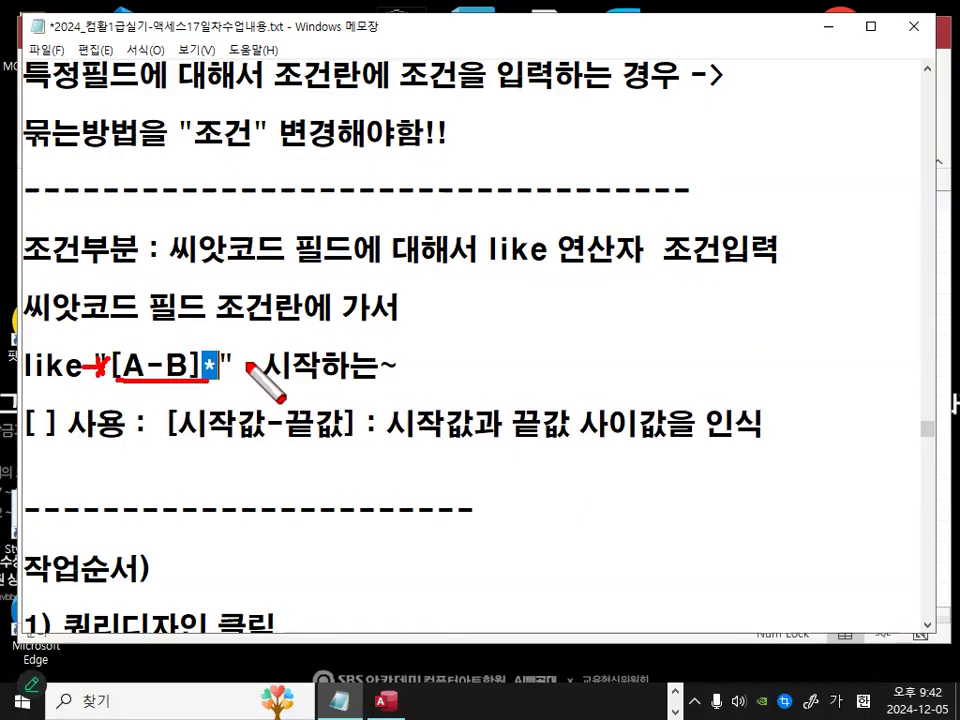
key("Escape")
left_click_drag(122, 364, 185, 368)
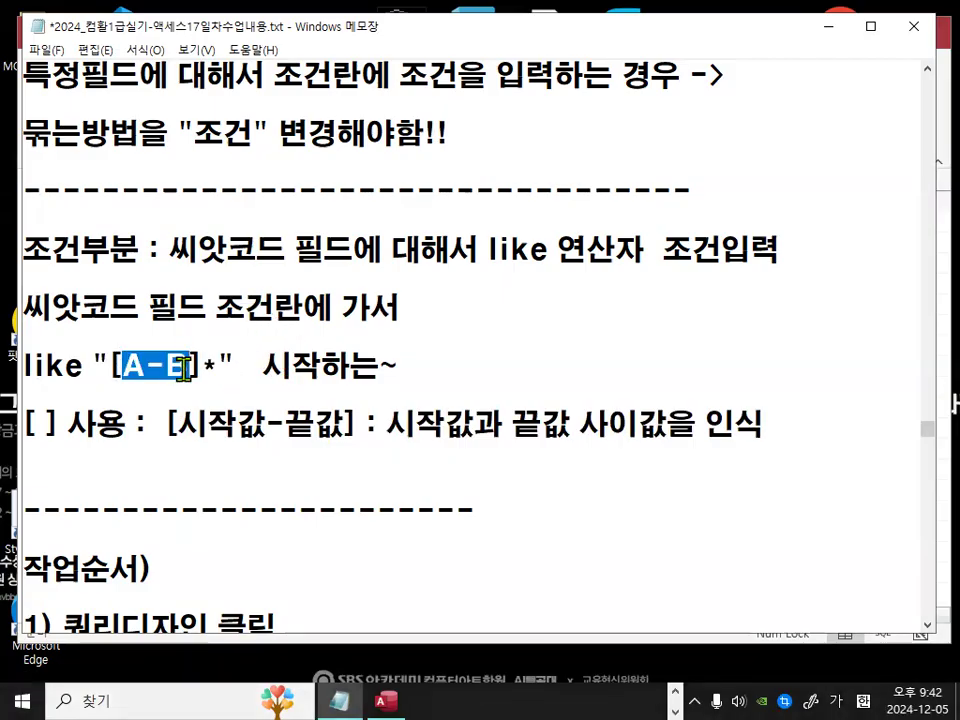
left_click_drag(122, 362, 181, 368)
Step: Insert blank lines below the [ ] 사용 range note and paste a duplicate of that note line
left_click(178, 420)
left_click(167, 480)
key("Return")
key("Return")
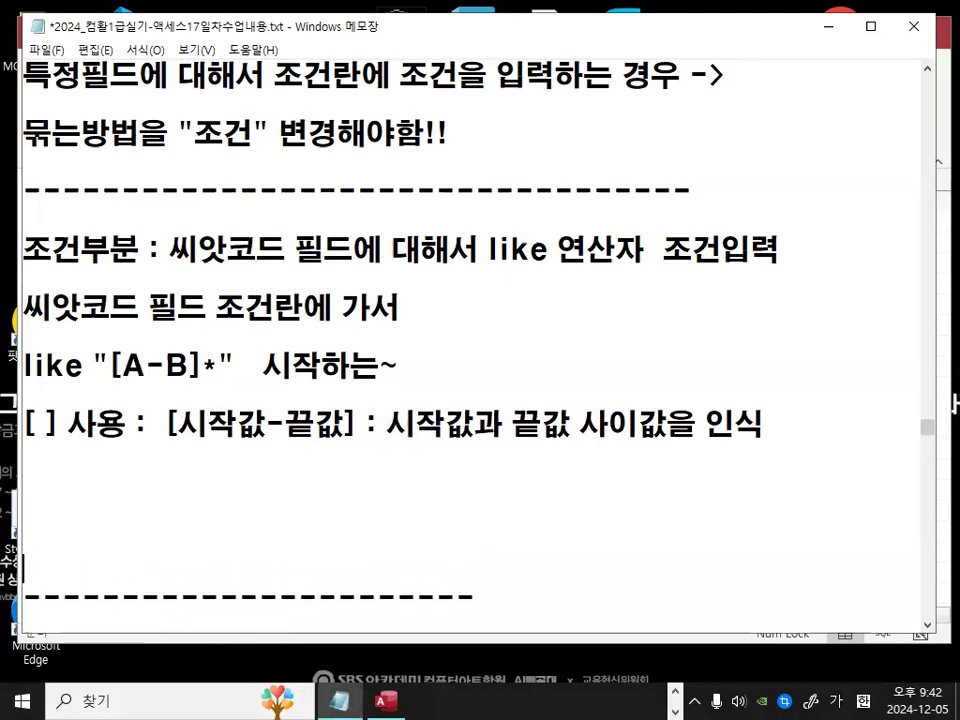
key("Up")
triple_click(273, 400)
key("ctrl+c")
key("Down")
key("ctrl+v")
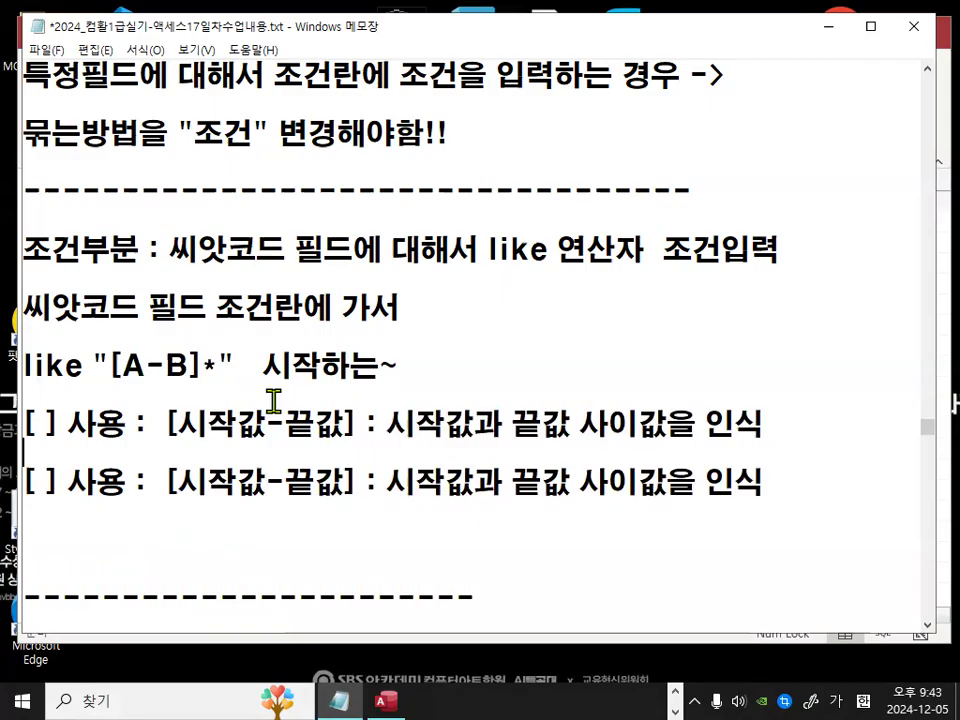
Step: Add the example line 예) [A-C] : A에서 C 사이값 (A,B,C) under the first range note
key("Return")
key("Return")
type("예) [a")
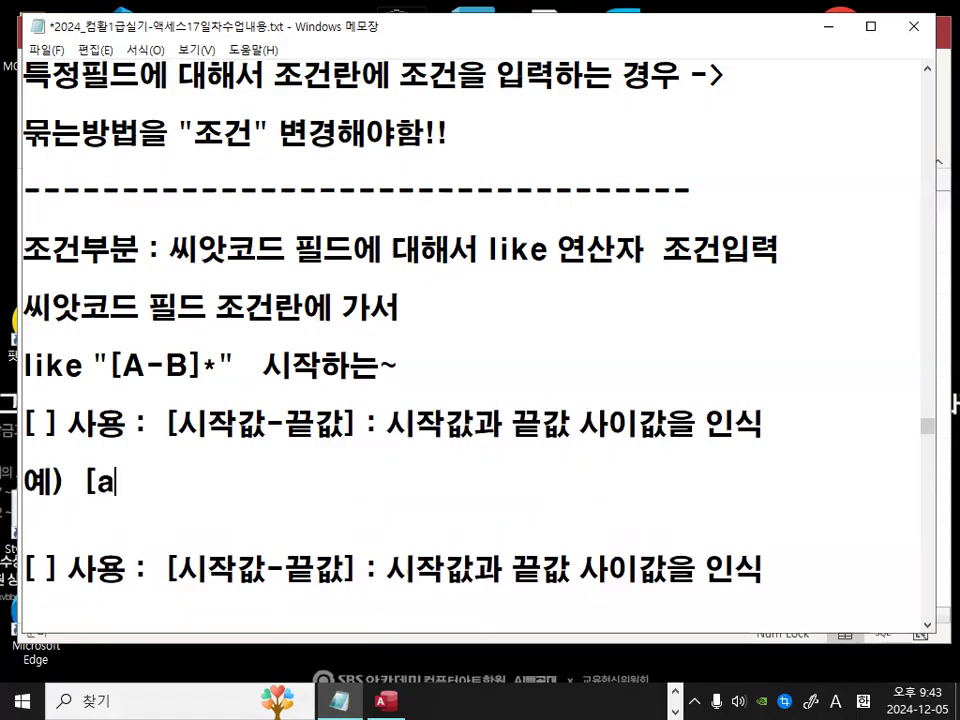
key("BackSpace")
type("A")
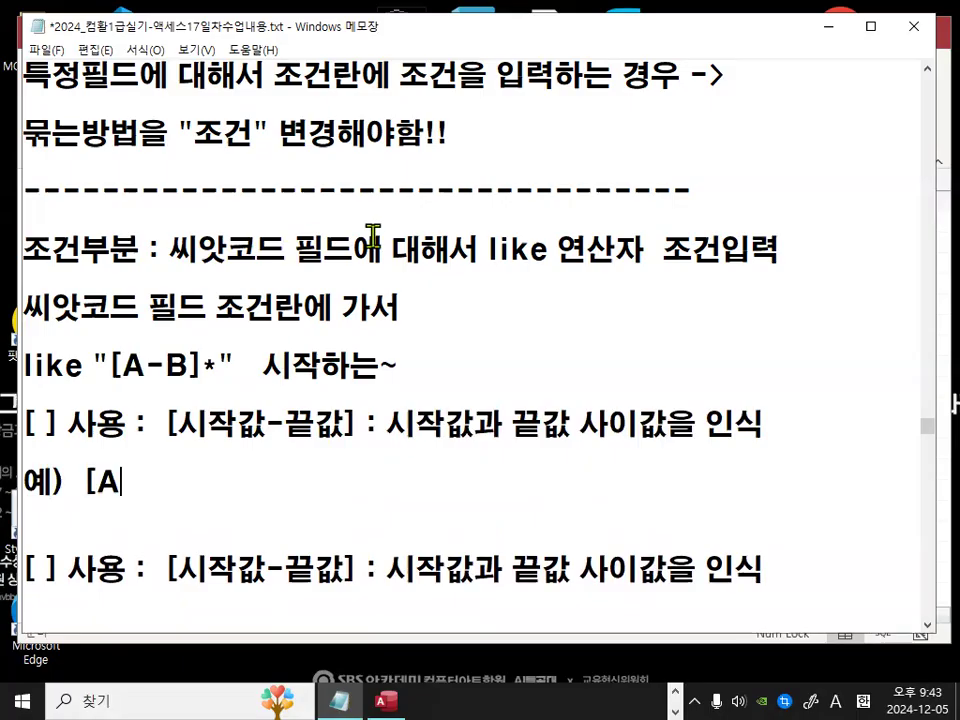
type("-C] :")
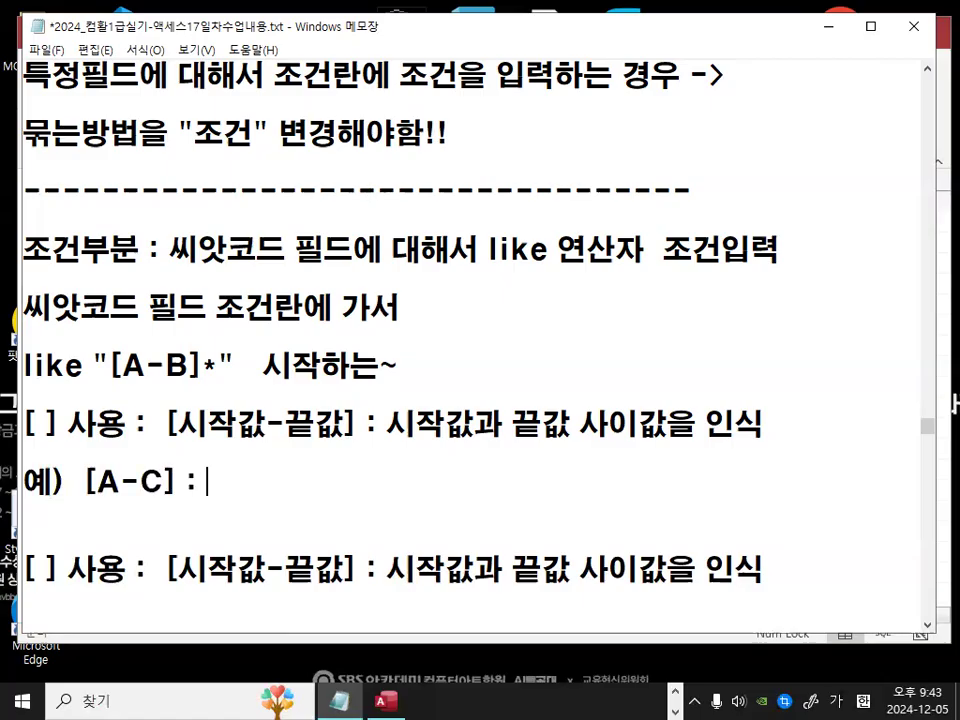
type(" ㅁ")
type("a")
key("BackSpace")
type("AS")
key("BackSpace")
type("에서 ㅈ")
key("BackSpace")
type("C 사이")
type("갑")
type(" (")
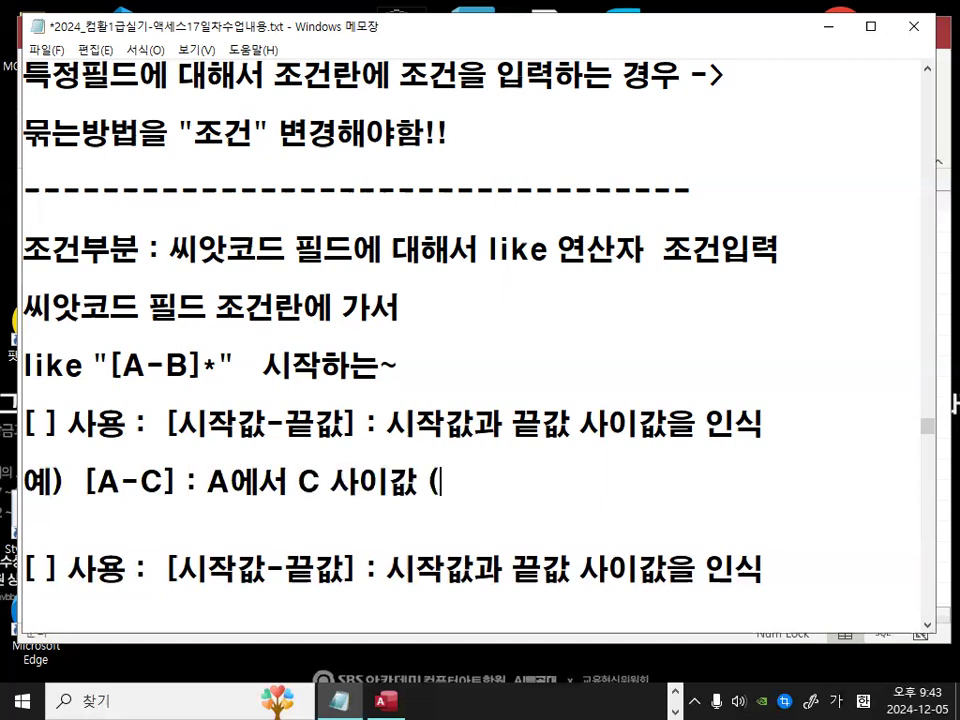
type("AM")
key("BackSpace")
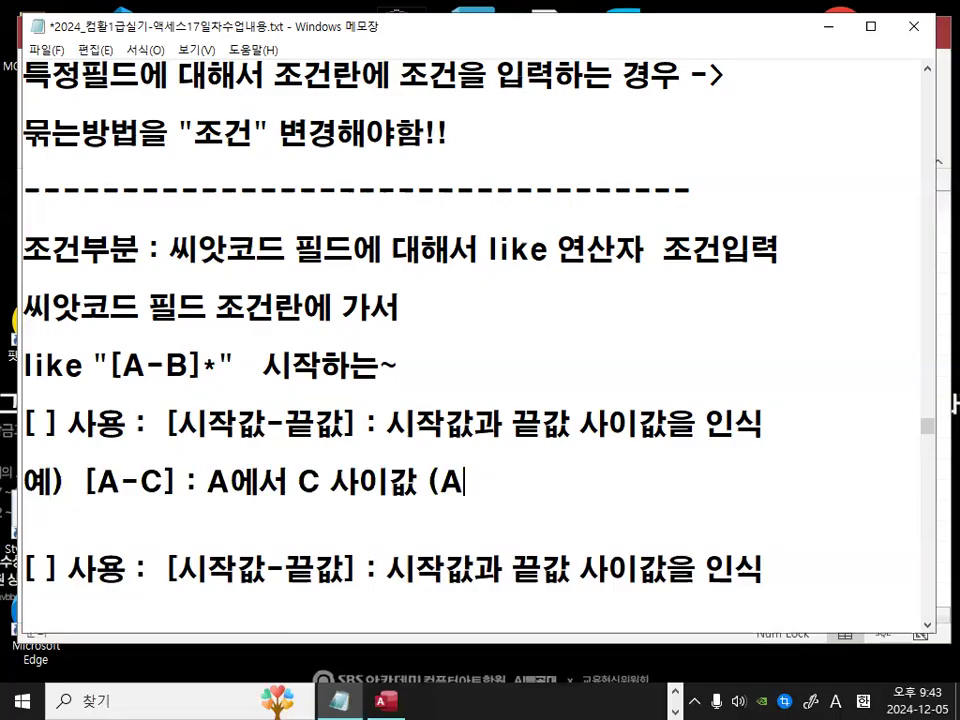
type(",BC")
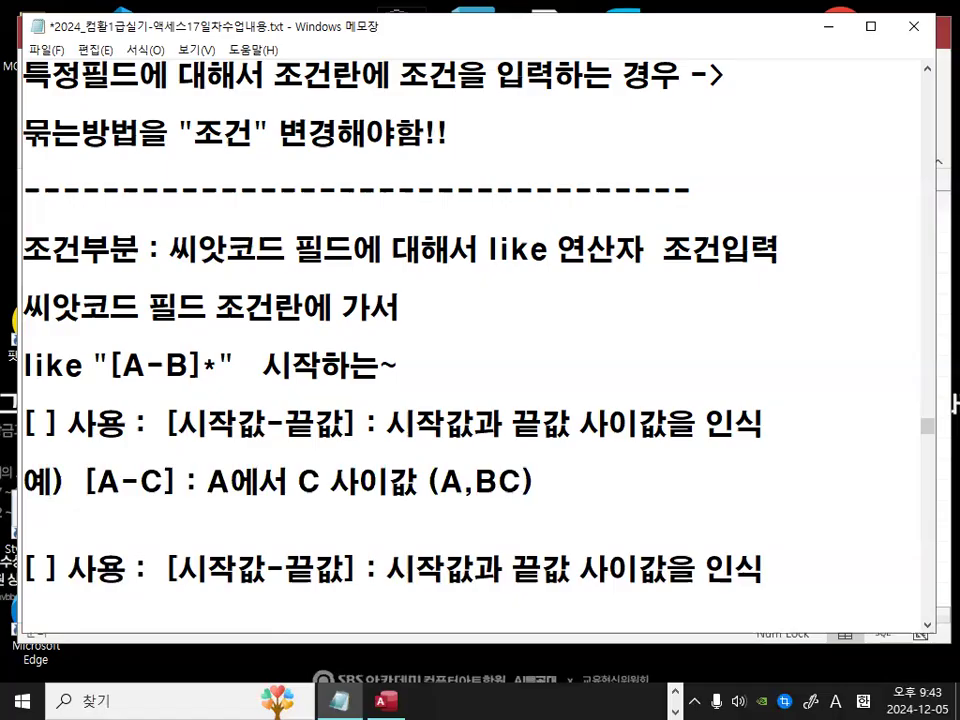
key("Left")
type(",")
Step: Insert a dashed separator line below the example
key("Return")
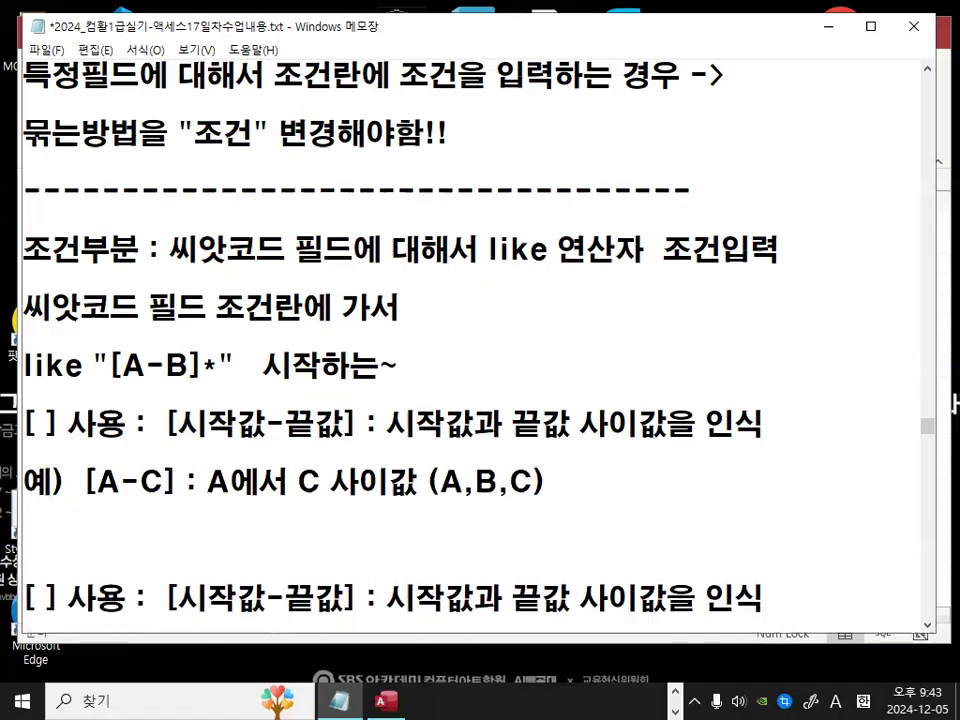
type("----------------------------------------")
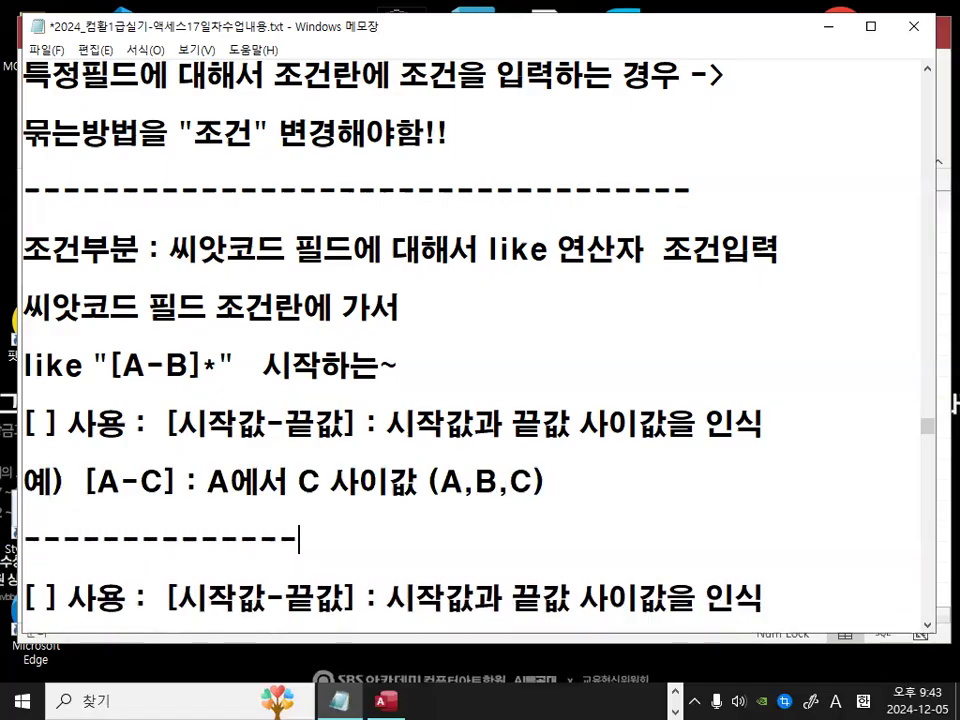
key("Down")
key("Down")
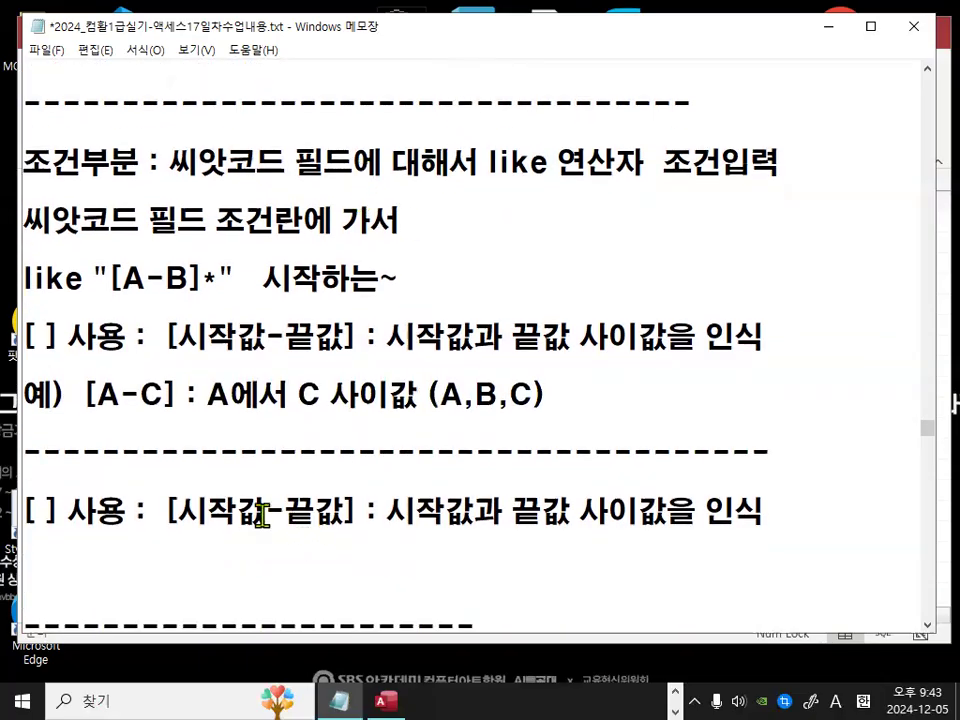
Step: Change the dash in the duplicated range note to a comma
left_click_drag(262, 513, 289, 511)
type(",")
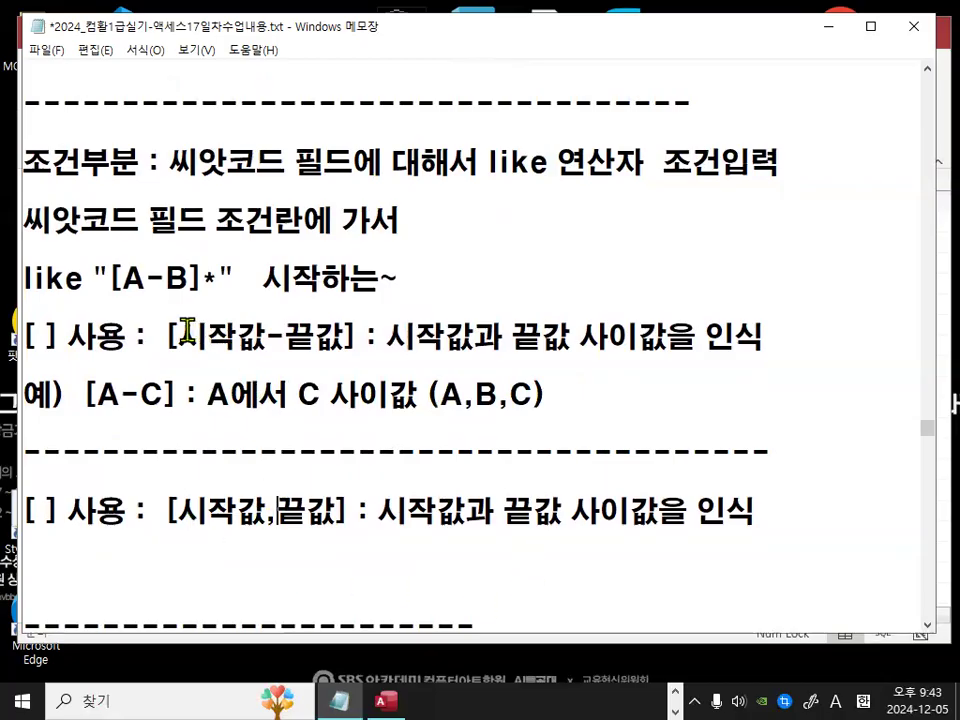
Step: Rewrite the first range note as [값1-값2] : 값1~값2 사이값을 인식
left_click_drag(180, 336, 265, 337)
type("RKQT")
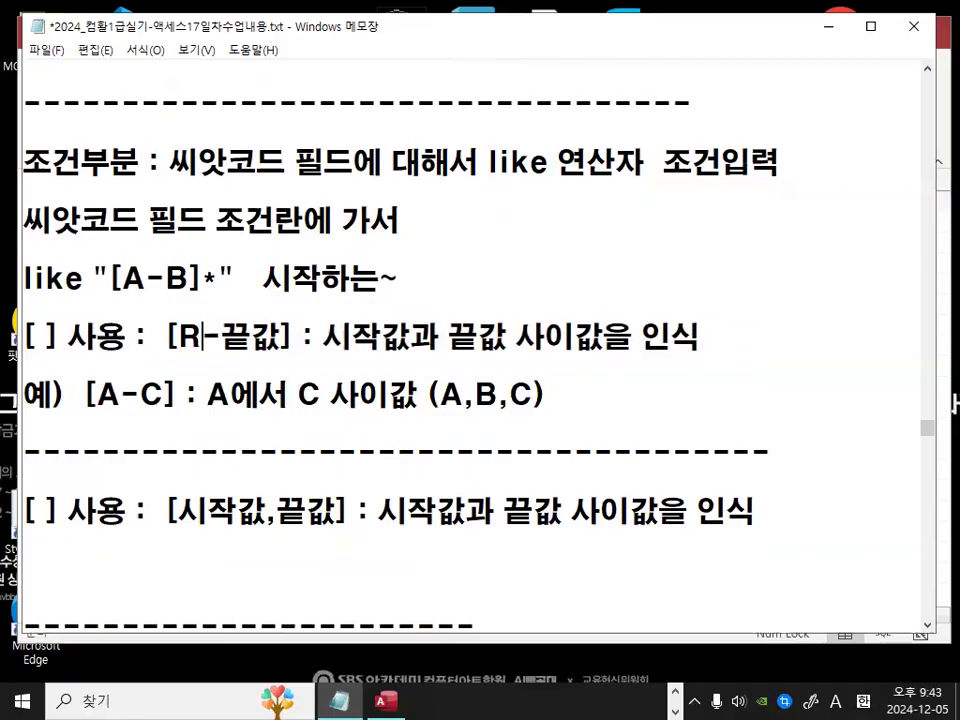
key("BackSpace")
key("BackSpace")
key("BackSpace")
key("BackSpace")
key("Hangul")
type("값1")
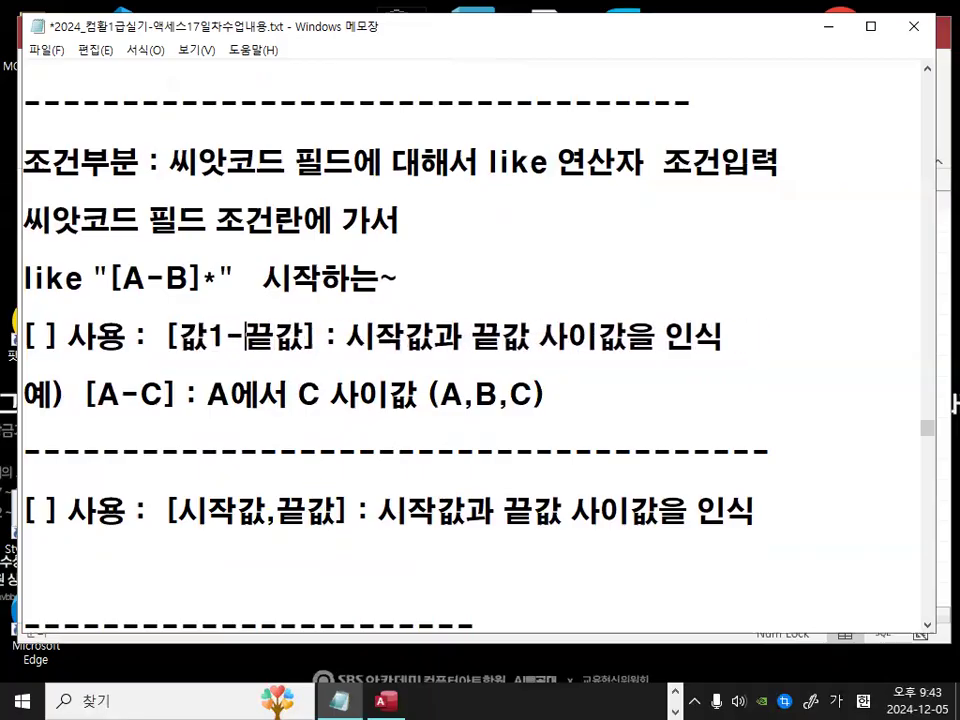
key("Delete")
key("Delete")
type("값2")
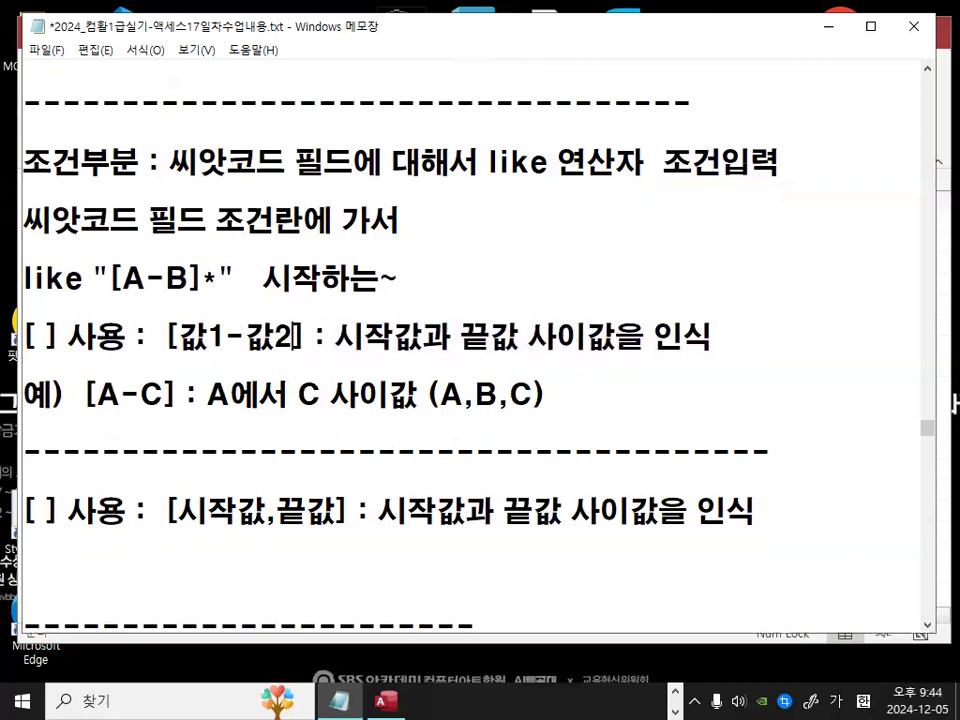
left_click_drag(336, 336, 389, 335)
key("Delete")
key("Right")
type("1")
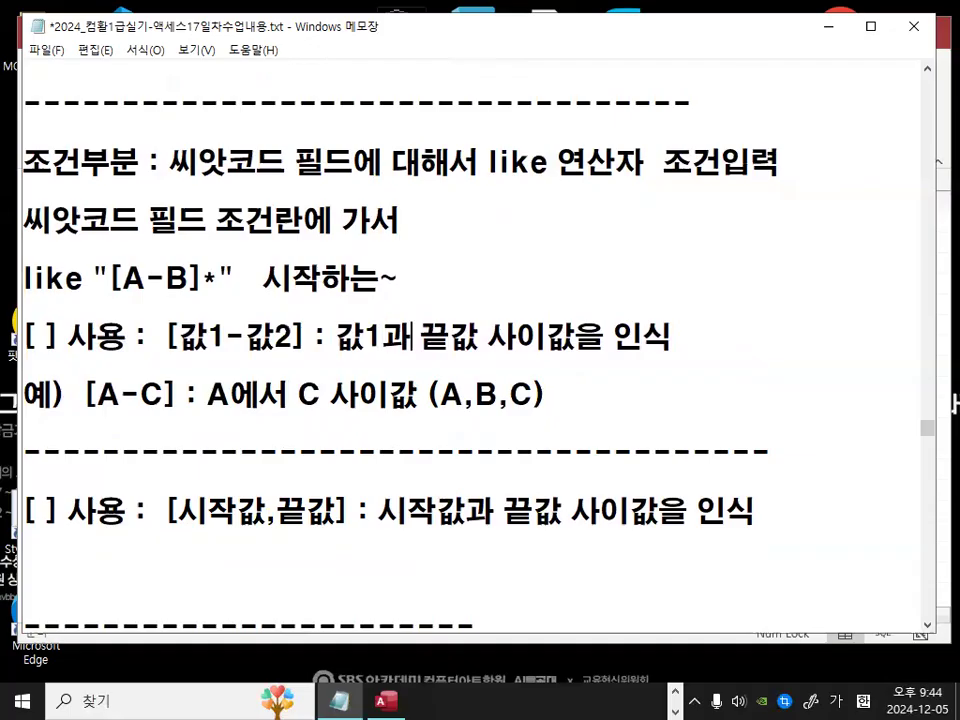
type("~")
key("Delete")
key("Delete")
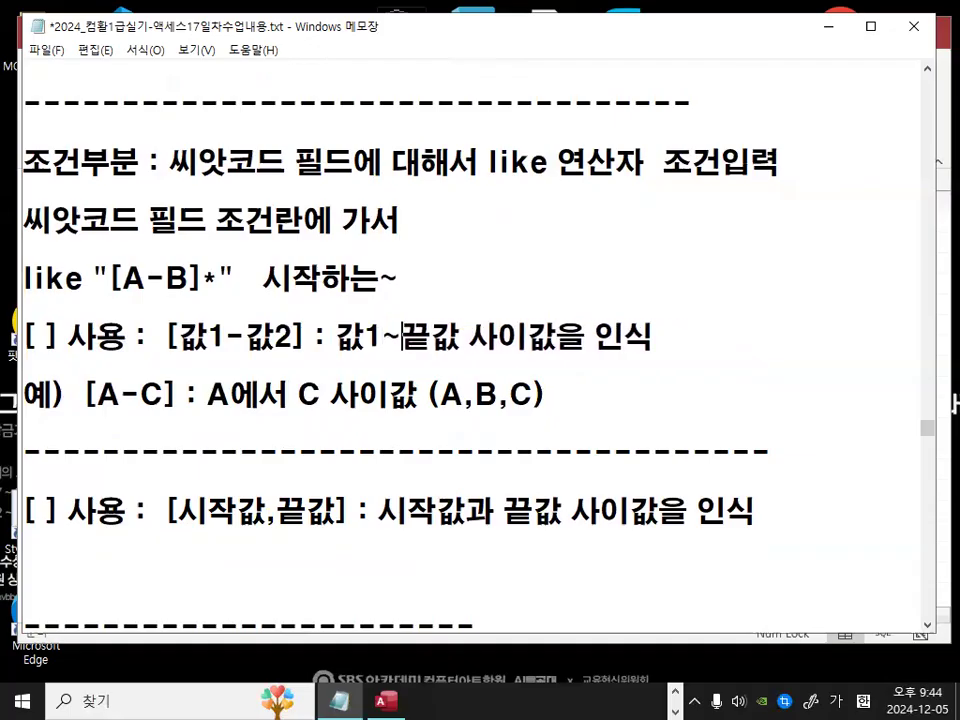
type("갑")
type("2")
key("Delete")
key("Delete")
Step: Replace the duplicated note's text with the first note's wording and change its dash to a comma, giving [값1,값2]
left_click_drag(208, 394, 418, 396)
scroll(361, 465, "down", 1)
left_click(262, 442)
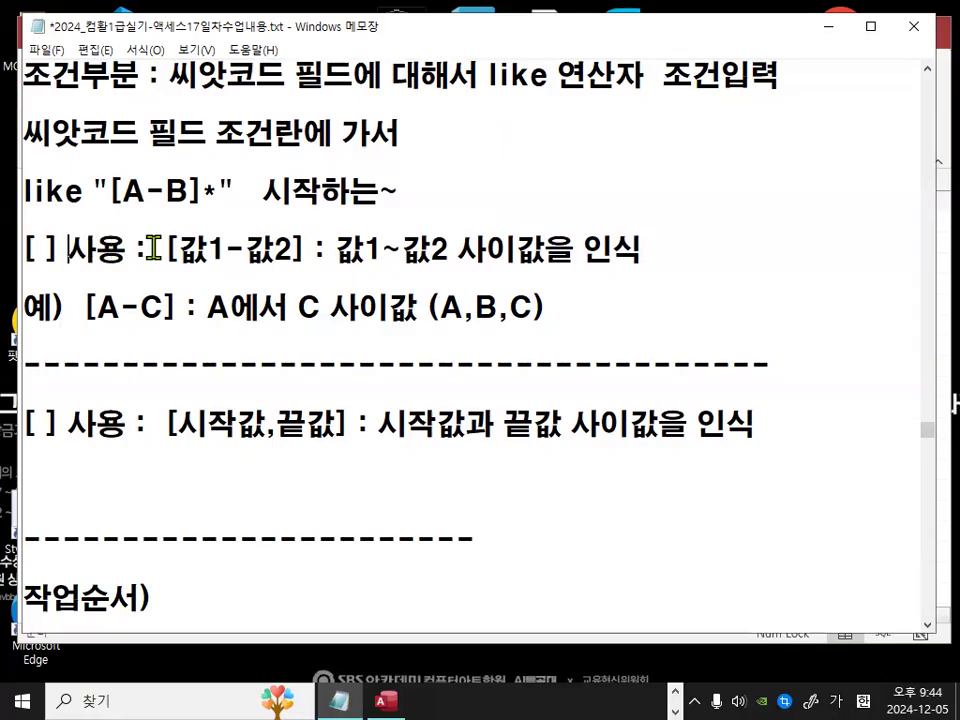
left_click_drag(165, 247, 652, 281)
key("ctrl+c")
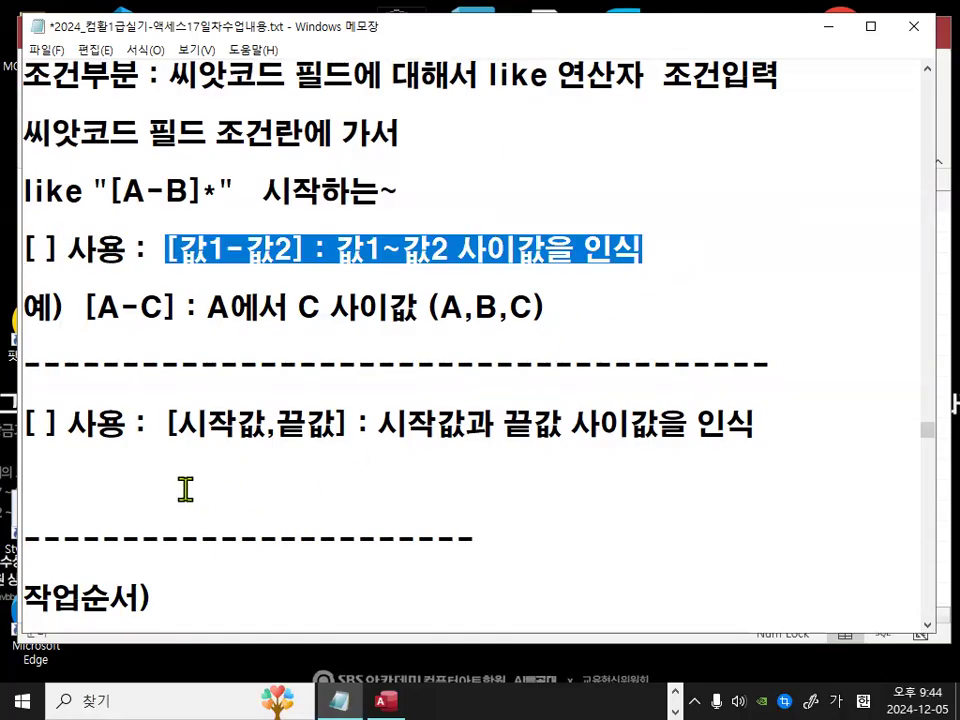
left_click_drag(163, 424, 773, 415)
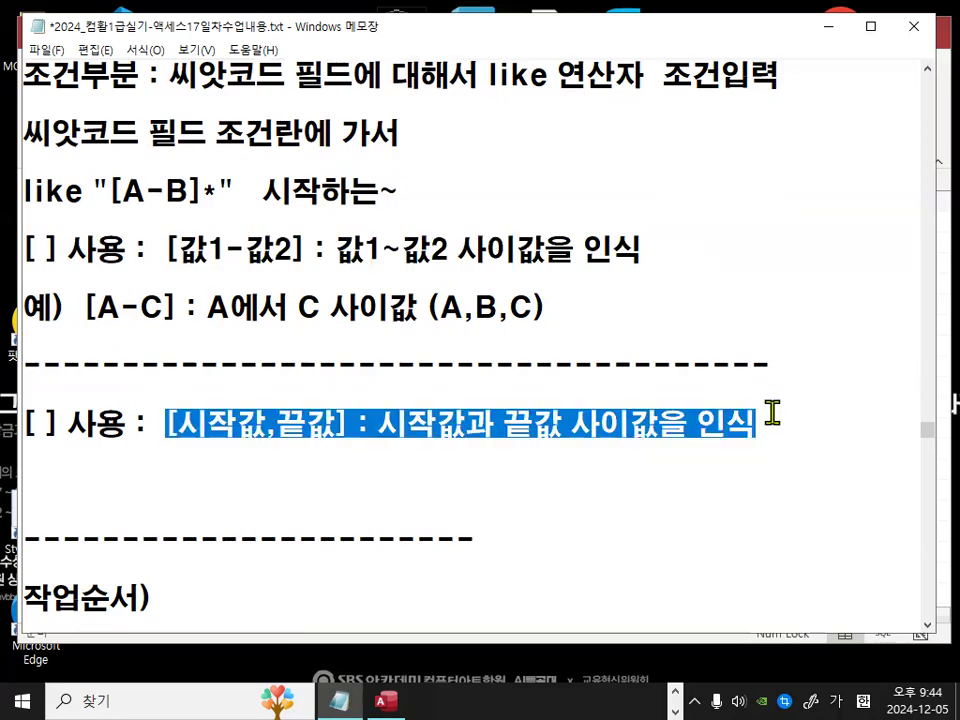
key("ctrl+v")
key("Left")
key("Left")
key("Left")
key("Left")
key("Left")
key("BackSpace")
type(",")
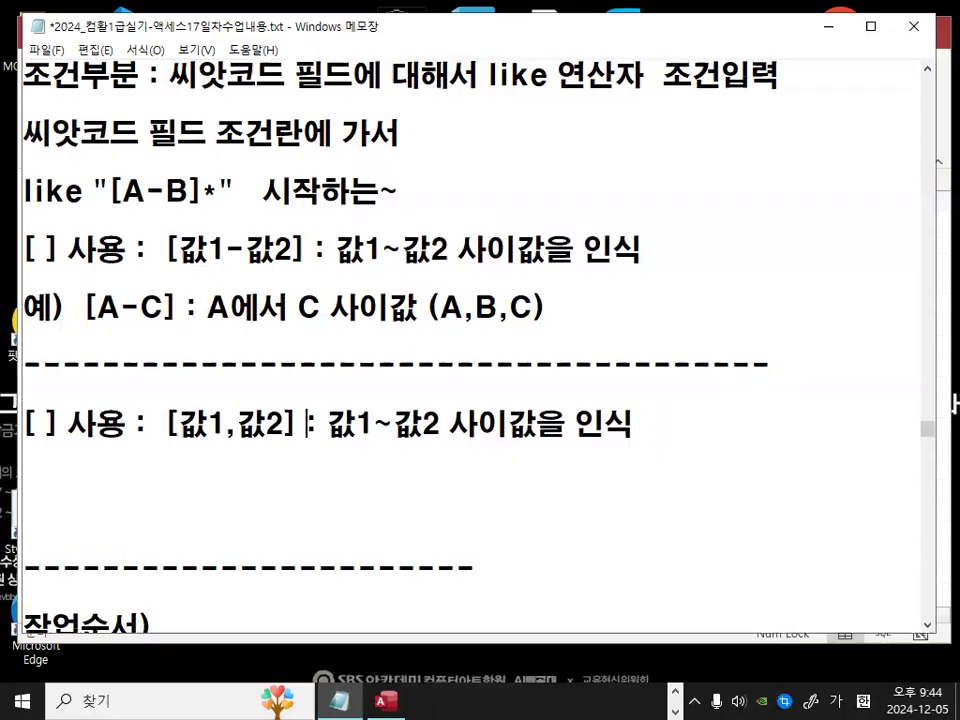
Step: Change the duplicated note's description to 값1 또는 값2 인식
left_click(366, 424)
key("Delete")
type("또는")
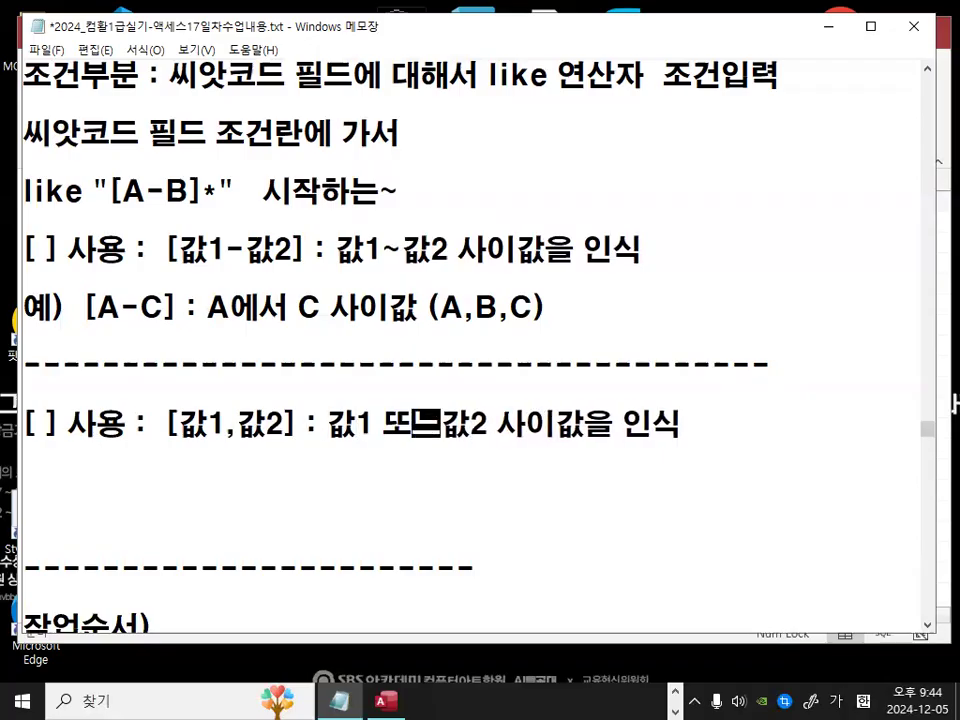
key("Delete")
key("Delete")
key("Delete")
key("Delete")
key("Delete")
key("Delete")
key("Delete")
key("Delete")
type("인식")
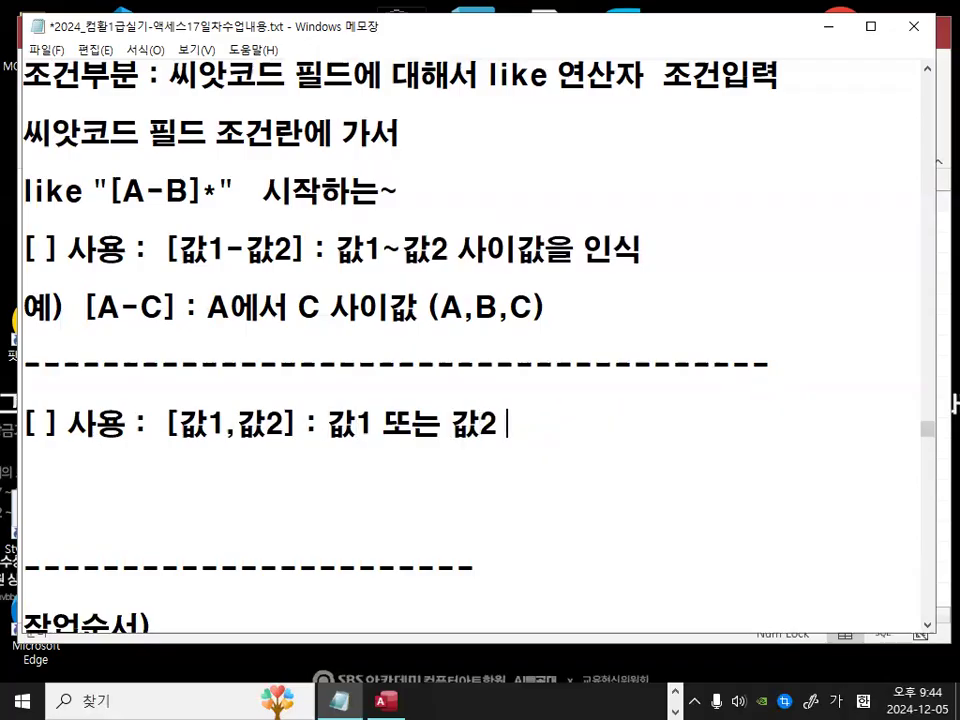
Step: Add an example line under the second note by pasting the earlier example and changing [A-C] to [A,C]
key("Return")
key("Up")
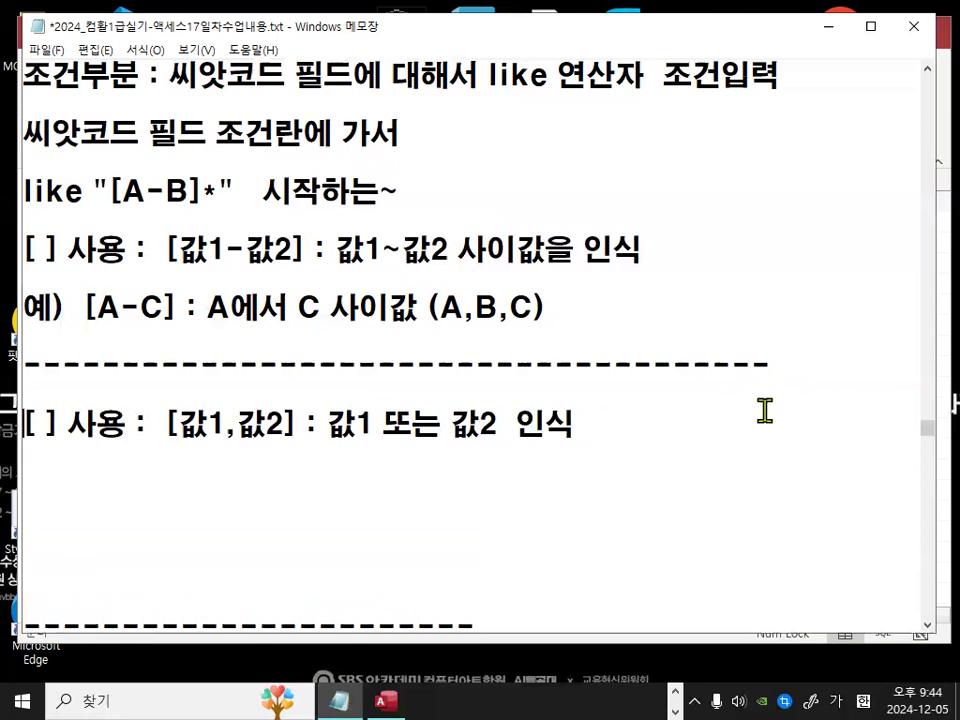
key("shift+Up")
key("ctrl+c")
key("Down")
key("Down")
key("Down")
key("ctrl+v")
key("Left")
key("Left")
key("Left")
key("Left")
key("Left")
key("Left")
key("Left")
key("Left")
key("Left")
key("Left")
key("Left")
key("Left")
key("Left")
key("BackSpace")
type(",")
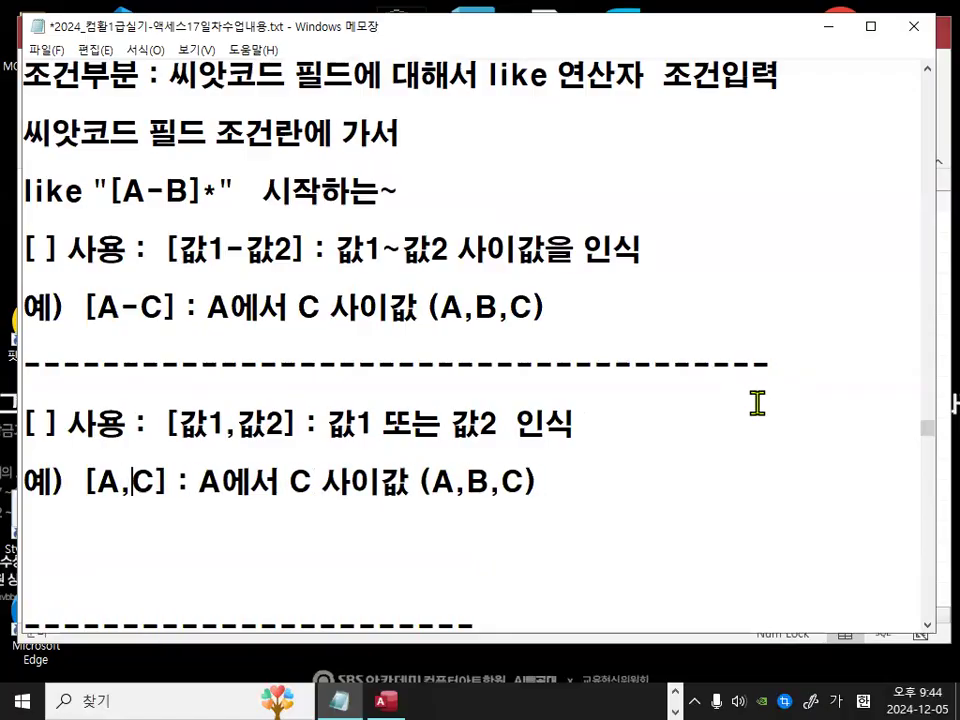
Step: Rewrite the second note's example as [A,C] : A 또는 C값 (A,C)
scroll(726, 388, "down", 2)
scroll(476, 422, "up", 1)
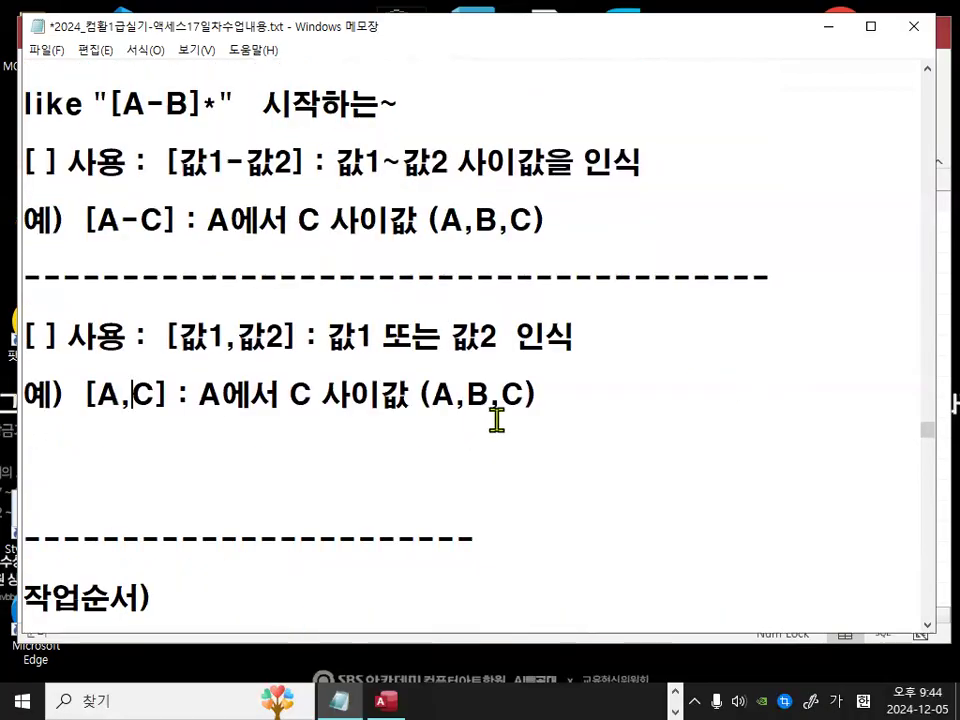
left_click(222, 394)
type("ㄸ")
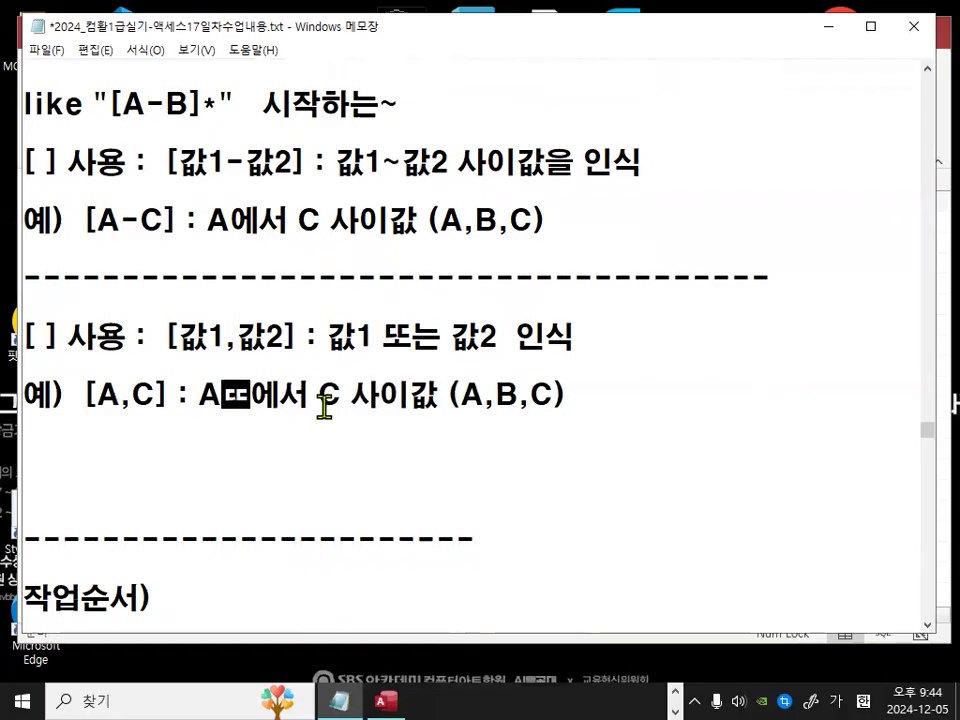
type("또는")
key("Delete")
key("Delete")
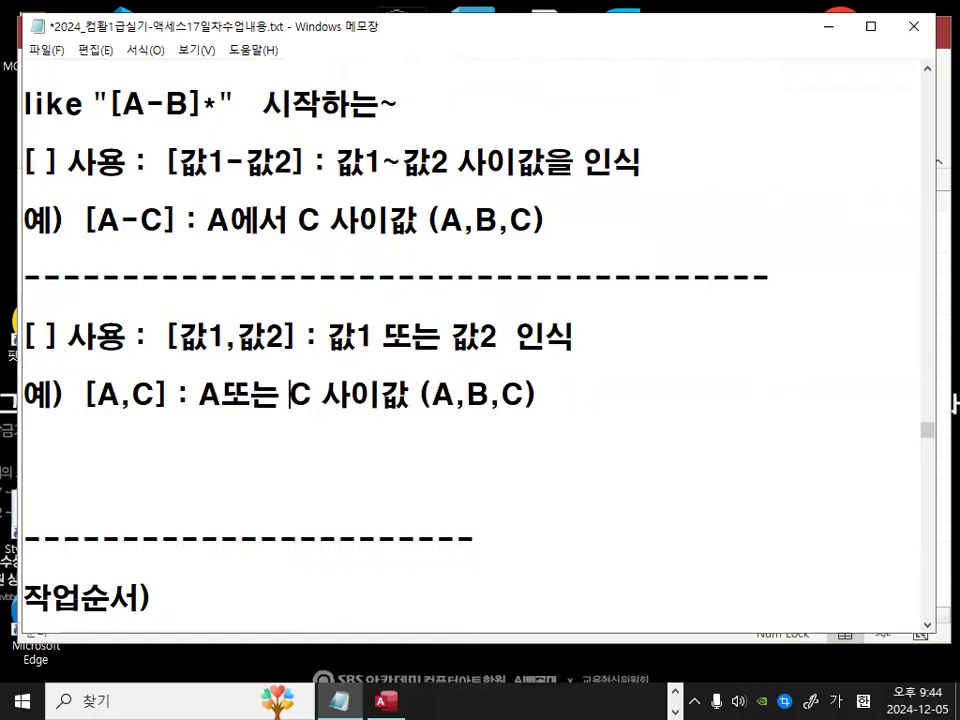
key("Right")
key("Delete")
key("Delete")
key("Delete")
key("Left")
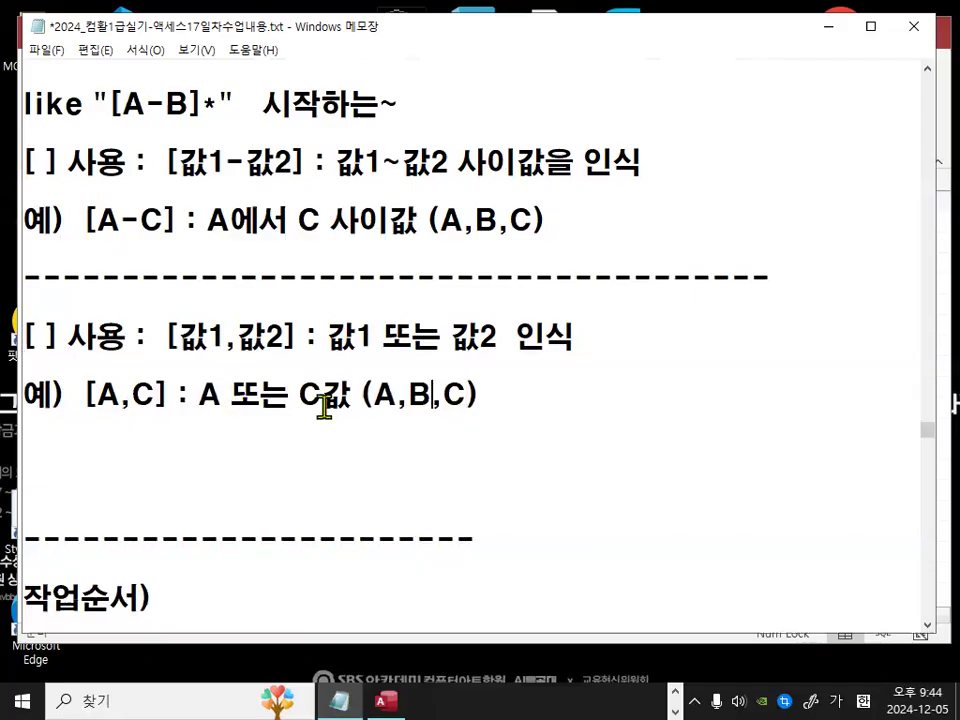
key("BackSpace")
key("BackSpace")
key("End")
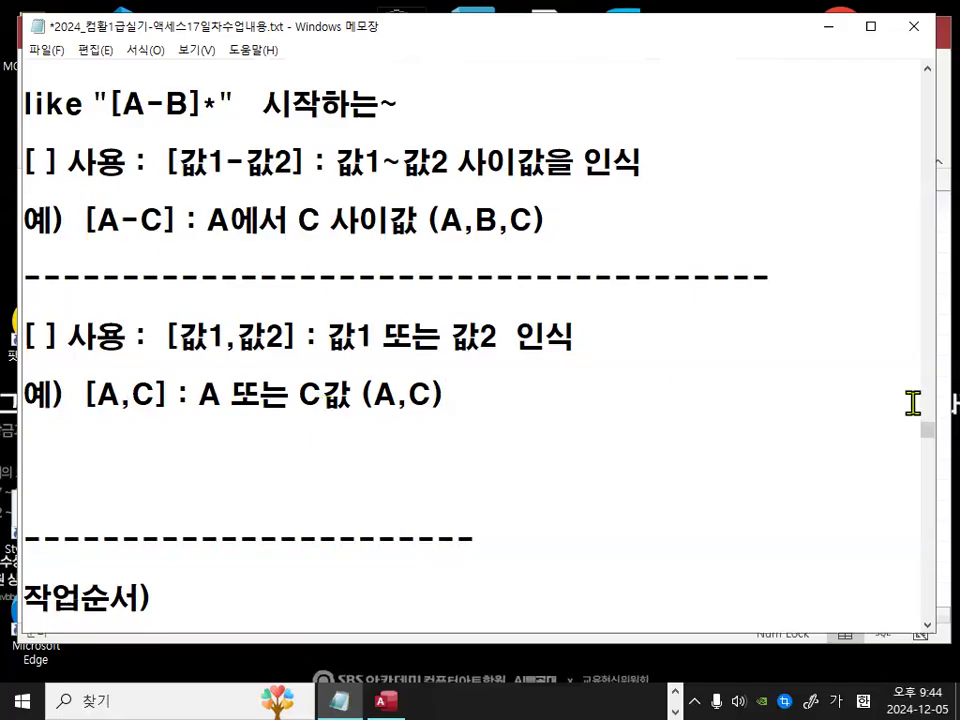
mouse_move(258, 397)
left_mouse_down()
mouse_move(268, 317)
mouse_move(283, 352)
left_mouse_up()
key("Escape")
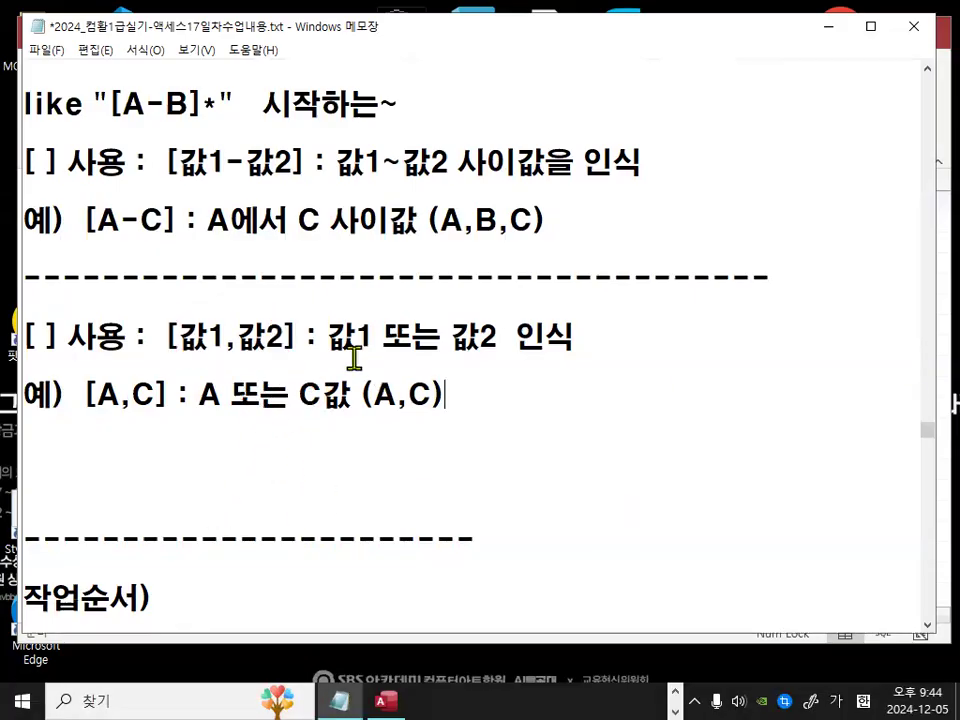
key("ctrl+2")
mouse_move(250, 173)
left_mouse_down()
mouse_move(226, 163)
mouse_move(243, 172)
left_mouse_up()
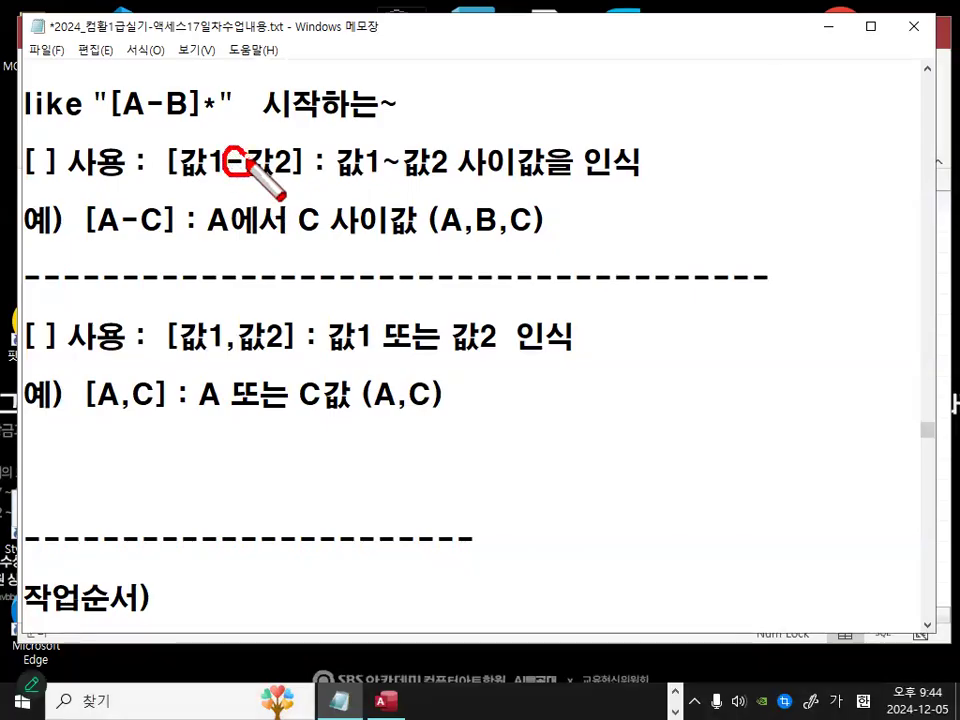
mouse_move(250, 360)
left_mouse_down()
mouse_move(230, 362)
mouse_move(246, 353)
left_mouse_up()
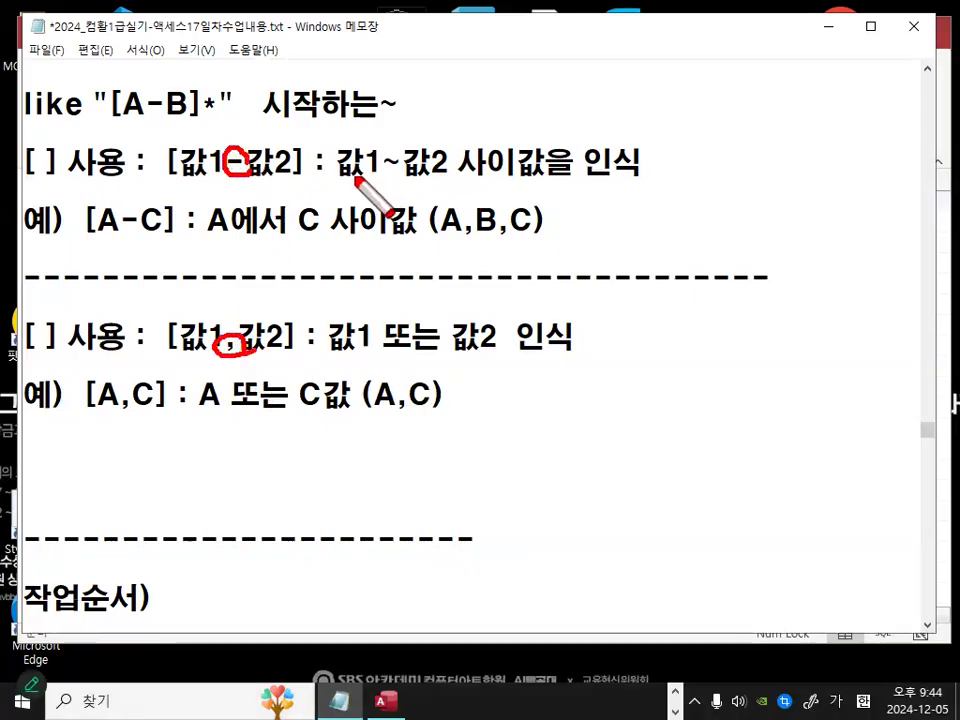
left_click_drag(354, 179, 535, 180)
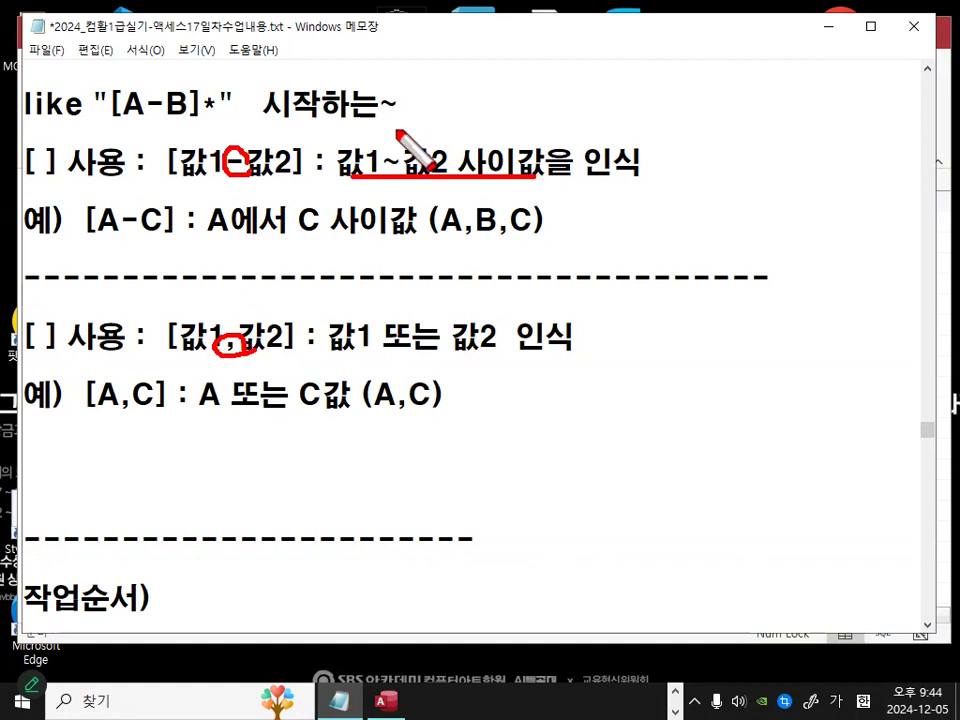
left_click_drag(346, 358, 484, 359)
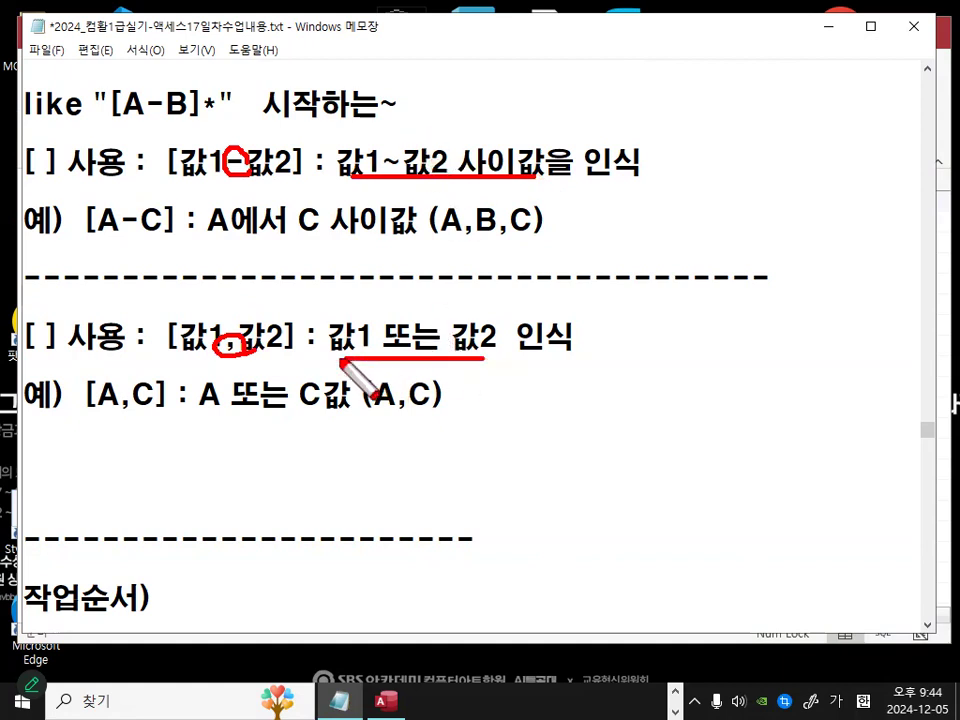
left_click_drag(322, 298, 400, 302)
left_click_drag(462, 297, 522, 245)
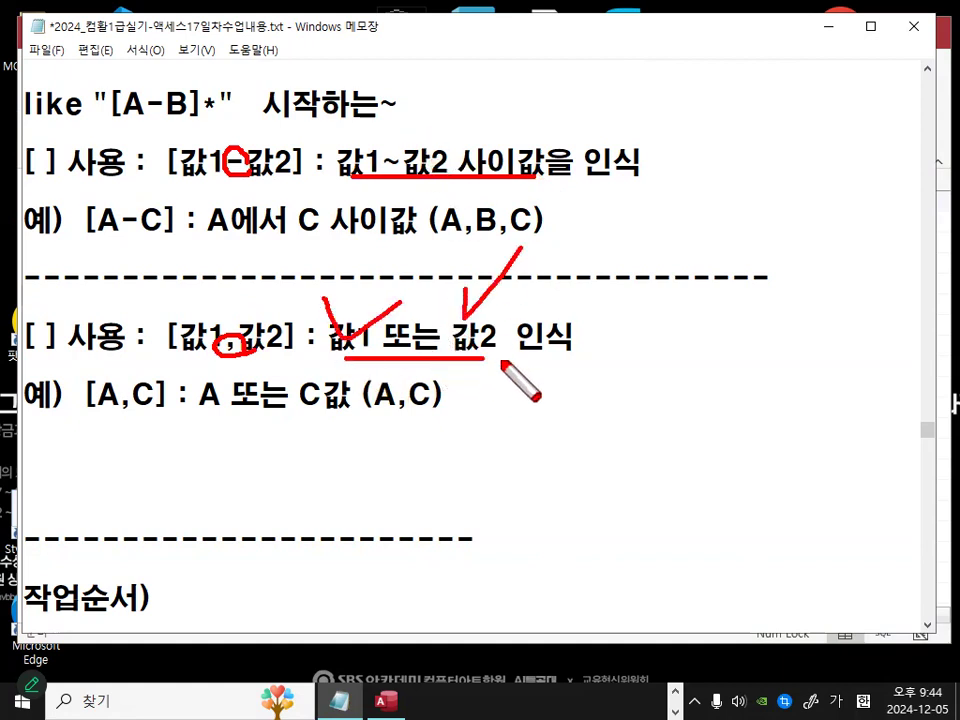
key("Escape")
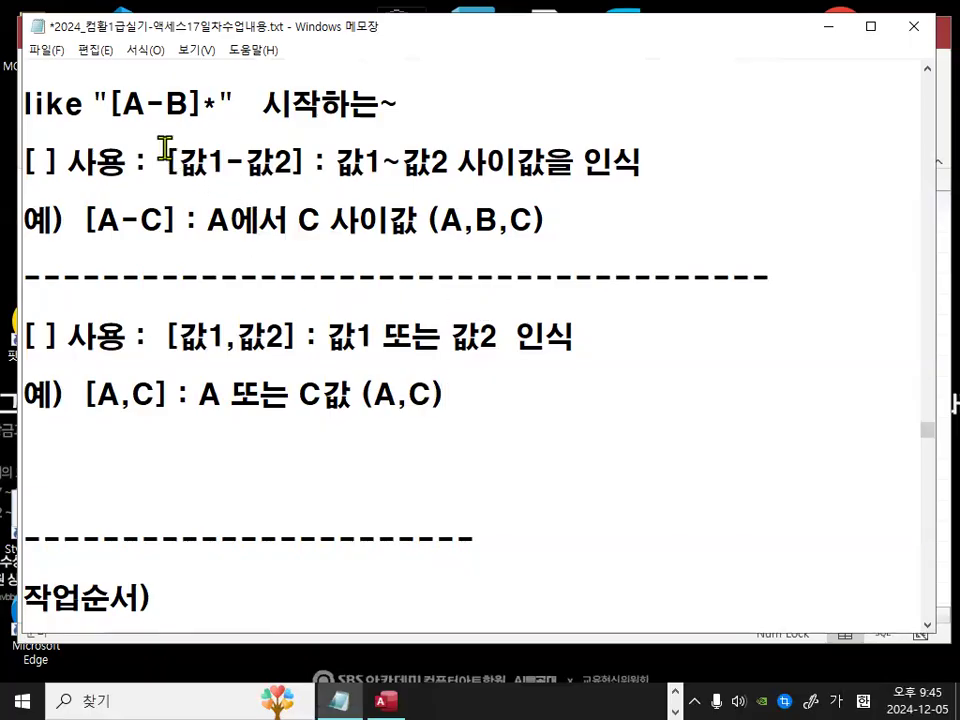
Step: Switch to the Access query and open it in Design view
scroll(186, 274, "up", 2)
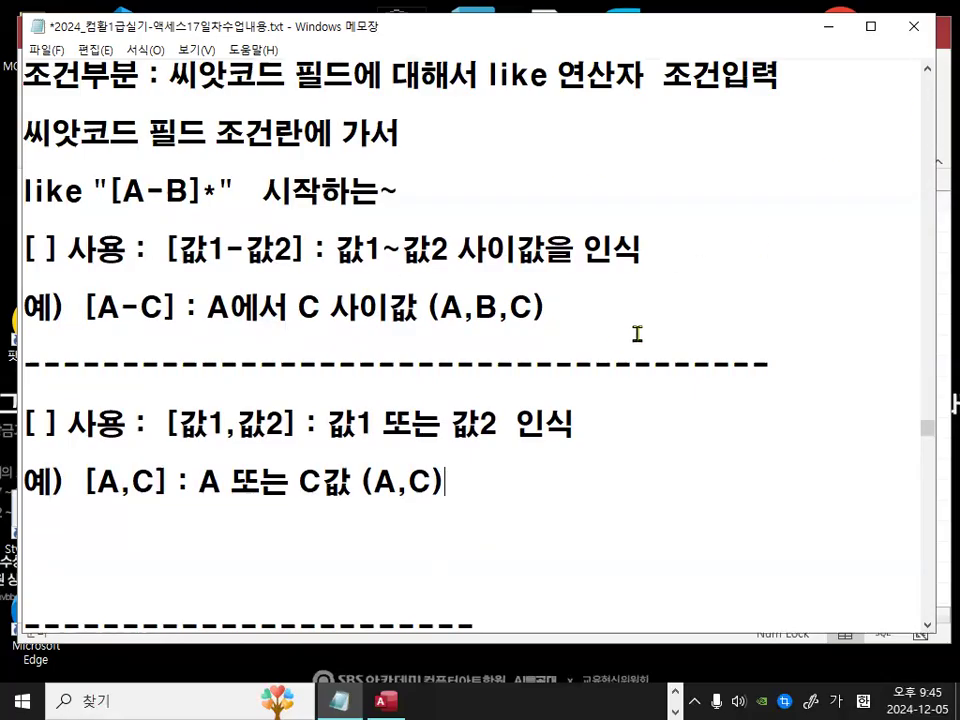
left_click_drag(336, 252, 488, 252)
left_click(541, 252)
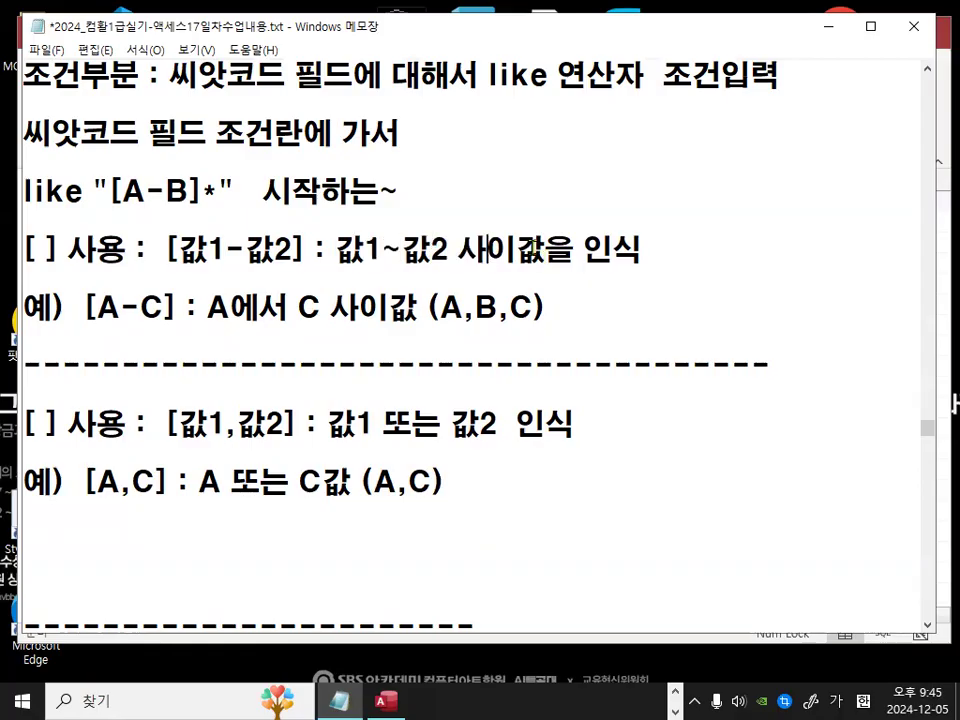
mouse_move(385, 700)
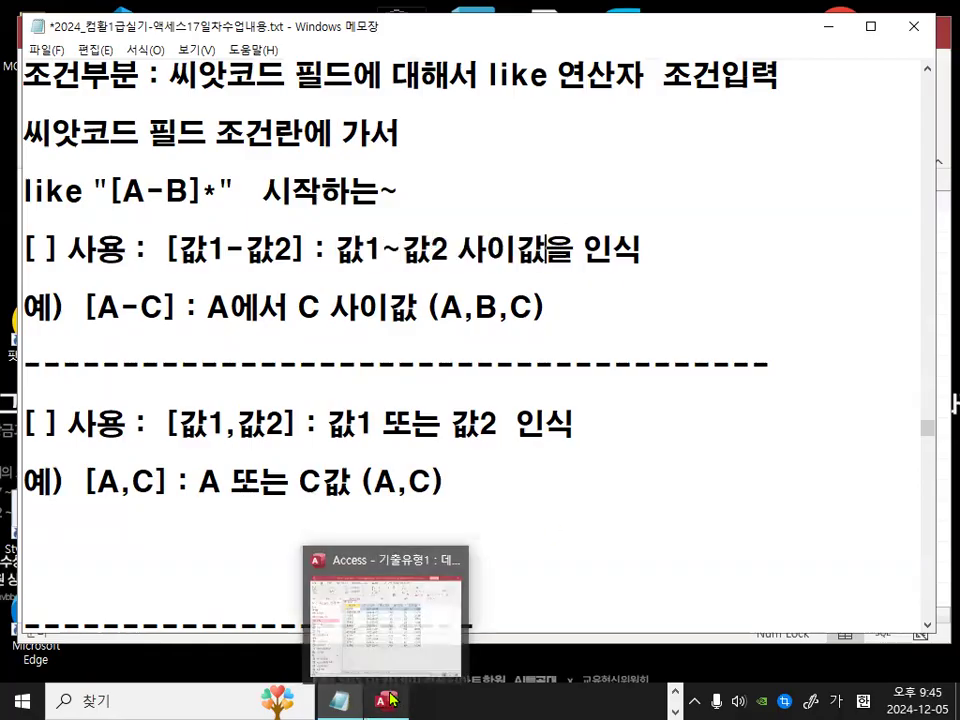
left_click(388, 620)
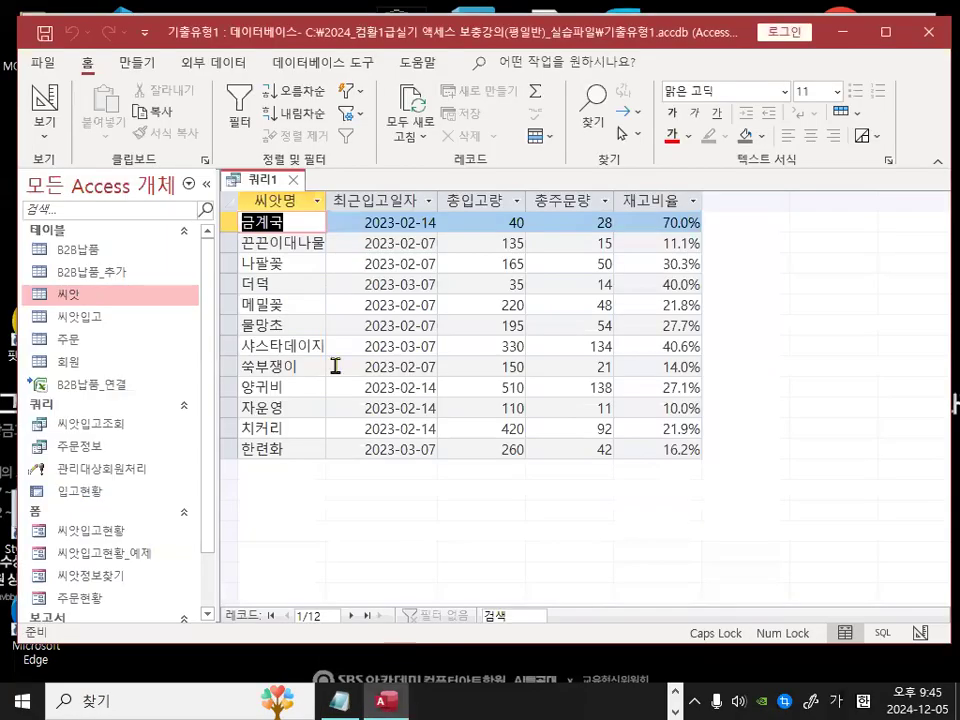
left_click(40, 97)
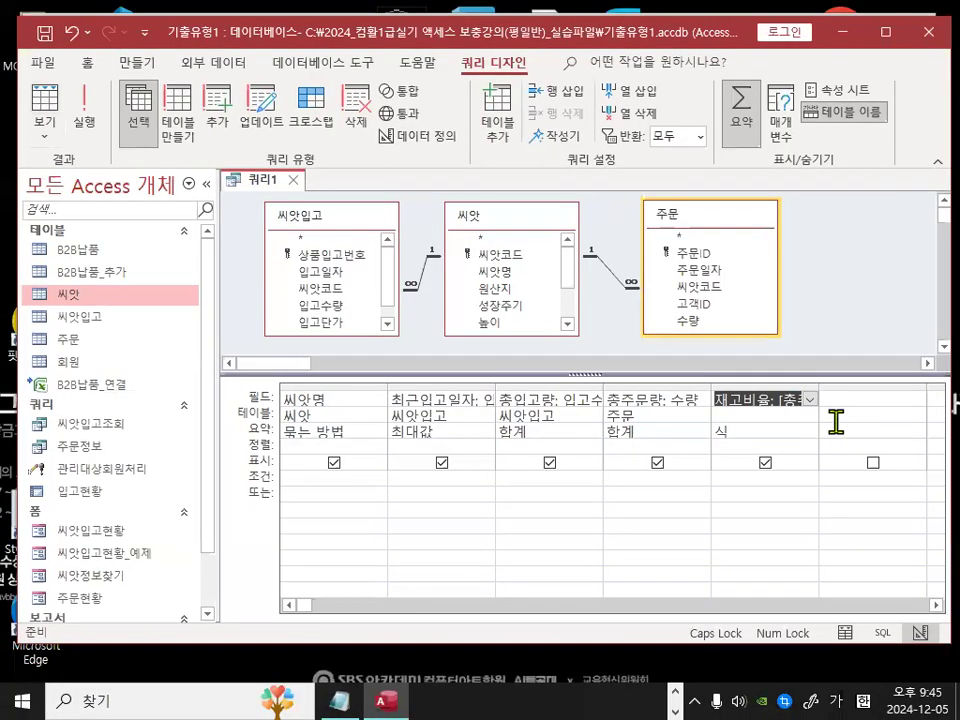
Step: Add the 씨앗코드 field from the 씨앗입고 table to the query grid
left_click(857, 398)
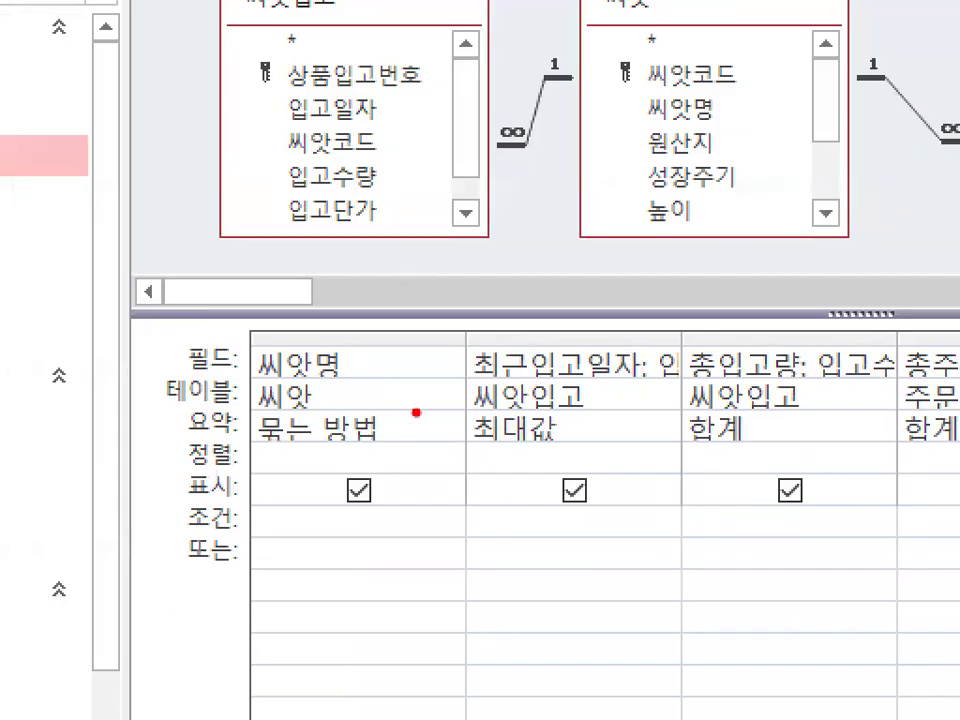
mouse_move(470, 450)
left_mouse_down()
mouse_move(379, 476)
mouse_move(520, 455)
mouse_move(520, 478)
left_mouse_up()
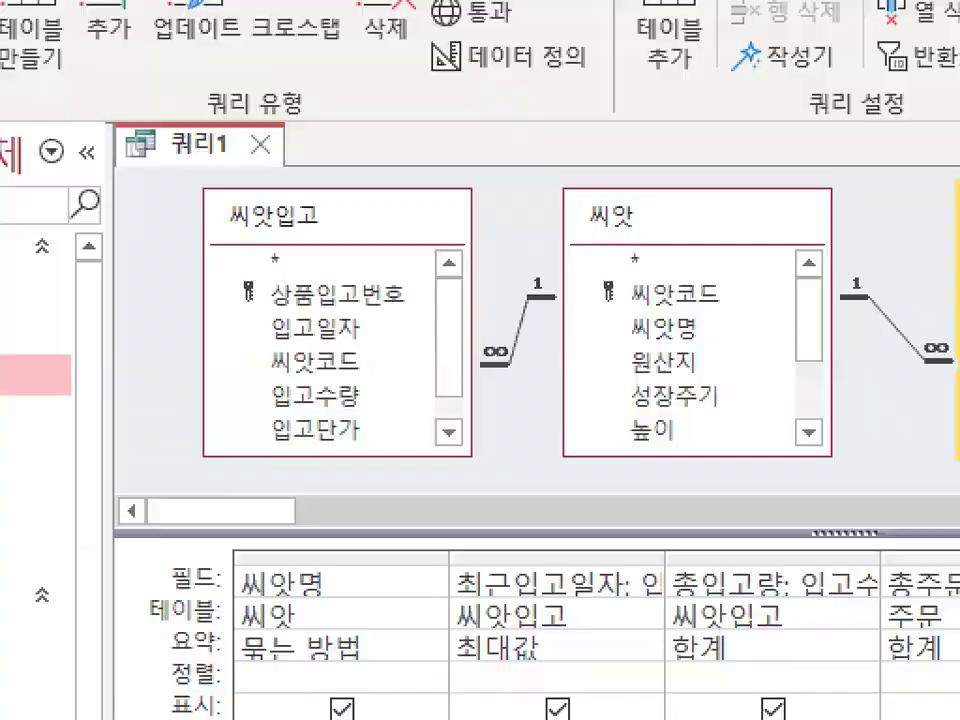
left_click_drag(295, 213, 337, 216)
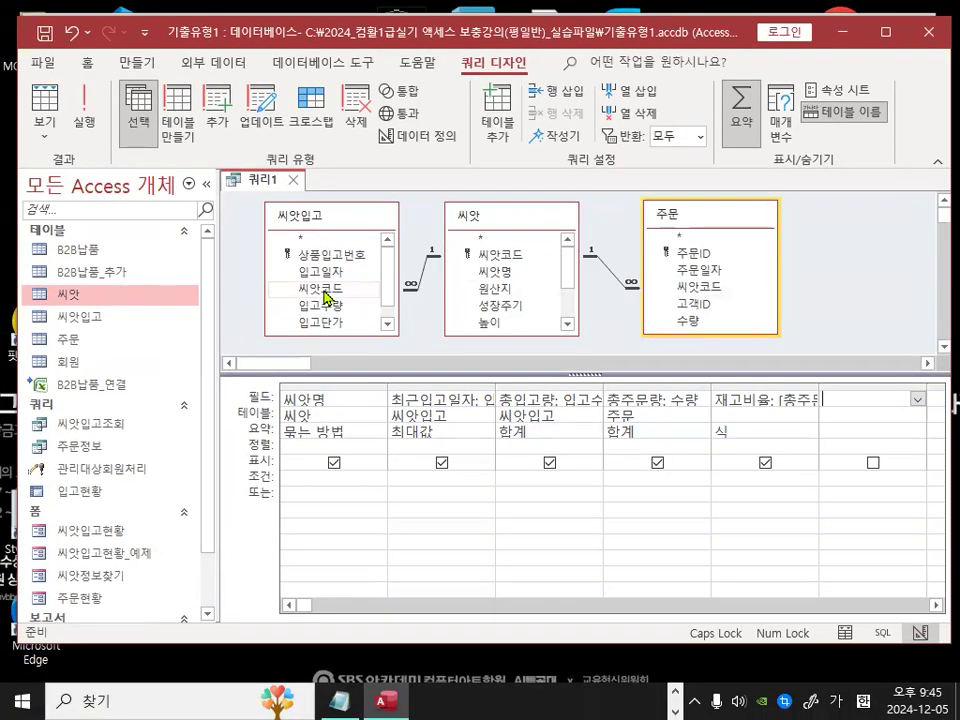
double_click(323, 290)
left_click(935, 605)
left_click(935, 606)
left_click(935, 606)
mouse_move(564, 402)
left_mouse_down()
mouse_move(532, 410)
mouse_move(564, 407)
left_mouse_up()
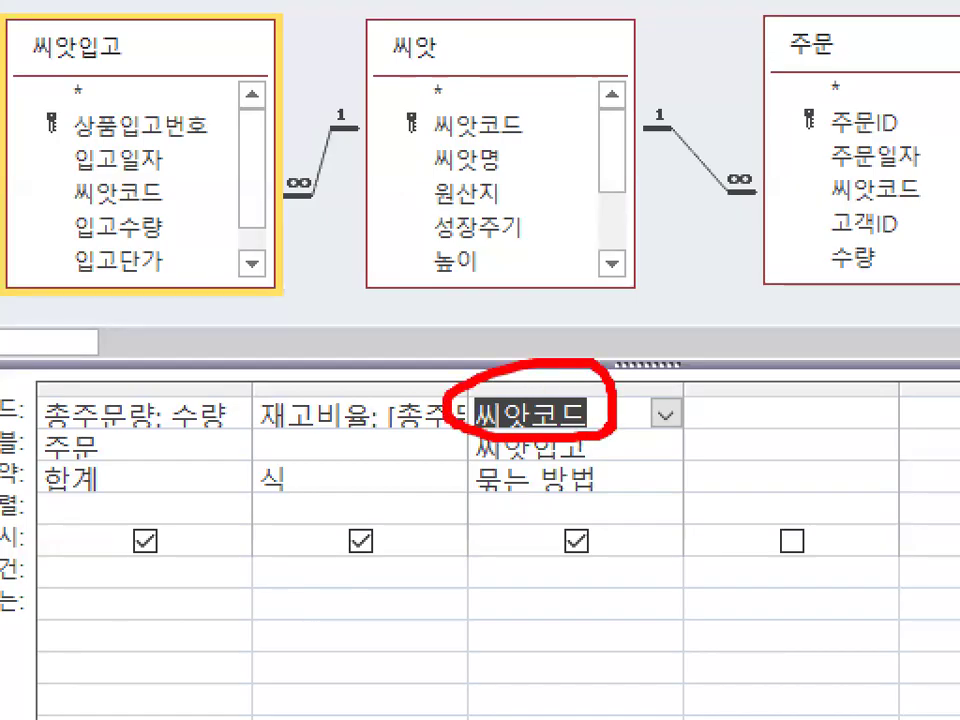
mouse_move(611, 479)
left_mouse_down()
mouse_move(605, 496)
mouse_move(610, 488)
left_mouse_up()
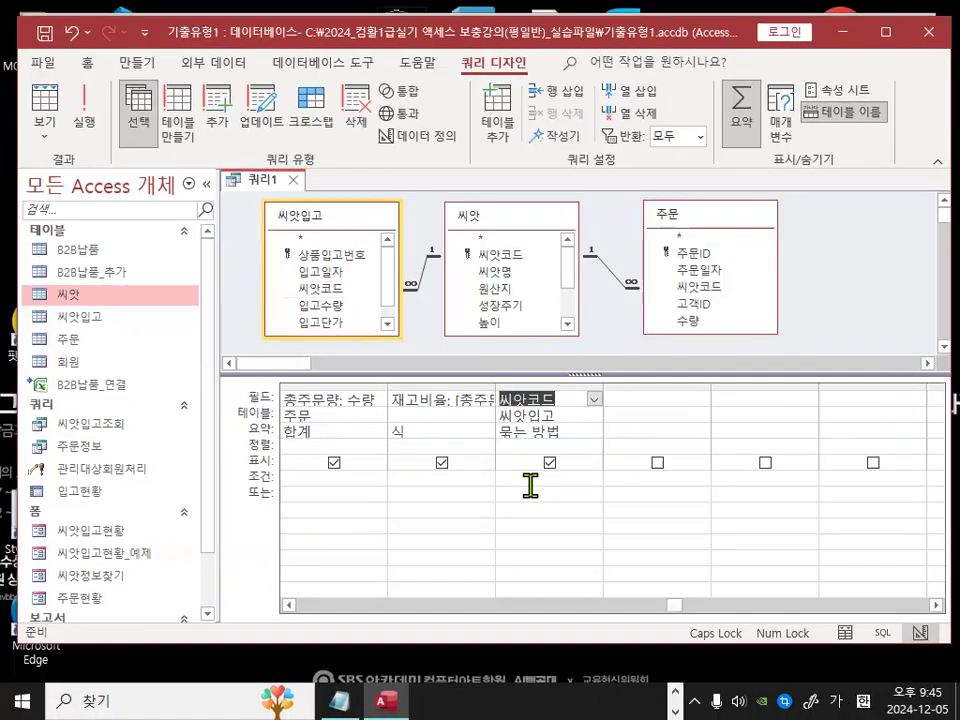
Step: Set the 씨앗코드 column's total to 조건
left_click(550, 572)
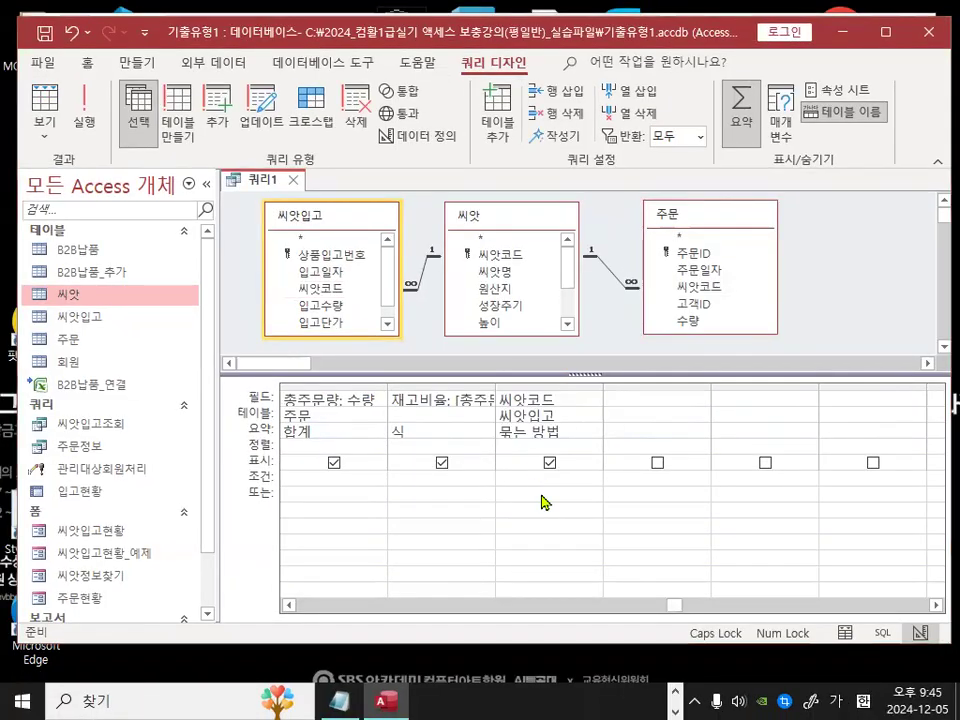
left_click_drag(604, 470, 592, 510)
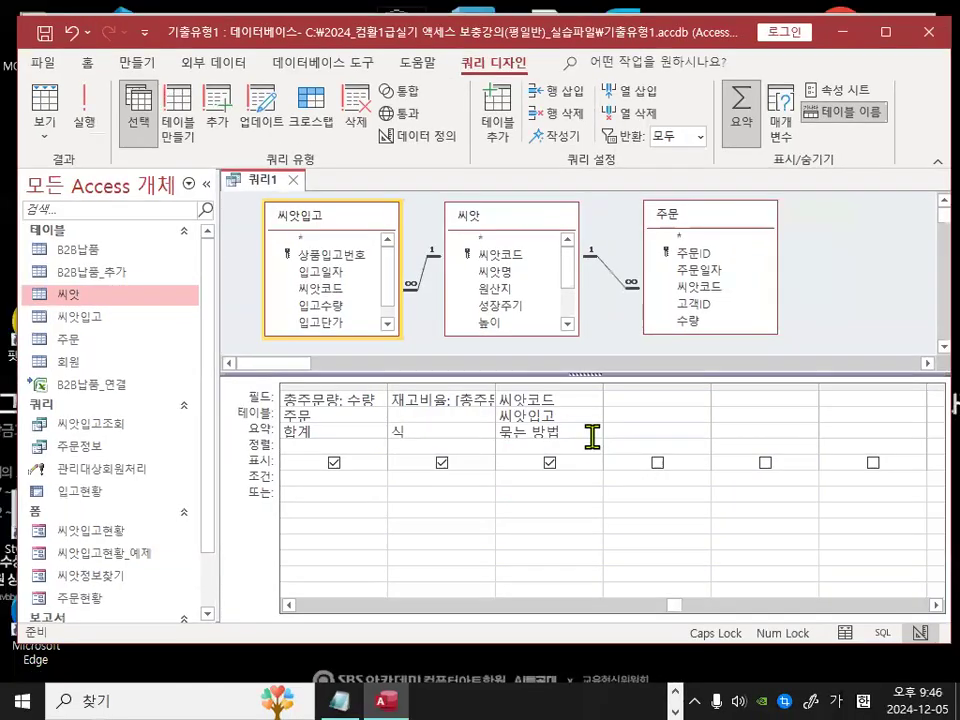
left_click(659, 372)
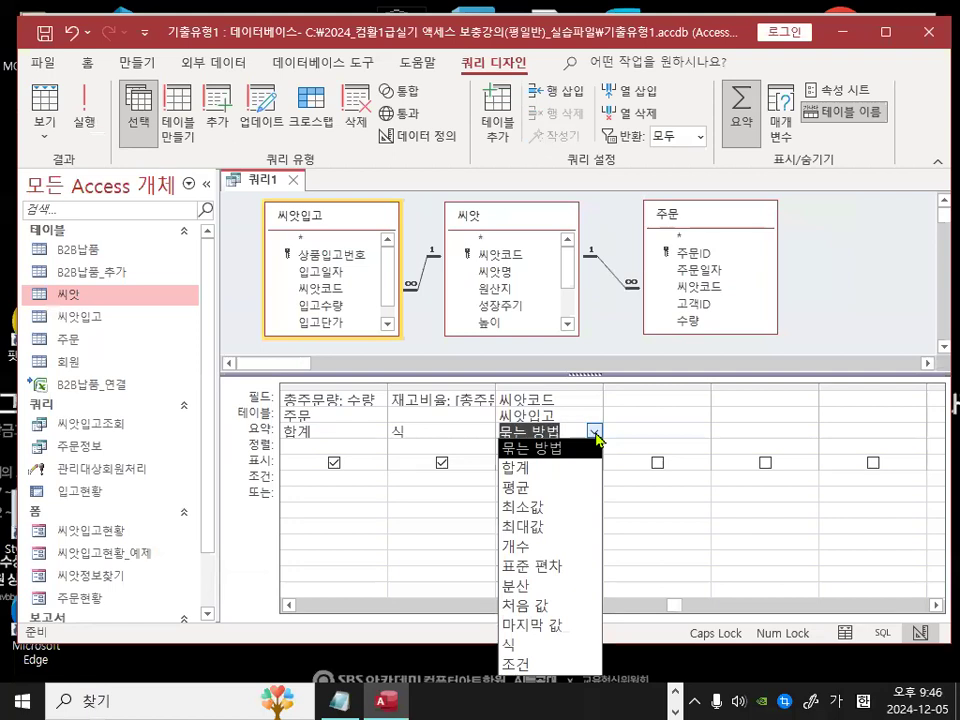
left_click(525, 665)
mouse_move(538, 433)
left_mouse_down()
mouse_move(498, 443)
mouse_move(525, 425)
left_mouse_up()
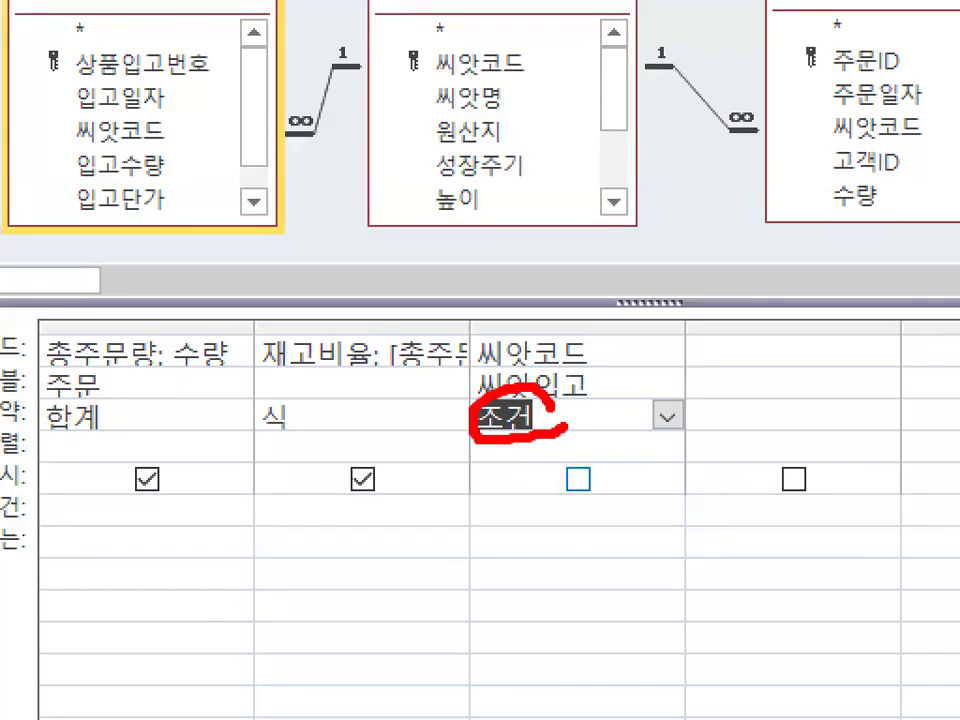
mouse_move(530, 489)
left_mouse_down()
mouse_move(472, 505)
mouse_move(533, 522)
left_mouse_up()
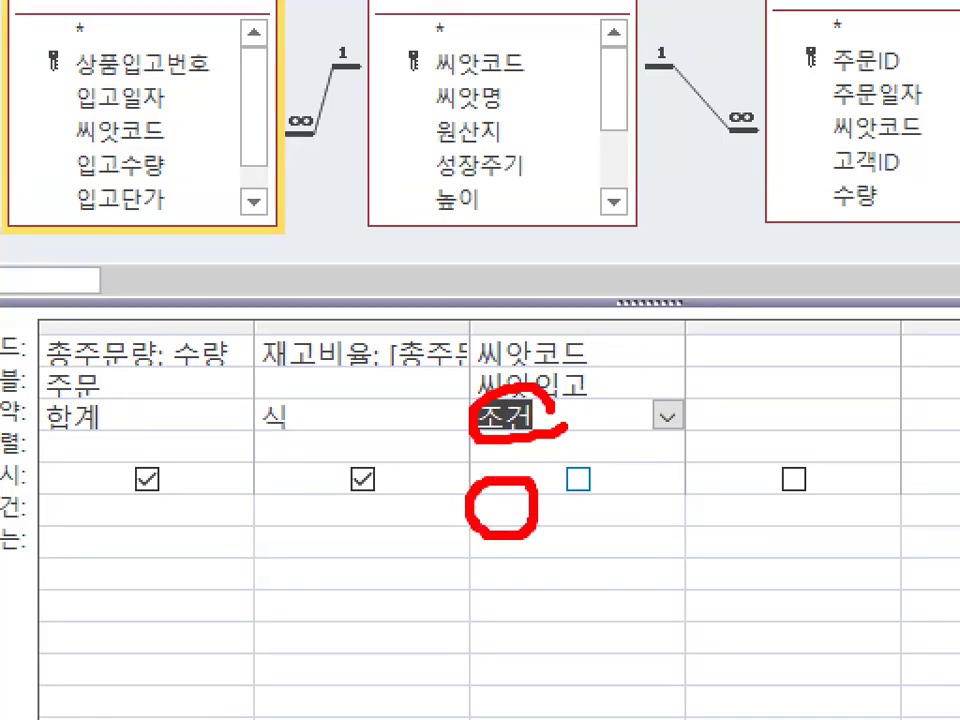
left_click_drag(632, 242, 527, 408)
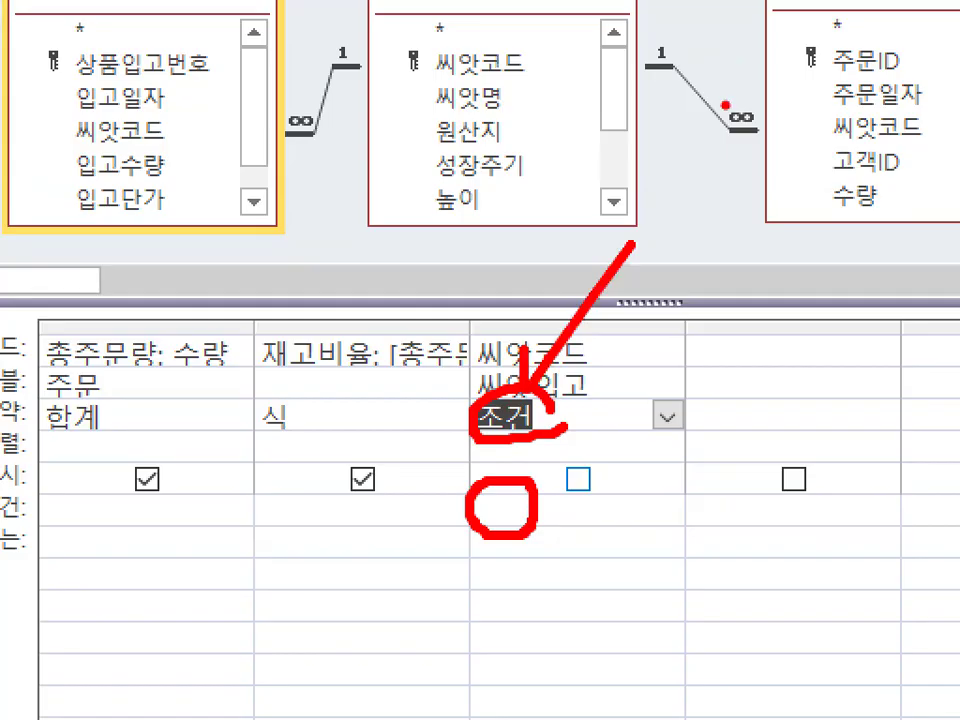
key("Escape")
Step: Enter the criterion like "[A-B]*" for 씨앗코드 through the Zoom box
left_click(500, 520)
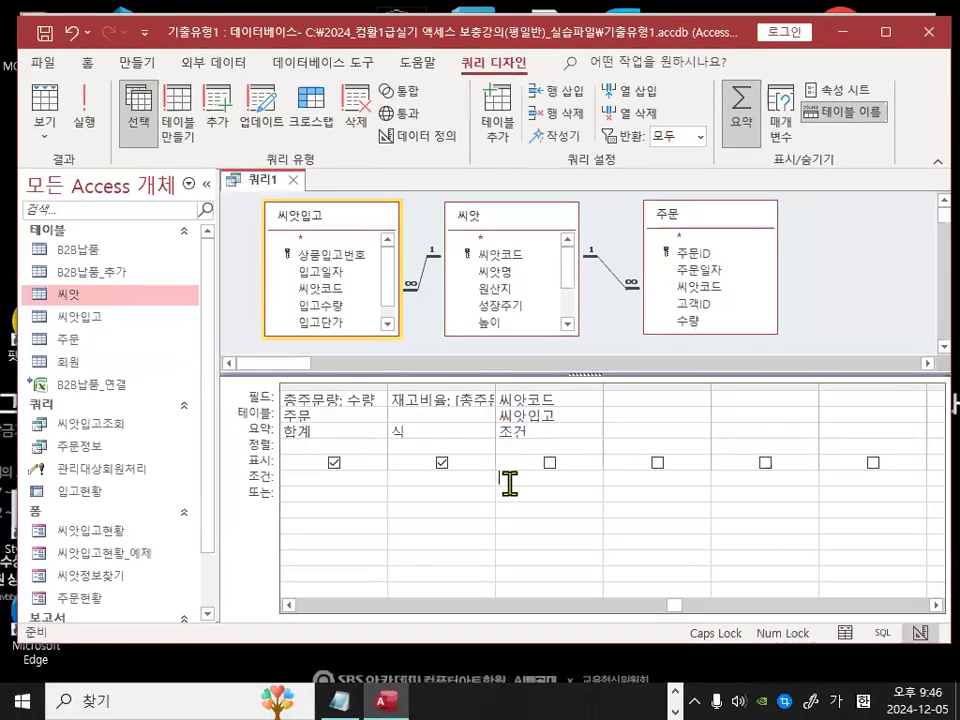
right_click(500, 520)
left_click(476, 448)
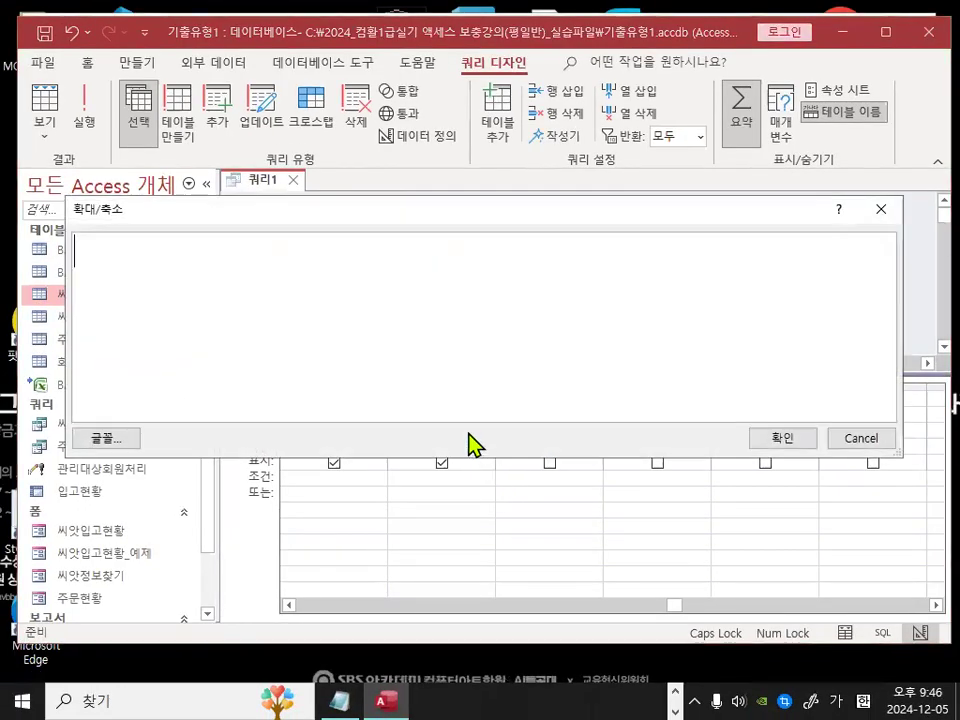
type("ㅣ8ㅑㅏ")
key("BackSpace")
key("BackSpace")
key("BackSpace")
type("LIKE")
key("BackSpace")
key("BackSpace")
key("BackSpace")
key("Caps_Lock")
type("like \"[")
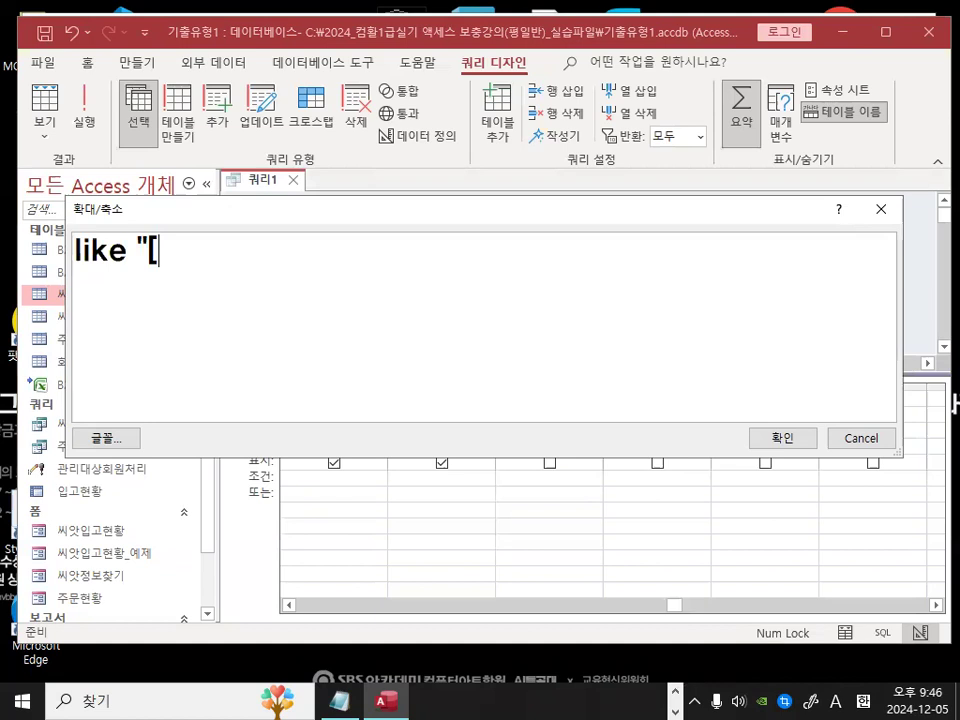
type("a")
key("BackSpace")
type("A-B")
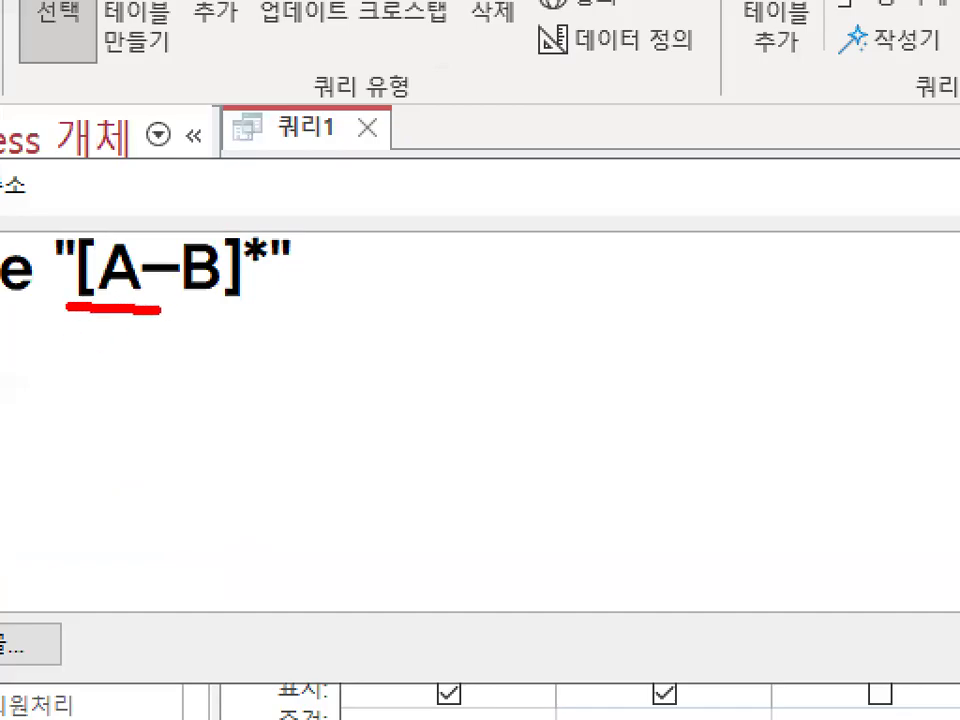
left_click_drag(157, 310, 205, 308)
mouse_move(275, 267)
left_mouse_down()
mouse_move(240, 223)
mouse_move(269, 256)
left_mouse_up()
key("Escape")
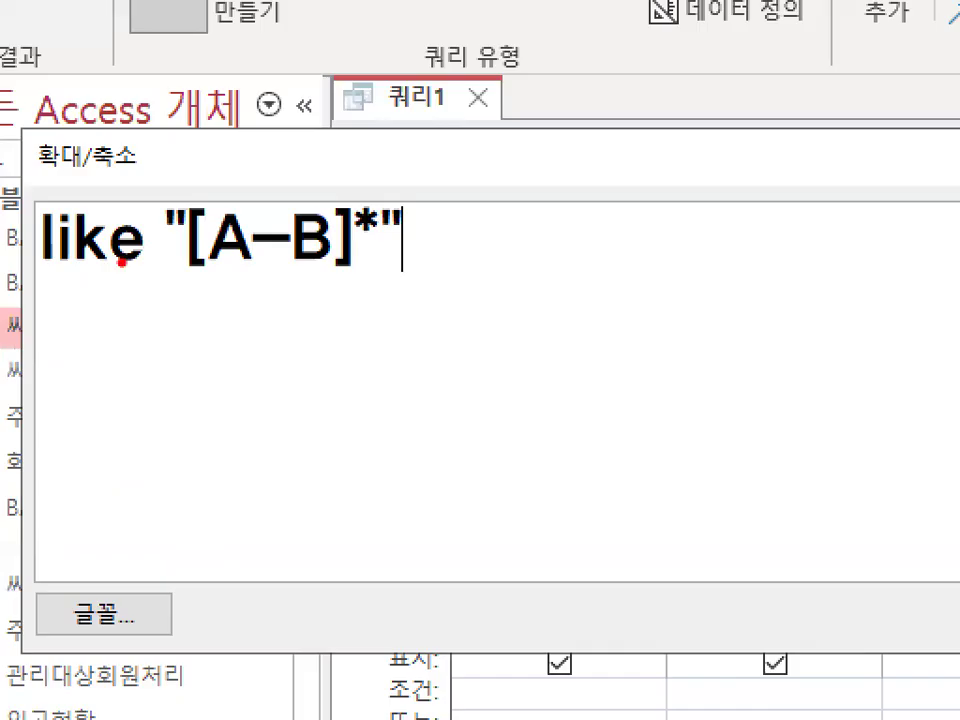
left_click_drag(69, 260, 101, 265)
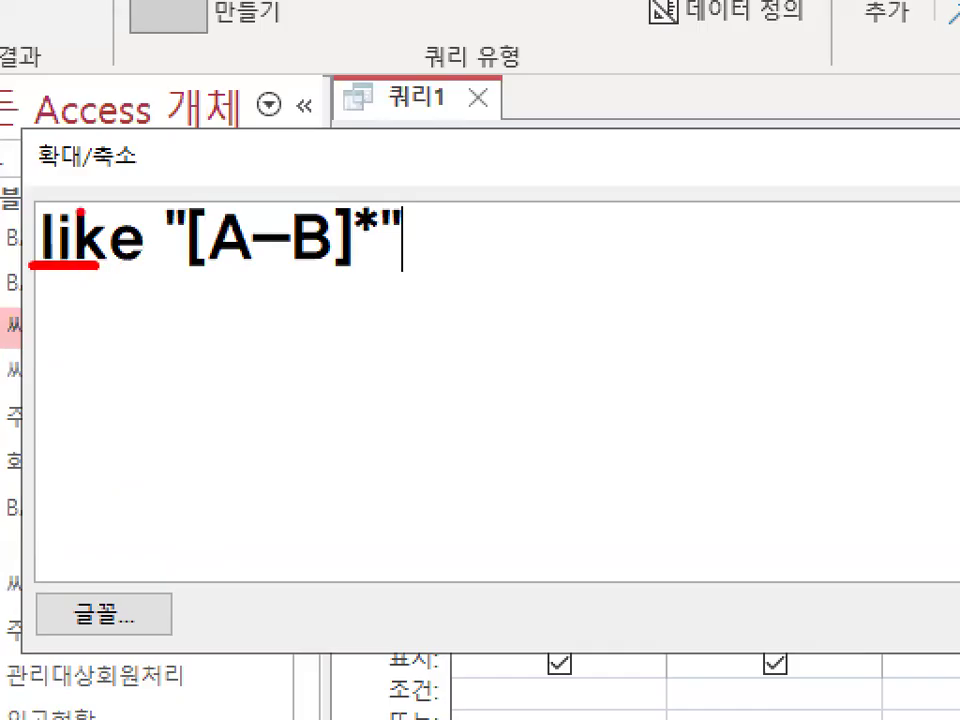
key("Escape")
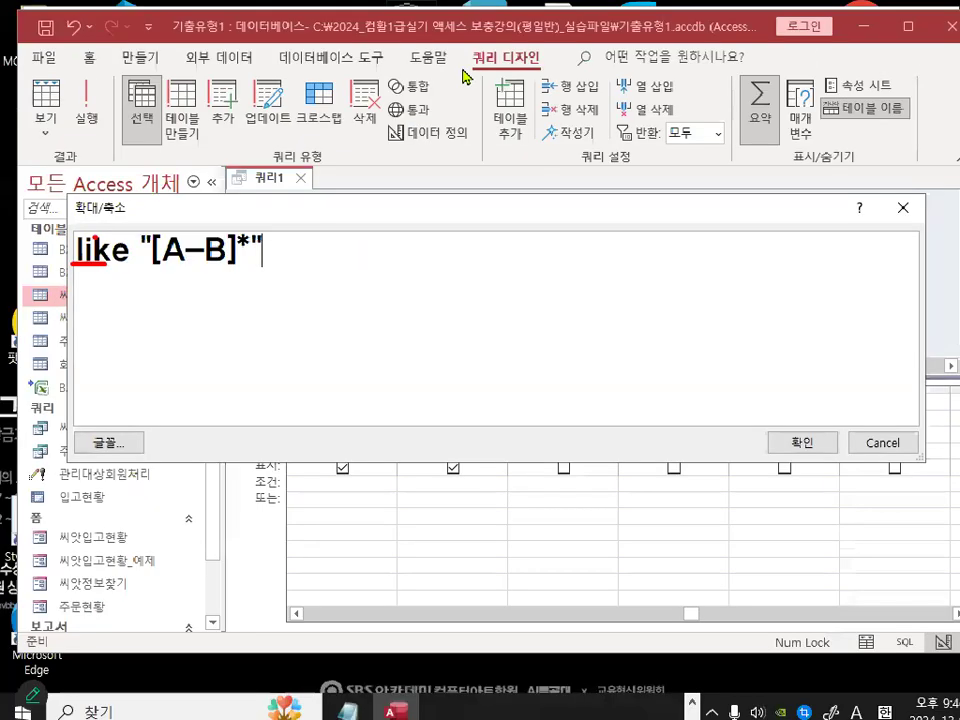
left_click(804, 450)
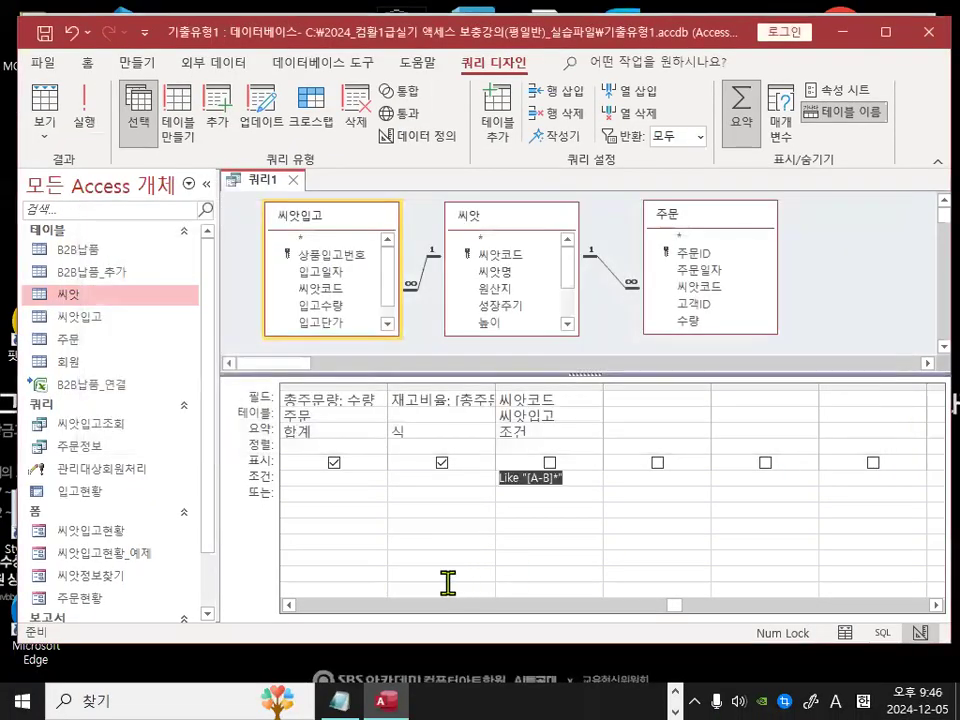
left_click(447, 582)
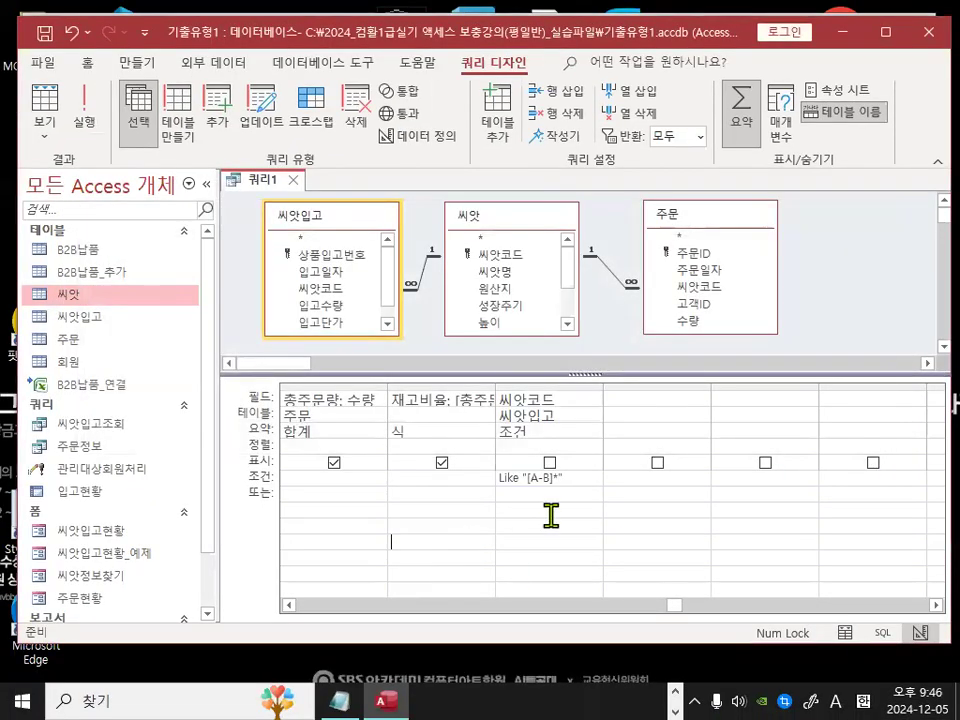
Step: Try changing the 씨앗코드 criterion to [A-B]* without Like through the Zoom box
left_click(528, 478)
right_click(545, 482)
left_click(484, 447)
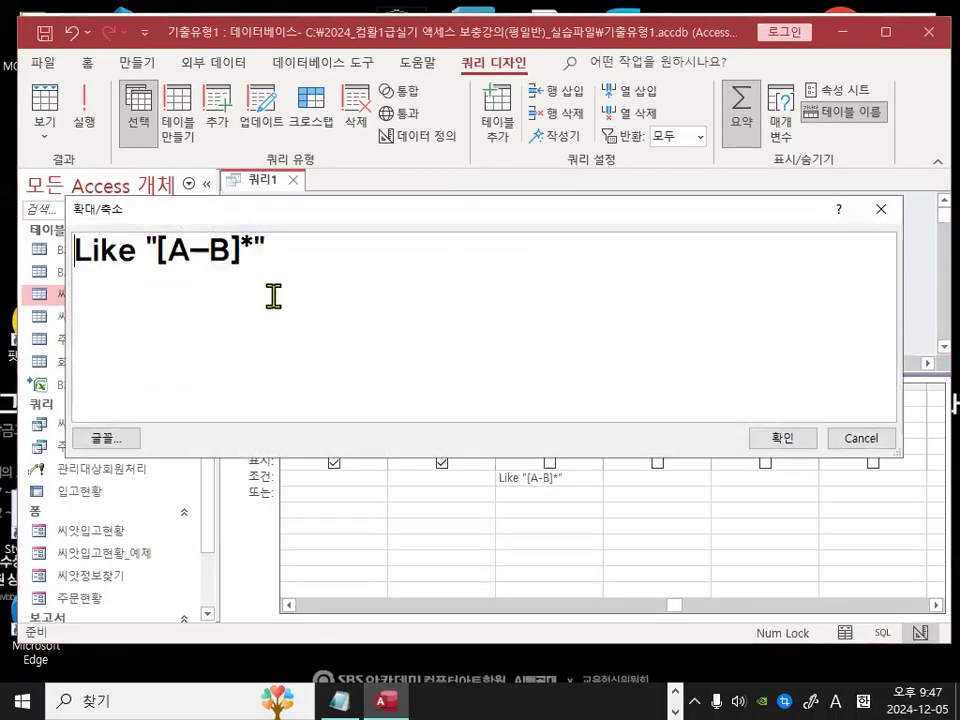
key("Delete")
key("Delete")
key("Delete")
key("Delete")
key("Delete")
key("Delete")
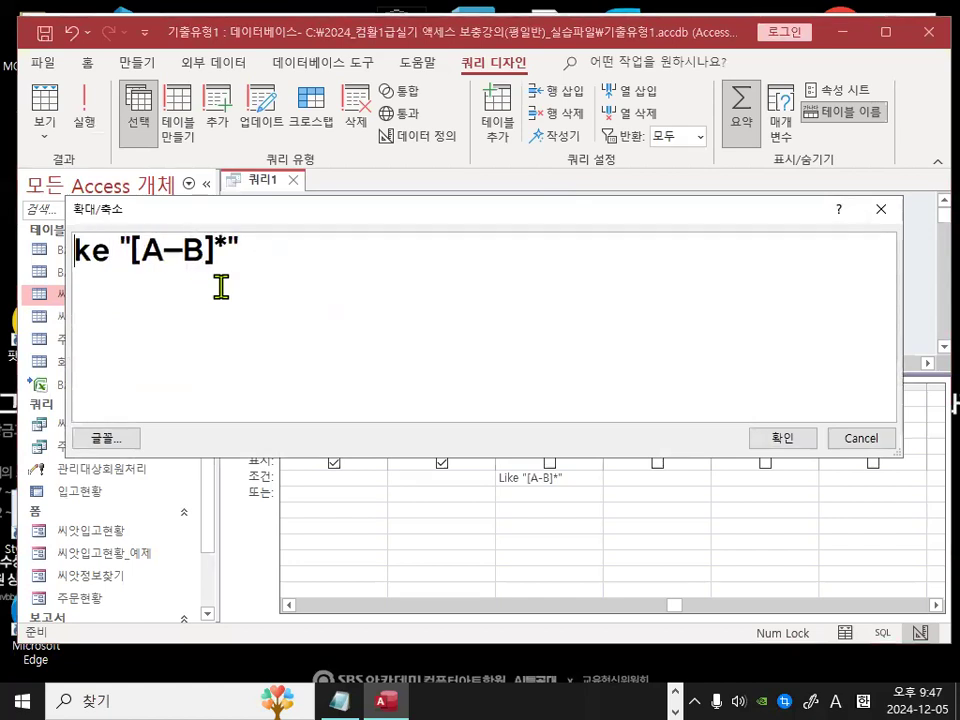
key("Right")
key("Right")
key("Right")
key("Right")
key("Right")
key("Right")
key("Delete")
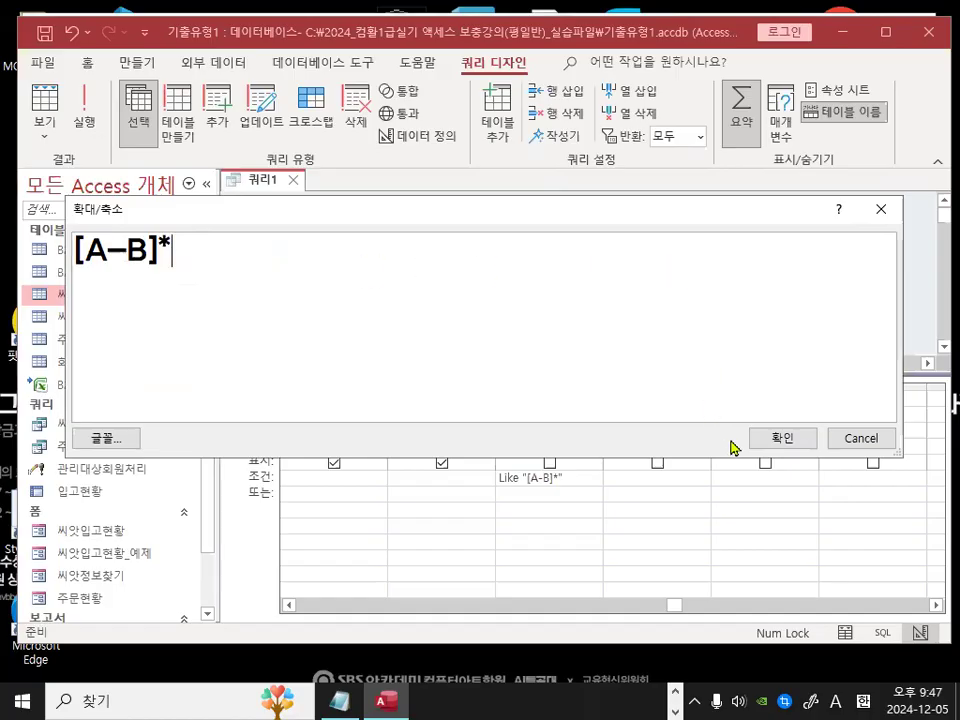
left_click(782, 440)
left_click(682, 551)
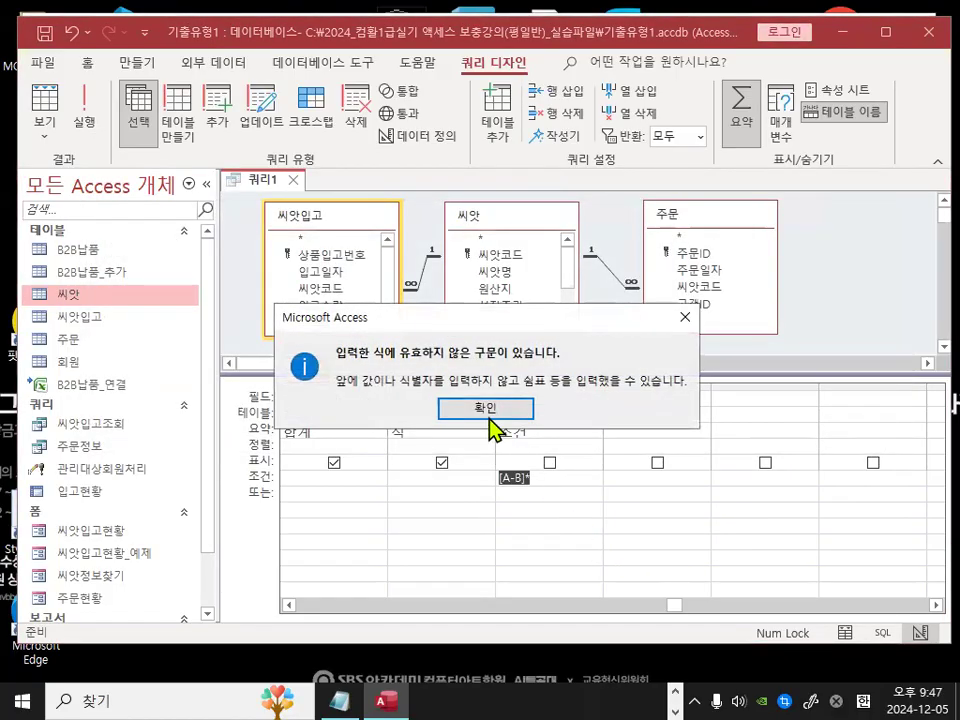
left_click(485, 410)
Step: Enter B* as the 씨앗코드 criterion, then clear the criterion cell
left_click(540, 527)
left_click(492, 410)
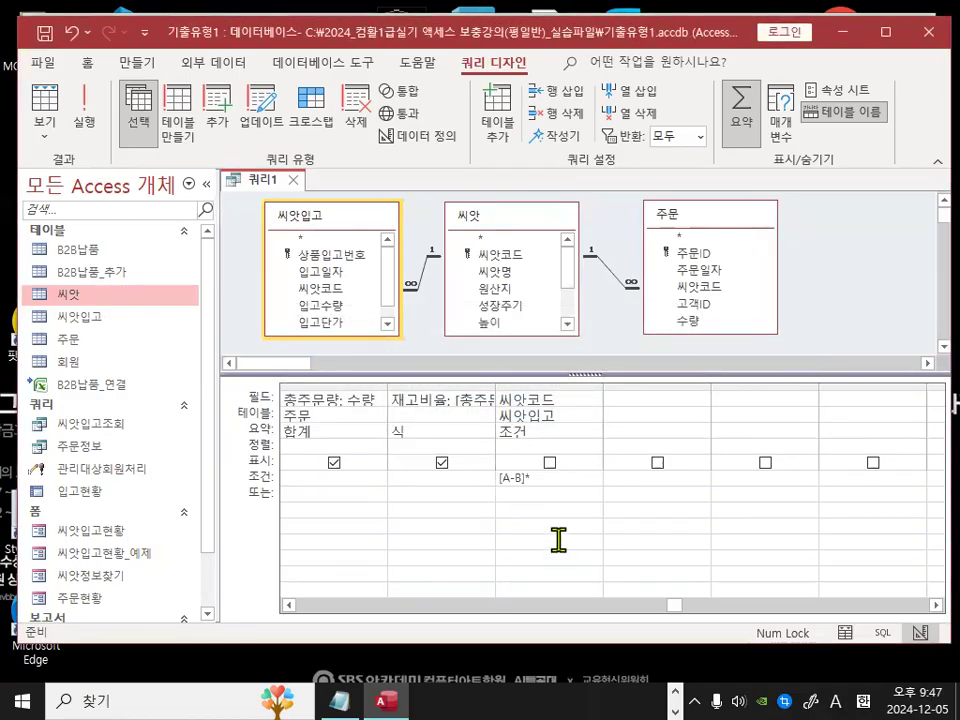
left_click_drag(553, 482, 463, 477)
type("b")
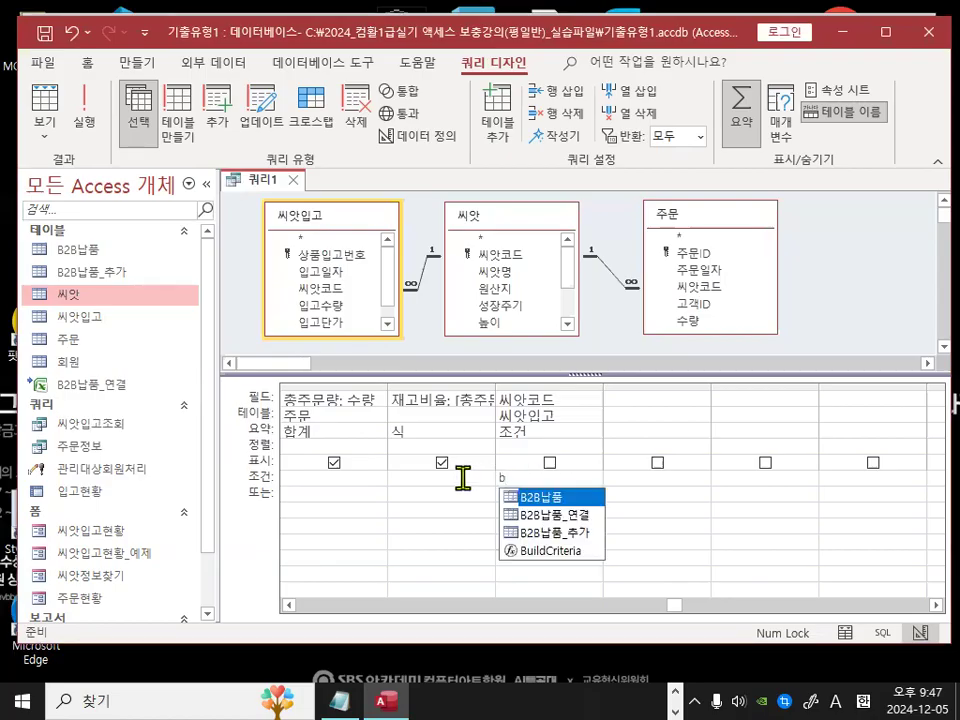
key("BackSpace")
type("B*")
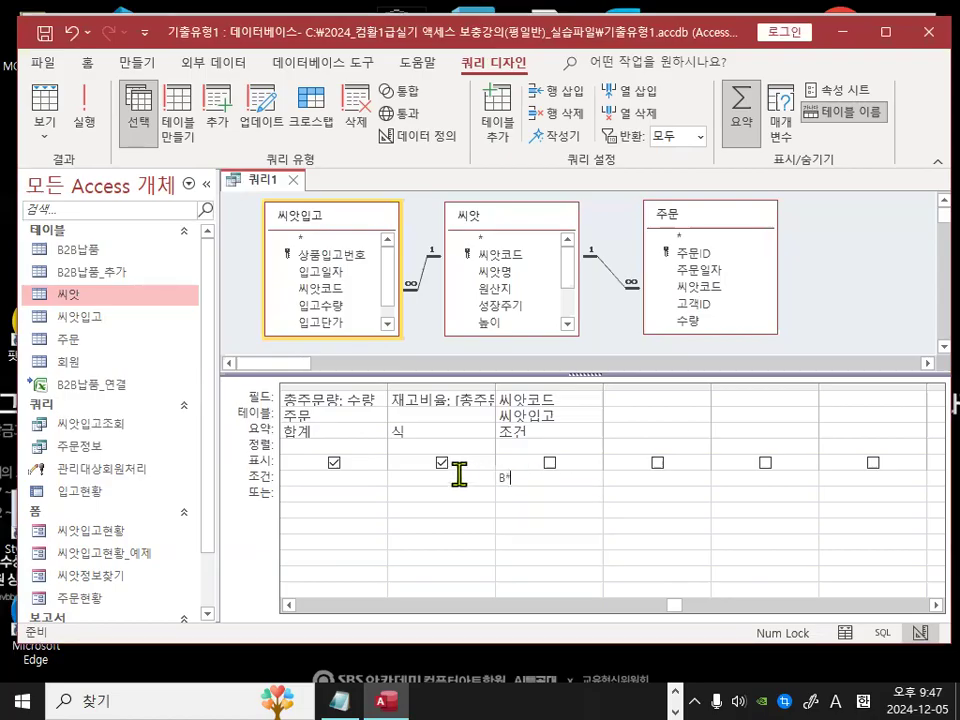
key("Return")
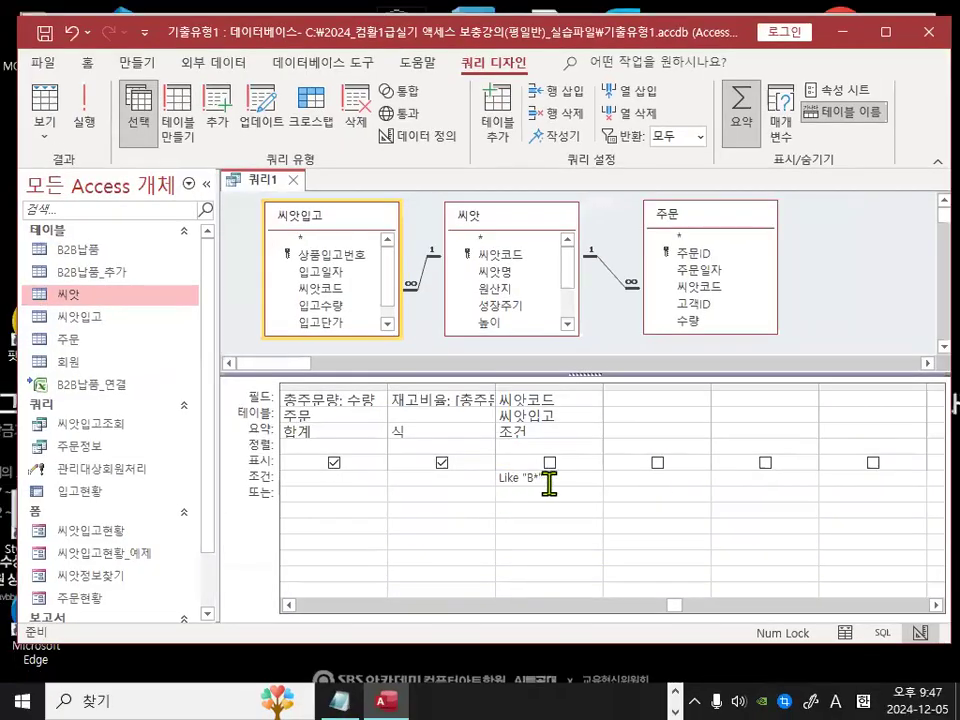
left_click_drag(549, 482, 438, 476)
key("Delete")
Step: Copy like "[A-B]*" from the class notes and paste it as the 씨앗코드 criterion
left_click(340, 700)
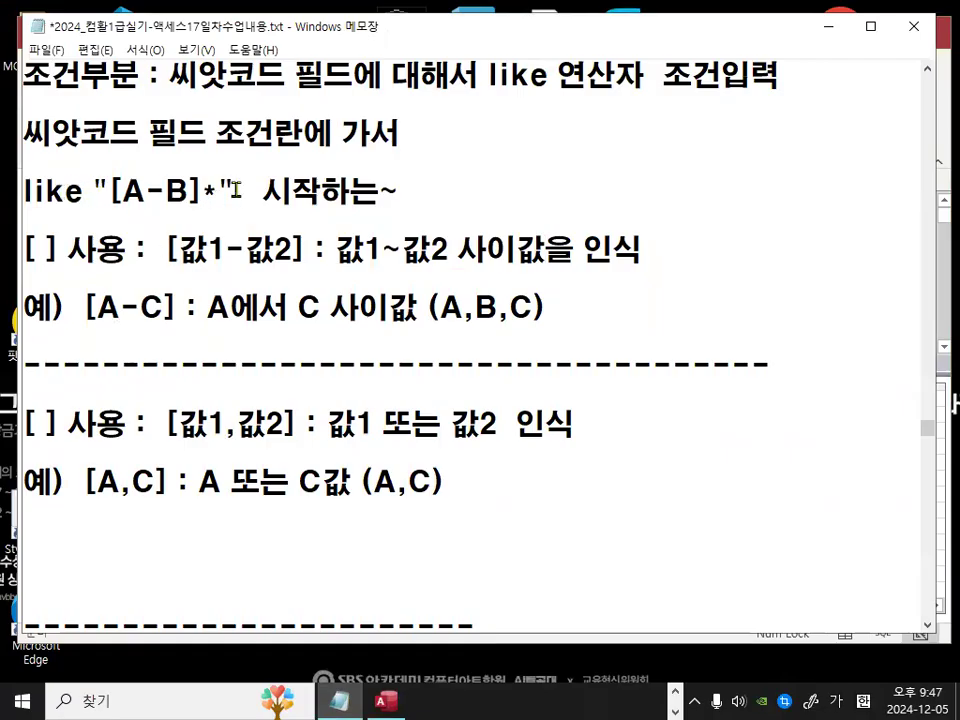
left_click_drag(236, 190, 24, 190)
key("ctrl+c")
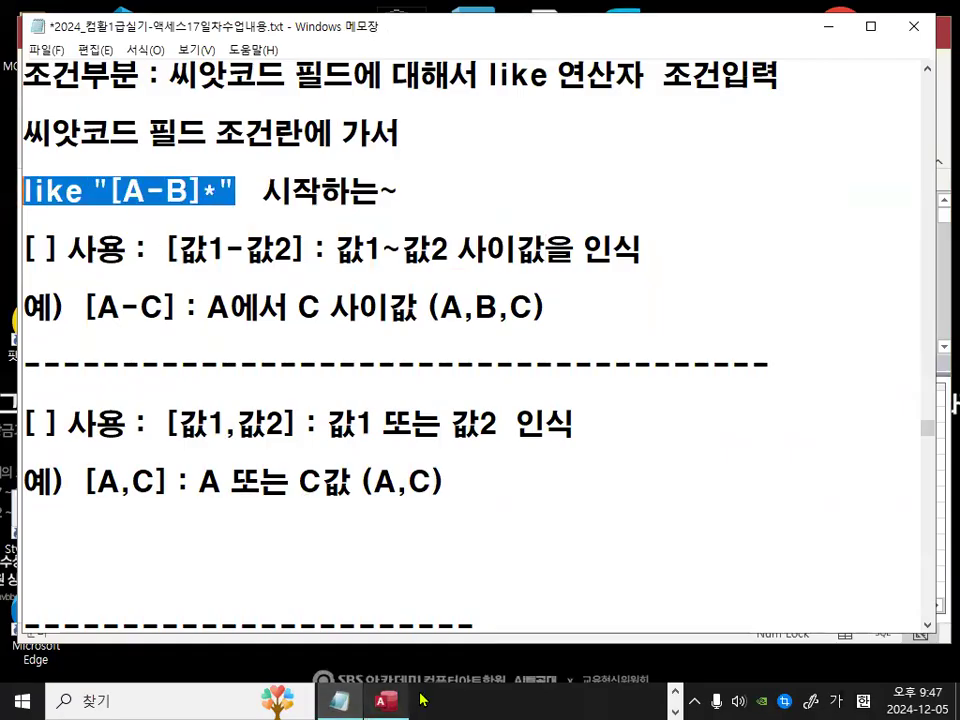
left_click(387, 701)
key("ctrl+v")
key("Tab")
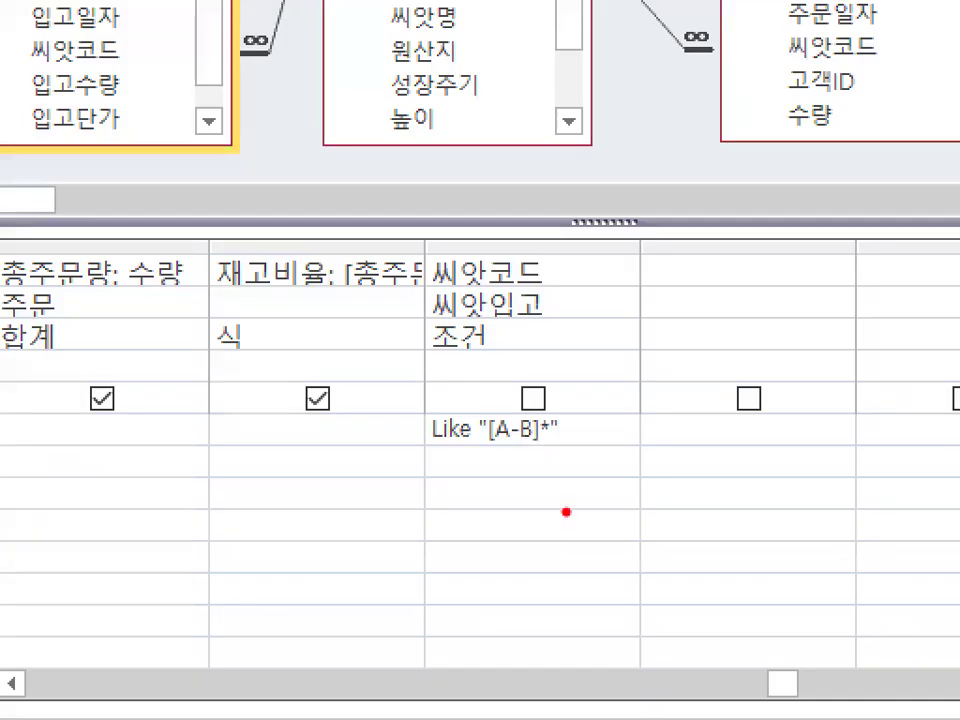
left_click_drag(570, 466, 525, 459)
left_click_drag(485, 390, 565, 418)
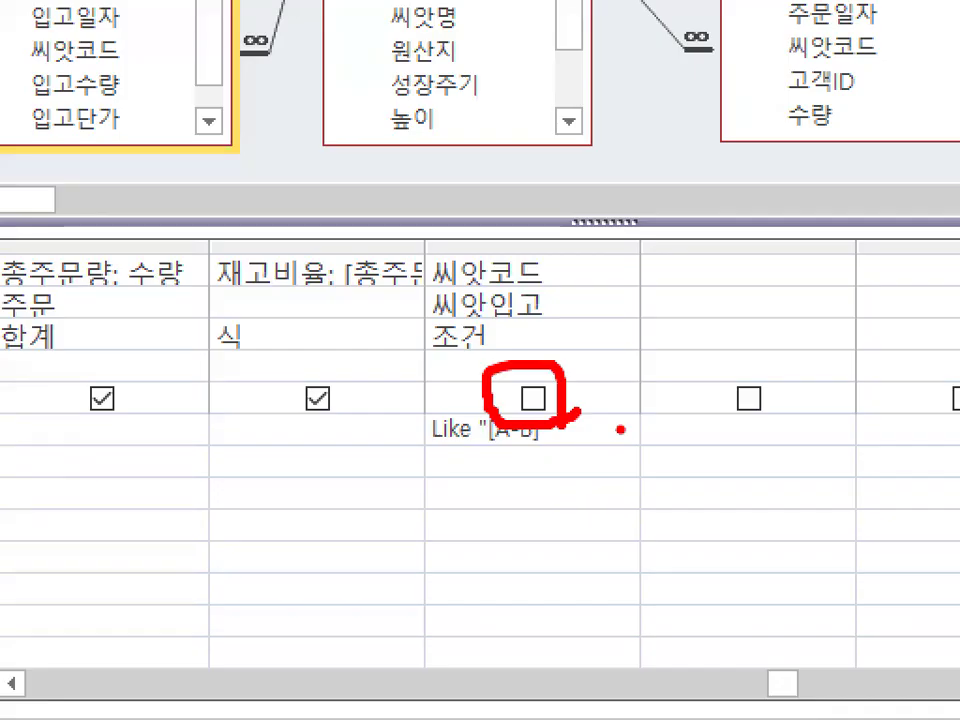
key("Escape")
key("ctrl+1")
left_click(559, 471)
mouse_move(574, 455)
left_mouse_down()
mouse_move(519, 431)
mouse_move(557, 462)
left_mouse_up()
key("Escape")
key("ctrl+1")
left_click(251, 461)
mouse_move(288, 471)
left_mouse_down()
mouse_move(236, 462)
mouse_move(276, 445)
left_mouse_up()
mouse_move(846, 443)
left_mouse_down()
mouse_move(846, 464)
mouse_move(880, 422)
left_mouse_up()
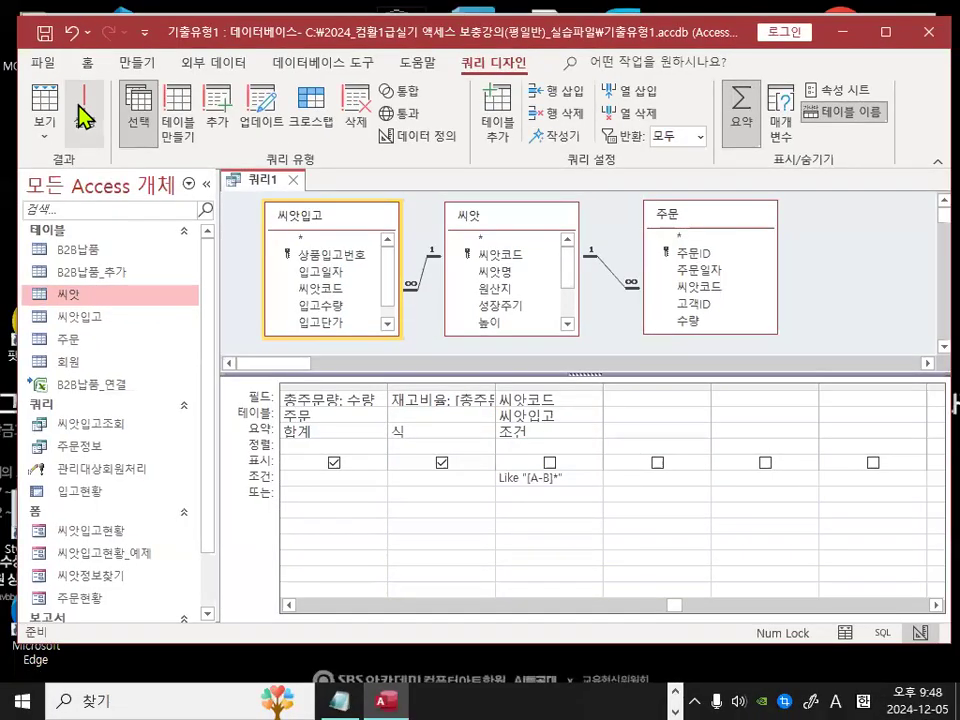
Step: Run the query and review the resulting datasheet
left_click(80, 108)
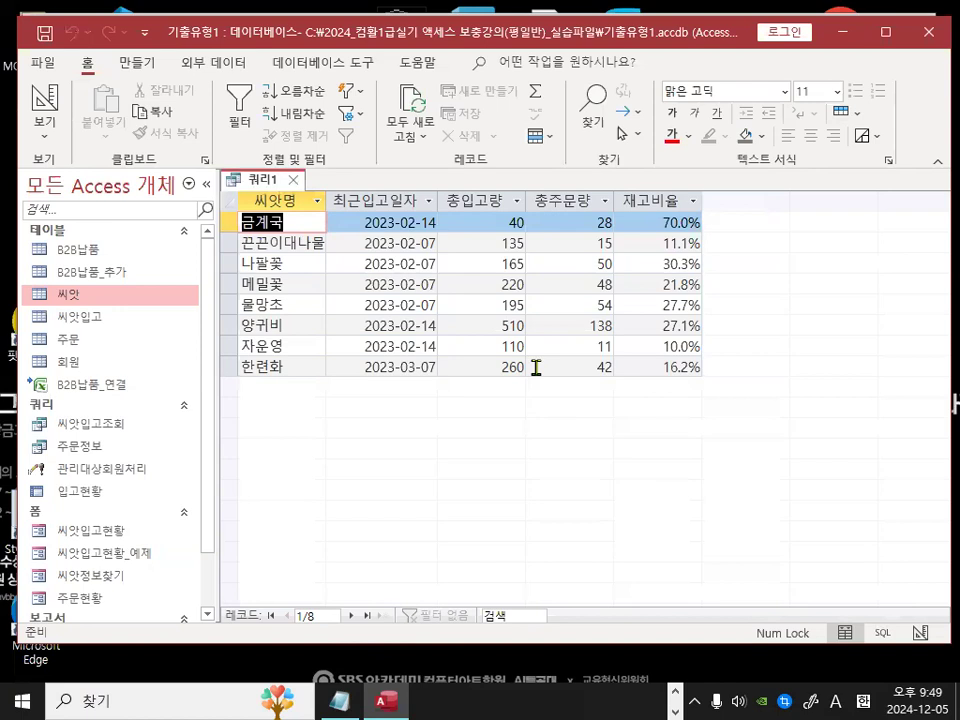
key("ctrl+1")
left_click(612, 290)
left_click_drag(804, 324, 812, 338)
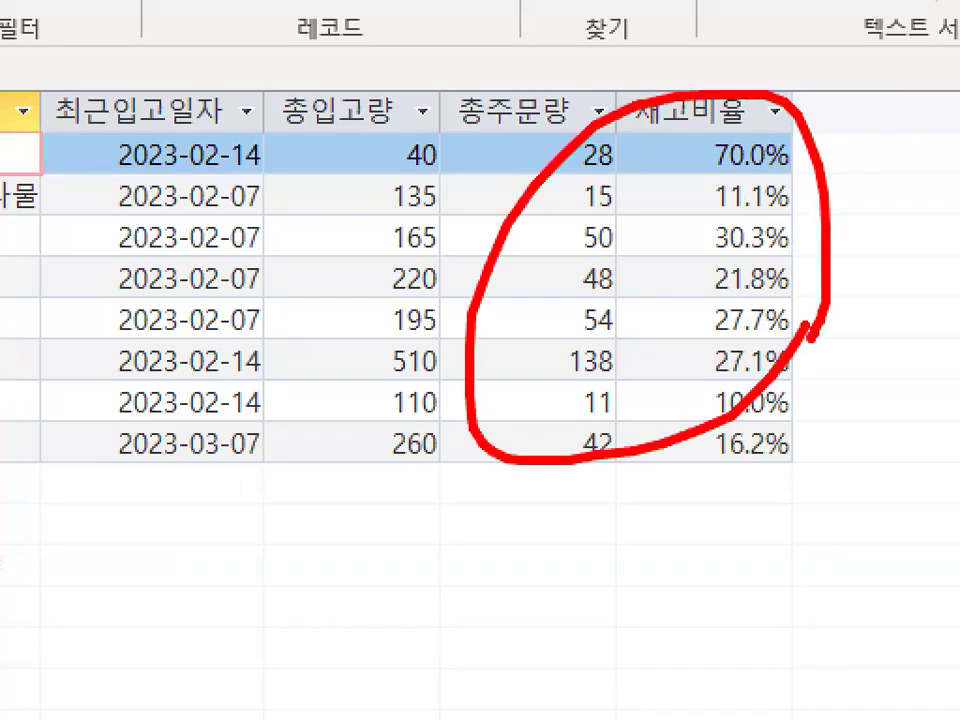
key("Escape")
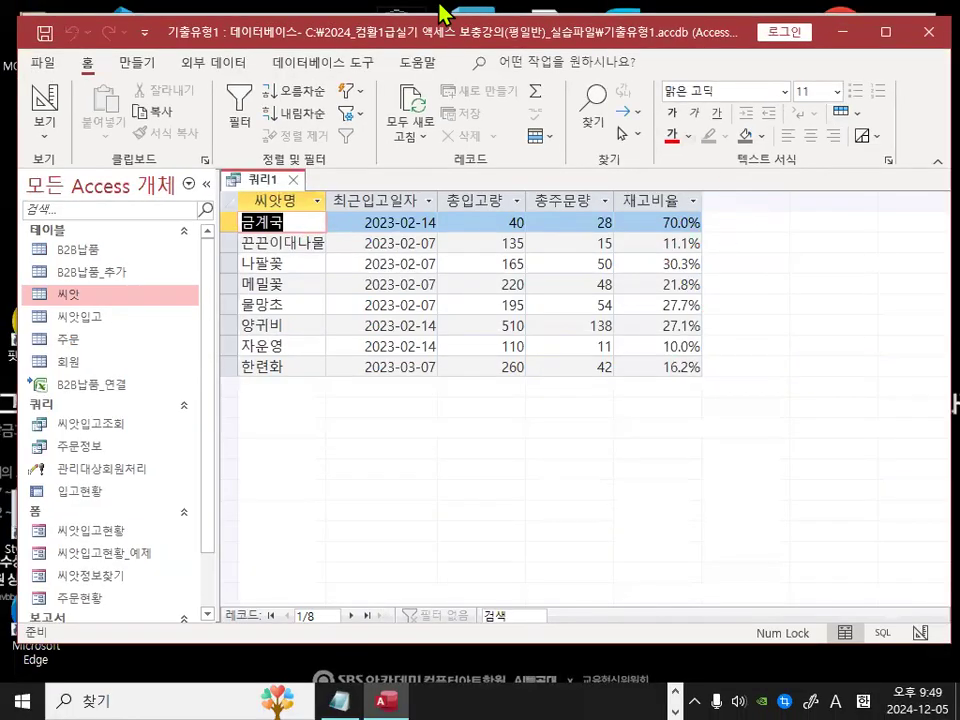
Step: Save the query with the name 재고현황
left_click(45, 33)
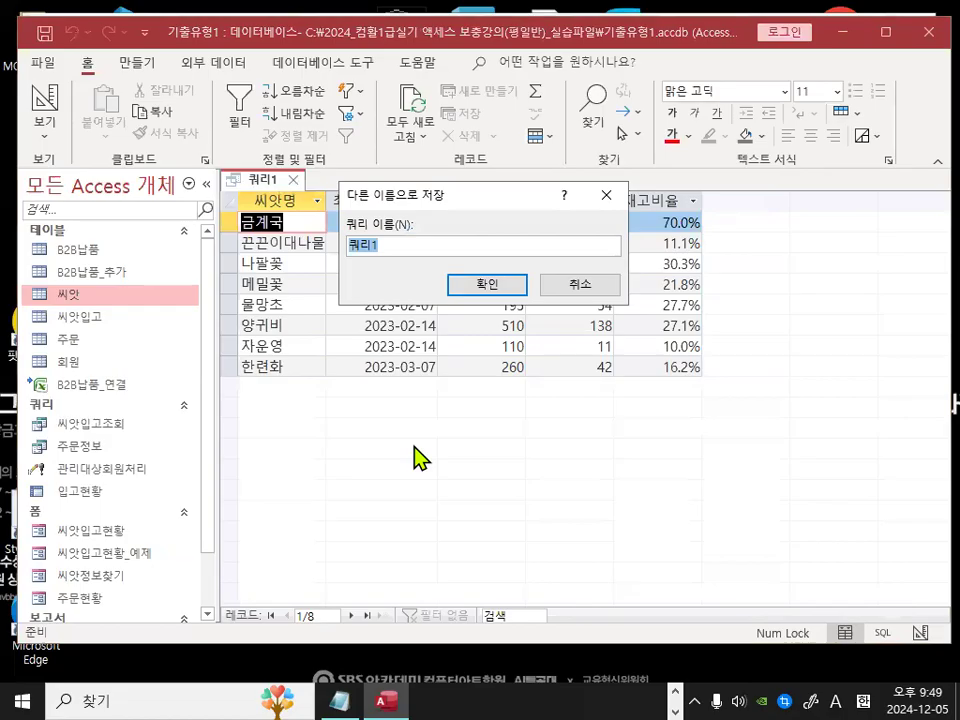
type("worhgusghk")
key("BackSpace")
key("BackSpace")
key("BackSpace")
key("BackSpace")
key("BackSpace")
key("BackSpace")
key("BackSpace")
key("BackSpace")
key("BackSpace")
key("BackSpace")
key("Hangul")
type("재고현황")
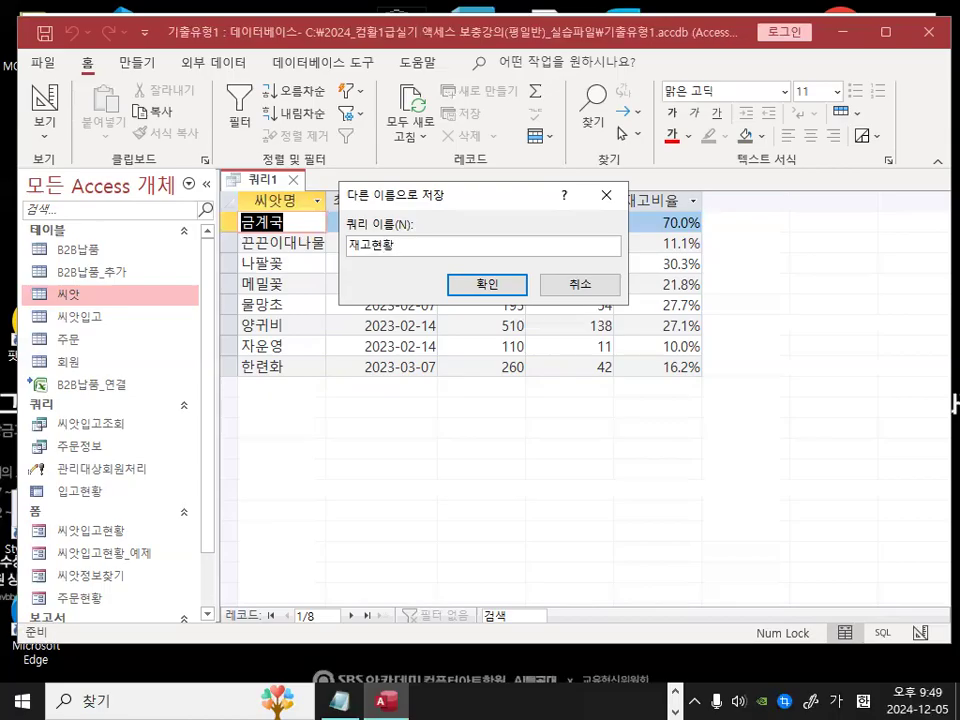
left_click(494, 283)
Step: Switch to the notes file and insert a dashed separator line above the like "[A-B]*" note
left_click(342, 700)
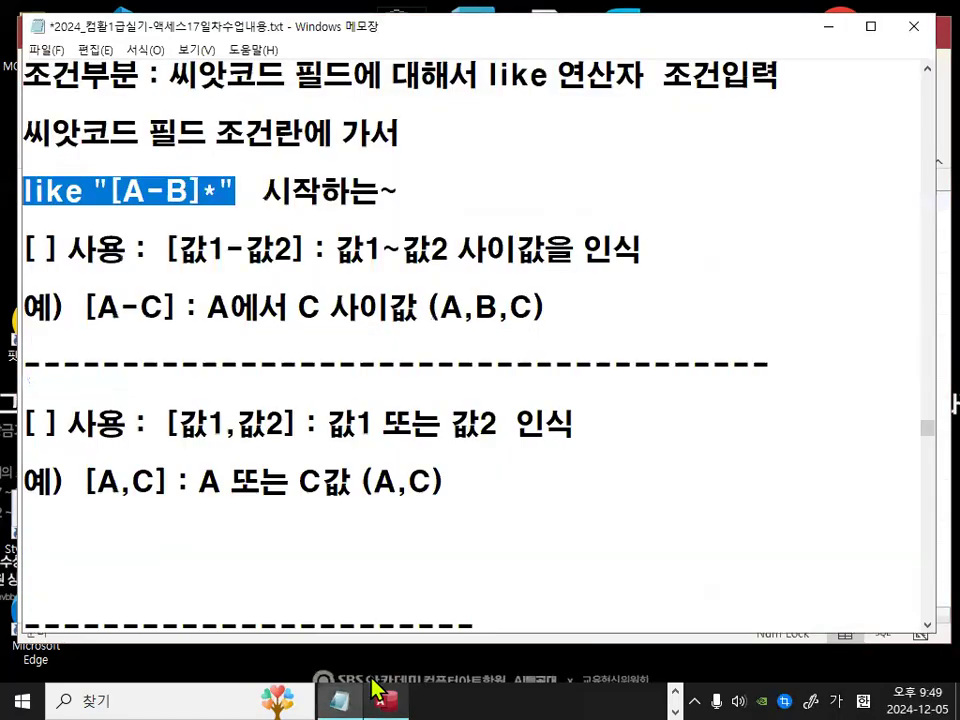
left_click(157, 547)
key("Delete")
key("Delete")
key("Delete")
key("Up")
key("Up")
key("Up")
key("Up")
key("Up")
key("Up")
key("Up")
key("Up")
key("Up")
key("Up")
key("Up")
key("Up")
key("Return")
key("Return")
key("Up")
key("Up")
key("Return")
key("Down")
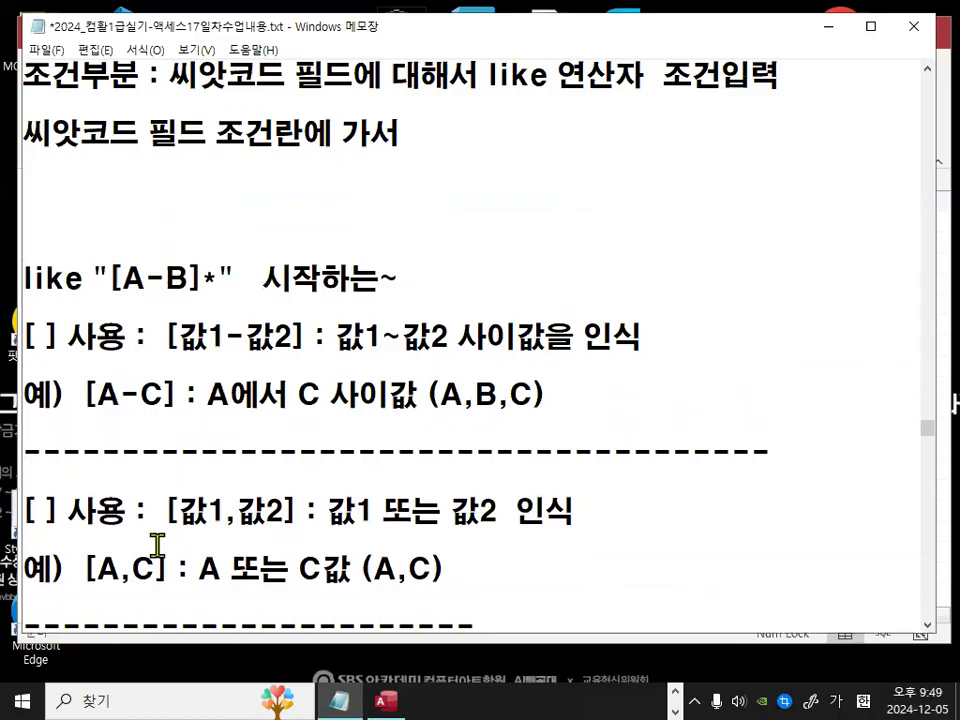
type("-----------------------------------------")
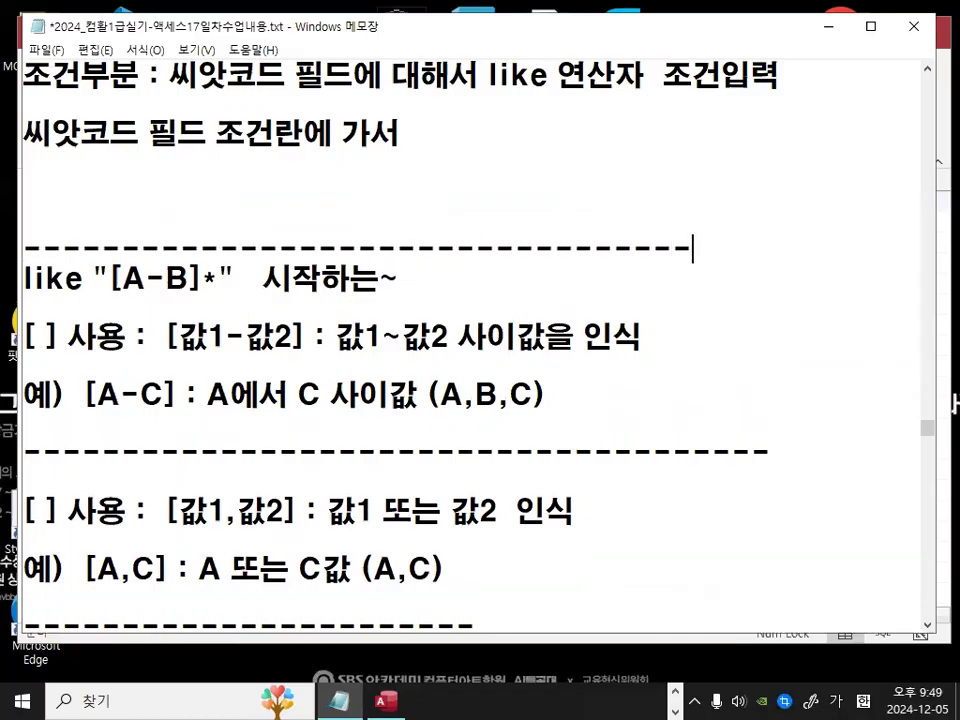